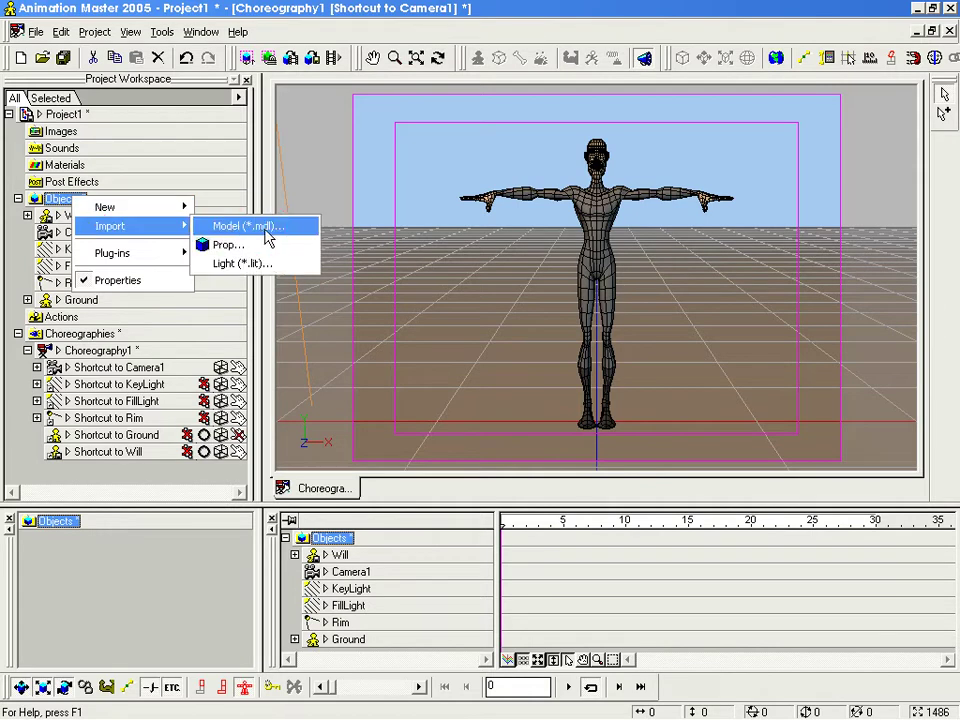
Step: Import the cube.mdl model into the project, close its modelling window and add the cube to the choreography
{"action": "left_click", "coordinate": [113, 141]}
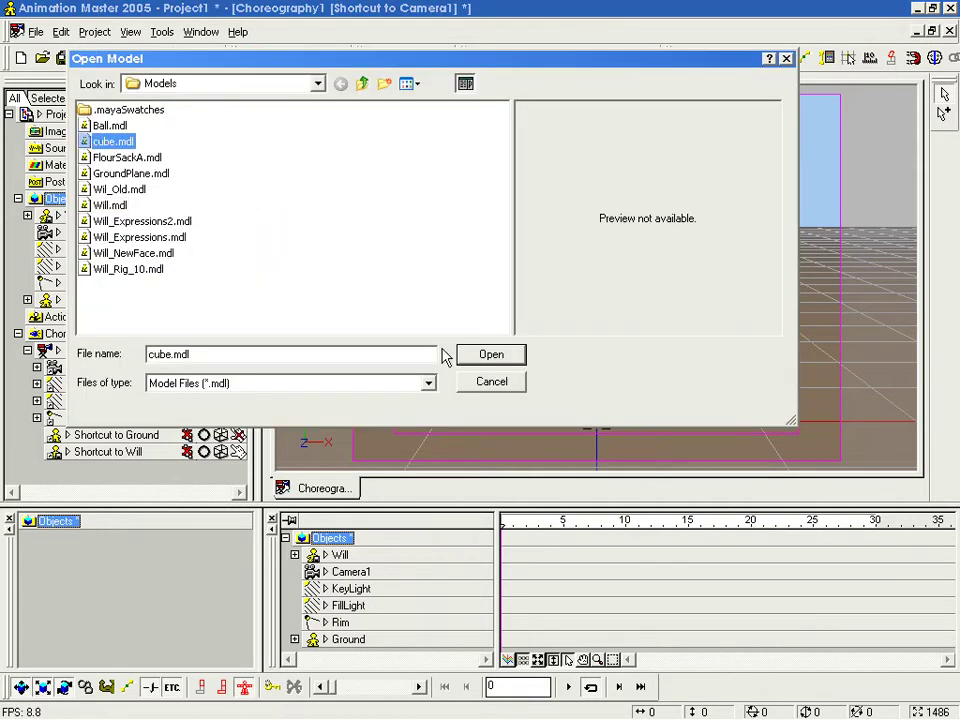
{"action": "left_click", "coordinate": [491, 354]}
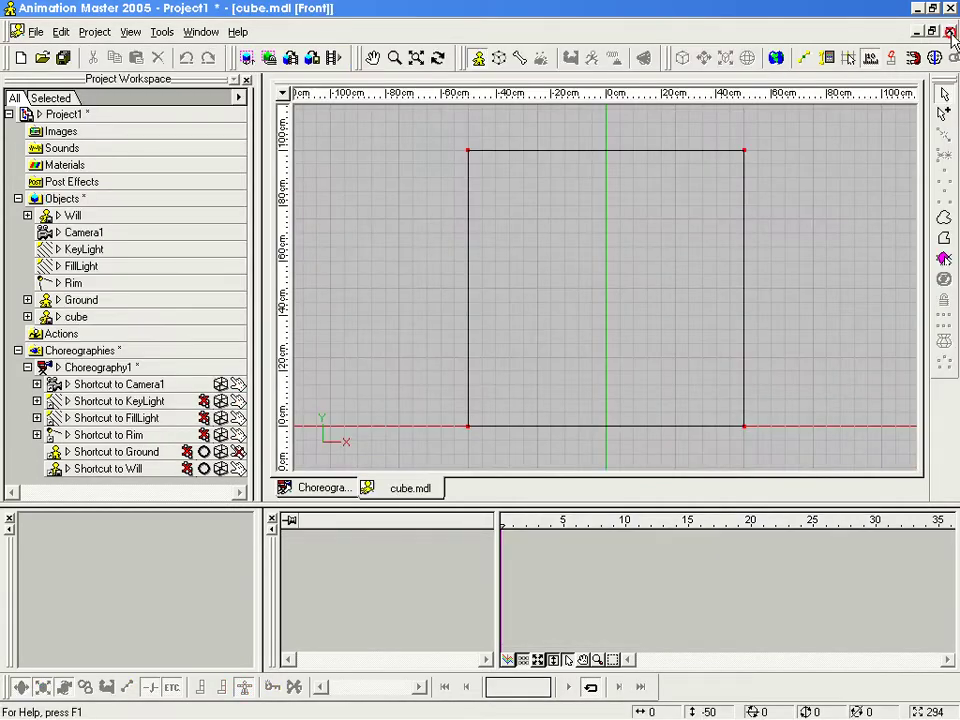
{"action": "left_click", "coordinate": [949, 32]}
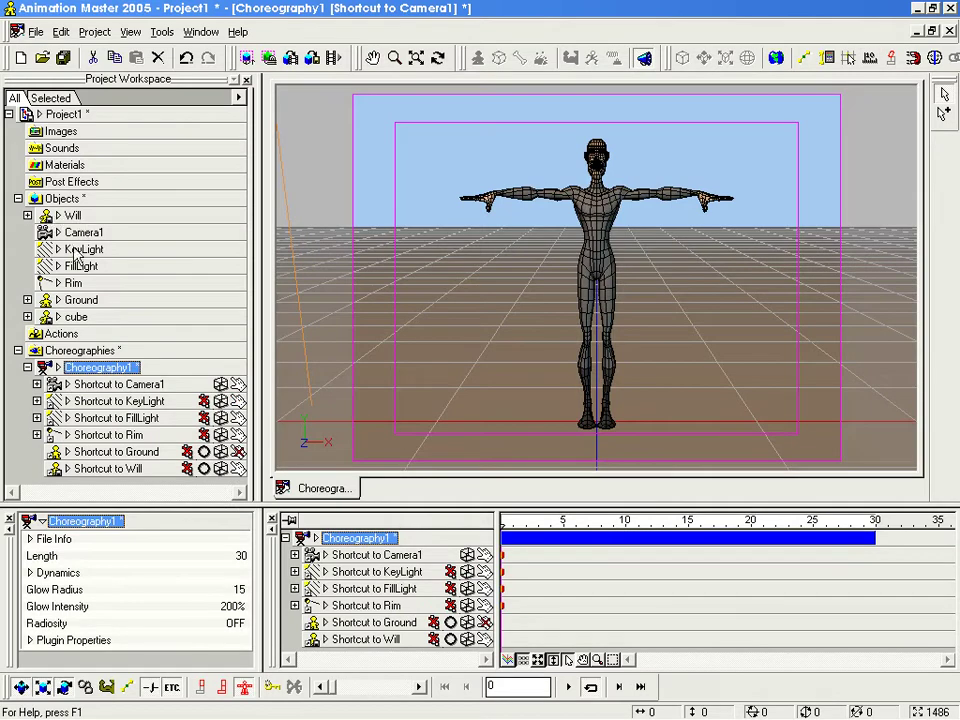
{"action": "left_click_drag", "start_coordinate": [73, 318], "coordinate": [615, 385]}
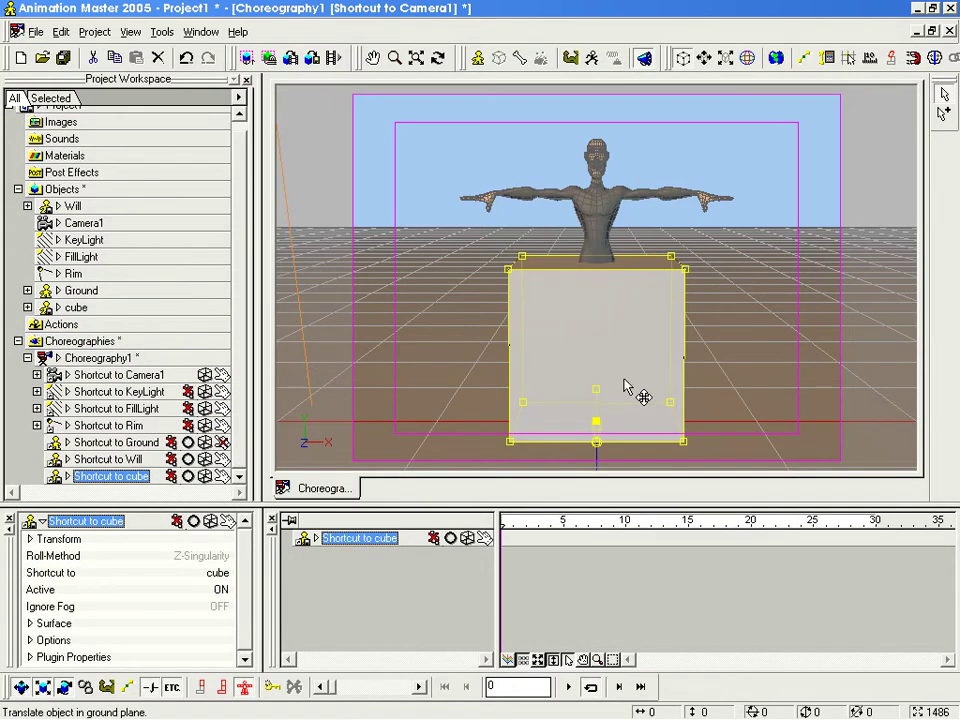
Step: Move the cube along the ground to about 300 cm behind the Will figure in the side view
{"action": "key", "text": "4"}
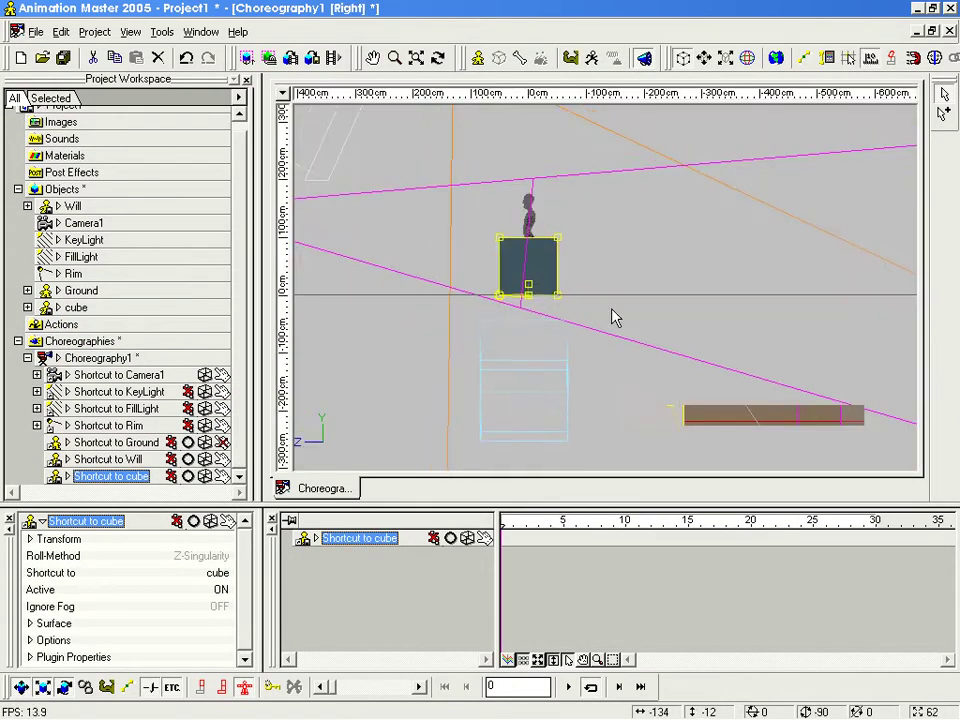
{"action": "scroll", "coordinate": [617, 345], "scroll_direction": "up", "scroll_amount": 2}
{"action": "middle_click_drag", "start_coordinate": [613, 320], "coordinate": [611, 369]}
{"action": "scroll", "coordinate": [600, 366], "scroll_direction": "up", "scroll_amount": 3}
{"action": "left_click_drag", "start_coordinate": [500, 332], "coordinate": [816, 320]}
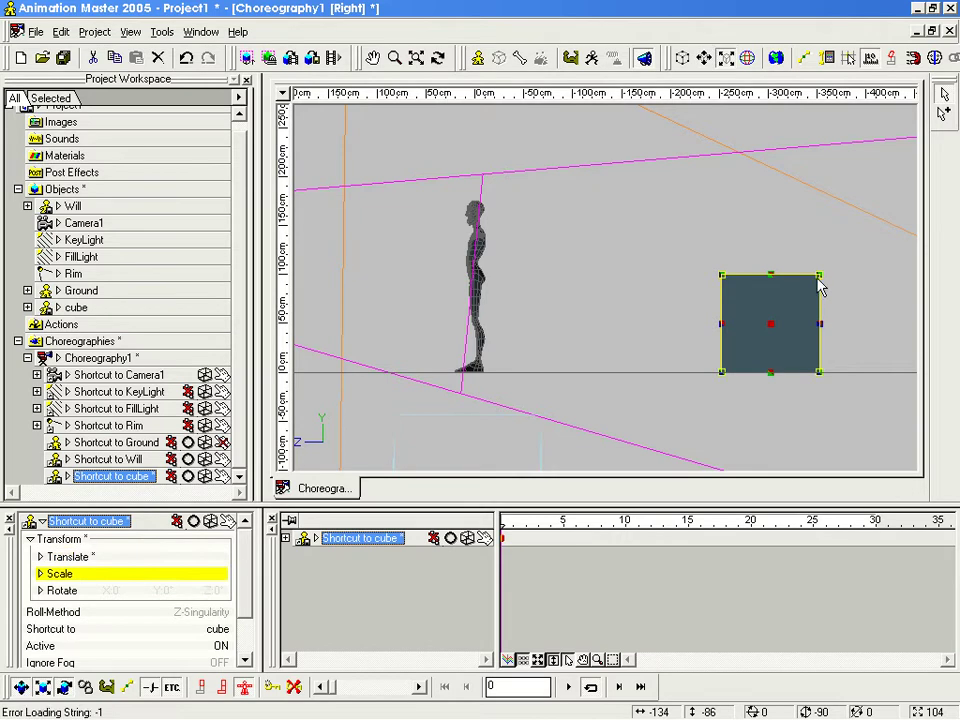
Step: Scale the cube into a tall block about 255 cm high, then reduce its depth
{"action": "left_click_drag", "start_coordinate": [778, 199], "coordinate": [878, 135]}
{"action": "left_click_drag", "start_coordinate": [772, 152], "coordinate": [772, 124]}
{"action": "middle_click_drag", "start_coordinate": [730, 268], "coordinate": [717, 293]}
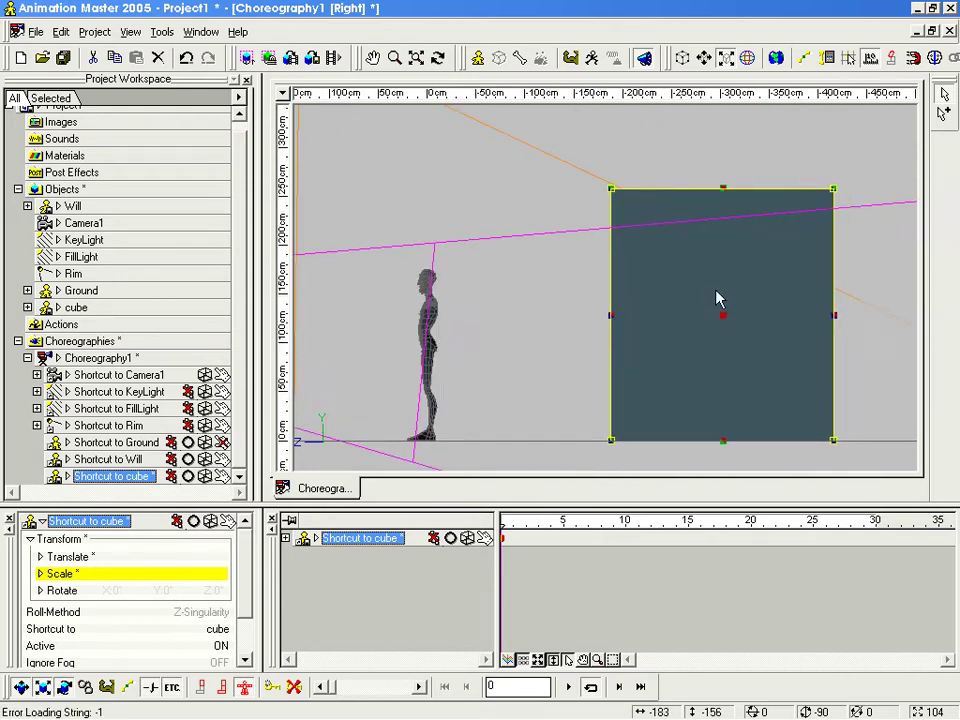
{"action": "scroll", "coordinate": [715, 293], "scroll_direction": "down", "scroll_amount": 1}
{"action": "left_click_drag", "start_coordinate": [611, 313], "coordinate": [700, 346]}
Step: Examine the placement of the block and the Will figure from perspective and camera views
{"action": "key", "text": "t"}
{"action": "key", "text": "1"}
{"action": "key", "text": "t"}
{"action": "mouse_move", "coordinate": [669, 306]}
{"action": "left_mouse_down"}
{"action": "mouse_move", "coordinate": [658, 308]}
{"action": "mouse_move", "coordinate": [671, 315]}
{"action": "left_mouse_up"}
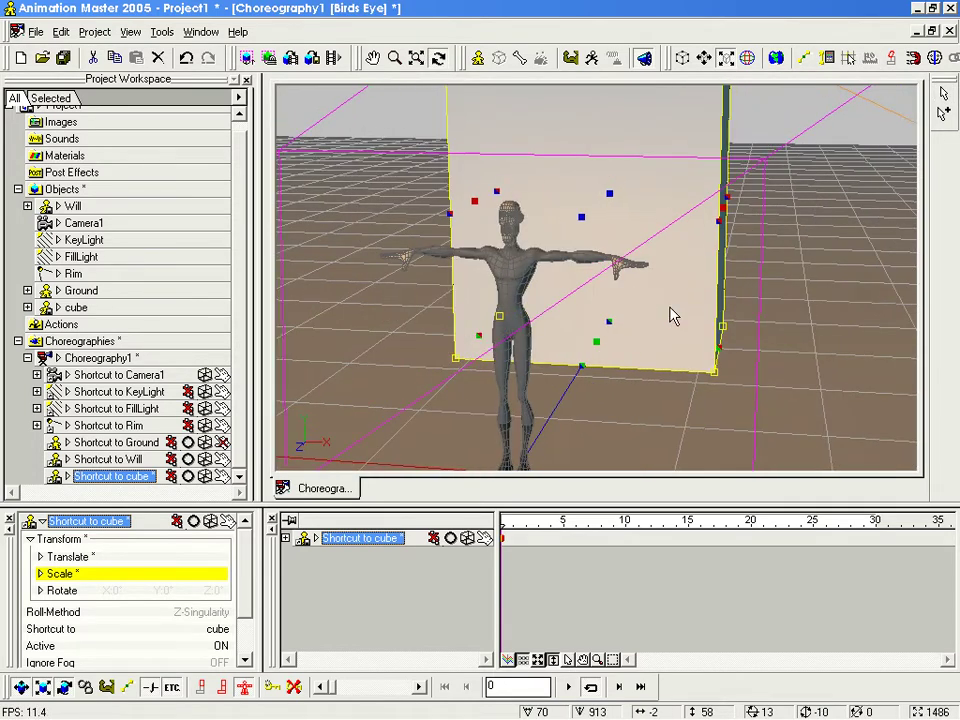
{"action": "key", "text": "0"}
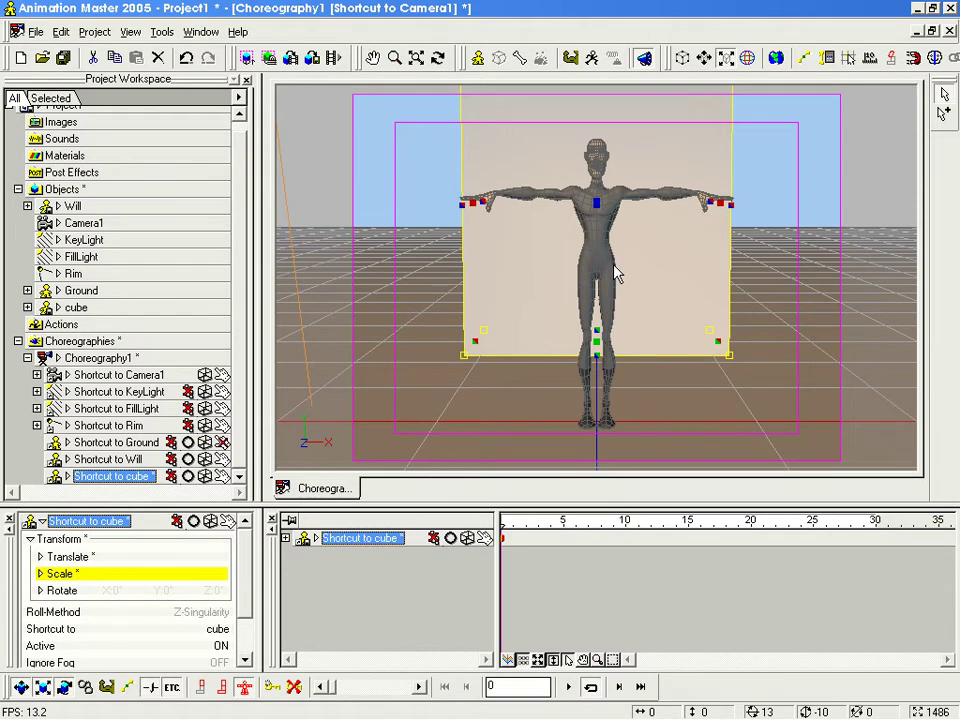
{"action": "left_click", "coordinate": [577, 60]}
{"action": "left_click", "coordinate": [647, 60]}
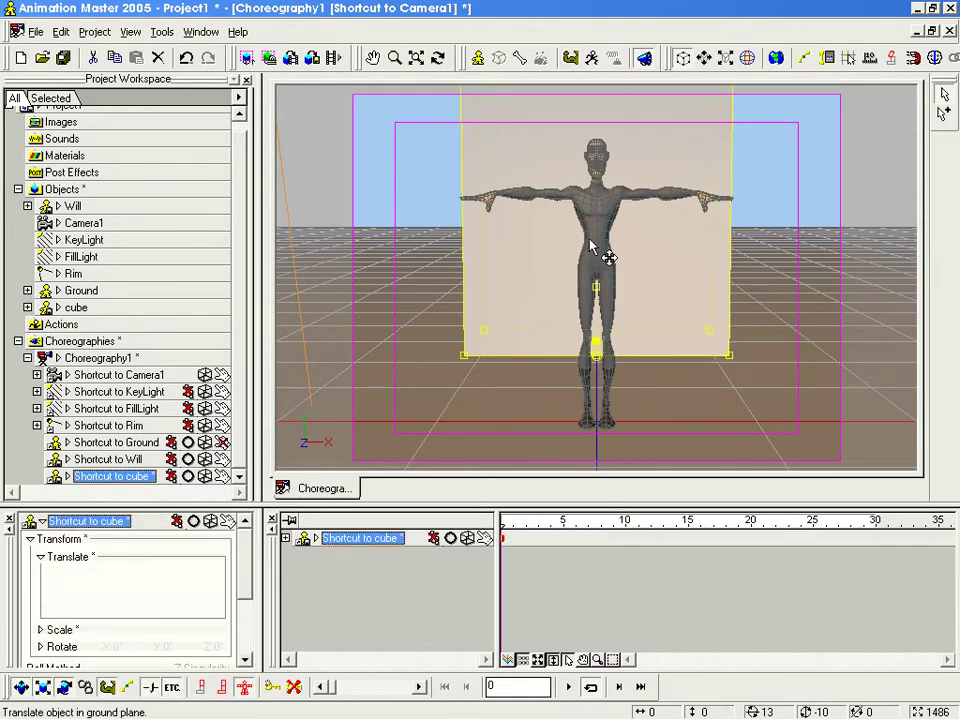
{"action": "left_click", "coordinate": [449, 266]}
{"action": "left_click", "coordinate": [588, 362]}
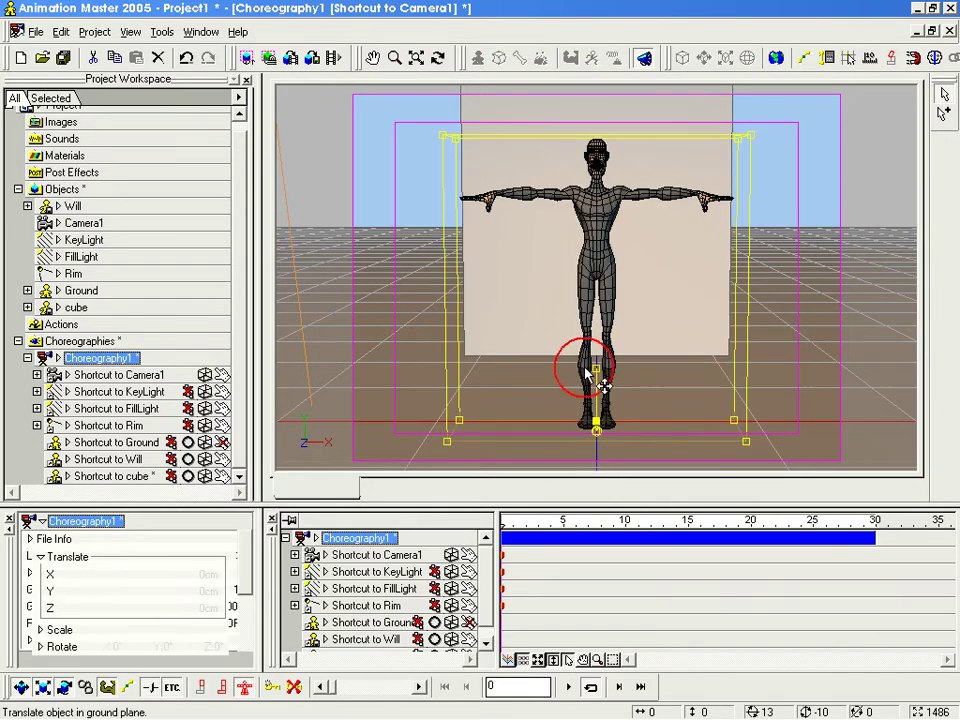
{"action": "key", "text": "t"}
{"action": "left_click_drag", "start_coordinate": [660, 304], "coordinate": [603, 322]}
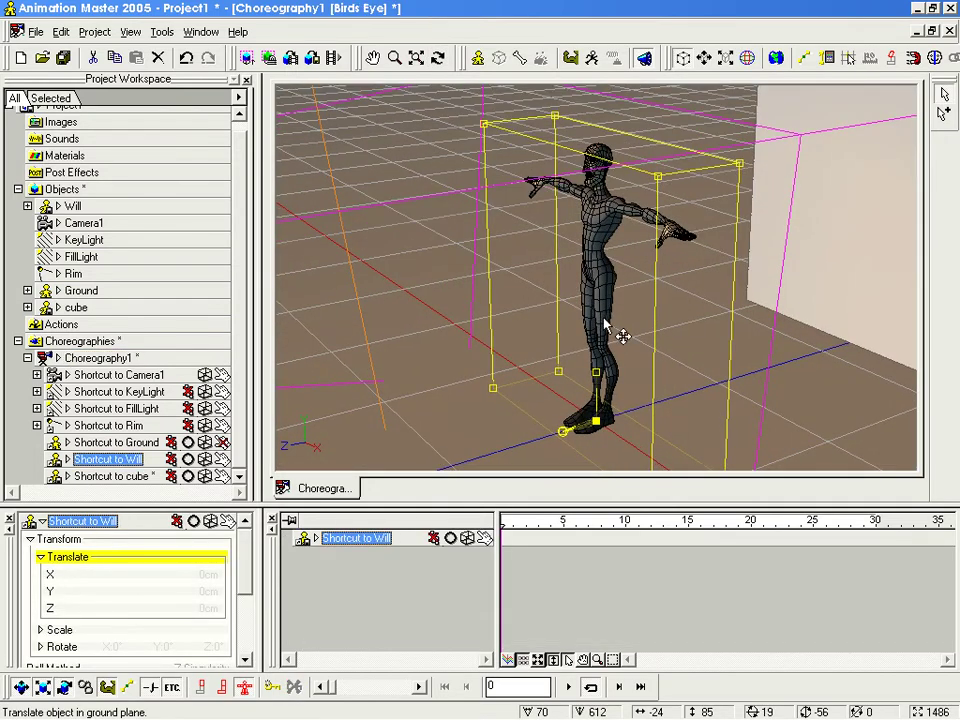
{"action": "key", "text": "m"}
{"action": "left_click_drag", "start_coordinate": [702, 297], "coordinate": [626, 331]}
{"action": "scroll", "coordinate": [627, 328], "scroll_direction": "down", "scroll_amount": 2}
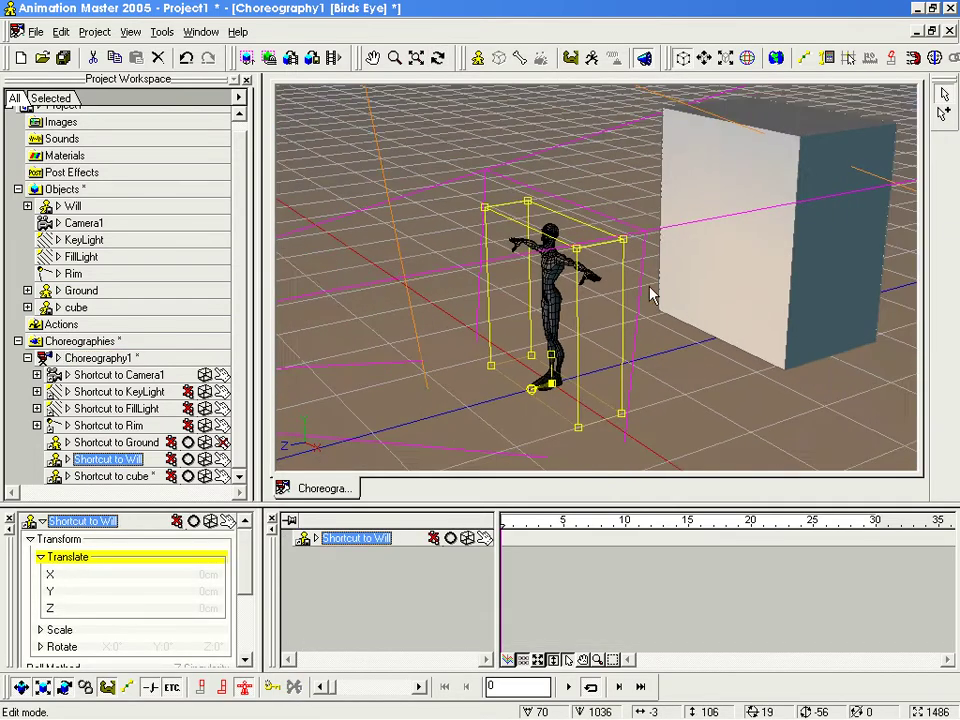
{"action": "left_click", "coordinate": [753, 112]}
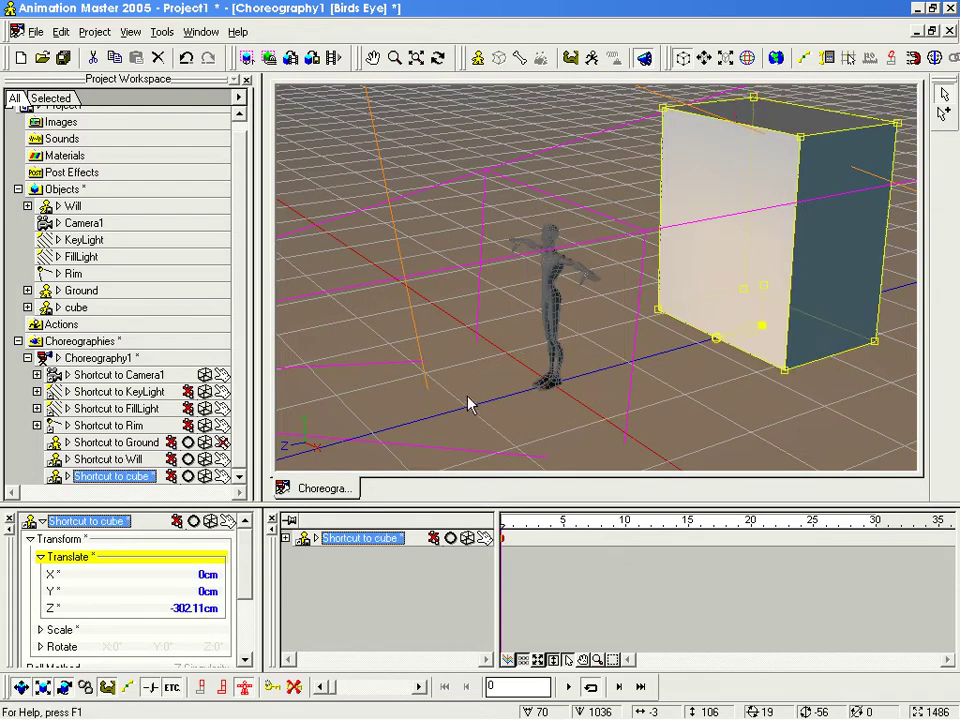
Step: Stand the Will figure on top of the block at frame 0, at about Y 257.25 cm and Z -291.24 cm
{"action": "key", "text": "4"}
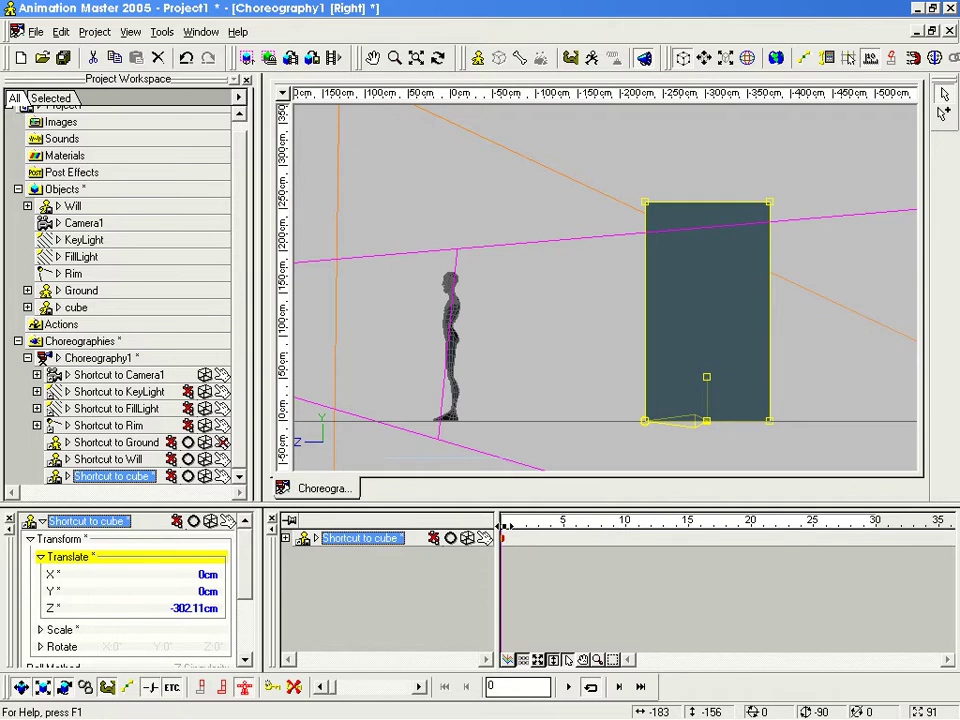
{"action": "left_click", "coordinate": [455, 340]}
{"action": "left_click_drag", "start_coordinate": [476, 388], "coordinate": [720, 218]}
{"action": "scroll", "coordinate": [637, 325], "scroll_direction": "up", "scroll_amount": 10}
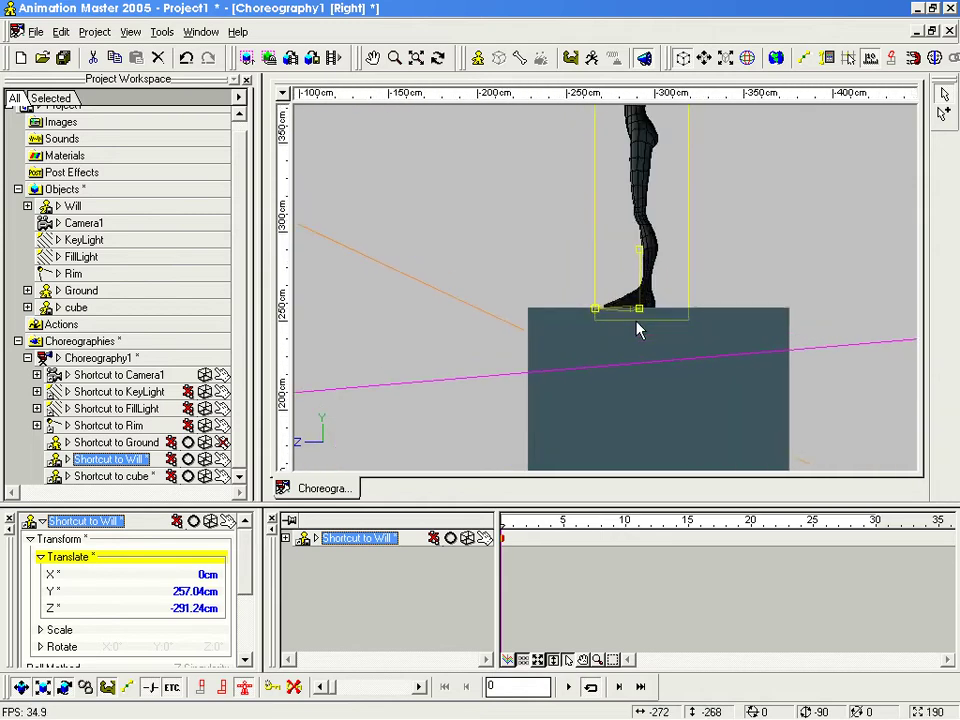
{"action": "middle_click_drag", "start_coordinate": [702, 322], "coordinate": [620, 257]}
{"action": "scroll", "coordinate": [622, 262], "scroll_direction": "up", "scroll_amount": 7}
{"action": "left_click_drag", "start_coordinate": [635, 238], "coordinate": [635, 235]}
{"action": "scroll", "coordinate": [640, 250], "scroll_direction": "down", "scroll_amount": 12}
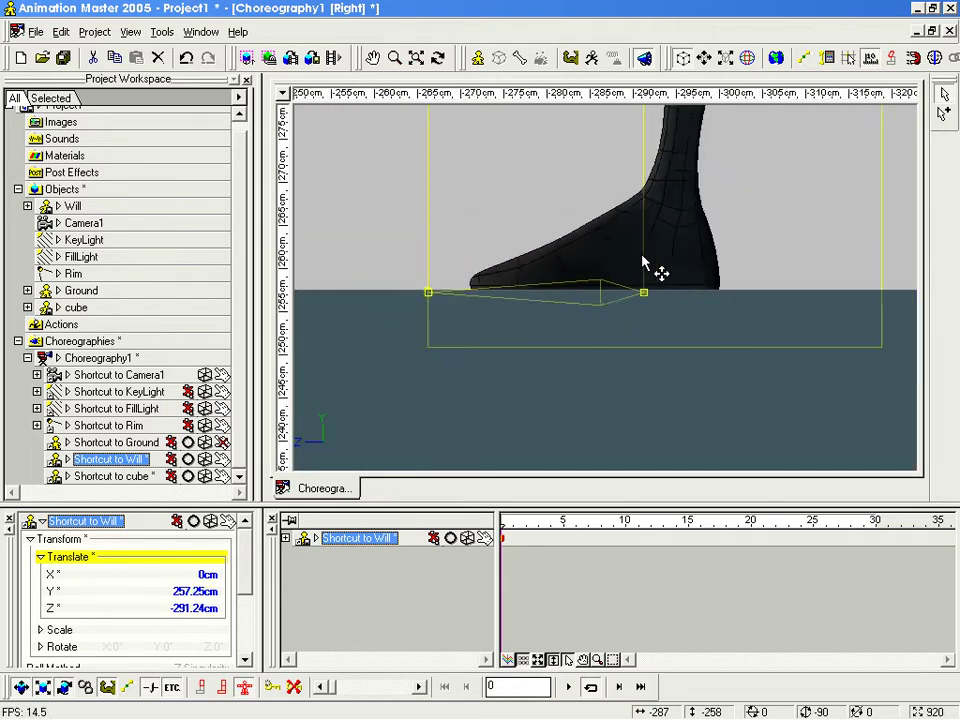
{"action": "scroll", "coordinate": [645, 266], "scroll_direction": "down", "scroll_amount": 10}
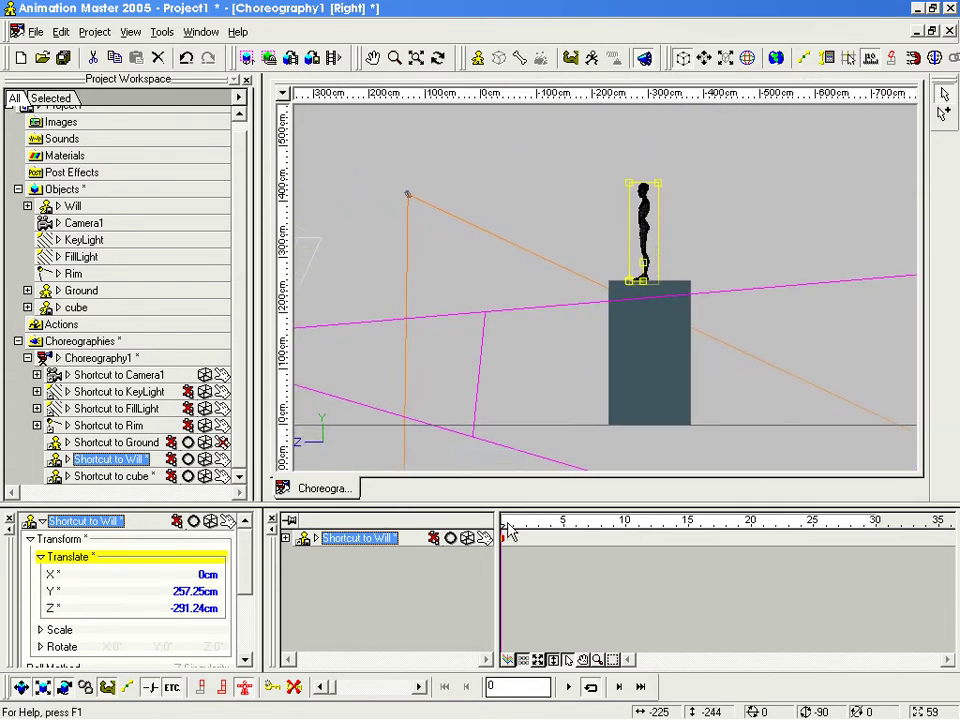
Step: Key the Will figure at frame 5 in its standing position on top of the block
{"action": "mouse_move", "coordinate": [502, 524]}
{"action": "left_mouse_down"}
{"action": "mouse_move", "coordinate": [560, 525]}
{"action": "mouse_move", "coordinate": [502, 525]}
{"action": "left_mouse_up"}
{"action": "scroll", "coordinate": [661, 290], "scroll_direction": "up", "scroll_amount": 3}
{"action": "scroll", "coordinate": [661, 292], "scroll_direction": "up", "scroll_amount": 2}
{"action": "middle_click_drag", "start_coordinate": [713, 299], "coordinate": [700, 323]}
{"action": "left_click", "coordinate": [562, 523]}
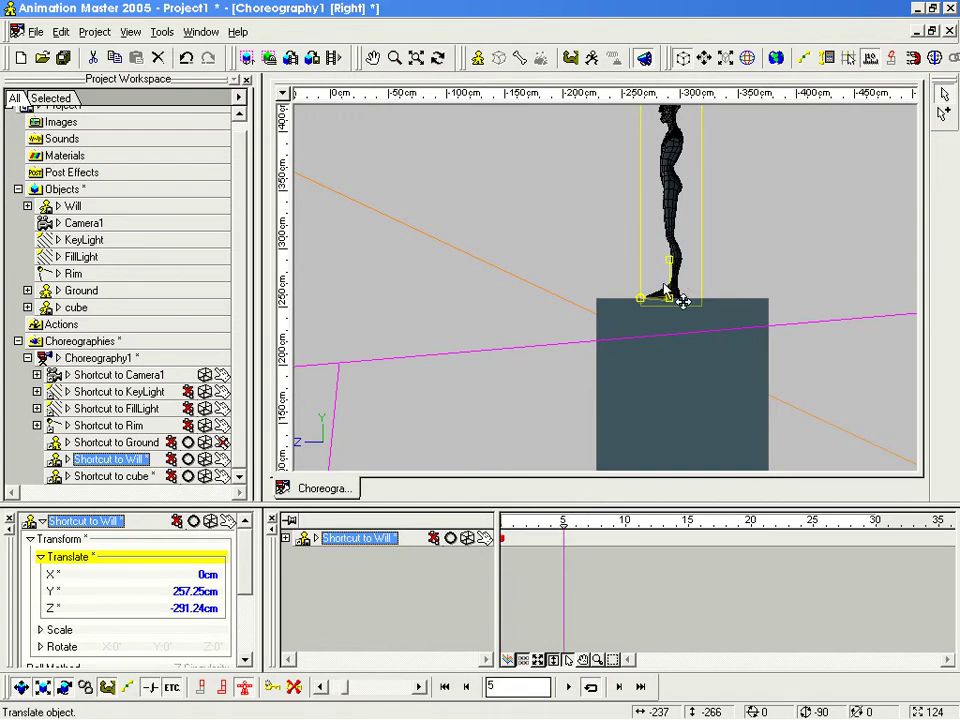
{"action": "left_click", "coordinate": [665, 287]}
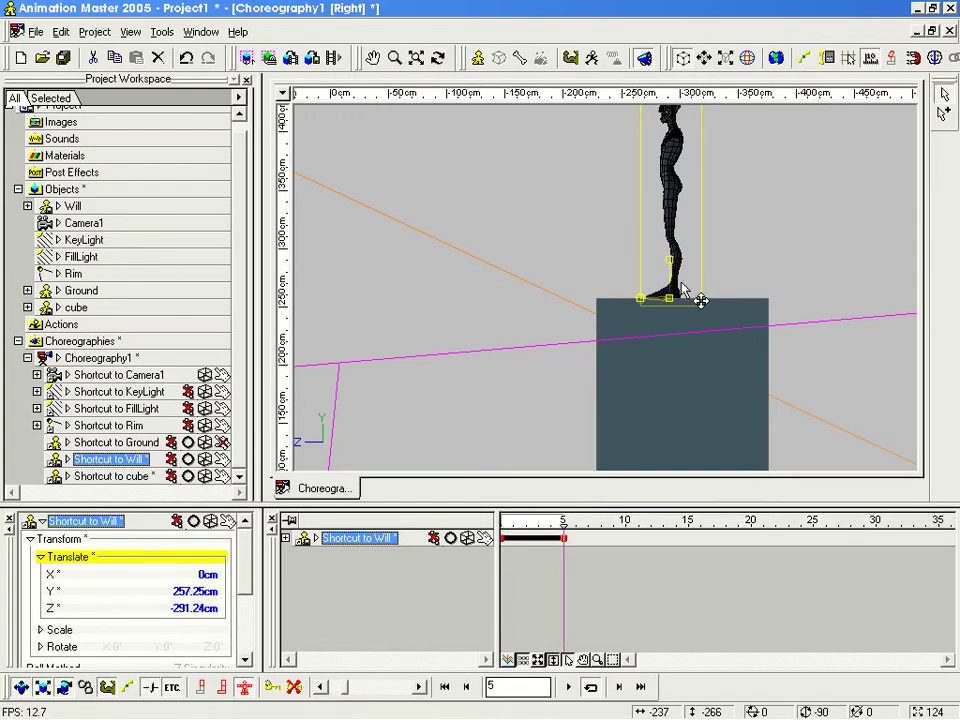
Step: Add a hold key for the Will figure at frame 10, still standing on the block
{"action": "middle_click_drag", "start_coordinate": [683, 281], "coordinate": [653, 324]}
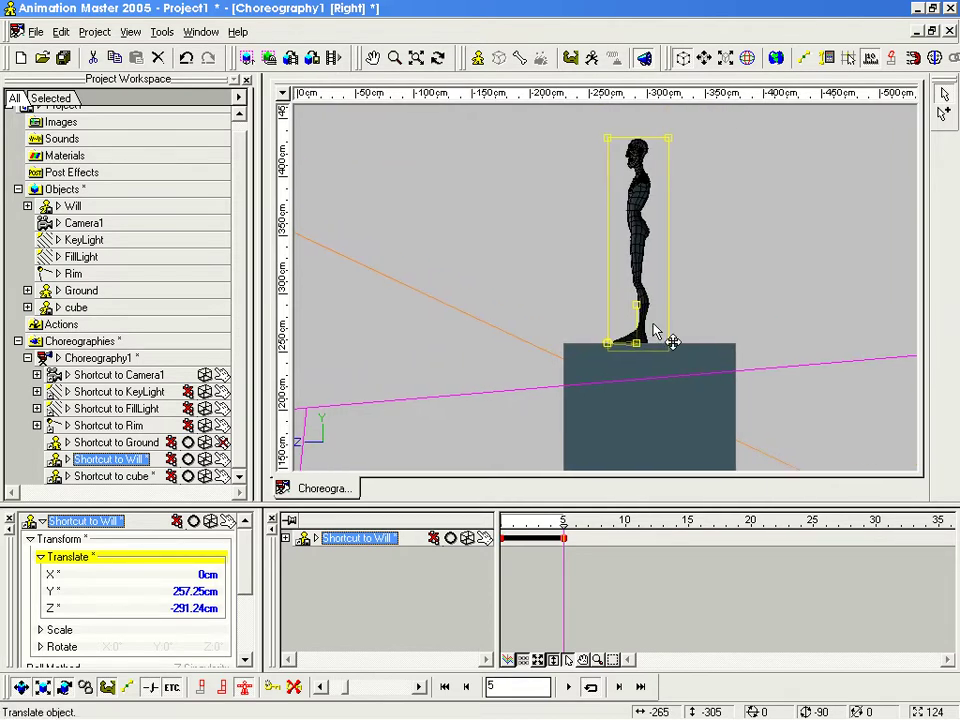
{"action": "left_click", "coordinate": [624, 521]}
{"action": "mouse_move", "coordinate": [499, 328]}
{"action": "left_mouse_down"}
{"action": "mouse_move", "coordinate": [636, 379]}
{"action": "mouse_move", "coordinate": [722, 378]}
{"action": "left_mouse_up"}
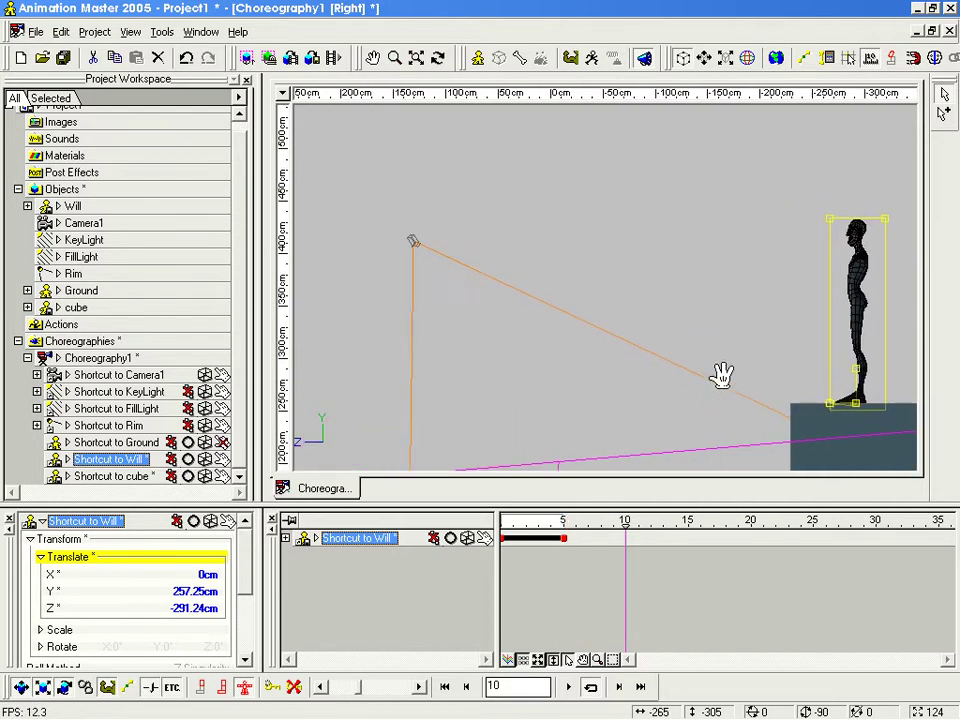
{"action": "scroll", "coordinate": [722, 378], "scroll_direction": "down", "scroll_amount": 1}
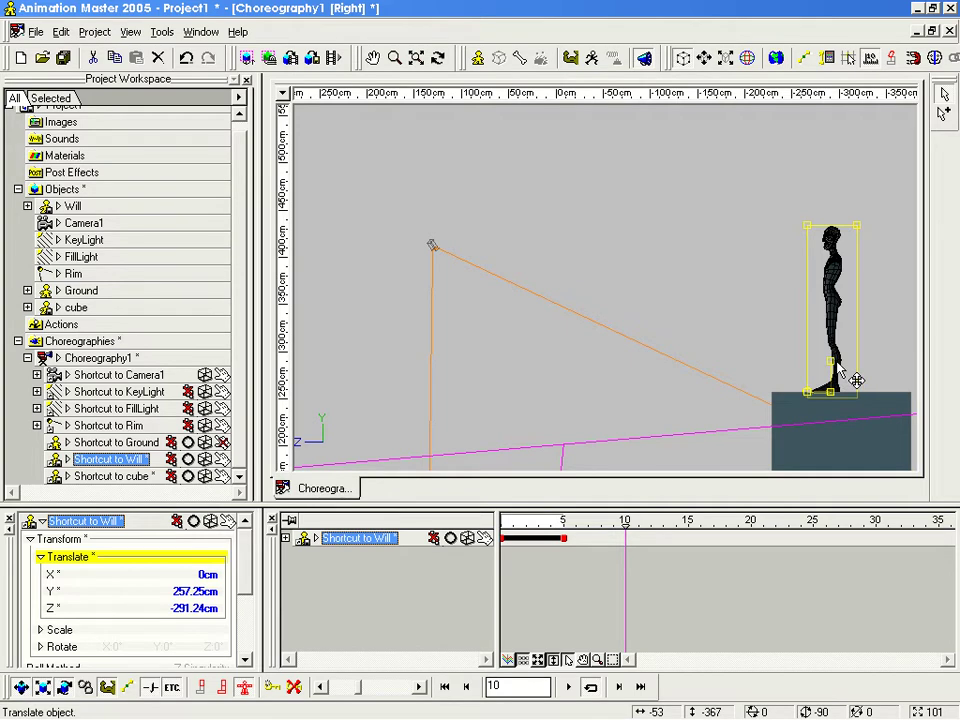
{"action": "left_click", "coordinate": [857, 378]}
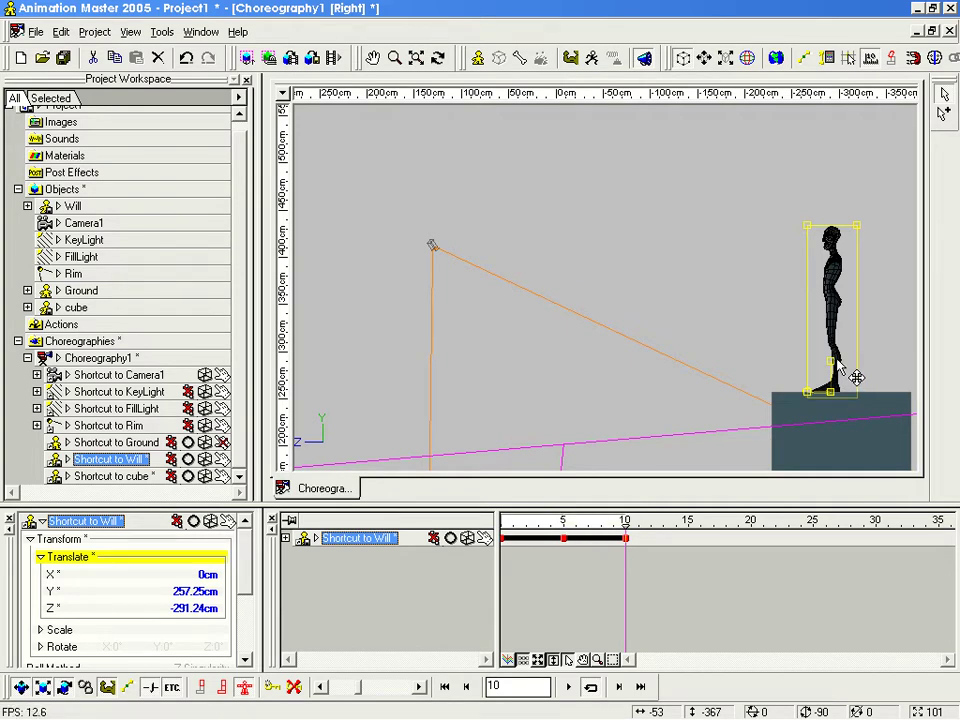
Step: At frame 15, move the Will figure to the jump's peak, at about Y 463.77 cm and Z 0.66 cm
{"action": "left_click_drag", "start_coordinate": [625, 519], "coordinate": [689, 519]}
{"action": "left_click_drag", "start_coordinate": [853, 375], "coordinate": [581, 178]}
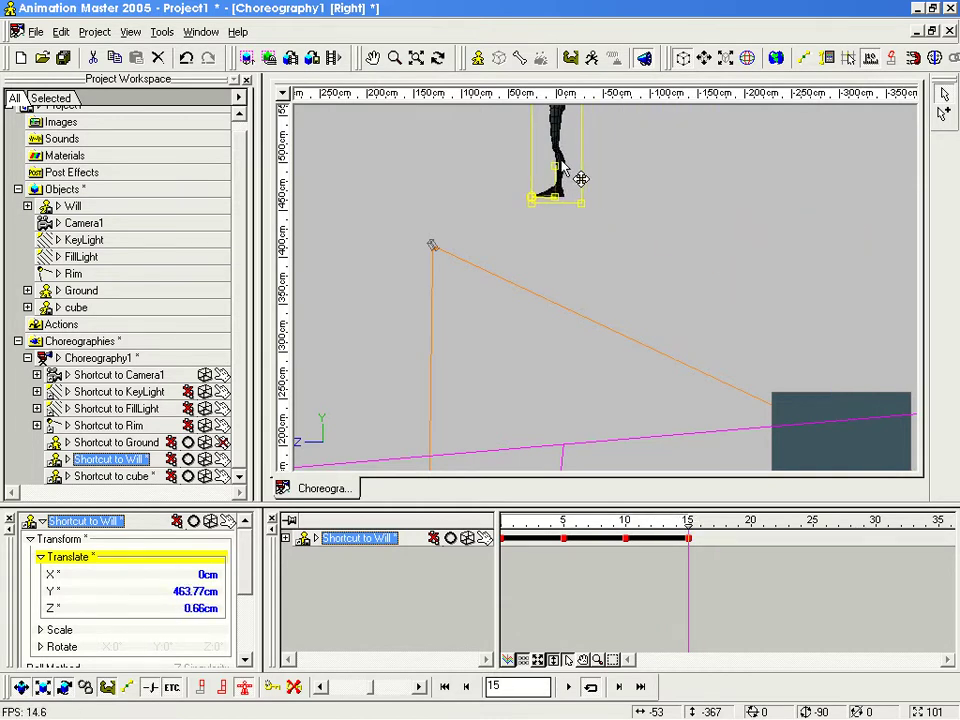
{"action": "middle_click_drag", "start_coordinate": [598, 267], "coordinate": [700, 269]}
{"action": "scroll", "coordinate": [696, 308], "scroll_direction": "down", "scroll_amount": 2}
{"action": "scroll", "coordinate": [698, 314], "scroll_direction": "down", "scroll_amount": 3}
{"action": "scroll", "coordinate": [700, 269], "scroll_direction": "down", "scroll_amount": 1}
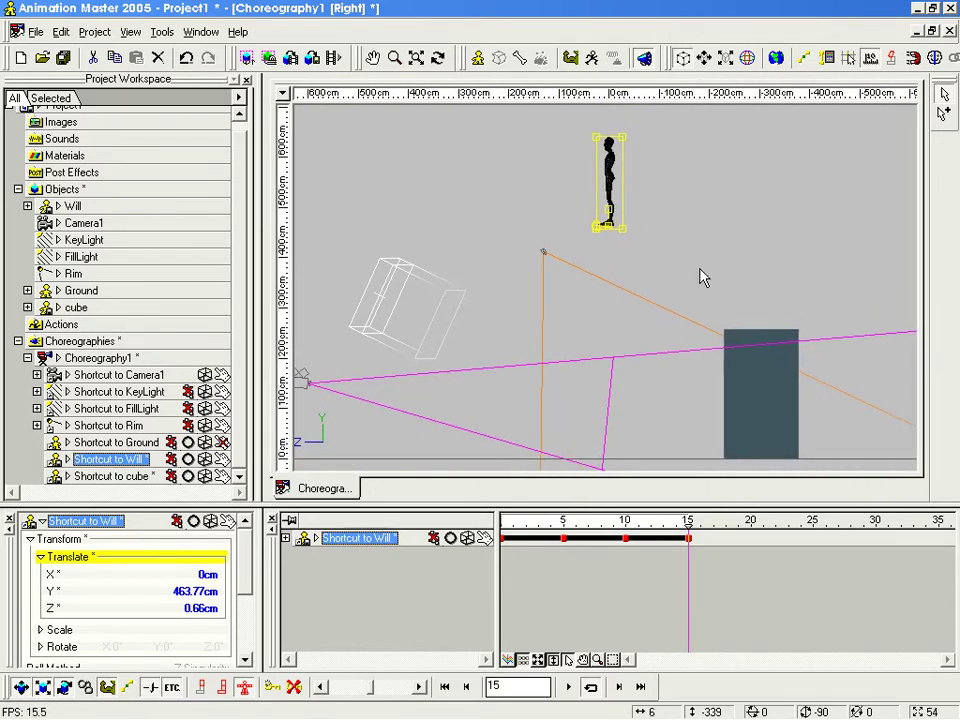
Step: At frame 20, land the Will figure on the ground near the camera, at about Z 308.92 cm, and set its Y translation to 0
{"action": "left_click_drag", "start_coordinate": [688, 521], "coordinate": [750, 521]}
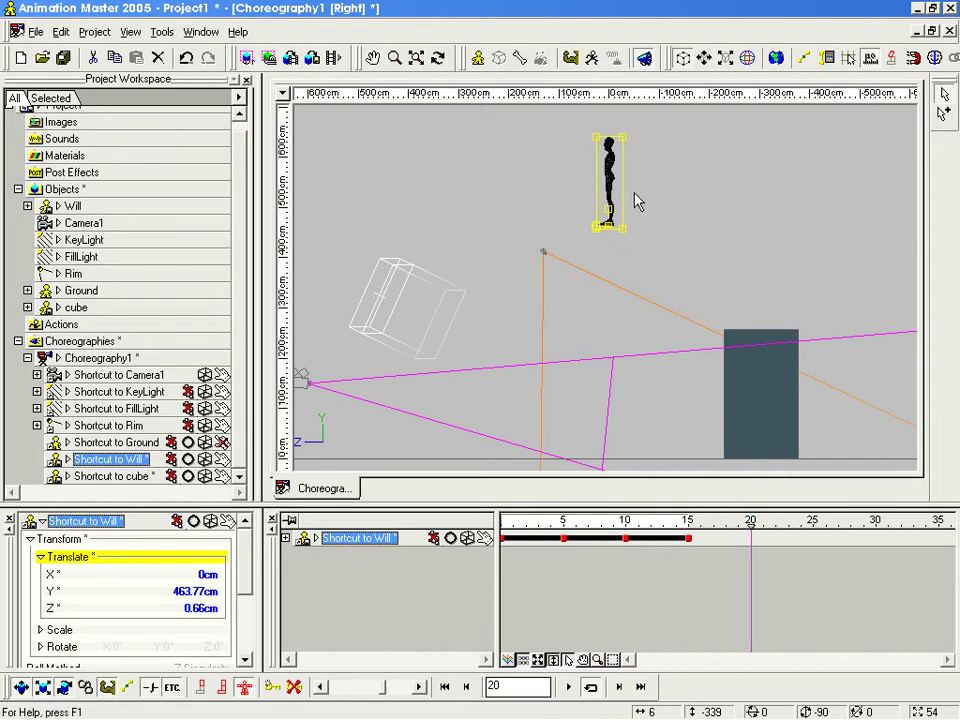
{"action": "left_click_drag", "start_coordinate": [614, 198], "coordinate": [461, 440]}
{"action": "left_click", "coordinate": [200, 591]}
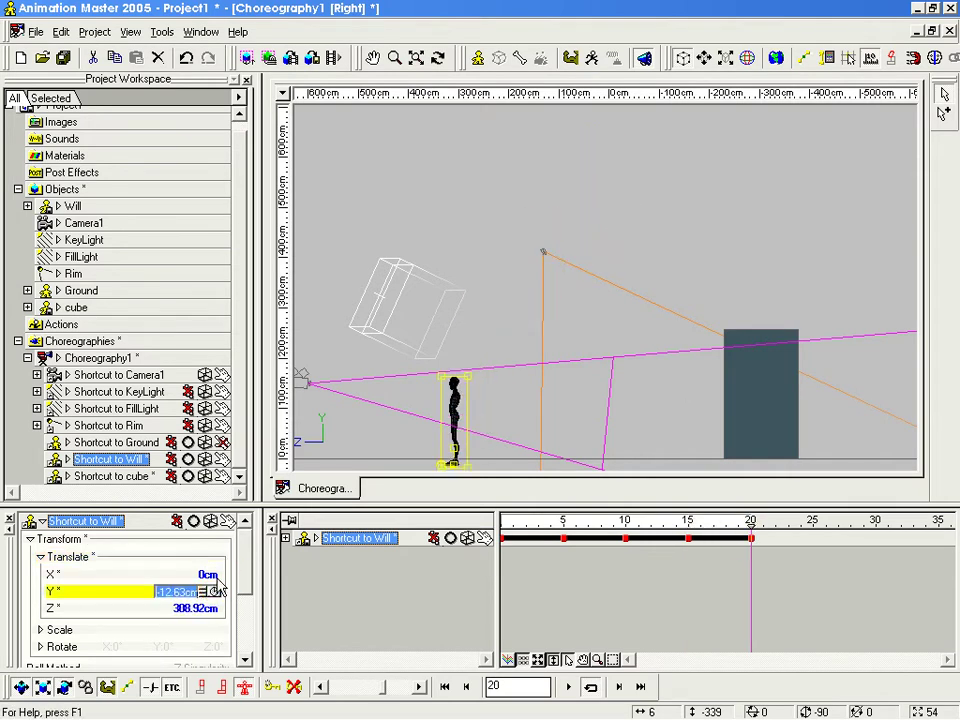
{"action": "type", "text": "0"}
{"action": "key", "text": "Return"}
{"action": "key", "text": "m"}
{"action": "left_click_drag", "start_coordinate": [437, 388], "coordinate": [514, 302]}
{"action": "right_click_drag", "start_coordinate": [514, 302], "coordinate": [512, 350]}
{"action": "left_click_drag", "start_coordinate": [512, 350], "coordinate": [545, 298]}
{"action": "scroll", "coordinate": [546, 301], "scroll_direction": "down", "scroll_amount": 2}
{"action": "middle_click_drag", "start_coordinate": [632, 281], "coordinate": [583, 345]}
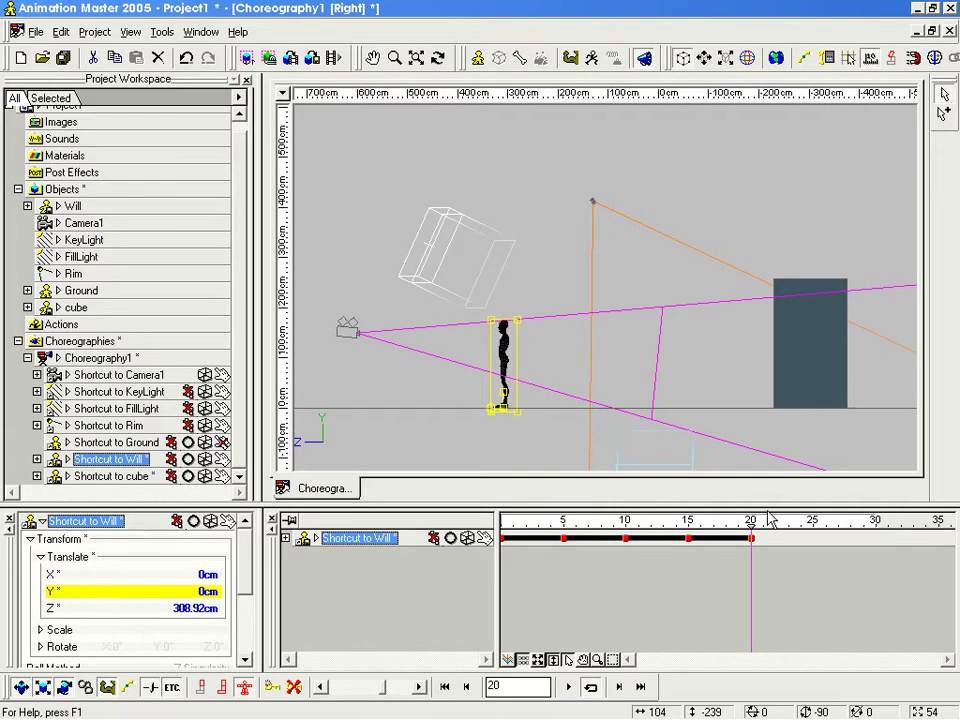
Step: Scrub through the jump and display the Will figure's translate channels as curves to examine the motion between keys
{"action": "left_click_drag", "start_coordinate": [745, 521], "coordinate": [644, 527]}
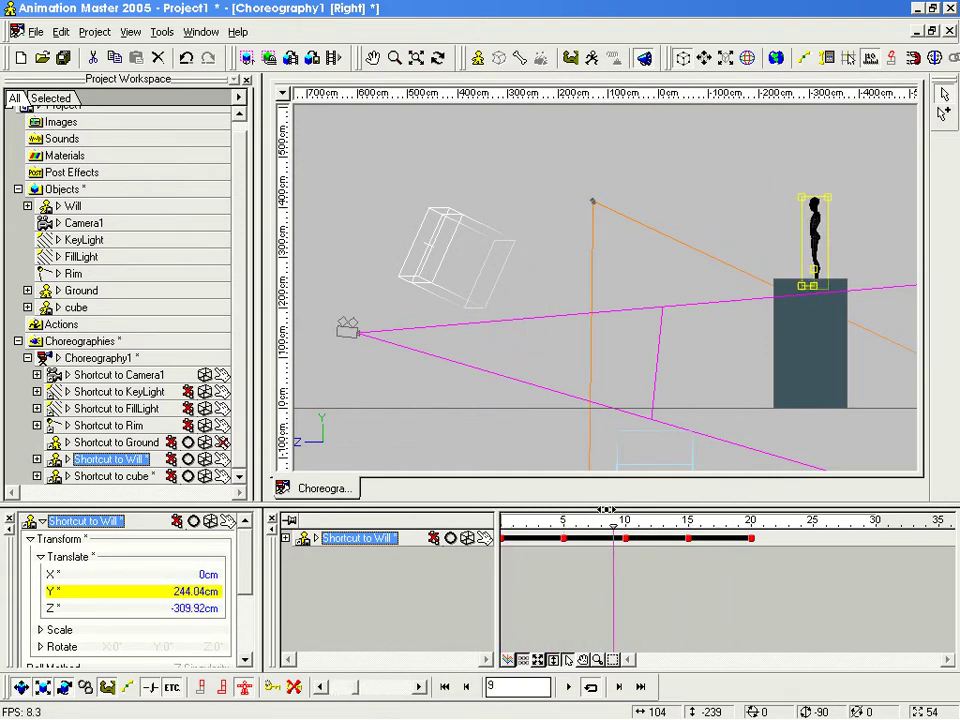
{"action": "left_click", "coordinate": [508, 657]}
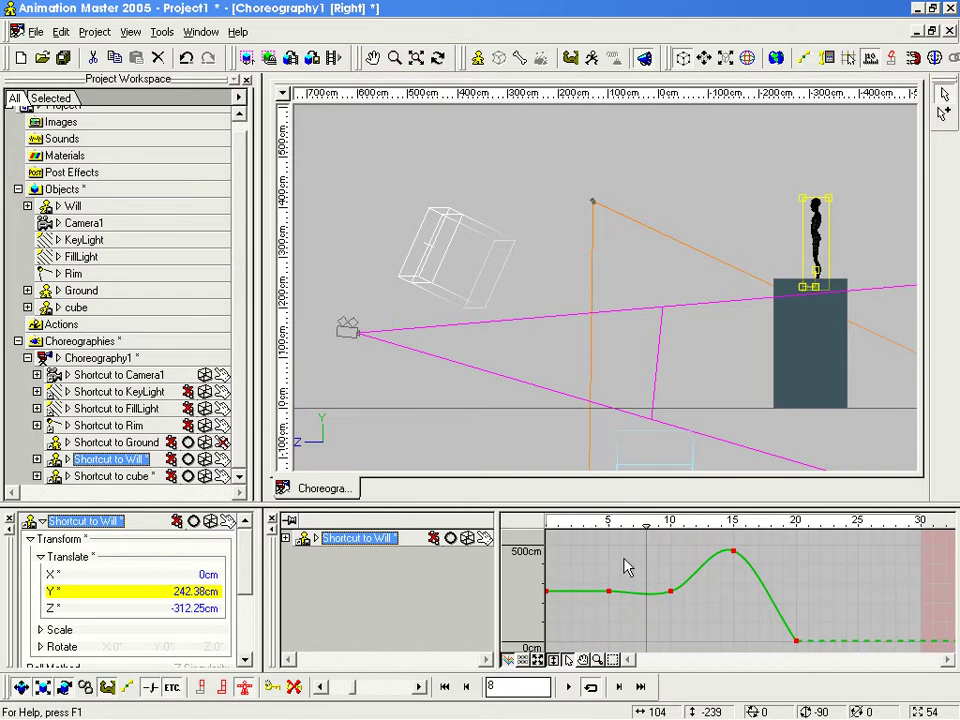
{"action": "left_click", "coordinate": [287, 540]}
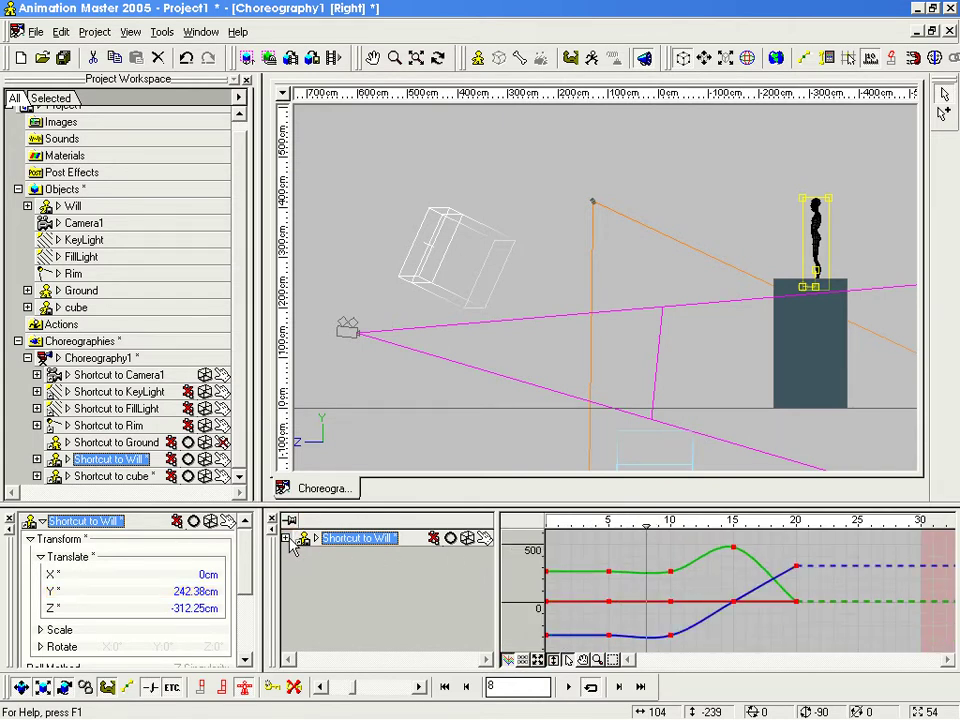
{"action": "mouse_move", "coordinate": [645, 528]}
{"action": "left_mouse_down"}
{"action": "mouse_move", "coordinate": [606, 531]}
{"action": "mouse_move", "coordinate": [677, 528]}
{"action": "mouse_move", "coordinate": [673, 537]}
{"action": "left_mouse_up"}
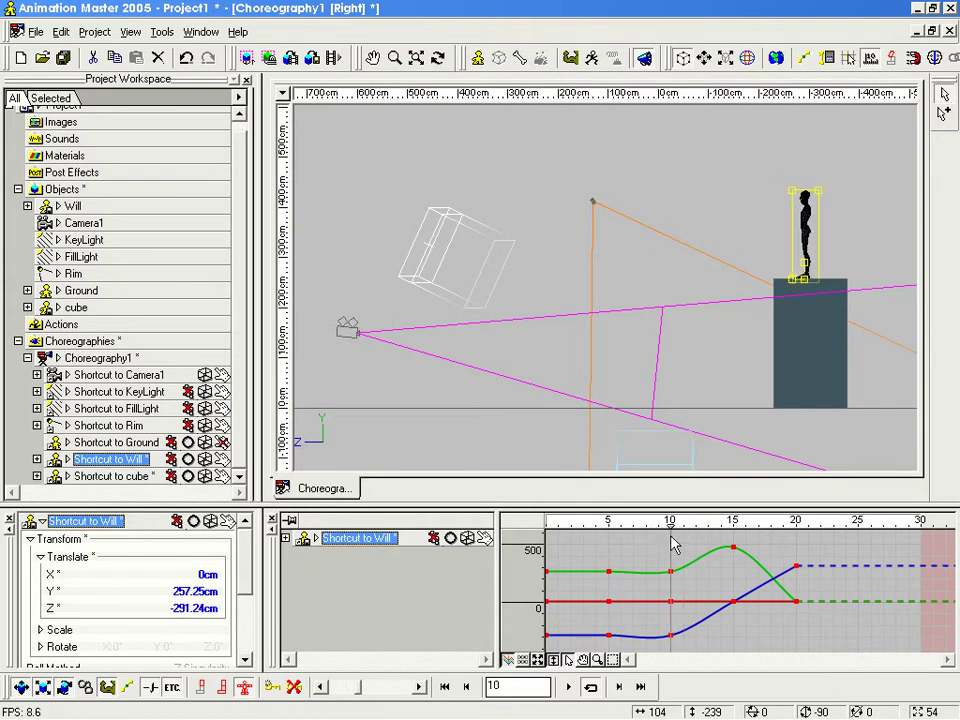
{"action": "left_click_drag", "start_coordinate": [596, 548], "coordinate": [622, 656]}
{"action": "left_click", "coordinate": [340, 570]}
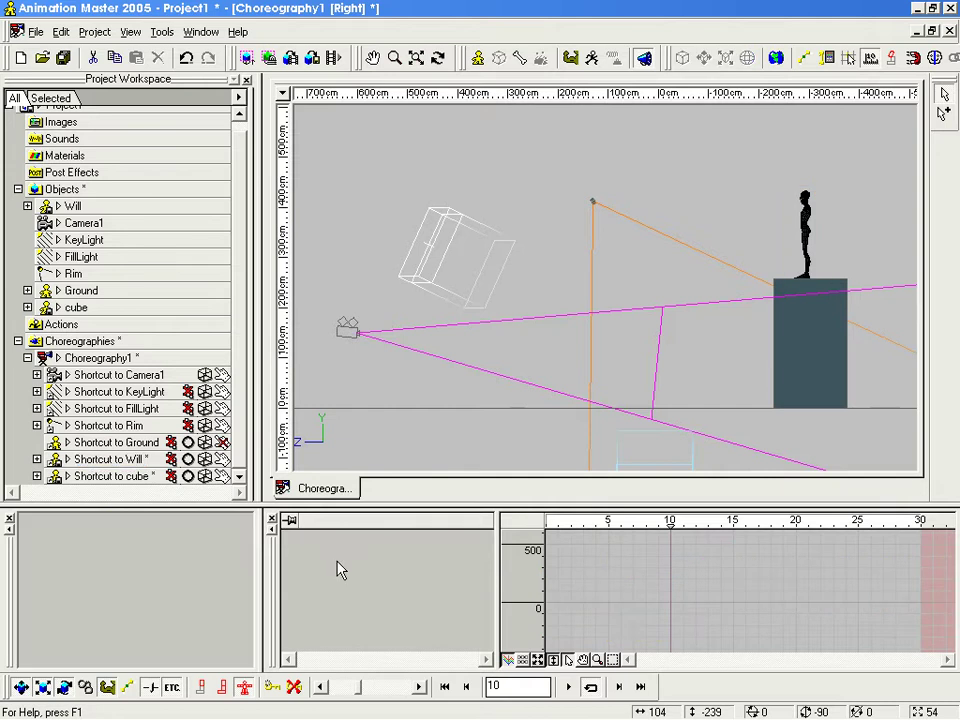
{"action": "left_click", "coordinate": [808, 240]}
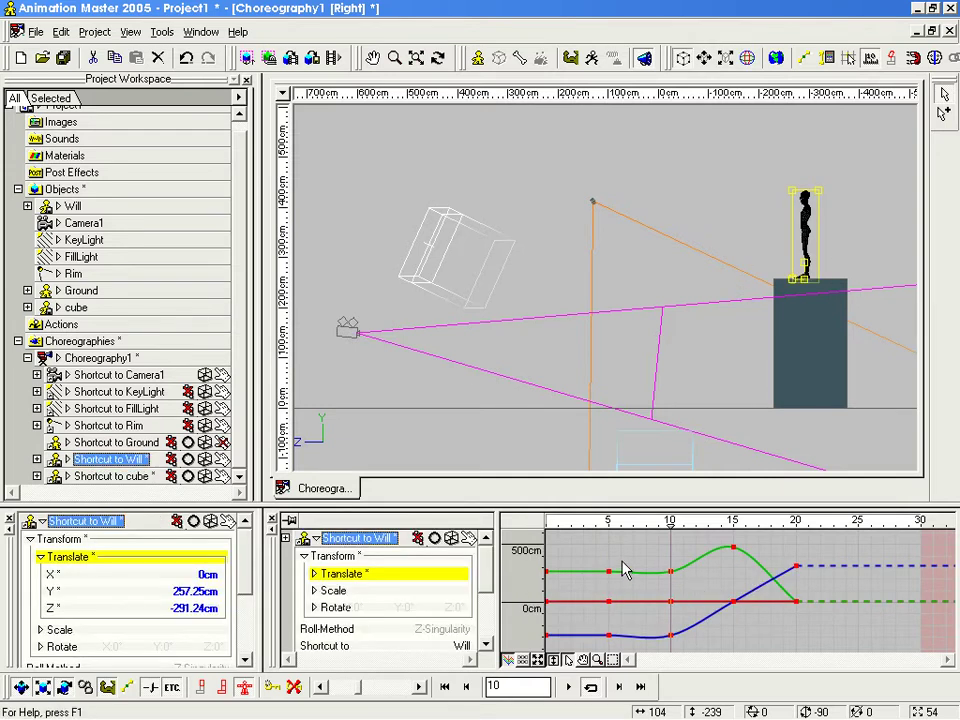
Step: Set the interpolation of the Will figure's translate keys at frame 5 to Hold and scrub the jump to check it
{"action": "left_click", "coordinate": [341, 607]}
{"action": "left_click", "coordinate": [340, 591]}
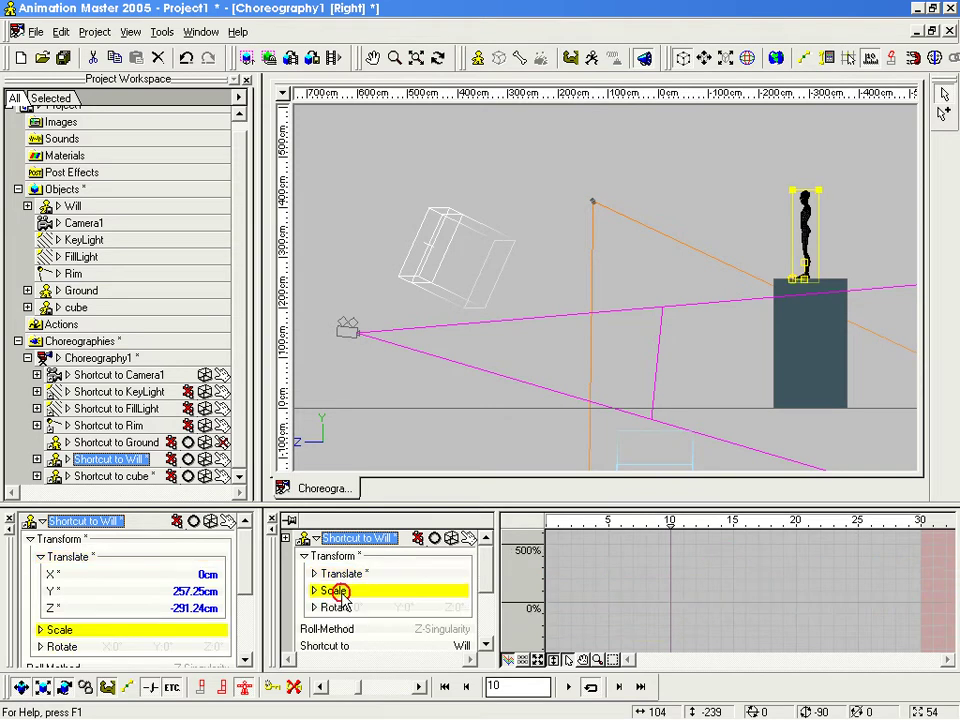
{"action": "left_click", "coordinate": [344, 575]}
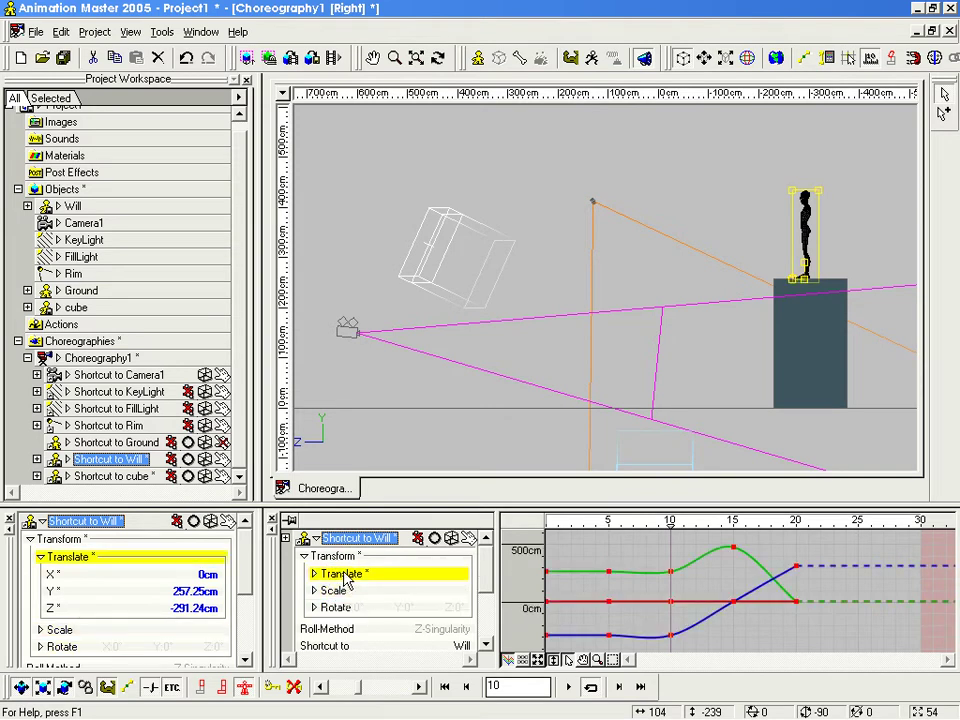
{"action": "left_click", "coordinate": [608, 575]}
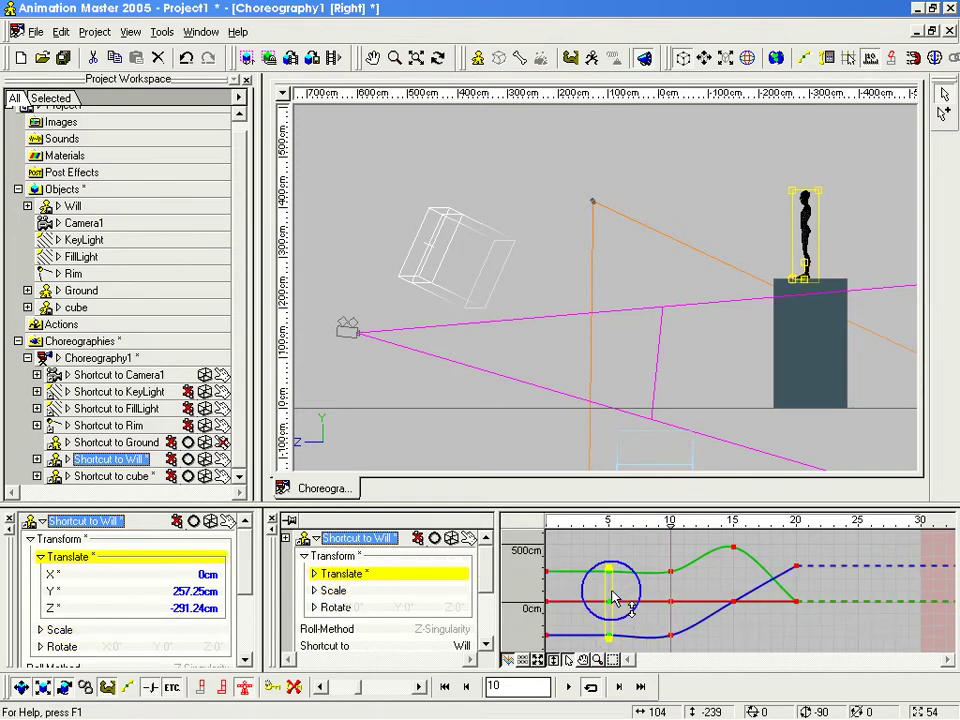
{"action": "right_click", "coordinate": [614, 597]}
{"action": "mouse_move", "coordinate": [665, 524]}
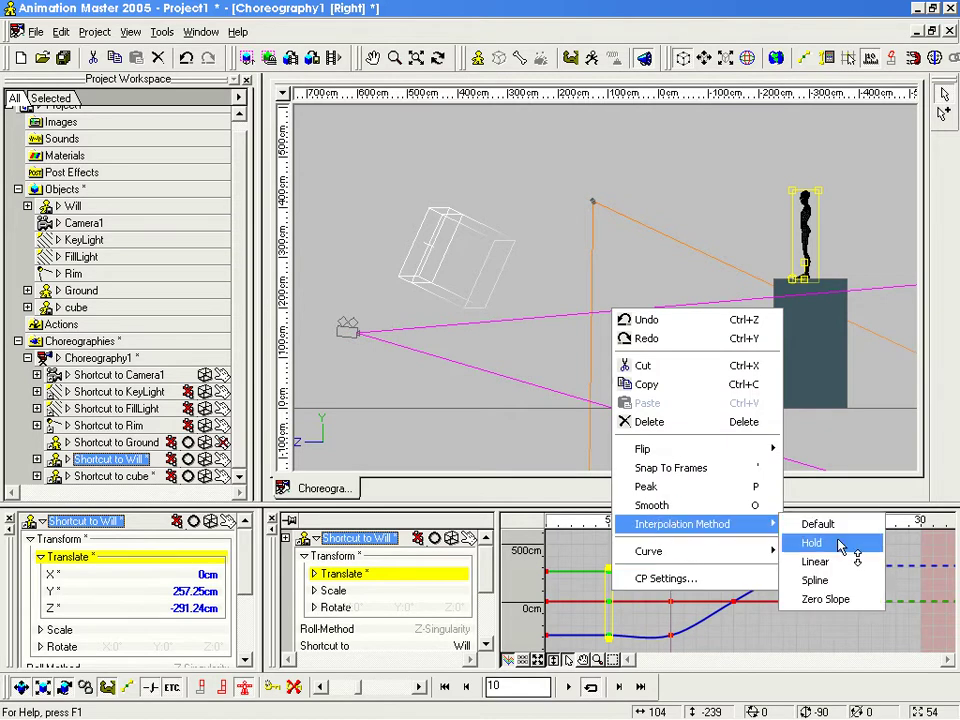
{"action": "left_click", "coordinate": [812, 543]}
{"action": "mouse_move", "coordinate": [664, 521]}
{"action": "left_mouse_down"}
{"action": "mouse_move", "coordinate": [694, 522]}
{"action": "mouse_move", "coordinate": [682, 522]}
{"action": "mouse_move", "coordinate": [677, 537]}
{"action": "mouse_move", "coordinate": [797, 537]}
{"action": "mouse_move", "coordinate": [672, 540]}
{"action": "mouse_move", "coordinate": [818, 543]}
{"action": "mouse_move", "coordinate": [608, 548]}
{"action": "mouse_move", "coordinate": [810, 542]}
{"action": "mouse_move", "coordinate": [703, 542]}
{"action": "mouse_move", "coordinate": [792, 538]}
{"action": "left_mouse_up"}
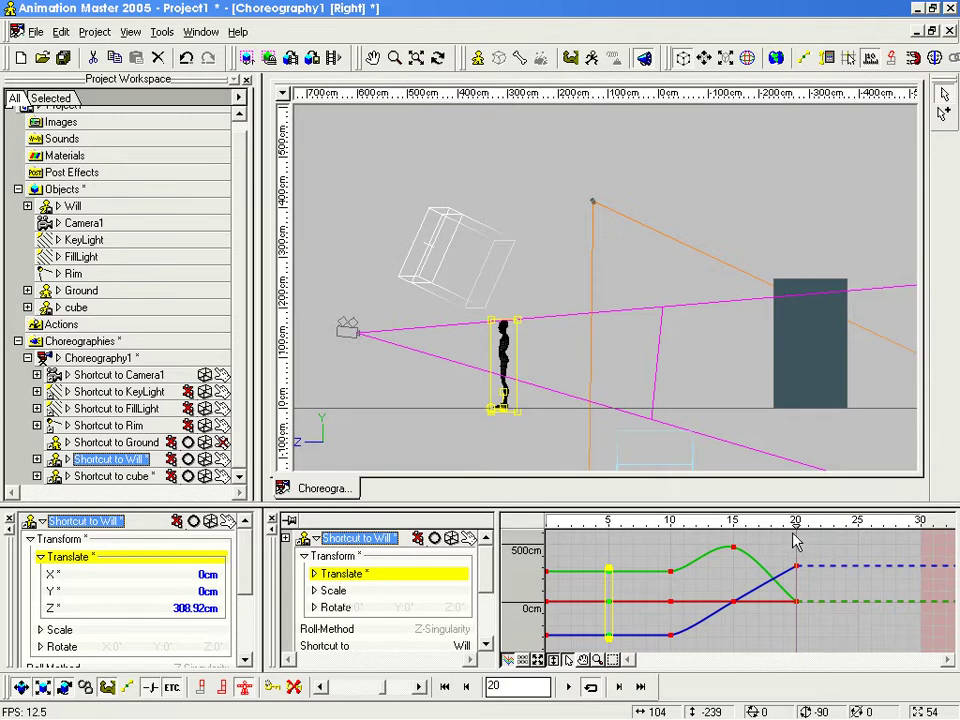
{"action": "mouse_move", "coordinate": [792, 541]}
{"action": "left_mouse_down"}
{"action": "mouse_move", "coordinate": [594, 527]}
{"action": "mouse_move", "coordinate": [618, 523]}
{"action": "left_mouse_up"}
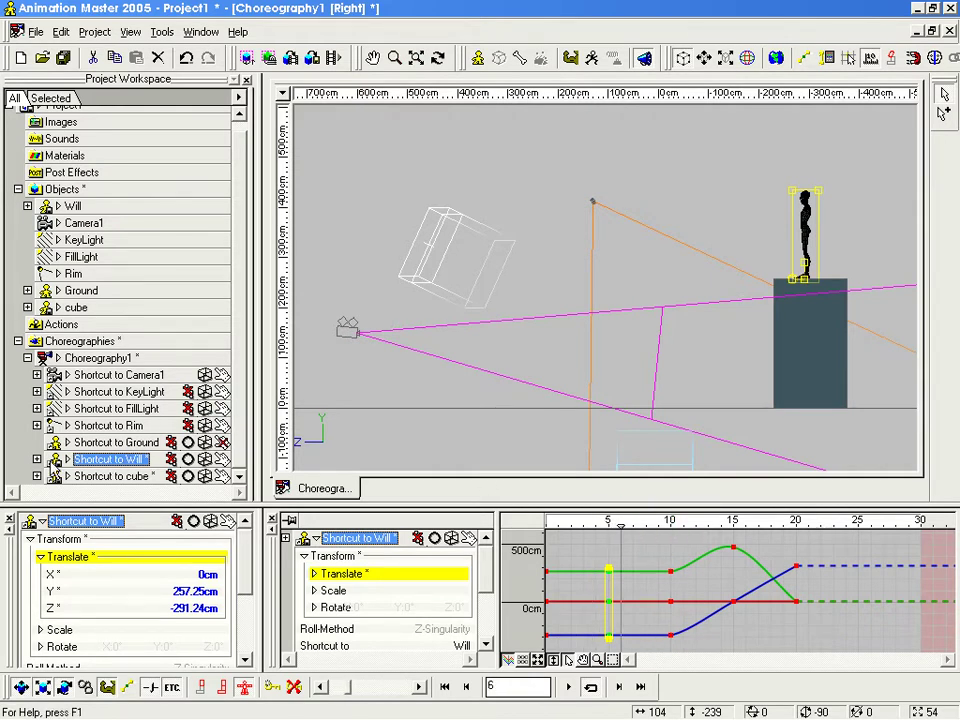
Step: Rename the choreography action under Will's shortcut as Model Bone Animation
{"action": "left_click", "coordinate": [37, 459]}
{"action": "left_click", "coordinate": [238, 421]}
{"action": "left_click", "coordinate": [46, 459]}
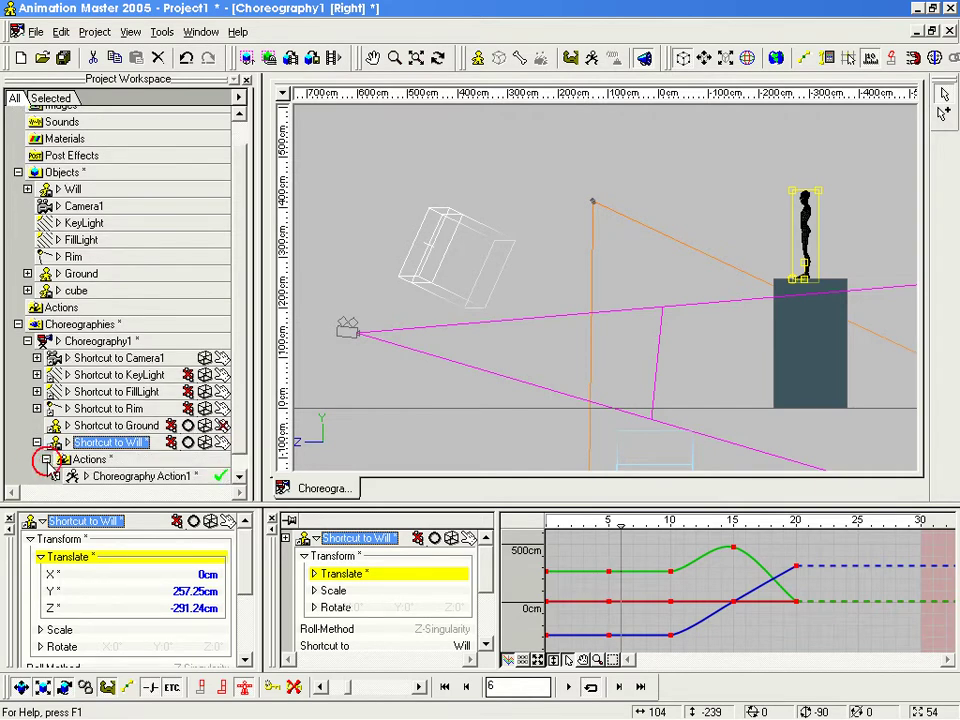
{"action": "left_click", "coordinate": [241, 440]}
{"action": "left_click", "coordinate": [150, 459]}
{"action": "right_click", "coordinate": [150, 459]}
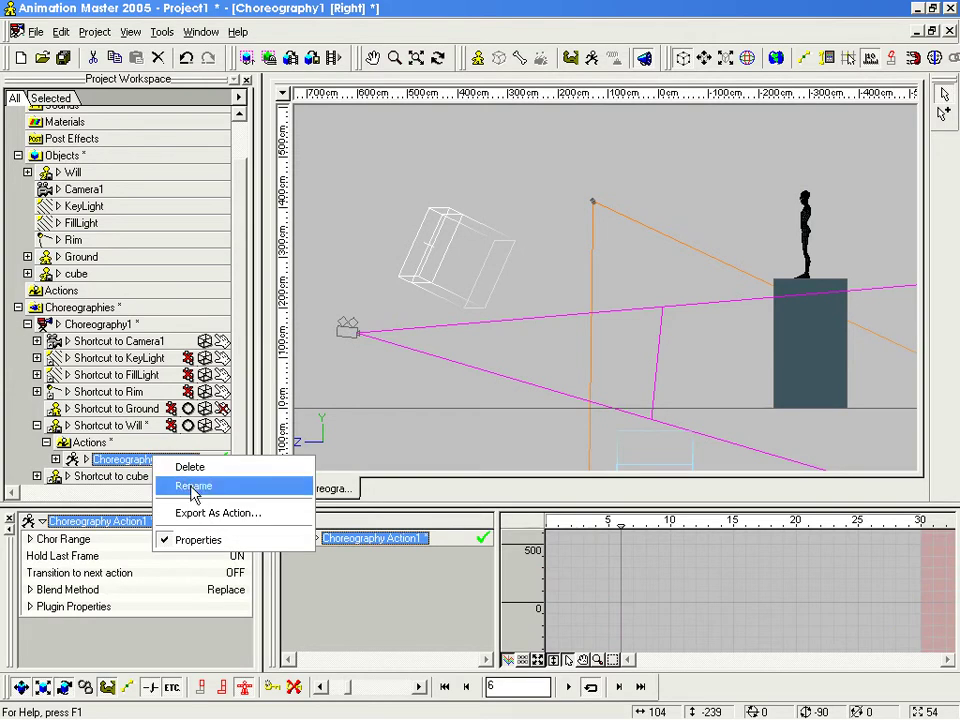
{"action": "left_click", "coordinate": [193, 484]}
{"action": "type", "text": "Mod"}
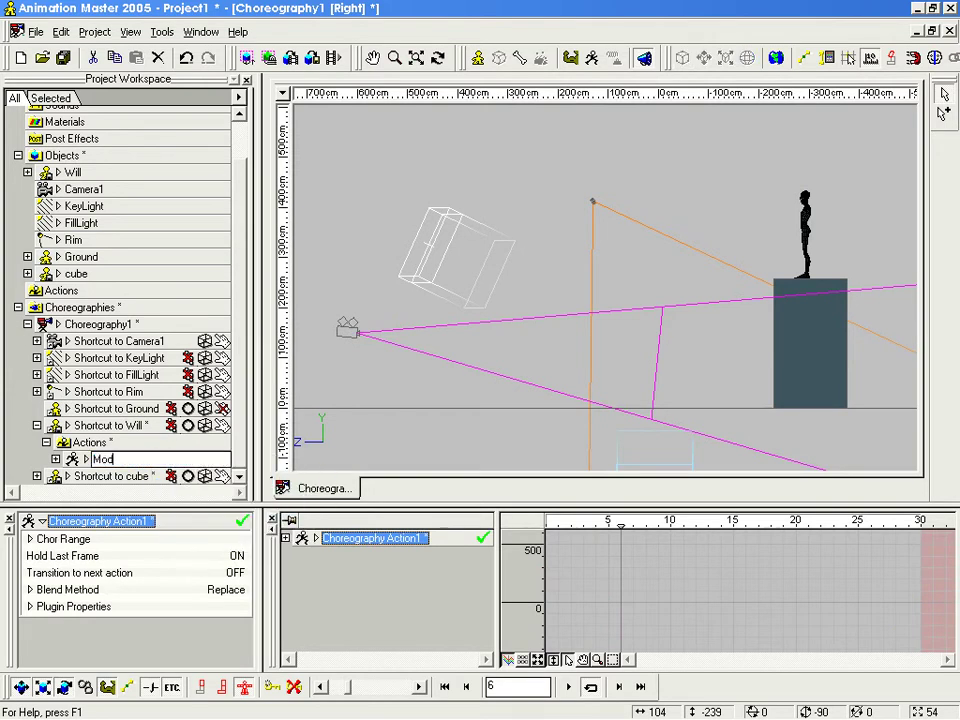
{"action": "type", "text": "el Bone Animation"}
{"action": "key", "text": "Return"}
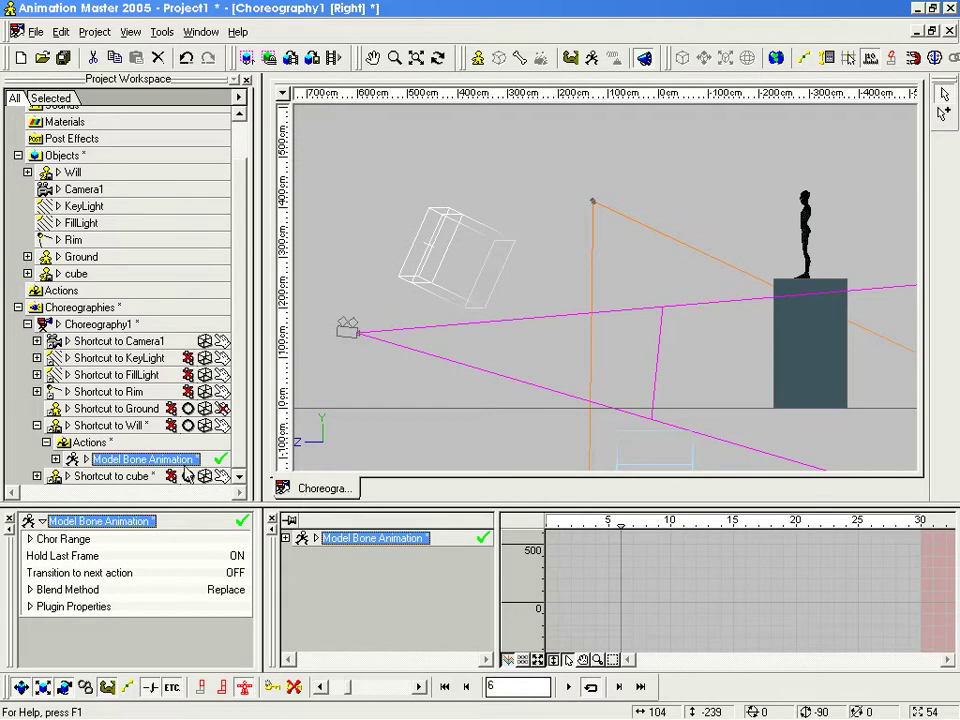
Step: Add a new choreography action to Will's Actions and rename it Skeletal Animation
{"action": "left_click", "coordinate": [90, 443]}
{"action": "right_click", "coordinate": [91, 445]}
{"action": "left_click", "coordinate": [125, 481]}
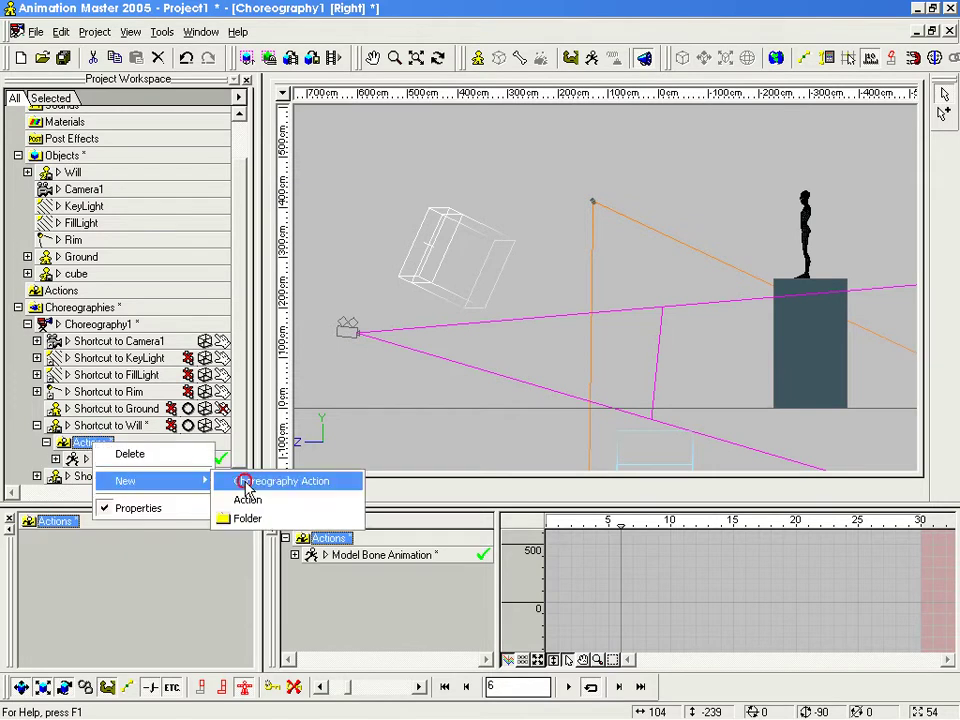
{"action": "left_click", "coordinate": [246, 484]}
{"action": "left_click_drag", "start_coordinate": [238, 433], "coordinate": [238, 448]}
{"action": "right_click", "coordinate": [153, 461]}
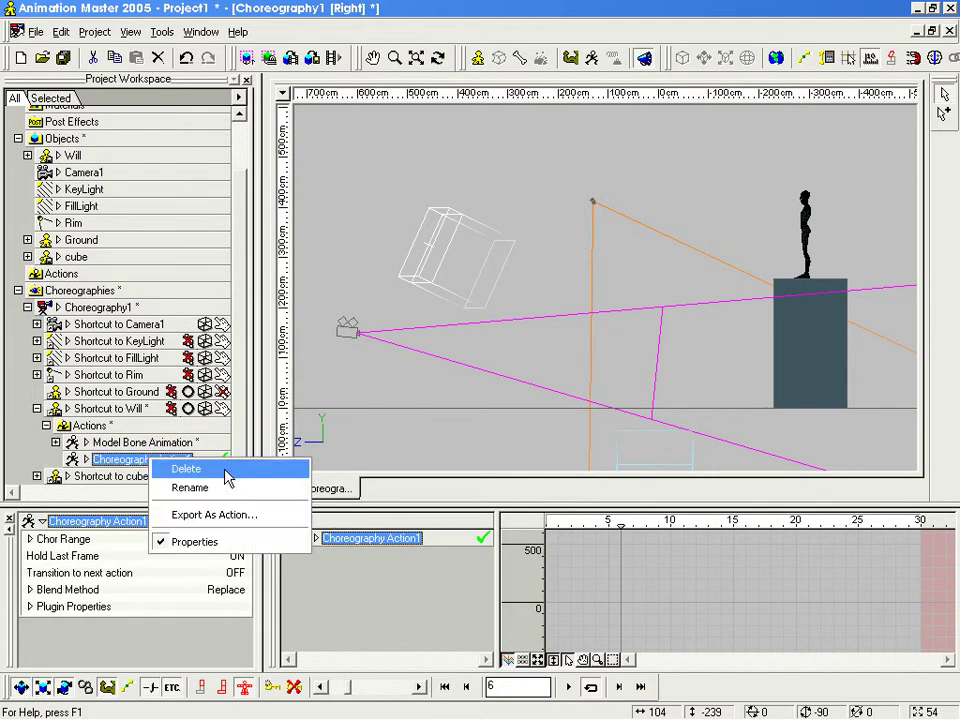
{"action": "left_click", "coordinate": [240, 490]}
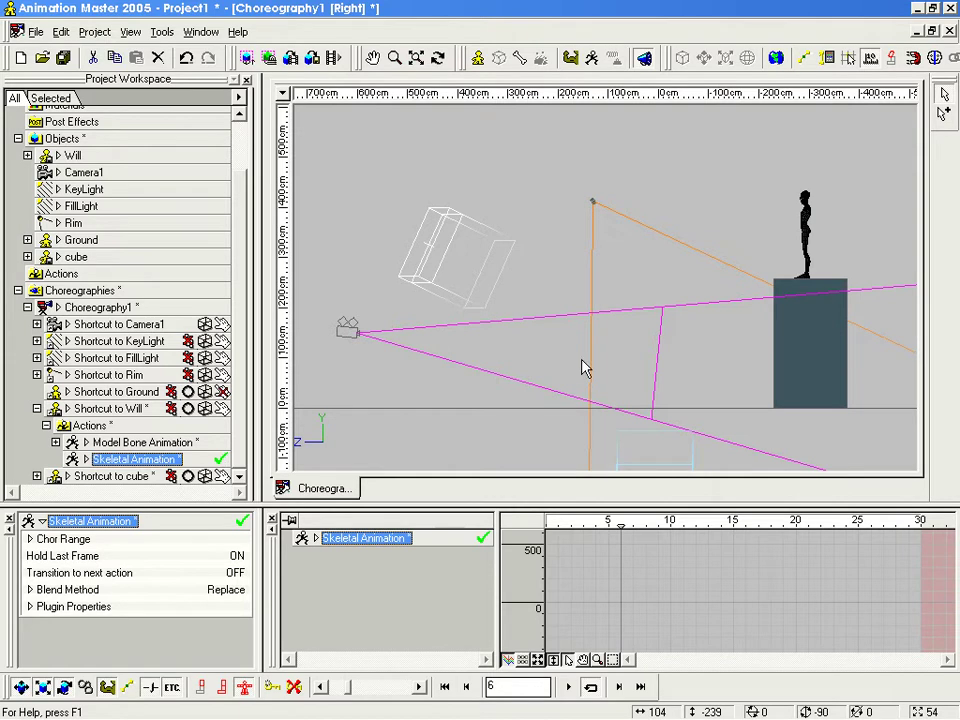
Step: Switch the Will figure to Skeletal mode and frame his whole body on top of the block
{"action": "middle_click_drag", "start_coordinate": [694, 235], "coordinate": [650, 245]}
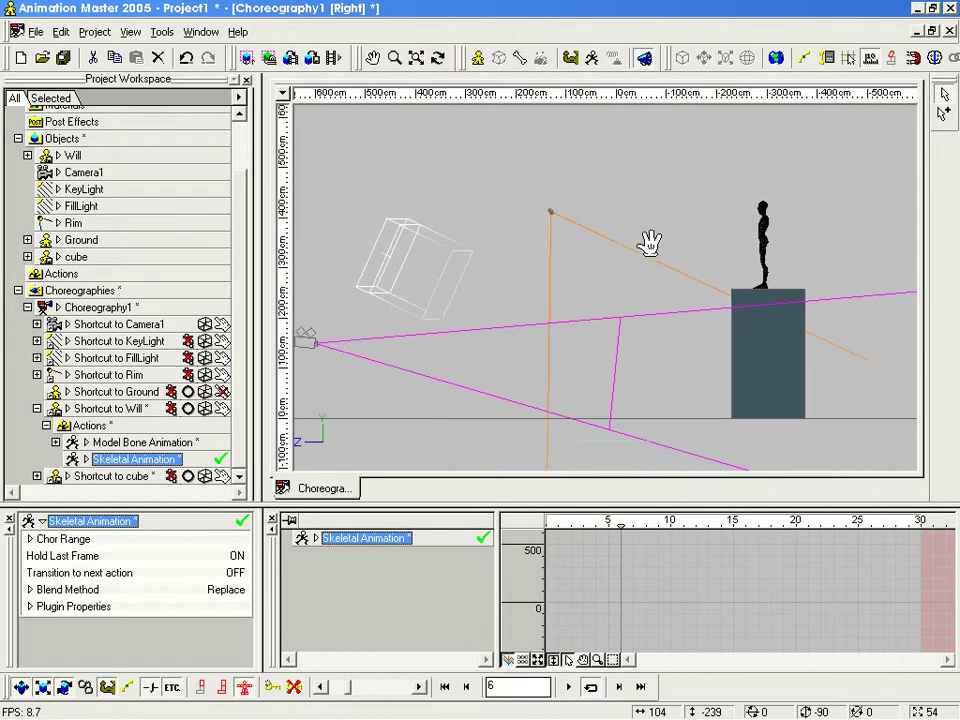
{"action": "left_click", "coordinate": [768, 250]}
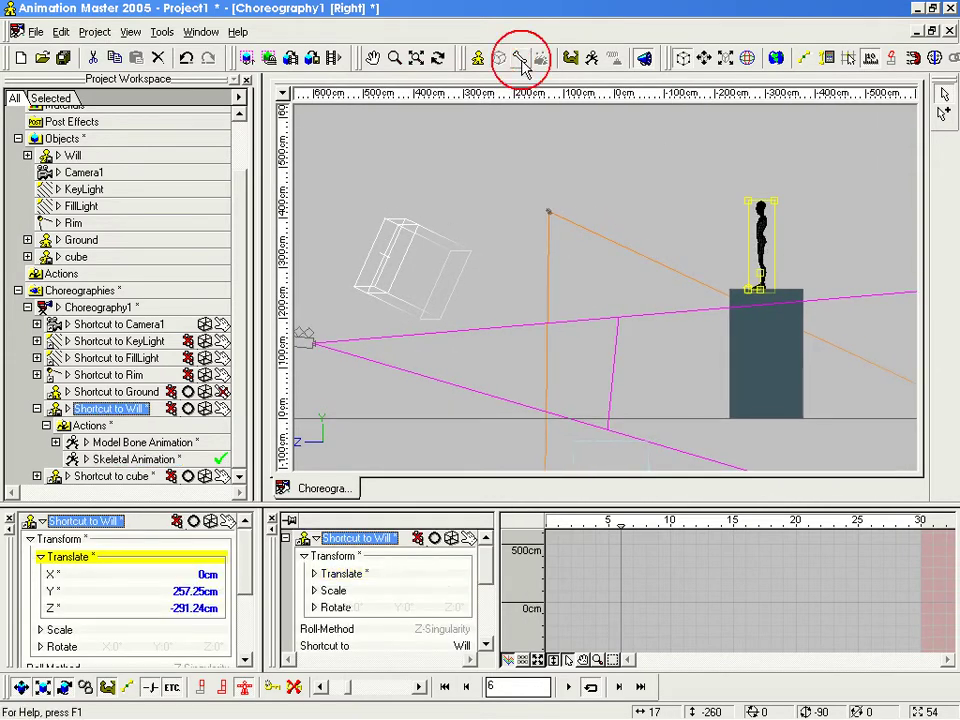
{"action": "left_click", "coordinate": [520, 59]}
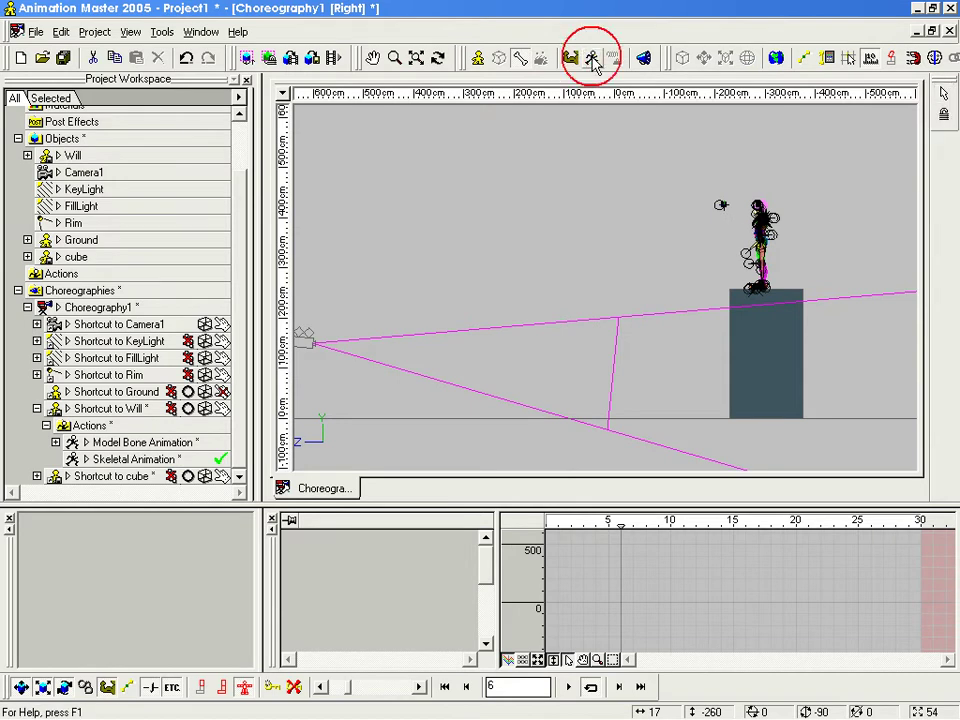
{"action": "middle_click_drag", "start_coordinate": [789, 189], "coordinate": [580, 320]}
{"action": "scroll", "coordinate": [677, 194], "scroll_direction": "up", "scroll_amount": 6}
{"action": "scroll", "coordinate": [620, 301], "scroll_direction": "up", "scroll_amount": 3}
{"action": "left_click_drag", "start_coordinate": [655, 291], "coordinate": [661, 268]}
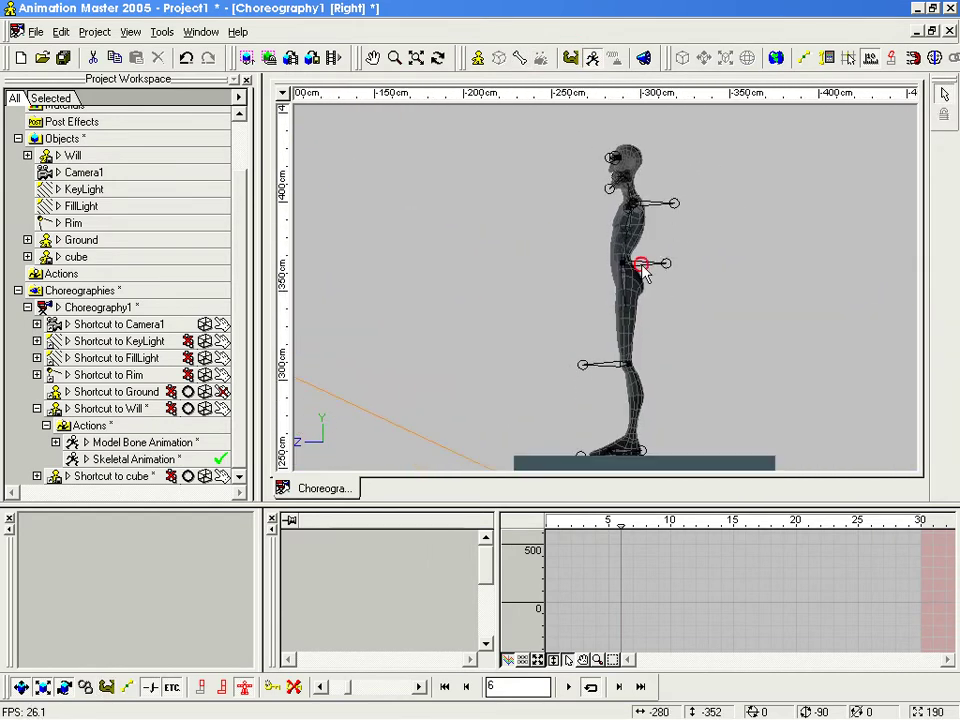
Step: At frame 0, rotate Will's control body bone to -50° in Y
{"action": "left_click", "coordinate": [643, 272]}
{"action": "left_click_drag", "start_coordinate": [610, 290], "coordinate": [690, 265]}
{"action": "key", "text": "m"}
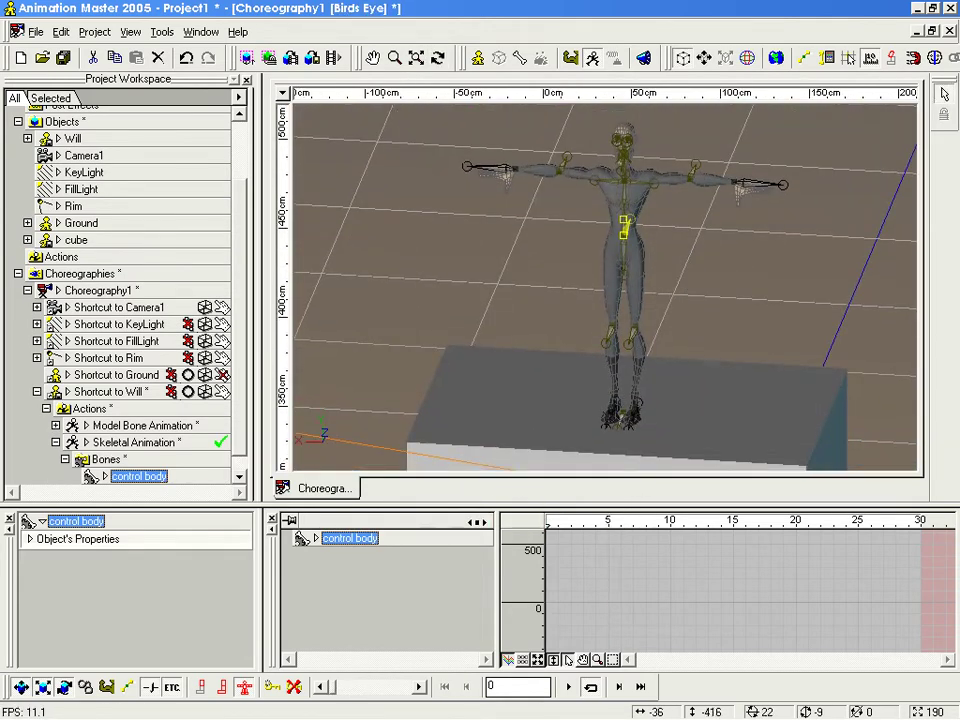
{"action": "key", "text": "t"}
{"action": "left_click_drag", "start_coordinate": [718, 358], "coordinate": [645, 222]}
{"action": "key", "text": "m"}
{"action": "right_click_drag", "start_coordinate": [643, 240], "coordinate": [685, 287]}
{"action": "left_click_drag", "start_coordinate": [685, 287], "coordinate": [664, 388]}
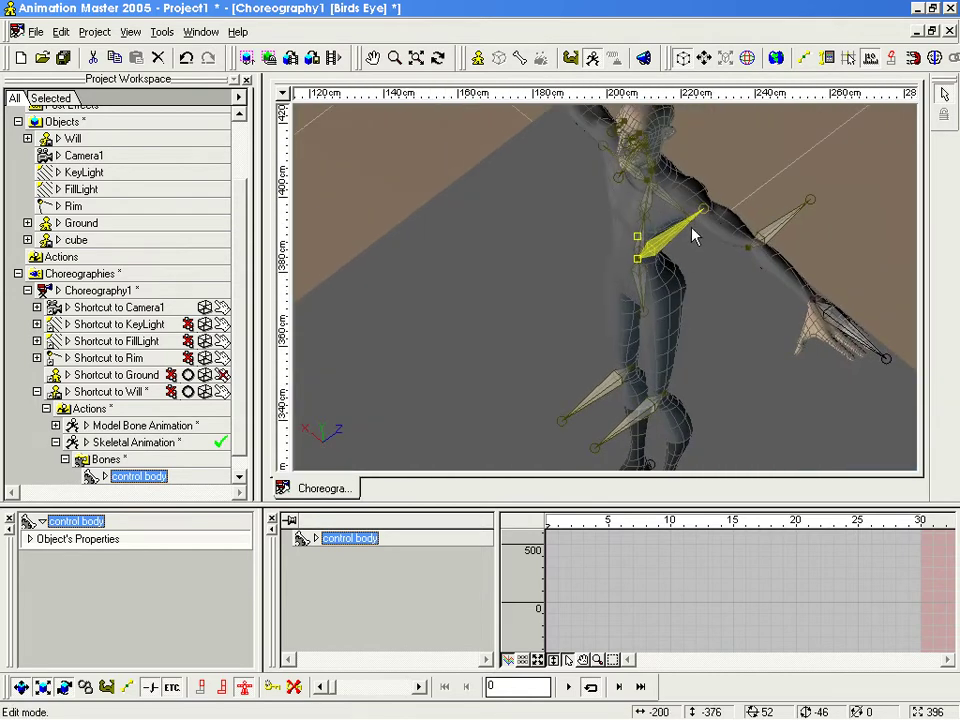
{"action": "key", "text": "r"}
{"action": "left_click_drag", "start_coordinate": [683, 293], "coordinate": [653, 309]}
Step: Move the control foot Right bone away from the other foot and rotate it to -85° in Y
{"action": "left_click_drag", "start_coordinate": [700, 338], "coordinate": [707, 154]}
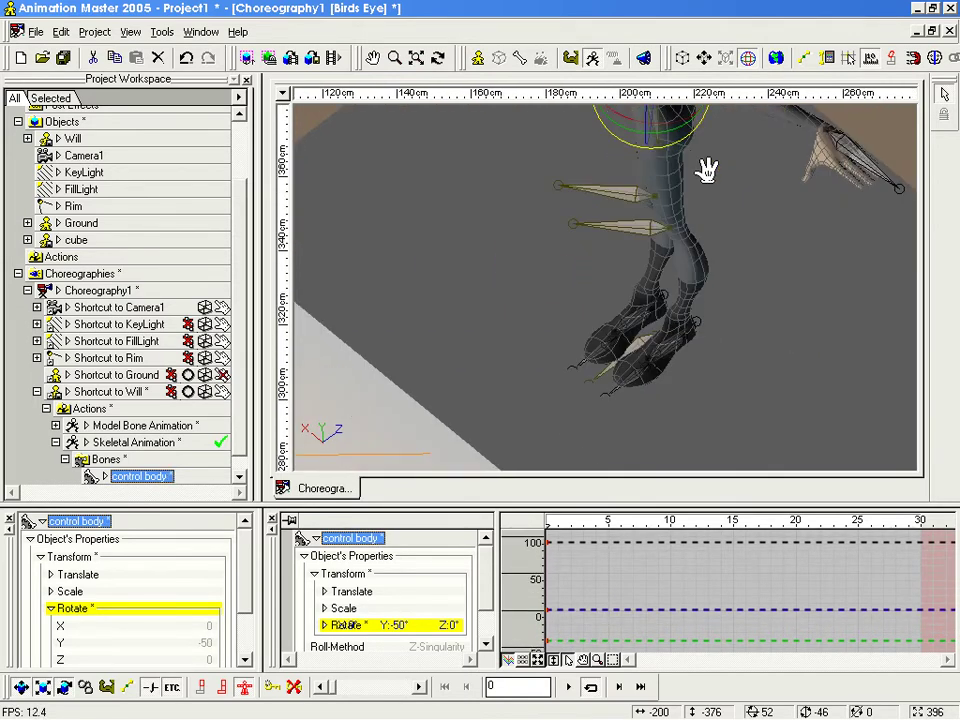
{"action": "left_click", "coordinate": [645, 318]}
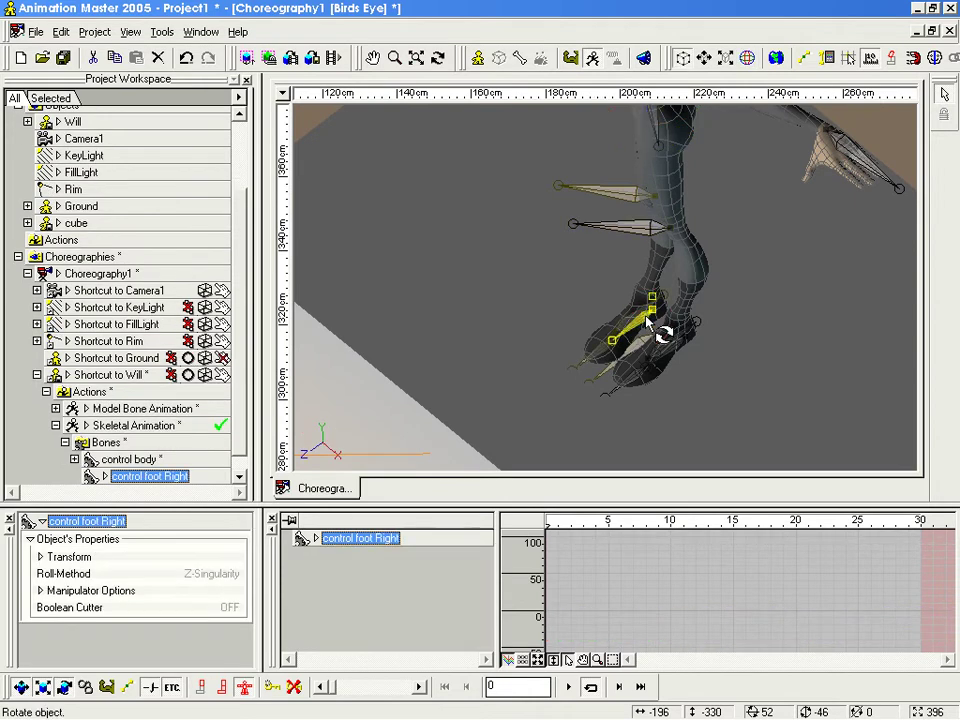
{"action": "scroll", "coordinate": [660, 320], "scroll_direction": "up", "scroll_amount": 4}
{"action": "scroll", "coordinate": [661, 320], "scroll_direction": "down", "scroll_amount": 2}
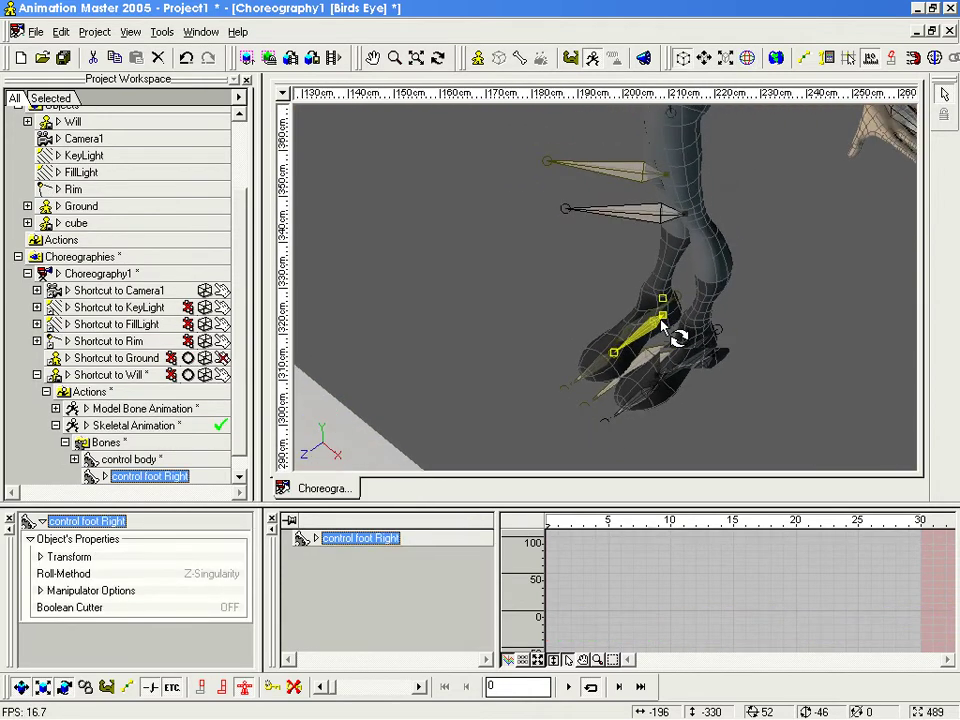
{"action": "key", "text": "8"}
{"action": "key", "text": "m"}
{"action": "scroll", "coordinate": [674, 286], "scroll_direction": "up", "scroll_amount": 2}
{"action": "key", "text": "t"}
{"action": "left_click_drag", "start_coordinate": [668, 328], "coordinate": [650, 264]}
{"action": "right_click_drag", "start_coordinate": [650, 264], "coordinate": [675, 281], "text": "ctrl"}
{"action": "left_click_drag", "start_coordinate": [677, 287], "coordinate": [700, 266]}
{"action": "key", "text": "r"}
Step: Move the control foot left bone away from the right foot and rotate it to -55° in Y
{"action": "left_click", "coordinate": [730, 318]}
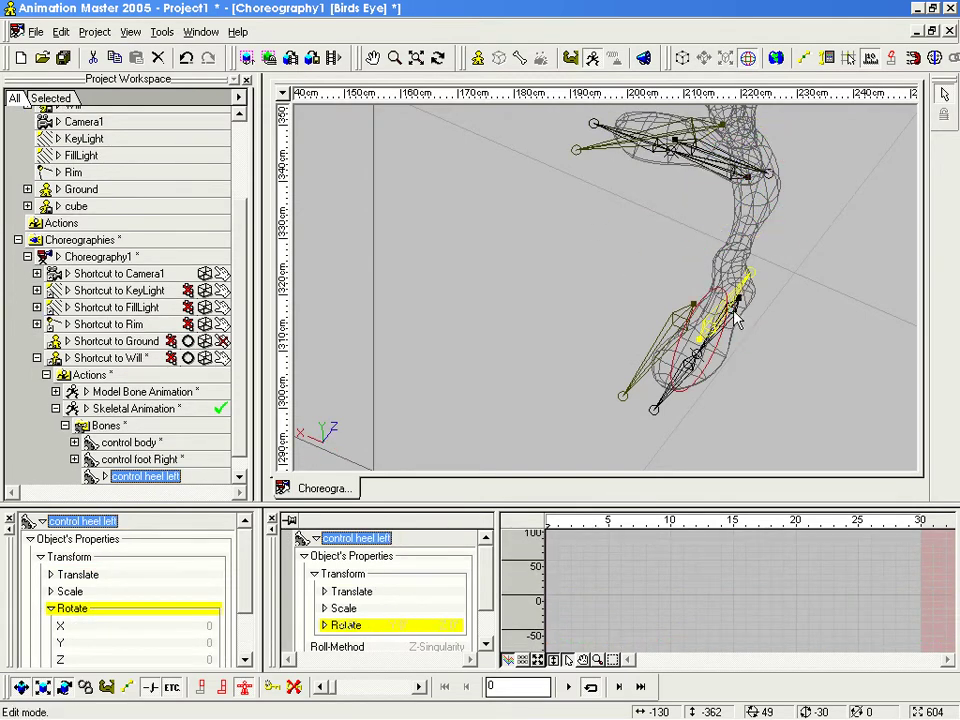
{"action": "left_click", "coordinate": [738, 321]}
{"action": "key", "text": "n"}
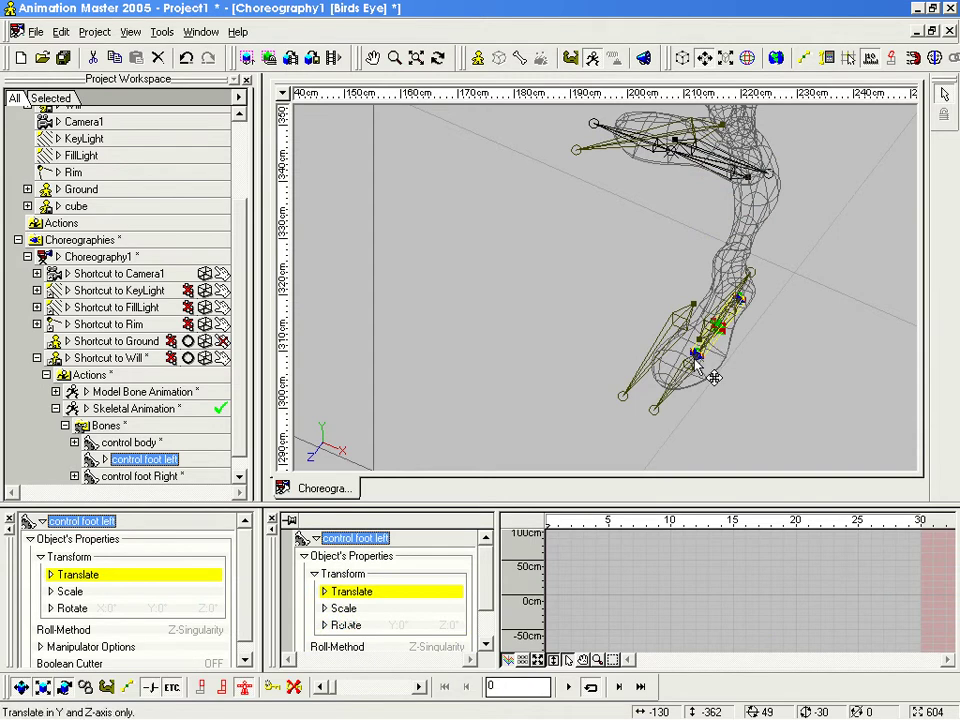
{"action": "mouse_move", "coordinate": [687, 368]}
{"action": "left_mouse_down"}
{"action": "mouse_move", "coordinate": [658, 414]}
{"action": "mouse_move", "coordinate": [619, 371]}
{"action": "mouse_move", "coordinate": [688, 373]}
{"action": "left_mouse_up"}
{"action": "key", "text": "t"}
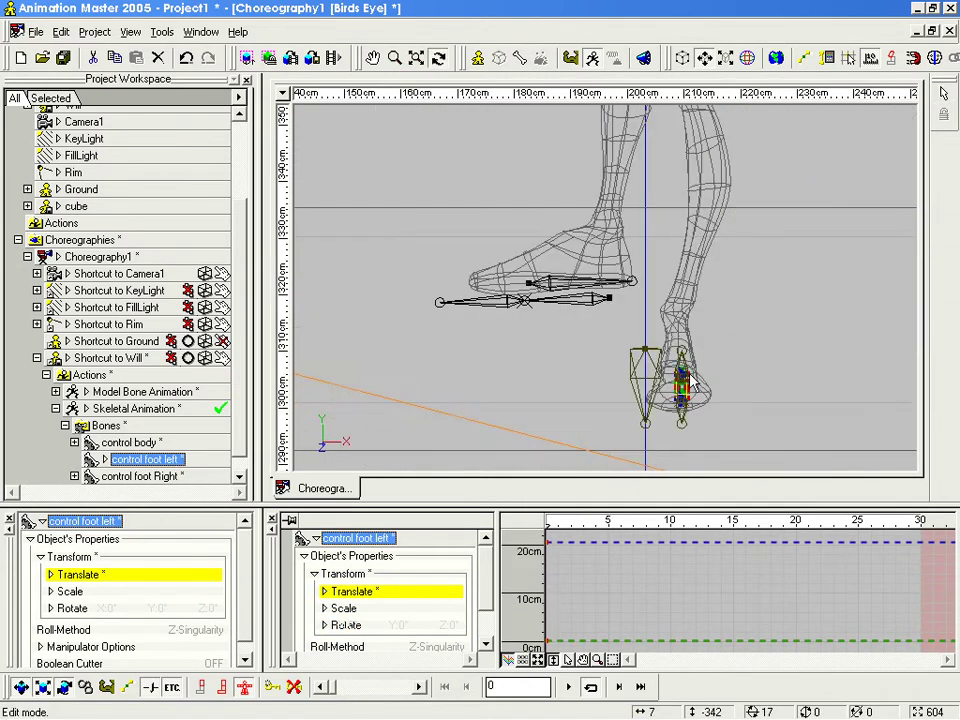
{"action": "key", "text": "r"}
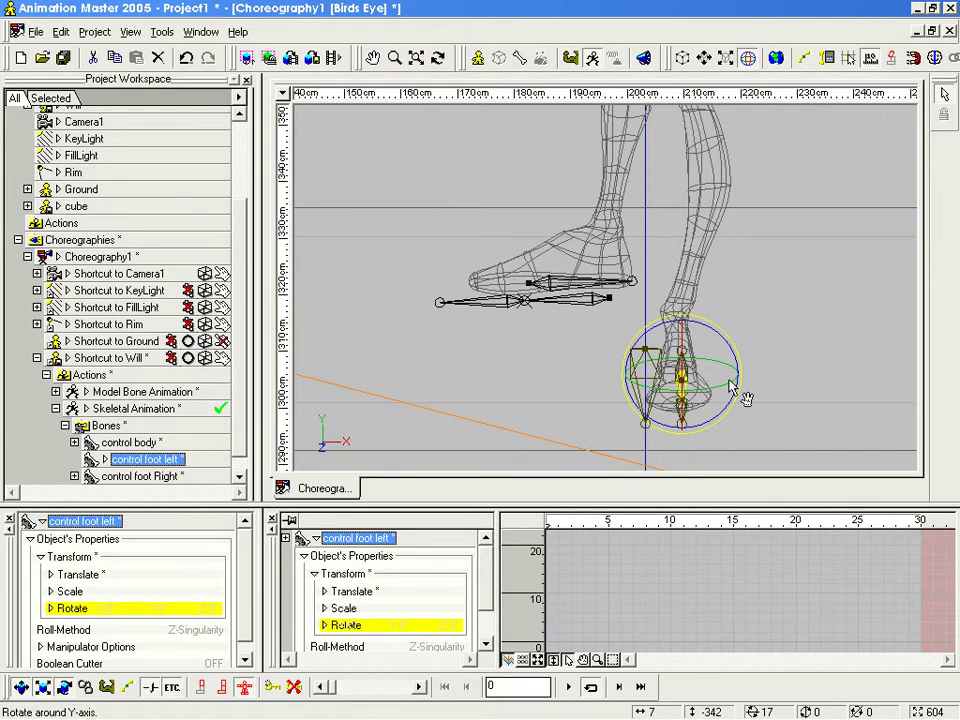
{"action": "left_click_drag", "start_coordinate": [728, 385], "coordinate": [662, 443]}
{"action": "key", "text": "t"}
{"action": "scroll", "coordinate": [611, 360], "scroll_direction": "down", "scroll_amount": 5}
{"action": "key", "text": "t"}
{"action": "key", "text": "m"}
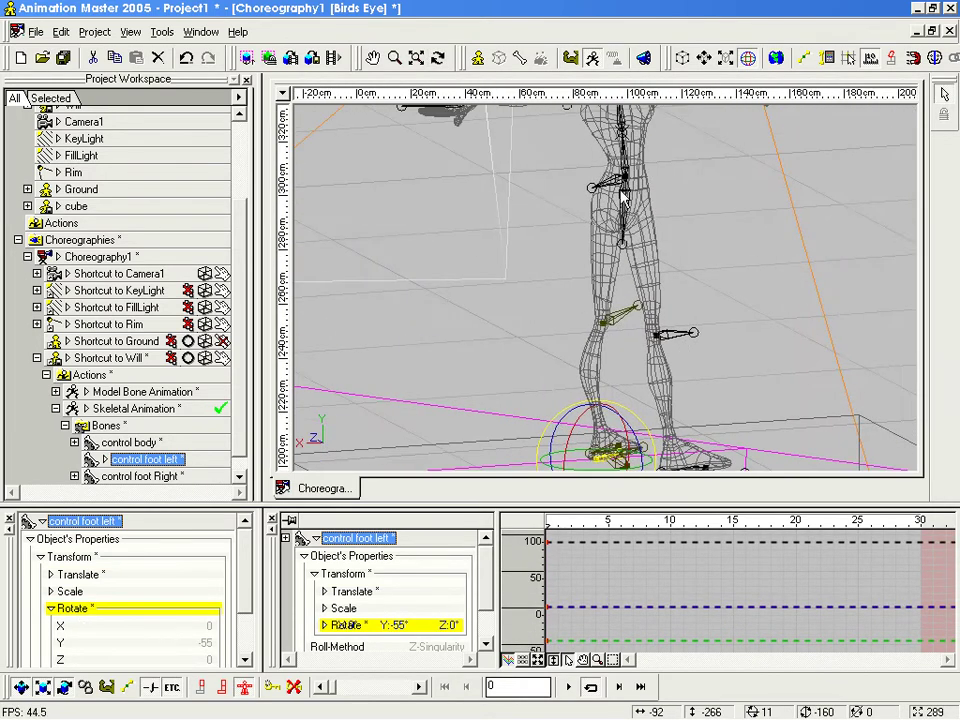
Step: Lower the control body bone to bend Will's knees into a crouch
{"action": "left_click", "coordinate": [618, 181]}
{"action": "key", "text": "t"}
{"action": "left_click_drag", "start_coordinate": [628, 215], "coordinate": [636, 296]}
{"action": "key", "text": "t"}
{"action": "left_click_drag", "start_coordinate": [630, 306], "coordinate": [628, 270]}
Step: Rotate the control knee Right bone to adjust the direction of the bent right knee
{"action": "key", "text": "m"}
{"action": "left_click", "coordinate": [697, 298]}
{"action": "key", "text": "r"}
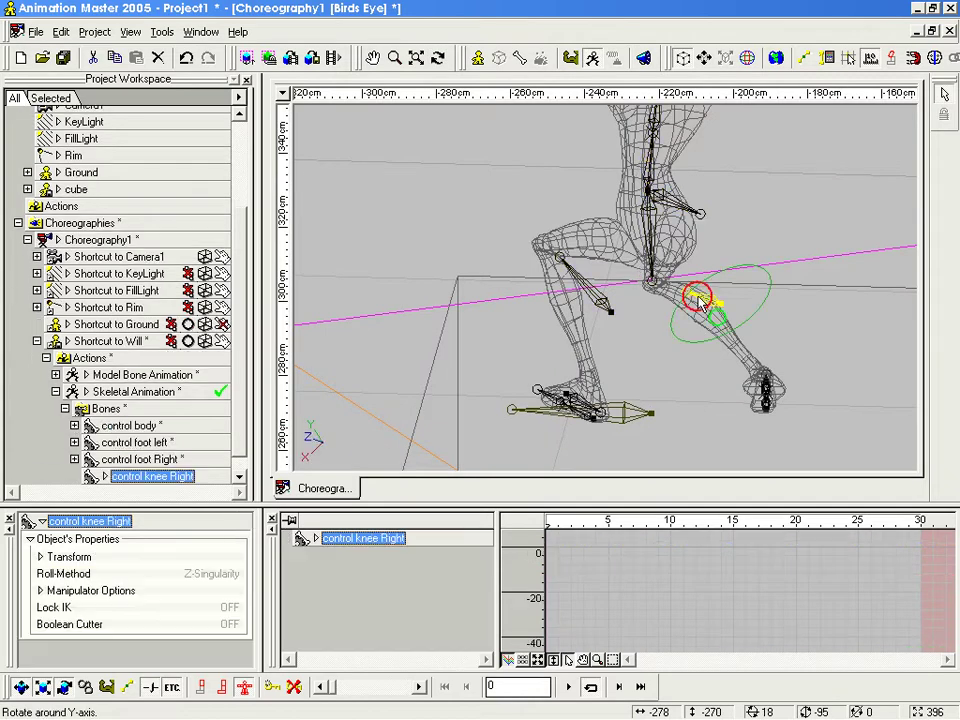
{"action": "left_click_drag", "start_coordinate": [690, 298], "coordinate": [688, 266]}
{"action": "key", "text": "t"}
Step: Refine the crouch by moving the control body bone to about X -10.67 cm, Y -45.93 cm and Z 19.97 cm
{"action": "left_click", "coordinate": [651, 181]}
{"action": "key", "text": "t"}
{"action": "left_click_drag", "start_coordinate": [650, 192], "coordinate": [664, 210]}
{"action": "left_click", "coordinate": [790, 432]}
{"action": "left_click_drag", "start_coordinate": [790, 432], "coordinate": [686, 236]}
{"action": "key", "text": "t"}
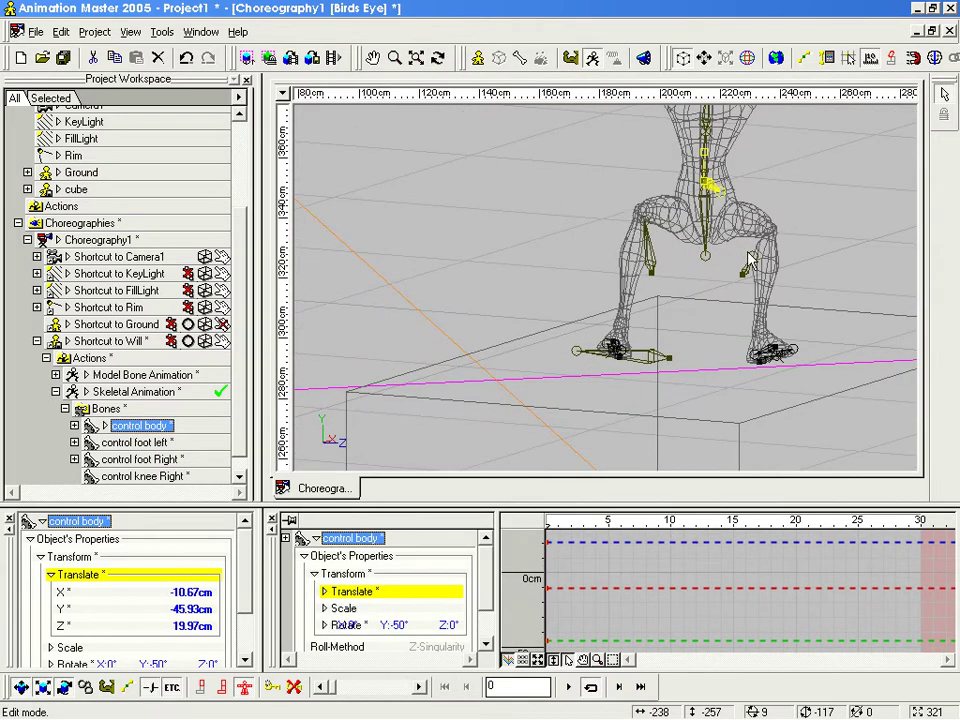
Step: Adjust the placement of the control foot Right bone under the crouching figure
{"action": "left_click", "coordinate": [769, 358]}
{"action": "key", "text": "t"}
{"action": "left_click_drag", "start_coordinate": [768, 350], "coordinate": [682, 345]}
{"action": "key", "text": "n"}
{"action": "key", "text": "m"}
{"action": "left_click_drag", "start_coordinate": [686, 254], "coordinate": [545, 203]}
{"action": "right_click_drag", "start_coordinate": [545, 203], "coordinate": [583, 238]}
{"action": "left_click_drag", "start_coordinate": [583, 238], "coordinate": [548, 222]}
{"action": "key", "text": "t"}
{"action": "left_click_drag", "start_coordinate": [548, 222], "coordinate": [604, 300]}
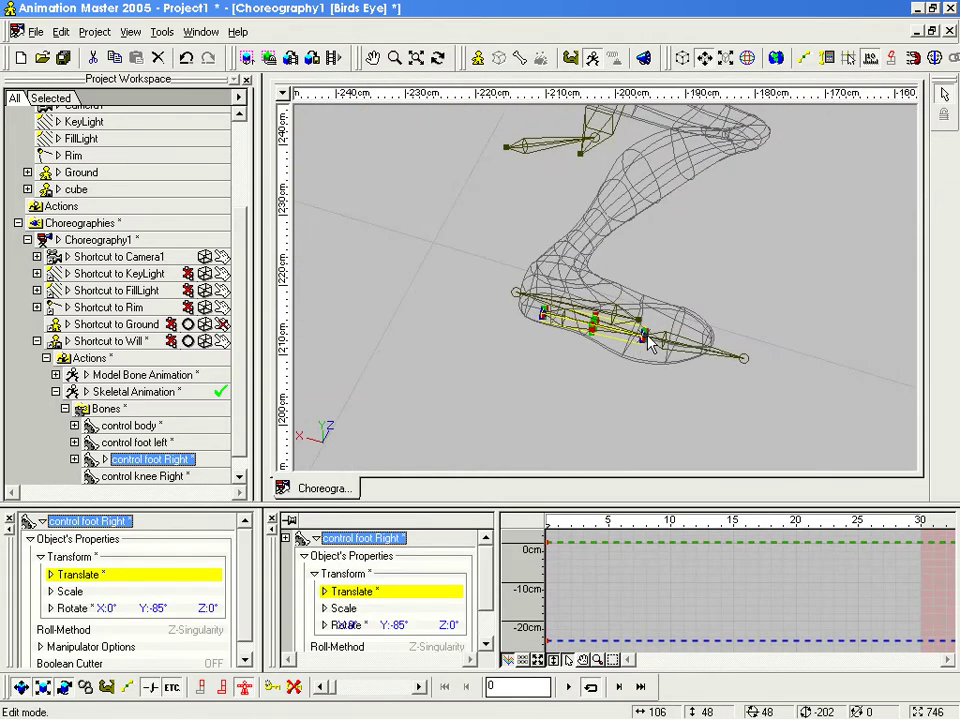
{"action": "left_click_drag", "start_coordinate": [644, 335], "coordinate": [609, 381]}
Step: Select the control back 1 bone and examine the mesh around Will's head and upper body up close
{"action": "key", "text": "t"}
{"action": "key", "text": "m"}
{"action": "left_click_drag", "start_coordinate": [467, 306], "coordinate": [622, 260]}
{"action": "key", "text": "t"}
{"action": "left_click", "coordinate": [540, 212]}
{"action": "scroll", "coordinate": [598, 281], "scroll_direction": "down", "scroll_amount": 2}
{"action": "key", "text": "t"}
{"action": "middle_click_drag", "start_coordinate": [620, 214], "coordinate": [628, 281]}
{"action": "scroll", "coordinate": [628, 281], "scroll_direction": "up", "scroll_amount": 5}
{"action": "middle_click_drag", "start_coordinate": [575, 170], "coordinate": [609, 266]}
{"action": "scroll", "coordinate": [609, 266], "scroll_direction": "up", "scroll_amount": 1}
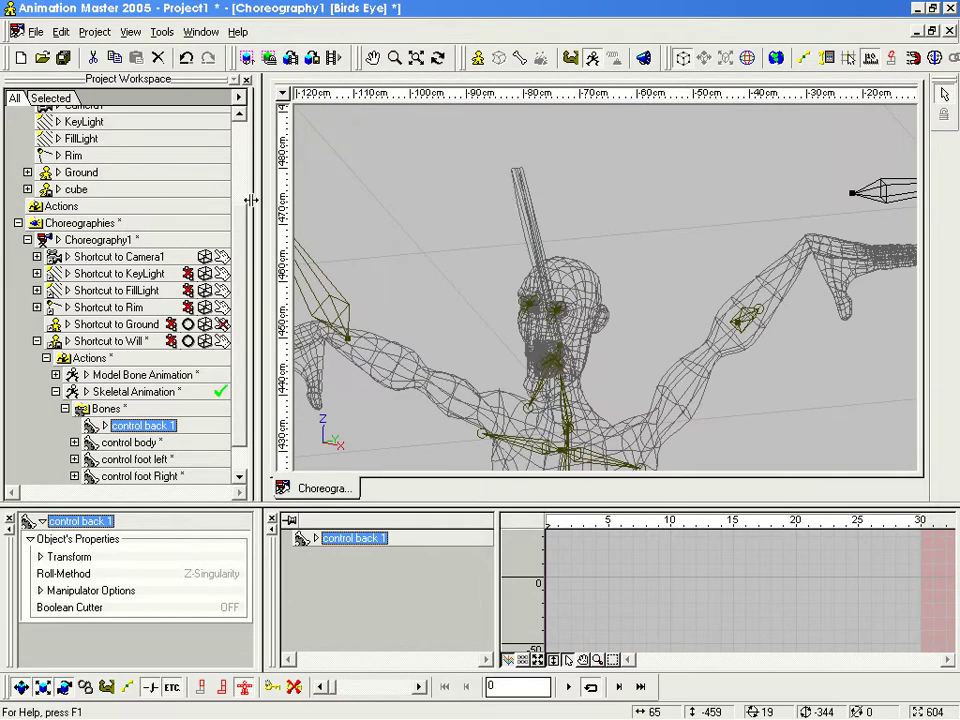
Step: Open the Will model in Bones mode and examine the bones and control points around its neck from the side
{"action": "left_click_drag", "start_coordinate": [244, 236], "coordinate": [170, 180]}
{"action": "double_click", "coordinate": [62, 216]}
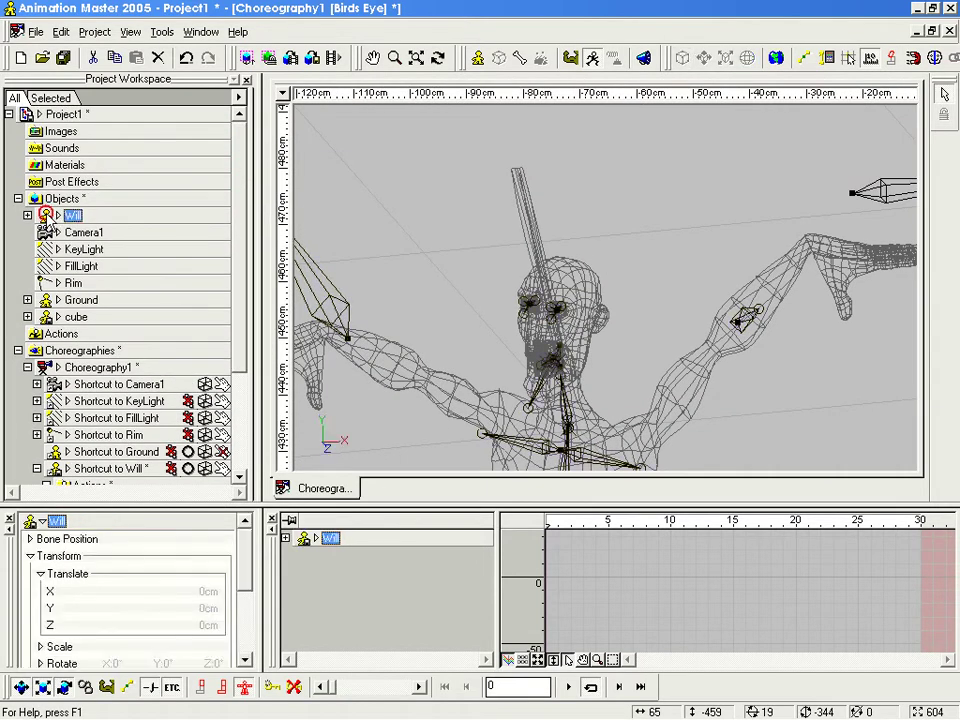
{"action": "left_click", "coordinate": [545, 57]}
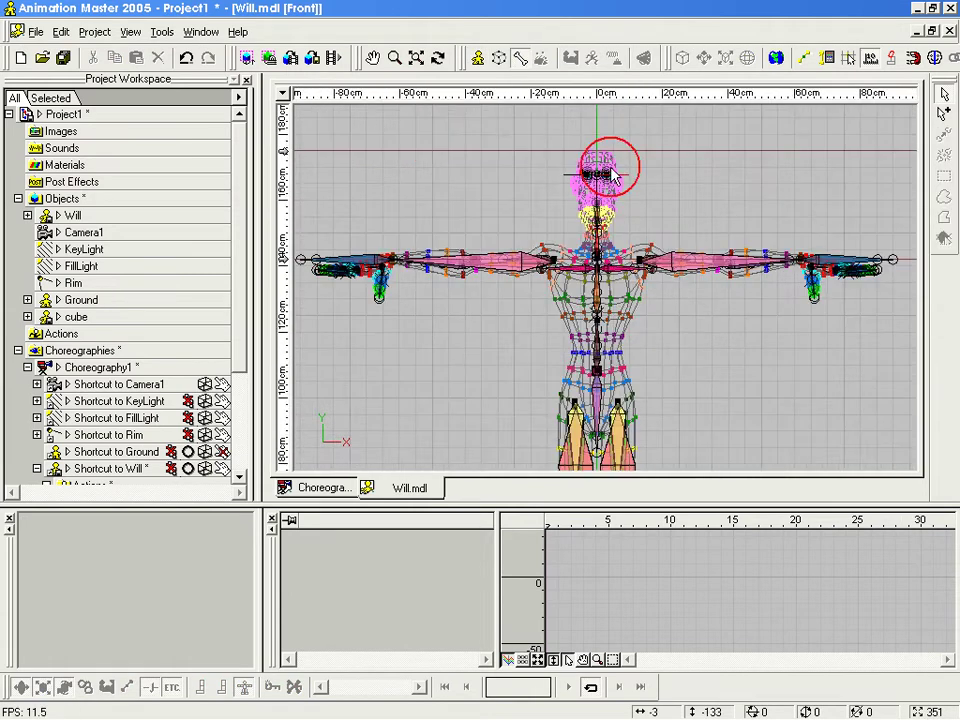
{"action": "key", "text": "6"}
{"action": "middle_click_drag", "start_coordinate": [577, 292], "coordinate": [499, 398]}
{"action": "scroll", "coordinate": [520, 340], "scroll_direction": "up", "scroll_amount": 6}
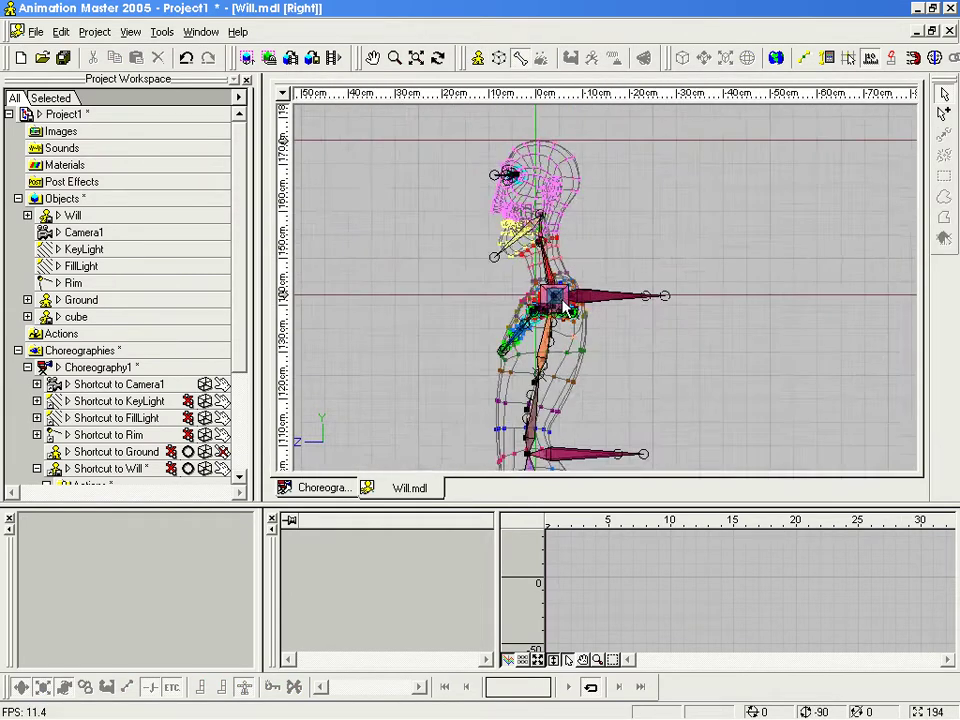
{"action": "scroll", "coordinate": [532, 218], "scroll_direction": "up", "scroll_amount": 8}
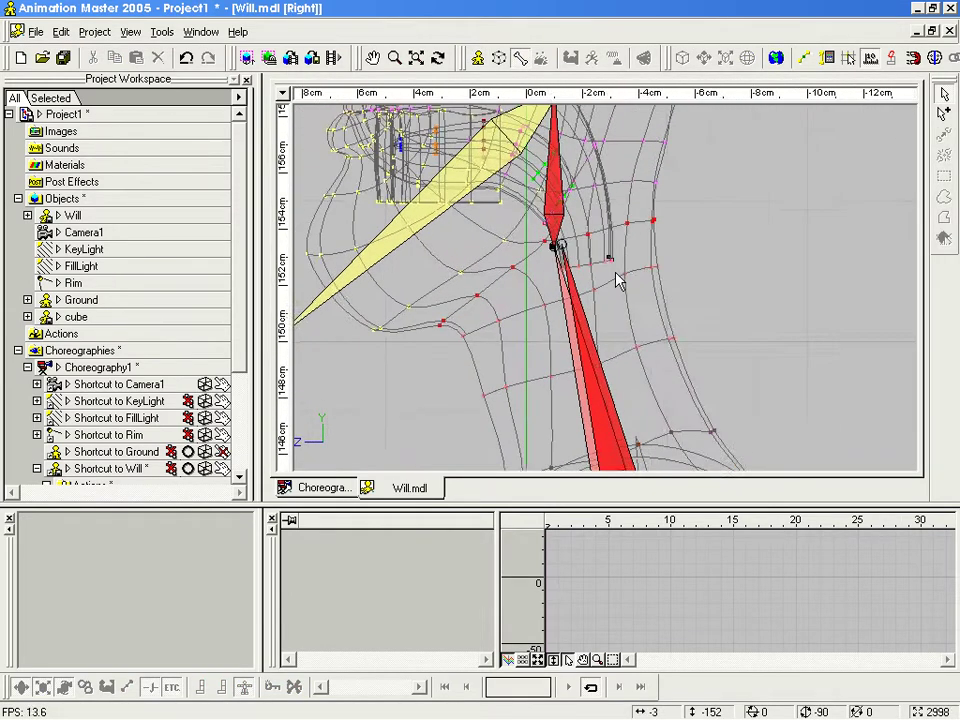
Step: Assign the stray control points inside the neck to the neck bone and save the Will model
{"action": "left_click", "coordinate": [590, 300]}
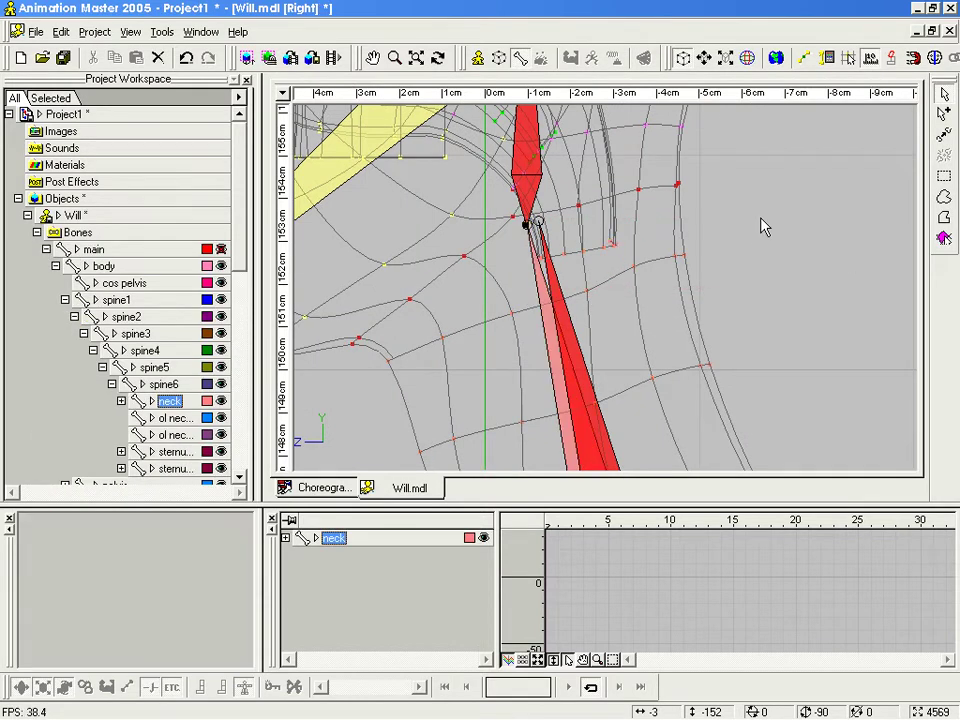
{"action": "right_click", "coordinate": [800, 222]}
{"action": "left_click", "coordinate": [792, 256]}
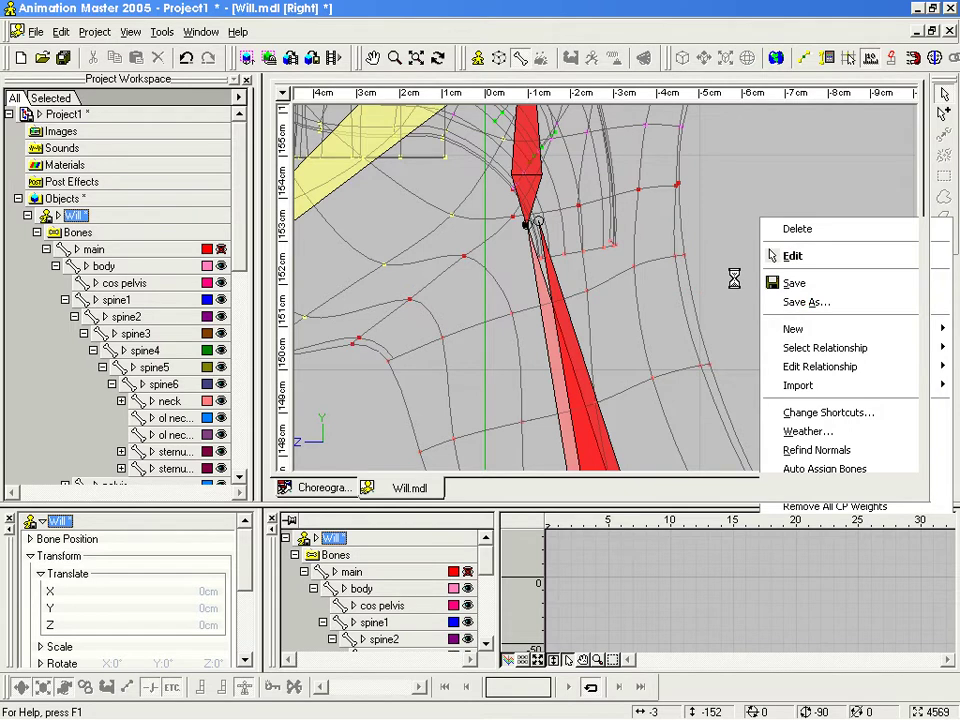
Step: Return to the choreography and examine Will's head and crouching pose from the front and side
{"action": "left_click", "coordinate": [340, 490]}
{"action": "middle_click_drag", "start_coordinate": [534, 382], "coordinate": [557, 285]}
{"action": "key", "text": "9"}
{"action": "left_click_drag", "start_coordinate": [612, 314], "coordinate": [637, 309]}
{"action": "middle_click_drag", "start_coordinate": [639, 309], "coordinate": [650, 325]}
{"action": "scroll", "coordinate": [650, 325], "scroll_direction": "down", "scroll_amount": 3}
{"action": "scroll", "coordinate": [672, 331], "scroll_direction": "down", "scroll_amount": 2}
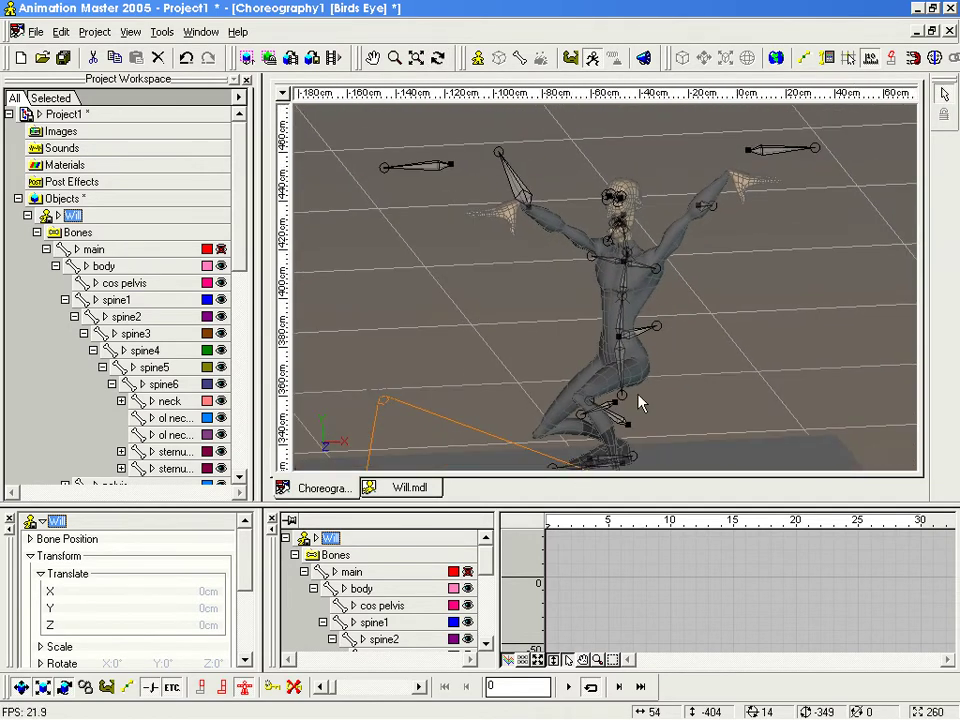
{"action": "mouse_move", "coordinate": [649, 343]}
{"action": "left_mouse_down"}
{"action": "mouse_move", "coordinate": [675, 356]}
{"action": "mouse_move", "coordinate": [739, 354]}
{"action": "mouse_move", "coordinate": [572, 358]}
{"action": "mouse_move", "coordinate": [580, 340]}
{"action": "left_mouse_up"}
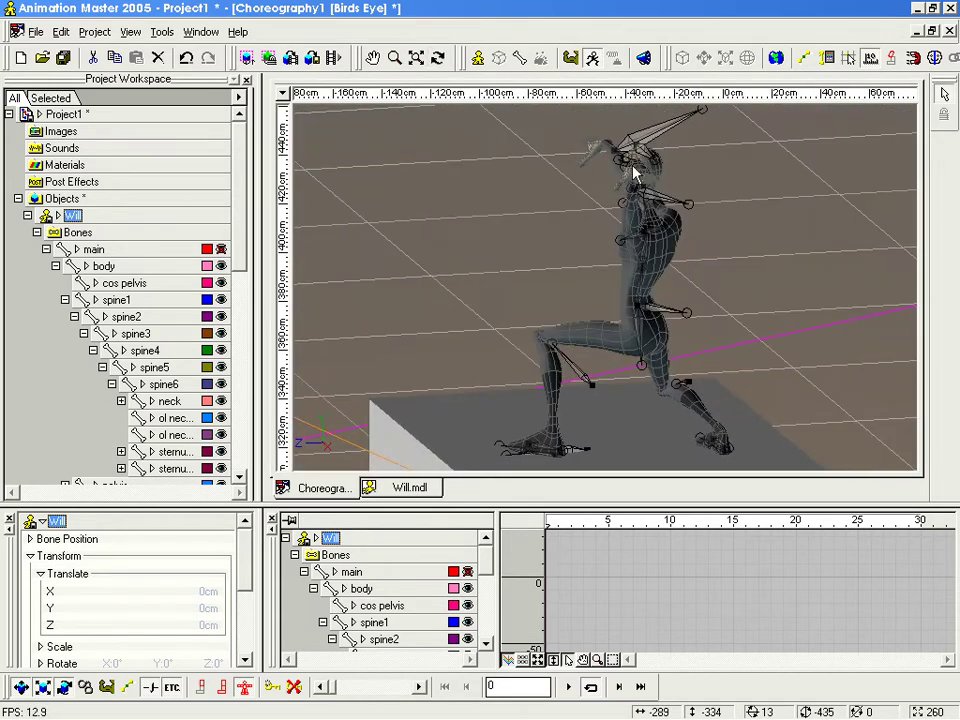
Step: Lower the left arm by moving the control hand left bone to about X 85.71 cm, Y -14.63 cm and Z -21.75 cm
{"action": "left_click", "coordinate": [706, 222]}
{"action": "left_click", "coordinate": [642, 150]}
{"action": "key", "text": "t"}
{"action": "left_click_drag", "start_coordinate": [671, 229], "coordinate": [780, 228]}
{"action": "left_click_drag", "start_coordinate": [638, 147], "coordinate": [592, 378]}
{"action": "key", "text": "t"}
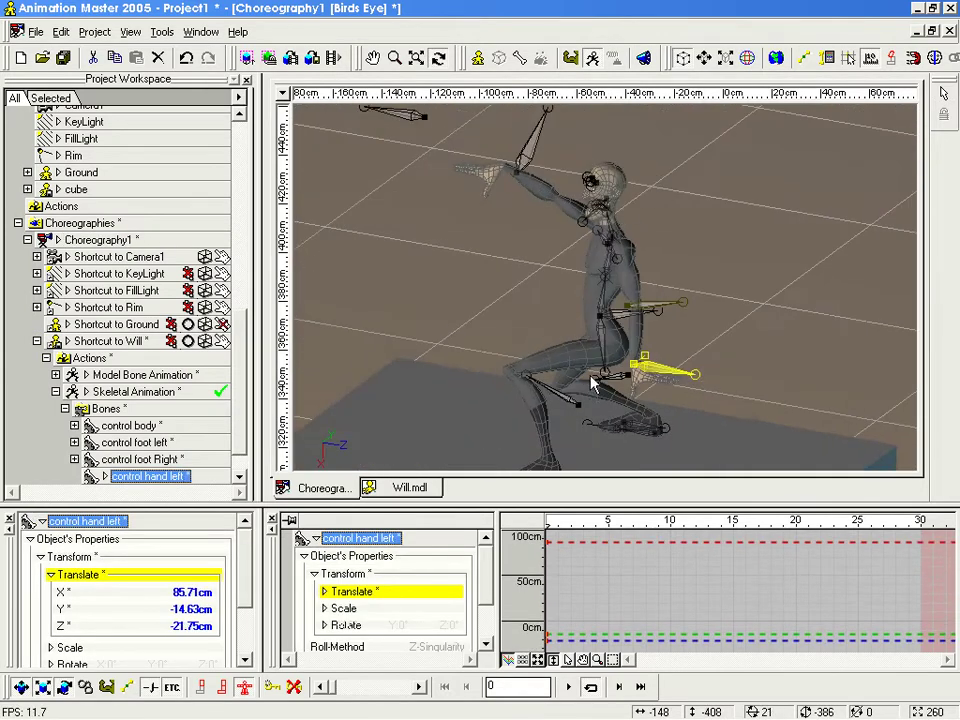
{"action": "left_click_drag", "start_coordinate": [712, 393], "coordinate": [560, 346]}
Step: Lower the right arm by moving the control hand Right bone to about X -64.71 cm, Y 28.11 cm, Z -32.72 cm and angling the hand downward
{"action": "left_click", "coordinate": [549, 290]}
{"action": "key", "text": "t"}
{"action": "key", "text": "Escape"}
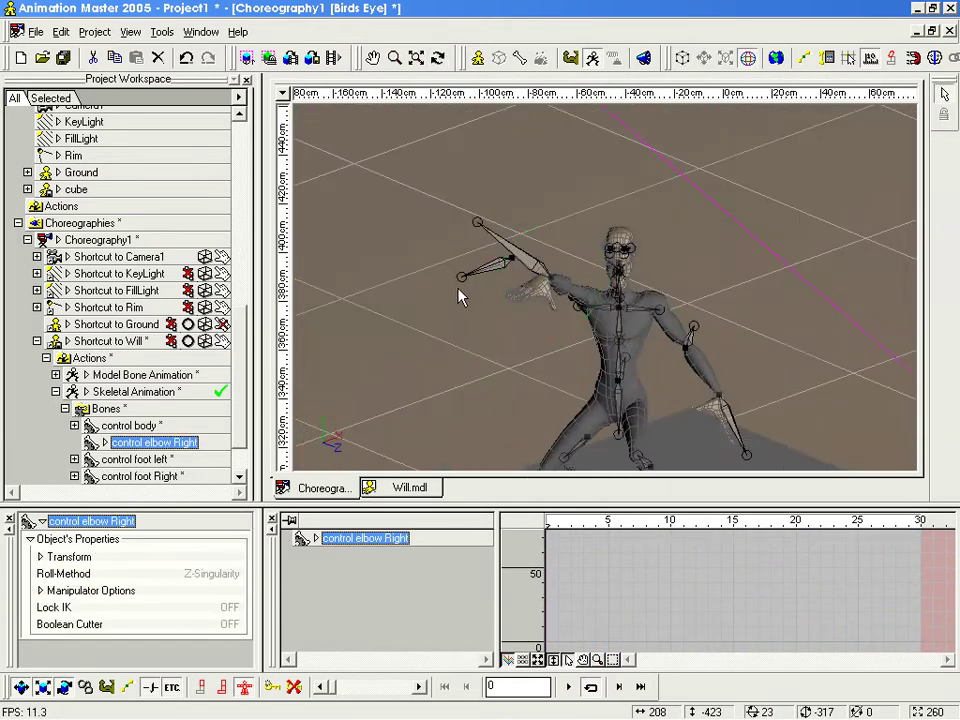
{"action": "left_click", "coordinate": [495, 267]}
{"action": "key", "text": "t"}
{"action": "left_click_drag", "start_coordinate": [499, 297], "coordinate": [440, 322]}
{"action": "key", "text": "t"}
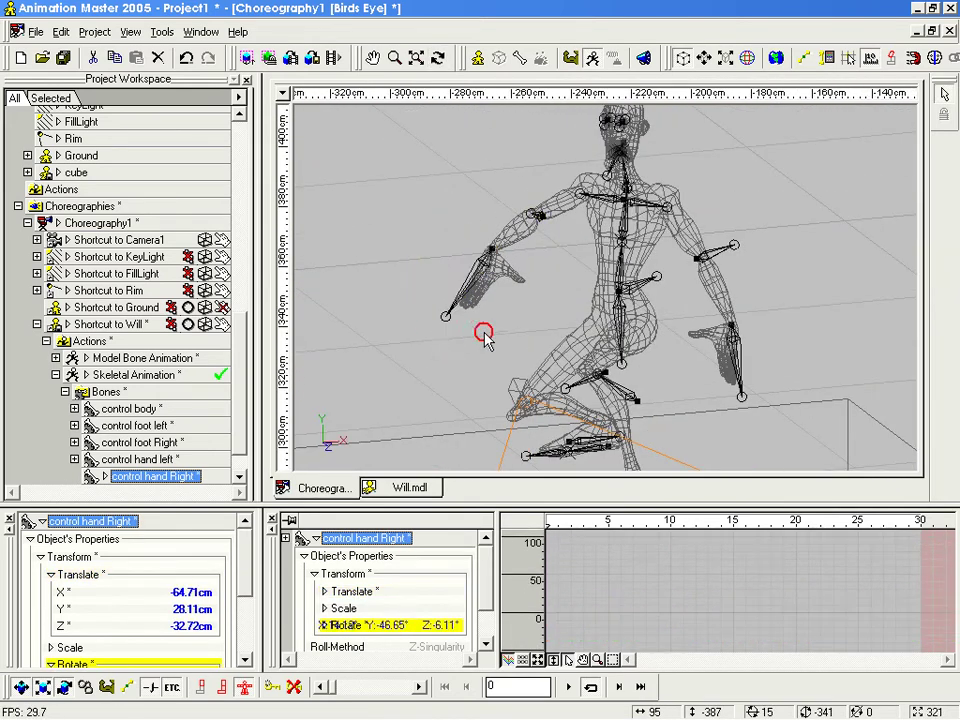
{"action": "left_click", "coordinate": [505, 342]}
Step: Rotate the control back 1 and control back 2 bones to bend Will's torso forward
{"action": "left_click", "coordinate": [620, 279]}
{"action": "key", "text": "t"}
{"action": "left_click_drag", "start_coordinate": [572, 277], "coordinate": [609, 239]}
{"action": "left_click", "coordinate": [606, 214]}
{"action": "left_click_drag", "start_coordinate": [604, 189], "coordinate": [514, 270]}
{"action": "key", "text": "m"}
Step: Rotate the control neck bone to about X -19.16°, Y -6.67° and Z -1.13°
{"action": "key", "text": "t"}
{"action": "left_click_drag", "start_coordinate": [571, 249], "coordinate": [547, 297]}
{"action": "key", "text": "m"}
{"action": "key", "text": "z"}
{"action": "left_click", "coordinate": [551, 297]}
{"action": "key", "text": "m"}
{"action": "key", "text": "z"}
{"action": "left_click_drag", "start_coordinate": [396, 242], "coordinate": [421, 236]}
{"action": "key", "text": "m"}
{"action": "left_click_drag", "start_coordinate": [456, 222], "coordinate": [432, 296]}
{"action": "key", "text": "t"}
Step: Unhide the control head bone beneath control neck in the Will model's bone hierarchy
{"action": "left_click_drag", "start_coordinate": [247, 370], "coordinate": [264, 178]}
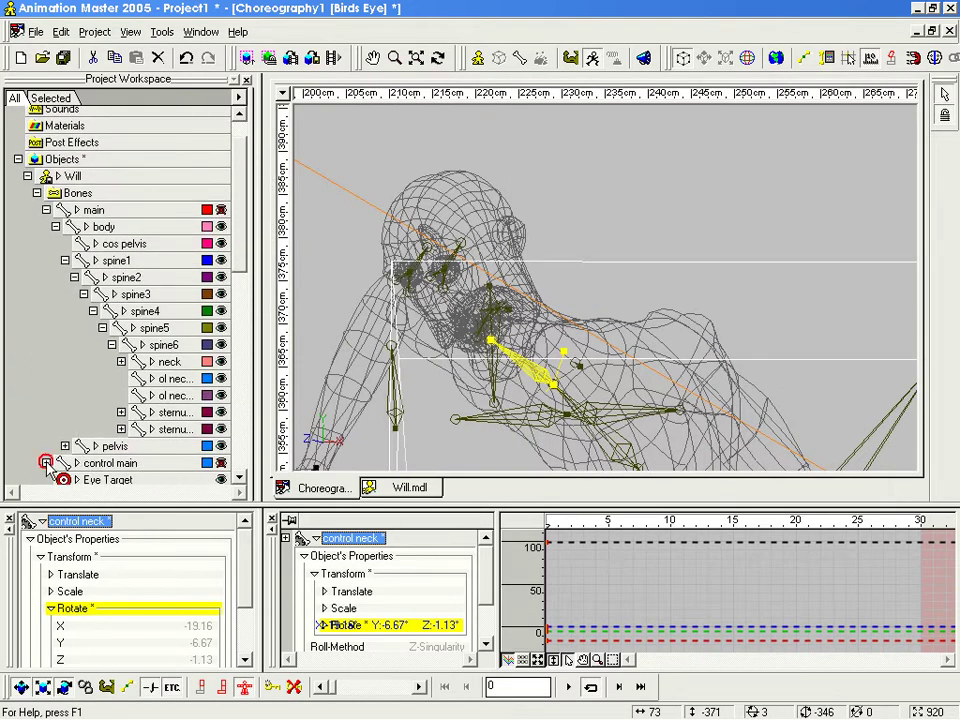
{"action": "left_click", "coordinate": [46, 463]}
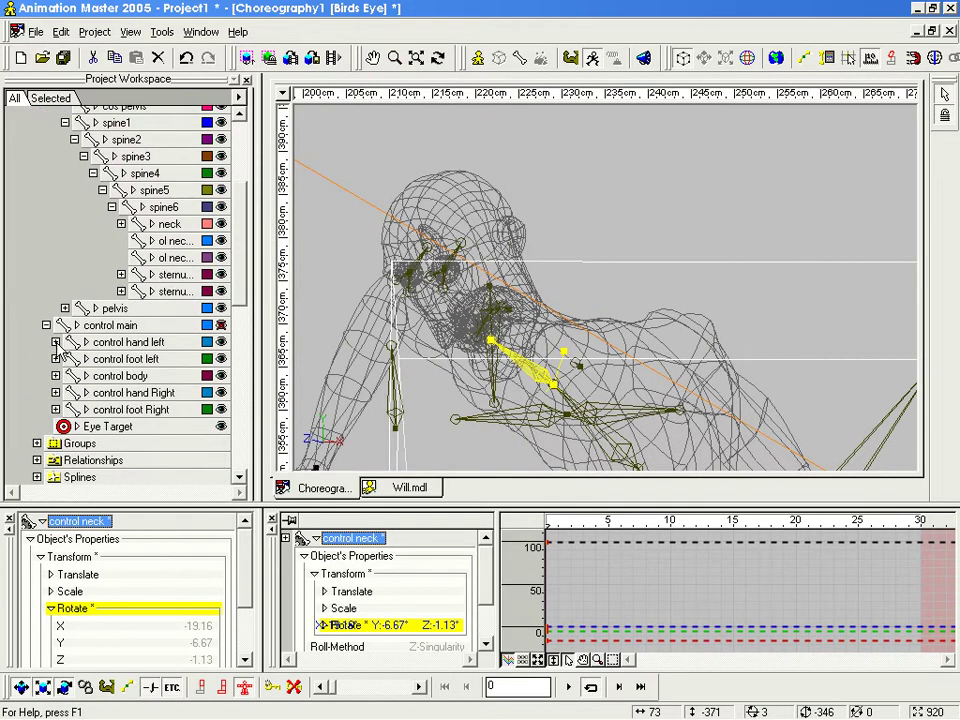
{"action": "left_click", "coordinate": [56, 376]}
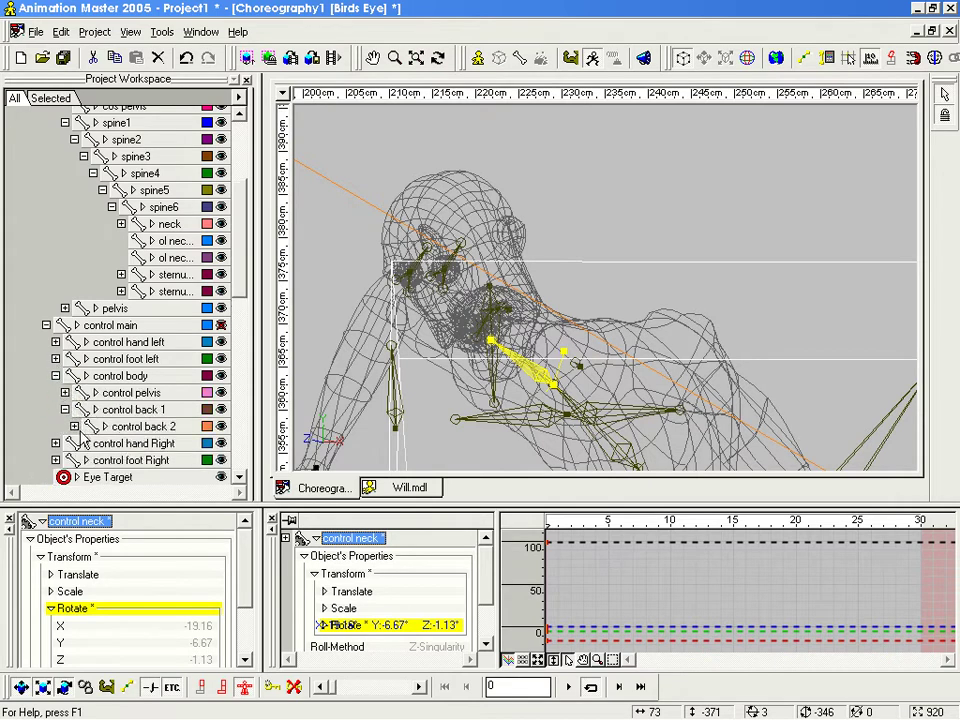
{"action": "left_click", "coordinate": [86, 443]}
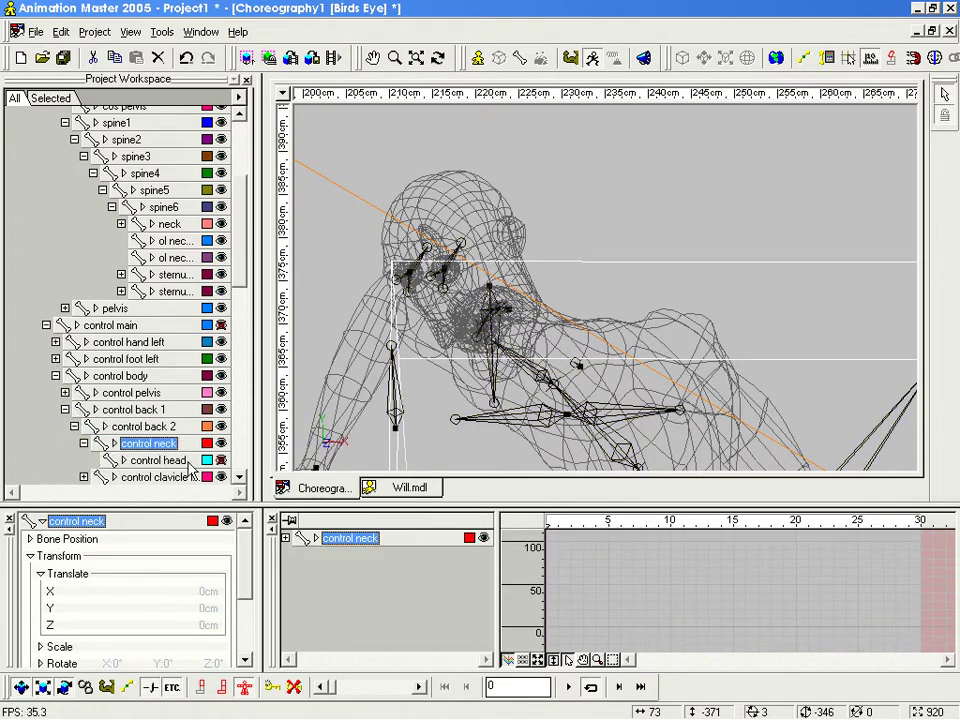
{"action": "middle_click_drag", "start_coordinate": [553, 334], "coordinate": [581, 289]}
{"action": "left_click", "coordinate": [659, 196]}
Step: Lift Will's head by rotating the control head bone to about -30° in X
{"action": "left_click", "coordinate": [491, 252]}
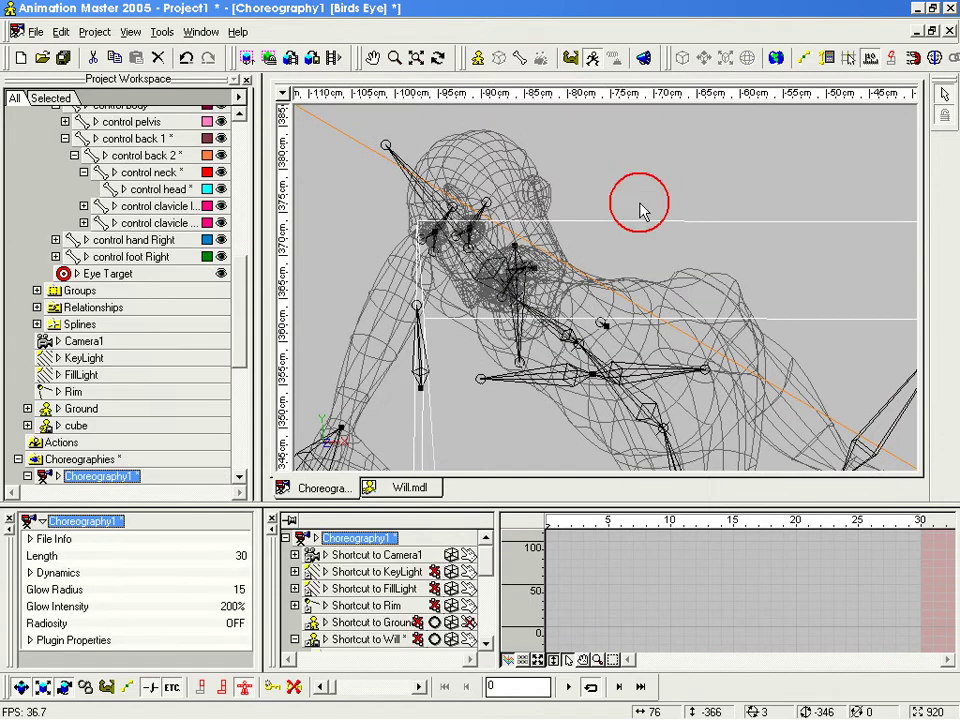
{"action": "key", "text": "t"}
{"action": "mouse_move", "coordinate": [497, 259]}
{"action": "left_mouse_down"}
{"action": "mouse_move", "coordinate": [523, 284]}
{"action": "mouse_move", "coordinate": [496, 281]}
{"action": "left_mouse_up"}
{"action": "middle_click_drag", "start_coordinate": [519, 291], "coordinate": [489, 305]}
{"action": "right_click_drag", "start_coordinate": [455, 250], "coordinate": [434, 200]}
{"action": "left_click_drag", "start_coordinate": [473, 247], "coordinate": [508, 293]}
{"action": "key", "text": "t"}
{"action": "key", "text": "t"}
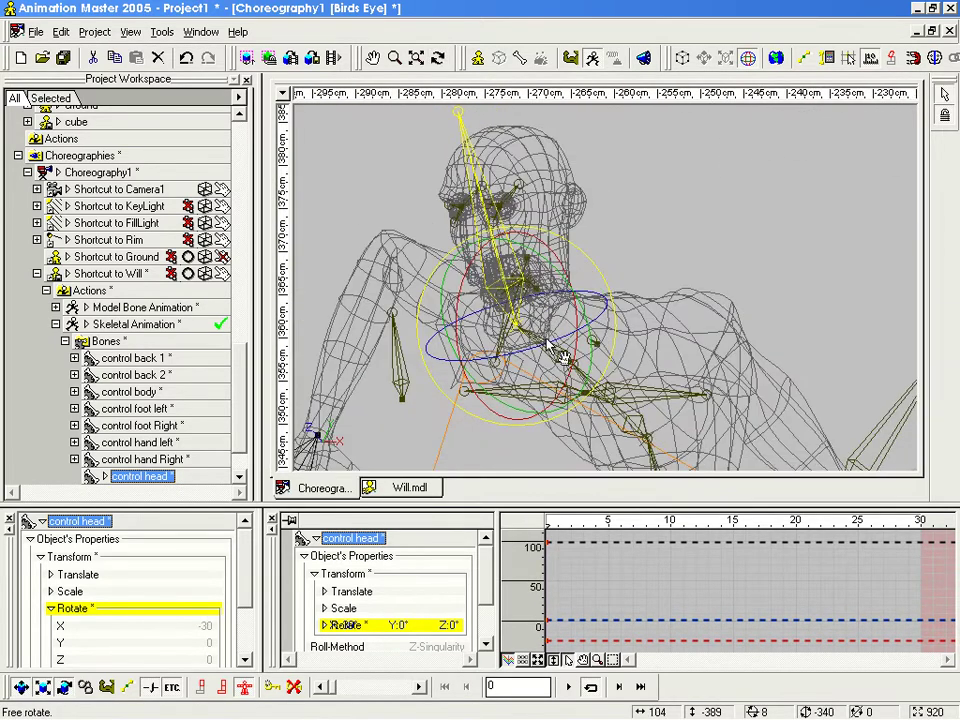
{"action": "left_click_drag", "start_coordinate": [551, 346], "coordinate": [398, 388]}
{"action": "key", "text": "t"}
Step: Examine the overall crouching pose and the placement of the arms from several angles
{"action": "left_click", "coordinate": [492, 340]}
{"action": "key", "text": "r"}
{"action": "left_click_drag", "start_coordinate": [405, 432], "coordinate": [310, 432]}
{"action": "left_click_drag", "start_coordinate": [679, 312], "coordinate": [615, 203]}
{"action": "key", "text": "m"}
{"action": "left_click", "coordinate": [615, 366]}
{"action": "key", "text": "t"}
{"action": "left_click_drag", "start_coordinate": [690, 345], "coordinate": [565, 243]}
{"action": "key", "text": "t"}
{"action": "key", "text": "m"}
{"action": "key", "text": "t"}
Step: Rotate the control elbow Right bone about its Y-axis to adjust the direction of the right elbow
{"action": "left_click", "coordinate": [436, 195]}
{"action": "key", "text": "t"}
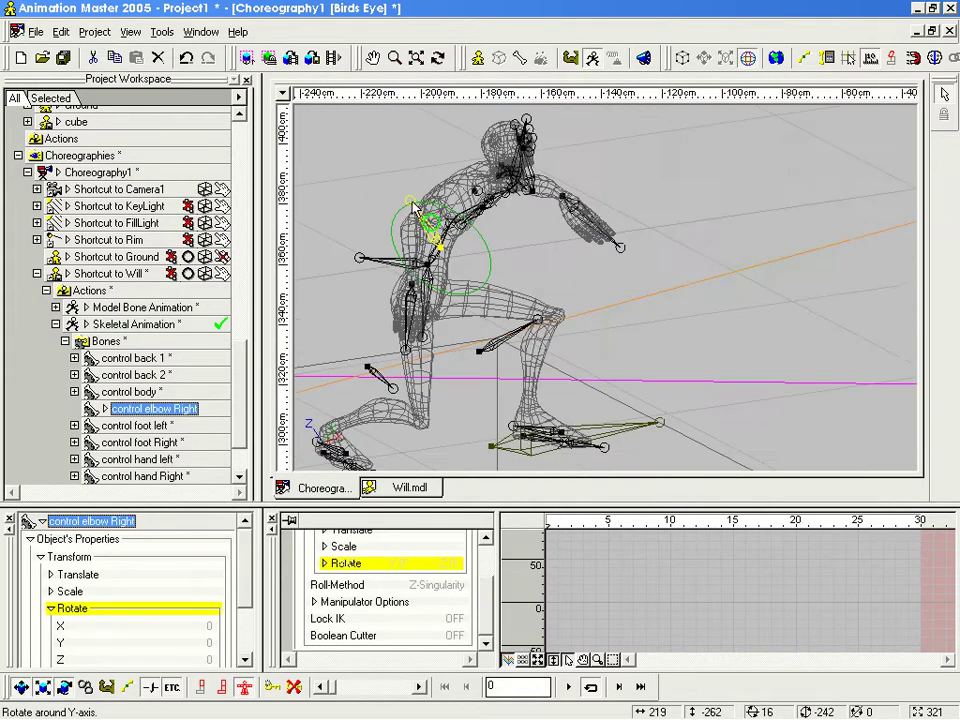
{"action": "mouse_move", "coordinate": [505, 233]}
{"action": "left_mouse_down"}
{"action": "mouse_move", "coordinate": [621, 223]}
{"action": "mouse_move", "coordinate": [602, 261]}
{"action": "mouse_move", "coordinate": [617, 274]}
{"action": "mouse_move", "coordinate": [568, 272]}
{"action": "mouse_move", "coordinate": [556, 222]}
{"action": "mouse_move", "coordinate": [572, 268]}
{"action": "mouse_move", "coordinate": [542, 287]}
{"action": "mouse_move", "coordinate": [624, 287]}
{"action": "mouse_move", "coordinate": [672, 311]}
{"action": "left_mouse_up"}
Step: Adjust the control elbow left bone and move the control hand left bone to about X 71.33 cm, Y -36.48 cm and Z -39.89 cm
{"action": "left_click", "coordinate": [620, 348]}
{"action": "left_click_drag", "start_coordinate": [600, 322], "coordinate": [556, 332]}
{"action": "key", "text": "t"}
{"action": "left_click_drag", "start_coordinate": [556, 330], "coordinate": [504, 323]}
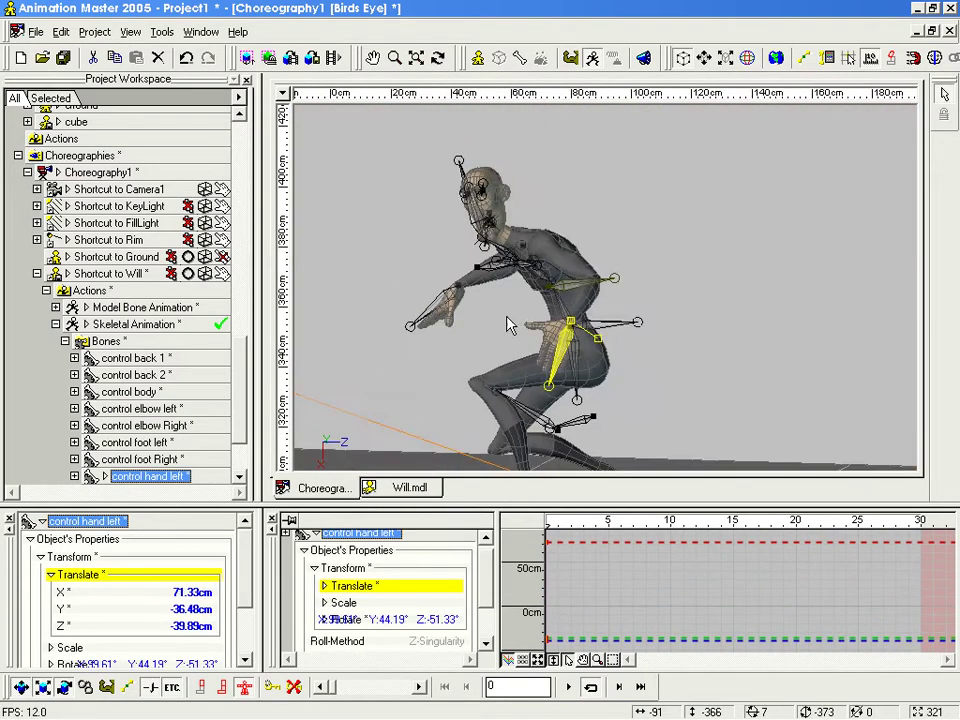
{"action": "mouse_move", "coordinate": [565, 316]}
{"action": "left_mouse_down"}
{"action": "mouse_move", "coordinate": [480, 317]}
{"action": "mouse_move", "coordinate": [634, 347]}
{"action": "mouse_move", "coordinate": [622, 291]}
{"action": "mouse_move", "coordinate": [574, 300]}
{"action": "left_mouse_up"}
{"action": "left_click", "coordinate": [575, 298]}
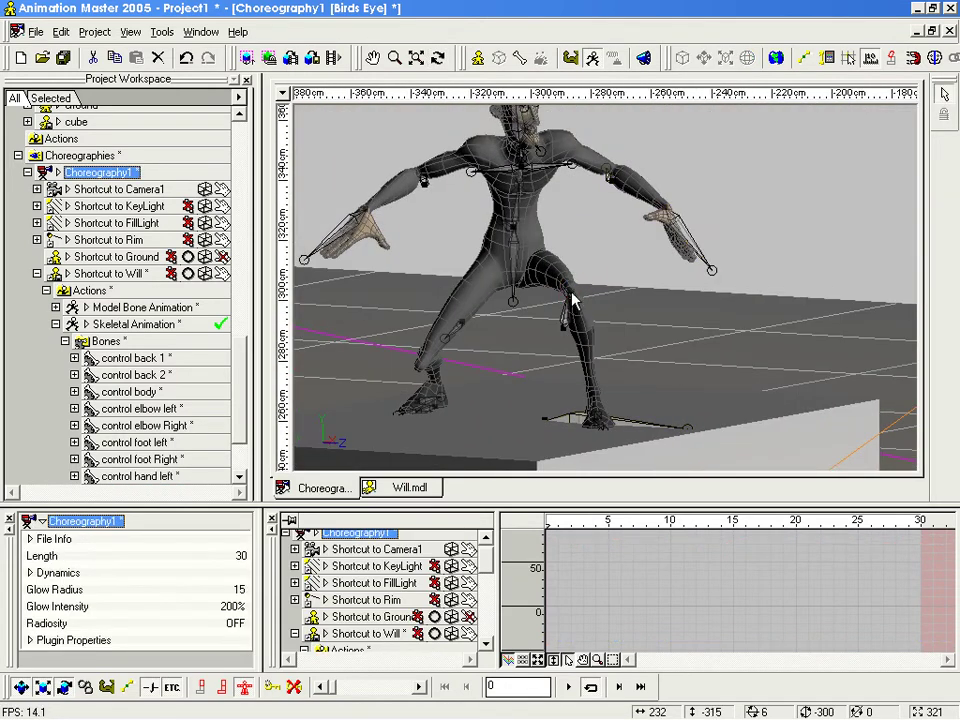
Step: Rotate the control knee left bone to 15° about its Y-axis to redirect the left knee
{"action": "left_click", "coordinate": [580, 295]}
{"action": "mouse_move", "coordinate": [590, 287]}
{"action": "left_mouse_down"}
{"action": "mouse_move", "coordinate": [476, 279]}
{"action": "mouse_move", "coordinate": [605, 292]}
{"action": "mouse_move", "coordinate": [555, 283]}
{"action": "mouse_move", "coordinate": [690, 285]}
{"action": "mouse_move", "coordinate": [619, 315]}
{"action": "mouse_move", "coordinate": [737, 264]}
{"action": "mouse_move", "coordinate": [577, 276]}
{"action": "mouse_move", "coordinate": [643, 272]}
{"action": "mouse_move", "coordinate": [634, 272]}
{"action": "left_mouse_up"}
{"action": "key", "text": "z"}
{"action": "key", "text": "t"}
{"action": "scroll", "coordinate": [579, 281], "scroll_direction": "down", "scroll_amount": 5}
{"action": "key", "text": "m"}
{"action": "key", "text": "t"}
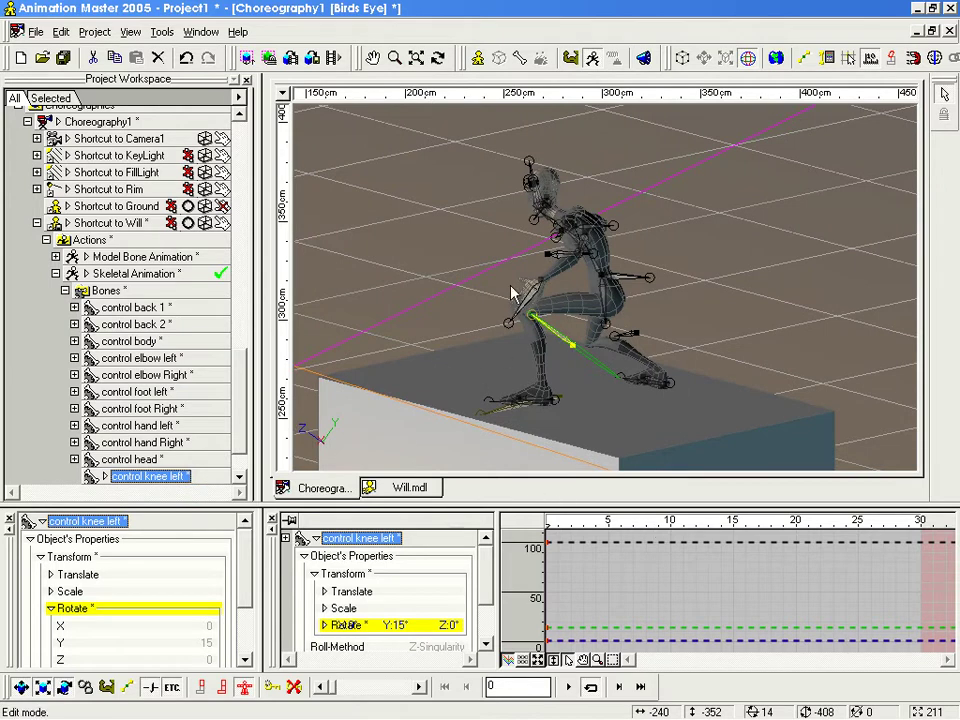
{"action": "scroll", "coordinate": [540, 246], "scroll_direction": "up", "scroll_amount": 2}
{"action": "scroll", "coordinate": [544, 262], "scroll_direction": "down", "scroll_amount": 1}
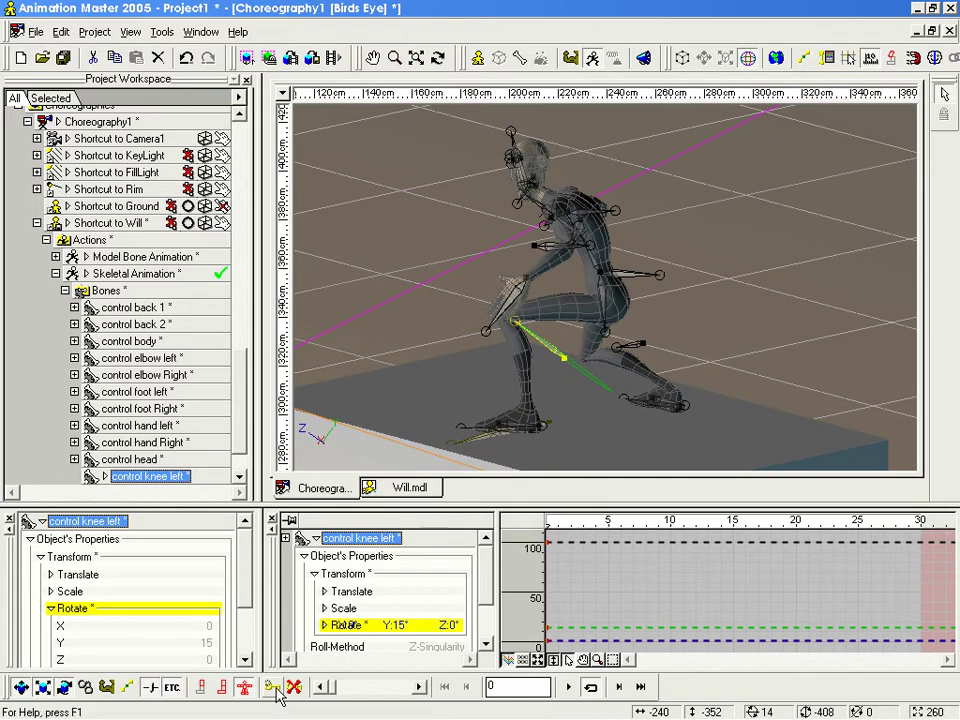
Step: Switch the timeline to keyframe display and list the keyed bones of the Skeletal Animation action
{"action": "left_click", "coordinate": [523, 661]}
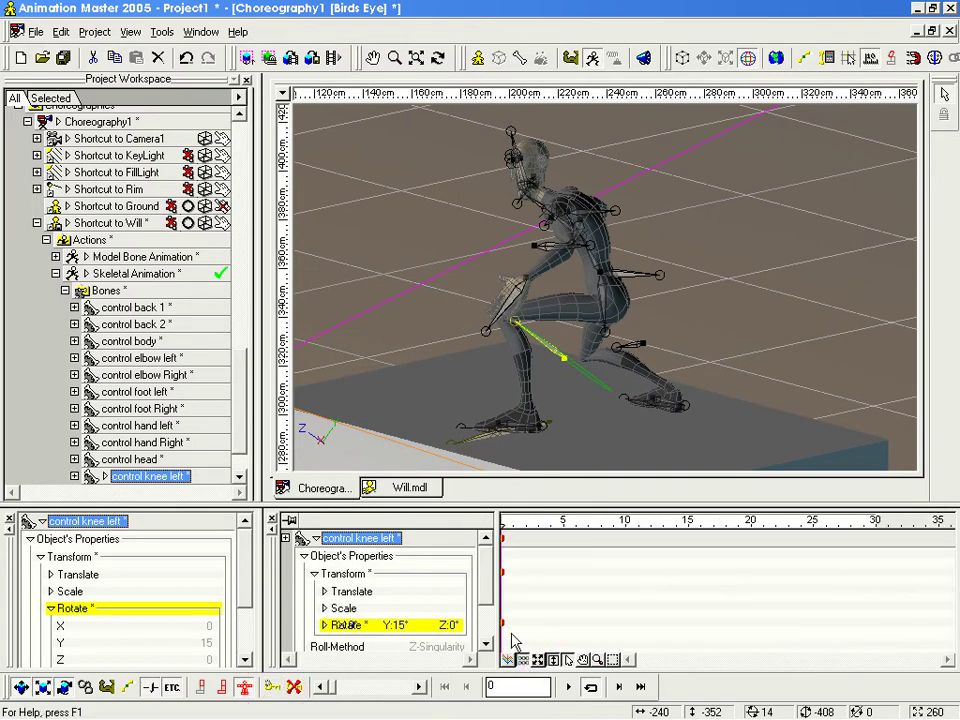
{"action": "left_click_drag", "start_coordinate": [489, 597], "coordinate": [484, 560]}
{"action": "left_click", "coordinate": [107, 291]}
Step: Key the control toes left bone in its current pose at frame 0
{"action": "middle_click_drag", "start_coordinate": [549, 352], "coordinate": [555, 270]}
{"action": "scroll", "coordinate": [555, 270], "scroll_direction": "up", "scroll_amount": 9}
{"action": "middle_click_drag", "start_coordinate": [617, 324], "coordinate": [729, 371]}
{"action": "scroll", "coordinate": [729, 371], "scroll_direction": "up", "scroll_amount": 3}
{"action": "scroll", "coordinate": [617, 418], "scroll_direction": "up", "scroll_amount": 3}
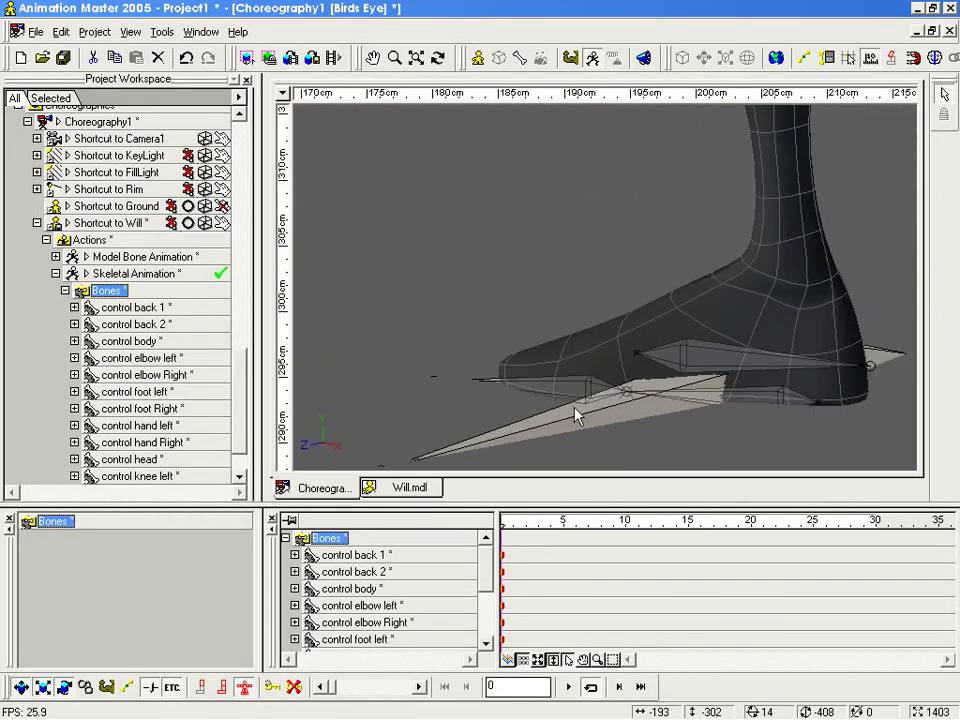
{"action": "left_click", "coordinate": [576, 390]}
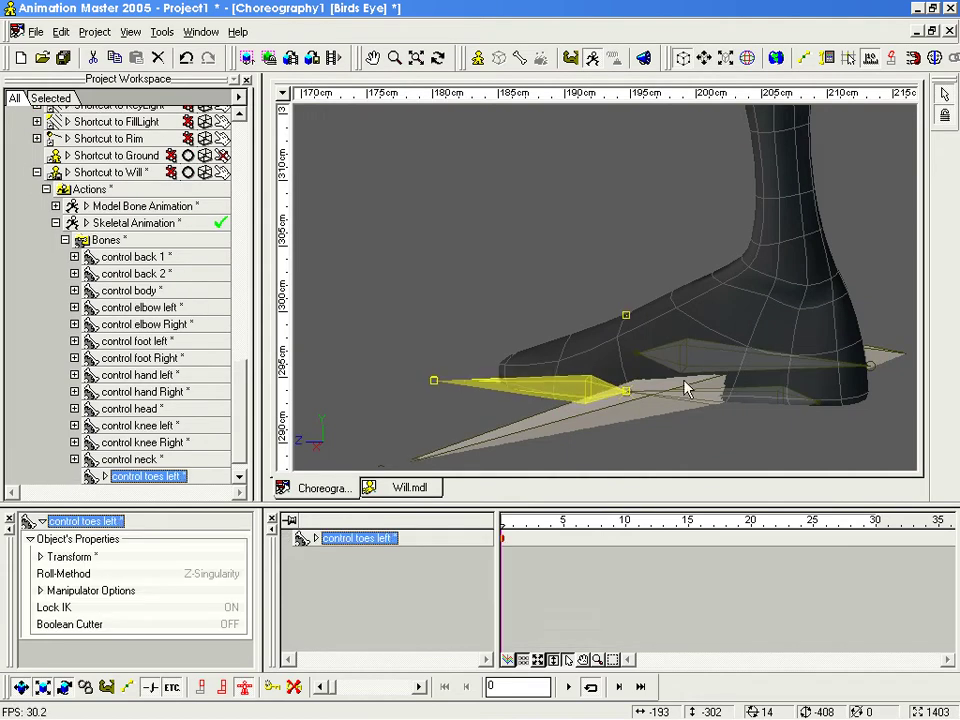
Step: Remove the unwanted Model Bone entry from the Skeletal Animation action
{"action": "left_click", "coordinate": [688, 375]}
{"action": "left_click", "coordinate": [682, 355]}
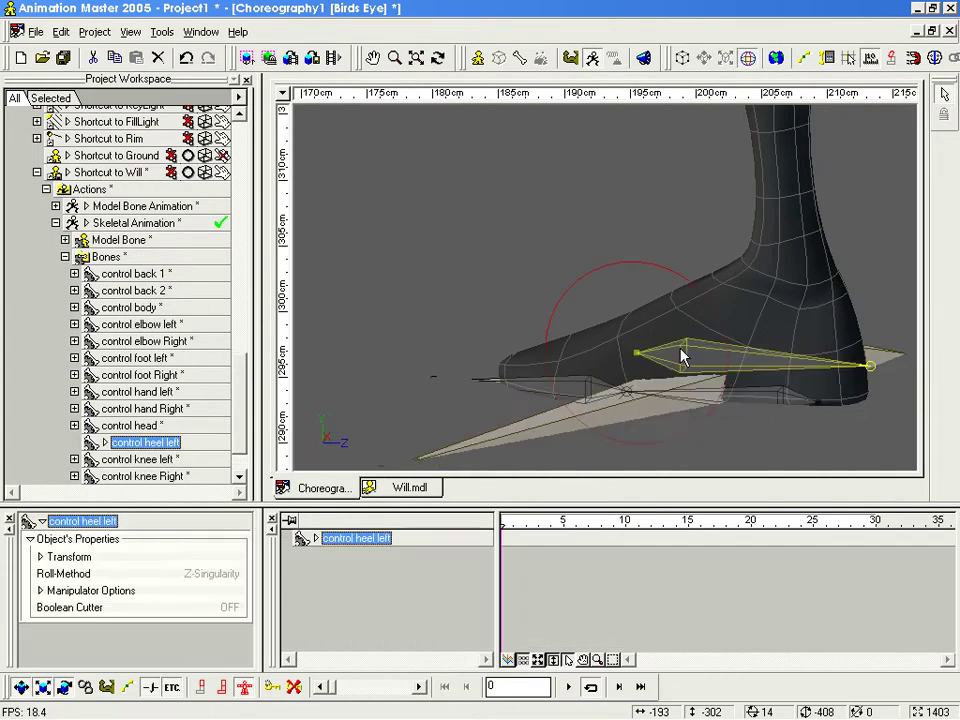
{"action": "scroll", "coordinate": [242, 396], "scroll_direction": "up", "scroll_amount": 3}
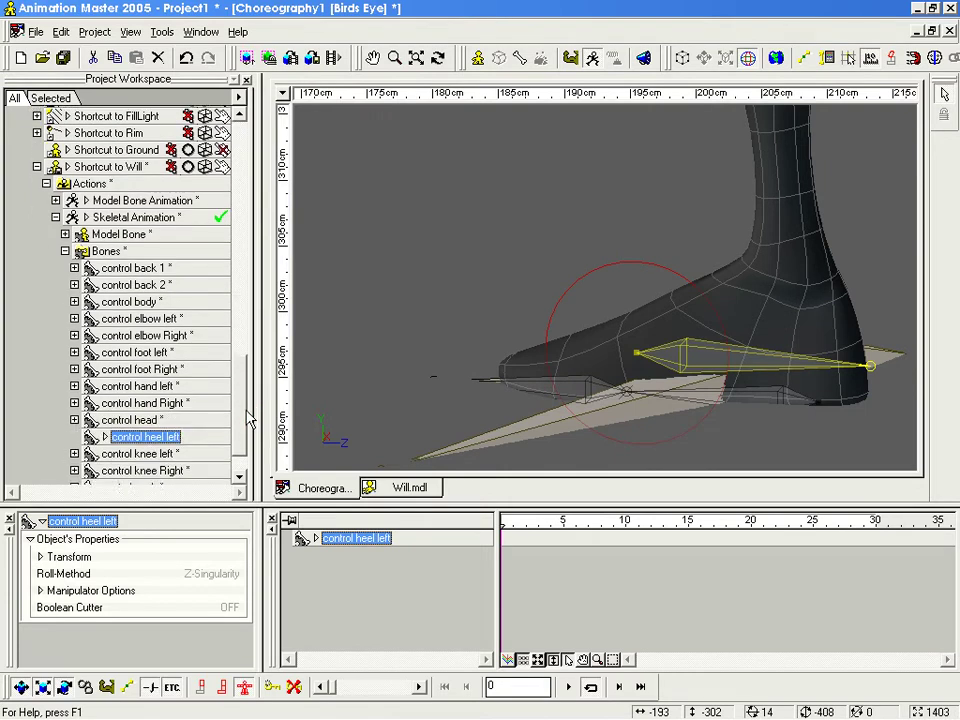
{"action": "left_click", "coordinate": [127, 285]}
{"action": "key", "text": "Delete"}
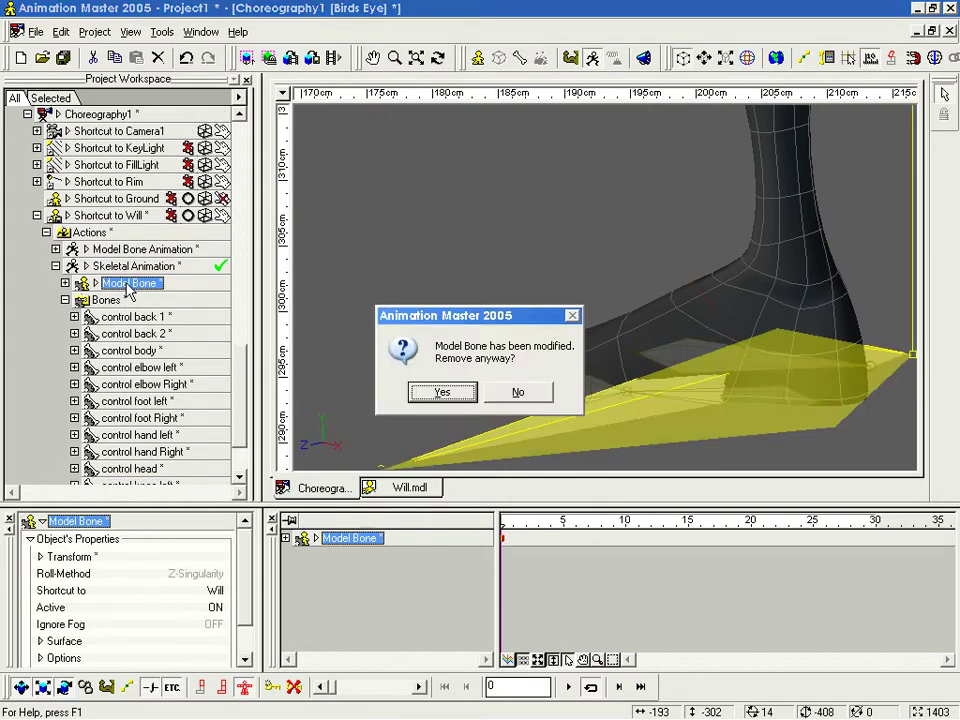
{"action": "key", "text": "Return"}
Step: Key the control heel left, control heel Right and control toes Right bones at frame 0
{"action": "left_click", "coordinate": [696, 362]}
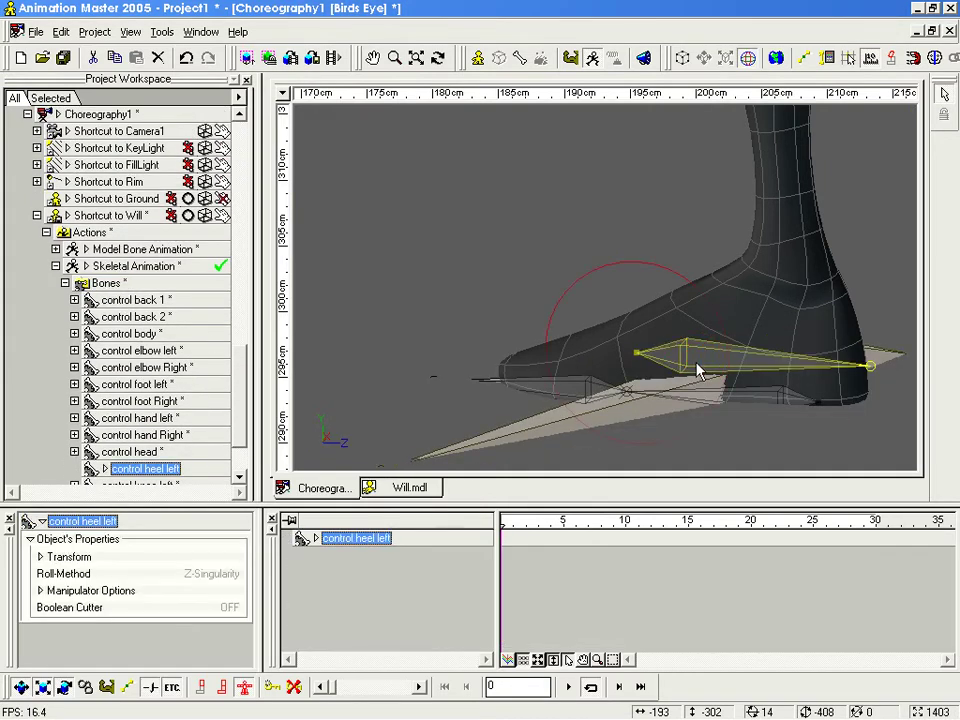
{"action": "middle_click_drag", "start_coordinate": [750, 368], "coordinate": [368, 415]}
{"action": "middle_click_drag", "start_coordinate": [640, 394], "coordinate": [290, 394]}
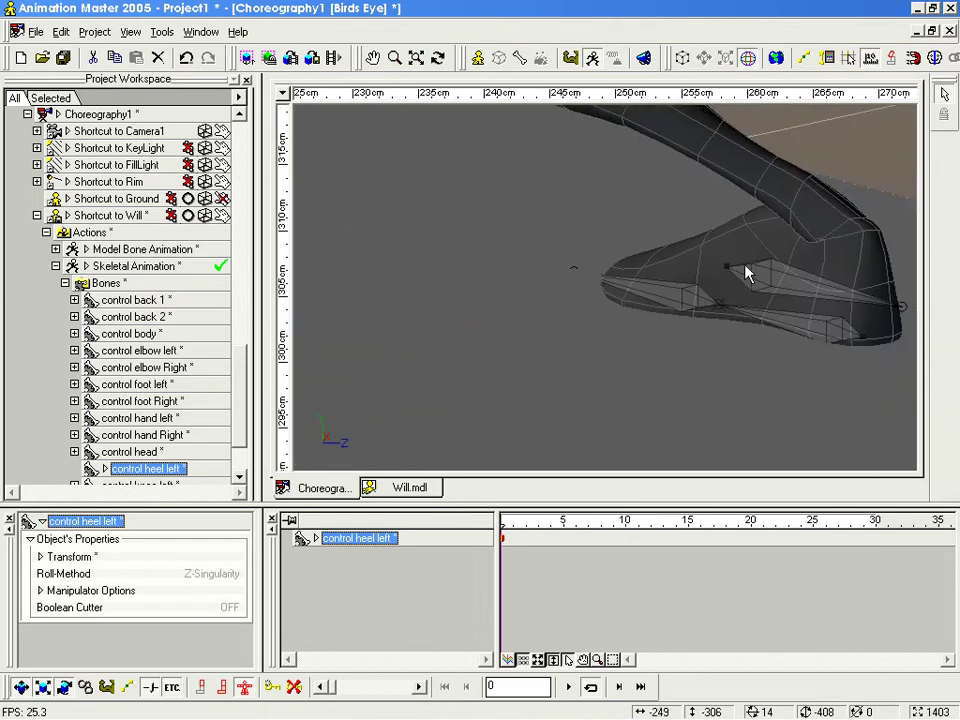
{"action": "left_click", "coordinate": [773, 280]}
{"action": "left_click", "coordinate": [659, 304]}
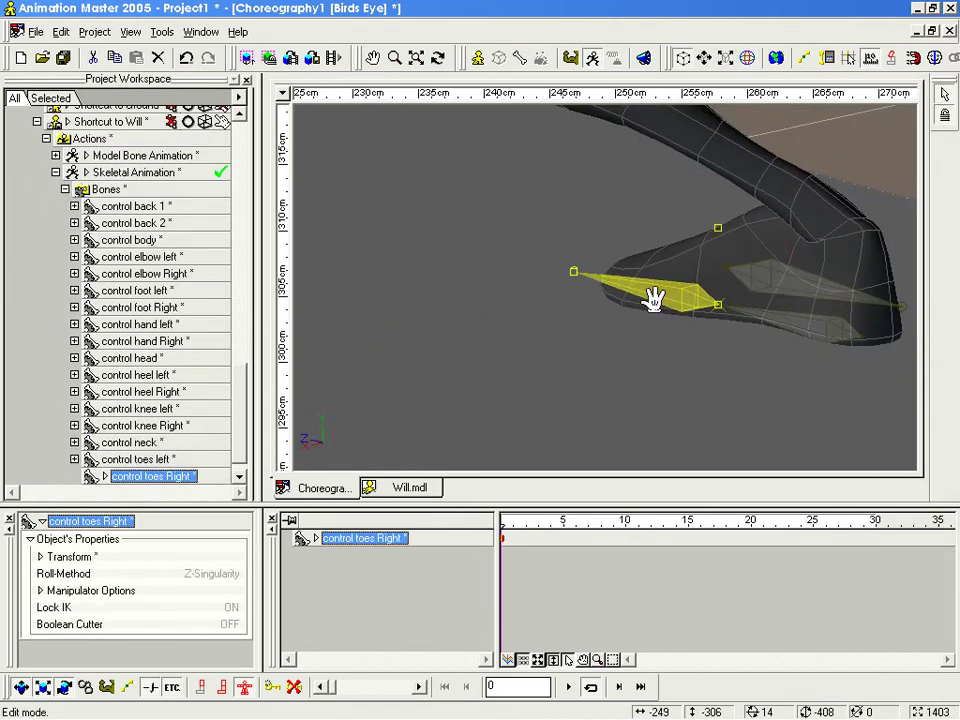
Step: Key the control pelvis bone in its current pose at frame 0
{"action": "middle_click_drag", "start_coordinate": [658, 285], "coordinate": [709, 470]}
{"action": "scroll", "coordinate": [698, 417], "scroll_direction": "down", "scroll_amount": 6}
{"action": "middle_click_drag", "start_coordinate": [669, 336], "coordinate": [690, 488]}
{"action": "middle_click_drag", "start_coordinate": [658, 279], "coordinate": [664, 372]}
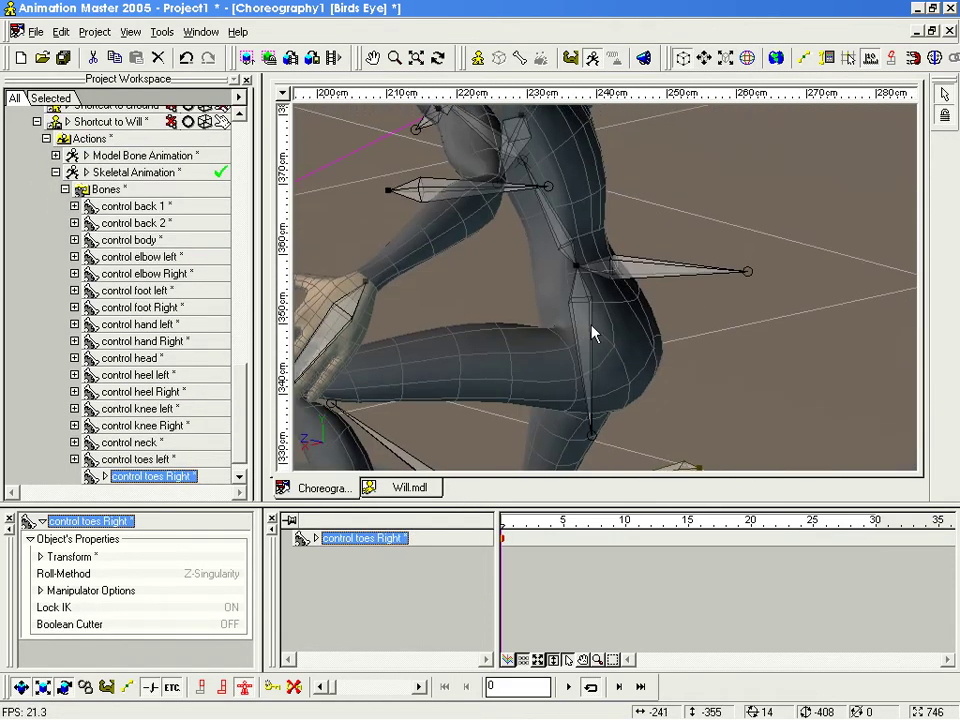
{"action": "left_click", "coordinate": [588, 331]}
{"action": "left_click_drag", "start_coordinate": [636, 297], "coordinate": [656, 380]}
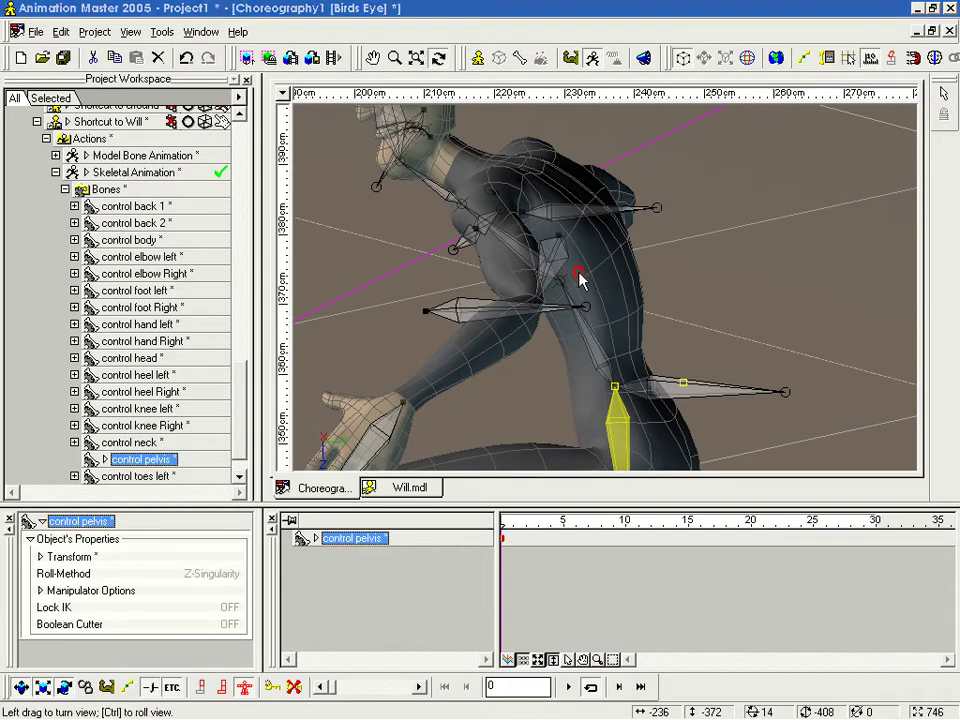
Step: Rotate the control clavicle left bone to about X -6.45° and Y -5.12° to adjust the left shoulder
{"action": "left_click_drag", "start_coordinate": [580, 272], "coordinate": [539, 276]}
{"action": "left_click", "coordinate": [603, 316]}
{"action": "left_click_drag", "start_coordinate": [604, 332], "coordinate": [636, 312]}
{"action": "left_click", "coordinate": [653, 326]}
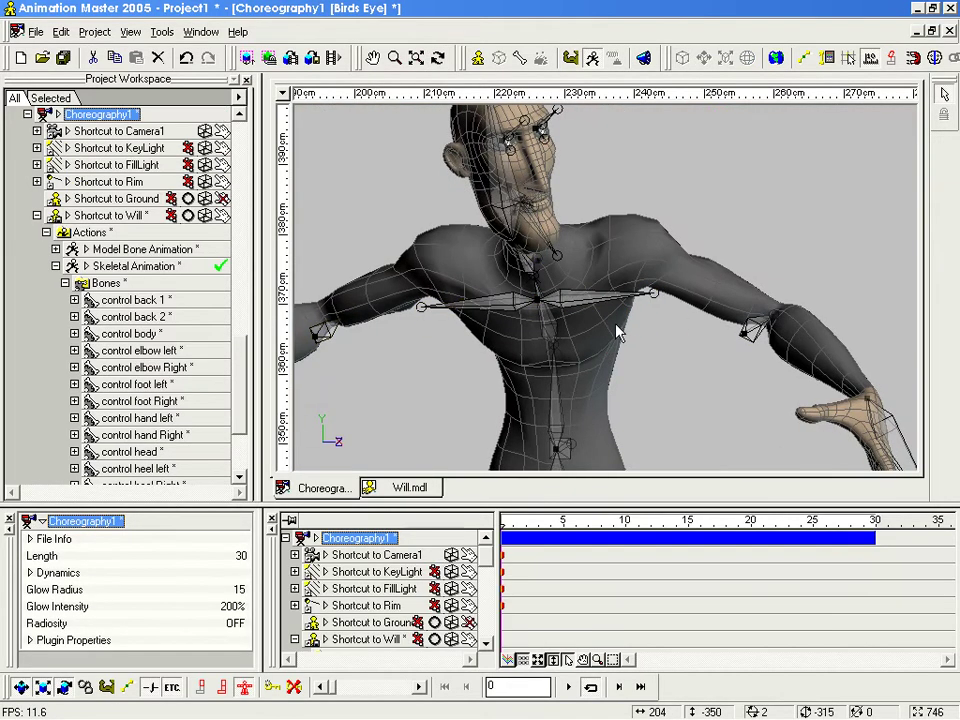
{"action": "left_click", "coordinate": [653, 295]}
{"action": "key", "text": "t"}
{"action": "left_click_drag", "start_coordinate": [651, 358], "coordinate": [622, 342]}
{"action": "left_click_drag", "start_coordinate": [612, 298], "coordinate": [607, 283]}
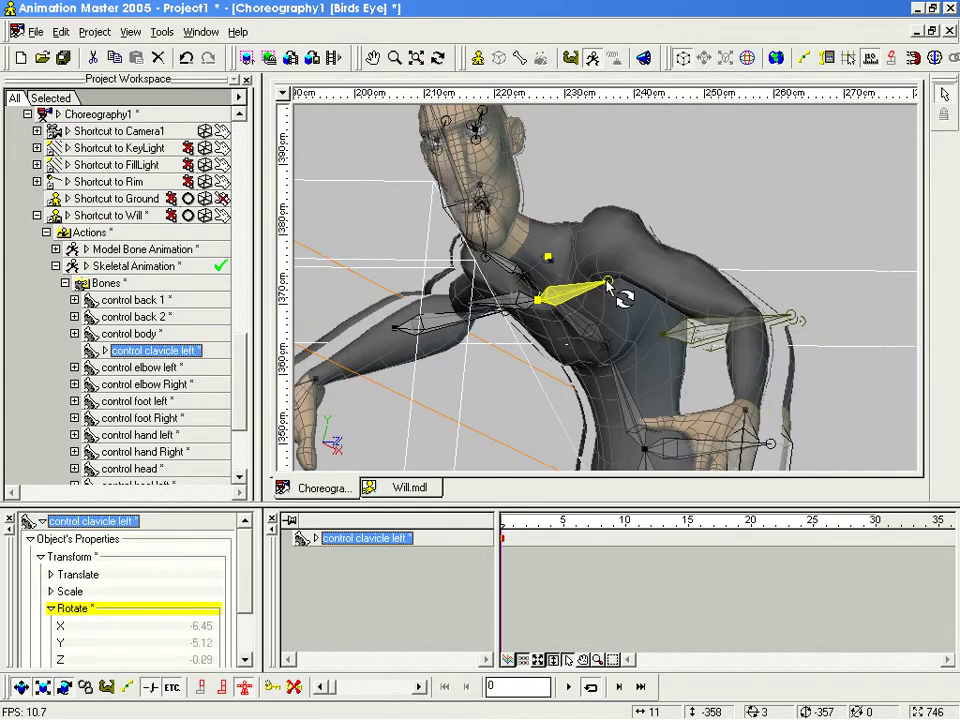
Step: Rotate the control clavicle Right bone to about X -4.74°, Y 6° and Z -0.25° to adjust the right shoulder
{"action": "left_click", "coordinate": [509, 309]}
{"action": "key", "text": "t"}
{"action": "left_click_drag", "start_coordinate": [509, 309], "coordinate": [535, 321]}
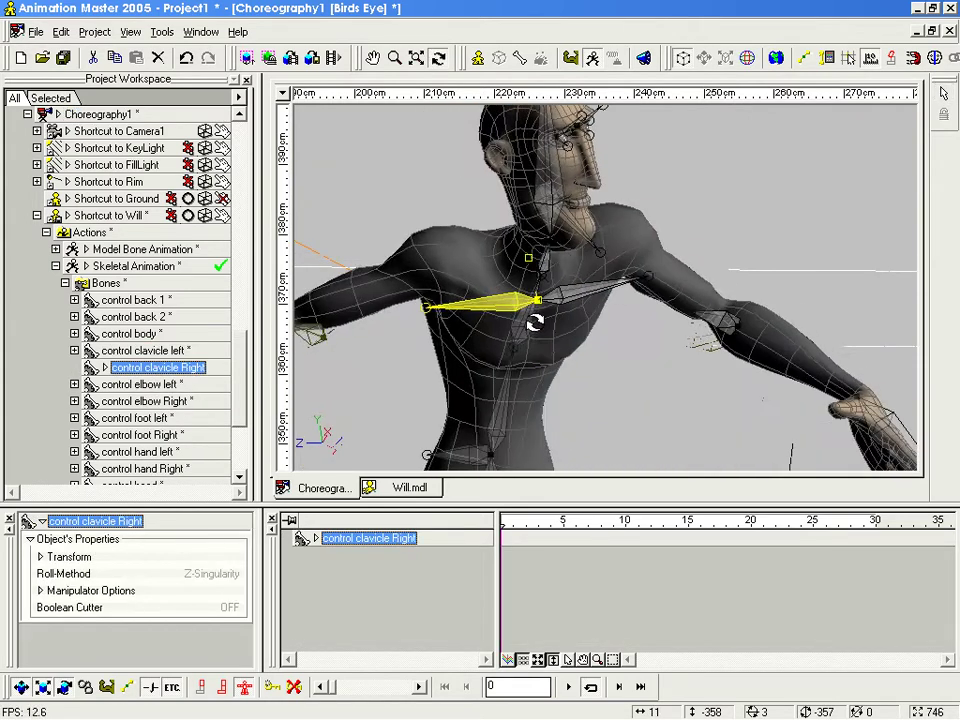
{"action": "left_click_drag", "start_coordinate": [431, 310], "coordinate": [445, 302]}
{"action": "mouse_move", "coordinate": [513, 308]}
{"action": "left_mouse_down"}
{"action": "mouse_move", "coordinate": [440, 301]}
{"action": "mouse_move", "coordinate": [391, 313]}
{"action": "mouse_move", "coordinate": [503, 310]}
{"action": "left_mouse_up"}
{"action": "middle_click_drag", "start_coordinate": [560, 314], "coordinate": [561, 345]}
{"action": "scroll", "coordinate": [561, 321], "scroll_direction": "up", "scroll_amount": 3}
{"action": "key", "text": "t"}
{"action": "left_click_drag", "start_coordinate": [530, 344], "coordinate": [551, 343]}
{"action": "middle_click_drag", "start_coordinate": [592, 336], "coordinate": [665, 342]}
{"action": "key", "text": "t"}
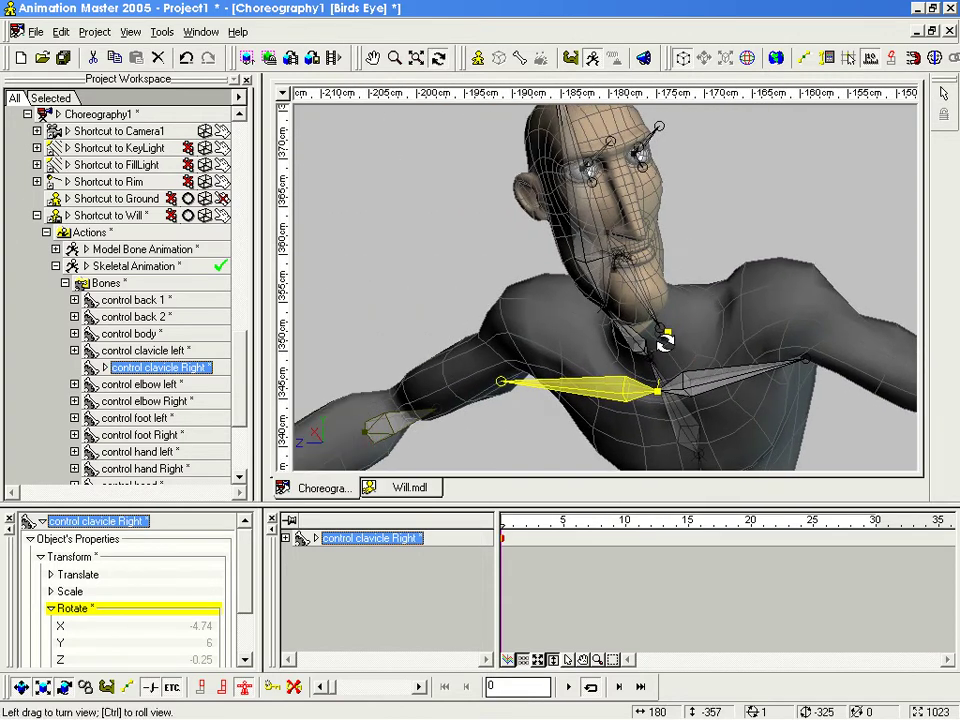
Step: Examine Will's crouch pose at frame 0 in wireframe display from several angles
{"action": "key", "text": "t"}
{"action": "left_click_drag", "start_coordinate": [713, 343], "coordinate": [624, 283]}
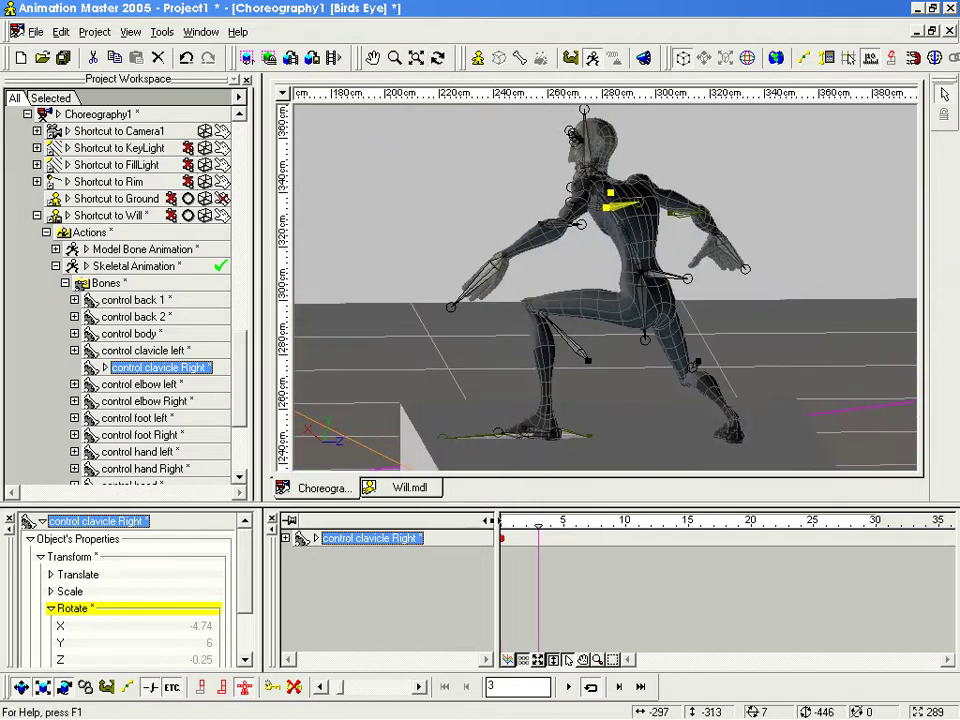
{"action": "key", "text": "8"}
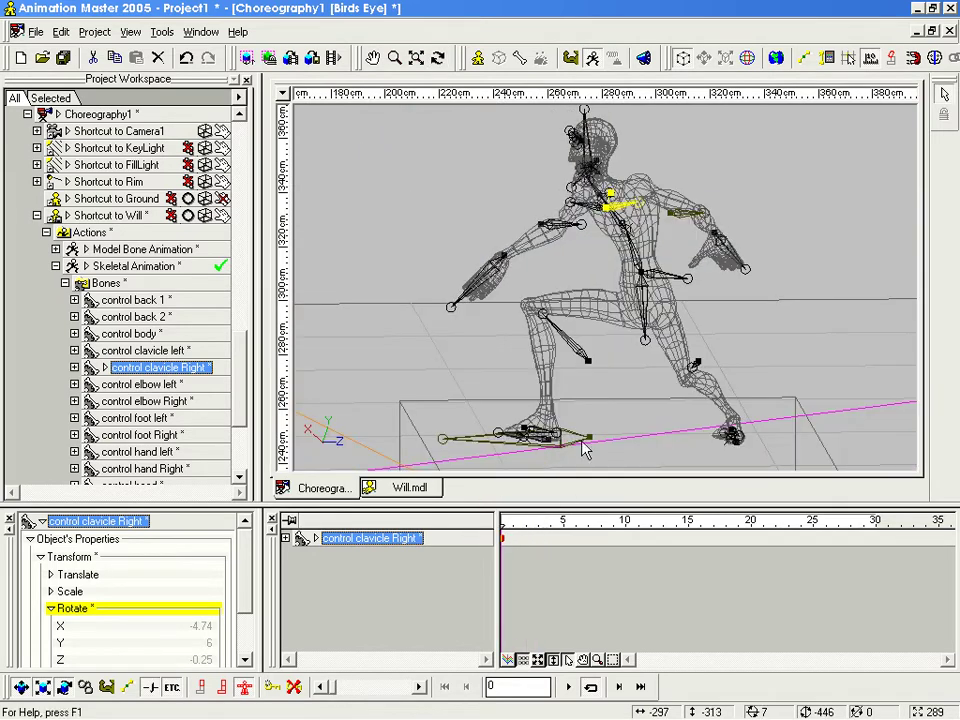
{"action": "scroll", "coordinate": [604, 360], "scroll_direction": "down", "scroll_amount": 4}
{"action": "key", "text": "t"}
{"action": "mouse_move", "coordinate": [606, 354]}
{"action": "left_mouse_down"}
{"action": "mouse_move", "coordinate": [673, 354]}
{"action": "mouse_move", "coordinate": [622, 365]}
{"action": "left_mouse_up"}
{"action": "key", "text": "Escape"}
{"action": "key", "text": "0"}
{"action": "left_click", "coordinate": [675, 360]}
{"action": "key", "text": "Escape"}
{"action": "middle_click_drag", "start_coordinate": [733, 255], "coordinate": [679, 418]}
{"action": "scroll", "coordinate": [665, 300], "scroll_direction": "up", "scroll_amount": 3}
{"action": "middle_click_drag", "start_coordinate": [655, 282], "coordinate": [742, 347]}
{"action": "scroll", "coordinate": [742, 344], "scroll_direction": "up", "scroll_amount": 2}
{"action": "middle_click_drag", "start_coordinate": [709, 311], "coordinate": [732, 360]}
{"action": "key", "text": "t"}
{"action": "left_click_drag", "start_coordinate": [722, 361], "coordinate": [741, 362]}
{"action": "key", "text": "Escape"}
{"action": "left_click", "coordinate": [651, 276]}
{"action": "key", "text": "t"}
{"action": "left_click_drag", "start_coordinate": [672, 325], "coordinate": [642, 352]}
Step: Scrub the timeline with Will selected to review how he travels through the jump
{"action": "left_click_drag", "start_coordinate": [627, 533], "coordinate": [496, 538]}
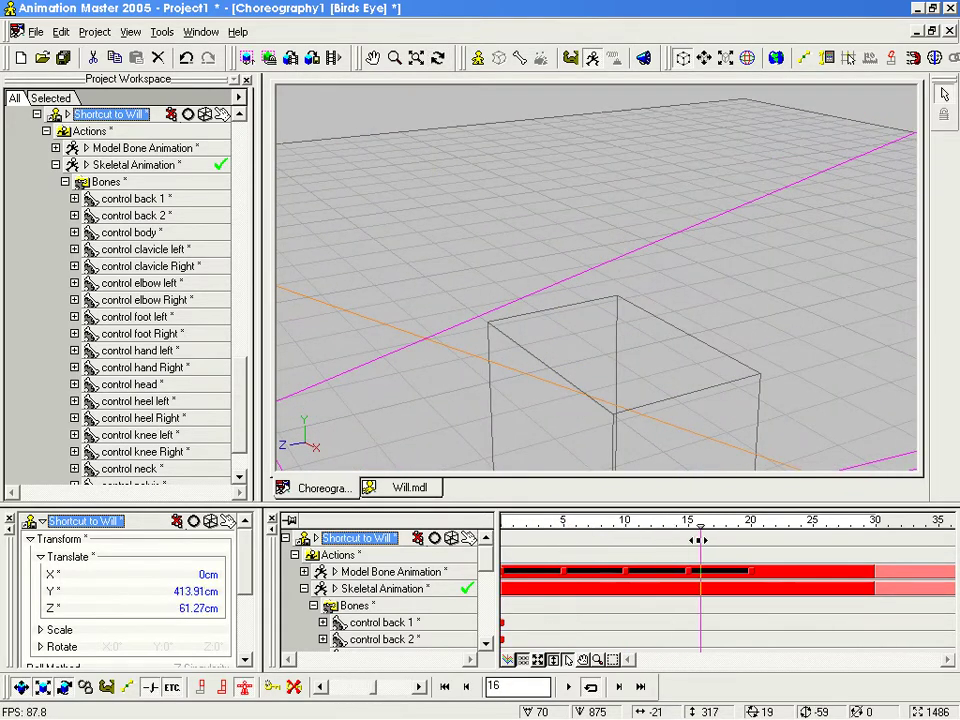
{"action": "left_click_drag", "start_coordinate": [597, 477], "coordinate": [630, 457]}
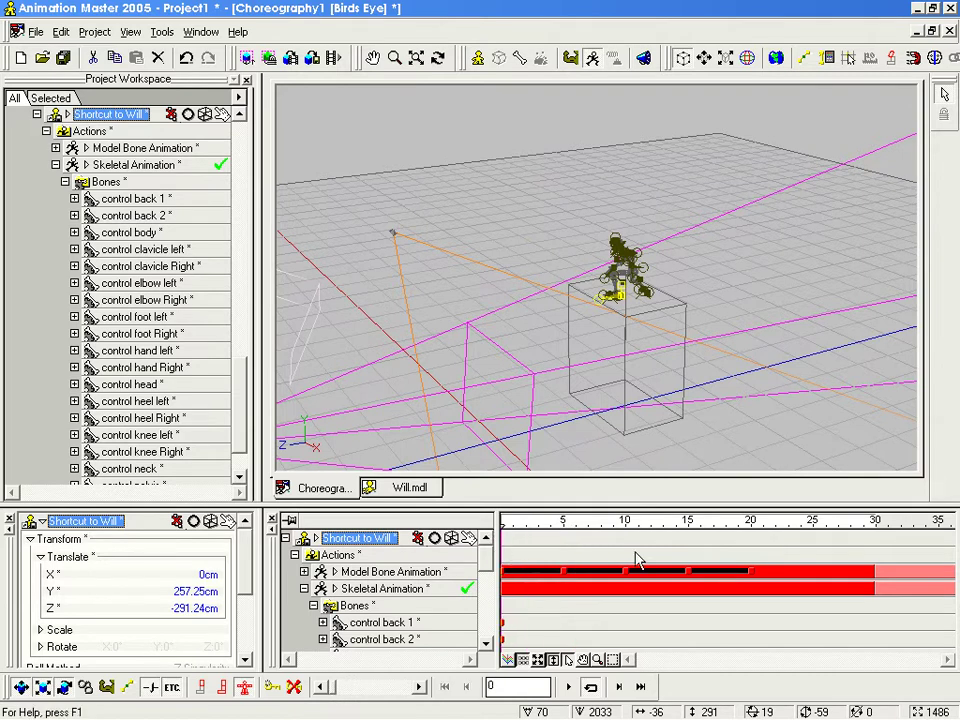
{"action": "middle_click_drag", "start_coordinate": [632, 358], "coordinate": [650, 328]}
{"action": "scroll", "coordinate": [653, 343], "scroll_direction": "up", "scroll_amount": 7}
{"action": "middle_click_drag", "start_coordinate": [738, 320], "coordinate": [675, 386]}
{"action": "key", "text": "t"}
{"action": "left_click_drag", "start_coordinate": [678, 384], "coordinate": [575, 477]}
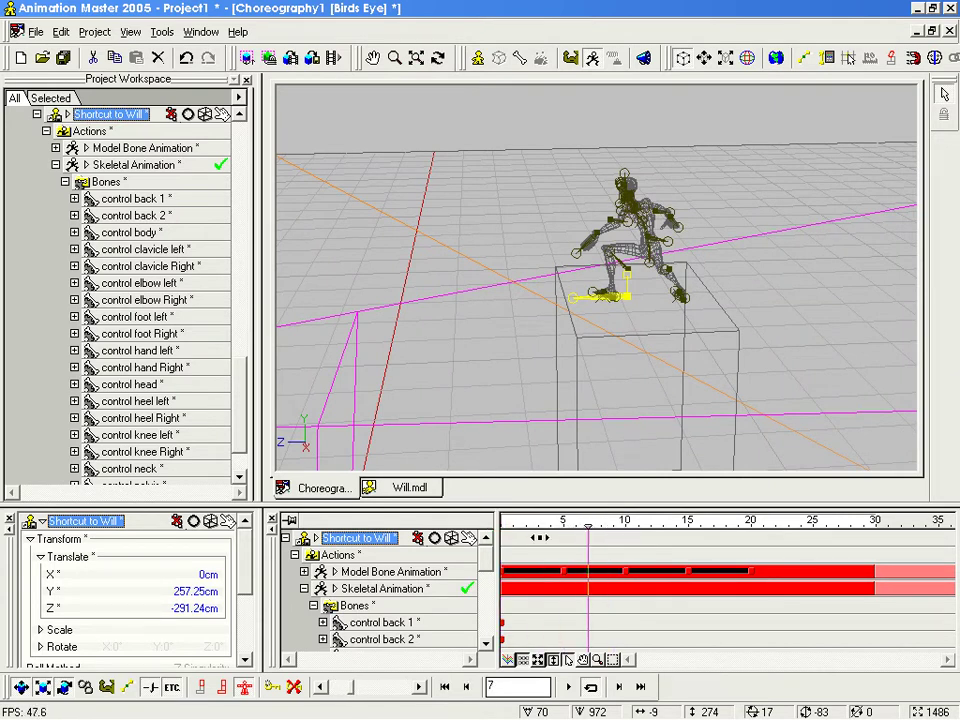
Step: Rotate the control back 1 bone to about X 14.52°, Y -6.87° and Z 0.88° at frame 5
{"action": "scroll", "coordinate": [620, 339], "scroll_direction": "up", "scroll_amount": 4}
{"action": "middle_click_drag", "start_coordinate": [705, 314], "coordinate": [670, 364]}
{"action": "scroll", "coordinate": [675, 353], "scroll_direction": "up", "scroll_amount": 3}
{"action": "key", "text": "t"}
{"action": "left_click_drag", "start_coordinate": [670, 364], "coordinate": [646, 305]}
{"action": "left_click", "coordinate": [586, 308]}
{"action": "key", "text": "t"}
{"action": "left_click_drag", "start_coordinate": [647, 309], "coordinate": [712, 288]}
{"action": "scroll", "coordinate": [672, 330], "scroll_direction": "up", "scroll_amount": 3}
{"action": "key", "text": "t"}
{"action": "left_click", "coordinate": [729, 279]}
{"action": "left_click", "coordinate": [675, 285]}
{"action": "key", "text": "t"}
{"action": "left_click_drag", "start_coordinate": [655, 262], "coordinate": [697, 314]}
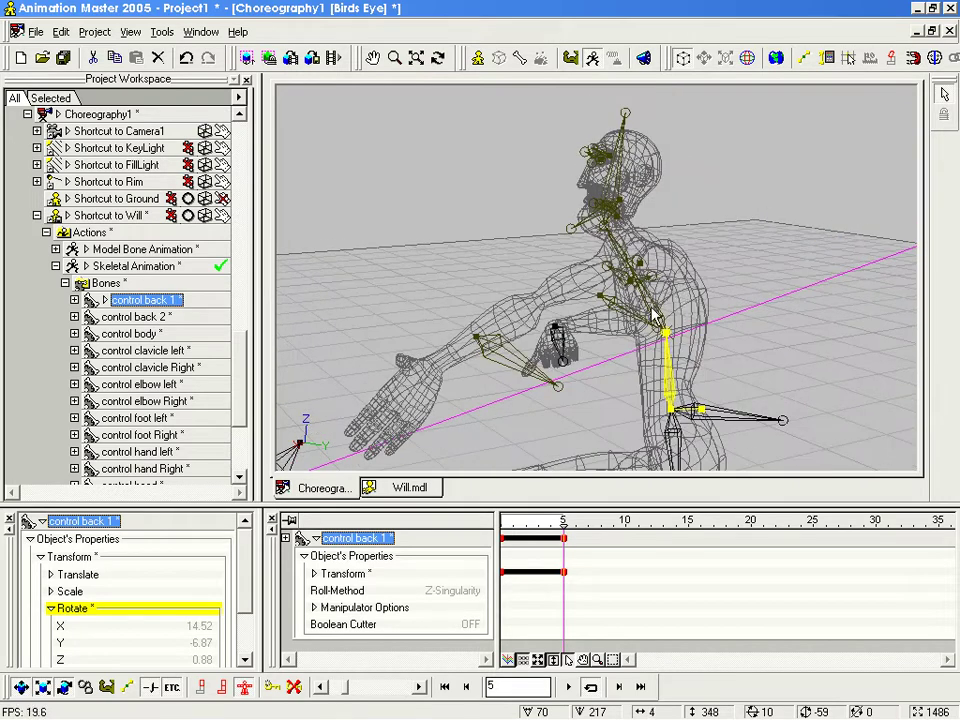
Step: Rotate the control neck bone to about X -24.2°, Y -9.01° and Z -1.94° at frame 5
{"action": "left_click", "coordinate": [642, 279]}
{"action": "key", "text": "t"}
{"action": "left_click_drag", "start_coordinate": [670, 280], "coordinate": [788, 230]}
{"action": "left_click", "coordinate": [683, 246]}
{"action": "key", "text": "t"}
{"action": "key", "text": "t"}
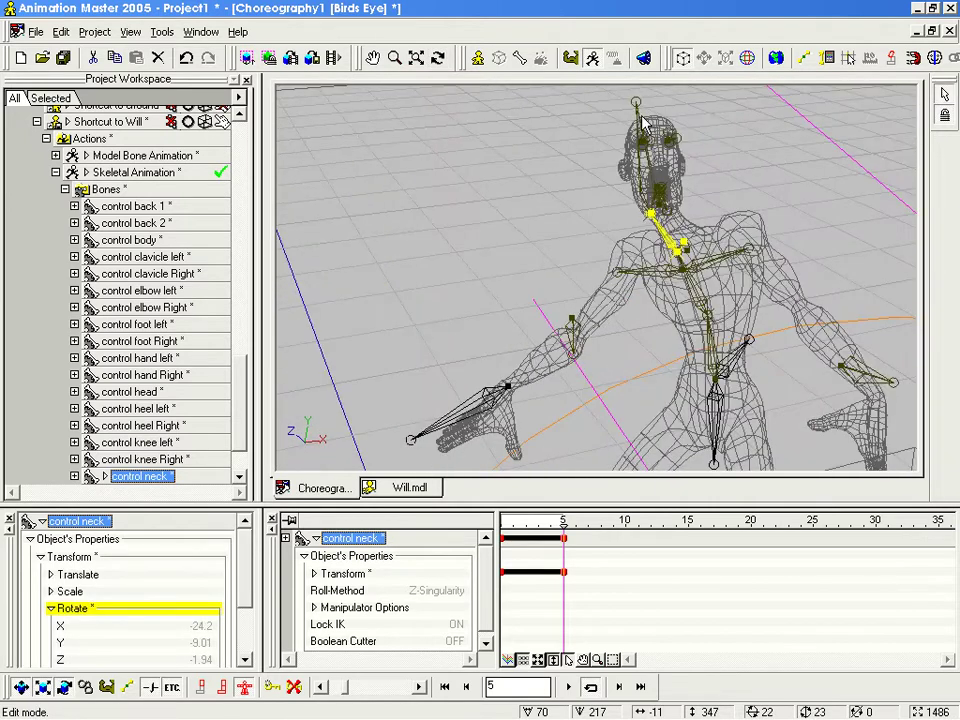
Step: Turn the control head bone to about X -4.59°, Y 19.8° and Z 44.2° at frame 5
{"action": "left_click", "coordinate": [636, 104]}
{"action": "key", "text": "t"}
{"action": "left_click_drag", "start_coordinate": [644, 145], "coordinate": [765, 167]}
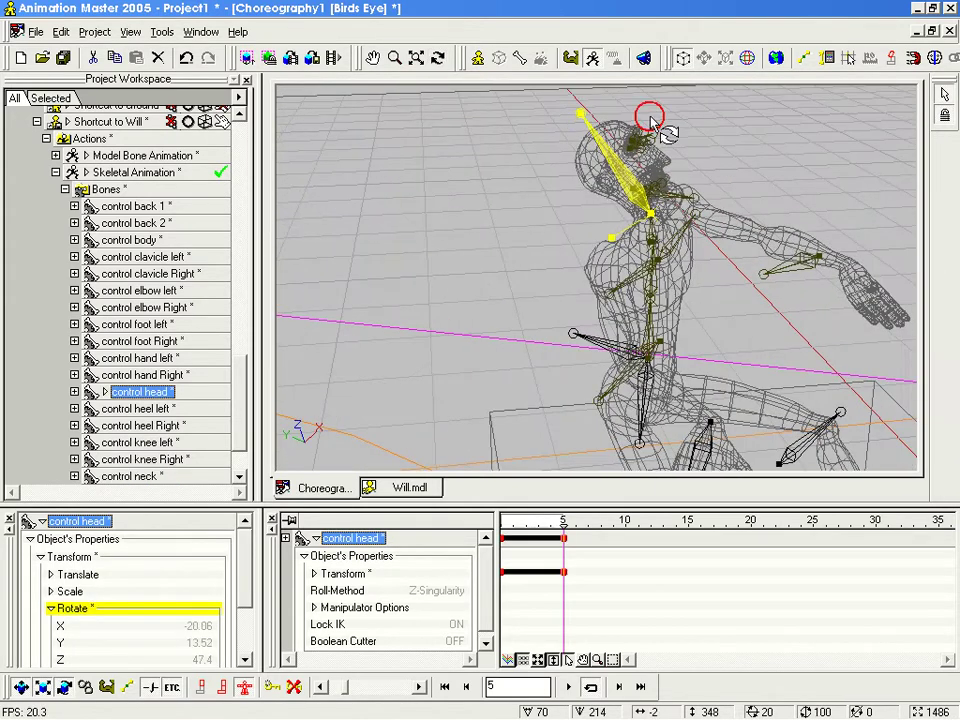
{"action": "left_click_drag", "start_coordinate": [645, 125], "coordinate": [766, 307]}
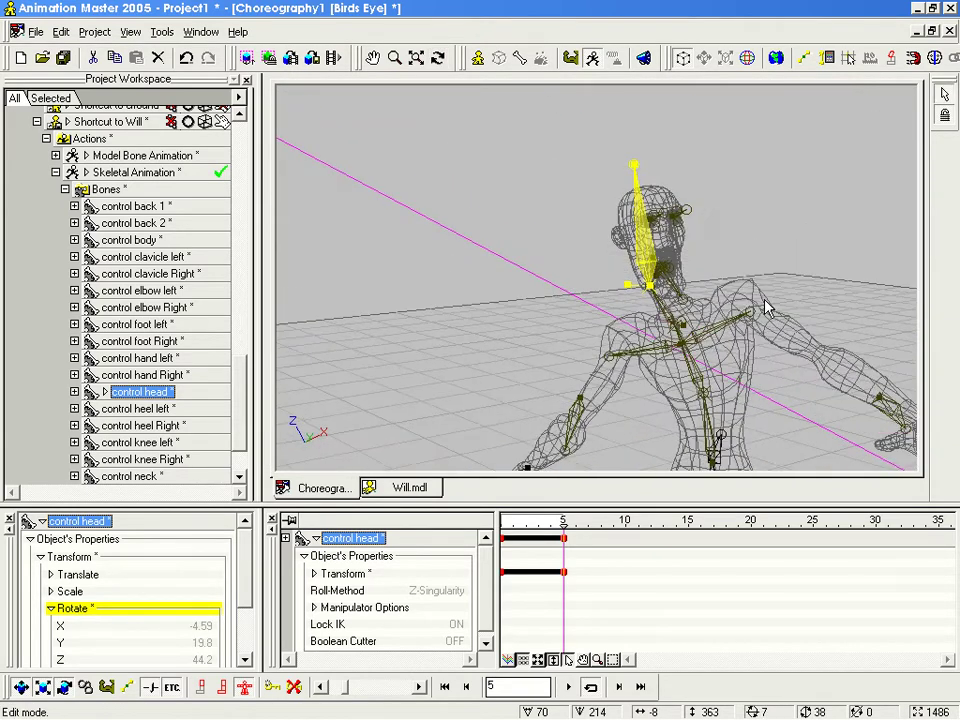
{"action": "left_click_drag", "start_coordinate": [812, 346], "coordinate": [755, 293]}
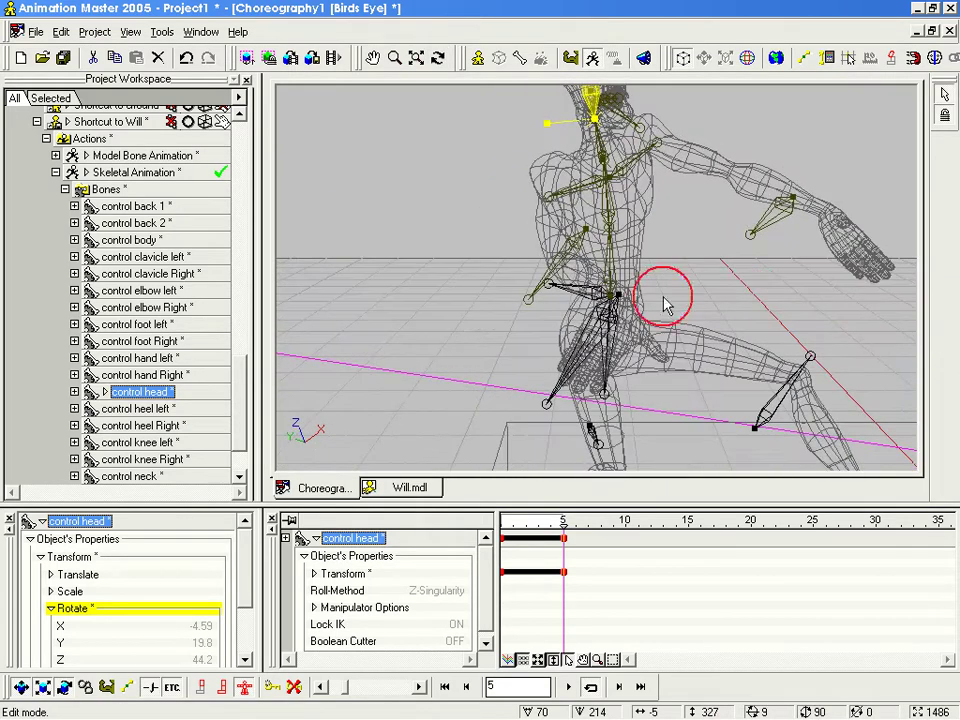
Step: Twist the control back 2 bone to about X 12.36°, Y -13.39° and Z -29.4° at frame 5
{"action": "left_click_drag", "start_coordinate": [625, 308], "coordinate": [508, 266]}
{"action": "key", "text": "t"}
{"action": "left_click_drag", "start_coordinate": [510, 267], "coordinate": [500, 378]}
{"action": "left_click_drag", "start_coordinate": [540, 343], "coordinate": [598, 335]}
{"action": "left_click", "coordinate": [603, 347]}
{"action": "left_click", "coordinate": [611, 298]}
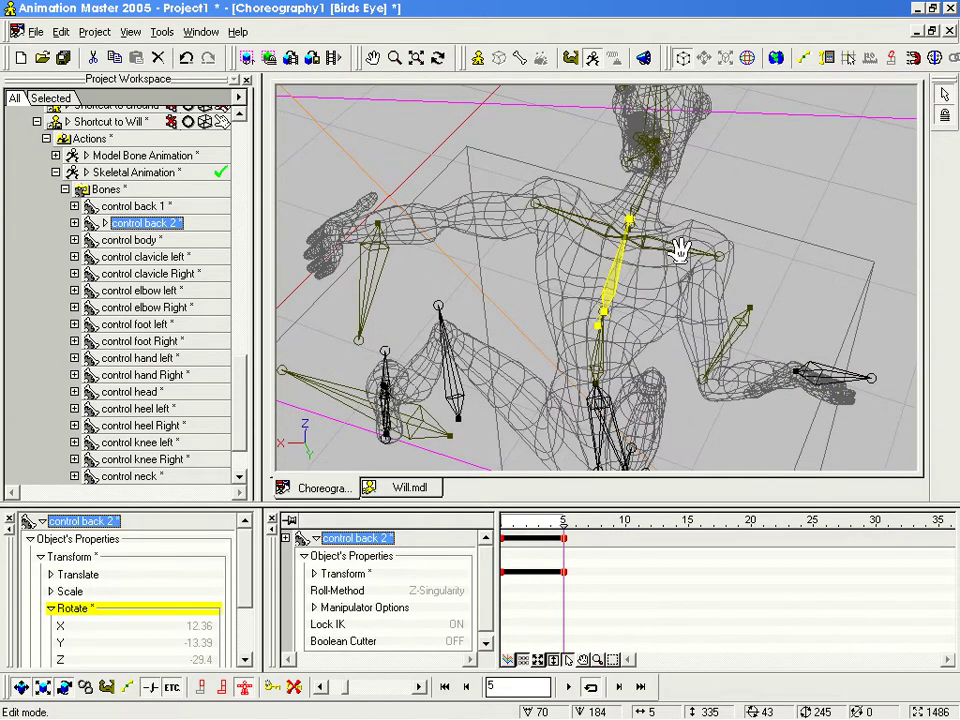
Step: Roll the control neck bone to about Z -11.4° at frame 5 to follow the twisted torso
{"action": "middle_click_drag", "start_coordinate": [637, 209], "coordinate": [613, 285]}
{"action": "left_click", "coordinate": [614, 283]}
{"action": "left_click_drag", "start_coordinate": [619, 318], "coordinate": [600, 308]}
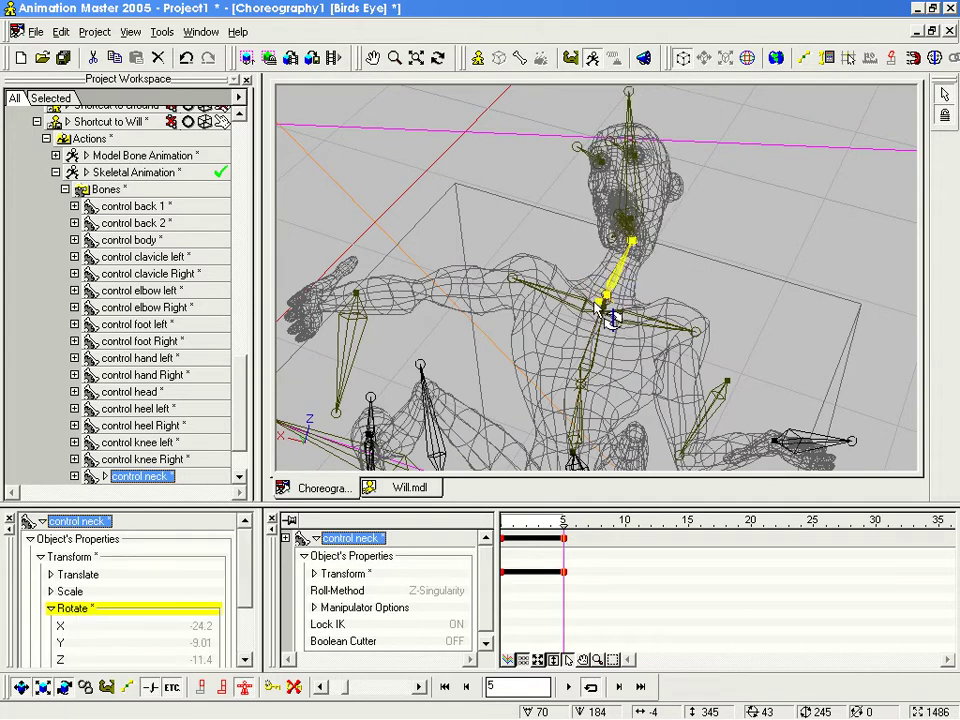
Step: Readjust the control head bone to about X 3.54°, Y 5.65° and Z 49.4° at frame 5
{"action": "left_click", "coordinate": [643, 215]}
{"action": "middle_click_drag", "start_coordinate": [643, 215], "coordinate": [636, 115]}
{"action": "left_click_drag", "start_coordinate": [645, 92], "coordinate": [700, 97]}
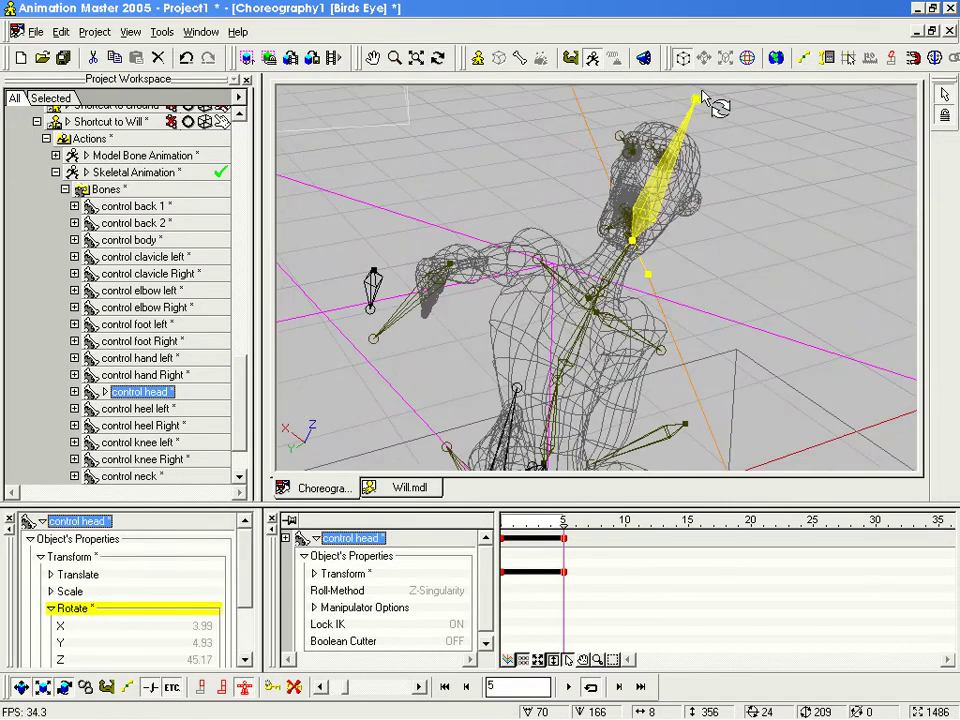
{"action": "middle_click_drag", "start_coordinate": [699, 99], "coordinate": [559, 156]}
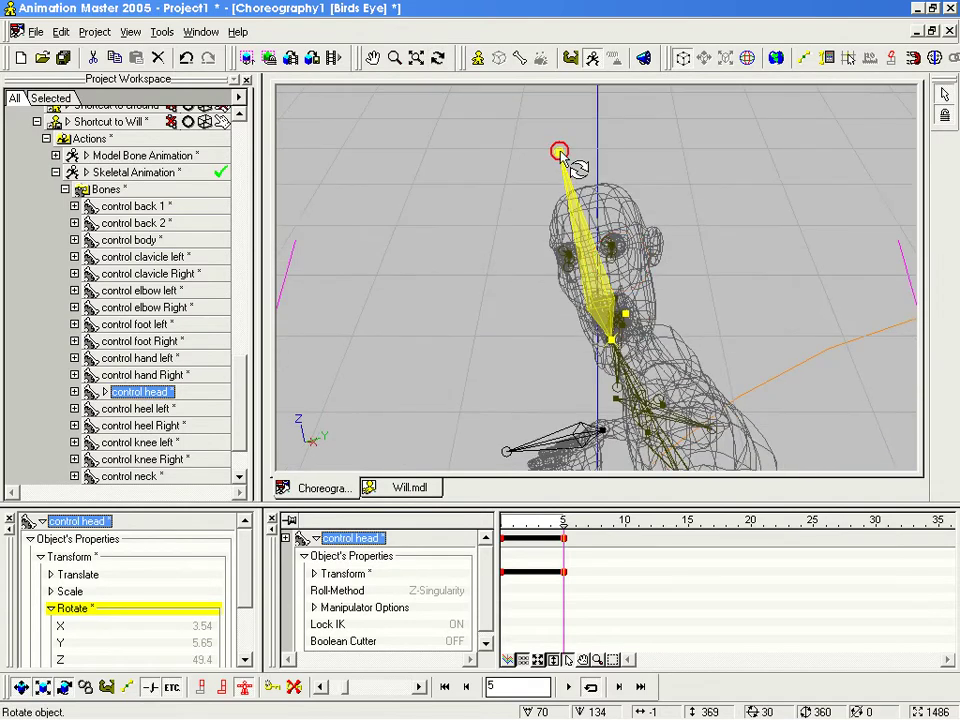
{"action": "middle_click_drag", "start_coordinate": [605, 220], "coordinate": [685, 243]}
Step: Move the control hand Right bone to about X -68.09 cm, Y 93.59 cm and Z -77.18 cm at frame 5
{"action": "left_click", "coordinate": [502, 349]}
{"action": "middle_click_drag", "start_coordinate": [529, 343], "coordinate": [595, 343]}
{"action": "left_click_drag", "start_coordinate": [500, 349], "coordinate": [433, 319]}
{"action": "mouse_move", "coordinate": [437, 305]}
{"action": "middle_mouse_down"}
{"action": "mouse_move", "coordinate": [491, 317]}
{"action": "mouse_move", "coordinate": [458, 350]}
{"action": "mouse_move", "coordinate": [506, 337]}
{"action": "mouse_move", "coordinate": [548, 341]}
{"action": "mouse_move", "coordinate": [447, 308]}
{"action": "middle_mouse_up"}
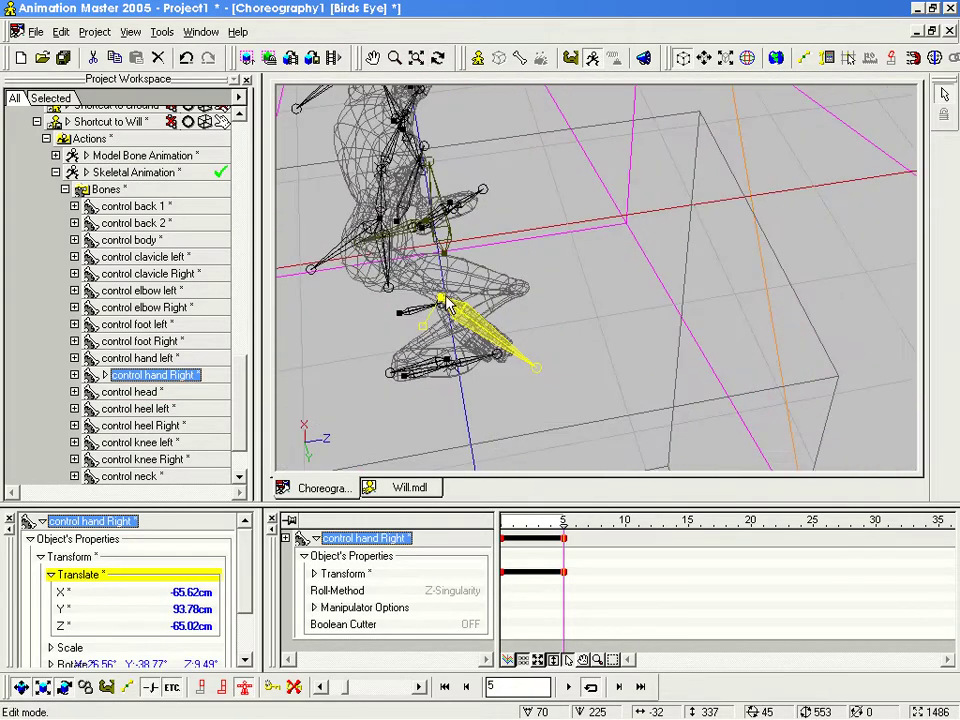
{"action": "left_click_drag", "start_coordinate": [442, 301], "coordinate": [388, 314]}
{"action": "key", "text": "t"}
{"action": "left_click_drag", "start_coordinate": [493, 287], "coordinate": [545, 244]}
{"action": "key", "text": "t"}
{"action": "middle_click_drag", "start_coordinate": [545, 243], "coordinate": [797, 372]}
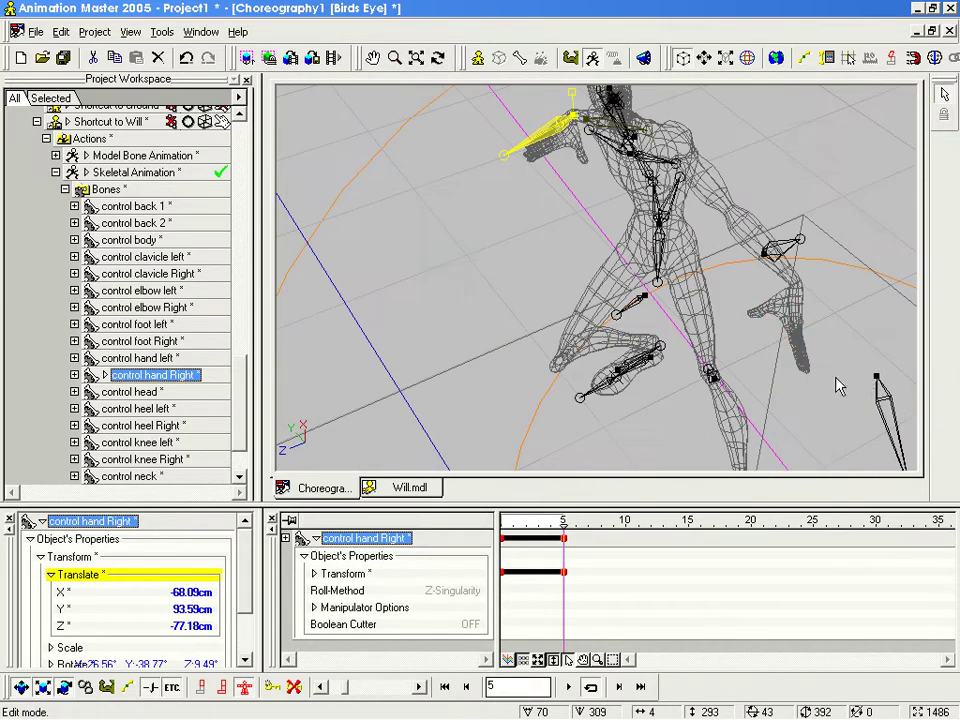
Step: Bring the control hand left bone back toward the body at frame 5, to about X 79.67 cm, Y 7.92 cm and Z -74.02 cm
{"action": "left_click", "coordinate": [877, 393]}
{"action": "key", "text": "t"}
{"action": "left_click_drag", "start_coordinate": [765, 334], "coordinate": [868, 378]}
{"action": "scroll", "coordinate": [796, 325], "scroll_direction": "down", "scroll_amount": 3}
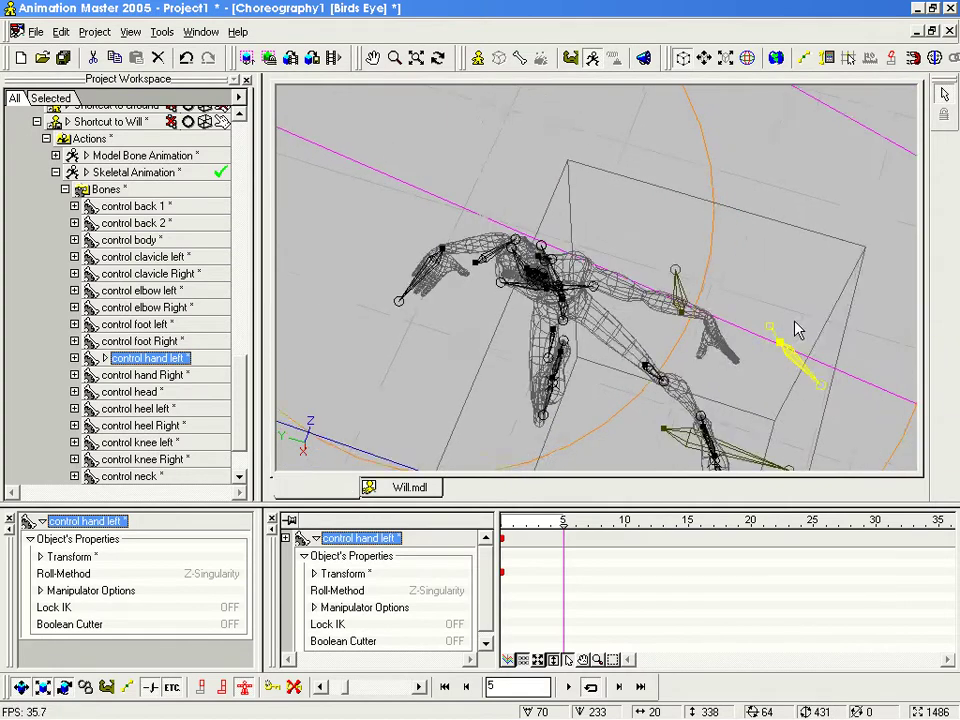
{"action": "key", "text": "t"}
{"action": "left_click_drag", "start_coordinate": [715, 290], "coordinate": [760, 320]}
{"action": "middle_click_drag", "start_coordinate": [758, 320], "coordinate": [739, 326]}
{"action": "left_click_drag", "start_coordinate": [739, 326], "coordinate": [745, 337]}
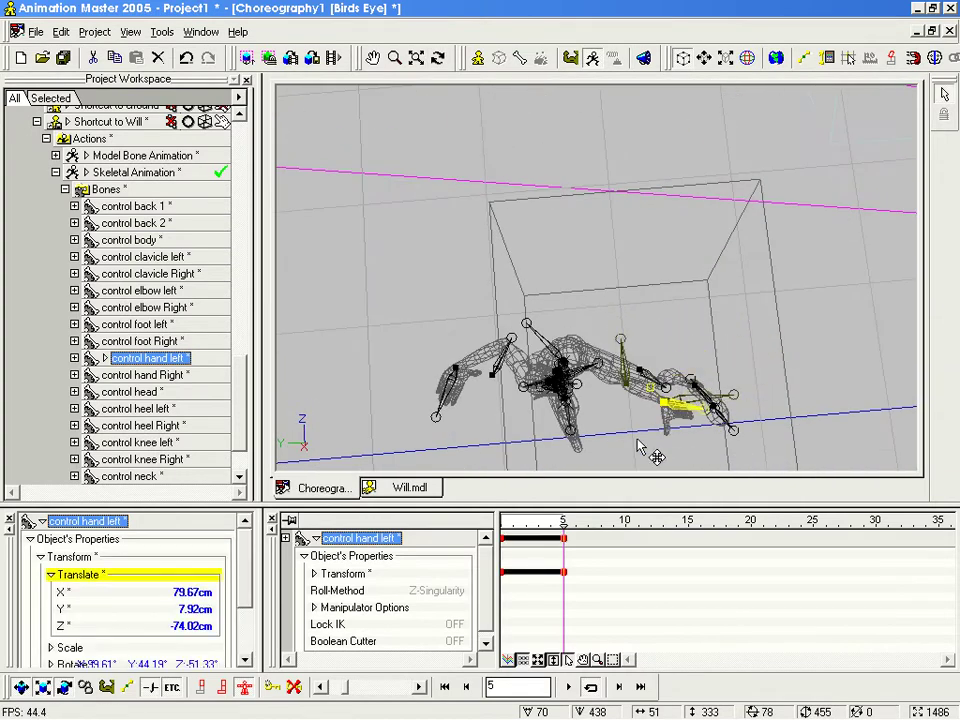
Step: Raise the control hand left bone beside the torso at frame 5, to about X 67.19 cm, Y 41.47 cm and Z -79.42 cm
{"action": "left_click_drag", "start_coordinate": [627, 427], "coordinate": [637, 347]}
{"action": "middle_click_drag", "start_coordinate": [628, 392], "coordinate": [692, 212]}
{"action": "scroll", "coordinate": [692, 212], "scroll_direction": "up", "scroll_amount": 6}
{"action": "left_click_drag", "start_coordinate": [692, 212], "coordinate": [687, 330]}
{"action": "key", "text": "t"}
{"action": "left_click_drag", "start_coordinate": [722, 293], "coordinate": [756, 250]}
{"action": "key", "text": "t"}
{"action": "left_click_drag", "start_coordinate": [756, 250], "coordinate": [632, 254]}
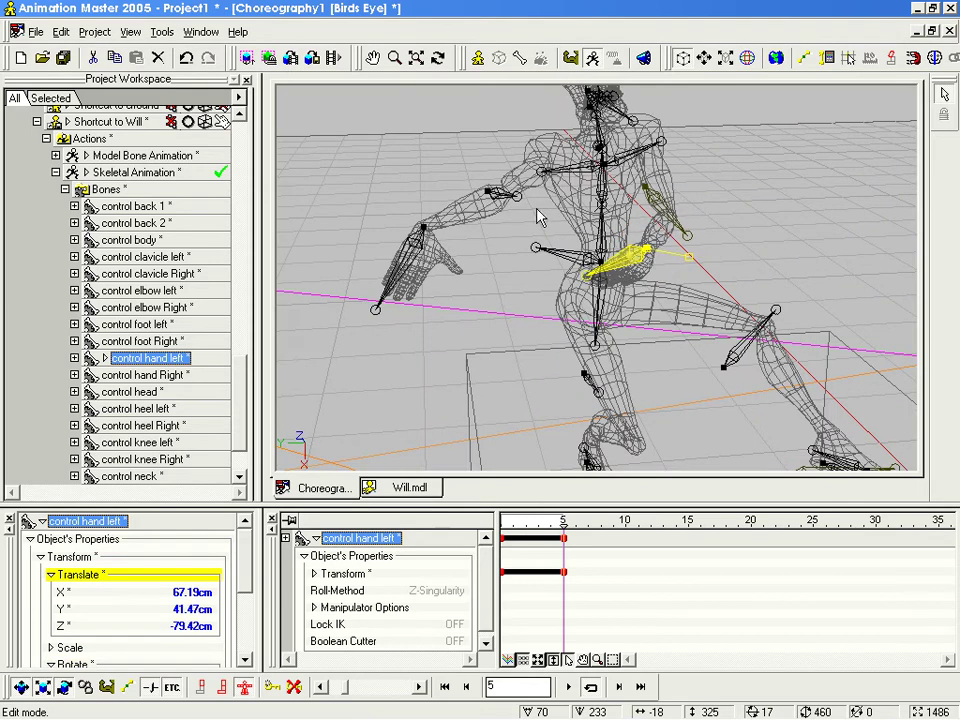
Step: Rotate the control hand left bone to about X -139.91°, Y 6.66° and Z -58.43° at frame 5
{"action": "mouse_move", "coordinate": [518, 204]}
{"action": "left_mouse_down"}
{"action": "mouse_move", "coordinate": [474, 172]}
{"action": "mouse_move", "coordinate": [510, 221]}
{"action": "mouse_move", "coordinate": [504, 200]}
{"action": "left_mouse_up"}
{"action": "key", "text": "t"}
{"action": "left_click_drag", "start_coordinate": [373, 219], "coordinate": [490, 268]}
{"action": "key", "text": "t"}
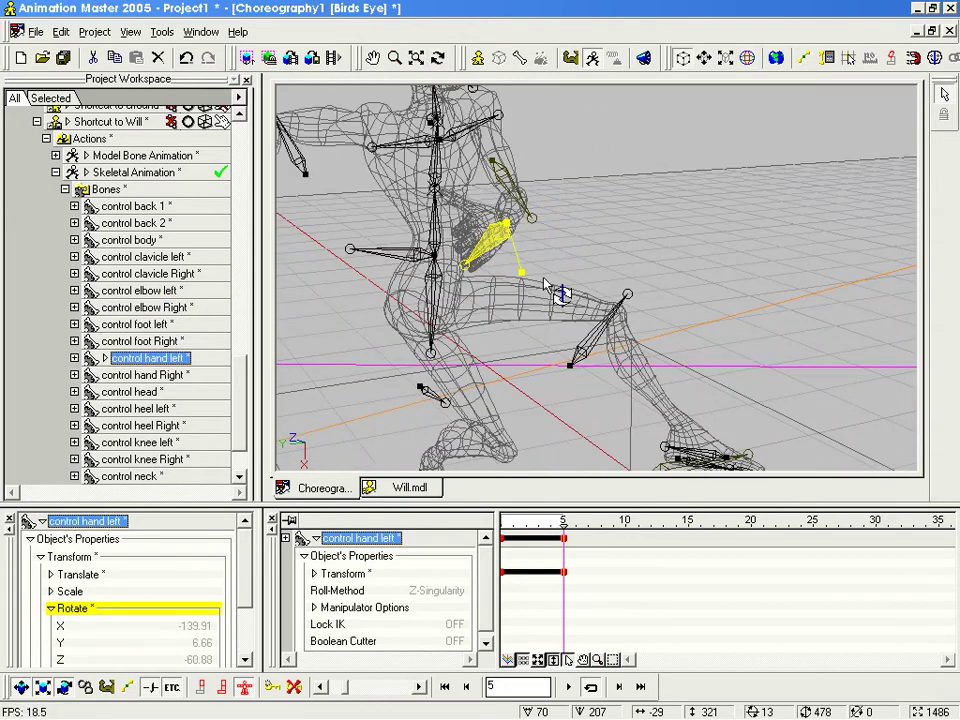
{"action": "left_click_drag", "start_coordinate": [582, 271], "coordinate": [535, 308]}
{"action": "middle_click_drag", "start_coordinate": [542, 311], "coordinate": [575, 225]}
{"action": "key", "text": "t"}
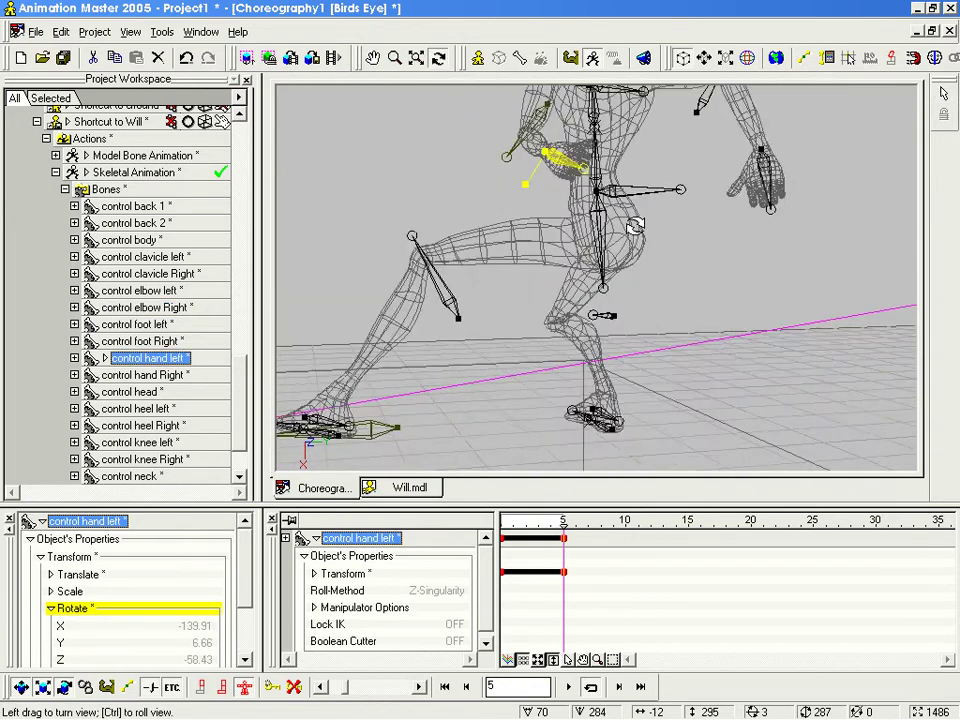
{"action": "left_click_drag", "start_coordinate": [595, 236], "coordinate": [629, 241]}
Step: Refine the spine at frame 5 from the Right view, rotating control back 2 to about X 15.13°, Y -9.21° and Z -26.72°
{"action": "key", "text": "6"}
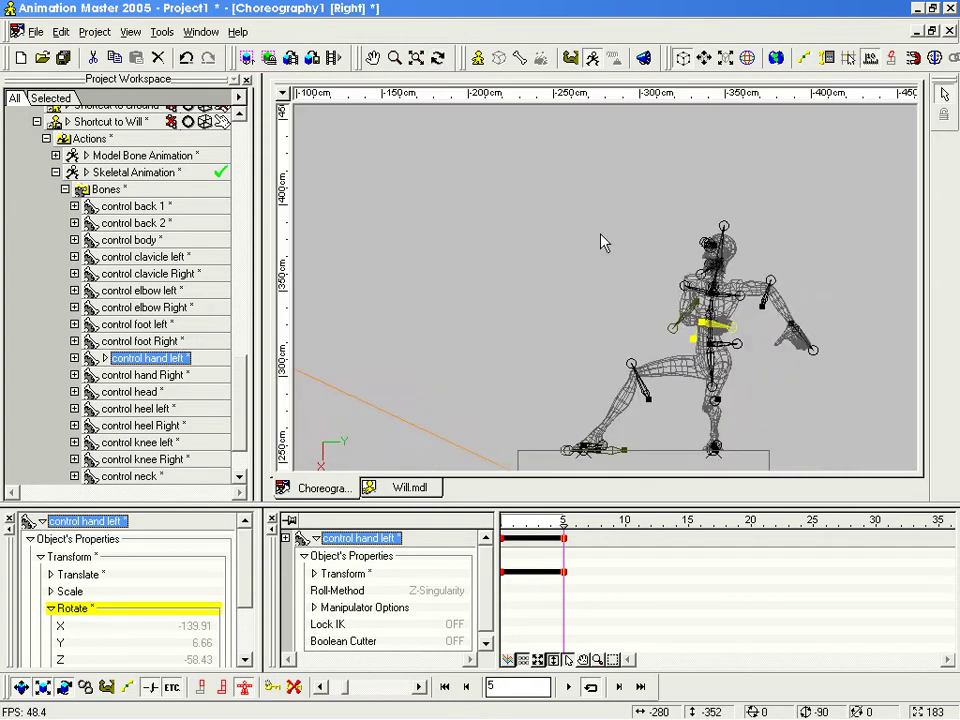
{"action": "middle_click_drag", "start_coordinate": [671, 244], "coordinate": [676, 165]}
{"action": "scroll", "coordinate": [700, 227], "scroll_direction": "up", "scroll_amount": 3}
{"action": "scroll", "coordinate": [703, 281], "scroll_direction": "up", "scroll_amount": 1}
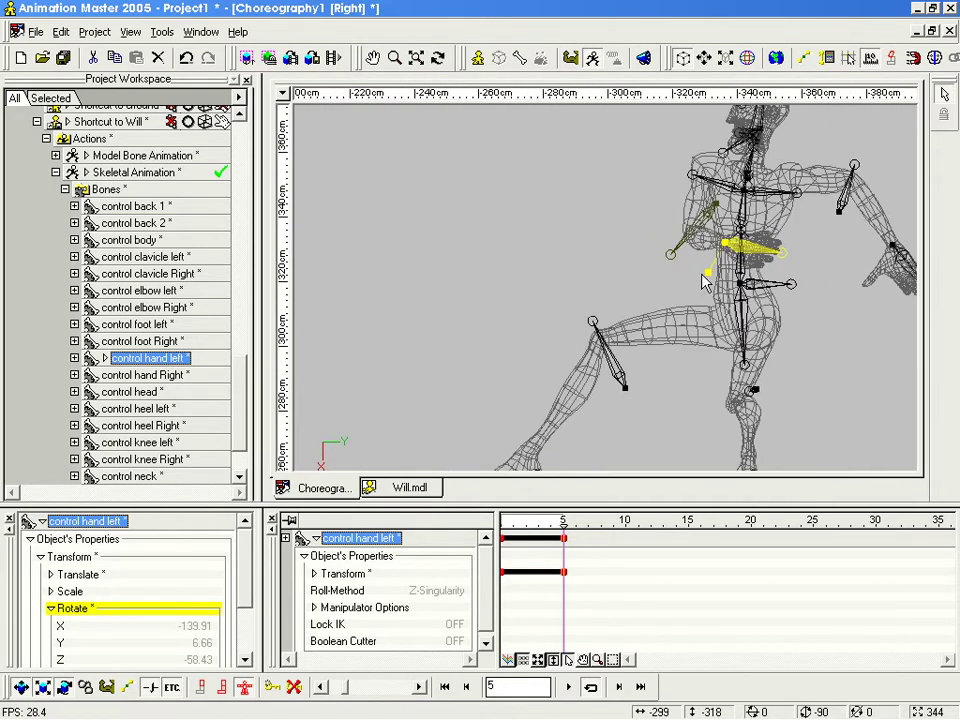
{"action": "middle_click_drag", "start_coordinate": [763, 280], "coordinate": [768, 285]}
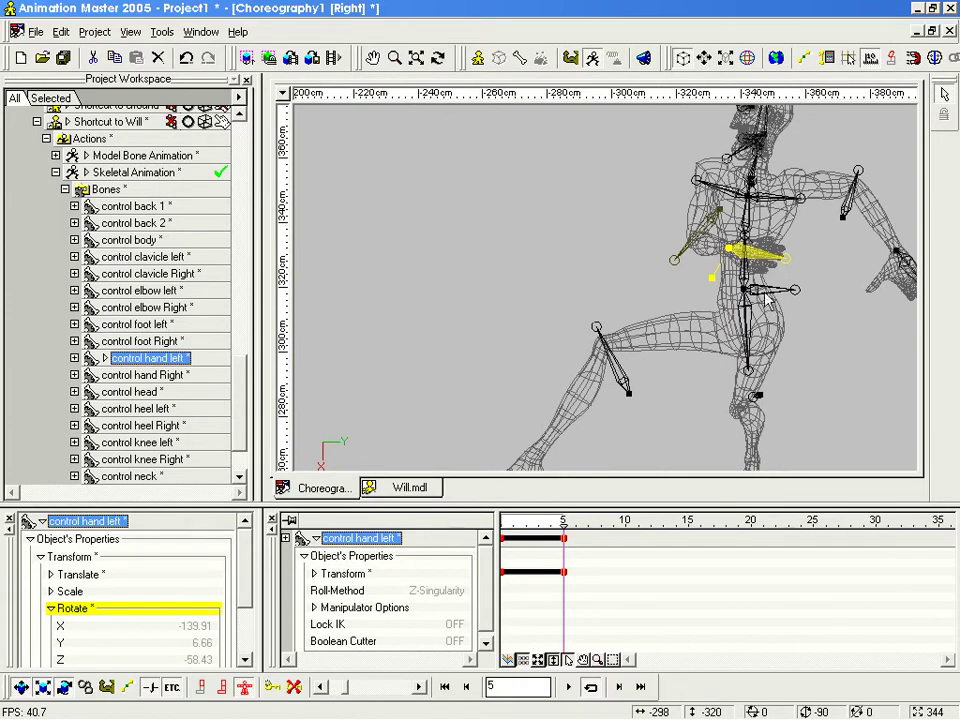
{"action": "left_click", "coordinate": [757, 288]}
{"action": "left_click_drag", "start_coordinate": [751, 290], "coordinate": [775, 292]}
{"action": "left_click", "coordinate": [762, 279]}
{"action": "left_click_drag", "start_coordinate": [762, 245], "coordinate": [903, 214]}
{"action": "left_click", "coordinate": [753, 216]}
{"action": "key", "text": "t"}
{"action": "right_click_drag", "start_coordinate": [902, 213], "coordinate": [642, 461], "text": "ctrl"}
Step: Reposition the control hand Right bone at frame 5 to adjust the arm reaching behind the body
{"action": "mouse_move", "coordinate": [567, 523]}
{"action": "left_mouse_down"}
{"action": "mouse_move", "coordinate": [506, 522]}
{"action": "mouse_move", "coordinate": [660, 515]}
{"action": "left_mouse_up"}
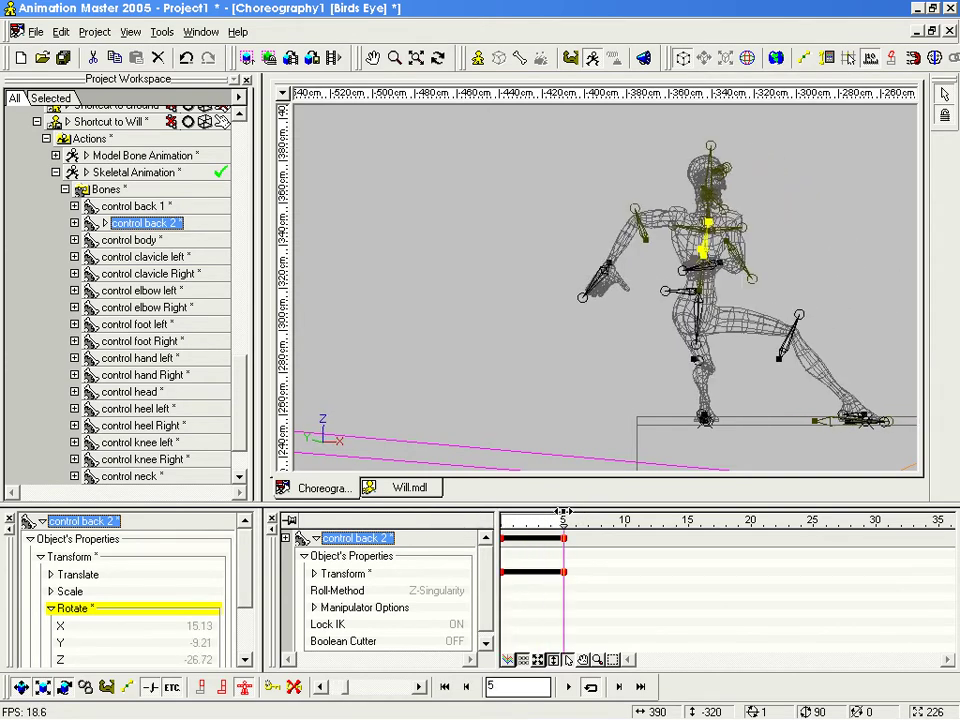
{"action": "middle_click_drag", "start_coordinate": [718, 400], "coordinate": [510, 443]}
{"action": "scroll", "coordinate": [690, 298], "scroll_direction": "up", "scroll_amount": 3}
{"action": "left_click_drag", "start_coordinate": [528, 276], "coordinate": [571, 289]}
{"action": "left_click", "coordinate": [403, 236]}
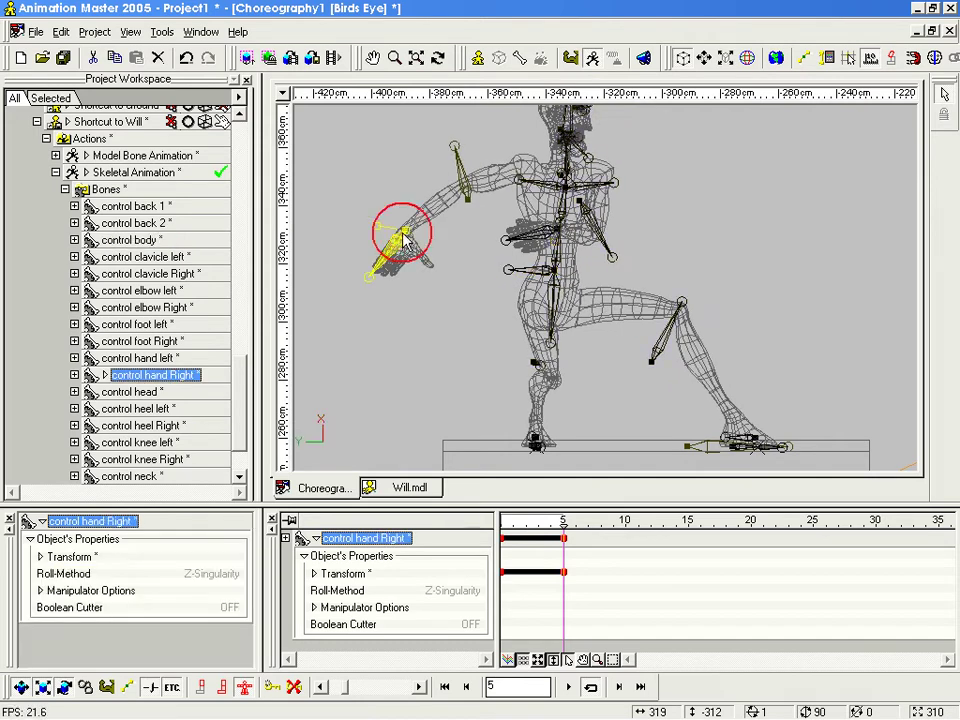
{"action": "left_click_drag", "start_coordinate": [410, 228], "coordinate": [539, 275]}
Step: Examine Will's pose at frame 5 from the Camera1 and Birds Eye views in shaded display
{"action": "key", "text": "Escape"}
{"action": "key", "text": "1"}
{"action": "left_click", "coordinate": [600, 346]}
{"action": "key", "text": "t"}
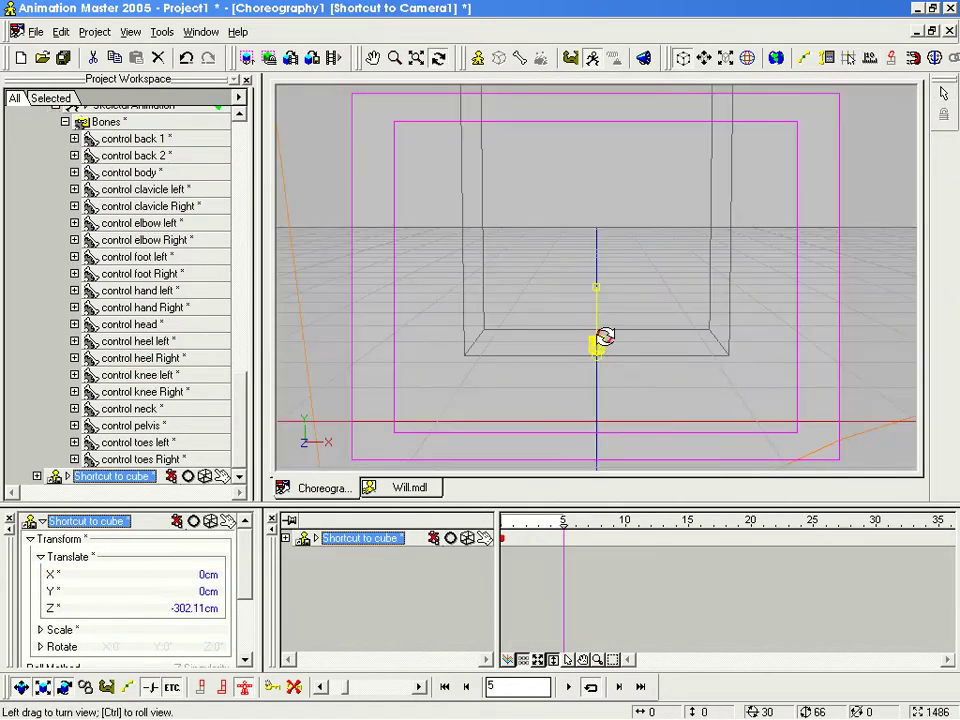
{"action": "left_click_drag", "start_coordinate": [603, 338], "coordinate": [650, 344]}
{"action": "key", "text": "Escape"}
{"action": "key", "text": "m"}
{"action": "left_click_drag", "start_coordinate": [657, 270], "coordinate": [633, 452]}
{"action": "key", "text": "Escape"}
{"action": "key", "text": "t"}
{"action": "left_click_drag", "start_coordinate": [605, 294], "coordinate": [617, 326]}
{"action": "key", "text": "t"}
{"action": "key", "text": "m"}
{"action": "scroll", "coordinate": [617, 322], "scroll_direction": "up", "scroll_amount": 4}
{"action": "key", "text": "m"}
{"action": "left_click_drag", "start_coordinate": [655, 285], "coordinate": [676, 360]}
{"action": "key", "text": "t"}
{"action": "left_click", "coordinate": [628, 315]}
{"action": "key", "text": "t"}
{"action": "mouse_move", "coordinate": [630, 330]}
{"action": "left_mouse_down"}
{"action": "mouse_move", "coordinate": [680, 358]}
{"action": "mouse_move", "coordinate": [705, 328]}
{"action": "mouse_move", "coordinate": [681, 318]}
{"action": "mouse_move", "coordinate": [669, 429]}
{"action": "mouse_move", "coordinate": [626, 321]}
{"action": "mouse_move", "coordinate": [597, 310]}
{"action": "mouse_move", "coordinate": [591, 272]}
{"action": "mouse_move", "coordinate": [628, 268]}
{"action": "mouse_move", "coordinate": [621, 294]}
{"action": "mouse_move", "coordinate": [643, 285]}
{"action": "mouse_move", "coordinate": [628, 261]}
{"action": "mouse_move", "coordinate": [622, 362]}
{"action": "mouse_move", "coordinate": [604, 336]}
{"action": "mouse_move", "coordinate": [606, 379]}
{"action": "mouse_move", "coordinate": [679, 330]}
{"action": "mouse_move", "coordinate": [746, 330]}
{"action": "mouse_move", "coordinate": [720, 388]}
{"action": "mouse_move", "coordinate": [729, 339]}
{"action": "mouse_move", "coordinate": [734, 352]}
{"action": "mouse_move", "coordinate": [789, 339]}
{"action": "mouse_move", "coordinate": [632, 346]}
{"action": "mouse_move", "coordinate": [701, 371]}
{"action": "left_mouse_up"}
{"action": "key", "text": "m"}
{"action": "key", "text": "t"}
{"action": "key", "text": "0"}
{"action": "key", "text": "t"}
Step: Key all of Will's bones in their current frame 5 pose at frame 10
{"action": "mouse_move", "coordinate": [565, 522]}
{"action": "left_mouse_down"}
{"action": "mouse_move", "coordinate": [483, 519]}
{"action": "mouse_move", "coordinate": [589, 521]}
{"action": "left_mouse_up"}
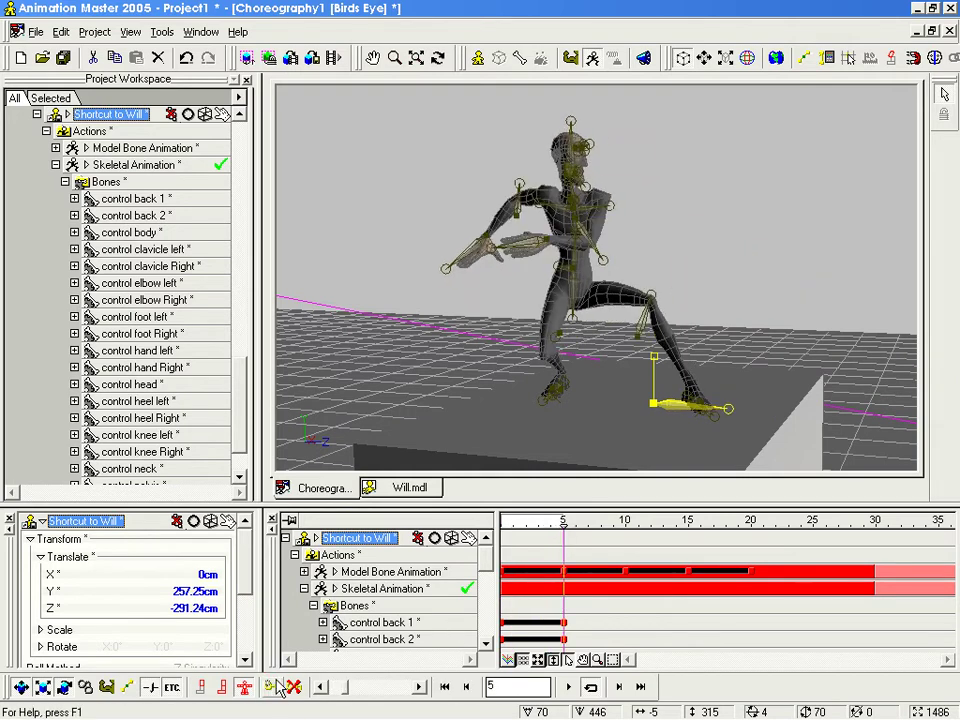
{"action": "left_click_drag", "start_coordinate": [508, 524], "coordinate": [564, 524]}
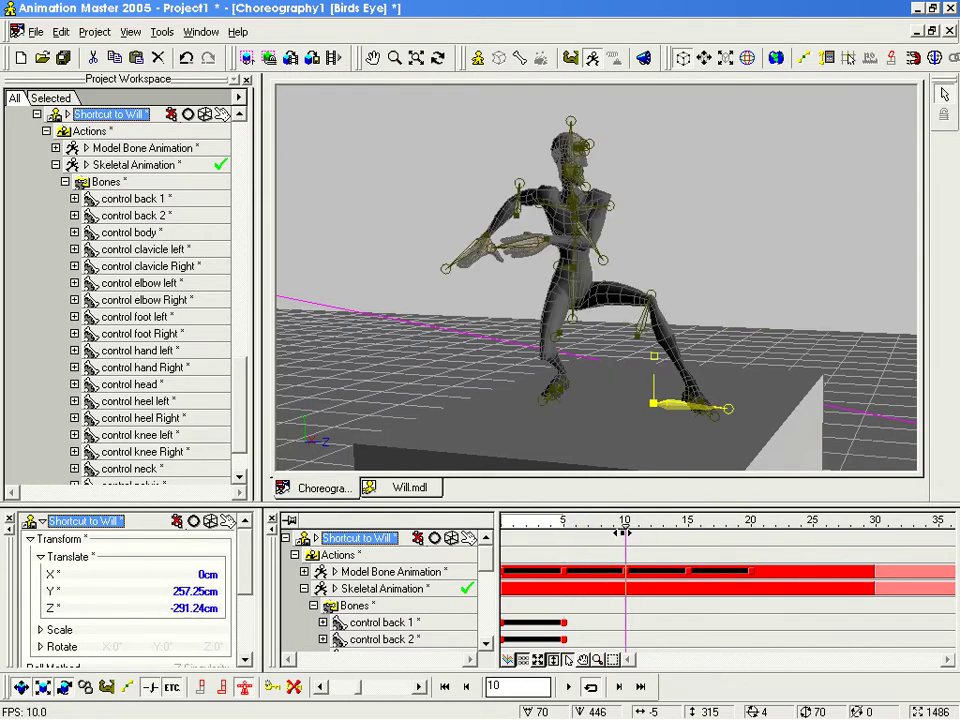
{"action": "mouse_move", "coordinate": [625, 530]}
{"action": "left_mouse_down"}
{"action": "mouse_move", "coordinate": [505, 538]}
{"action": "mouse_move", "coordinate": [650, 543]}
{"action": "mouse_move", "coordinate": [625, 543]}
{"action": "left_mouse_up"}
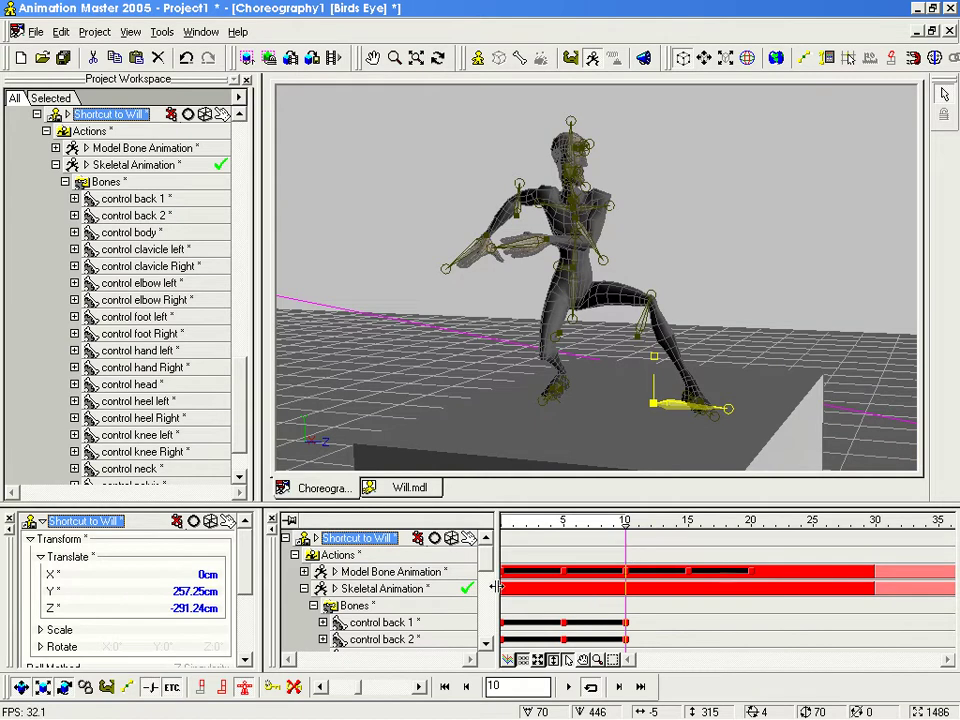
Step: Examine the keyframes of the Model Bone Animation and Skeletal Animation actions in the timeline
{"action": "left_click", "coordinate": [304, 571]}
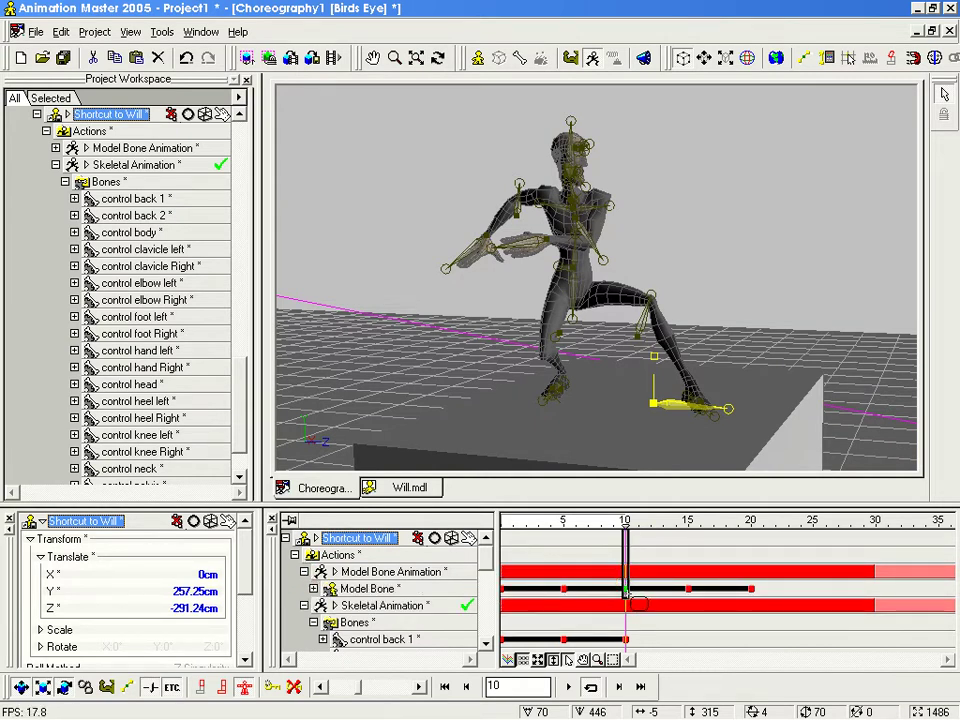
{"action": "mouse_move", "coordinate": [625, 538]}
{"action": "left_mouse_down"}
{"action": "mouse_move", "coordinate": [527, 538]}
{"action": "mouse_move", "coordinate": [624, 538]}
{"action": "left_mouse_up"}
{"action": "left_click", "coordinate": [322, 606]}
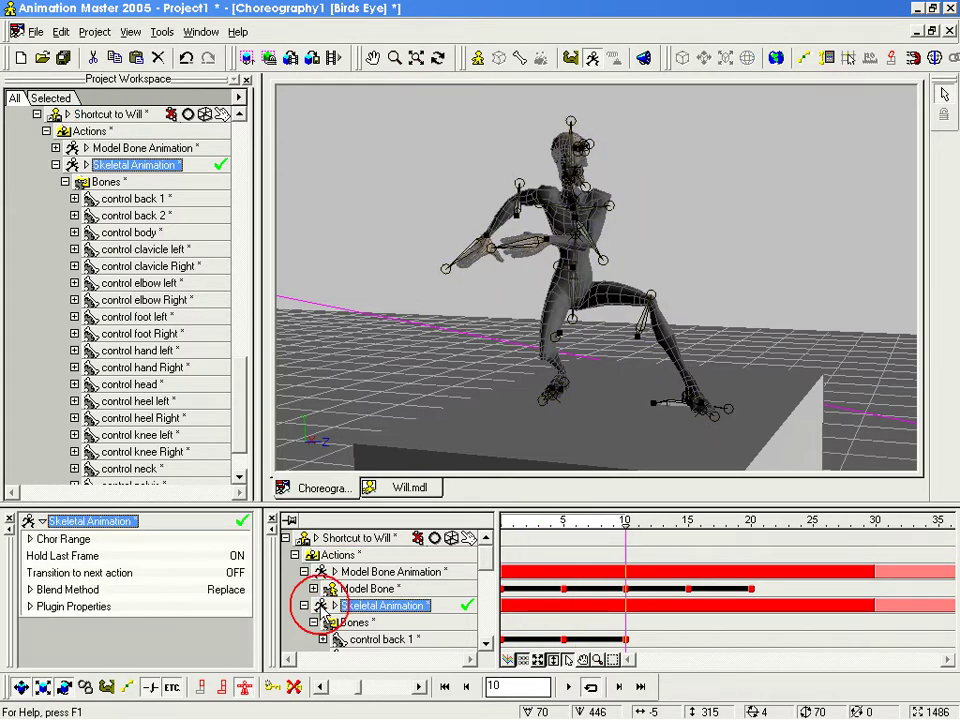
{"action": "left_click", "coordinate": [306, 607]}
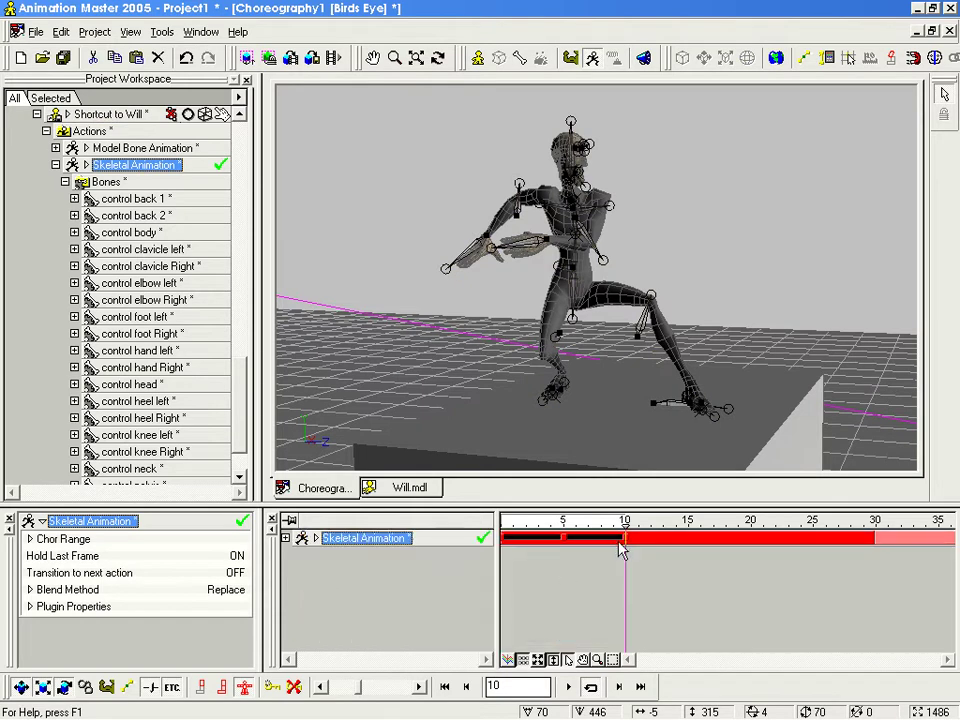
{"action": "left_click", "coordinate": [286, 538]}
{"action": "left_click", "coordinate": [295, 555]}
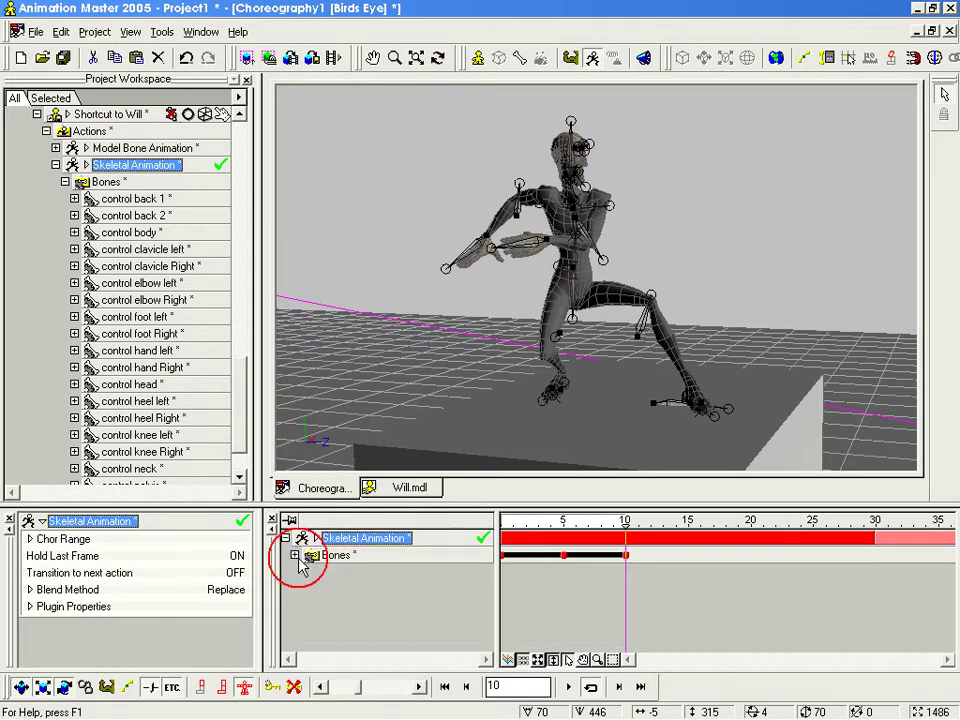
{"action": "mouse_move", "coordinate": [516, 527]}
{"action": "left_mouse_down"}
{"action": "mouse_move", "coordinate": [675, 539]}
{"action": "mouse_move", "coordinate": [625, 539]}
{"action": "left_mouse_up"}
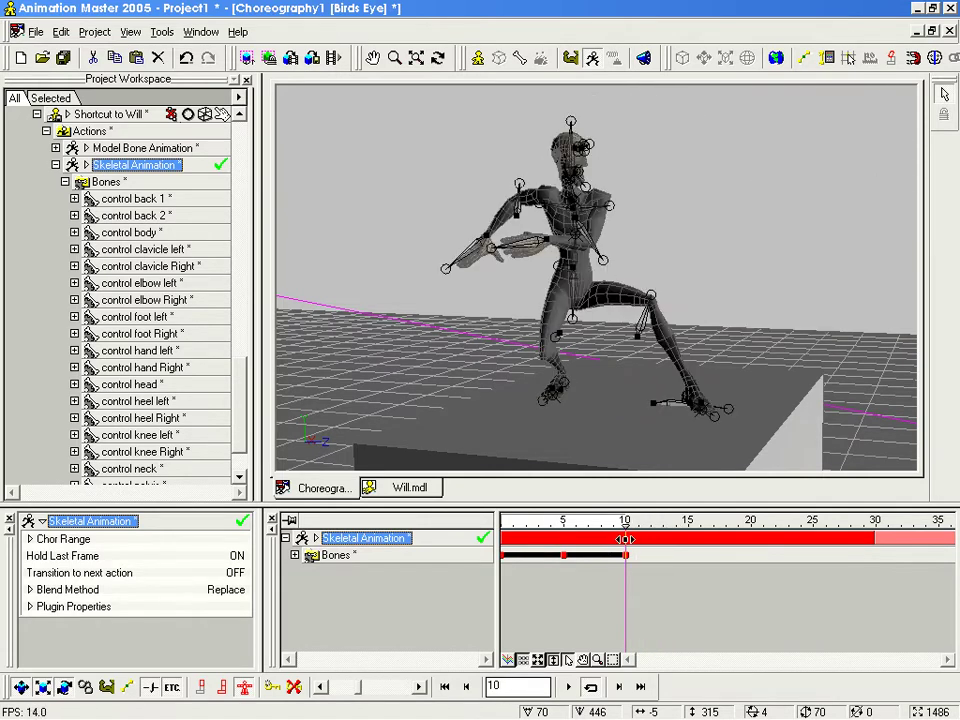
Step: Move the control body bone at frame 10 to about X -16.76 cm, Y 1.59 cm and Z -56.1 cm
{"action": "key", "text": "t"}
{"action": "left_click_drag", "start_coordinate": [638, 388], "coordinate": [698, 376]}
{"action": "key", "text": "m"}
{"action": "left_click_drag", "start_coordinate": [698, 345], "coordinate": [585, 428]}
{"action": "key", "text": "t"}
{"action": "left_click_drag", "start_coordinate": [642, 428], "coordinate": [722, 328]}
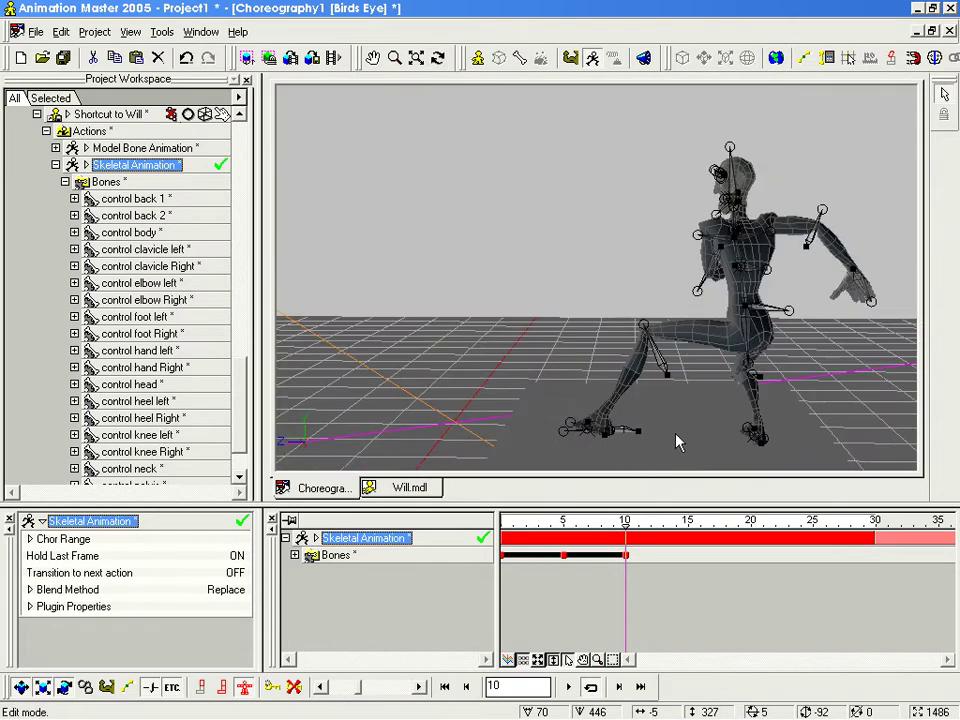
{"action": "left_click", "coordinate": [760, 312]}
{"action": "key", "text": "KP_6"}
{"action": "scroll", "coordinate": [677, 303], "scroll_direction": "down", "scroll_amount": 1}
{"action": "scroll", "coordinate": [676, 303], "scroll_direction": "down", "scroll_amount": 2}
{"action": "left_click_drag", "start_coordinate": [686, 309], "coordinate": [500, 212]}
Step: Rotate the control body bone at frame 10 to turn Will's hips
{"action": "middle_click_drag", "start_coordinate": [616, 276], "coordinate": [640, 310]}
{"action": "scroll", "coordinate": [640, 312], "scroll_direction": "up", "scroll_amount": 3}
{"action": "key", "text": "t"}
{"action": "left_click_drag", "start_coordinate": [640, 314], "coordinate": [522, 205]}
{"action": "key", "text": "r"}
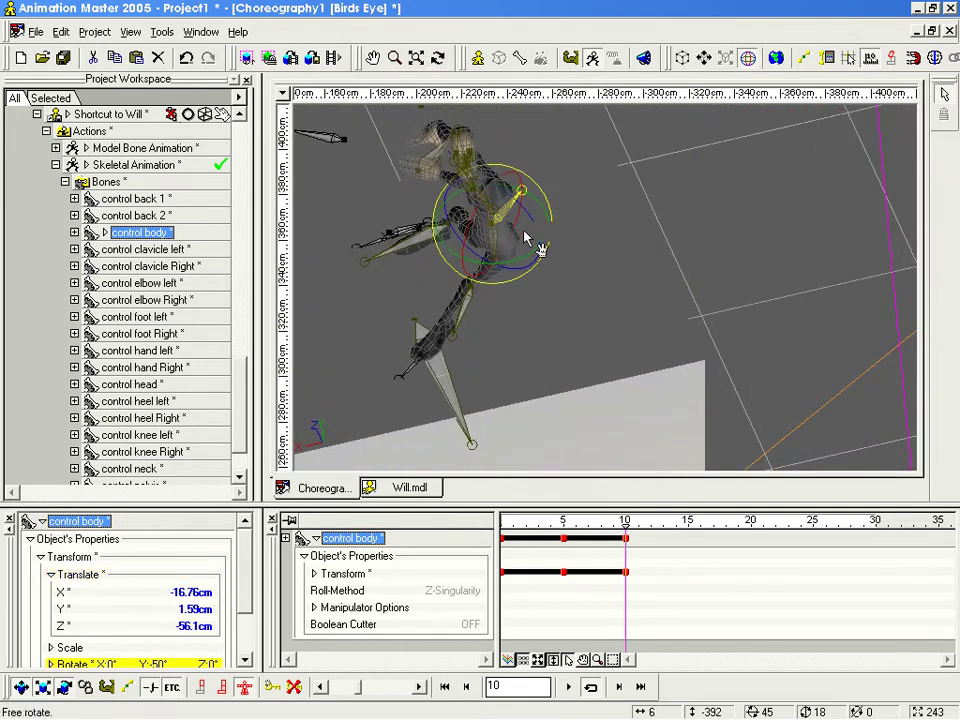
{"action": "left_click_drag", "start_coordinate": [520, 265], "coordinate": [577, 257]}
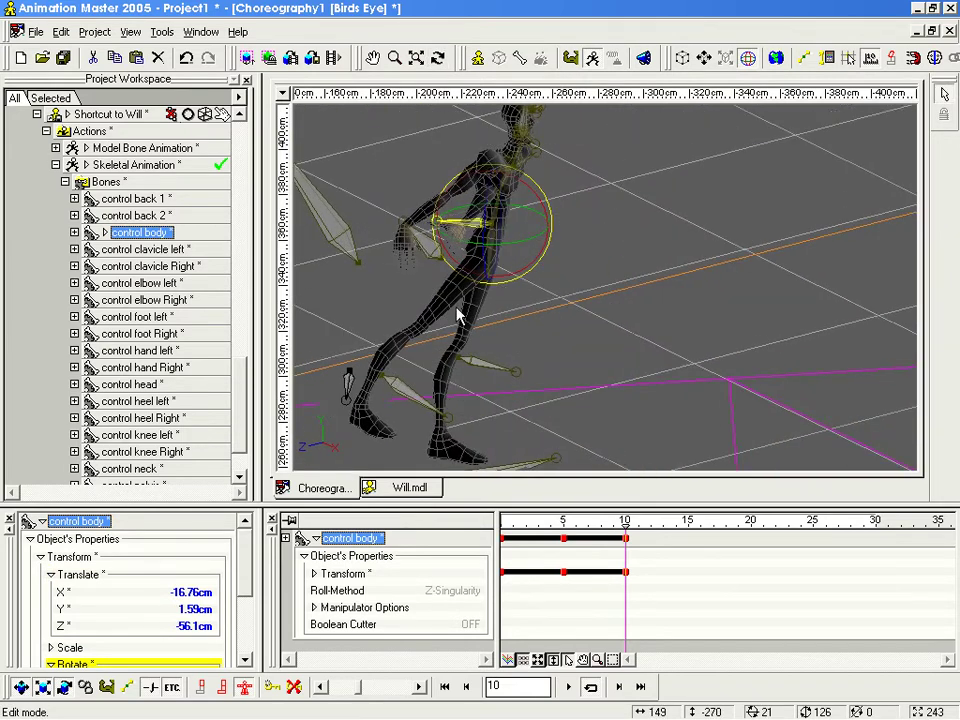
Step: Lift the control foot Right bone at frame 10 to about X 2.66 cm, Y 51.77 cm and Z 63.18 cm
{"action": "left_click_drag", "start_coordinate": [407, 376], "coordinate": [576, 272]}
{"action": "left_click", "coordinate": [380, 420]}
{"action": "key", "text": "t"}
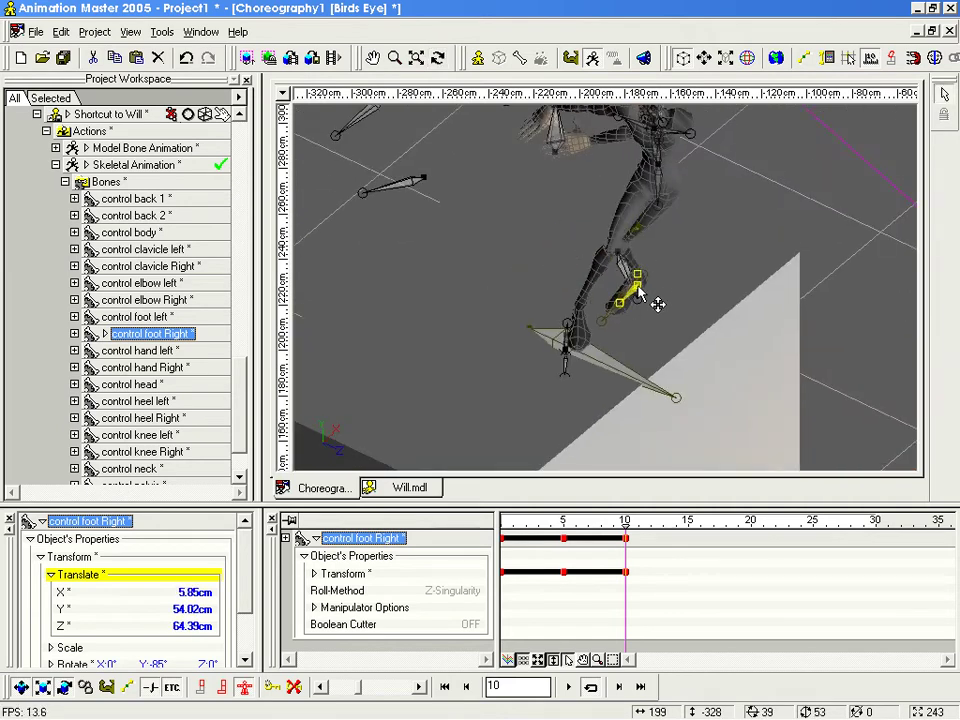
{"action": "left_click_drag", "start_coordinate": [632, 293], "coordinate": [631, 294]}
{"action": "key", "text": "t"}
{"action": "mouse_move", "coordinate": [631, 296]}
{"action": "left_mouse_down"}
{"action": "mouse_move", "coordinate": [628, 315]}
{"action": "mouse_move", "coordinate": [428, 288]}
{"action": "mouse_move", "coordinate": [625, 294]}
{"action": "left_mouse_up"}
{"action": "key", "text": "r"}
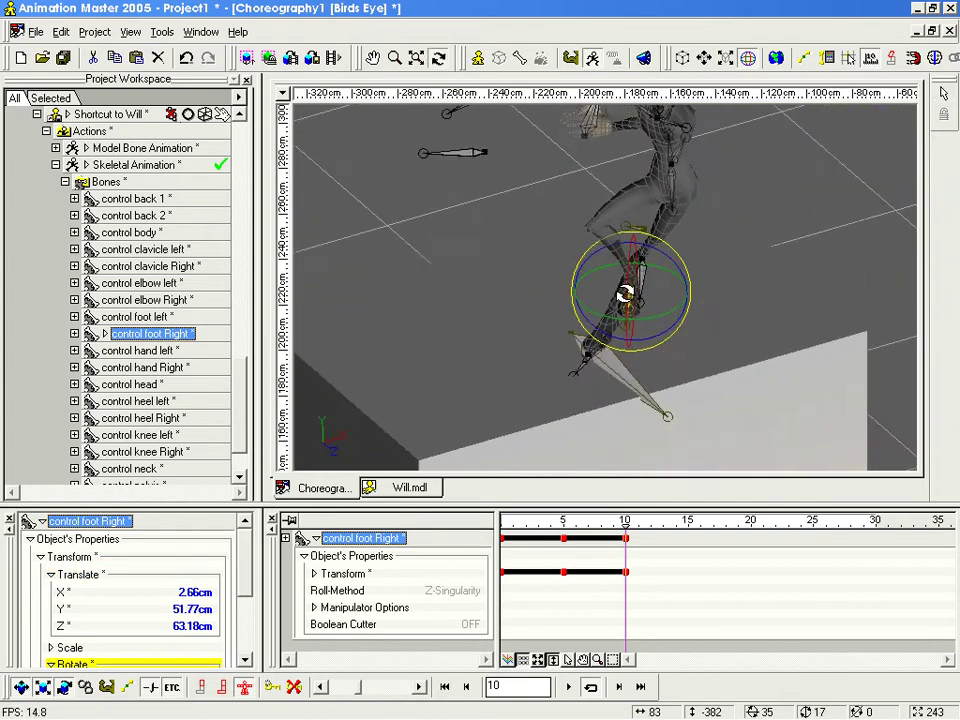
{"action": "left_click_drag", "start_coordinate": [512, 216], "coordinate": [564, 245]}
Step: Turn the control knee Right bone and rotate control toes Right to about X -22.77°, Y -4.69° and Z -0.94° at frame 10
{"action": "left_click", "coordinate": [630, 222]}
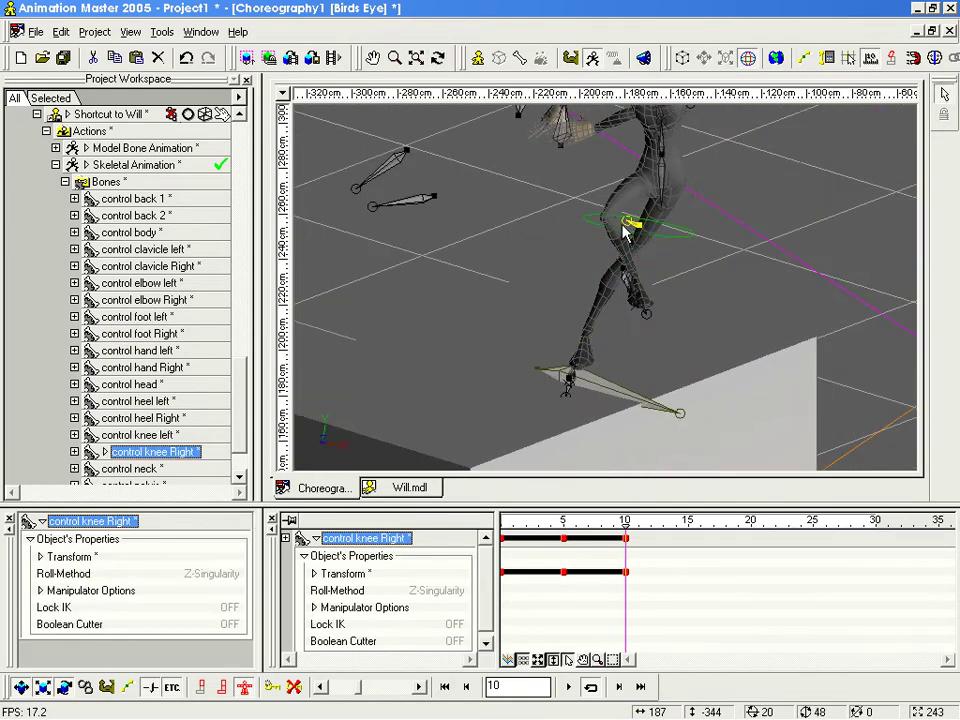
{"action": "left_click_drag", "start_coordinate": [664, 231], "coordinate": [561, 255]}
{"action": "left_click", "coordinate": [627, 290]}
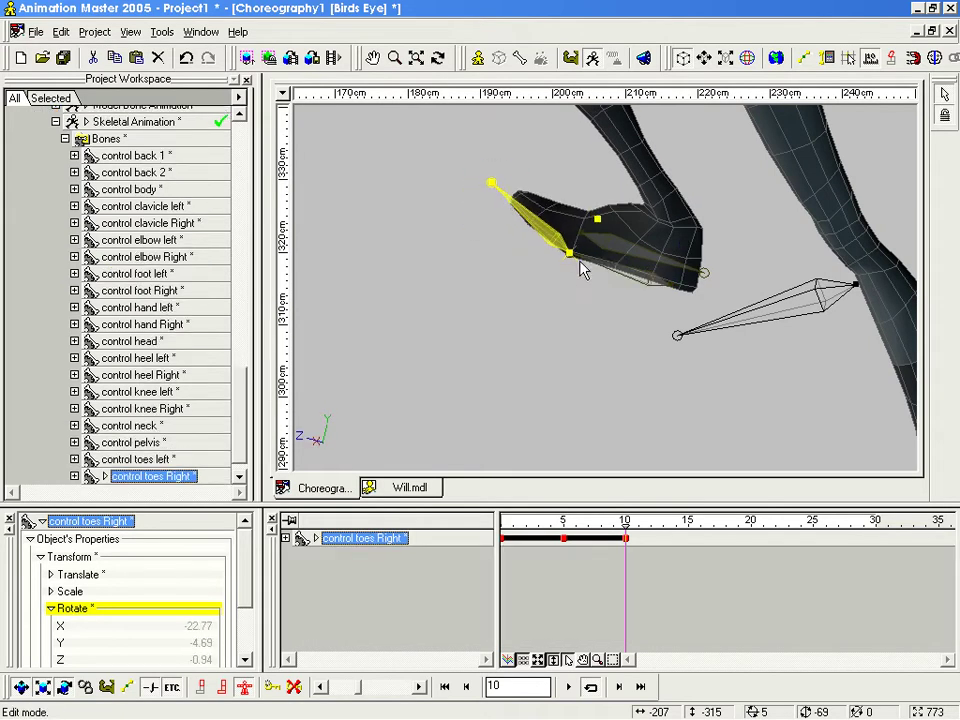
{"action": "scroll", "coordinate": [600, 278], "scroll_direction": "down", "scroll_amount": 5}
{"action": "key", "text": "t"}
{"action": "left_click_drag", "start_coordinate": [615, 302], "coordinate": [700, 306]}
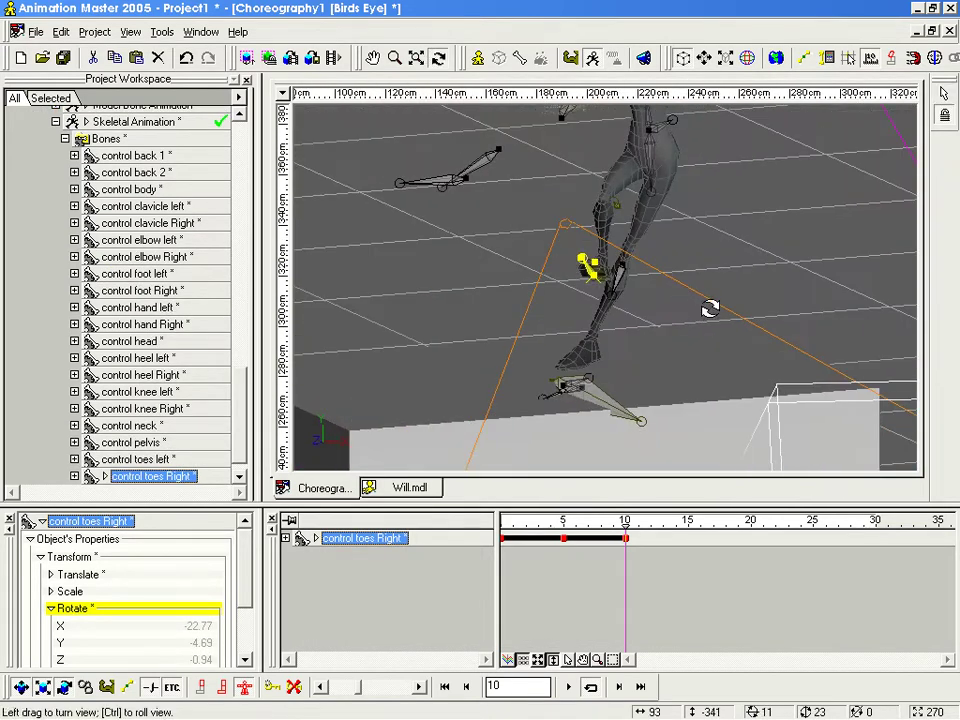
Step: Shift the control foot Right bone sideways at frame 10 to refine the raised right leg
{"action": "middle_click_drag", "start_coordinate": [709, 304], "coordinate": [564, 306]}
{"action": "scroll", "coordinate": [564, 306], "scroll_direction": "up", "scroll_amount": 2}
{"action": "key", "text": "t"}
{"action": "left_click_drag", "start_coordinate": [564, 306], "coordinate": [507, 302]}
{"action": "middle_click_drag", "start_coordinate": [510, 225], "coordinate": [512, 68]}
{"action": "scroll", "coordinate": [529, 272], "scroll_direction": "up", "scroll_amount": 3}
{"action": "left_click_drag", "start_coordinate": [521, 301], "coordinate": [491, 229]}
{"action": "scroll", "coordinate": [510, 250], "scroll_direction": "down", "scroll_amount": 4}
{"action": "middle_click_drag", "start_coordinate": [527, 272], "coordinate": [530, 350]}
{"action": "scroll", "coordinate": [540, 320], "scroll_direction": "down", "scroll_amount": 1}
{"action": "key", "text": "t"}
{"action": "left_click_drag", "start_coordinate": [559, 266], "coordinate": [520, 260]}
{"action": "left_click_drag", "start_coordinate": [493, 122], "coordinate": [452, 134]}
{"action": "left_click", "coordinate": [425, 268]}
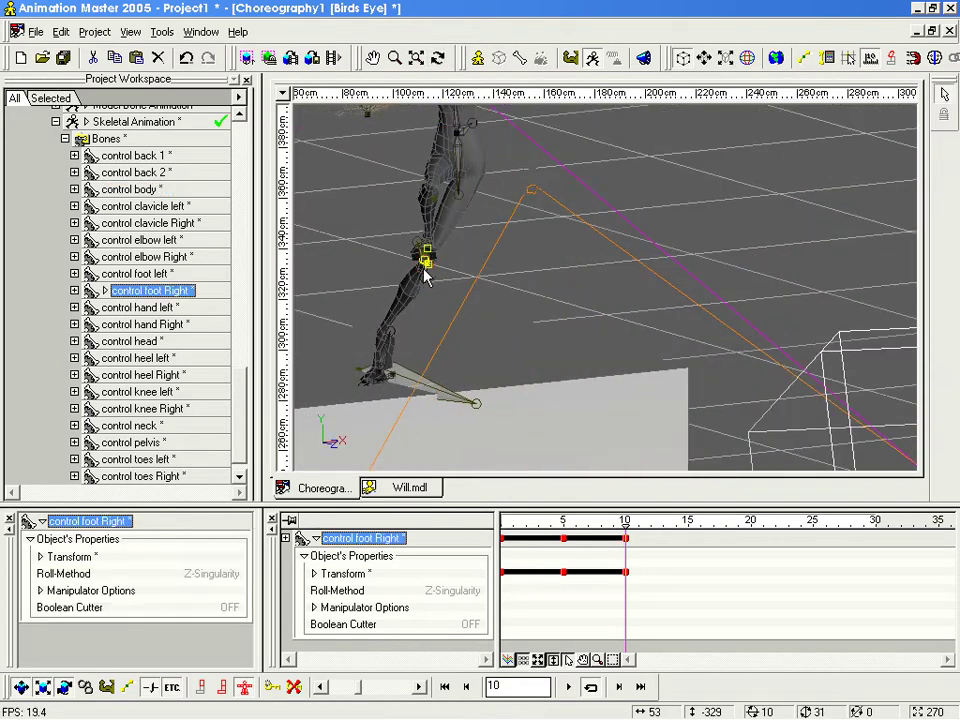
{"action": "left_click_drag", "start_coordinate": [428, 266], "coordinate": [406, 266]}
Step: Move the control body bone over the supporting leg at about X 10.58 cm, Y -1.08 cm and Z -49.54 cm
{"action": "left_click_drag", "start_coordinate": [466, 251], "coordinate": [478, 200]}
{"action": "left_click", "coordinate": [430, 196]}
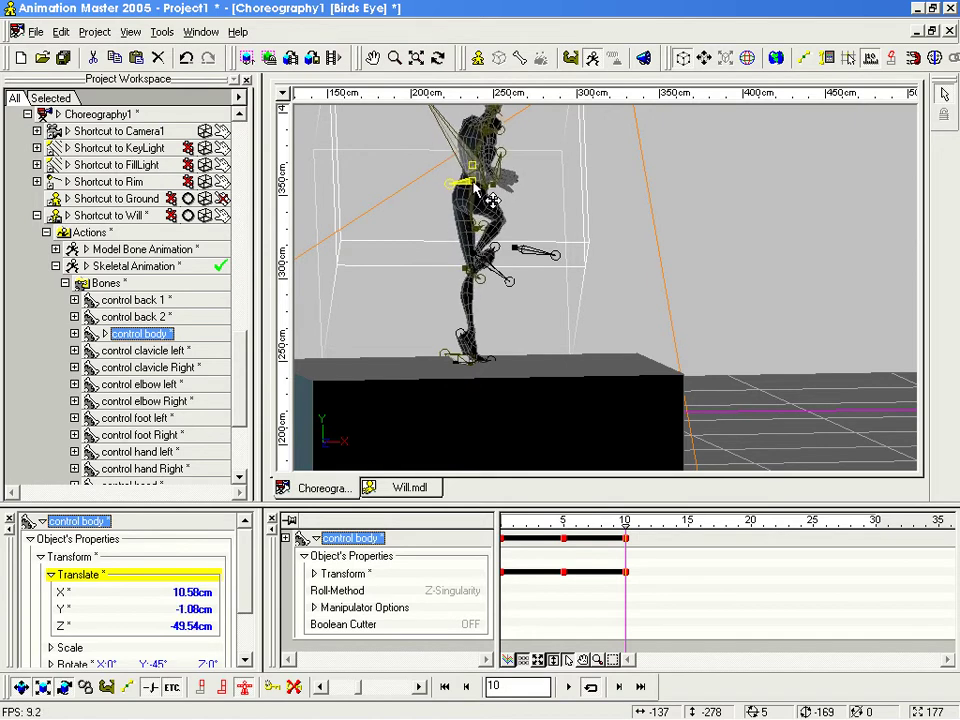
Step: Examine the raised right foot around the control heel Right bone, then return to the Birds Eye perspective
{"action": "left_click", "coordinate": [503, 272]}
{"action": "scroll", "coordinate": [472, 270], "scroll_direction": "up", "scroll_amount": 2}
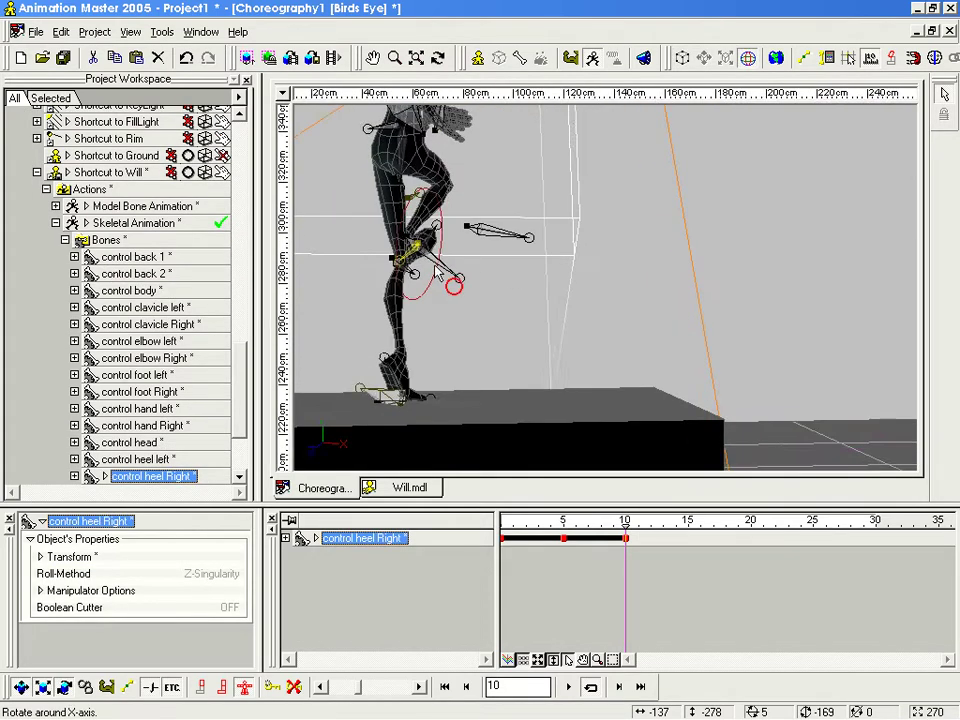
{"action": "middle_click_drag", "start_coordinate": [409, 262], "coordinate": [649, 279]}
{"action": "scroll", "coordinate": [620, 300], "scroll_direction": "up", "scroll_amount": 1}
{"action": "left_click", "coordinate": [564, 336]}
{"action": "left_click", "coordinate": [528, 239]}
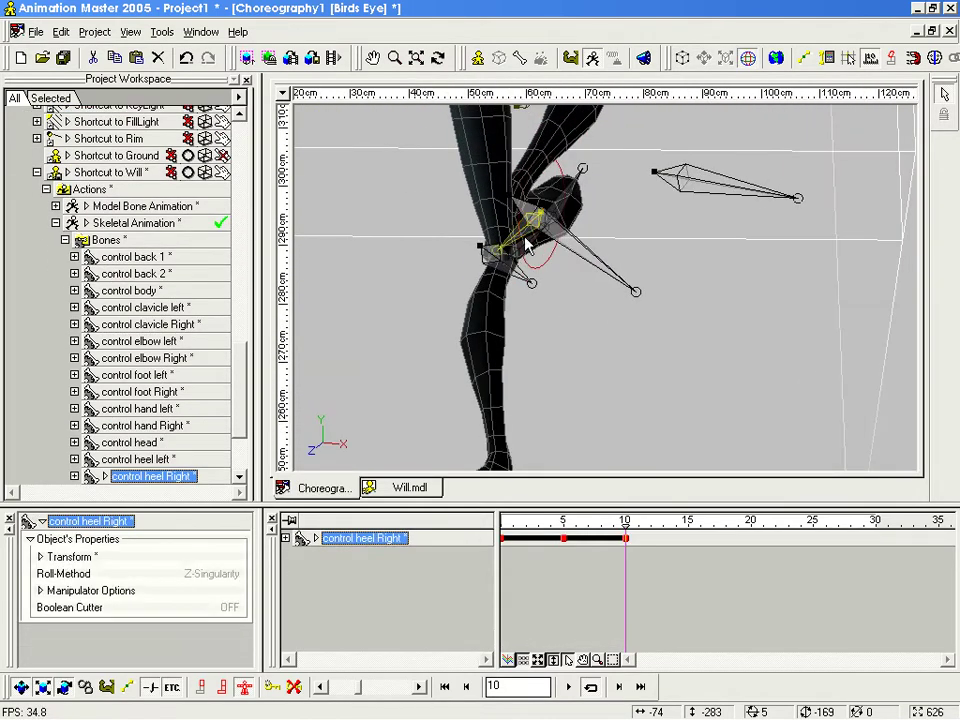
{"action": "left_click", "coordinate": [530, 240]}
{"action": "left_click_drag", "start_coordinate": [527, 265], "coordinate": [564, 272]}
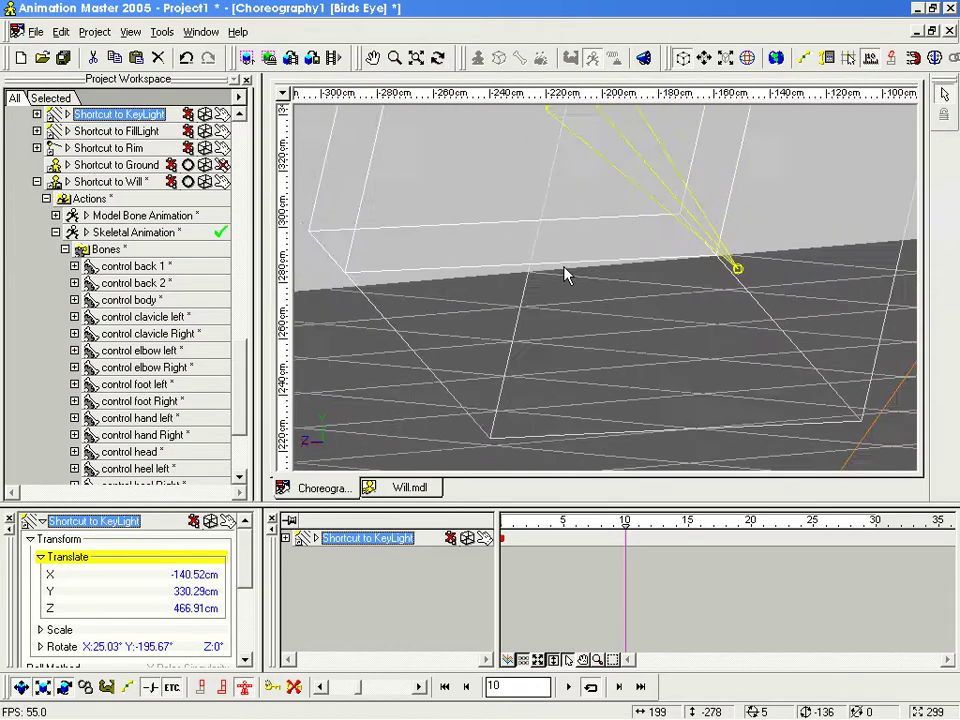
{"action": "key", "text": "0"}
{"action": "left_click", "coordinate": [539, 244]}
{"action": "key", "text": "t"}
{"action": "left_click_drag", "start_coordinate": [692, 244], "coordinate": [690, 194]}
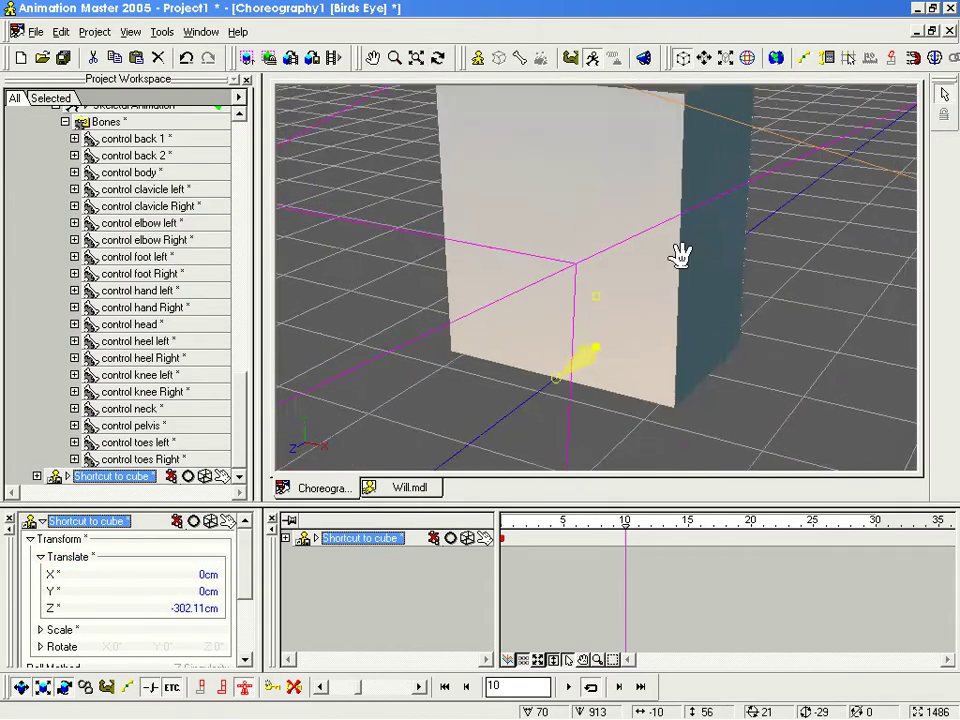
Step: Rotate the control knee Right bone at frame 10 to about Y 5°
{"action": "middle_click_drag", "start_coordinate": [682, 216], "coordinate": [654, 405]}
{"action": "scroll", "coordinate": [654, 312], "scroll_direction": "up", "scroll_amount": 2}
{"action": "middle_click_drag", "start_coordinate": [670, 268], "coordinate": [707, 255]}
{"action": "scroll", "coordinate": [707, 255], "scroll_direction": "up", "scroll_amount": 2}
{"action": "left_click", "coordinate": [662, 271]}
{"action": "key", "text": "t"}
{"action": "left_click_drag", "start_coordinate": [662, 272], "coordinate": [720, 308]}
{"action": "left_click", "coordinate": [736, 263]}
{"action": "key", "text": "t"}
{"action": "left_click", "coordinate": [737, 265]}
{"action": "left_click_drag", "start_coordinate": [738, 266], "coordinate": [673, 249]}
{"action": "key", "text": "t"}
{"action": "left_click_drag", "start_coordinate": [676, 251], "coordinate": [677, 281]}
{"action": "key", "text": "r"}
{"action": "left_click", "coordinate": [670, 296]}
{"action": "key", "text": "t"}
{"action": "scroll", "coordinate": [629, 296], "scroll_direction": "down", "scroll_amount": 2}
{"action": "key", "text": "m"}
{"action": "scroll", "coordinate": [644, 320], "scroll_direction": "up", "scroll_amount": 3}
{"action": "key", "text": "t"}
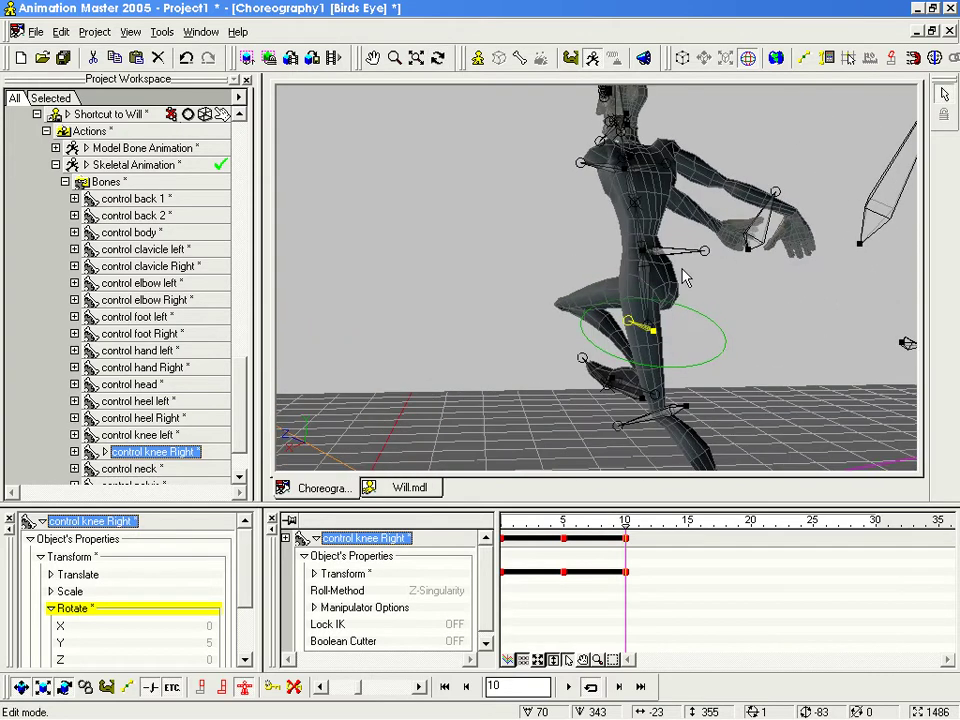
Step: Roll the control back 1 bone at frame 10 to about X 19.44°, Y -0.91° and Z 54.19°
{"action": "left_click_drag", "start_coordinate": [728, 243], "coordinate": [672, 290]}
{"action": "key", "text": "Escape"}
{"action": "left_click", "coordinate": [626, 262]}
{"action": "scroll", "coordinate": [620, 291], "scroll_direction": "up", "scroll_amount": 1}
{"action": "scroll", "coordinate": [620, 291], "scroll_direction": "down", "scroll_amount": 1}
{"action": "key", "text": "Escape"}
{"action": "key", "text": "t"}
{"action": "left_click_drag", "start_coordinate": [604, 281], "coordinate": [645, 283]}
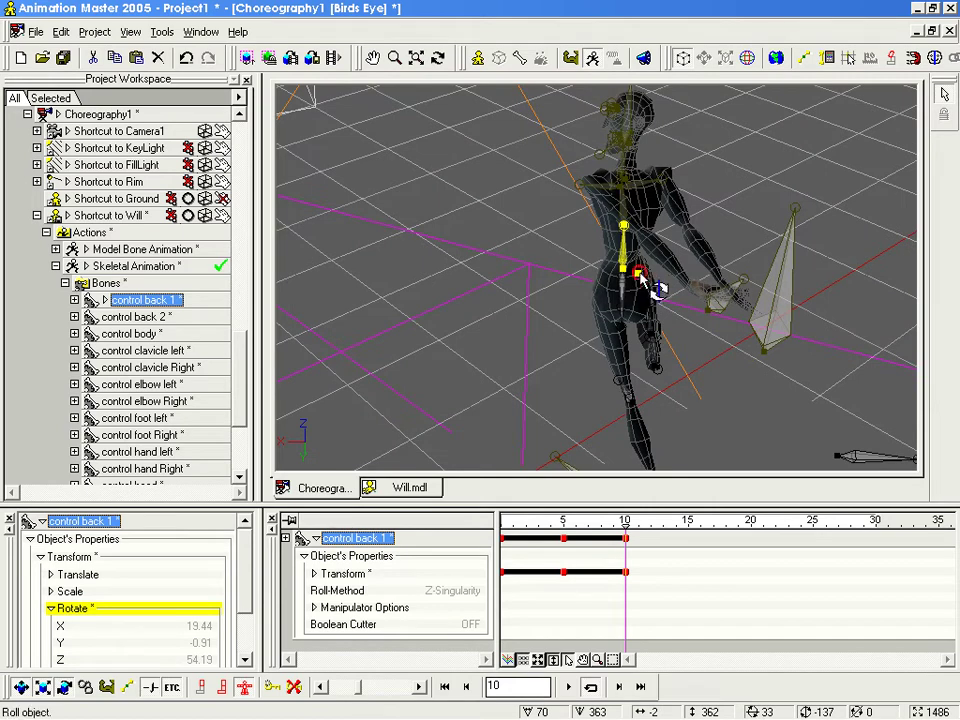
Step: Twist the control back 2 bone at frame 10 to a roll of about Z 0.02° and adjust its tilt in wireframe display
{"action": "left_click", "coordinate": [627, 226]}
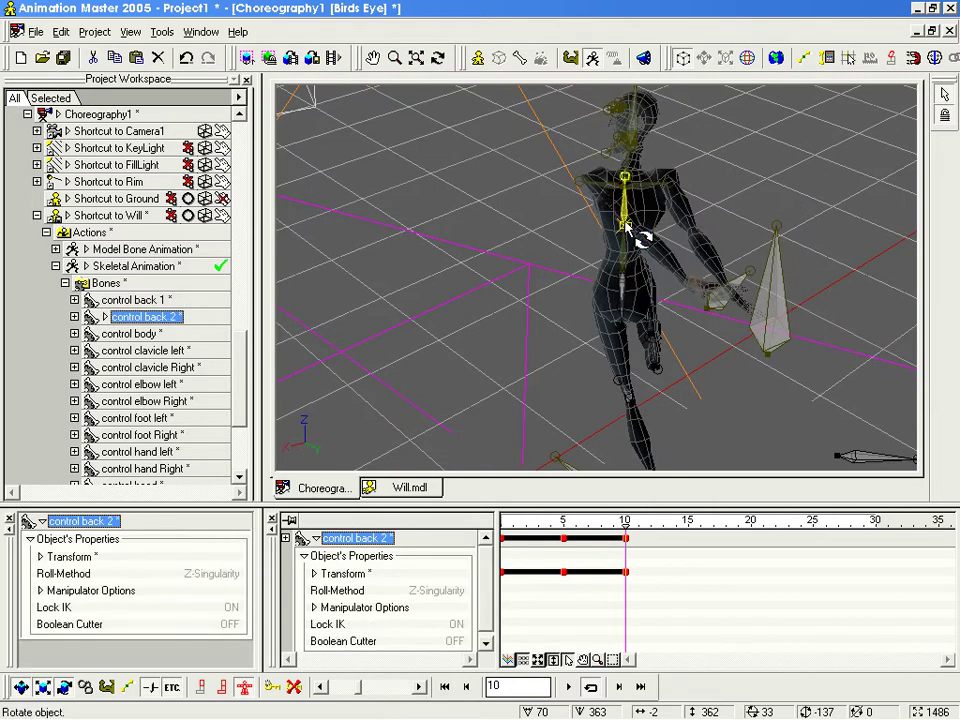
{"action": "key", "text": "t"}
{"action": "mouse_move", "coordinate": [629, 232]}
{"action": "left_mouse_down"}
{"action": "mouse_move", "coordinate": [629, 288]}
{"action": "mouse_move", "coordinate": [635, 240]}
{"action": "left_mouse_up"}
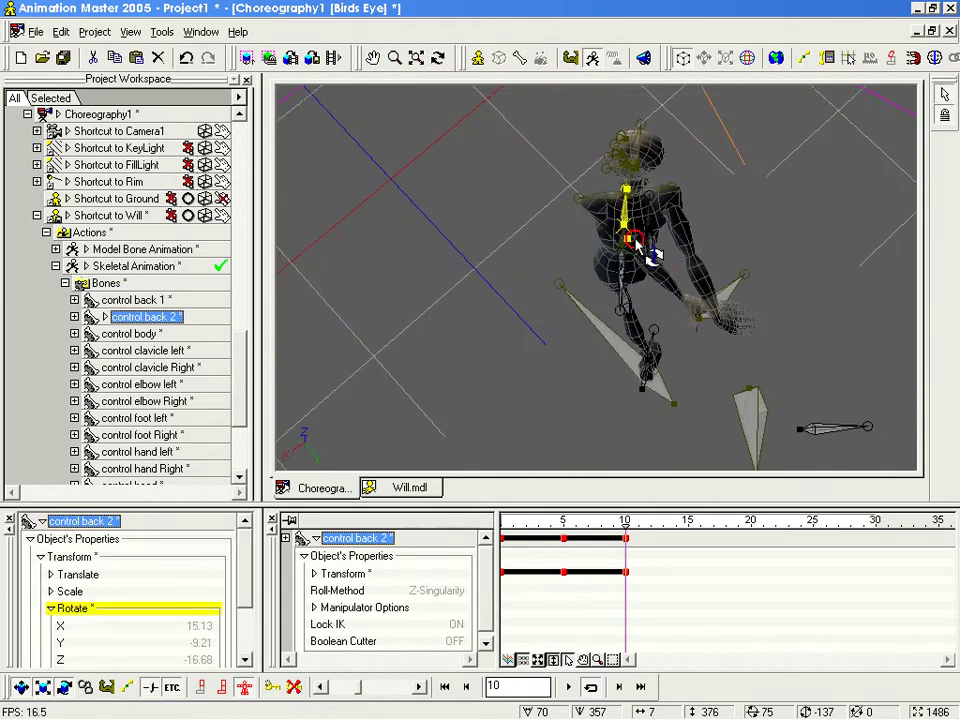
{"action": "key", "text": "9"}
{"action": "middle_click_drag", "start_coordinate": [640, 245], "coordinate": [654, 272]}
{"action": "scroll", "coordinate": [654, 272], "scroll_direction": "up", "scroll_amount": 5}
{"action": "key", "text": "t"}
{"action": "left_click_drag", "start_coordinate": [650, 279], "coordinate": [720, 302]}
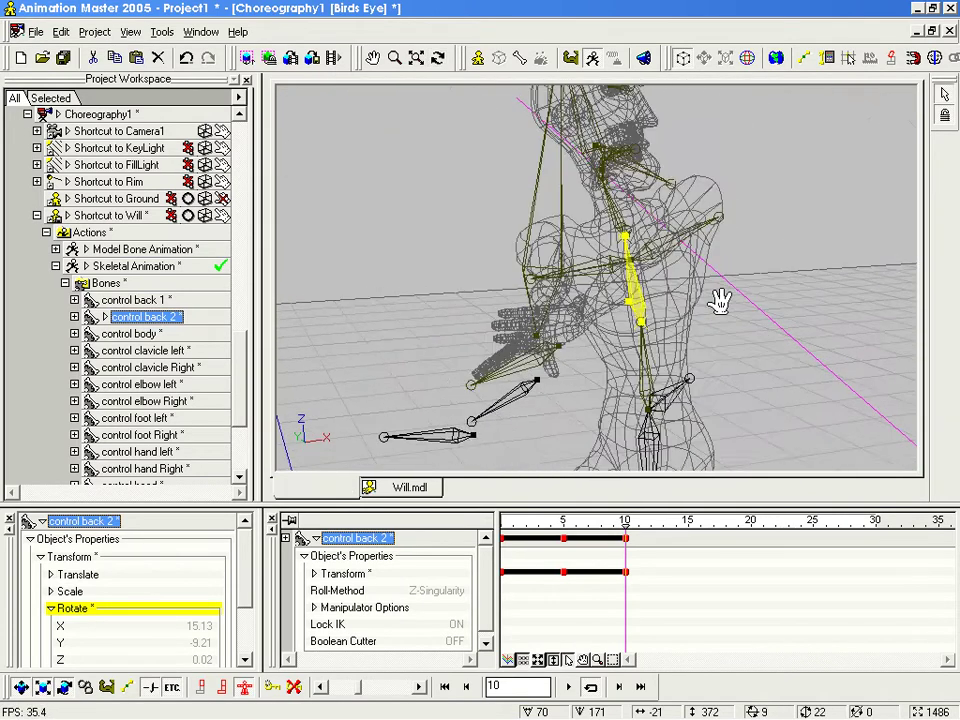
{"action": "left_click_drag", "start_coordinate": [631, 236], "coordinate": [645, 239]}
Step: Rotate control neck to about X -24.2°, Y -9.01°, Z -11.22° and control head to about X -1.66°, Y 15.36°, Z -1.69°
{"action": "left_click", "coordinate": [631, 215]}
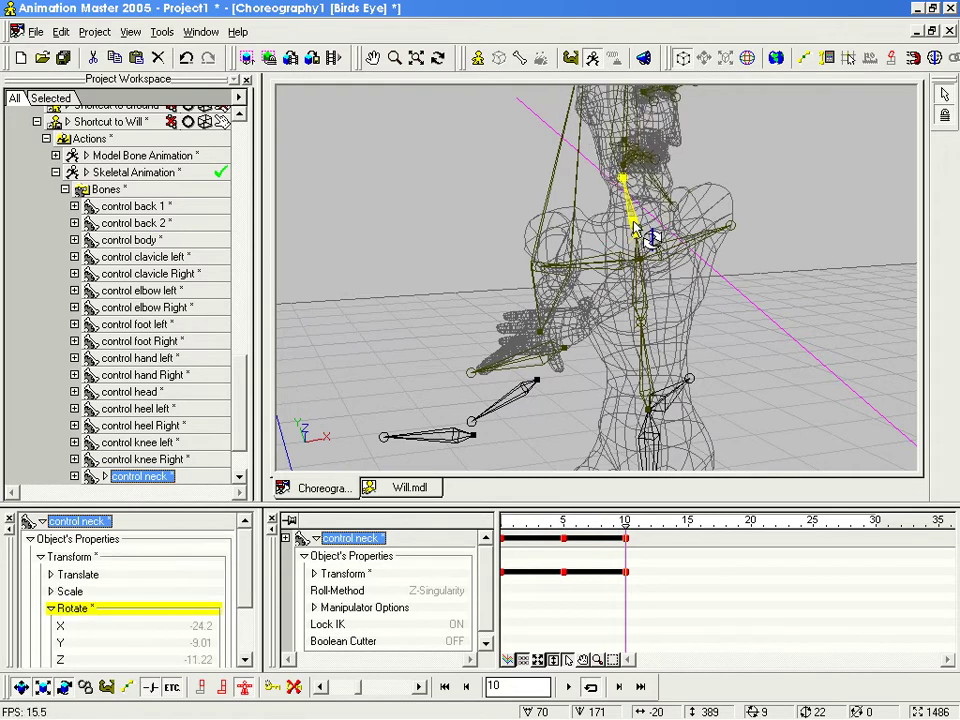
{"action": "left_click", "coordinate": [622, 163]}
{"action": "left_click_drag", "start_coordinate": [575, 175], "coordinate": [622, 172]}
{"action": "middle_click_drag", "start_coordinate": [643, 175], "coordinate": [615, 233]}
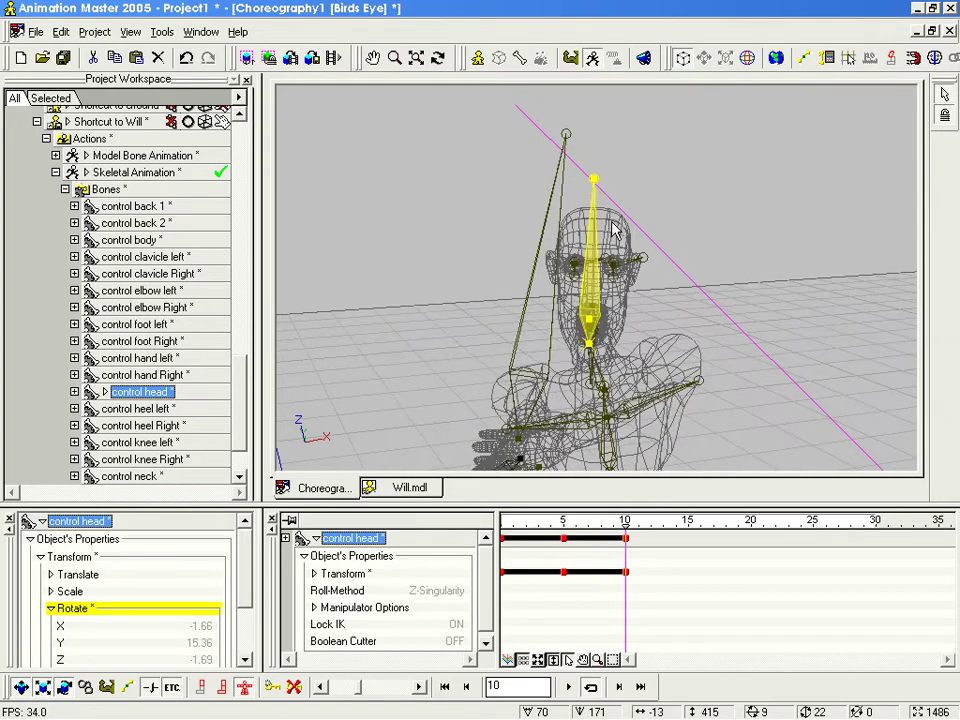
{"action": "middle_click_drag", "start_coordinate": [573, 180], "coordinate": [612, 228]}
{"action": "left_click", "coordinate": [612, 225]}
{"action": "left_click_drag", "start_coordinate": [612, 225], "coordinate": [527, 279]}
Step: Rotate the control clavicle Right bone at frame 10 to about X -6.17°, Y -1.4° and Z -0.08°
{"action": "key", "text": "t"}
{"action": "key", "text": "z"}
{"action": "key", "text": "m"}
{"action": "key", "text": "t"}
{"action": "middle_click_drag", "start_coordinate": [527, 278], "coordinate": [672, 250]}
{"action": "mouse_move", "coordinate": [724, 219]}
{"action": "left_mouse_down"}
{"action": "mouse_move", "coordinate": [706, 243]}
{"action": "mouse_move", "coordinate": [717, 227]}
{"action": "left_mouse_up"}
{"action": "scroll", "coordinate": [521, 325], "scroll_direction": "down", "scroll_amount": 7}
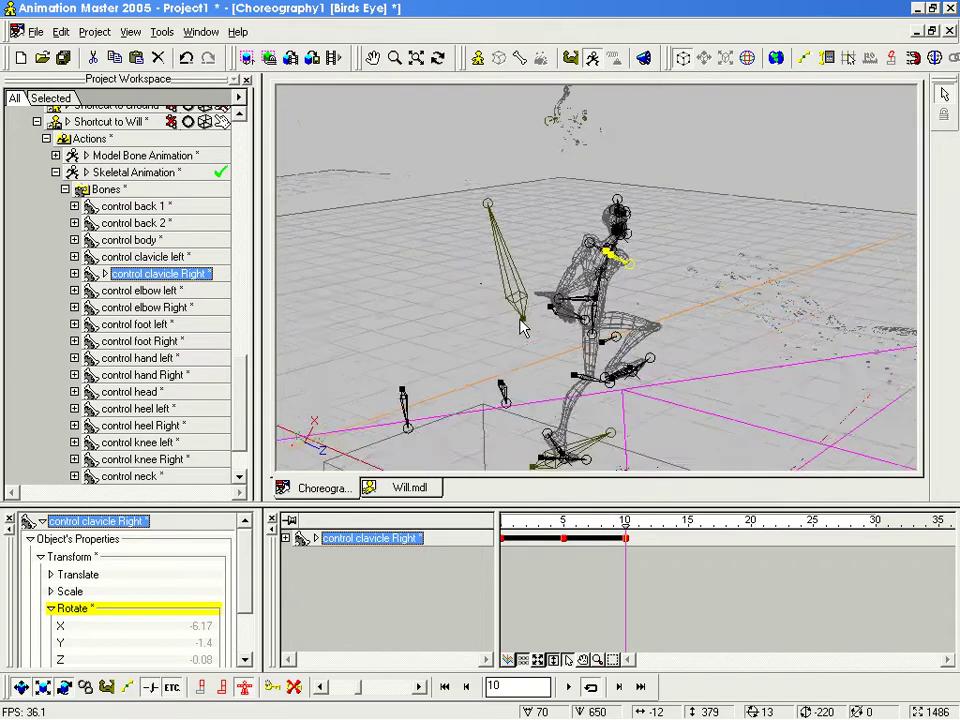
Step: Move the control hand Right bone at frame 10 to swing the right arm in front of the body
{"action": "left_click_drag", "start_coordinate": [461, 362], "coordinate": [600, 292]}
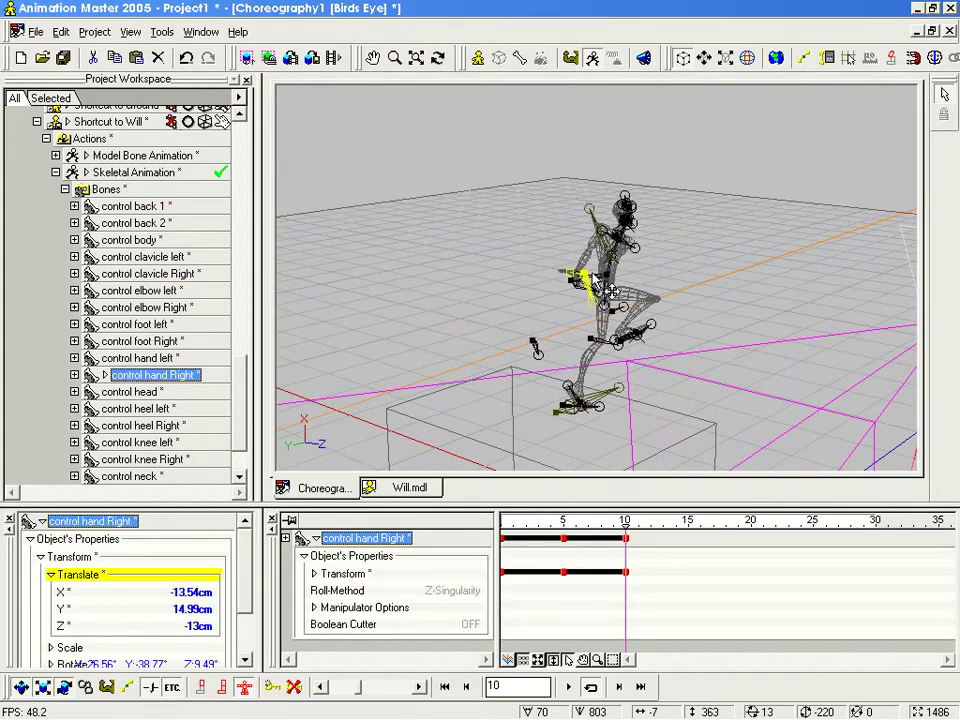
{"action": "scroll", "coordinate": [690, 270], "scroll_direction": "up", "scroll_amount": 1}
{"action": "key", "text": "t"}
{"action": "left_click_drag", "start_coordinate": [698, 271], "coordinate": [589, 294]}
{"action": "key", "text": "m"}
{"action": "left_click_drag", "start_coordinate": [655, 281], "coordinate": [585, 318]}
{"action": "scroll", "coordinate": [555, 320], "scroll_direction": "up", "scroll_amount": 3}
{"action": "key", "text": "t"}
{"action": "left_click_drag", "start_coordinate": [640, 398], "coordinate": [651, 281]}
{"action": "key", "text": "m"}
{"action": "left_click_drag", "start_coordinate": [595, 242], "coordinate": [505, 174]}
{"action": "scroll", "coordinate": [587, 226], "scroll_direction": "up", "scroll_amount": 2}
Step: Rotate the control elbow Right bone about its Y axis at frame 10 to set the elbow's direction
{"action": "key", "text": "t"}
{"action": "left_click_drag", "start_coordinate": [642, 238], "coordinate": [610, 234]}
{"action": "key", "text": "Escape"}
{"action": "left_click_drag", "start_coordinate": [677, 270], "coordinate": [700, 258]}
{"action": "key", "text": "r"}
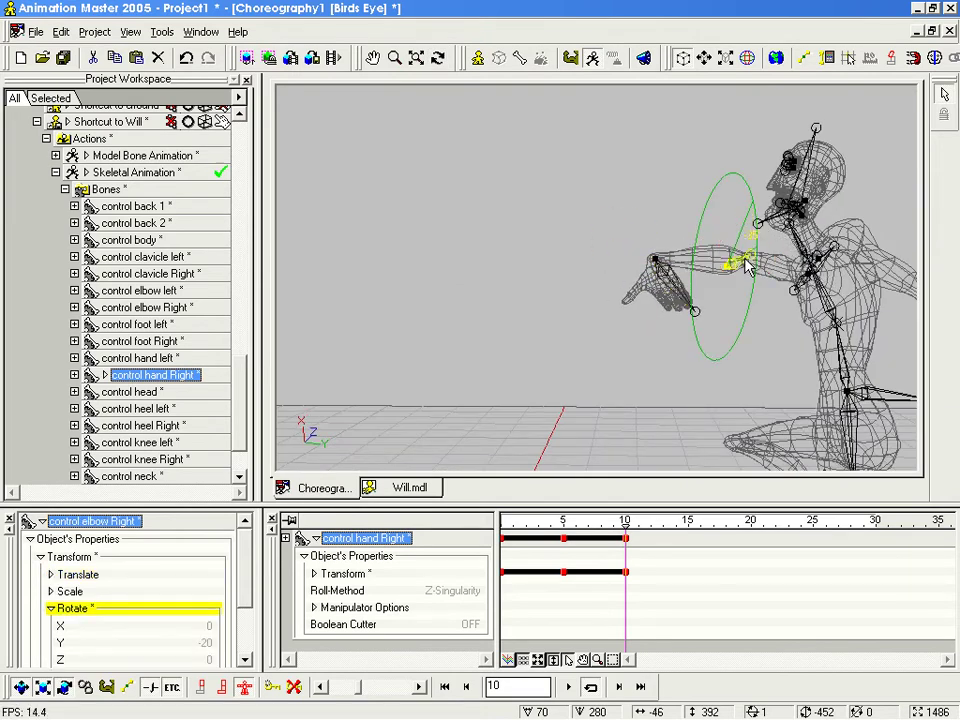
{"action": "left_click", "coordinate": [745, 265]}
Step: Rotate the control hand Right bone at frame 10 to about X 107.45°, Y 31.65° and Z 53.77°, pointing the hand forward
{"action": "left_click_drag", "start_coordinate": [639, 225], "coordinate": [797, 258]}
{"action": "left_click", "coordinate": [757, 338]}
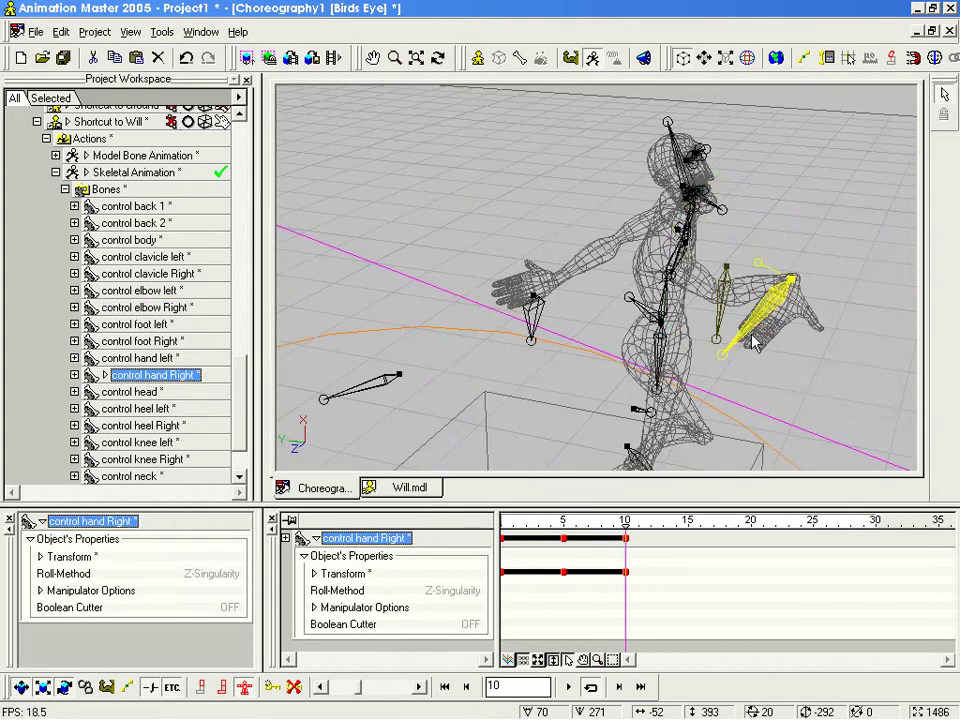
{"action": "left_click_drag", "start_coordinate": [722, 360], "coordinate": [888, 240]}
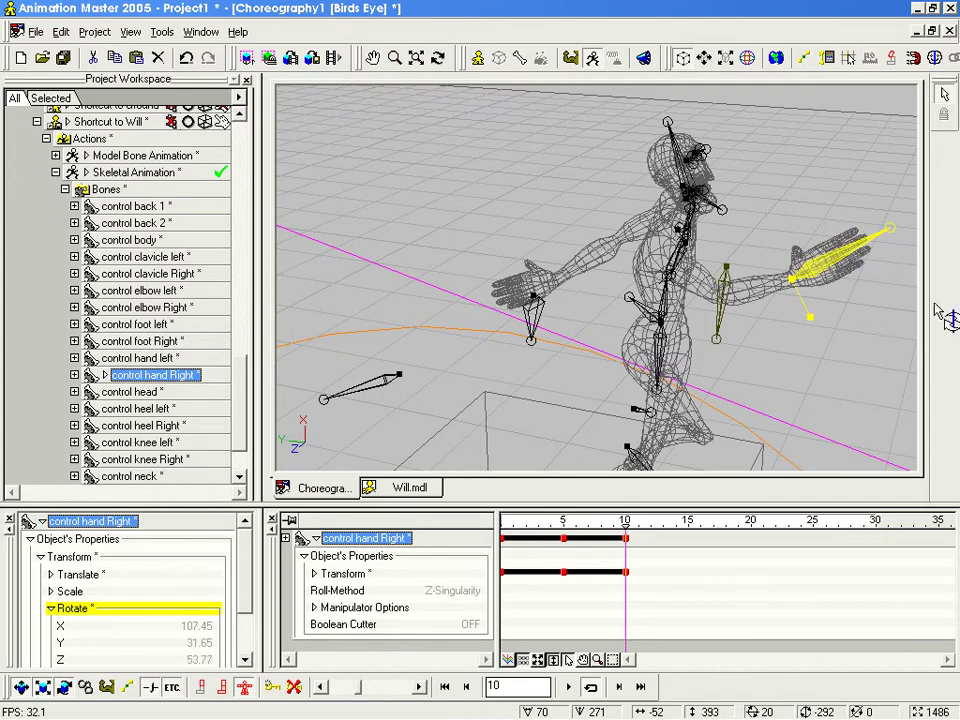
{"action": "left_click_drag", "start_coordinate": [857, 294], "coordinate": [832, 280]}
{"action": "left_click_drag", "start_coordinate": [750, 280], "coordinate": [738, 272]}
Step: Raise the control hand Right bone at frame 10 to about X 9.57 cm, Y -98.63 cm and Z -13.18 cm
{"action": "left_click_drag", "start_coordinate": [803, 204], "coordinate": [707, 198]}
{"action": "key", "text": "t"}
{"action": "key", "text": "m"}
{"action": "key", "text": "t"}
{"action": "mouse_move", "coordinate": [707, 198]}
{"action": "left_mouse_down"}
{"action": "mouse_move", "coordinate": [709, 186]}
{"action": "mouse_move", "coordinate": [692, 183]}
{"action": "left_mouse_up"}
{"action": "left_click_drag", "start_coordinate": [545, 256], "coordinate": [678, 250]}
{"action": "key", "text": "t"}
{"action": "key", "text": "m"}
{"action": "scroll", "coordinate": [667, 267], "scroll_direction": "up", "scroll_amount": 5}
{"action": "key", "text": "t"}
{"action": "left_click_drag", "start_coordinate": [603, 272], "coordinate": [640, 271]}
{"action": "middle_click_drag", "start_coordinate": [640, 271], "coordinate": [612, 283]}
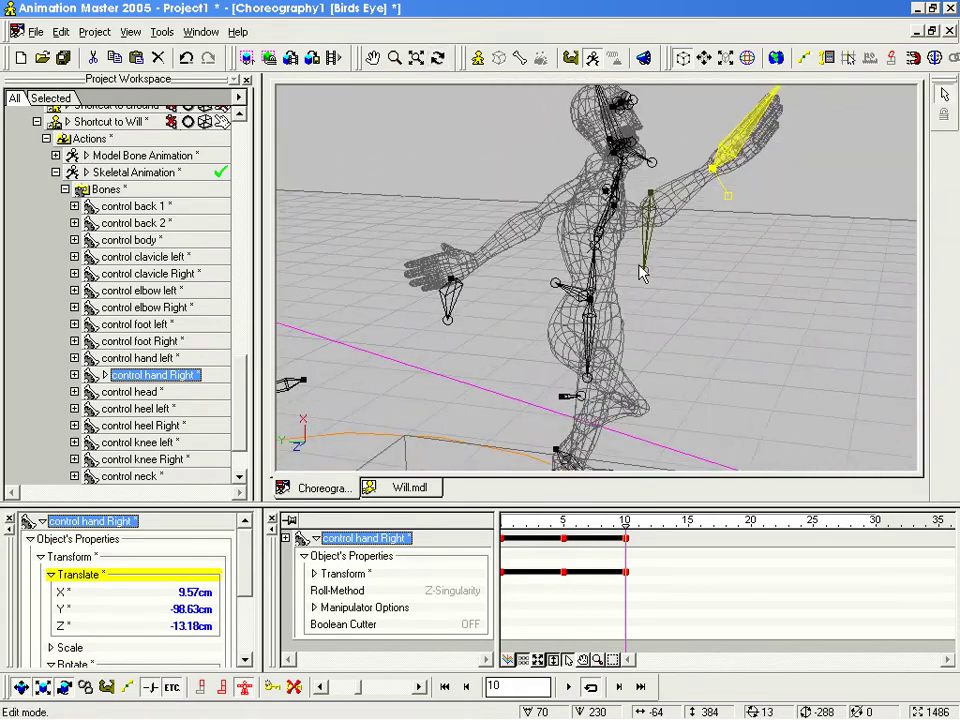
Step: Move the control hand left bone at frame 10 to about X 42.07 cm, Y -63.37 cm and Z -56.39 cm, near the hip
{"action": "key", "text": "t"}
{"action": "left_click_drag", "start_coordinate": [565, 280], "coordinate": [697, 200]}
{"action": "scroll", "coordinate": [641, 283], "scroll_direction": "down", "scroll_amount": 9}
{"action": "key", "text": "m"}
{"action": "left_click", "coordinate": [542, 371]}
{"action": "key", "text": "t"}
{"action": "left_click_drag", "start_coordinate": [543, 369], "coordinate": [505, 337]}
{"action": "left_click_drag", "start_coordinate": [322, 322], "coordinate": [330, 326]}
{"action": "key", "text": "t"}
{"action": "left_click_drag", "start_coordinate": [331, 322], "coordinate": [529, 309]}
{"action": "key", "text": "m"}
{"action": "scroll", "coordinate": [530, 310], "scroll_direction": "up", "scroll_amount": 2}
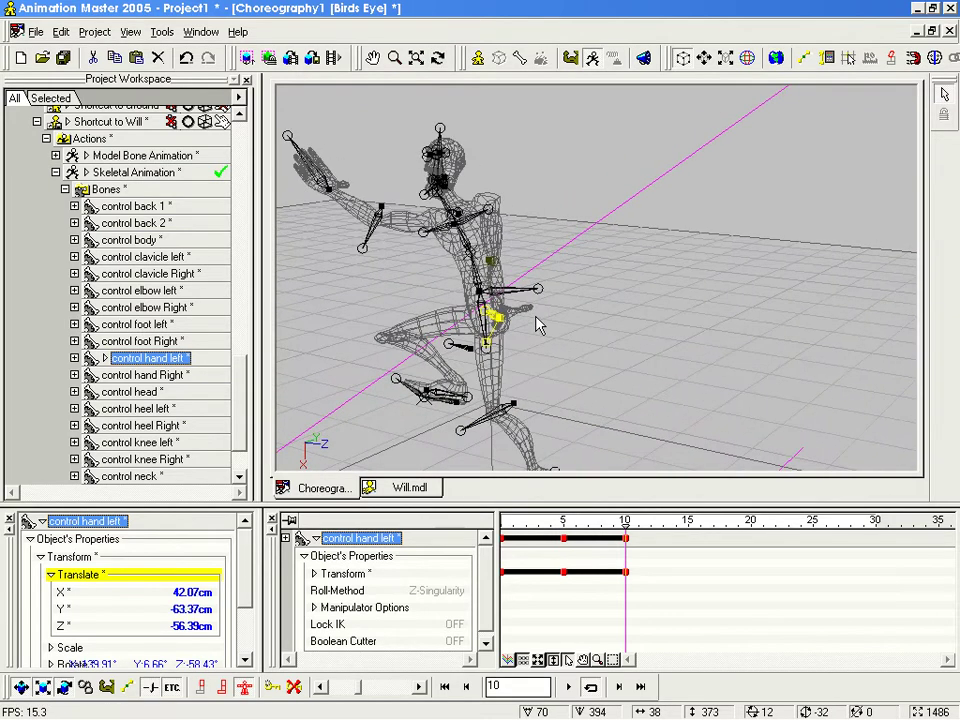
Step: Move the control hand left bone to about X 33.4 cm, Y -47.94 cm, Z -37.9 cm, and rotate the hand in line with the forearm
{"action": "middle_click_drag", "start_coordinate": [520, 340], "coordinate": [505, 328]}
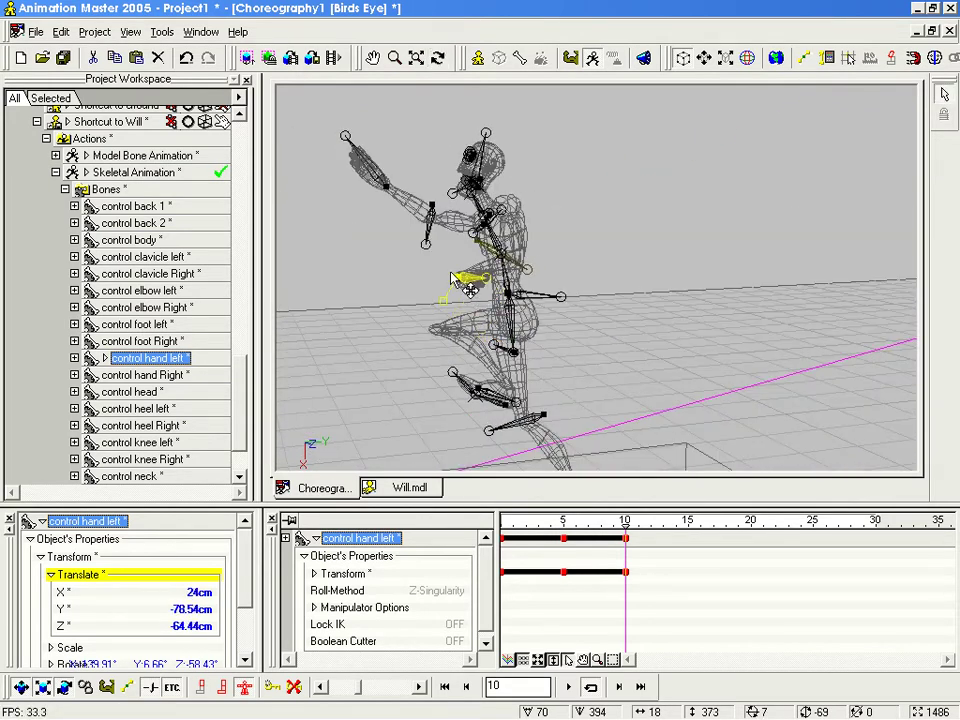
{"action": "mouse_move", "coordinate": [551, 314]}
{"action": "middle_mouse_down"}
{"action": "mouse_move", "coordinate": [617, 319]}
{"action": "mouse_move", "coordinate": [549, 315]}
{"action": "middle_mouse_up"}
{"action": "left_click_drag", "start_coordinate": [545, 300], "coordinate": [566, 305]}
{"action": "key", "text": "r"}
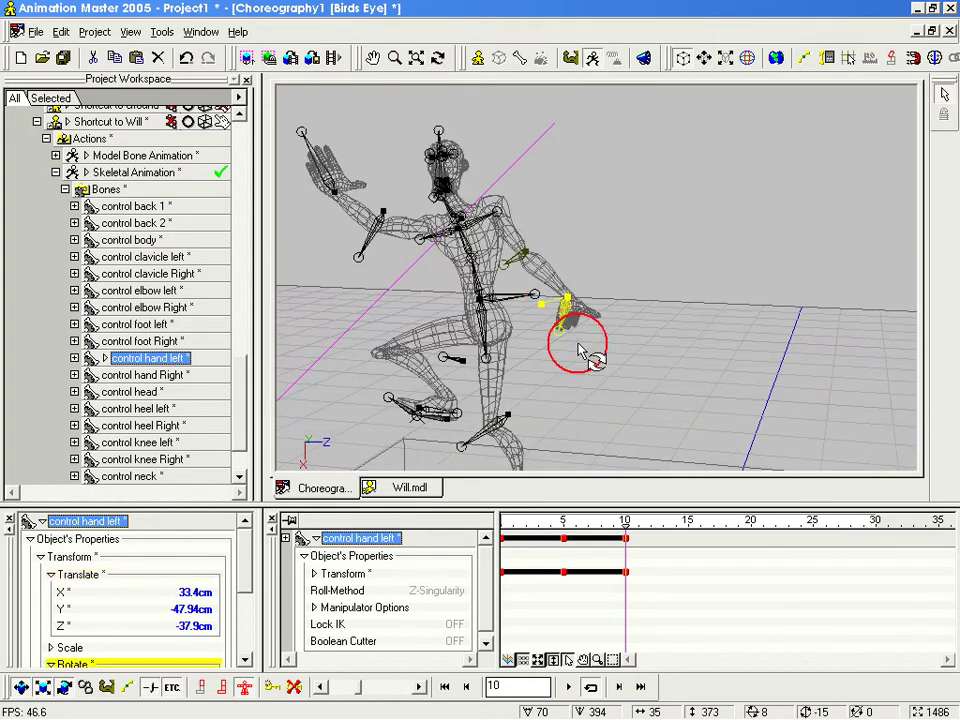
{"action": "middle_click_drag", "start_coordinate": [676, 393], "coordinate": [637, 363]}
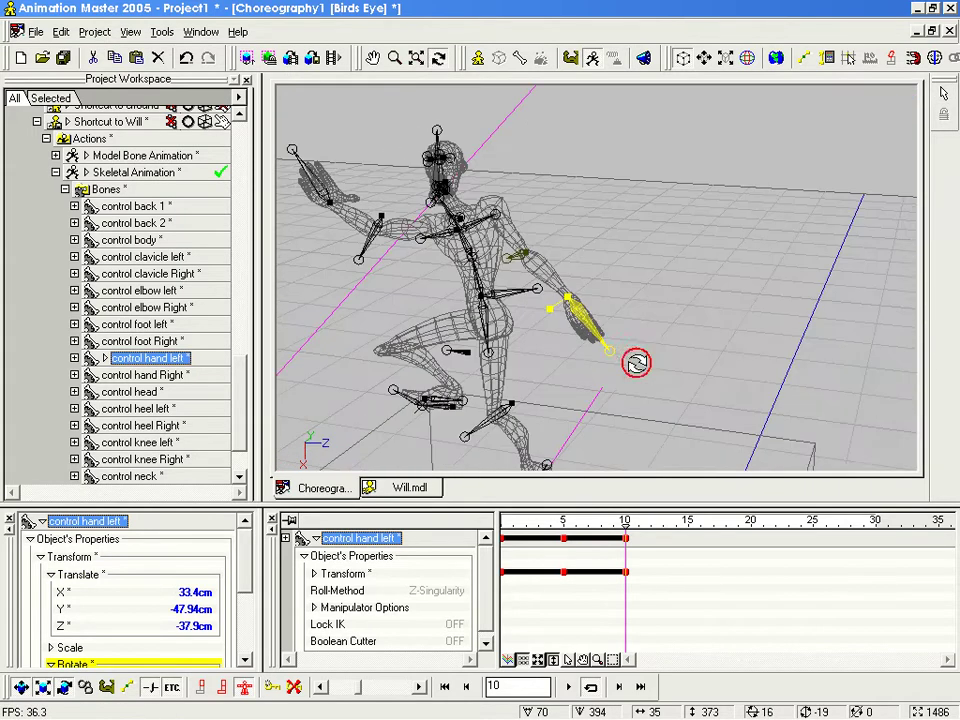
Step: Rotate the control clavicle Right bone at frame 10 to about X -13.78°, Y 9.84° and Z 1.19°
{"action": "left_click", "coordinate": [500, 234]}
{"action": "key", "text": "t"}
{"action": "left_click_drag", "start_coordinate": [503, 240], "coordinate": [360, 218]}
{"action": "left_click", "coordinate": [497, 244]}
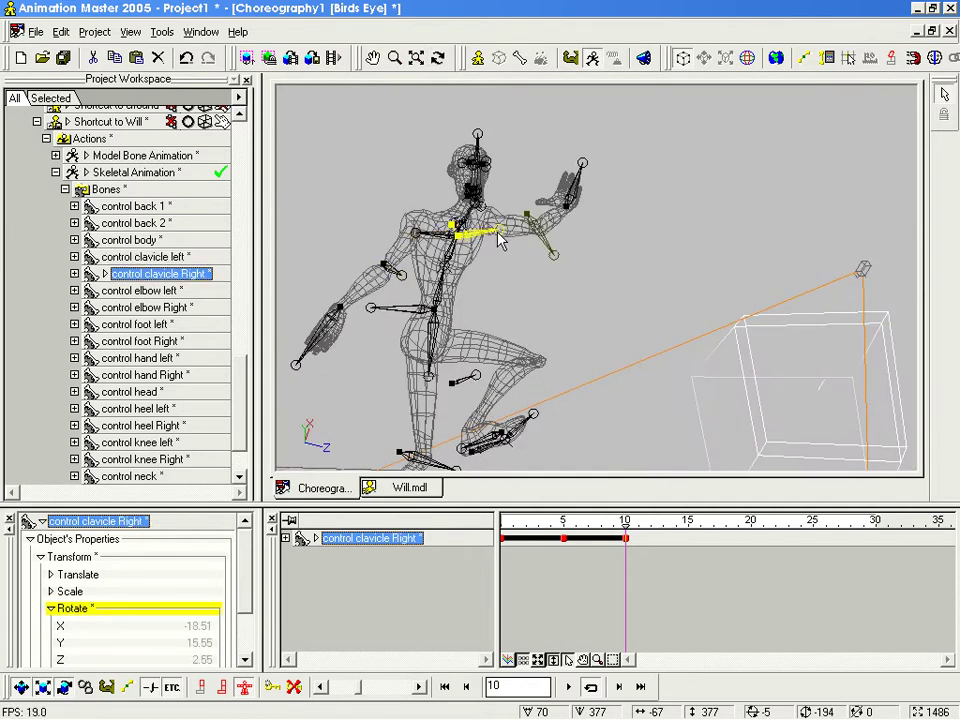
{"action": "left_click_drag", "start_coordinate": [503, 236], "coordinate": [356, 242]}
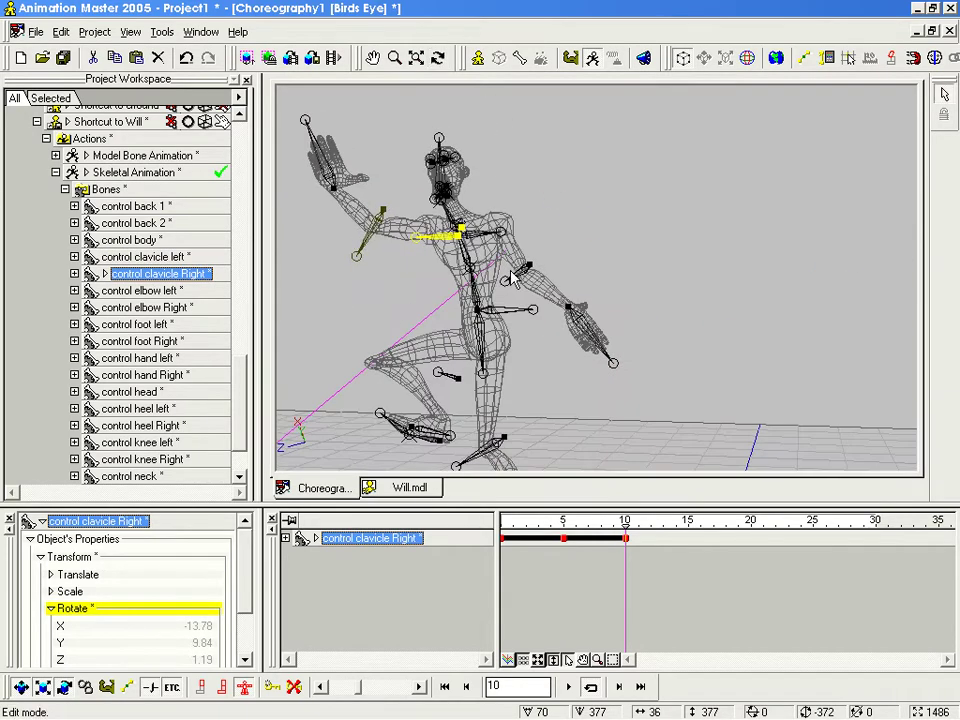
{"action": "scroll", "coordinate": [512, 277], "scroll_direction": "down", "scroll_amount": 4}
{"action": "key", "text": "t"}
{"action": "left_click_drag", "start_coordinate": [516, 278], "coordinate": [533, 294]}
Step: Rotate the control hand left bone at frame 10 to about X -3.2°, Y 51.79° and Z 52.08°
{"action": "left_click_drag", "start_coordinate": [625, 523], "coordinate": [594, 507]}
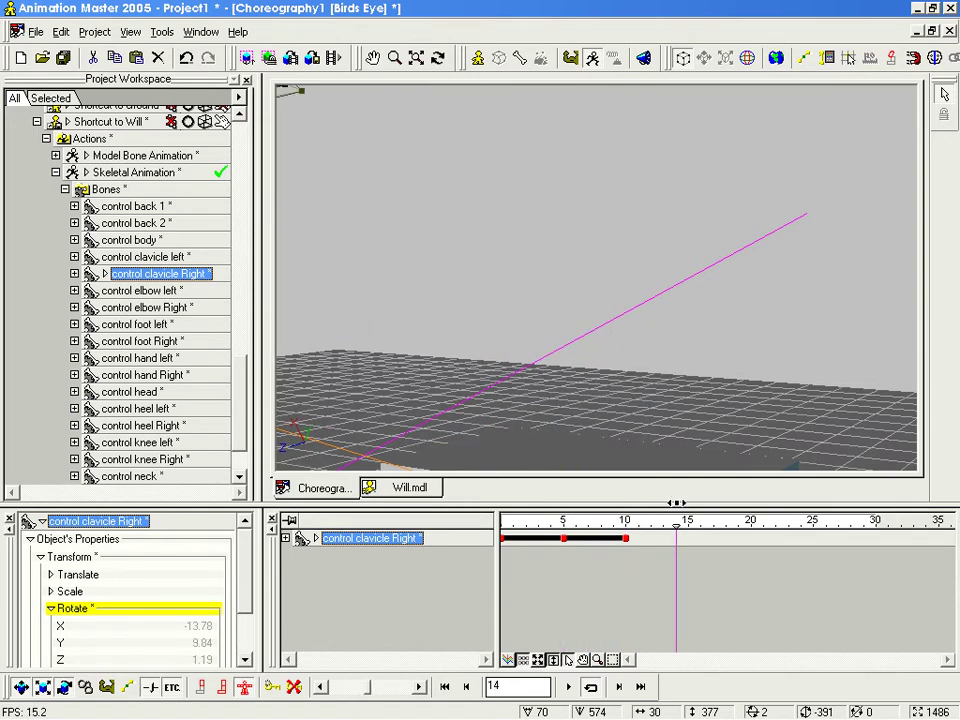
{"action": "left_click_drag", "start_coordinate": [550, 347], "coordinate": [688, 315]}
{"action": "key", "text": "t"}
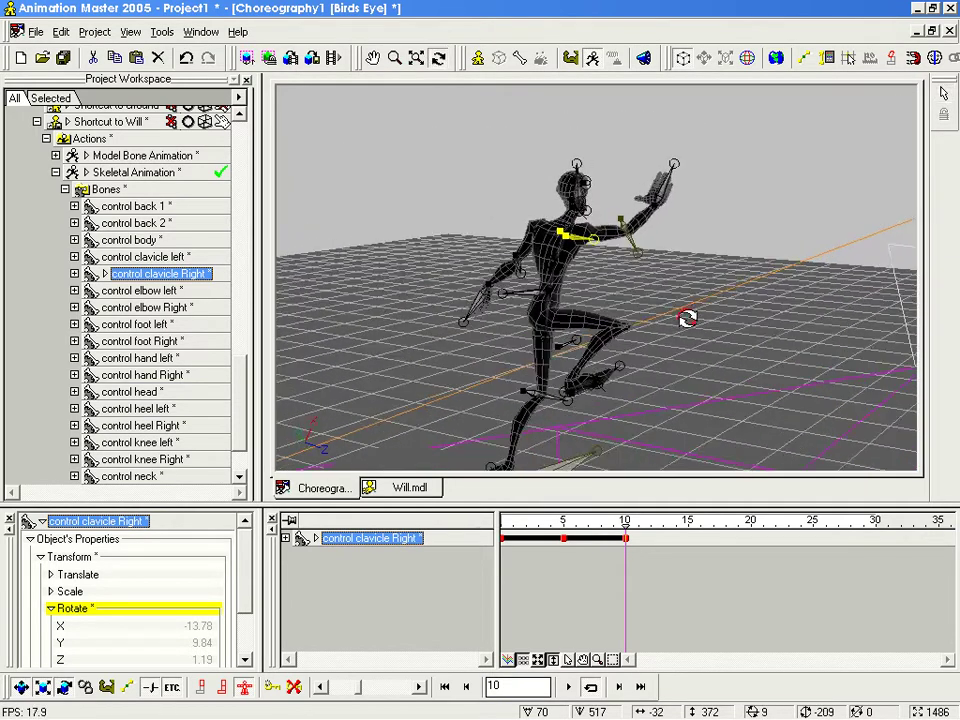
{"action": "left_click", "coordinate": [517, 282]}
{"action": "left_click_drag", "start_coordinate": [494, 274], "coordinate": [518, 300]}
{"action": "key", "text": "t"}
{"action": "key", "text": "Escape"}
{"action": "left_click", "coordinate": [514, 300]}
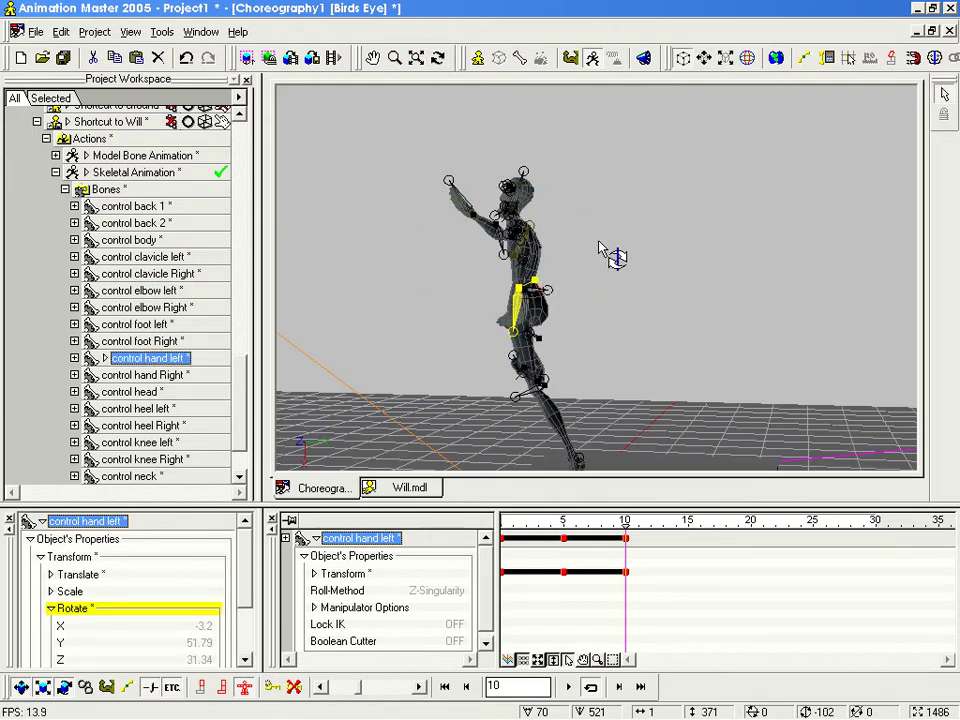
{"action": "left_click_drag", "start_coordinate": [570, 244], "coordinate": [653, 285]}
{"action": "key", "text": "t"}
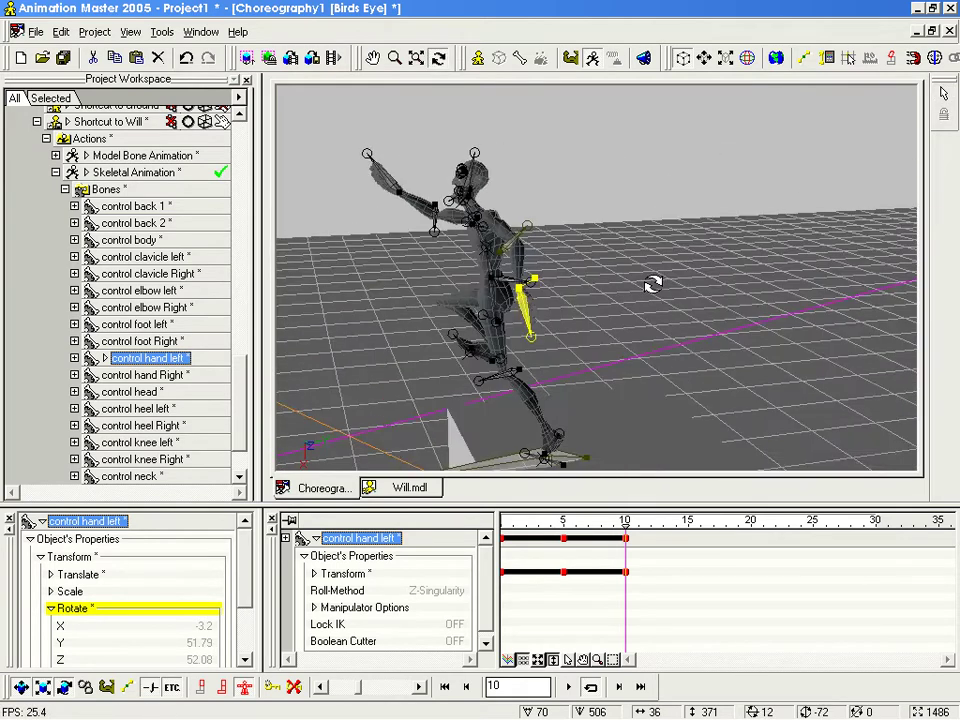
{"action": "left_click_drag", "start_coordinate": [497, 300], "coordinate": [535, 318]}
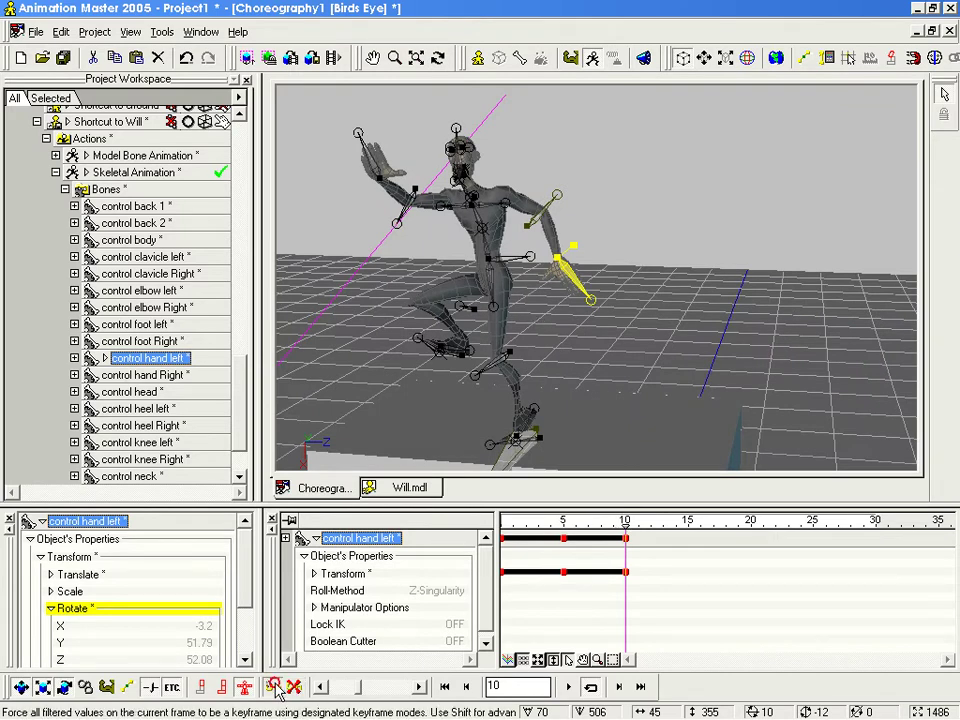
Step: Examine the figure's whole frame 10 pose up close and from several angles
{"action": "middle_click_drag", "start_coordinate": [477, 314], "coordinate": [617, 392]}
{"action": "scroll", "coordinate": [598, 342], "scroll_direction": "up", "scroll_amount": 7}
{"action": "scroll", "coordinate": [625, 330], "scroll_direction": "up", "scroll_amount": 4}
{"action": "middle_click_drag", "start_coordinate": [642, 208], "coordinate": [644, 372]}
{"action": "scroll", "coordinate": [644, 372], "scroll_direction": "up", "scroll_amount": 4}
{"action": "scroll", "coordinate": [645, 375], "scroll_direction": "up", "scroll_amount": 3}
{"action": "scroll", "coordinate": [644, 376], "scroll_direction": "down", "scroll_amount": 9}
{"action": "middle_click_drag", "start_coordinate": [641, 392], "coordinate": [696, 250]}
{"action": "scroll", "coordinate": [694, 276], "scroll_direction": "down", "scroll_amount": 6}
{"action": "key", "text": "t"}
{"action": "left_click_drag", "start_coordinate": [696, 279], "coordinate": [724, 286]}
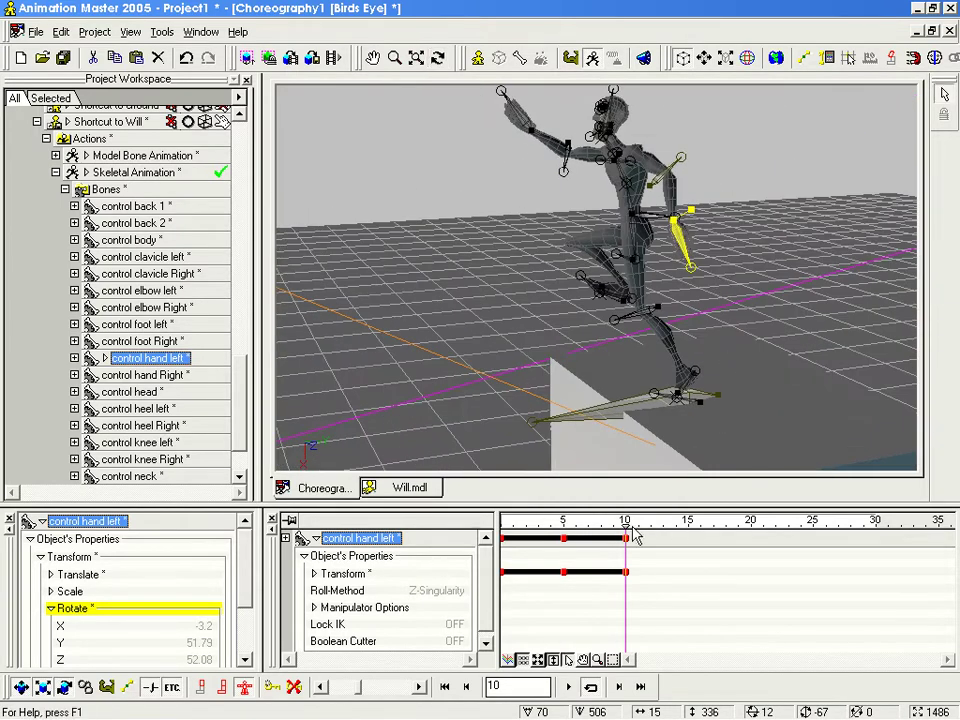
Step: Go to frame 15 and frame the full figure in the Right view
{"action": "left_click_drag", "start_coordinate": [653, 525], "coordinate": [690, 524]}
{"action": "middle_click_drag", "start_coordinate": [638, 349], "coordinate": [767, 399]}
{"action": "scroll", "coordinate": [698, 316], "scroll_direction": "down", "scroll_amount": 7}
{"action": "middle_click_drag", "start_coordinate": [698, 316], "coordinate": [710, 330]}
{"action": "left_click_drag", "start_coordinate": [711, 330], "coordinate": [735, 379]}
{"action": "key", "text": "4"}
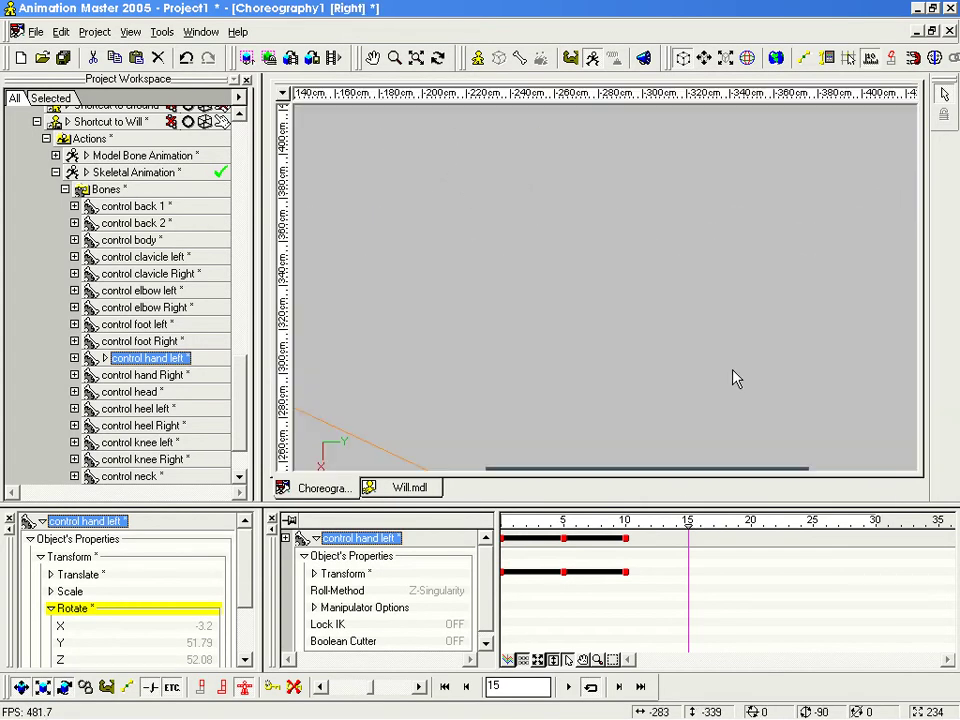
{"action": "mouse_move", "coordinate": [480, 381]}
{"action": "middle_mouse_down"}
{"action": "mouse_move", "coordinate": [755, 360]}
{"action": "mouse_move", "coordinate": [870, 370]}
{"action": "middle_mouse_up"}
{"action": "mouse_move", "coordinate": [305, 215]}
{"action": "middle_mouse_down"}
{"action": "mouse_move", "coordinate": [598, 277]}
{"action": "mouse_move", "coordinate": [706, 317]}
{"action": "mouse_move", "coordinate": [439, 114]}
{"action": "middle_mouse_up"}
{"action": "middle_click_drag", "start_coordinate": [740, 297], "coordinate": [471, 278]}
{"action": "scroll", "coordinate": [472, 279], "scroll_direction": "down", "scroll_amount": 15}
{"action": "middle_click_drag", "start_coordinate": [534, 231], "coordinate": [638, 383]}
{"action": "scroll", "coordinate": [637, 382], "scroll_direction": "up", "scroll_amount": 5}
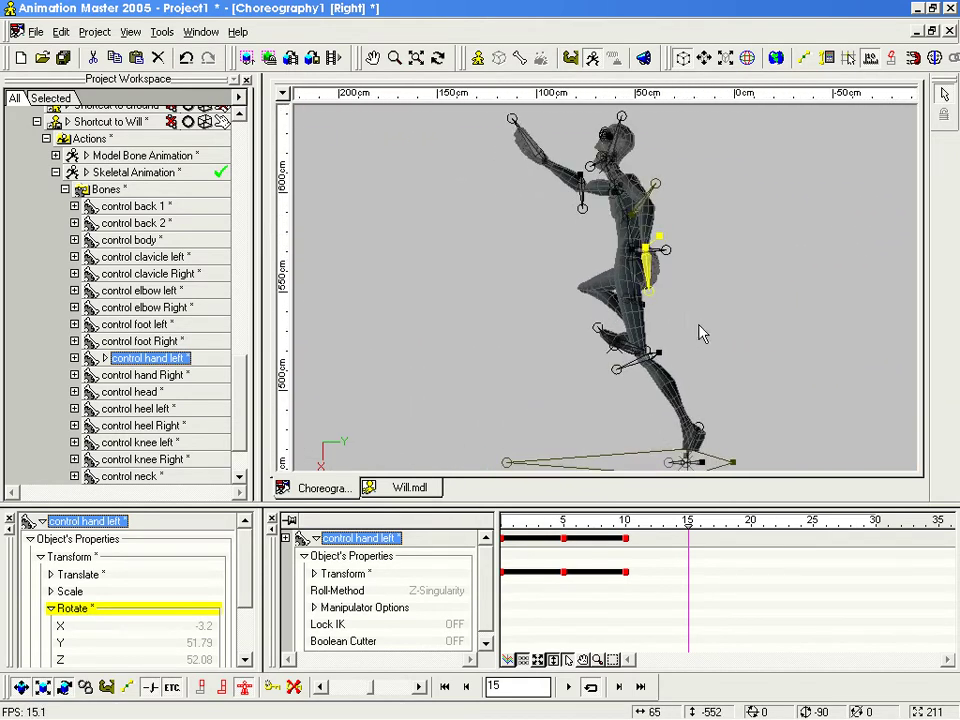
{"action": "right_click_drag", "start_coordinate": [695, 315], "coordinate": [692, 308]}
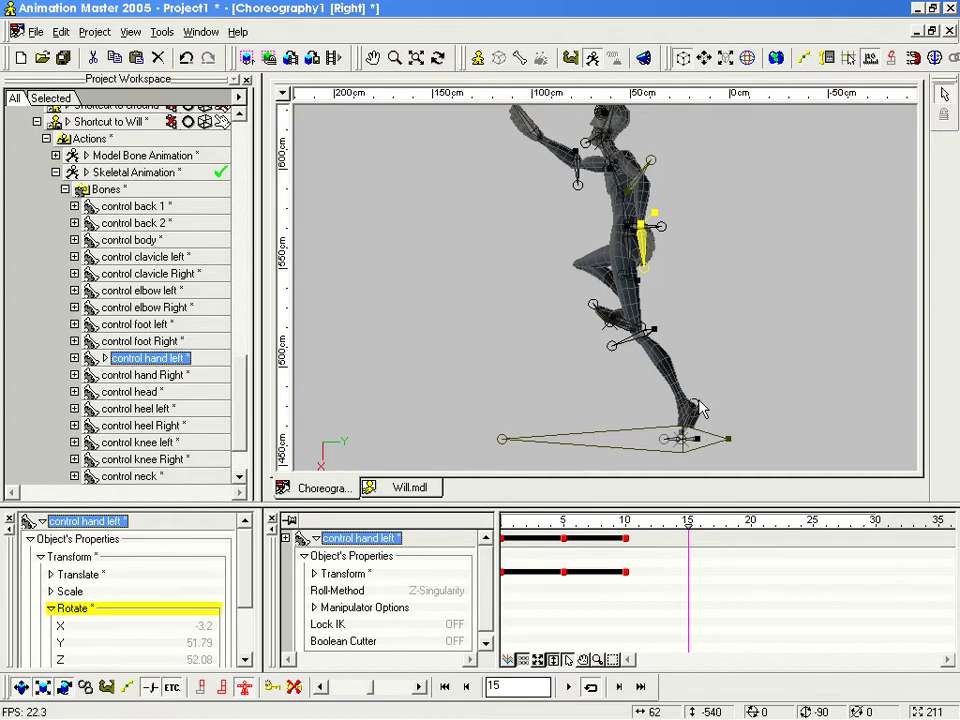
Step: Raise the control foot left bone forward under the body at frame 15 and set the control heel left bone's X rotation to -5°
{"action": "left_click_drag", "start_coordinate": [697, 447], "coordinate": [600, 350]}
{"action": "left_click_drag", "start_coordinate": [583, 308], "coordinate": [699, 366]}
{"action": "key", "text": "t"}
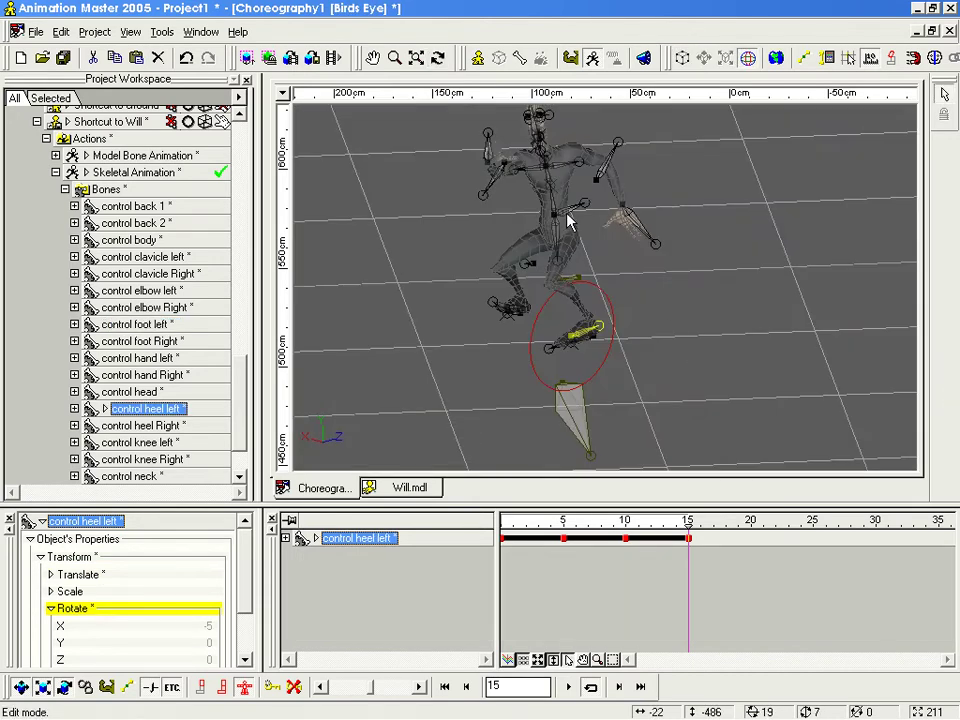
Step: Rotate the control body bone at frame 15 to 5° about its Y axis
{"action": "left_click", "coordinate": [568, 222]}
{"action": "key", "text": "r"}
{"action": "left_click_drag", "start_coordinate": [583, 240], "coordinate": [602, 234]}
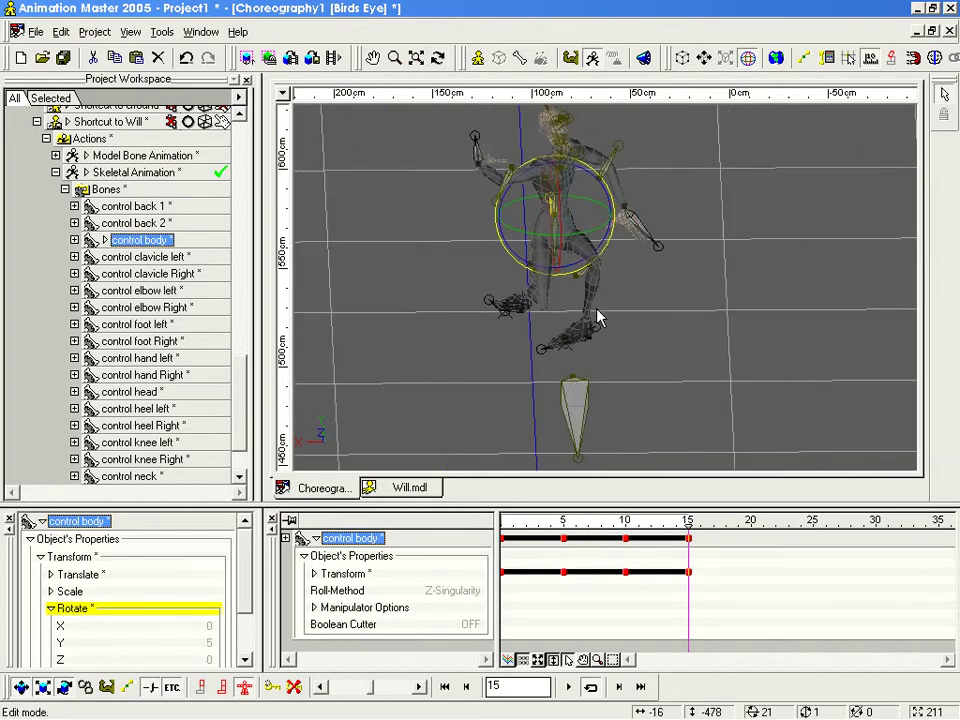
Step: Straighten the control foot left bone at frame 15 to 0° rotation on X, Y and Z
{"action": "left_click", "coordinate": [589, 334]}
{"action": "key", "text": "t"}
{"action": "left_click_drag", "start_coordinate": [588, 352], "coordinate": [618, 370]}
{"action": "key", "text": "r"}
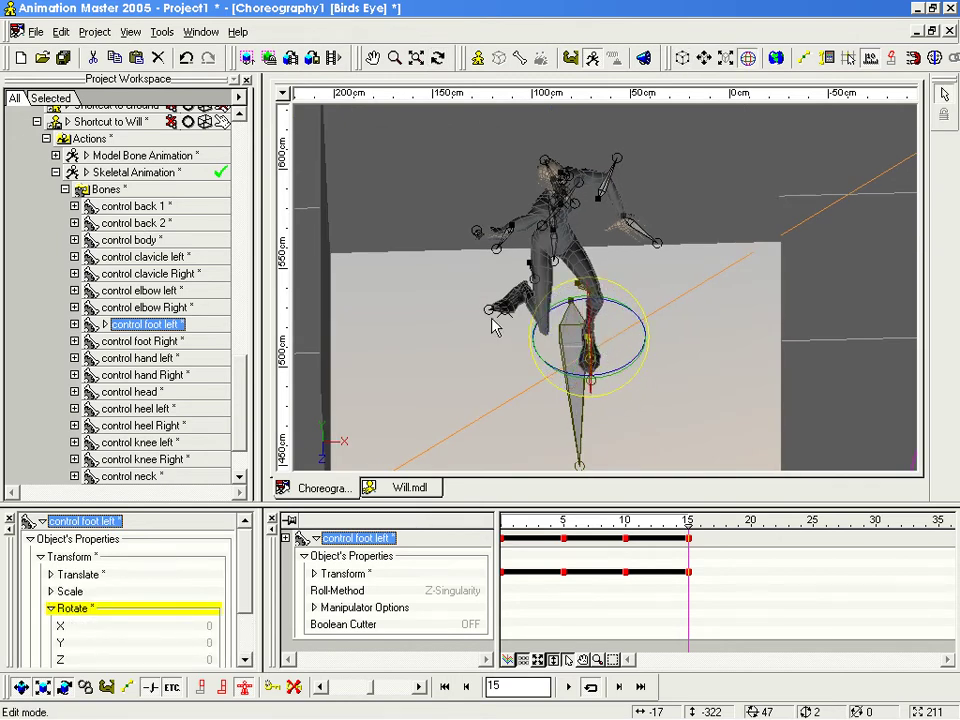
Step: Lower the control foot Right bone at frame 15 so the right foot sits behind the left one
{"action": "left_click", "coordinate": [514, 305]}
{"action": "key", "text": "t"}
{"action": "left_click_drag", "start_coordinate": [516, 316], "coordinate": [593, 315]}
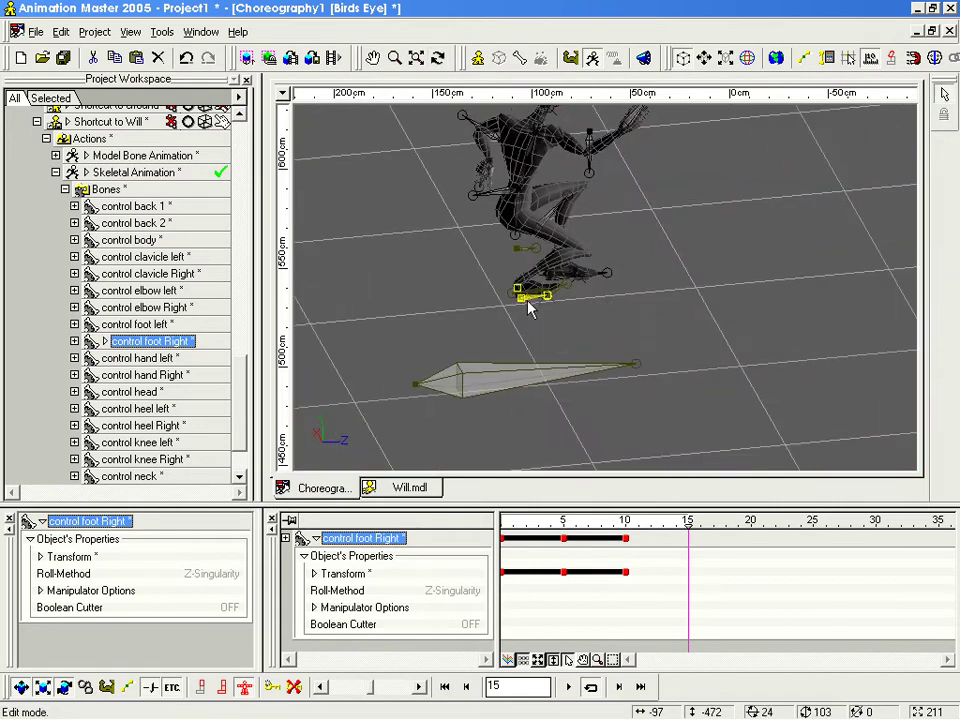
{"action": "left_click_drag", "start_coordinate": [523, 297], "coordinate": [577, 299]}
{"action": "key", "text": "t"}
{"action": "left_click_drag", "start_coordinate": [522, 307], "coordinate": [422, 300]}
{"action": "left_click_drag", "start_coordinate": [573, 302], "coordinate": [686, 314]}
{"action": "key", "text": "t"}
{"action": "left_click_drag", "start_coordinate": [602, 296], "coordinate": [592, 310]}
{"action": "key", "text": "t"}
{"action": "left_click_drag", "start_coordinate": [676, 304], "coordinate": [705, 344]}
{"action": "scroll", "coordinate": [575, 308], "scroll_direction": "up", "scroll_amount": 4}
{"action": "scroll", "coordinate": [634, 322], "scroll_direction": "up", "scroll_amount": 3}
{"action": "left_click_drag", "start_coordinate": [645, 348], "coordinate": [660, 378]}
Step: Rotate the control foot left bone at frame 15 to about X 11.25°, Y 1.39° and Z -0.14°, tipping the toes down
{"action": "left_click", "coordinate": [540, 345]}
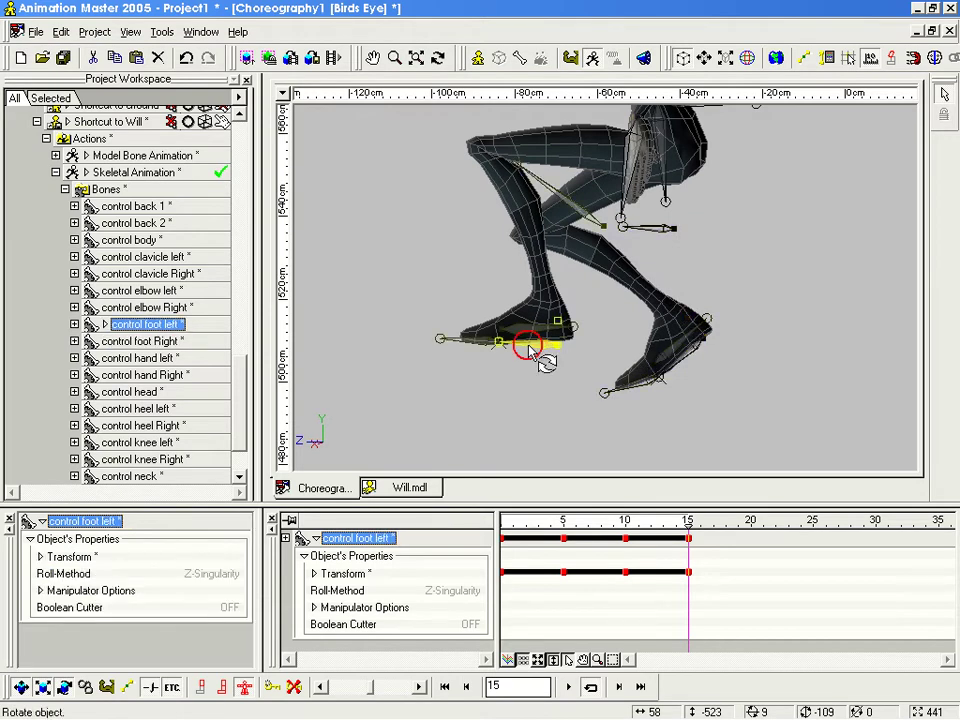
{"action": "left_click_drag", "start_coordinate": [500, 350], "coordinate": [392, 368]}
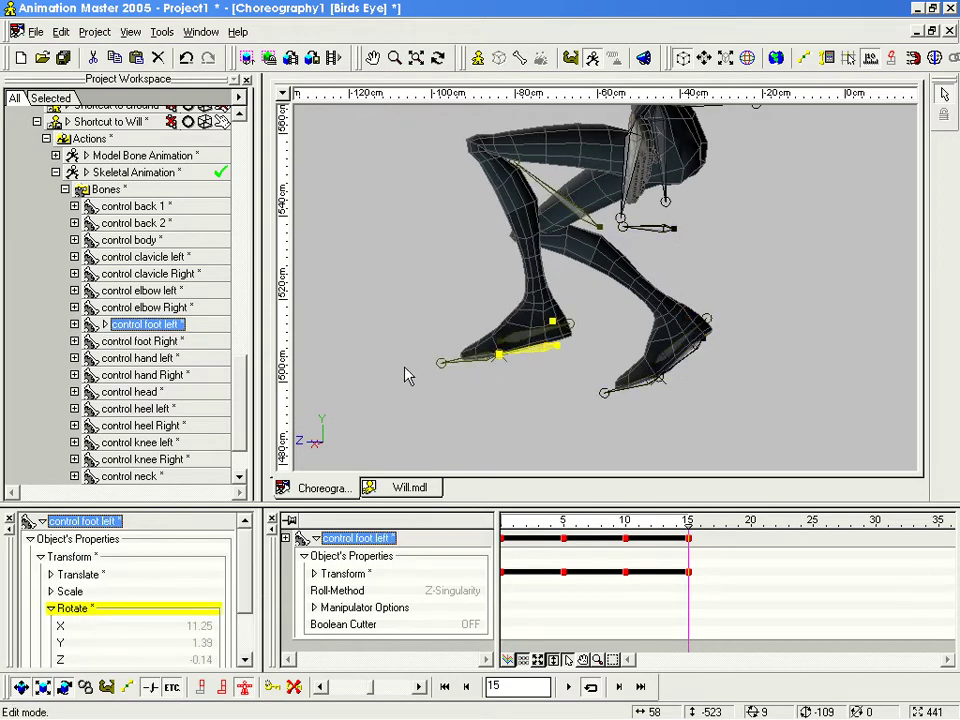
{"action": "left_click", "coordinate": [441, 362]}
{"action": "key", "text": "t"}
{"action": "left_click_drag", "start_coordinate": [480, 360], "coordinate": [545, 352]}
Step: Rotate the control knee Right bone at frame 15 to -25° about its Y axis
{"action": "left_click", "coordinate": [462, 272]}
{"action": "mouse_move", "coordinate": [463, 278]}
{"action": "left_mouse_down"}
{"action": "mouse_move", "coordinate": [445, 274]}
{"action": "mouse_move", "coordinate": [455, 276]}
{"action": "left_mouse_up"}
{"action": "left_click_drag", "start_coordinate": [525, 268], "coordinate": [590, 295]}
Step: Rotate the control pelvis bone at frame 15 to about X 18.69°, Y 1.62° and Z -0.27°
{"action": "key", "text": "4"}
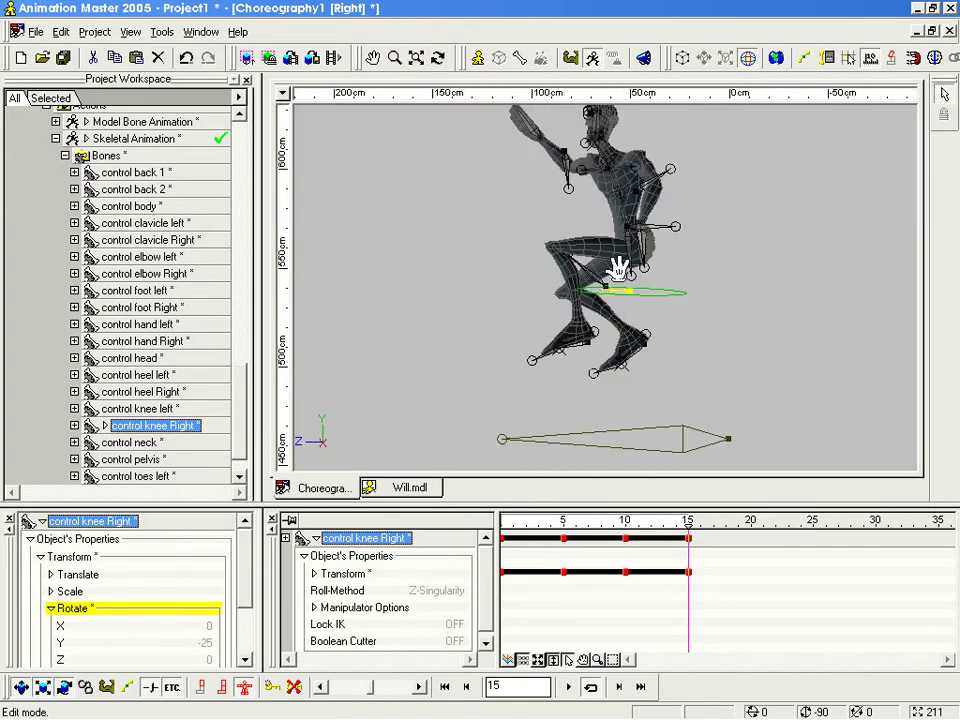
{"action": "left_click_drag", "start_coordinate": [641, 262], "coordinate": [624, 307]}
{"action": "right_click_drag", "start_coordinate": [638, 255], "coordinate": [643, 363]}
{"action": "left_click_drag", "start_coordinate": [629, 360], "coordinate": [597, 366]}
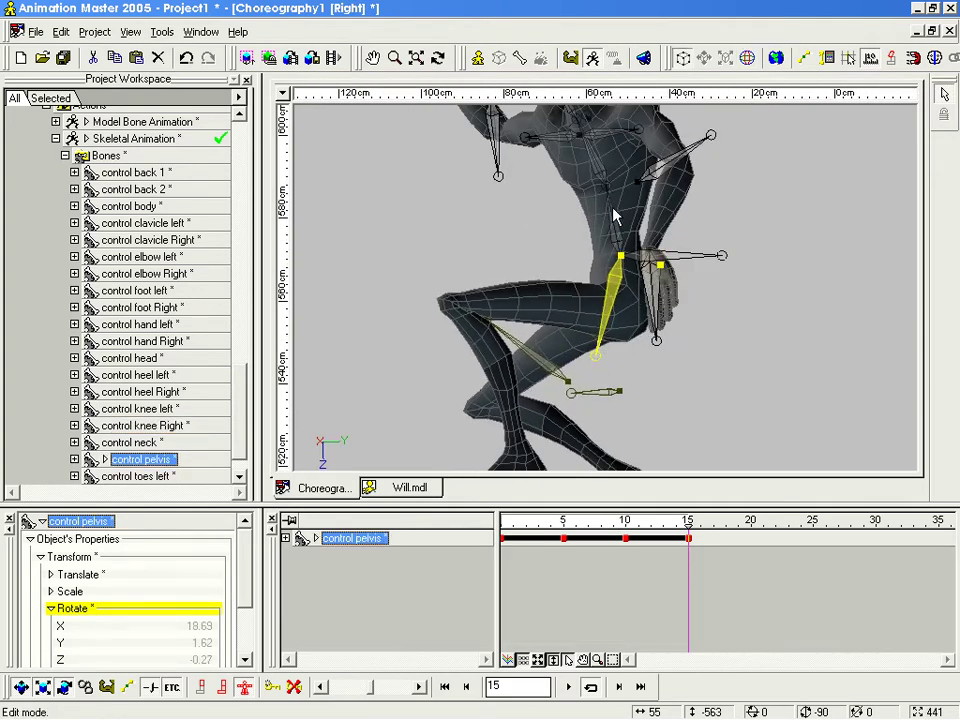
Step: Rotate the control back 1 bone at frame 15 to about X 4.99°, Y 0.35°, Z -4.99°, and twist the control back 2 bone
{"action": "left_click", "coordinate": [609, 200]}
{"action": "left_click_drag", "start_coordinate": [606, 187], "coordinate": [648, 266]}
{"action": "left_click", "coordinate": [632, 266]}
{"action": "left_click", "coordinate": [637, 336]}
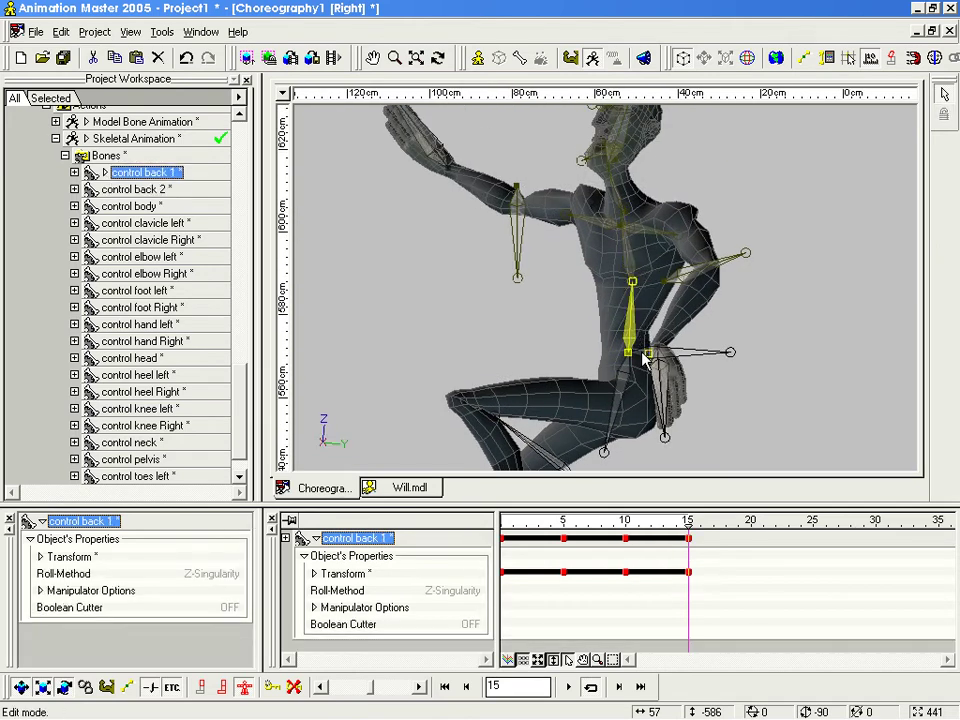
{"action": "mouse_move", "coordinate": [647, 360]}
{"action": "left_mouse_down"}
{"action": "mouse_move", "coordinate": [654, 349]}
{"action": "mouse_move", "coordinate": [662, 356]}
{"action": "left_mouse_up"}
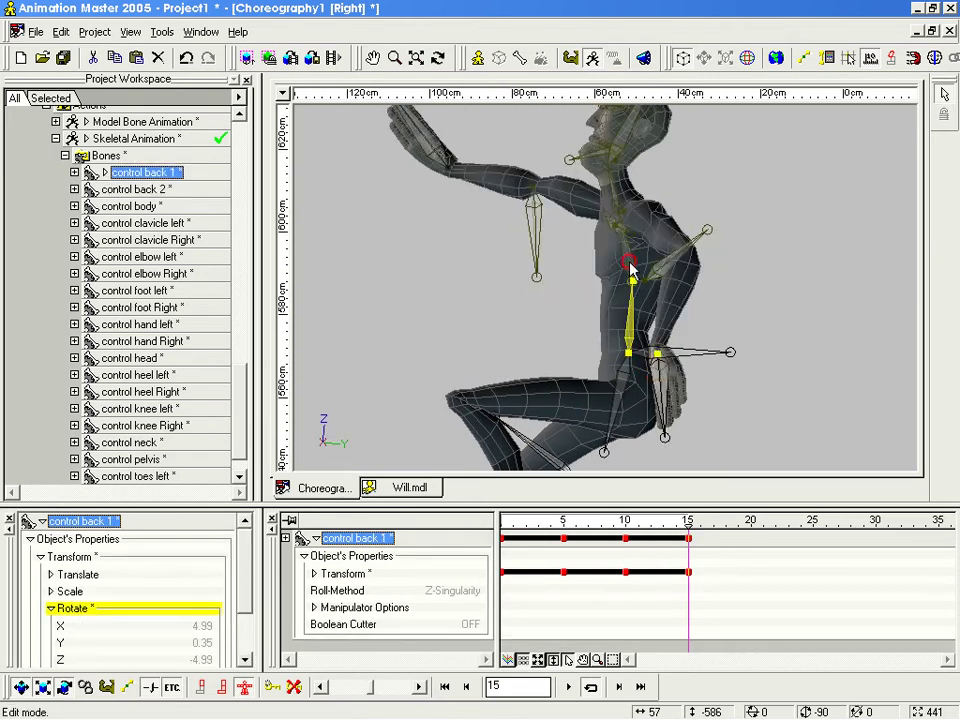
{"action": "left_click", "coordinate": [630, 266]}
{"action": "left_click_drag", "start_coordinate": [662, 277], "coordinate": [739, 285]}
{"action": "middle_click_drag", "start_coordinate": [670, 289], "coordinate": [688, 373]}
Step: Rotate the control neck bone at frame 15 to about X -24.2°, Y -9.01° and Z -0.15°
{"action": "left_click", "coordinate": [630, 274]}
{"action": "left_click_drag", "start_coordinate": [652, 288], "coordinate": [733, 290]}
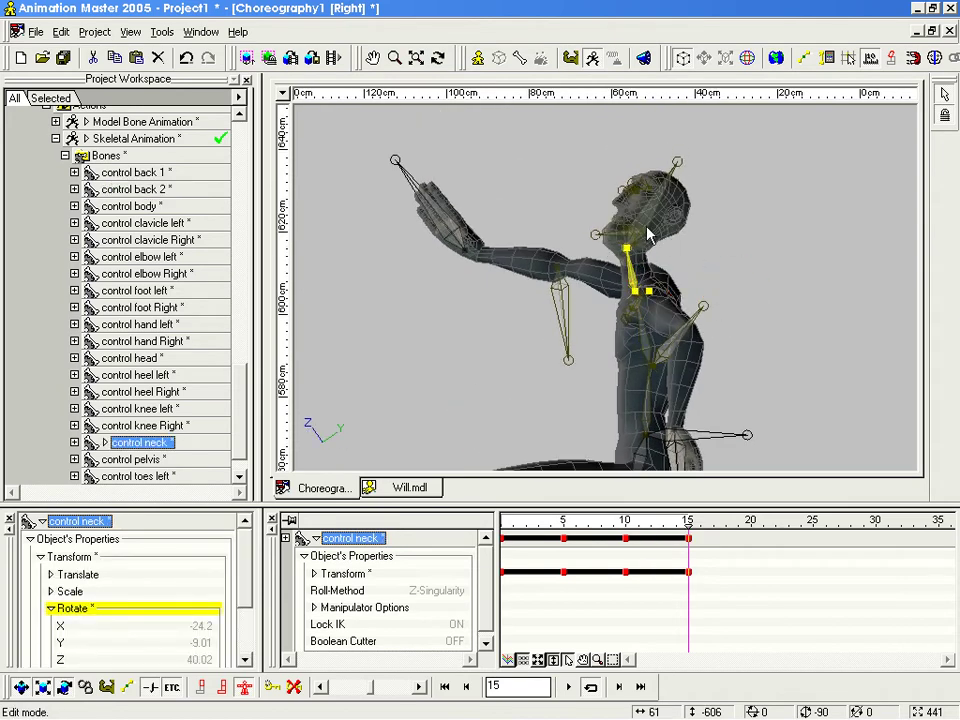
{"action": "left_click", "coordinate": [660, 289]}
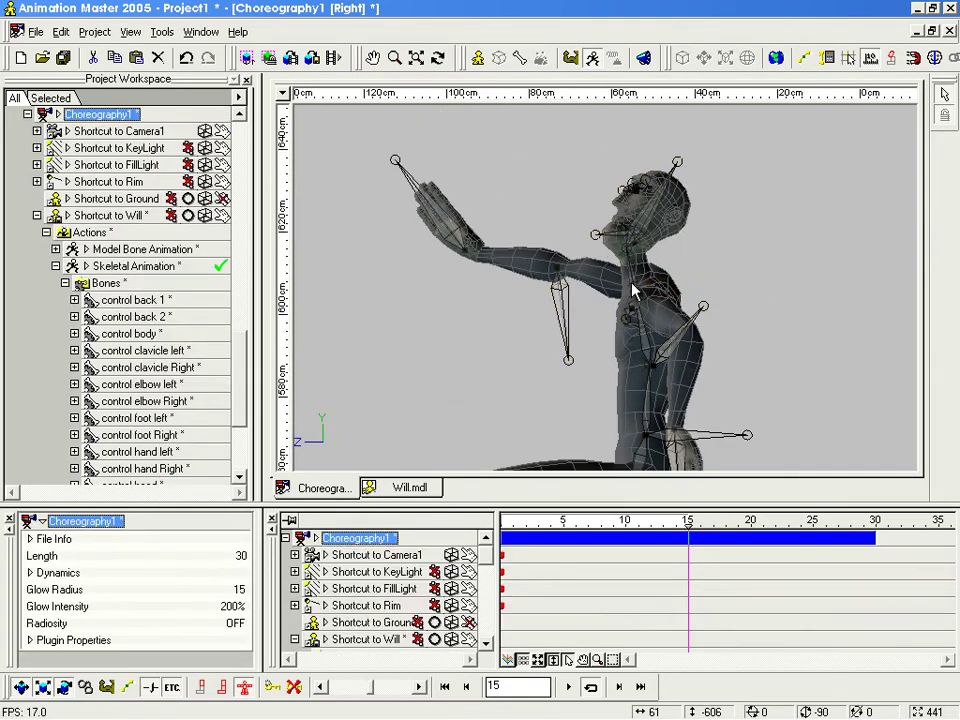
{"action": "left_click", "coordinate": [648, 290]}
{"action": "left_click_drag", "start_coordinate": [650, 295], "coordinate": [680, 300]}
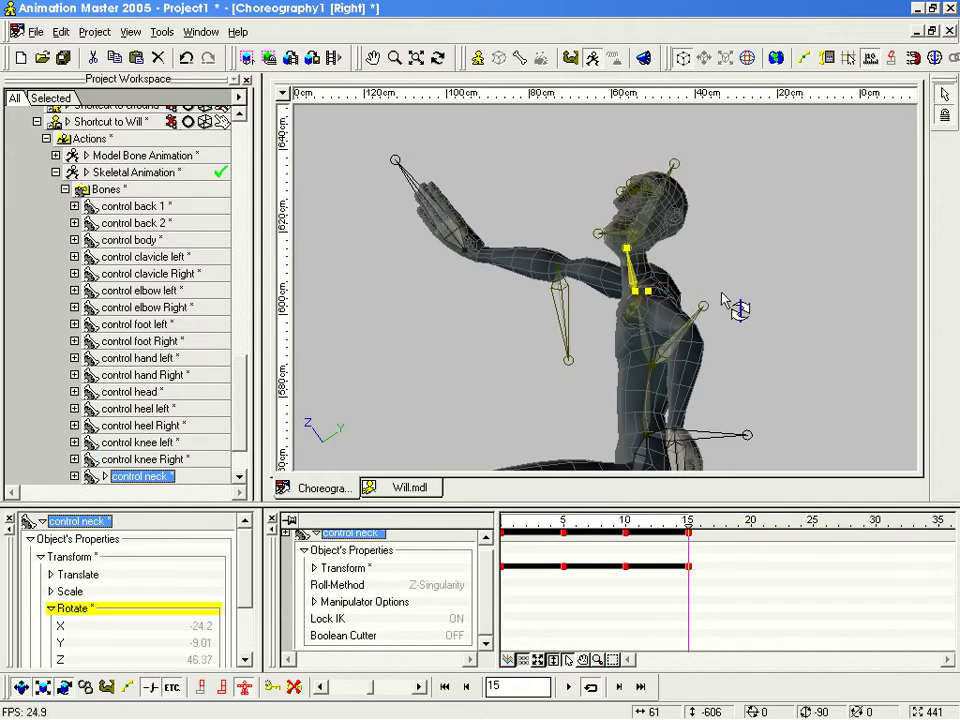
{"action": "left_click", "coordinate": [647, 235]}
{"action": "key", "text": "t"}
{"action": "mouse_move", "coordinate": [654, 256]}
{"action": "left_mouse_down"}
{"action": "mouse_move", "coordinate": [664, 288]}
{"action": "mouse_move", "coordinate": [651, 280]}
{"action": "left_mouse_up"}
{"action": "left_click", "coordinate": [645, 280]}
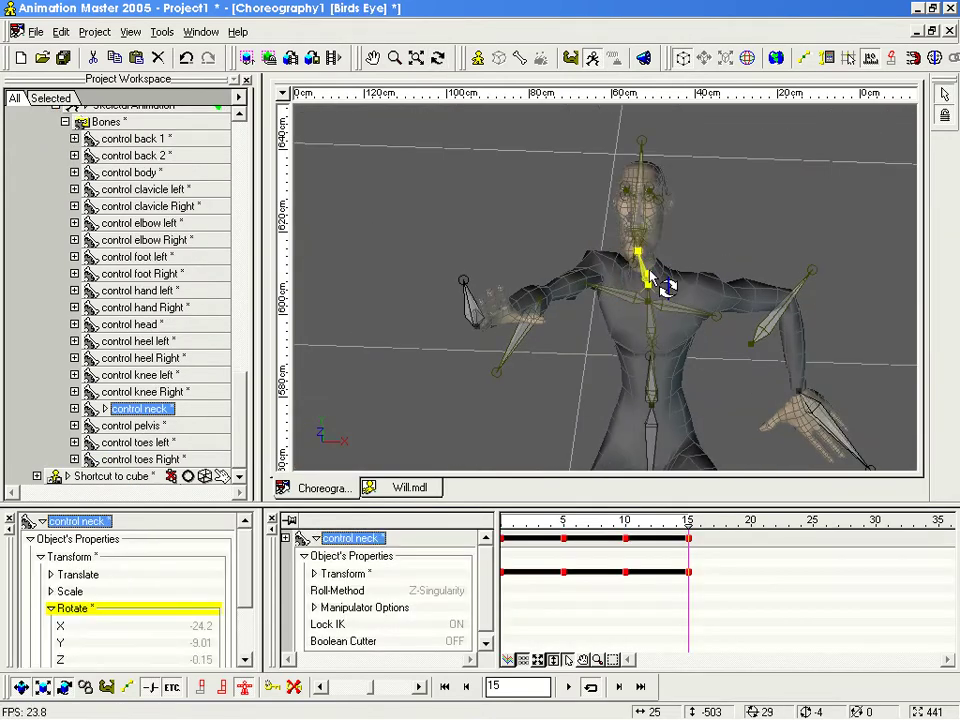
Step: Tilt the control head bone forward at frame 15 so the figure looks ahead
{"action": "left_click", "coordinate": [640, 228]}
{"action": "key", "text": "t"}
{"action": "mouse_move", "coordinate": [640, 228]}
{"action": "left_mouse_down"}
{"action": "mouse_move", "coordinate": [646, 216]}
{"action": "mouse_move", "coordinate": [660, 222]}
{"action": "mouse_move", "coordinate": [651, 220]}
{"action": "left_mouse_up"}
{"action": "left_click", "coordinate": [650, 219]}
{"action": "scroll", "coordinate": [660, 217], "scroll_direction": "up", "scroll_amount": 4}
{"action": "key", "text": "t"}
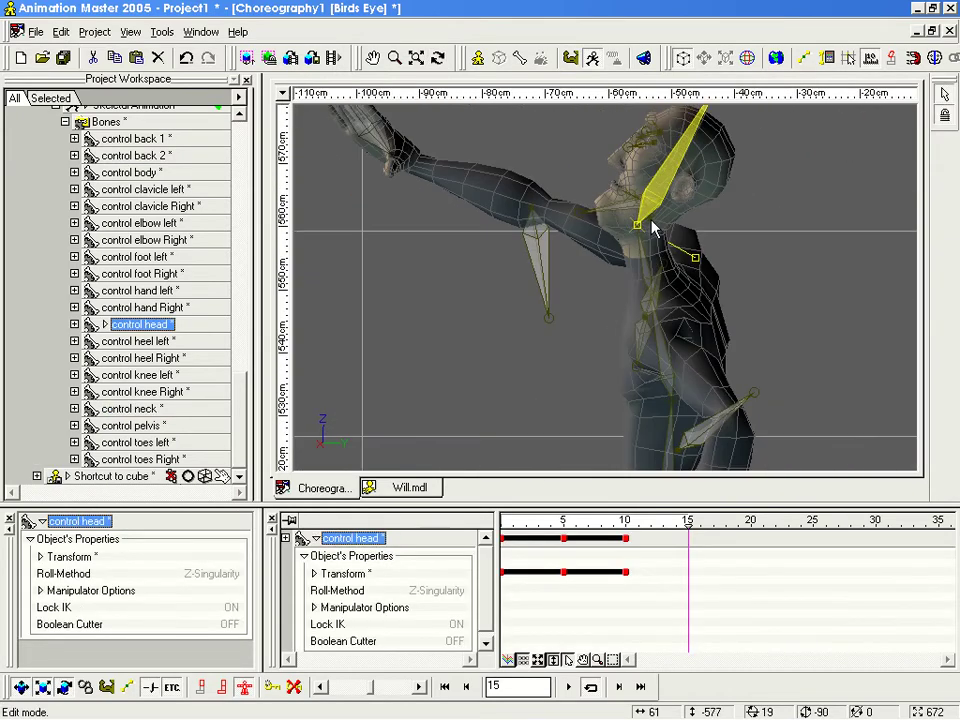
{"action": "key", "text": "4"}
{"action": "left_click_drag", "start_coordinate": [680, 160], "coordinate": [590, 142]}
Step: Move the control hand left bone at frame 15 to about X -0.49 cm, Y -81.42 cm, Z -32.07 cm, and rotate the hand upward
{"action": "left_click_drag", "start_coordinate": [622, 253], "coordinate": [699, 281]}
{"action": "scroll", "coordinate": [621, 244], "scroll_direction": "down", "scroll_amount": 6}
{"action": "key", "text": "t"}
{"action": "left_click", "coordinate": [699, 347]}
{"action": "key", "text": "t"}
{"action": "left_click_drag", "start_coordinate": [703, 351], "coordinate": [637, 289]}
{"action": "key", "text": "t"}
{"action": "key", "text": "r"}
{"action": "left_click_drag", "start_coordinate": [608, 350], "coordinate": [626, 303]}
{"action": "key", "text": "t"}
{"action": "left_click", "coordinate": [561, 312]}
{"action": "key", "text": "t"}
{"action": "left_click_drag", "start_coordinate": [557, 312], "coordinate": [718, 259]}
{"action": "key", "text": "t"}
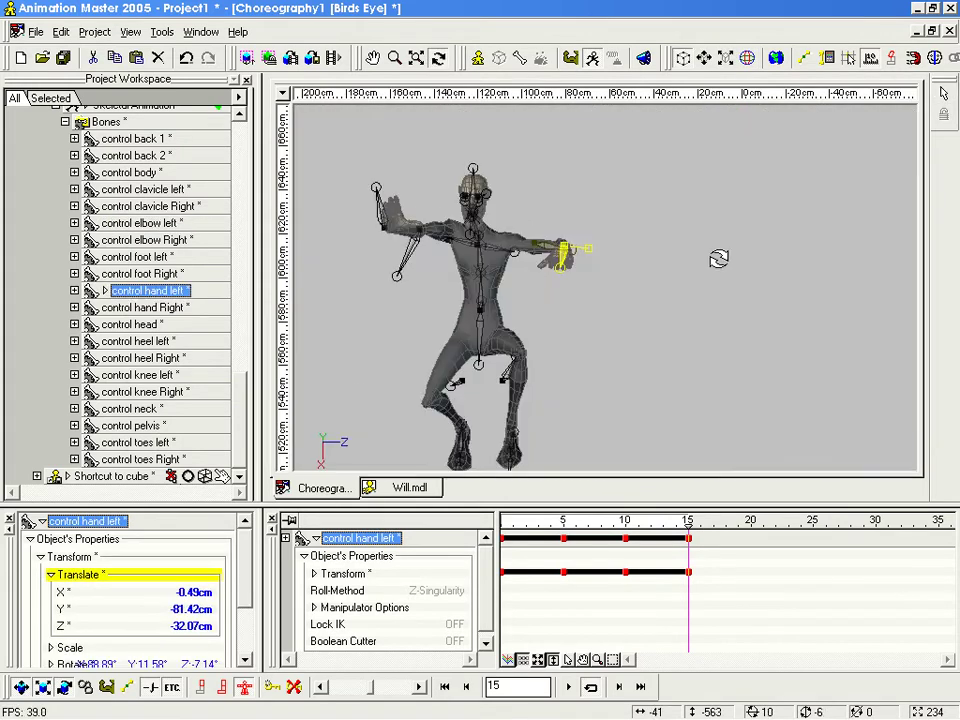
{"action": "left_click_drag", "start_coordinate": [562, 268], "coordinate": [565, 231]}
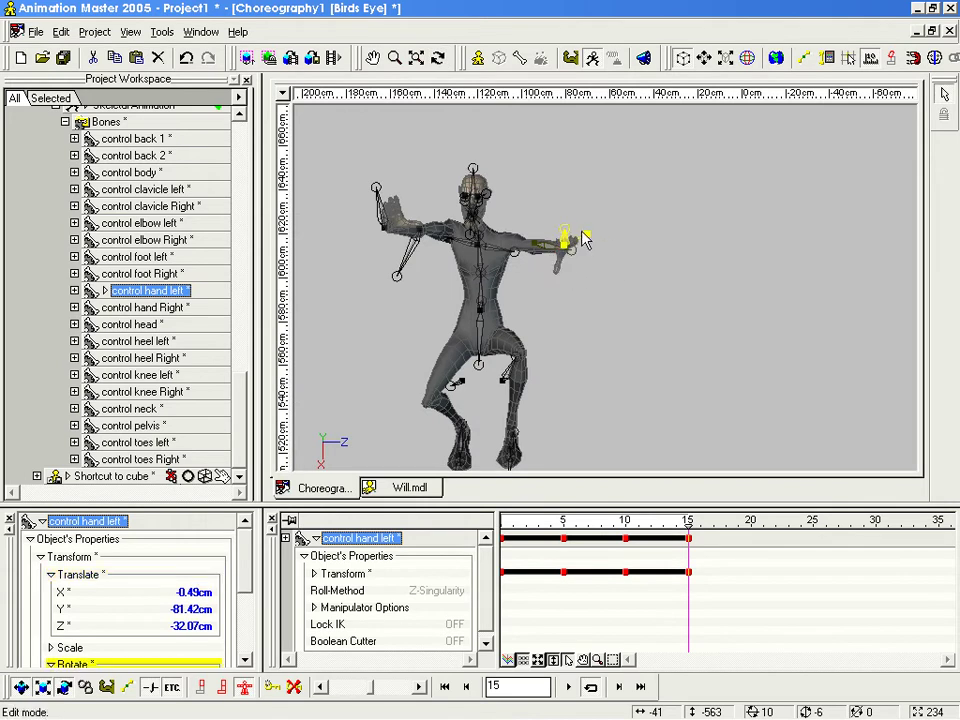
Step: Move the control hand Right bone at frame 15 inward, bending the right arm in front of the body
{"action": "left_click", "coordinate": [383, 220]}
{"action": "key", "text": "t"}
{"action": "left_click_drag", "start_coordinate": [392, 224], "coordinate": [462, 258]}
{"action": "left_click_drag", "start_coordinate": [378, 236], "coordinate": [436, 269]}
{"action": "key", "text": "t"}
{"action": "key", "text": "m"}
Step: Rotate the control clavicle Right bone at frame 15 to about X -1.77°, Y -5.08° and Z 0.08°
{"action": "key", "text": "t"}
{"action": "left_click_drag", "start_coordinate": [543, 311], "coordinate": [474, 264]}
{"action": "key", "text": "t"}
{"action": "key", "text": "t"}
Step: Scrub the jump between frames 10 and 17, examining the figure's pose and flight path above the ground
{"action": "scroll", "coordinate": [636, 296], "scroll_direction": "down", "scroll_amount": 4}
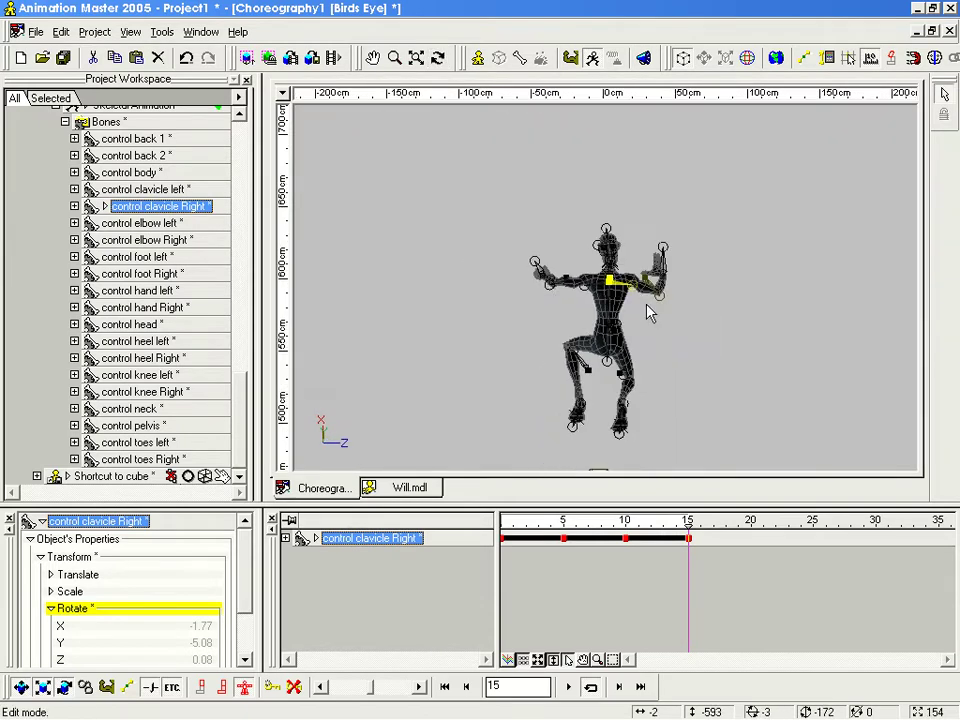
{"action": "middle_click_drag", "start_coordinate": [624, 331], "coordinate": [623, 309]}
{"action": "key", "text": "t"}
{"action": "left_click_drag", "start_coordinate": [624, 309], "coordinate": [709, 319]}
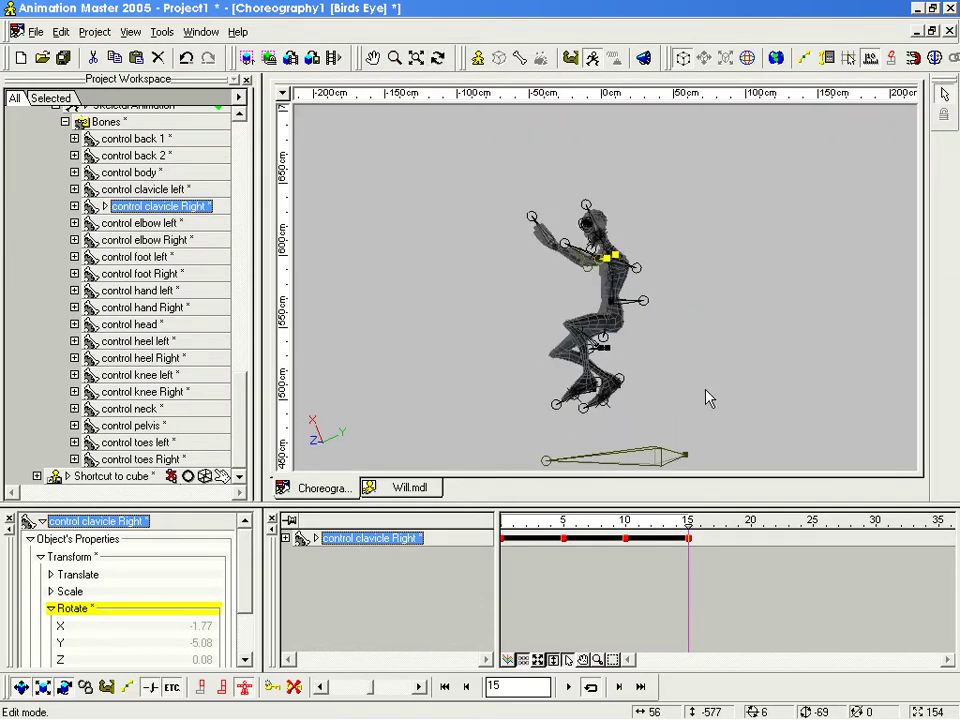
{"action": "left_click_drag", "start_coordinate": [690, 521], "coordinate": [651, 522]}
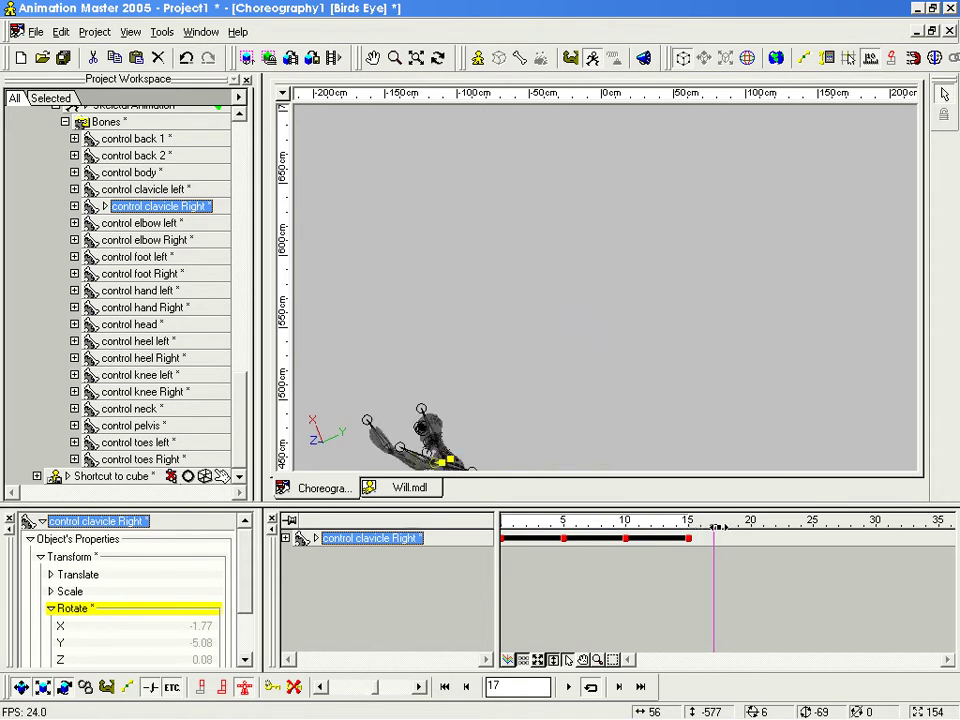
{"action": "middle_click_drag", "start_coordinate": [666, 384], "coordinate": [641, 318]}
{"action": "scroll", "coordinate": [677, 362], "scroll_direction": "down", "scroll_amount": 4}
{"action": "middle_click_drag", "start_coordinate": [696, 354], "coordinate": [604, 308]}
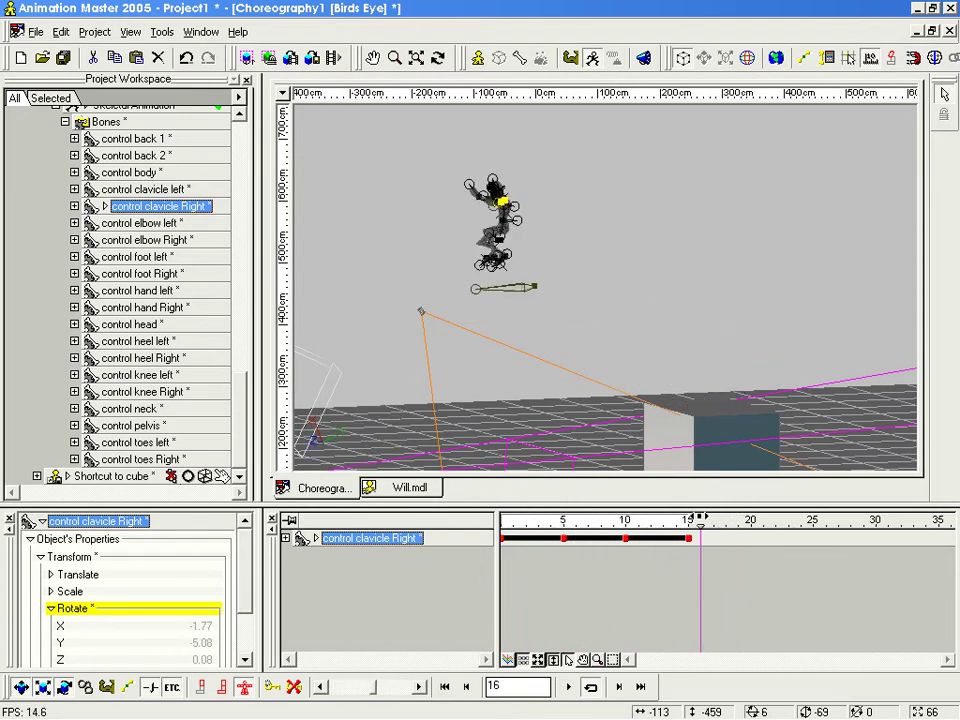
{"action": "middle_click_drag", "start_coordinate": [548, 330], "coordinate": [647, 310]}
{"action": "mouse_move", "coordinate": [275, 694]}
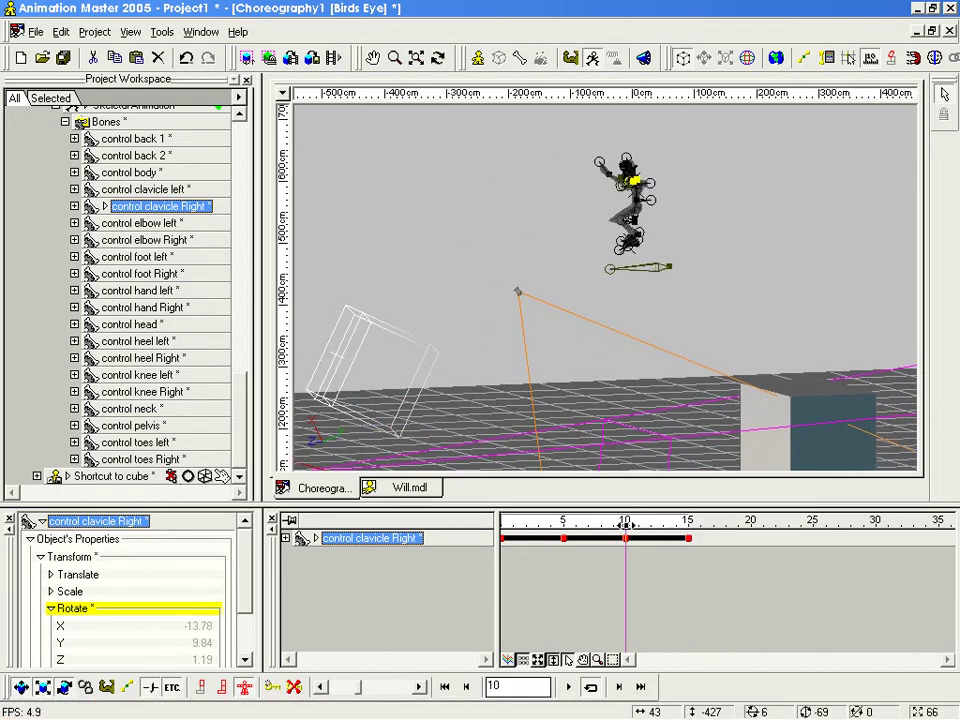
Step: At frame 20, move the control foot Right bone to ground level, at about X -13.56 cm, Y 0 cm, Z 53.95 cm
{"action": "left_click_drag", "start_coordinate": [490, 341], "coordinate": [572, 268]}
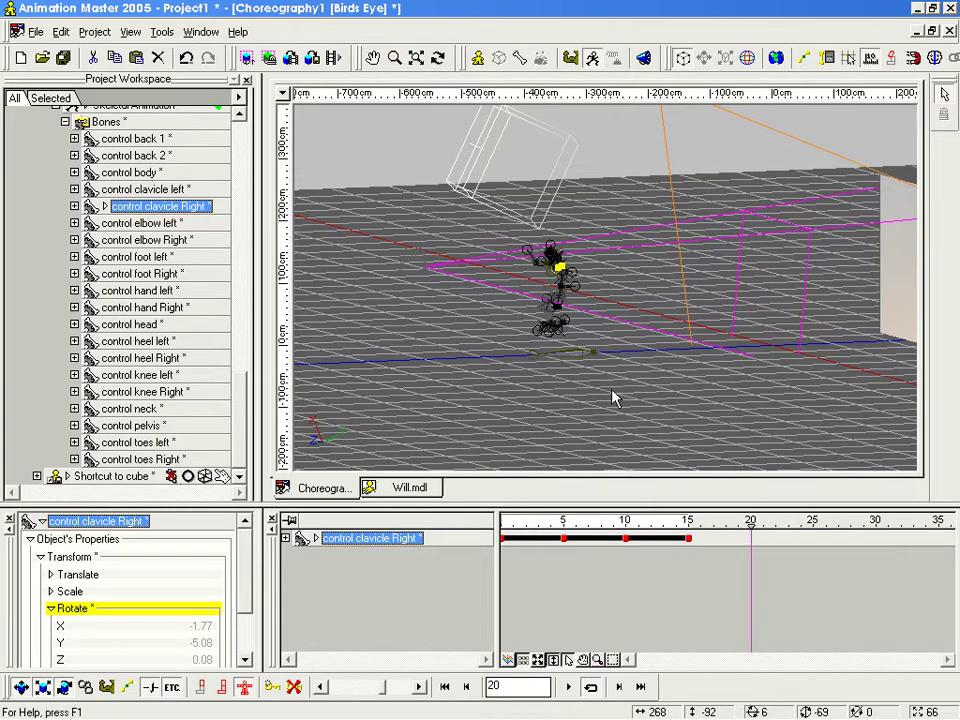
{"action": "key", "text": "4"}
{"action": "left_click_drag", "start_coordinate": [609, 386], "coordinate": [640, 256]}
{"action": "middle_click_drag", "start_coordinate": [623, 359], "coordinate": [630, 161]}
{"action": "middle_click_drag", "start_coordinate": [660, 384], "coordinate": [748, 243]}
{"action": "scroll", "coordinate": [754, 331], "scroll_direction": "up", "scroll_amount": 4}
{"action": "scroll", "coordinate": [748, 243], "scroll_direction": "up", "scroll_amount": 4}
{"action": "scroll", "coordinate": [748, 248], "scroll_direction": "up", "scroll_amount": 2}
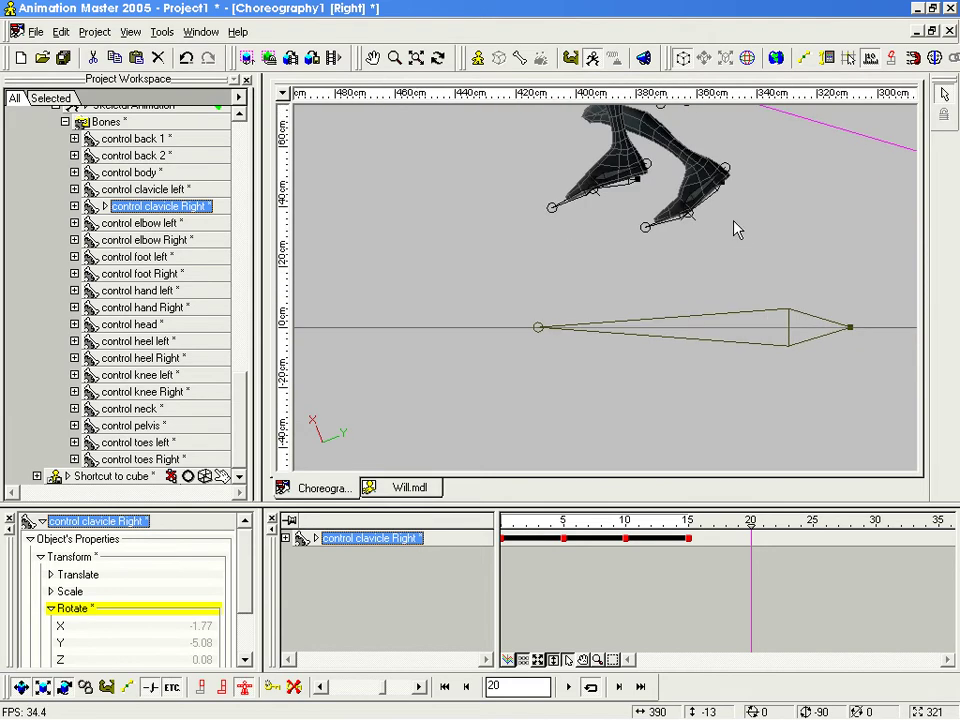
{"action": "left_click", "coordinate": [720, 198]}
{"action": "left_click_drag", "start_coordinate": [720, 198], "coordinate": [706, 393]}
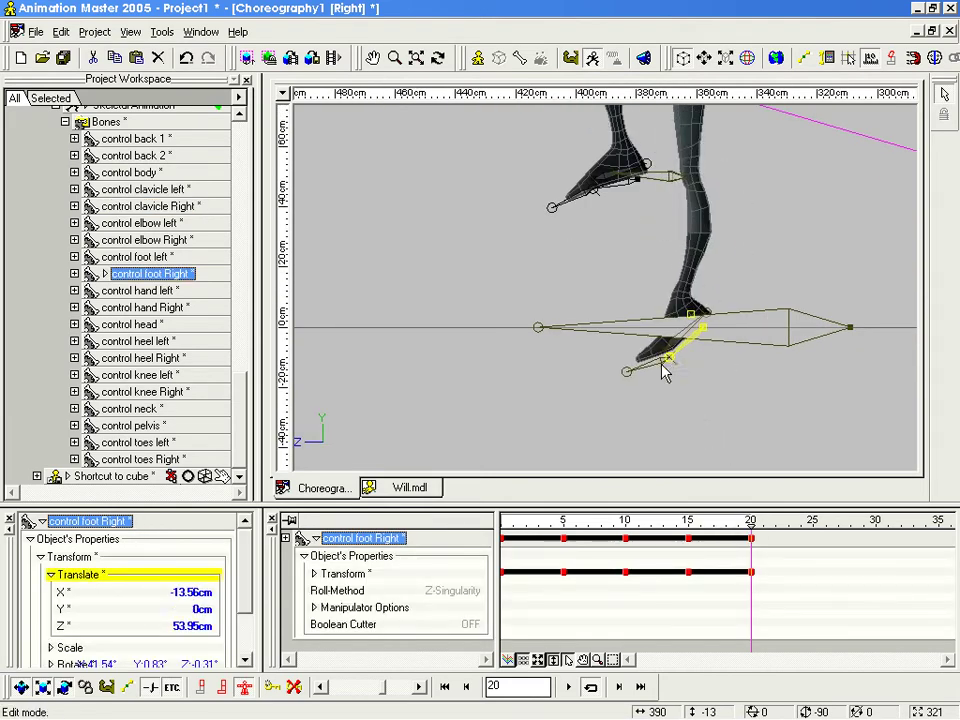
Step: Set the control foot Right bone's X, Y and Z rotation to 0 at frame 20
{"action": "left_click", "coordinate": [51, 664]}
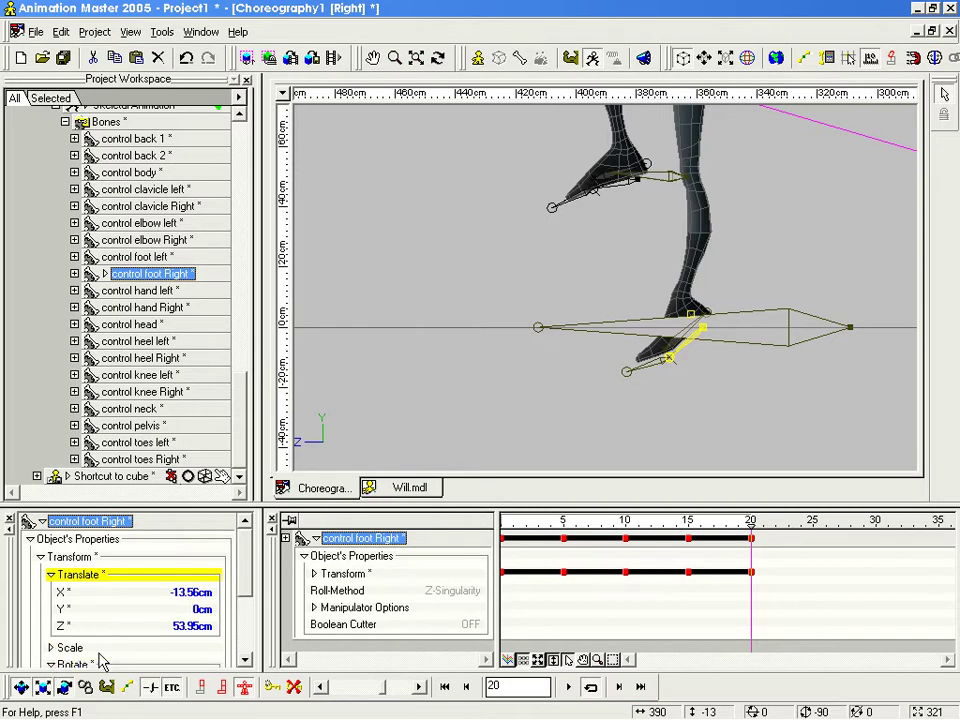
{"action": "left_click_drag", "start_coordinate": [254, 584], "coordinate": [253, 628]}
{"action": "left_click", "coordinate": [197, 583]}
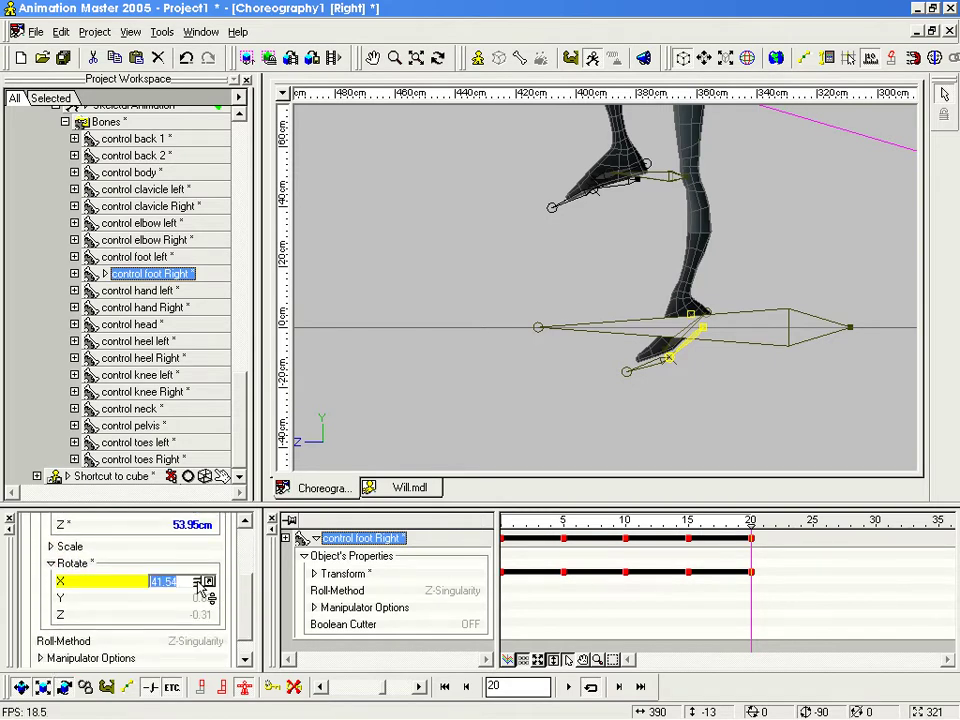
{"action": "type", "text": "0"}
{"action": "left_click", "coordinate": [197, 600]}
{"action": "type", "text": "0"}
{"action": "left_click", "coordinate": [198, 615]}
{"action": "type", "text": "0"}
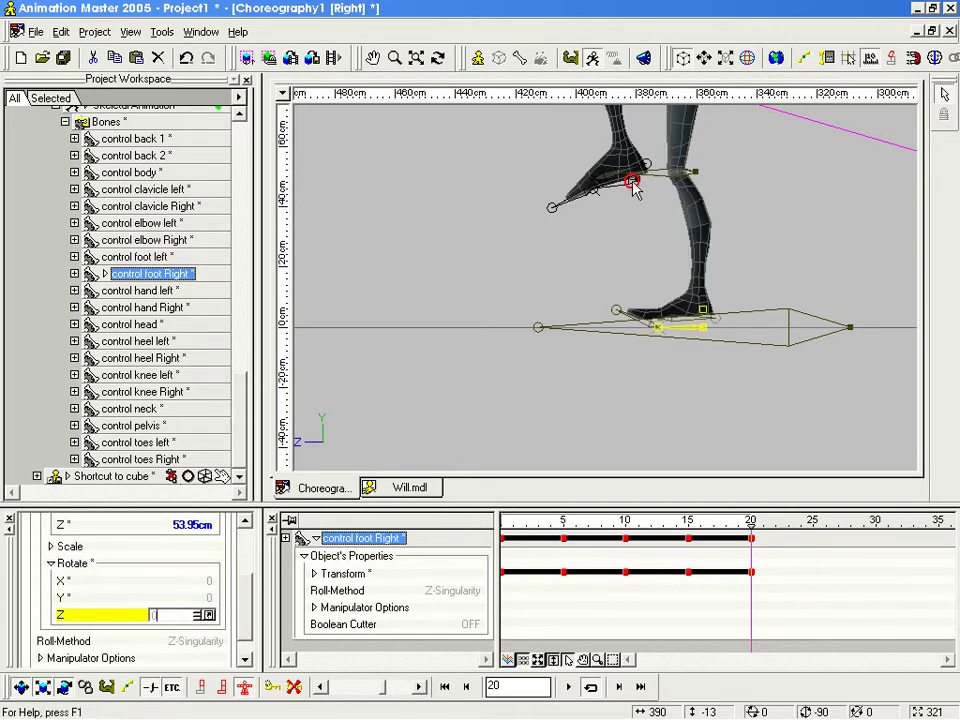
Step: Set the control foot left bone's X, Y and Z rotation to 0 at frame 20
{"action": "left_click", "coordinate": [631, 191]}
{"action": "left_click", "coordinate": [40, 557]}
{"action": "left_click", "coordinate": [50, 607]}
{"action": "left_click", "coordinate": [194, 627]}
{"action": "type", "text": "0"}
{"action": "left_click", "coordinate": [195, 643]}
{"action": "type", "text": "0"}
{"action": "left_click", "coordinate": [195, 655]}
{"action": "type", "text": "0"}
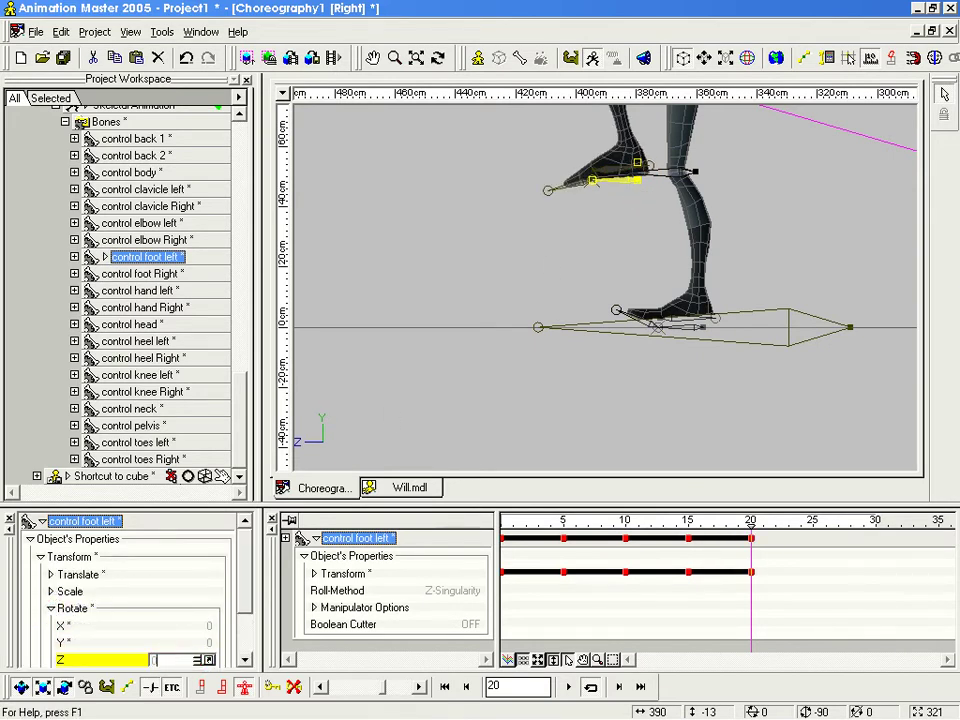
Step: Set the control foot left bone's Y translation to 0 cm to plant the left foot on the ground
{"action": "left_click", "coordinate": [50, 574]}
{"action": "left_click", "coordinate": [200, 609]}
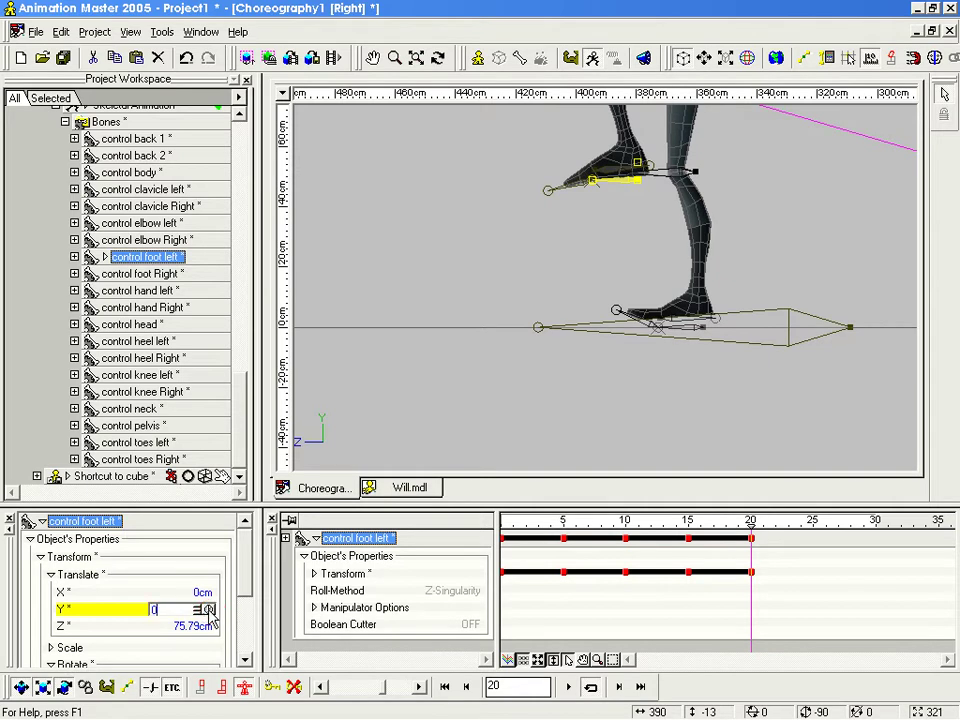
{"action": "type", "text": "0"}
{"action": "key", "text": "Return"}
{"action": "scroll", "coordinate": [543, 372], "scroll_direction": "up", "scroll_amount": 2}
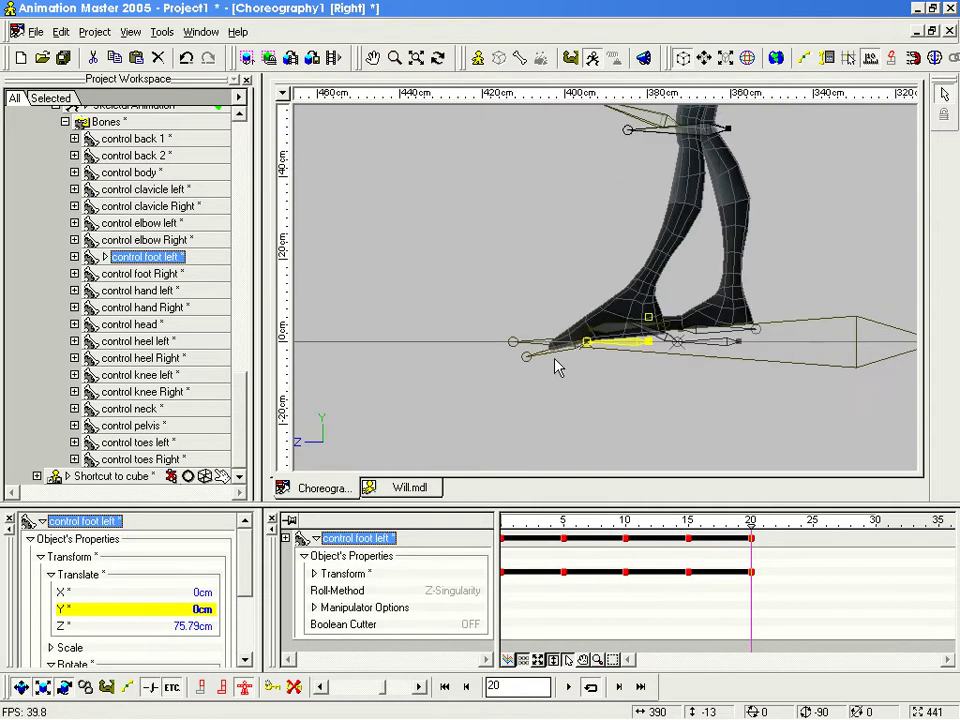
Step: Flatten the left toes at frame 20 by setting the control toes left bone's X and Y rotation to 0
{"action": "left_click", "coordinate": [555, 355]}
{"action": "left_click", "coordinate": [41, 556]}
{"action": "left_click", "coordinate": [50, 608]}
{"action": "left_click", "coordinate": [200, 626]}
{"action": "type", "text": "0"}
{"action": "key", "text": "Tab"}
{"action": "type", "text": "0"}
{"action": "key", "text": "Tab"}
Step: Set the control heel left bone's X rotation to 0 at frame 20
{"action": "left_click", "coordinate": [651, 333]}
{"action": "left_click", "coordinate": [205, 630]}
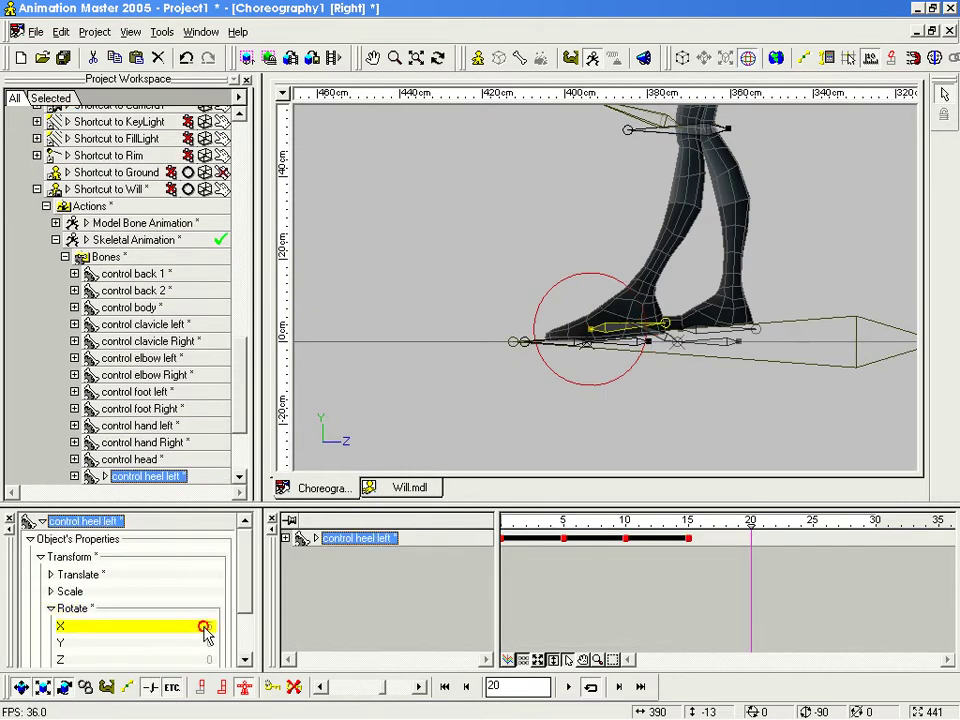
{"action": "type", "text": "0"}
{"action": "key", "text": "Return"}
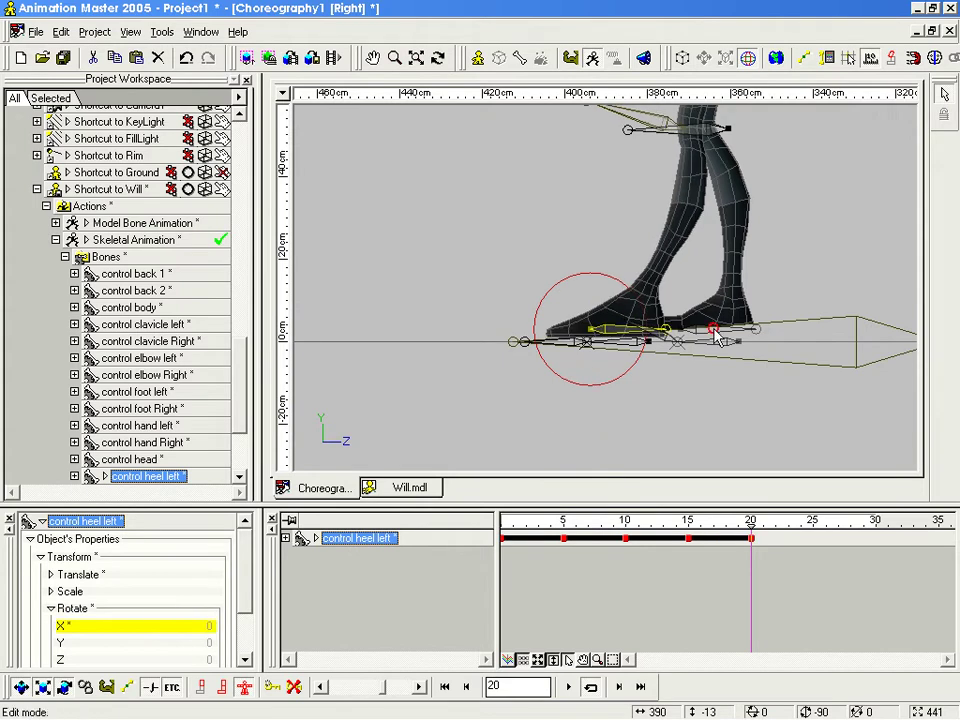
Step: Check the rotation values of the control heel Right and control foot Right bones at frame 20
{"action": "left_click", "coordinate": [722, 337]}
{"action": "left_click", "coordinate": [750, 328]}
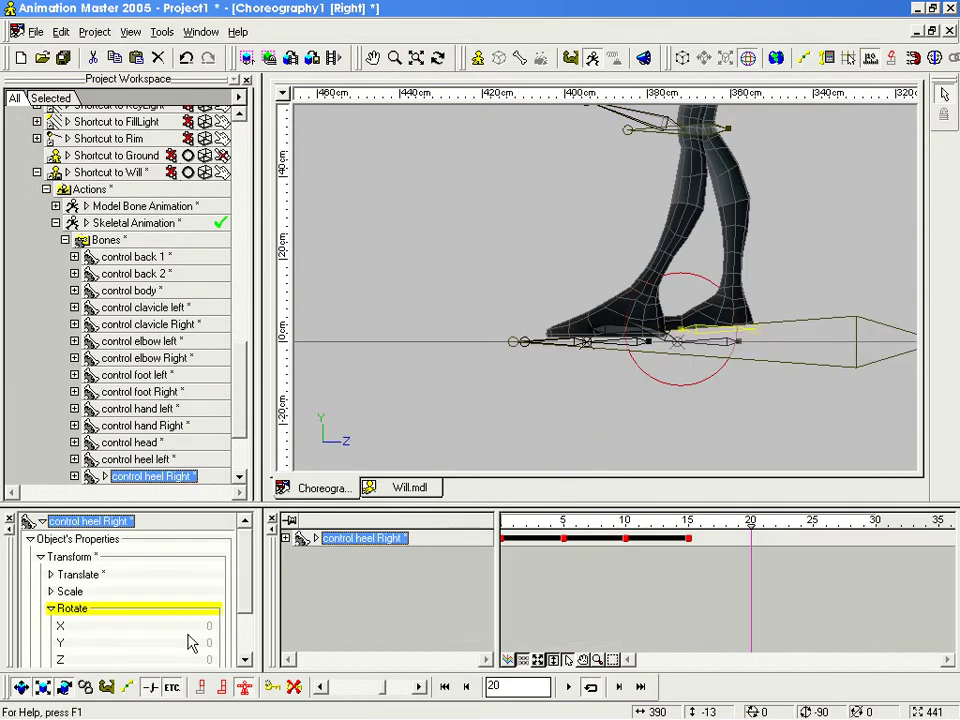
{"action": "left_click", "coordinate": [741, 369]}
{"action": "left_click", "coordinate": [739, 344]}
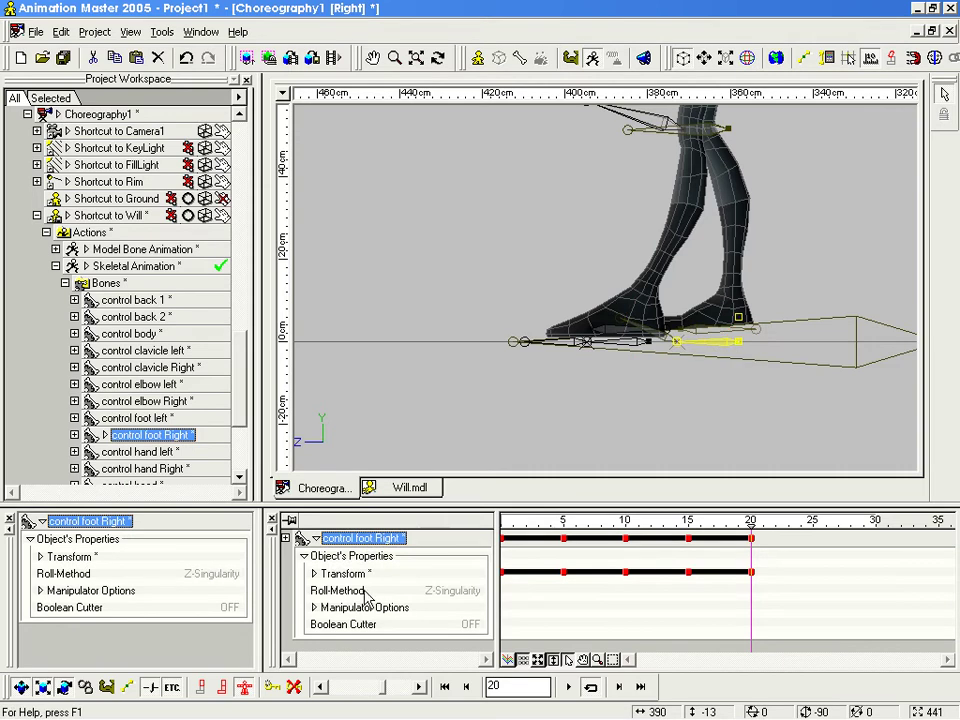
{"action": "left_click", "coordinate": [38, 557]}
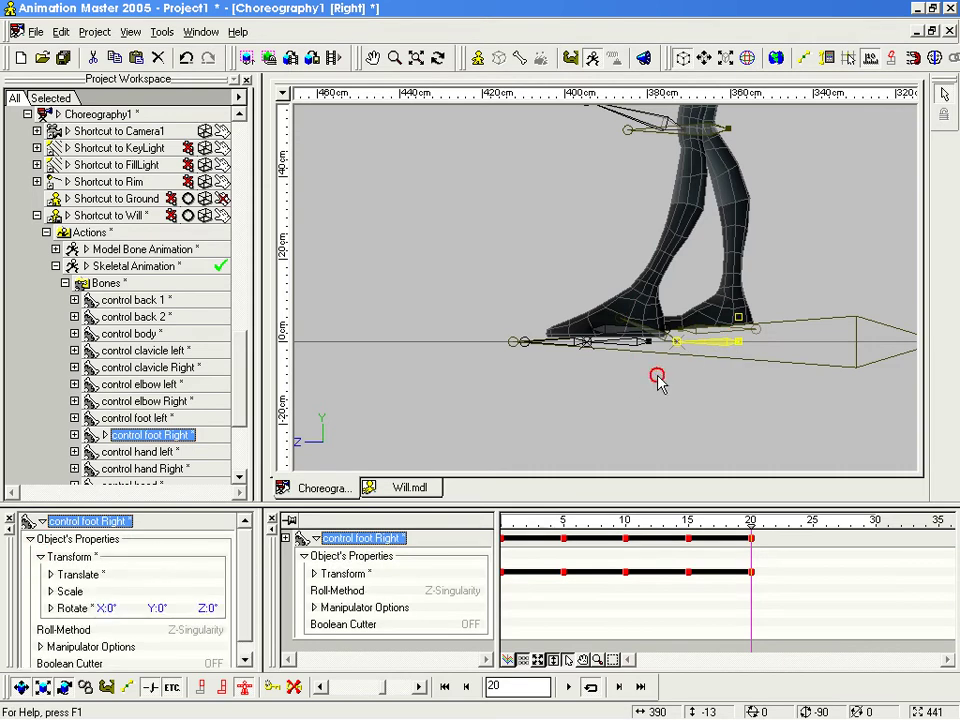
{"action": "left_click", "coordinate": [657, 377]}
{"action": "scroll", "coordinate": [650, 345], "scroll_direction": "up", "scroll_amount": 5}
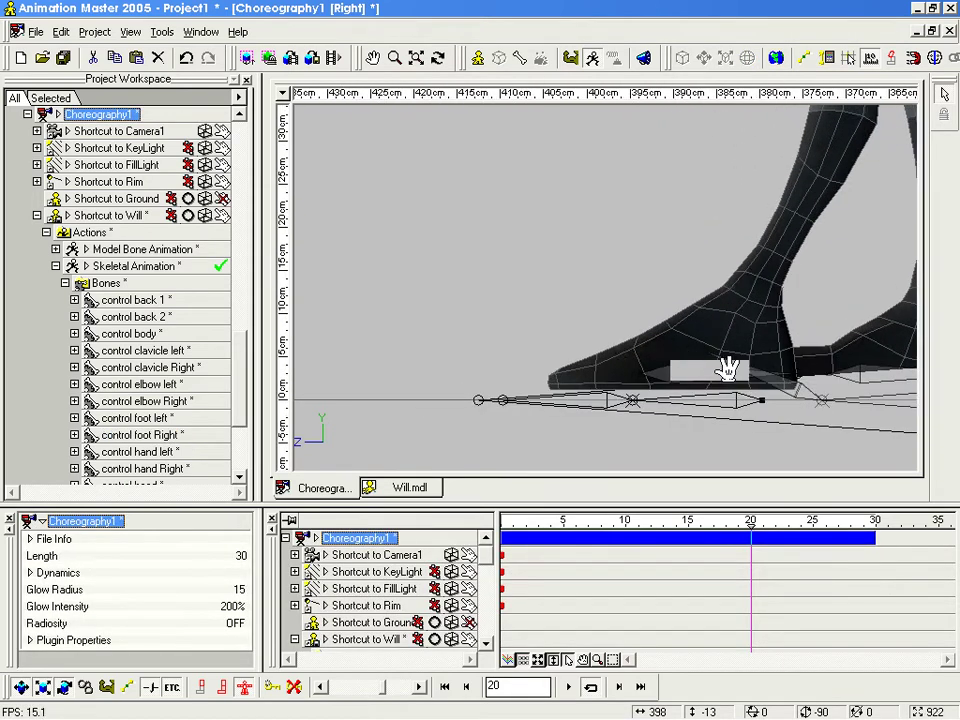
Step: Flatten the right toes at frame 20 by setting the control toes Right bone's X, Y and Z rotation to 0
{"action": "left_click", "coordinate": [645, 318]}
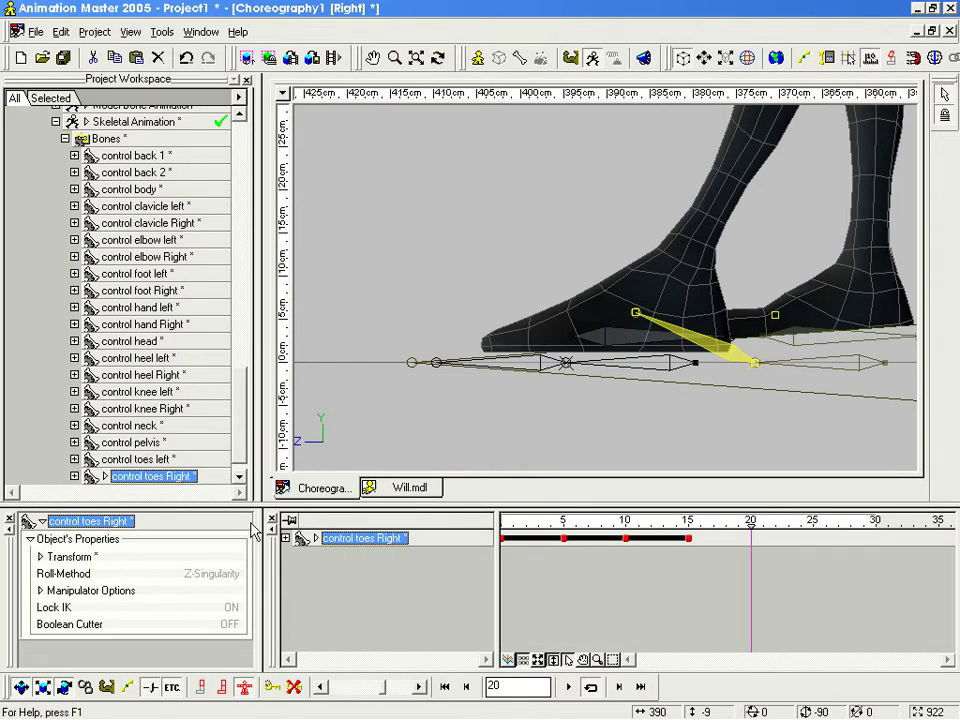
{"action": "left_click", "coordinate": [40, 556]}
{"action": "left_click", "coordinate": [47, 607]}
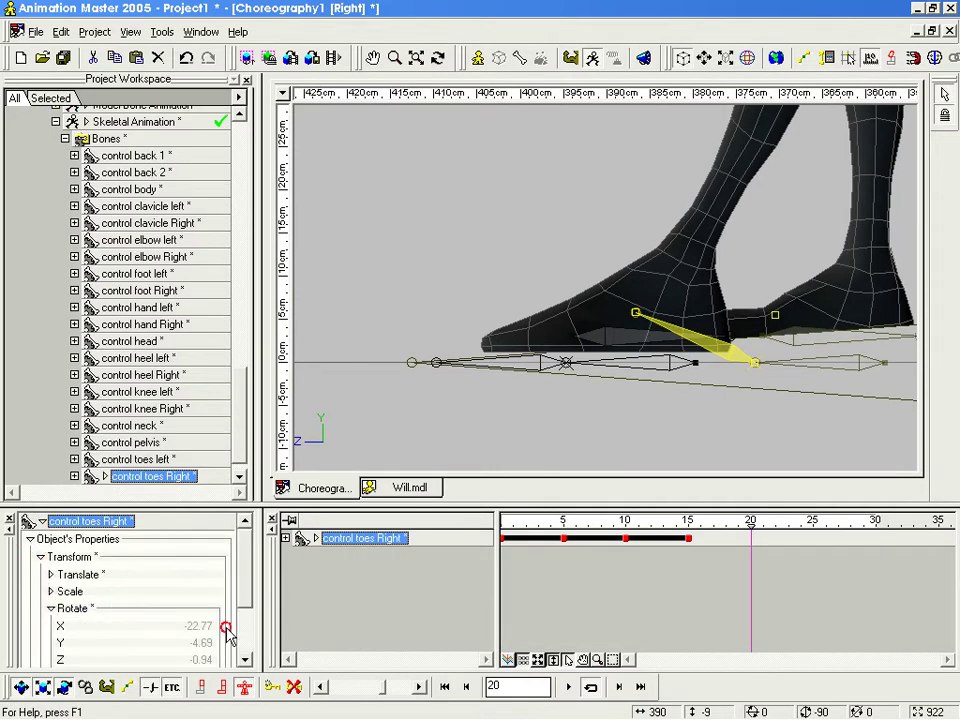
{"action": "left_click", "coordinate": [193, 627]}
{"action": "left_click", "coordinate": [195, 643]}
{"action": "type", "text": "0"}
{"action": "left_click", "coordinate": [195, 659]}
{"action": "type", "text": "0"}
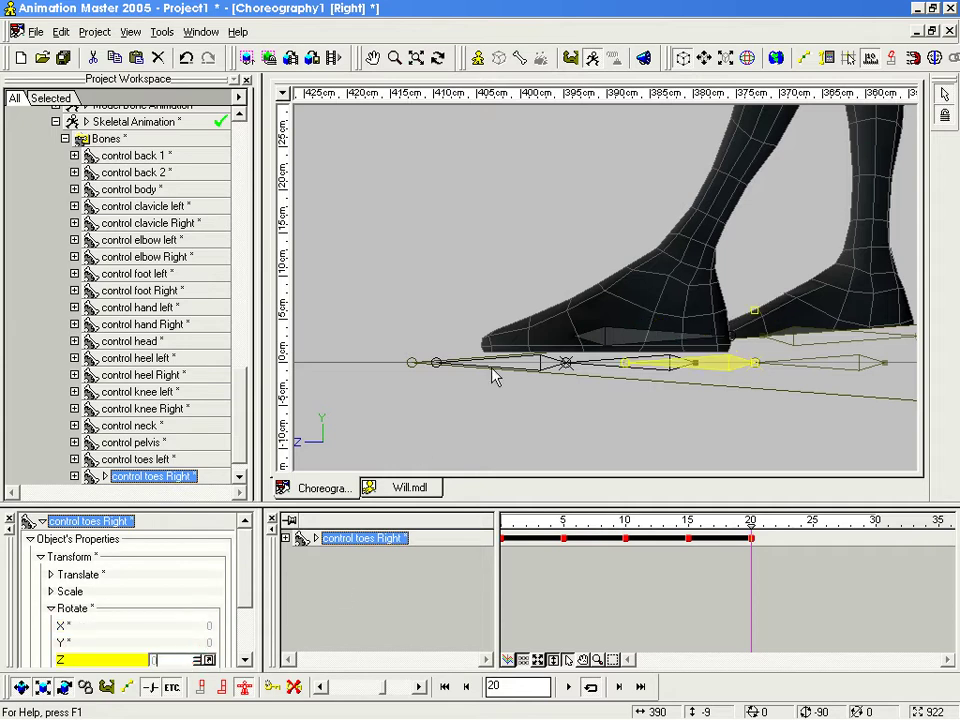
Step: Examine from the side and at an angle how both feet rest on the ground at frame 20
{"action": "scroll", "coordinate": [529, 347], "scroll_direction": "down", "scroll_amount": 1}
{"action": "middle_click_drag", "start_coordinate": [529, 347], "coordinate": [529, 334]}
{"action": "scroll", "coordinate": [580, 356], "scroll_direction": "down", "scroll_amount": 1}
{"action": "middle_click_drag", "start_coordinate": [580, 356], "coordinate": [575, 402]}
{"action": "left_click", "coordinate": [521, 372]}
{"action": "scroll", "coordinate": [583, 385], "scroll_direction": "up", "scroll_amount": 3}
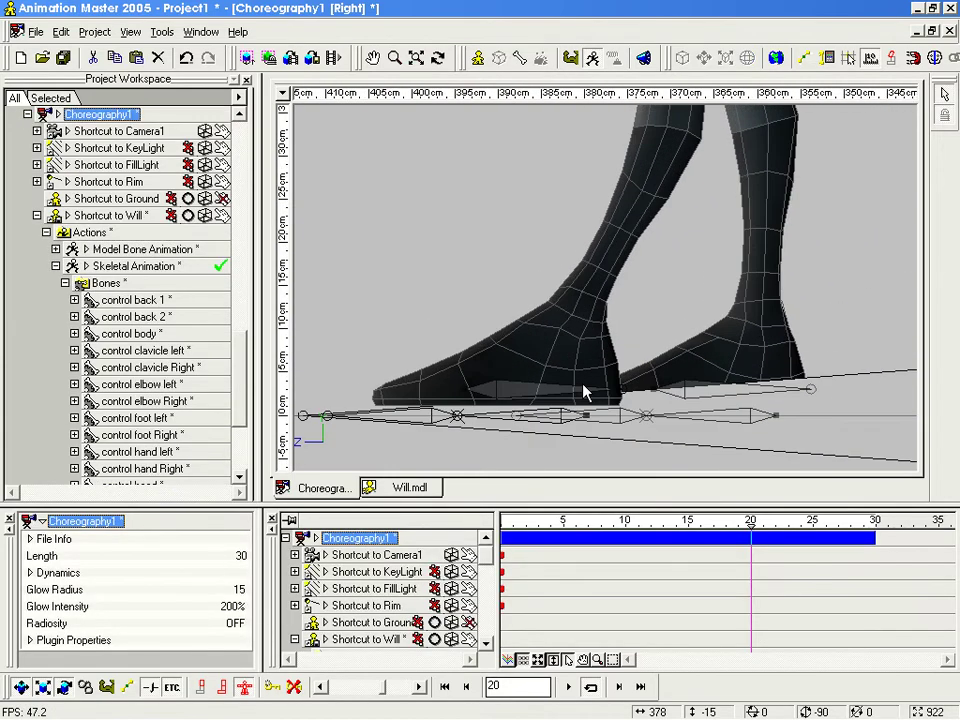
{"action": "key", "text": "t"}
{"action": "left_click_drag", "start_coordinate": [683, 403], "coordinate": [768, 411]}
{"action": "scroll", "coordinate": [768, 411], "scroll_direction": "down", "scroll_amount": 3}
{"action": "middle_click_drag", "start_coordinate": [768, 411], "coordinate": [757, 436]}
{"action": "mouse_move", "coordinate": [756, 435]}
{"action": "left_mouse_down"}
{"action": "mouse_move", "coordinate": [810, 435]}
{"action": "mouse_move", "coordinate": [765, 435]}
{"action": "left_mouse_up"}
{"action": "key", "text": "4"}
Step: Lower the control body bone into a crouch at frame 20, to about X 10.58 cm, Y -49.98 cm, Z -55.37 cm
{"action": "scroll", "coordinate": [768, 431], "scroll_direction": "down", "scroll_amount": 3}
{"action": "middle_click_drag", "start_coordinate": [658, 202], "coordinate": [673, 352]}
{"action": "scroll", "coordinate": [694, 226], "scroll_direction": "down", "scroll_amount": 1}
{"action": "left_click", "coordinate": [671, 196]}
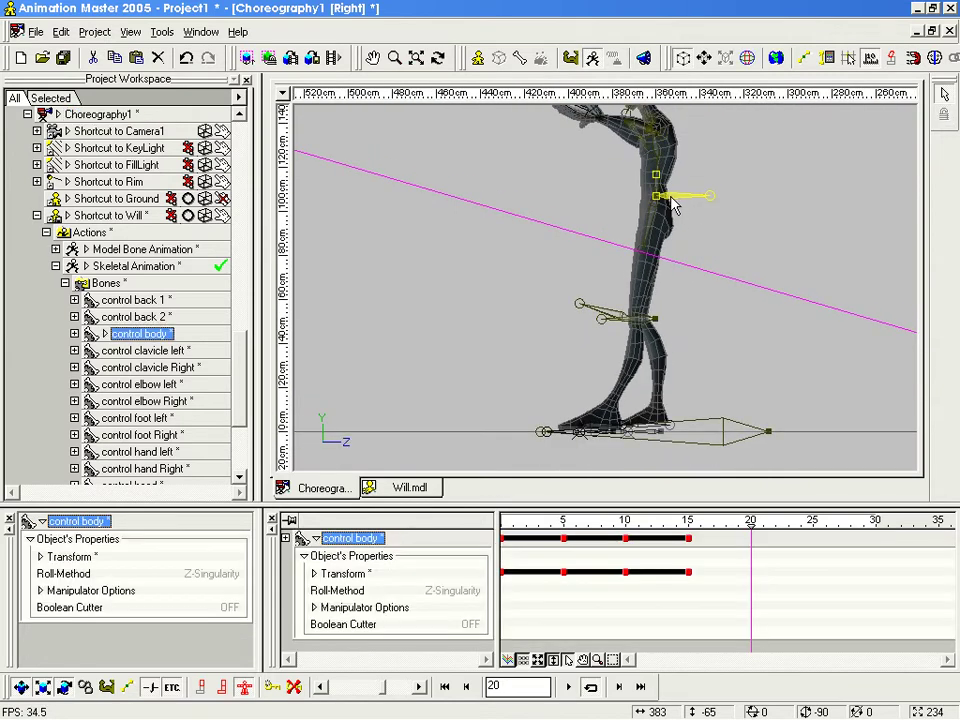
{"action": "left_click_drag", "start_coordinate": [660, 200], "coordinate": [648, 303]}
{"action": "scroll", "coordinate": [688, 354], "scroll_direction": "up", "scroll_amount": 4}
{"action": "middle_click_drag", "start_coordinate": [689, 346], "coordinate": [690, 304]}
{"action": "left_click_drag", "start_coordinate": [670, 270], "coordinate": [665, 277]}
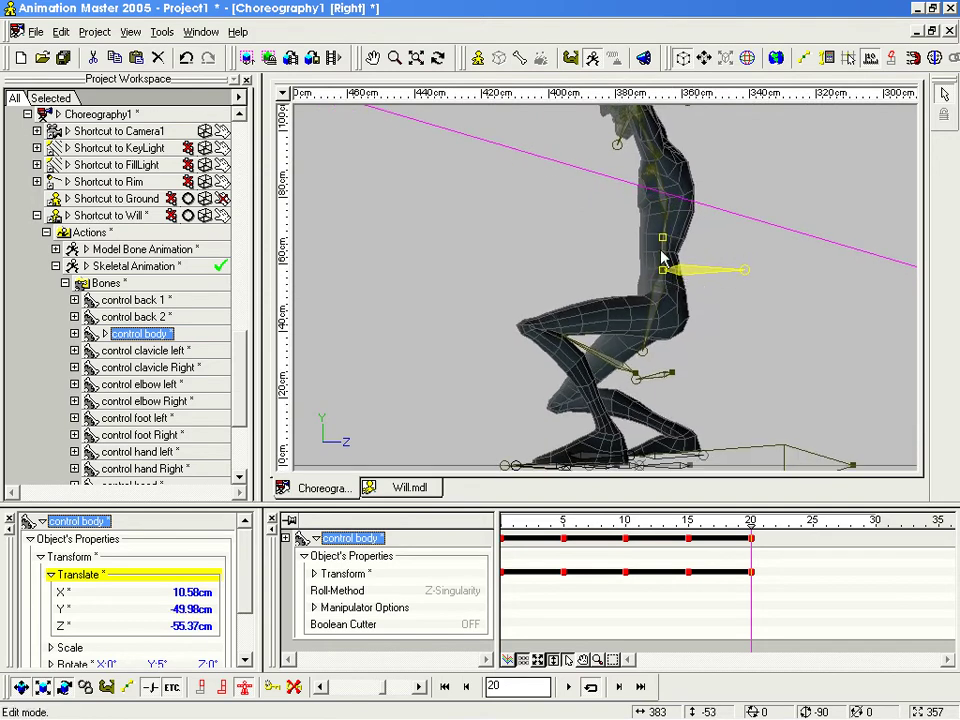
Step: Bend the torso and neck forward at frame 20, rotating control back 2 to about X 36.13°, Y -2.65°, Z 0.48°
{"action": "left_click", "coordinate": [660, 222]}
{"action": "key", "text": "r"}
{"action": "left_click_drag", "start_coordinate": [660, 222], "coordinate": [575, 210]}
{"action": "left_click", "coordinate": [595, 207]}
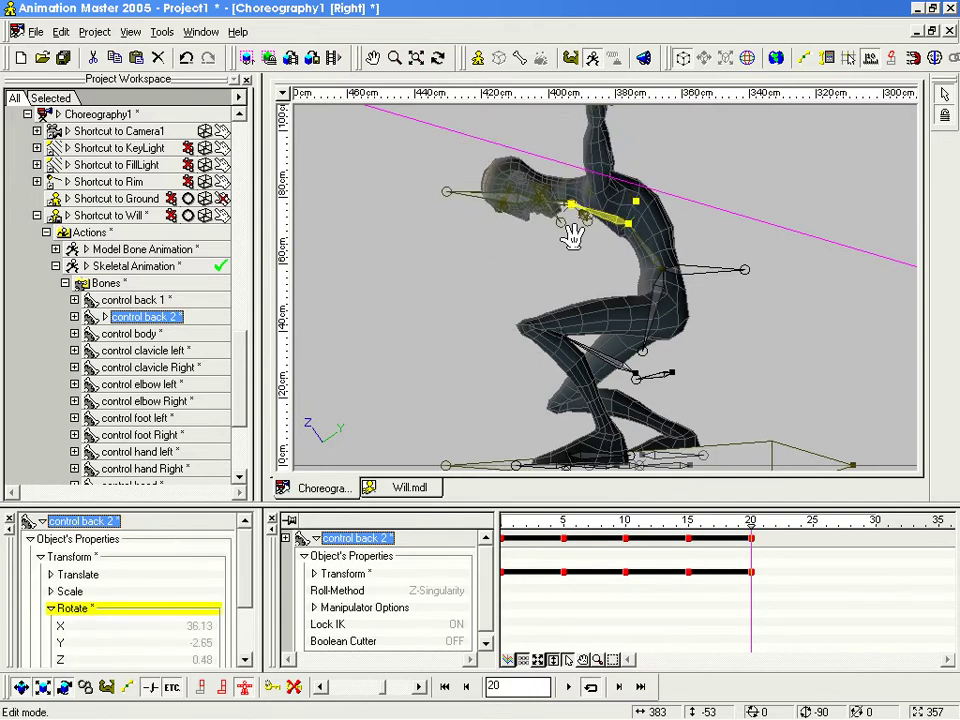
{"action": "scroll", "coordinate": [570, 205], "scroll_direction": "up", "scroll_amount": 3}
{"action": "left_click", "coordinate": [470, 192]}
{"action": "left_click_drag", "start_coordinate": [470, 192], "coordinate": [583, 242]}
Step: Deepen the crouch by moving the control body bone to about X 10.58 cm, Y -58.38 cm, Z -54.44 cm
{"action": "scroll", "coordinate": [595, 255], "scroll_direction": "down", "scroll_amount": 3}
{"action": "scroll", "coordinate": [595, 255], "scroll_direction": "down", "scroll_amount": 2}
{"action": "left_click", "coordinate": [678, 287]}
{"action": "left_click_drag", "start_coordinate": [665, 288], "coordinate": [670, 327]}
{"action": "key", "text": "t"}
{"action": "key", "text": "Escape"}
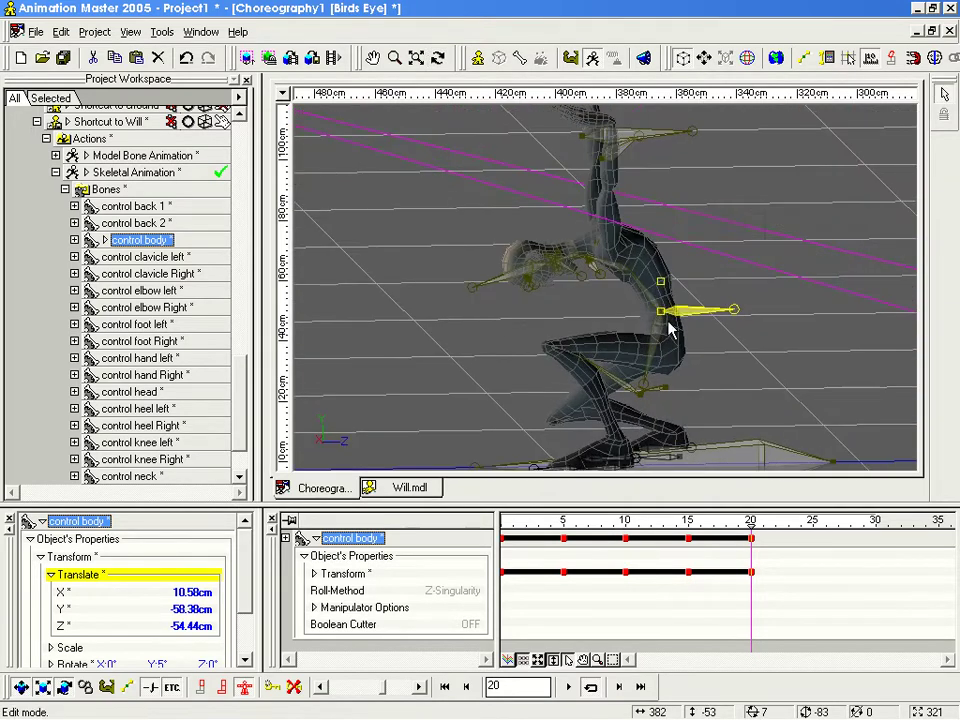
Step: Rotate the control neck bone upward at frame 20 to lift the neck
{"action": "key", "text": "6"}
{"action": "scroll", "coordinate": [568, 251], "scroll_direction": "up", "scroll_amount": 3}
{"action": "left_click", "coordinate": [550, 255]}
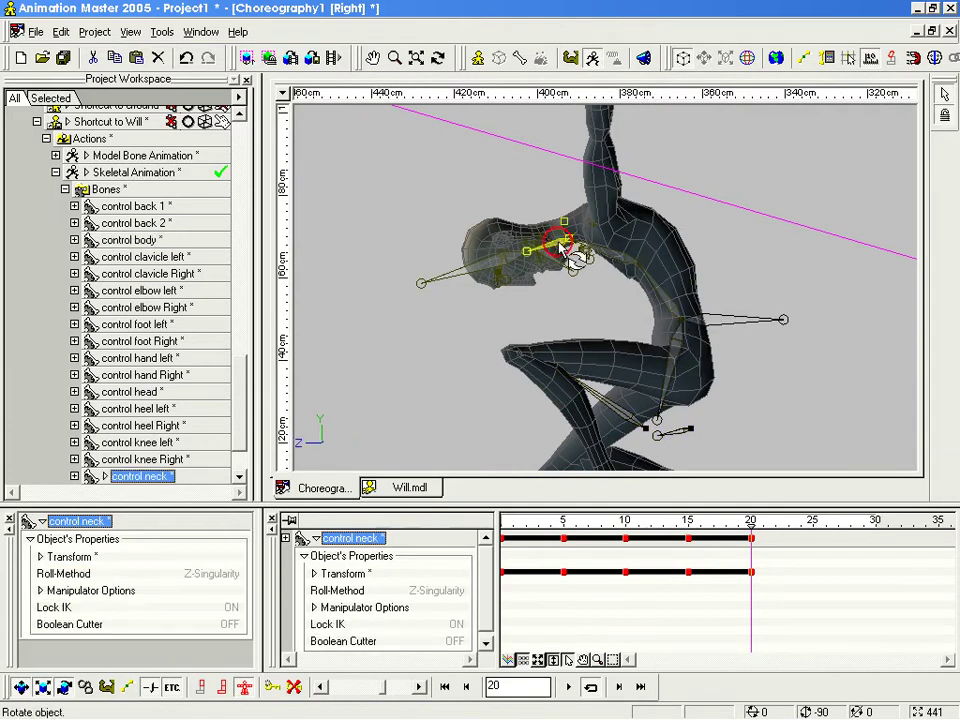
{"action": "left_click_drag", "start_coordinate": [529, 229], "coordinate": [527, 229]}
Step: Rotate the control head bone at frame 20 to about X -32.43°, Y 4.24°, Z -0.23° so the figure looks ahead
{"action": "left_click", "coordinate": [462, 216]}
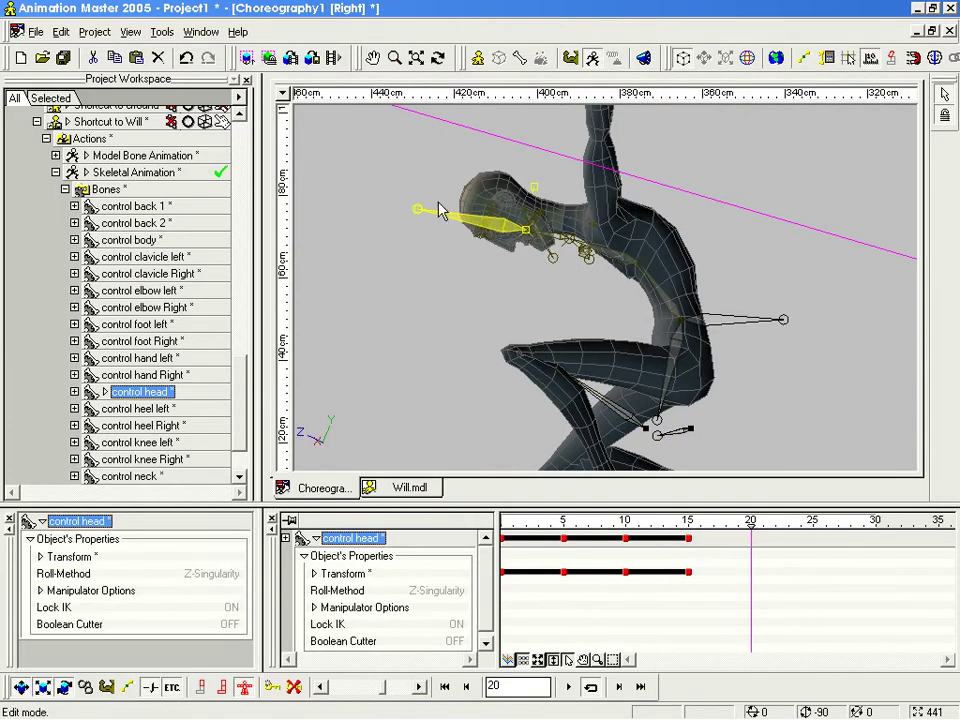
{"action": "left_click_drag", "start_coordinate": [418, 208], "coordinate": [462, 140]}
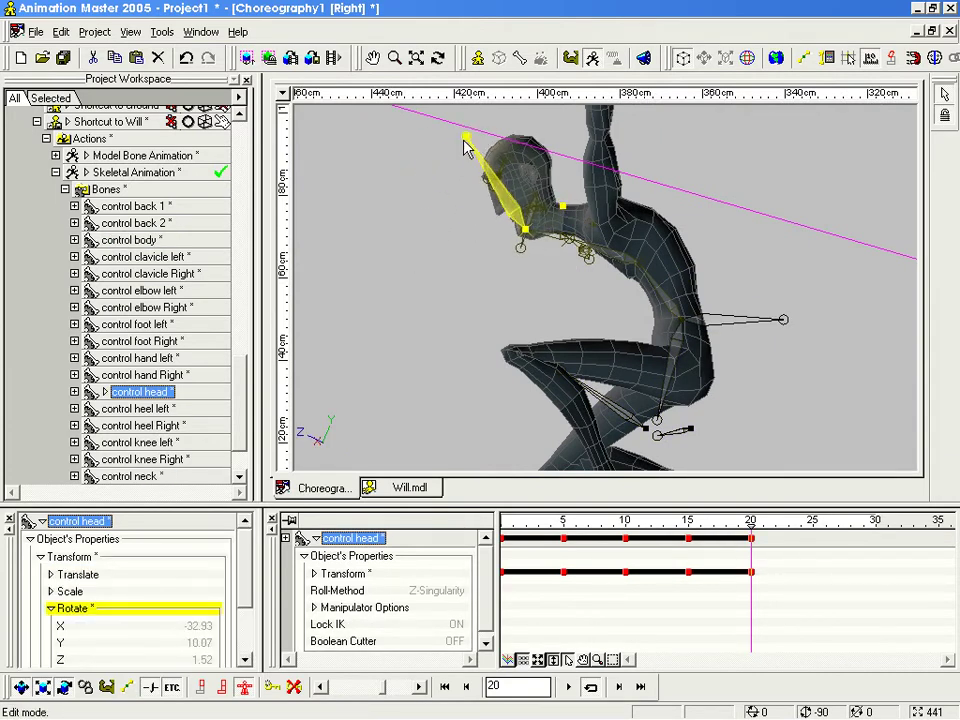
{"action": "key", "text": "7"}
{"action": "left_click_drag", "start_coordinate": [581, 155], "coordinate": [462, 144]}
{"action": "key", "text": "Escape"}
{"action": "key", "text": "t"}
{"action": "scroll", "coordinate": [573, 222], "scroll_direction": "down", "scroll_amount": 3}
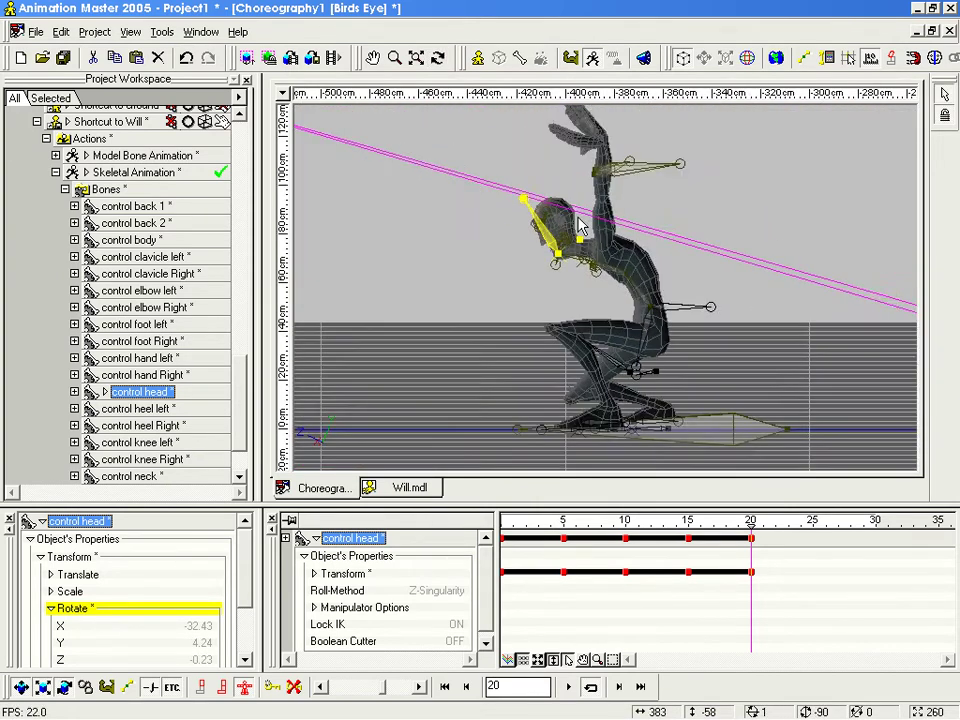
Step: Lower the control hand Right bone at frame 20 from above the head toward the crouched legs
{"action": "left_click", "coordinate": [593, 130]}
{"action": "middle_click_drag", "start_coordinate": [621, 150], "coordinate": [625, 213]}
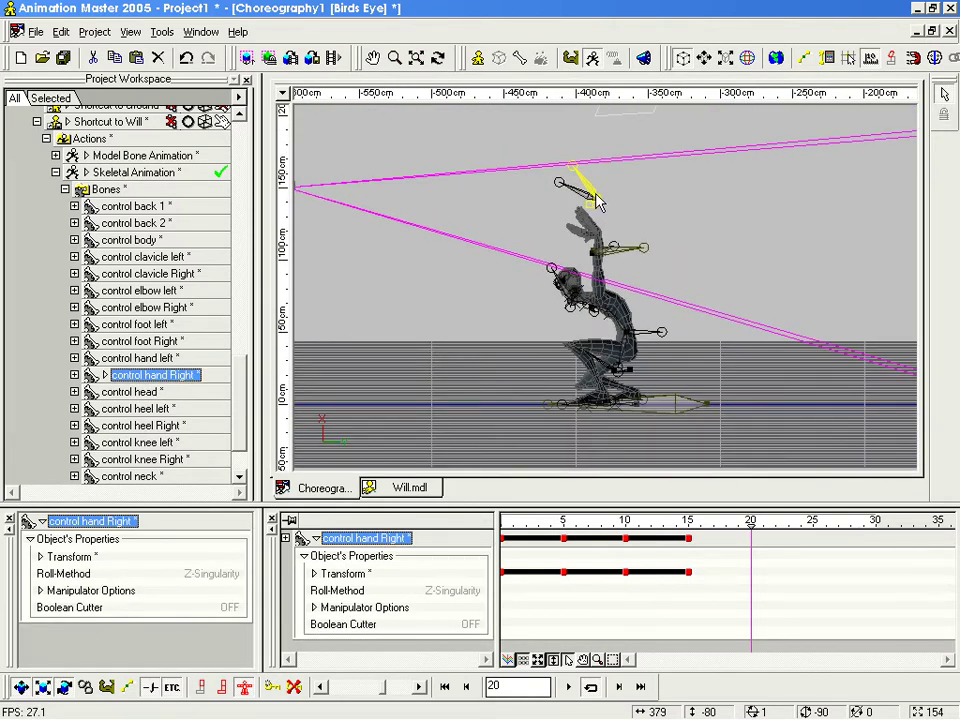
{"action": "left_click_drag", "start_coordinate": [600, 200], "coordinate": [669, 317]}
{"action": "scroll", "coordinate": [669, 310], "scroll_direction": "up", "scroll_amount": 2}
{"action": "middle_click_drag", "start_coordinate": [669, 278], "coordinate": [566, 283]}
{"action": "scroll", "coordinate": [646, 200], "scroll_direction": "up", "scroll_amount": 1}
{"action": "scroll", "coordinate": [645, 222], "scroll_direction": "up", "scroll_amount": 1}
{"action": "left_click_drag", "start_coordinate": [566, 282], "coordinate": [574, 326]}
{"action": "middle_click_drag", "start_coordinate": [574, 326], "coordinate": [657, 243]}
{"action": "left_click_drag", "start_coordinate": [655, 213], "coordinate": [748, 444]}
{"action": "middle_click_drag", "start_coordinate": [586, 369], "coordinate": [625, 265]}
Step: Lower the control hand left bone beside the left leg, to about X 104.7 cm, Y -78.16 cm, Z -29.14 cm
{"action": "left_click", "coordinate": [672, 183]}
{"action": "left_click", "coordinate": [612, 146]}
{"action": "left_click_drag", "start_coordinate": [625, 264], "coordinate": [630, 330]}
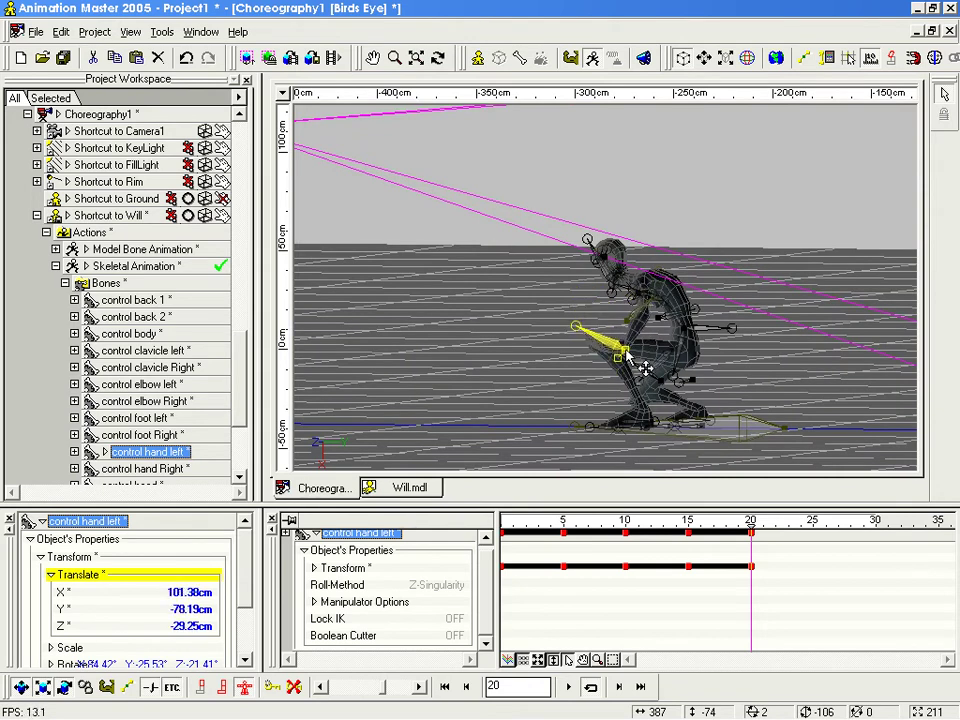
{"action": "middle_click_drag", "start_coordinate": [645, 375], "coordinate": [683, 360]}
{"action": "left_click_drag", "start_coordinate": [641, 345], "coordinate": [697, 440]}
Step: Rotate the control hand left bone at frame 20 so the left hand points down toward the ground
{"action": "key", "text": "t"}
{"action": "left_click_drag", "start_coordinate": [694, 371], "coordinate": [643, 345]}
{"action": "scroll", "coordinate": [643, 345], "scroll_direction": "up", "scroll_amount": 3}
{"action": "key", "text": "m"}
{"action": "left_click_drag", "start_coordinate": [666, 281], "coordinate": [647, 169]}
{"action": "scroll", "coordinate": [658, 247], "scroll_direction": "up", "scroll_amount": 7}
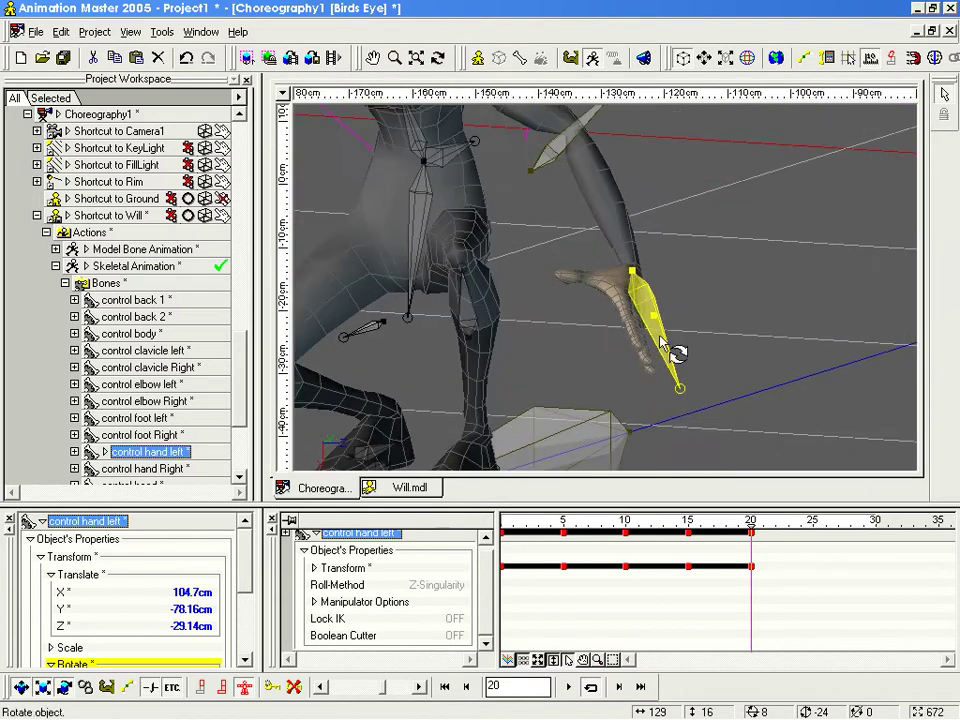
{"action": "scroll", "coordinate": [721, 319], "scroll_direction": "down", "scroll_amount": 6}
{"action": "key", "text": "t"}
{"action": "mouse_move", "coordinate": [721, 319]}
{"action": "left_mouse_down"}
{"action": "mouse_move", "coordinate": [675, 328]}
{"action": "mouse_move", "coordinate": [715, 324]}
{"action": "left_mouse_up"}
{"action": "middle_click_drag", "start_coordinate": [715, 323], "coordinate": [673, 328]}
Step: Rotate the control knee left bone to Y 15° and the control knee Right bone to Y -20° at frame 20
{"action": "left_click", "coordinate": [548, 300]}
{"action": "left_click", "coordinate": [541, 298]}
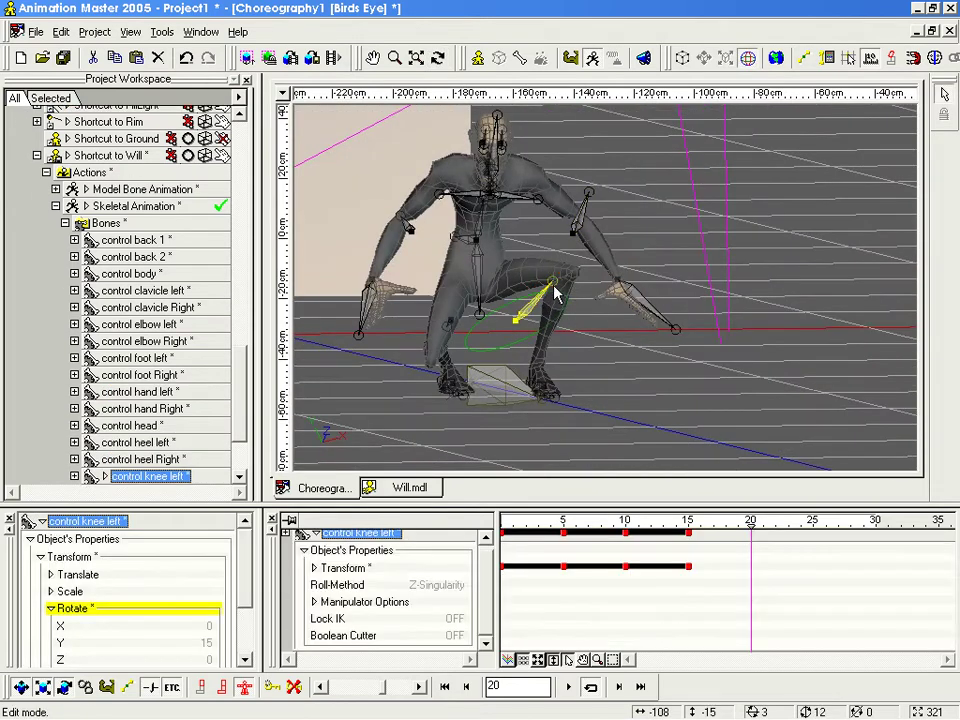
{"action": "key", "text": "t"}
{"action": "mouse_move", "coordinate": [545, 287]}
{"action": "left_mouse_down"}
{"action": "mouse_move", "coordinate": [533, 285]}
{"action": "mouse_move", "coordinate": [542, 281]}
{"action": "left_mouse_up"}
{"action": "left_click", "coordinate": [450, 326]}
{"action": "key", "text": "t"}
{"action": "left_click_drag", "start_coordinate": [452, 327], "coordinate": [564, 345]}
{"action": "middle_click_drag", "start_coordinate": [511, 324], "coordinate": [490, 322]}
{"action": "mouse_move", "coordinate": [476, 322]}
{"action": "left_mouse_down"}
{"action": "mouse_move", "coordinate": [484, 322]}
{"action": "mouse_move", "coordinate": [472, 315]}
{"action": "left_mouse_up"}
{"action": "key", "text": "t"}
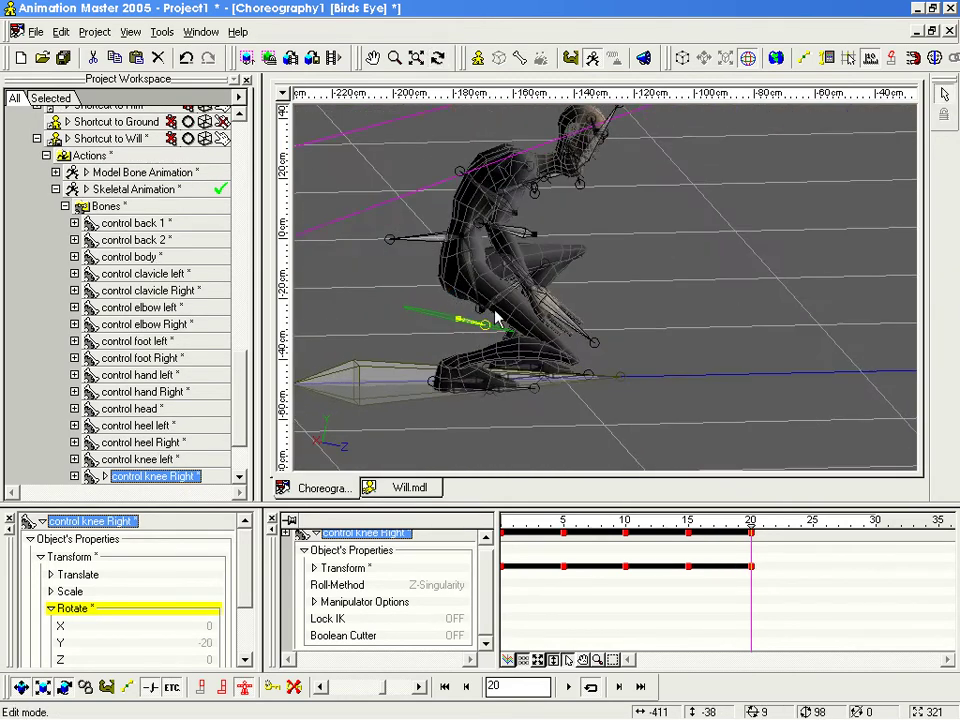
Step: Examine the knees, feet and hands of the crouched pose at frame 20 from several angles
{"action": "middle_click_drag", "start_coordinate": [570, 298], "coordinate": [564, 285]}
{"action": "scroll", "coordinate": [562, 284], "scroll_direction": "up", "scroll_amount": 3}
{"action": "key", "text": "t"}
{"action": "left_click_drag", "start_coordinate": [562, 284], "coordinate": [556, 283]}
{"action": "middle_click_drag", "start_coordinate": [556, 282], "coordinate": [529, 290]}
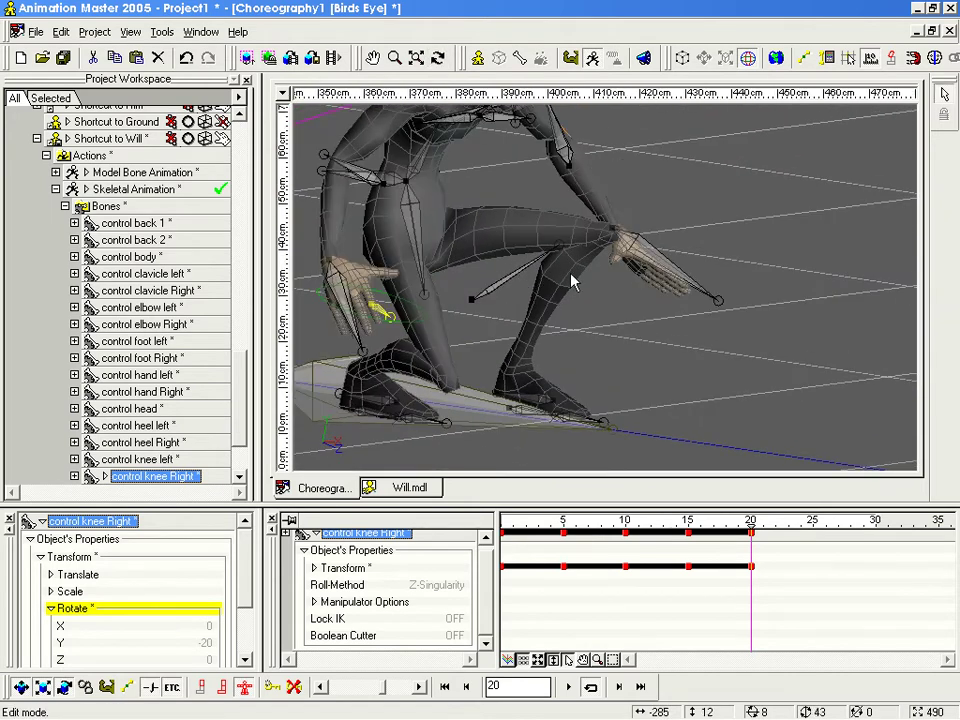
{"action": "scroll", "coordinate": [543, 288], "scroll_direction": "down", "scroll_amount": 3}
{"action": "key", "text": "t"}
{"action": "left_click_drag", "start_coordinate": [594, 281], "coordinate": [508, 268]}
{"action": "key", "text": "t"}
Step: Review the crouched landing in side view between frames 20 and 24
{"action": "key", "text": "KP_6"}
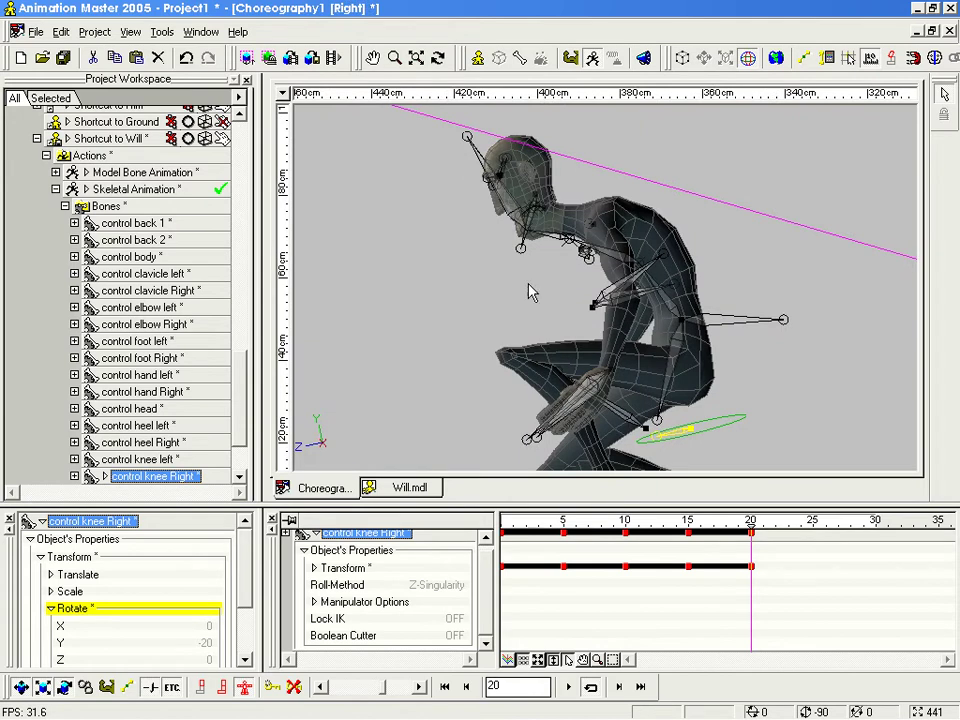
{"action": "scroll", "coordinate": [532, 292], "scroll_direction": "down", "scroll_amount": 3}
{"action": "mouse_move", "coordinate": [750, 526]}
{"action": "left_mouse_down"}
{"action": "mouse_move", "coordinate": [699, 527]}
{"action": "mouse_move", "coordinate": [753, 526]}
{"action": "left_mouse_up"}
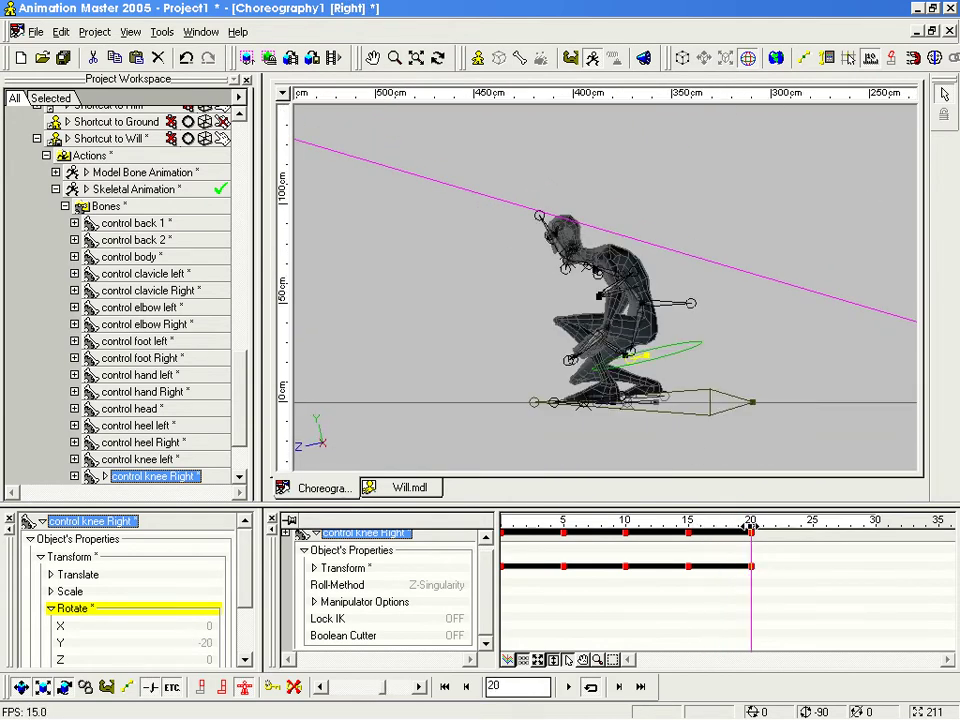
{"action": "scroll", "coordinate": [718, 369], "scroll_direction": "down", "scroll_amount": 7}
{"action": "middle_click_drag", "start_coordinate": [771, 326], "coordinate": [692, 371]}
{"action": "scroll", "coordinate": [695, 374], "scroll_direction": "up", "scroll_amount": 1}
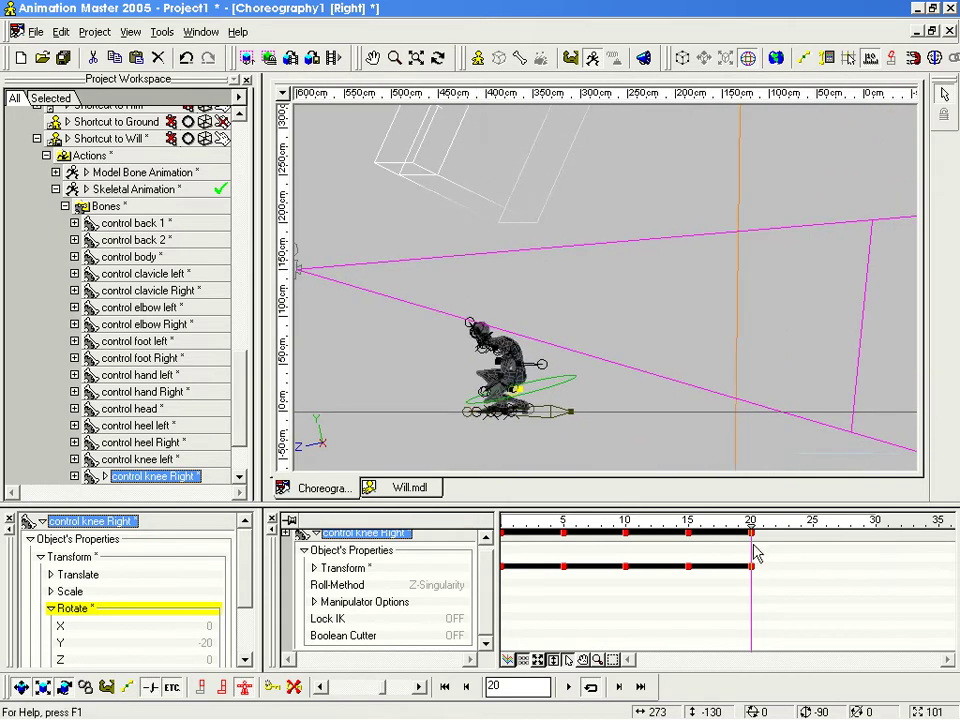
{"action": "key", "text": "space"}
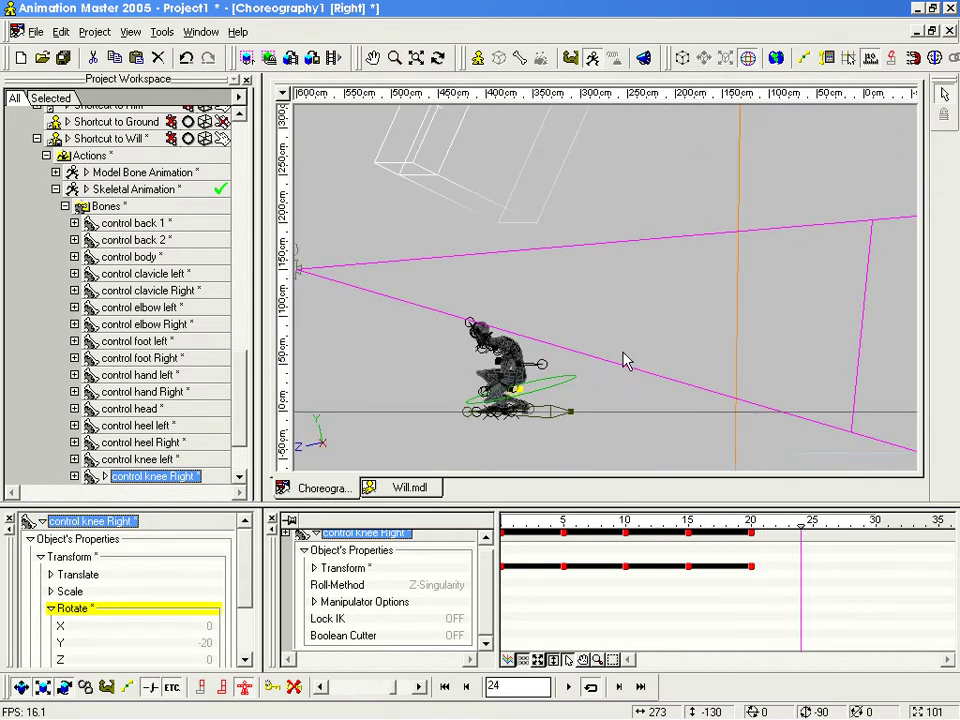
{"action": "scroll", "coordinate": [680, 420], "scroll_direction": "up", "scroll_amount": 2}
{"action": "middle_click_drag", "start_coordinate": [677, 418], "coordinate": [699, 318]}
{"action": "scroll", "coordinate": [650, 386], "scroll_direction": "up", "scroll_amount": 2}
{"action": "middle_click_drag", "start_coordinate": [646, 386], "coordinate": [701, 283]}
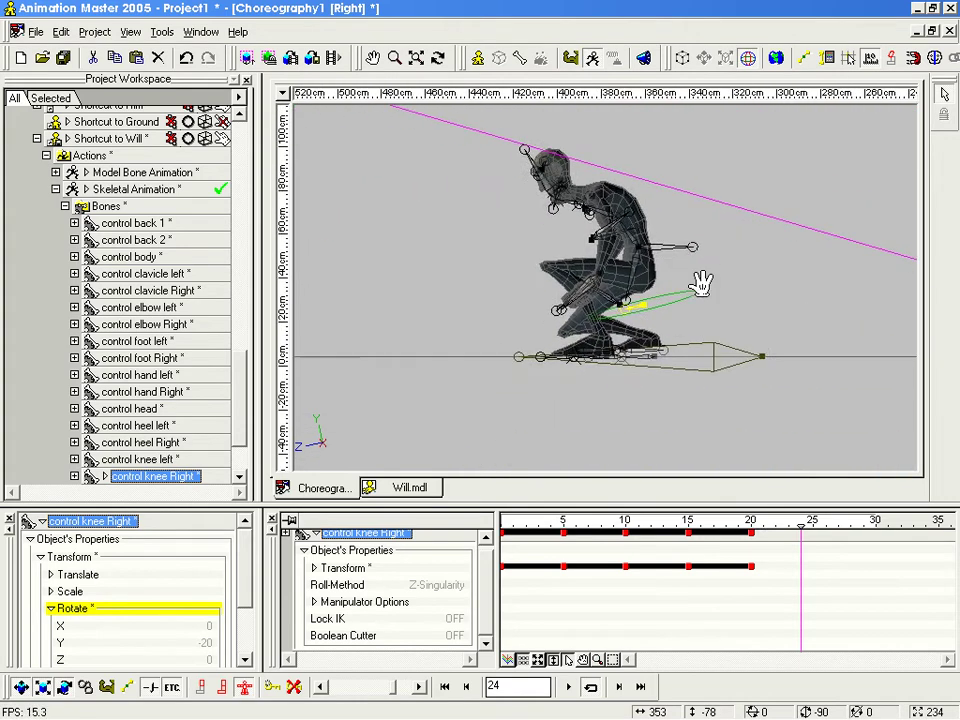
{"action": "scroll", "coordinate": [703, 290], "scroll_direction": "up", "scroll_amount": 2}
{"action": "left_click_drag", "start_coordinate": [795, 530], "coordinate": [750, 530]}
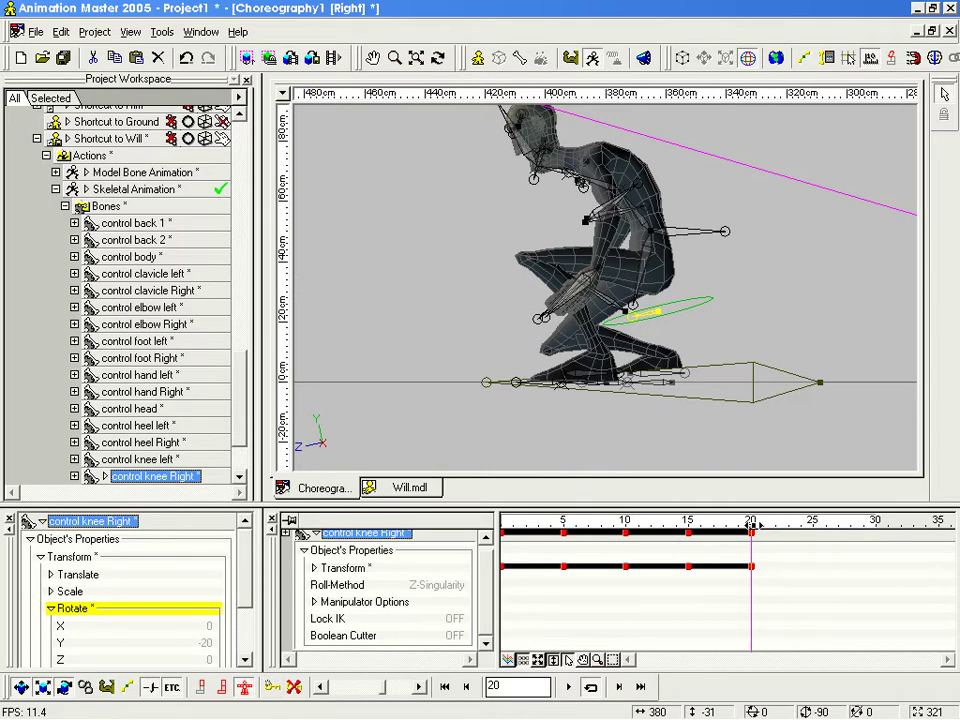
Step: Display the keyframes of all bones in Will's Skeletal Animation and go to frame 25
{"action": "left_click", "coordinate": [437, 388]}
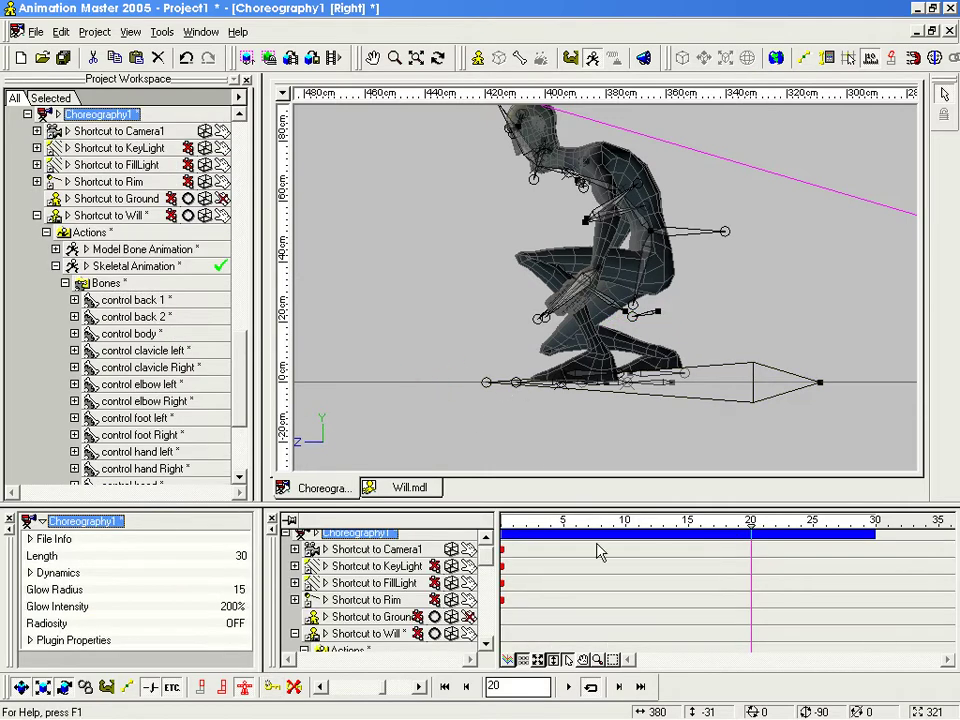
{"action": "left_click", "coordinate": [385, 633]}
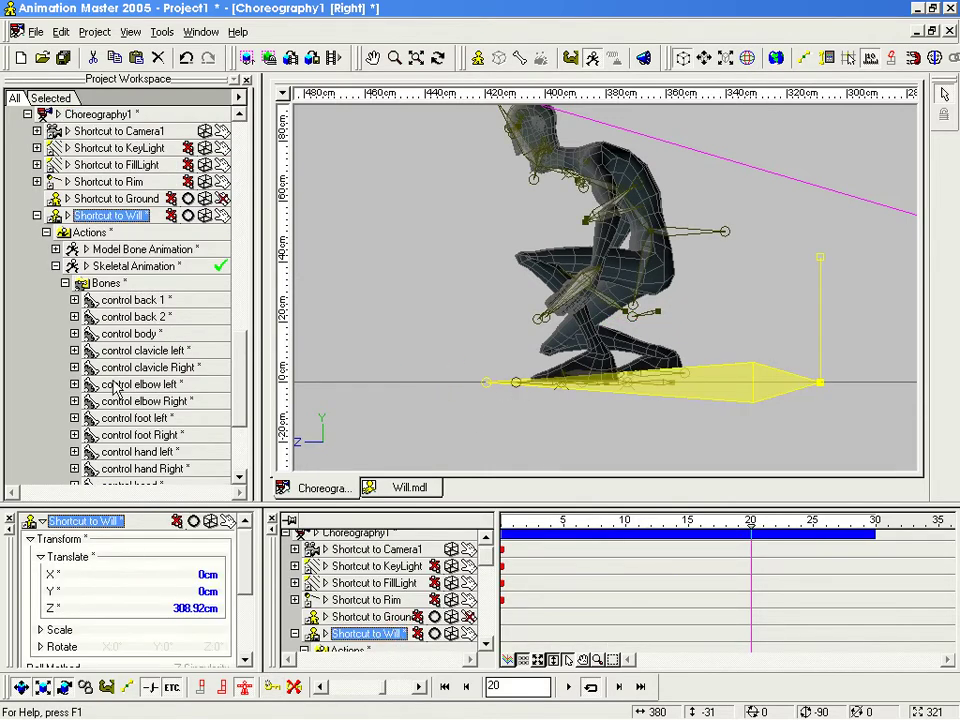
{"action": "left_click", "coordinate": [107, 283]}
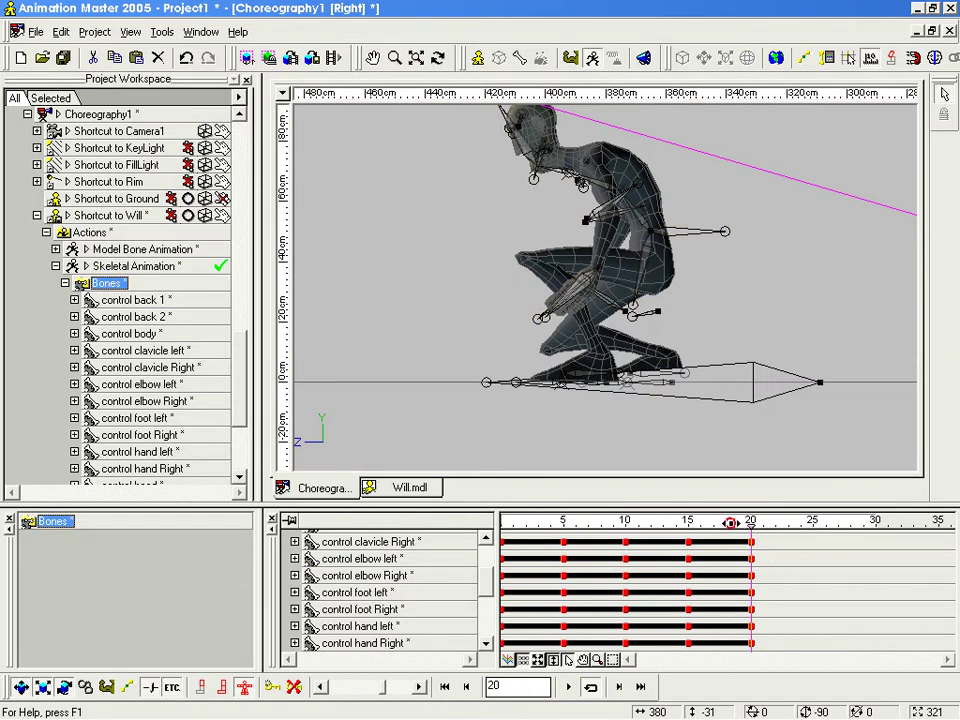
{"action": "left_click_drag", "start_coordinate": [750, 523], "coordinate": [808, 541]}
{"action": "middle_click_drag", "start_coordinate": [655, 427], "coordinate": [657, 436]}
{"action": "scroll", "coordinate": [657, 436], "scroll_direction": "up", "scroll_amount": 1}
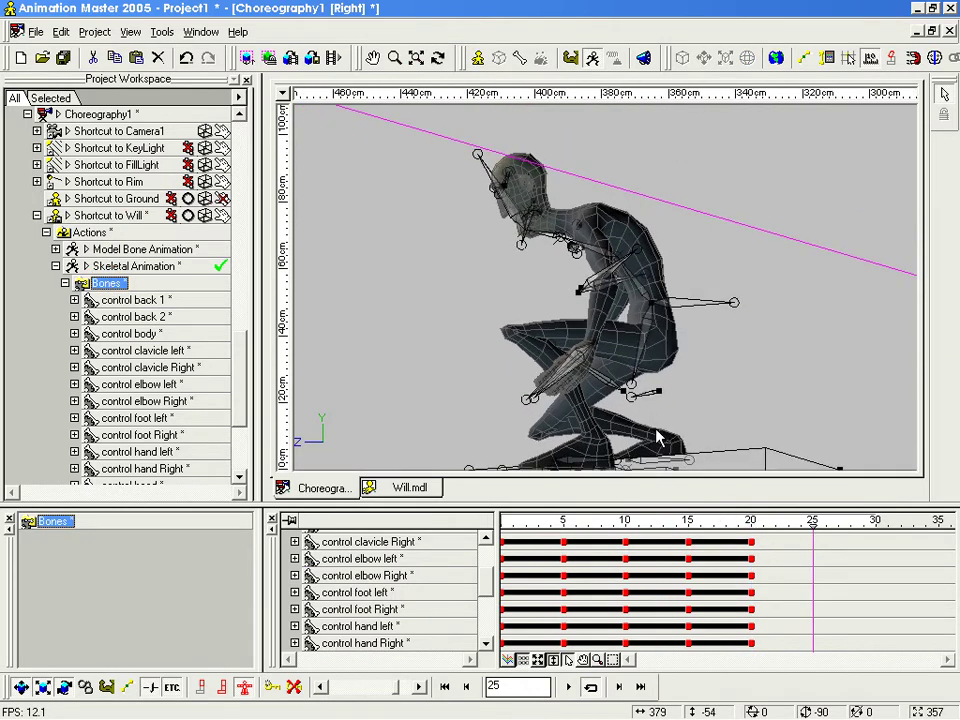
Step: Raise the control body bone at frame 25 to bring the figure up from the crouch
{"action": "left_click", "coordinate": [666, 304]}
{"action": "scroll", "coordinate": [690, 335], "scroll_direction": "down", "scroll_amount": 3}
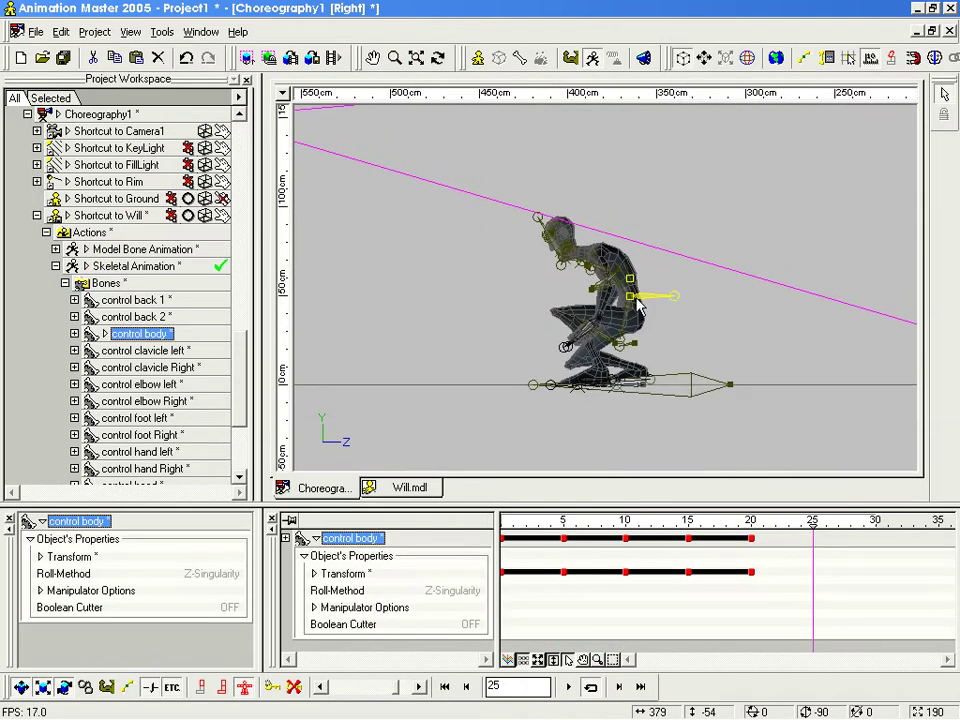
{"action": "left_click_drag", "start_coordinate": [631, 299], "coordinate": [755, 310]}
Step: Rotate the control knee left bone to Y 5° and the control knee Right bone to Y -25° at frame 25
{"action": "key", "text": "t"}
{"action": "scroll", "coordinate": [716, 261], "scroll_direction": "up", "scroll_amount": 4}
{"action": "key", "text": "t"}
{"action": "left_click", "coordinate": [750, 290]}
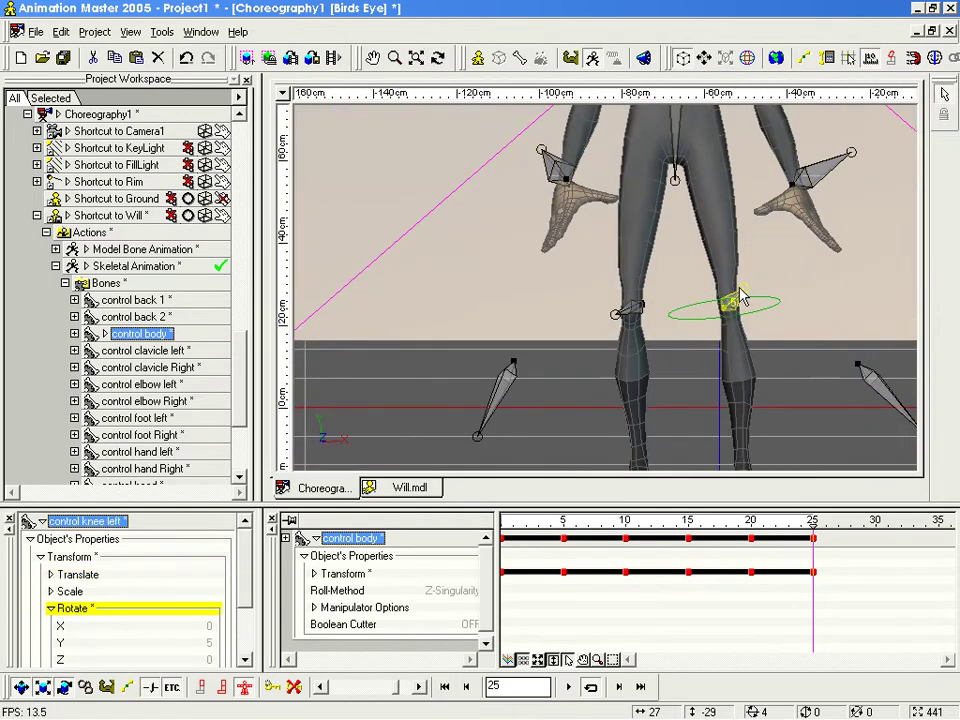
{"action": "left_click", "coordinate": [614, 316]}
Step: Adjust the rotation of the control pelvis bone at frame 25
{"action": "key", "text": "m"}
{"action": "left_click_drag", "start_coordinate": [681, 266], "coordinate": [664, 384]}
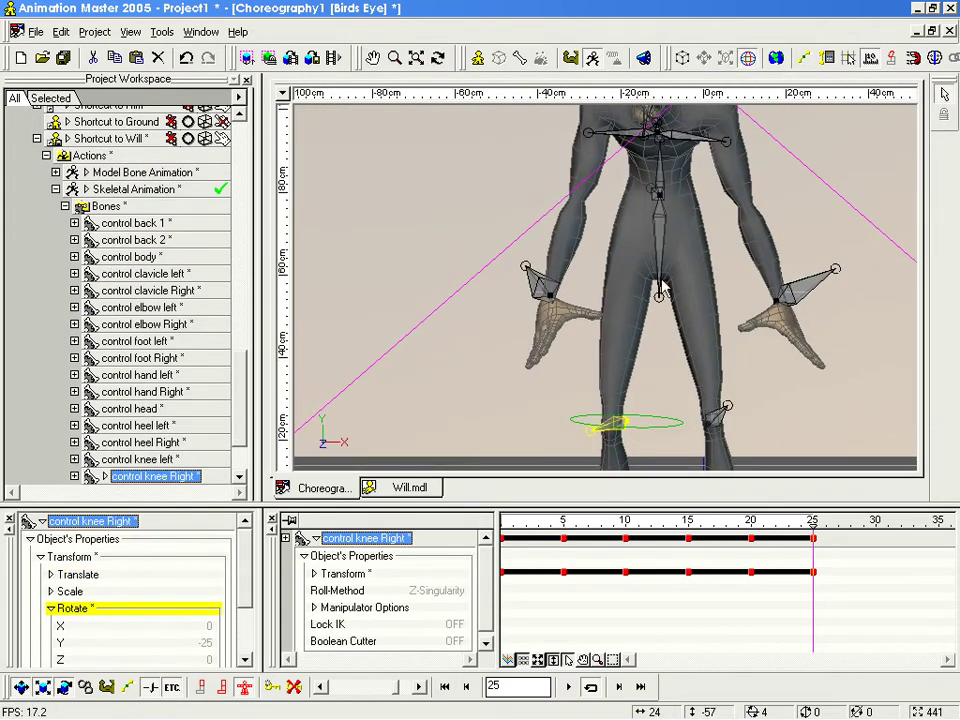
{"action": "left_click", "coordinate": [660, 309]}
{"action": "key", "text": "t"}
{"action": "left_click_drag", "start_coordinate": [686, 304], "coordinate": [735, 295]}
{"action": "key", "text": "t"}
{"action": "key", "text": "6"}
{"action": "key", "text": "m"}
{"action": "right_click_drag", "start_coordinate": [722, 303], "coordinate": [679, 207]}
Step: Move the control body bone at frame 25 to about X 10.58 cm, Y -7.04 cm, Z -49.35 cm
{"action": "left_click", "coordinate": [707, 121]}
{"action": "key", "text": "m"}
{"action": "right_click_drag", "start_coordinate": [745, 194], "coordinate": [750, 246]}
{"action": "mouse_move", "coordinate": [647, 165]}
{"action": "left_mouse_down"}
{"action": "mouse_move", "coordinate": [649, 182]}
{"action": "mouse_move", "coordinate": [670, 190]}
{"action": "mouse_move", "coordinate": [654, 173]}
{"action": "left_mouse_up"}
{"action": "left_click_drag", "start_coordinate": [671, 262], "coordinate": [664, 369]}
{"action": "right_click_drag", "start_coordinate": [664, 369], "coordinate": [674, 294]}
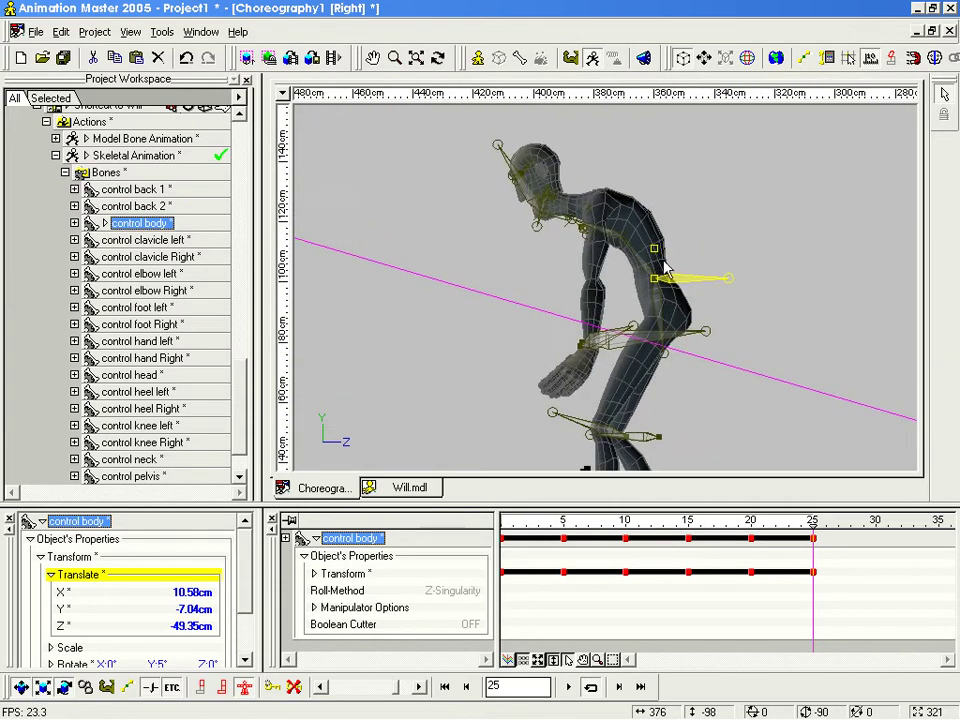
Step: Rotate the control back 1 bone to about X 9.35°, Y -0.04°, Z -4.97° and straighten control back 2 at frame 25
{"action": "left_click", "coordinate": [653, 250]}
{"action": "left_click_drag", "start_coordinate": [653, 250], "coordinate": [654, 232]}
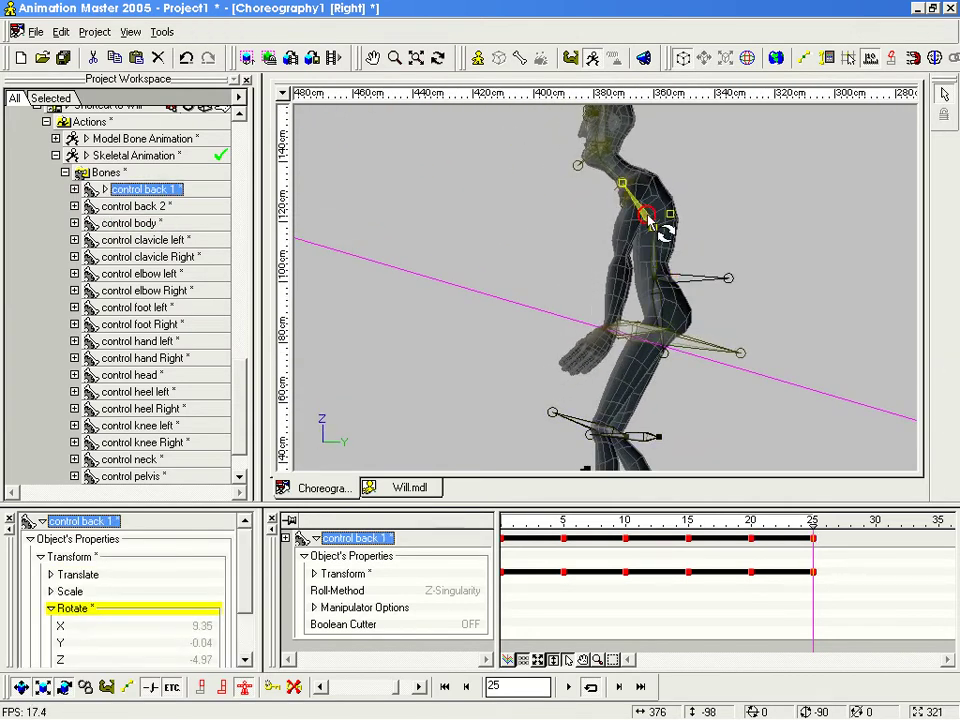
{"action": "left_click", "coordinate": [648, 217]}
{"action": "left_click_drag", "start_coordinate": [629, 192], "coordinate": [660, 182]}
Step: Rotate the neck and head control bones at frame 25 so the head stands upright in side view
{"action": "middle_click_drag", "start_coordinate": [692, 169], "coordinate": [662, 345]}
{"action": "scroll", "coordinate": [664, 320], "scroll_direction": "up", "scroll_amount": 2}
{"action": "left_click", "coordinate": [641, 306]}
{"action": "left_click_drag", "start_coordinate": [645, 290], "coordinate": [676, 238]}
{"action": "left_click_drag", "start_coordinate": [697, 195], "coordinate": [634, 200]}
Step: Move the control body bone at frame 25 to about X 7.93 cm, Y -2.1 cm, Z -58.14 cm to straighten the legs
{"action": "scroll", "coordinate": [638, 232], "scroll_direction": "down", "scroll_amount": 4}
{"action": "middle_click_drag", "start_coordinate": [687, 321], "coordinate": [674, 141]}
{"action": "left_click", "coordinate": [623, 221]}
{"action": "left_click_drag", "start_coordinate": [613, 221], "coordinate": [592, 211]}
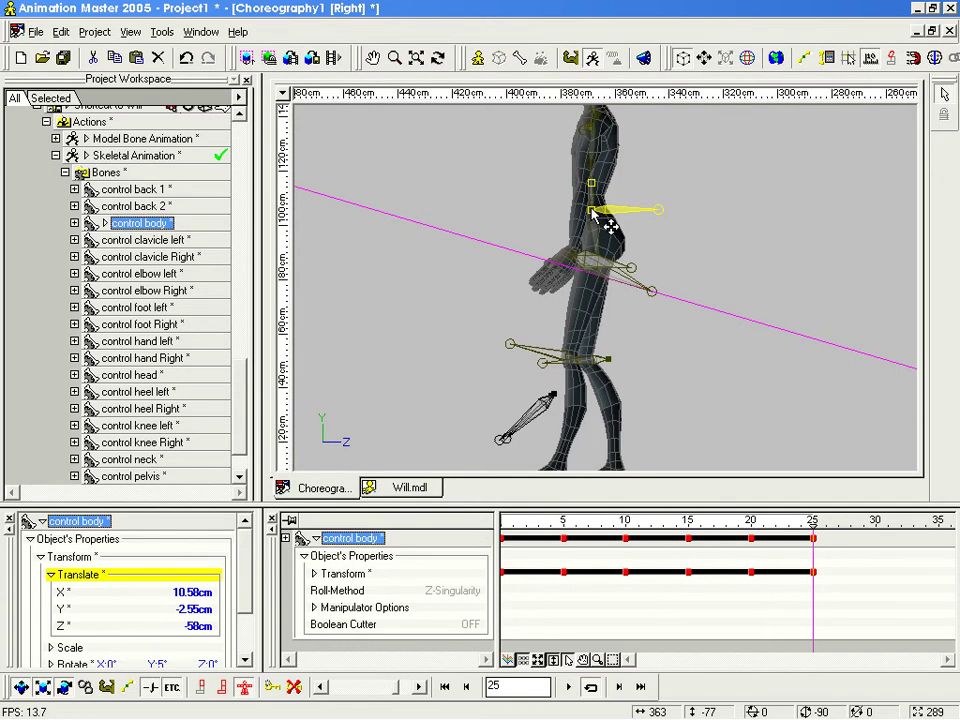
{"action": "scroll", "coordinate": [594, 216], "scroll_direction": "down", "scroll_amount": 2}
{"action": "key", "text": "t"}
{"action": "left_click_drag", "start_coordinate": [613, 261], "coordinate": [698, 294]}
{"action": "key", "text": "Escape"}
{"action": "left_click_drag", "start_coordinate": [600, 240], "coordinate": [604, 316]}
{"action": "key", "text": "t"}
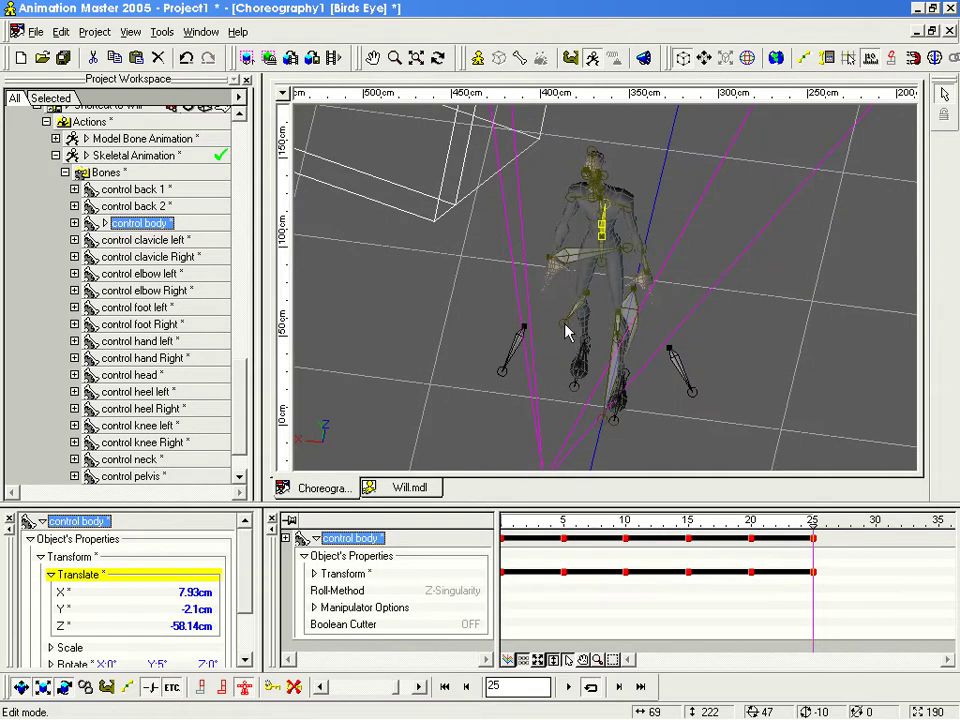
Step: Adjust the control knee Right bone and rotate the control knee left bone to Y 5° for the standing pose
{"action": "left_click", "coordinate": [572, 326]}
{"action": "left_click", "coordinate": [617, 340]}
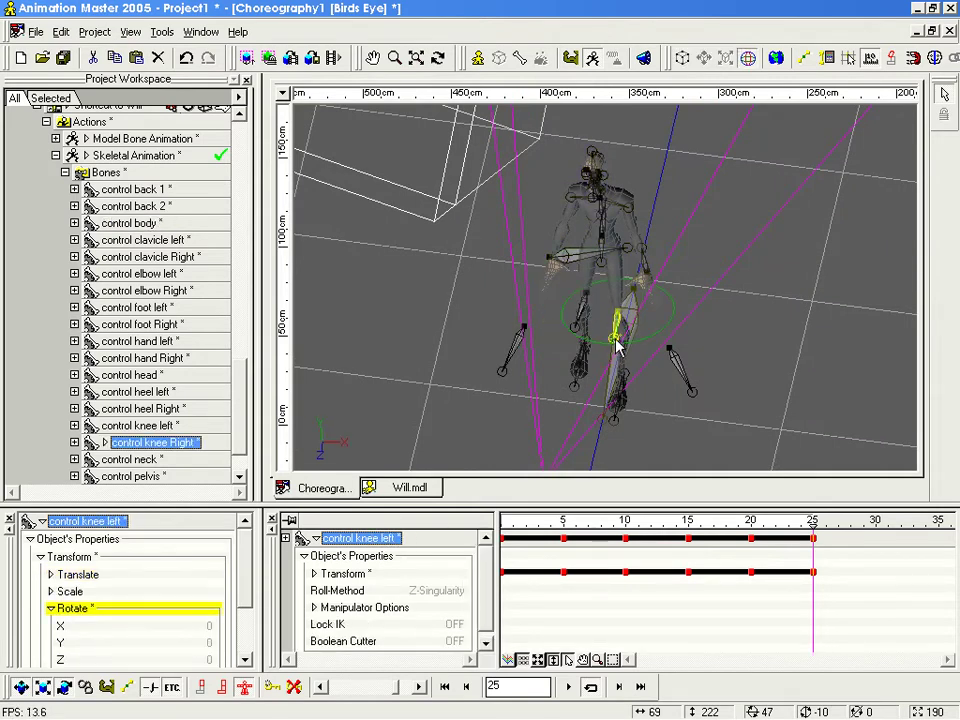
{"action": "key", "text": "t"}
{"action": "left_click_drag", "start_coordinate": [617, 341], "coordinate": [621, 288]}
{"action": "key", "text": "m"}
{"action": "left_click_drag", "start_coordinate": [640, 230], "coordinate": [642, 296]}
{"action": "key", "text": "6"}
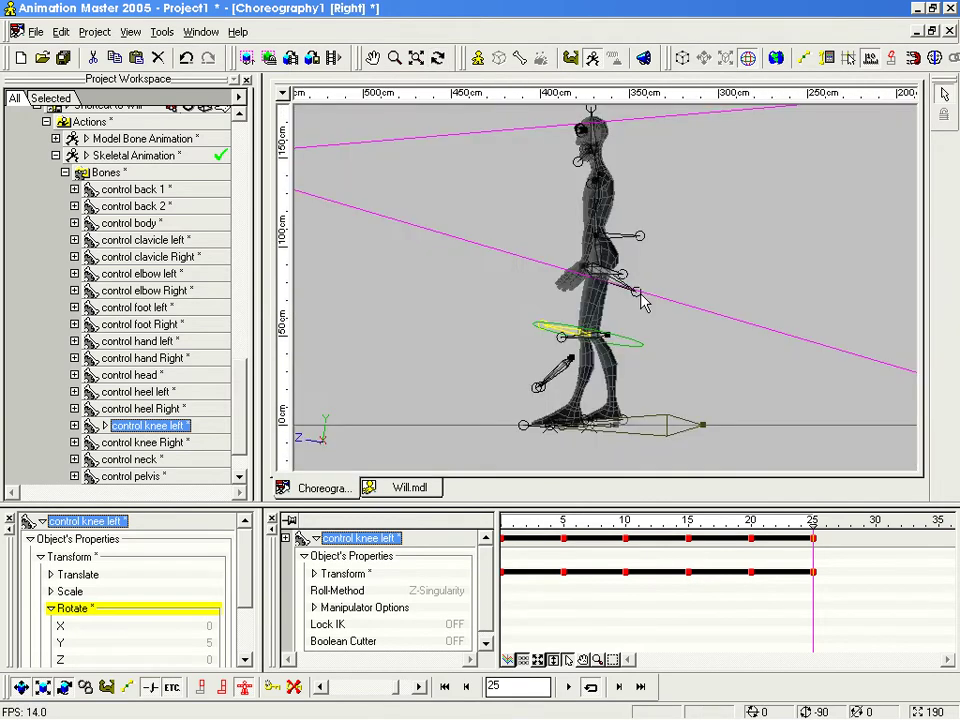
Step: Rotate the control pelvis bone at frame 25 to about X -2.51°, Y 4.78°, Z -0.1°
{"action": "key", "text": "1"}
{"action": "left_click", "coordinate": [565, 271]}
{"action": "key", "text": "7"}
{"action": "key", "text": "t"}
{"action": "mouse_move", "coordinate": [572, 270]}
{"action": "left_mouse_down"}
{"action": "mouse_move", "coordinate": [587, 281]}
{"action": "mouse_move", "coordinate": [573, 288]}
{"action": "mouse_move", "coordinate": [654, 285]}
{"action": "mouse_move", "coordinate": [560, 222]}
{"action": "mouse_move", "coordinate": [563, 206]}
{"action": "mouse_move", "coordinate": [617, 283]}
{"action": "mouse_move", "coordinate": [635, 235]}
{"action": "mouse_move", "coordinate": [636, 292]}
{"action": "mouse_move", "coordinate": [647, 254]}
{"action": "mouse_move", "coordinate": [638, 267]}
{"action": "mouse_move", "coordinate": [589, 268]}
{"action": "left_mouse_up"}
{"action": "key", "text": "t"}
{"action": "key", "text": "z"}
{"action": "key", "text": "m"}
{"action": "key", "text": "t"}
{"action": "key", "text": "m"}
{"action": "key", "text": "t"}
{"action": "left_click", "coordinate": [589, 336]}
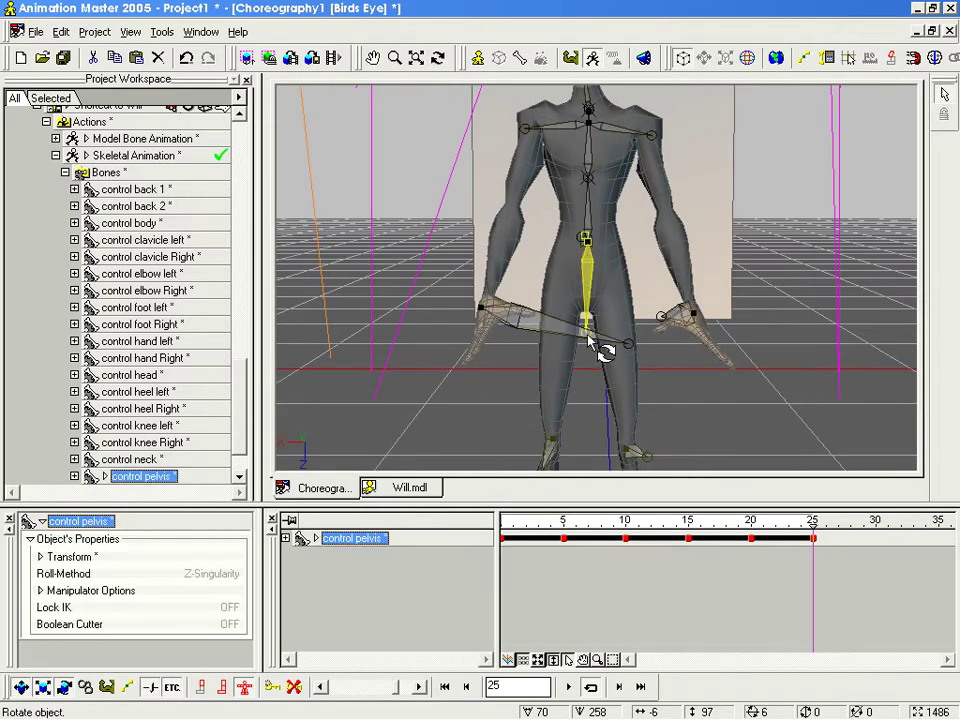
{"action": "left_click_drag", "start_coordinate": [589, 336], "coordinate": [583, 333]}
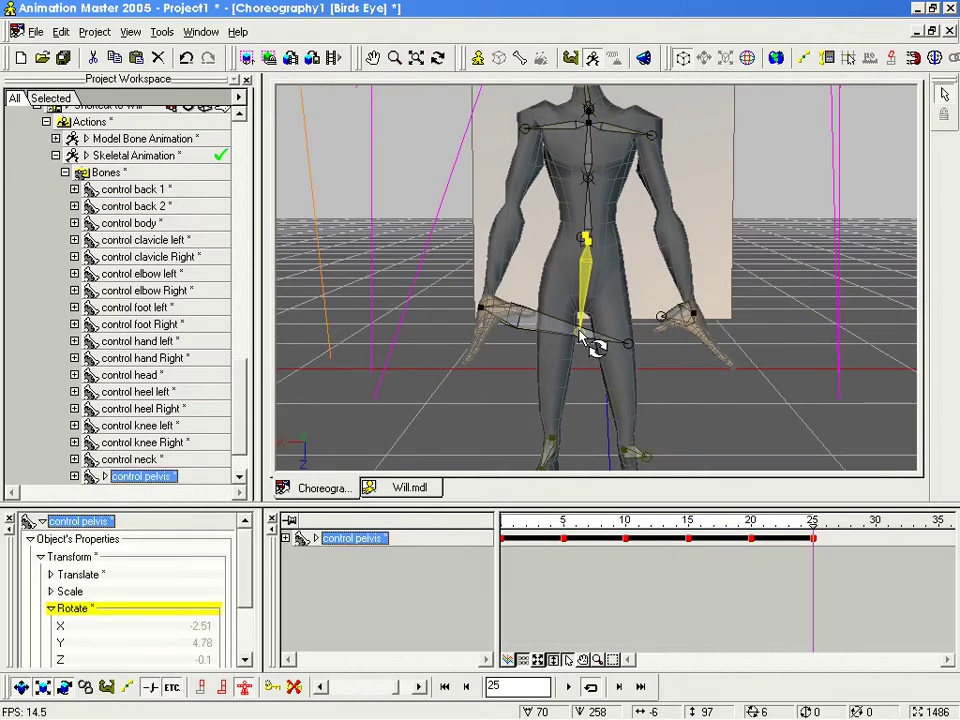
Step: Rotate control back 1 to about X 9.71°, Y 4.16°, Z -5.33° and control back 2 to about X -3.77°, Y -6.16°, Z -0.19°
{"action": "scroll", "coordinate": [592, 333], "scroll_direction": "down", "scroll_amount": 8}
{"action": "key", "text": "m"}
{"action": "left_click_drag", "start_coordinate": [595, 334], "coordinate": [611, 261]}
{"action": "scroll", "coordinate": [577, 426], "scroll_direction": "up", "scroll_amount": 4}
{"action": "left_click", "coordinate": [606, 365]}
{"action": "left_click_drag", "start_coordinate": [632, 205], "coordinate": [611, 350]}
{"action": "scroll", "coordinate": [602, 268], "scroll_direction": "up", "scroll_amount": 6}
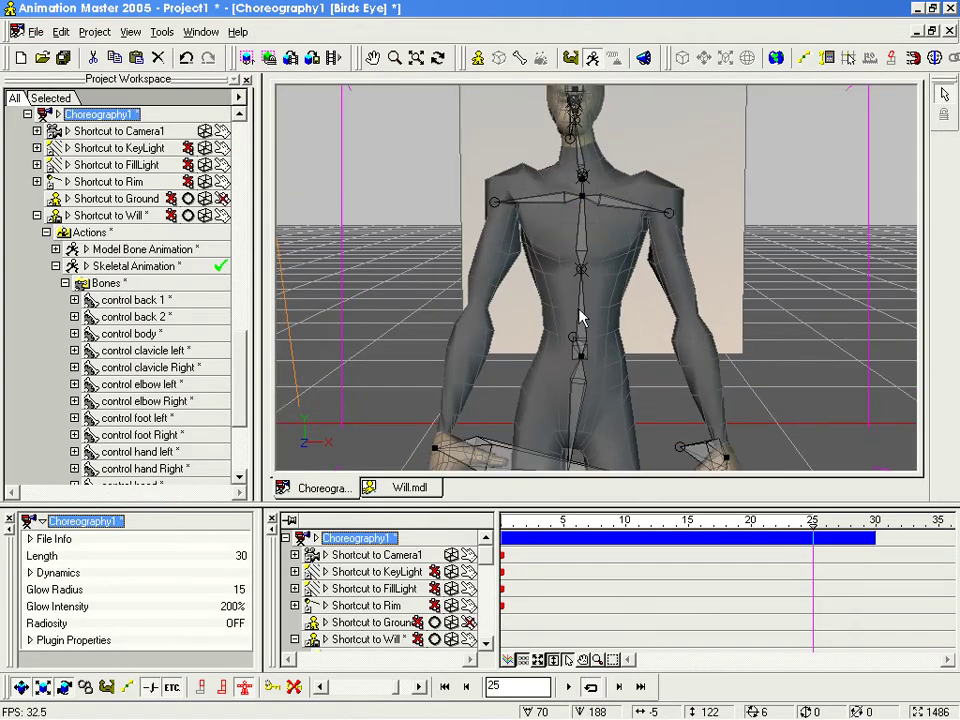
{"action": "left_click", "coordinate": [579, 308]}
{"action": "left_click_drag", "start_coordinate": [580, 268], "coordinate": [587, 269]}
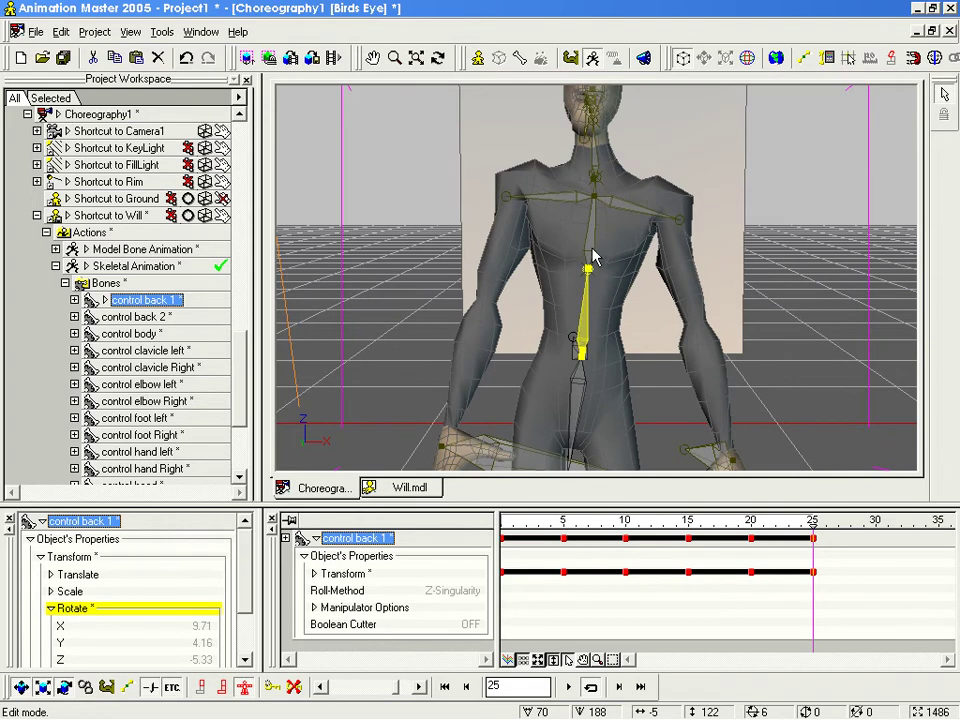
{"action": "left_click", "coordinate": [597, 189]}
{"action": "left_click_drag", "start_coordinate": [595, 177], "coordinate": [579, 272]}
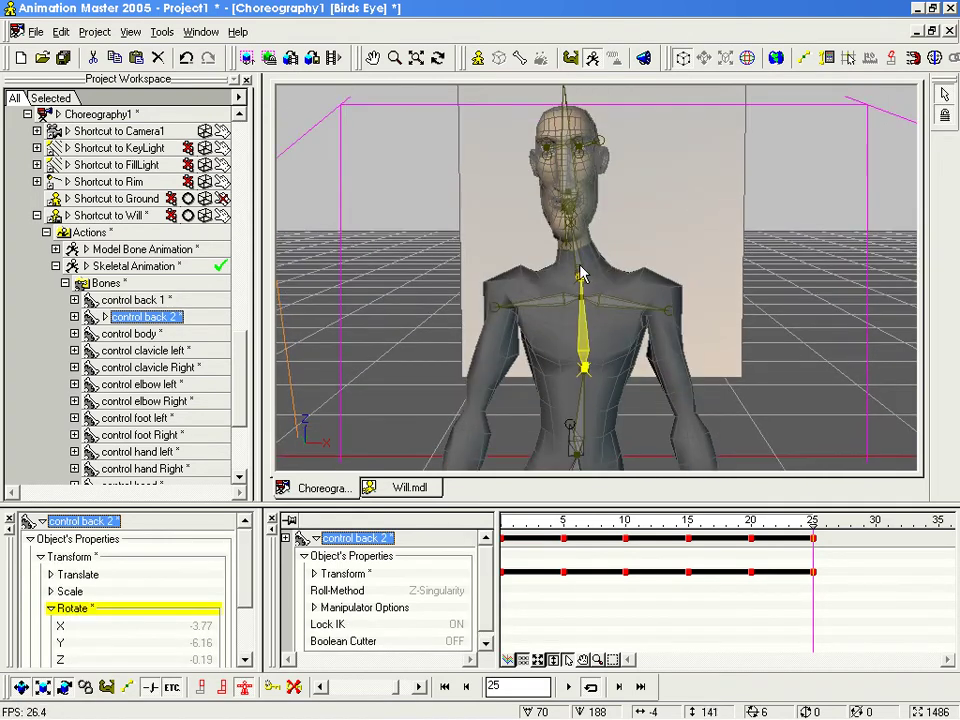
Step: Correct the sideways tilt of the control neck and control head bones at frame 25
{"action": "left_click", "coordinate": [588, 210]}
{"action": "left_click_drag", "start_coordinate": [581, 228], "coordinate": [632, 345]}
{"action": "left_click", "coordinate": [578, 156]}
Step: Place the control hand left bone at about X 44.52 cm, Y -68.6 cm, Z -38.7 cm and rotate control elbow left to Y 15°
{"action": "key", "text": "t"}
{"action": "key", "text": "z"}
{"action": "key", "text": "m"}
{"action": "left_click", "coordinate": [660, 372]}
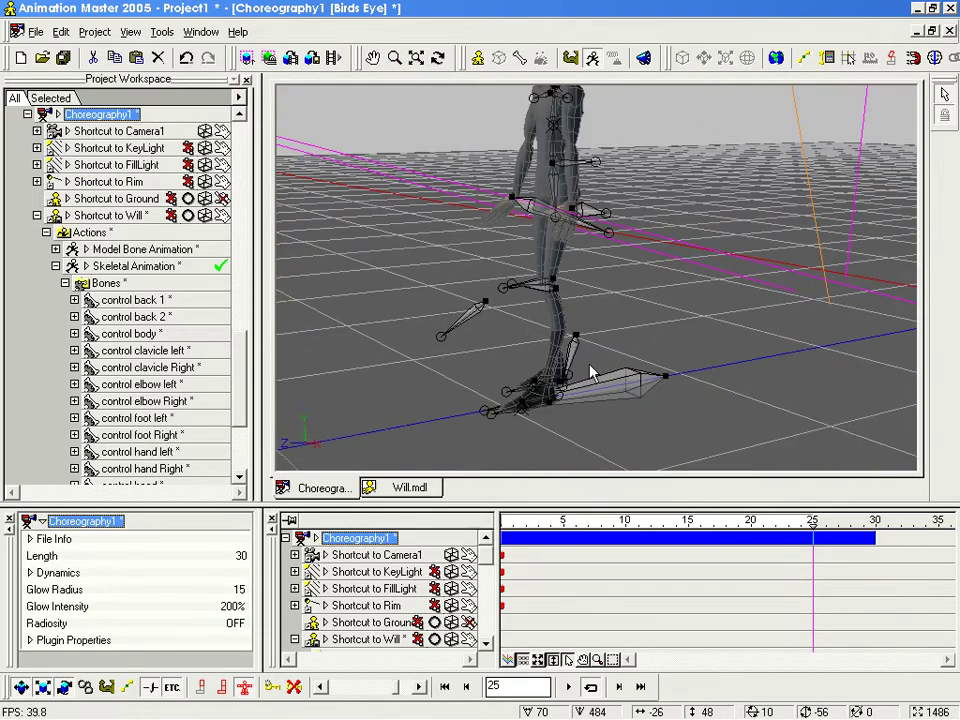
{"action": "left_click_drag", "start_coordinate": [570, 343], "coordinate": [656, 212]}
{"action": "key", "text": "t"}
{"action": "left_click_drag", "start_coordinate": [592, 193], "coordinate": [582, 194]}
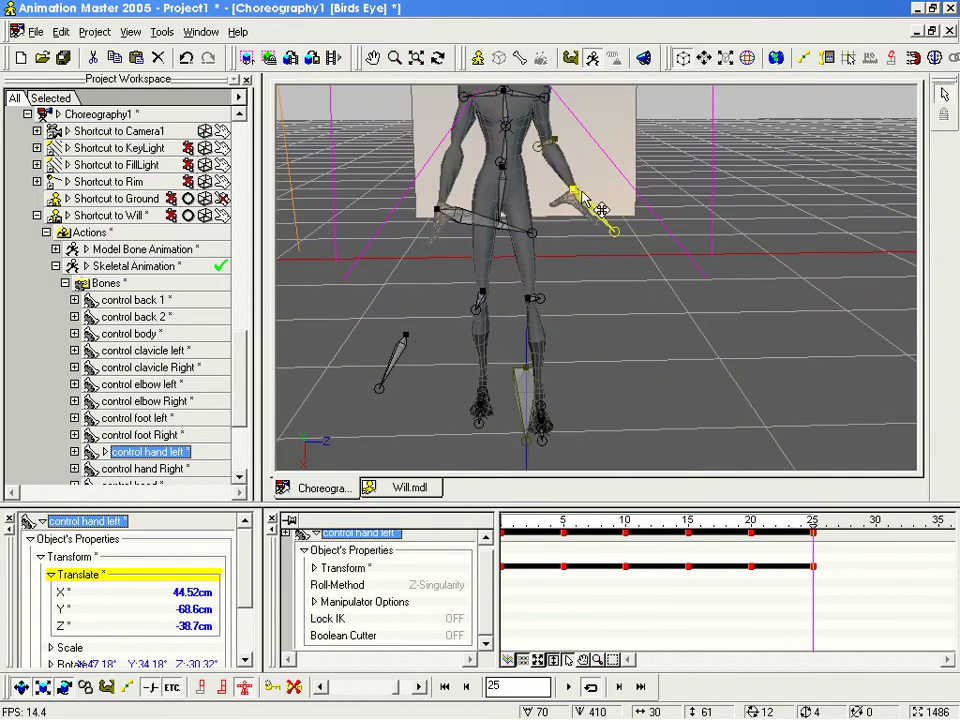
{"action": "left_click", "coordinate": [556, 146]}
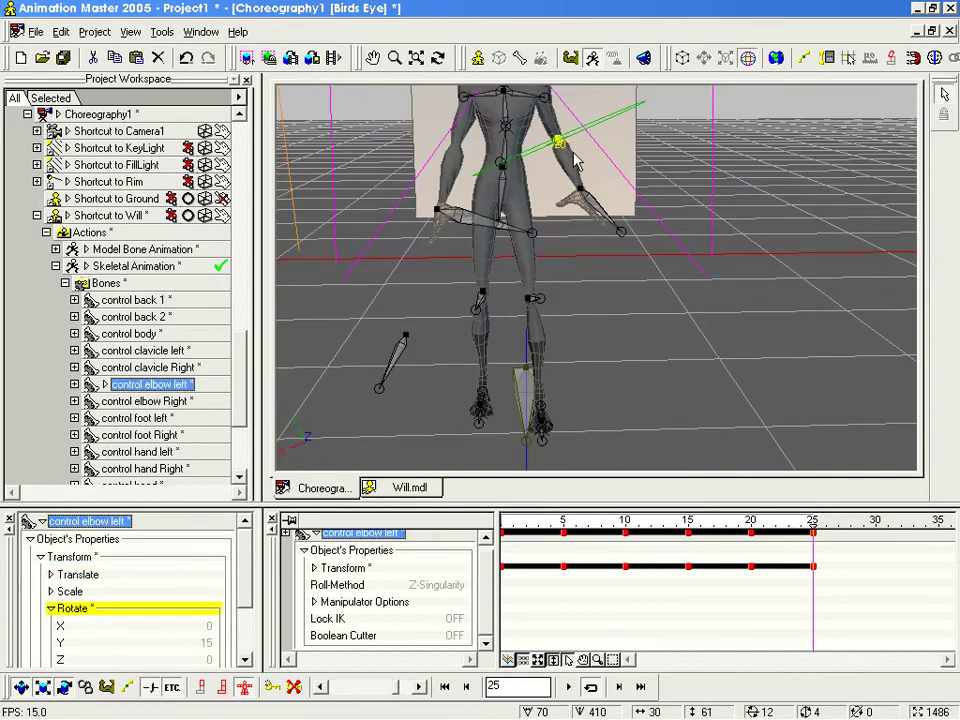
Step: Raise the control hand Right bone beside the right hip at frame 25 and set the control elbow Right rotation to 0°
{"action": "left_click", "coordinate": [462, 219]}
{"action": "left_click", "coordinate": [404, 343]}
{"action": "left_click_drag", "start_coordinate": [406, 336], "coordinate": [438, 203]}
{"action": "left_click", "coordinate": [485, 159]}
{"action": "key", "text": "m"}
{"action": "left_click_drag", "start_coordinate": [518, 189], "coordinate": [408, 256]}
{"action": "key", "text": "t"}
{"action": "right_click_drag", "start_coordinate": [409, 262], "coordinate": [518, 297]}
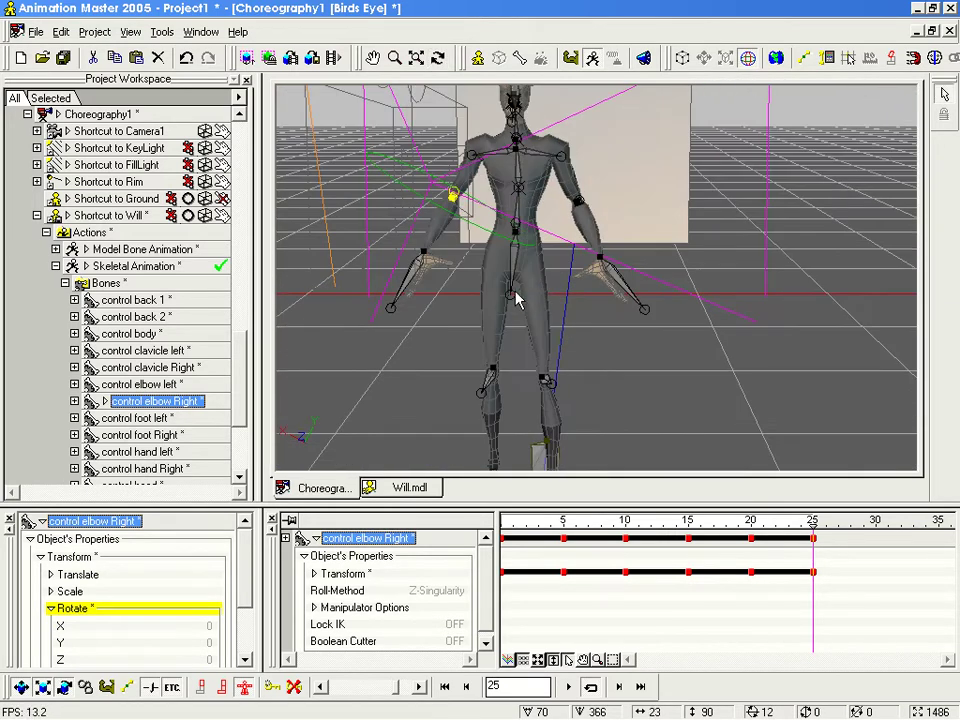
Step: Fine-tune the control pelvis bone's rotation in the standing pose at frame 25
{"action": "left_click", "coordinate": [513, 295]}
{"action": "key", "text": "Escape"}
{"action": "left_click_drag", "start_coordinate": [513, 295], "coordinate": [514, 296]}
{"action": "key", "text": "t"}
{"action": "right_click_drag", "start_coordinate": [562, 265], "coordinate": [430, 274]}
Step: Return to frame 20 and switch to choreography mode with the whole Will figure selected
{"action": "left_click_drag", "start_coordinate": [811, 537], "coordinate": [748, 551]}
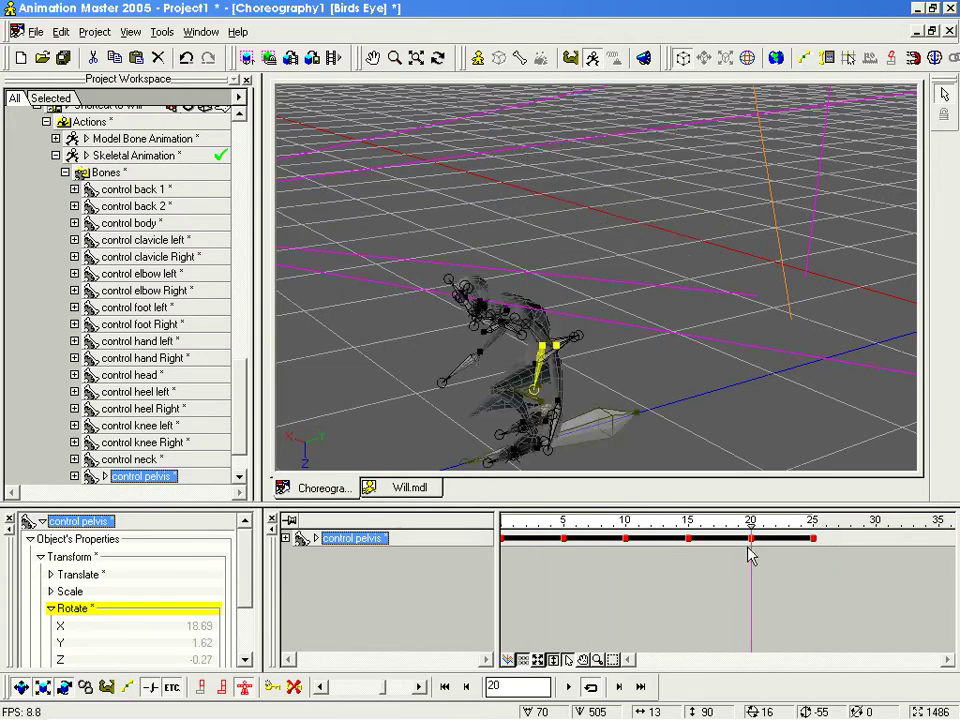
{"action": "middle_click_drag", "start_coordinate": [746, 150], "coordinate": [658, 360]}
{"action": "scroll", "coordinate": [658, 360], "scroll_direction": "down", "scroll_amount": 13}
{"action": "middle_click_drag", "start_coordinate": [756, 318], "coordinate": [707, 371]}
{"action": "scroll", "coordinate": [708, 372], "scroll_direction": "up", "scroll_amount": 2}
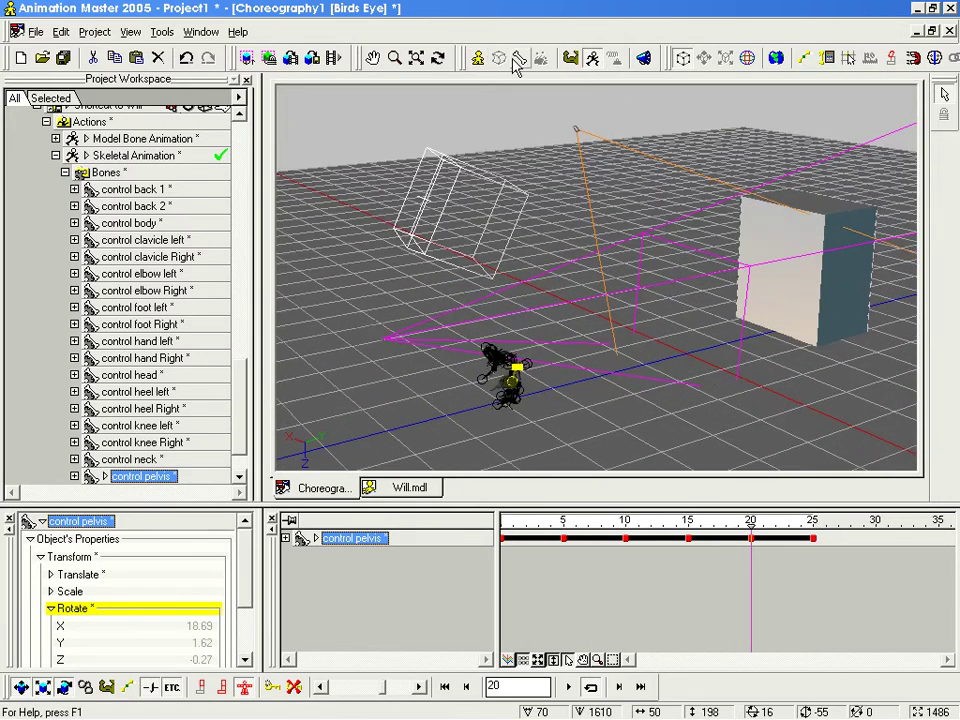
{"action": "left_click", "coordinate": [643, 58]}
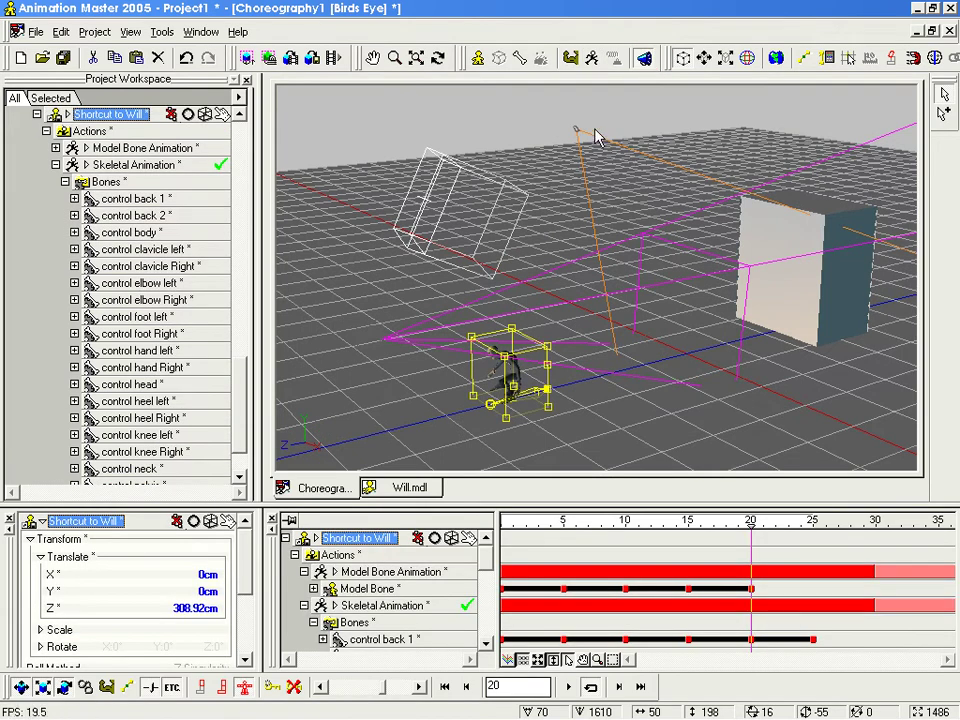
Step: Deselect the Will figure and hide the camera and the KeyLight, FillLight and Rim lights in Choreography1
{"action": "left_click", "coordinate": [632, 136]}
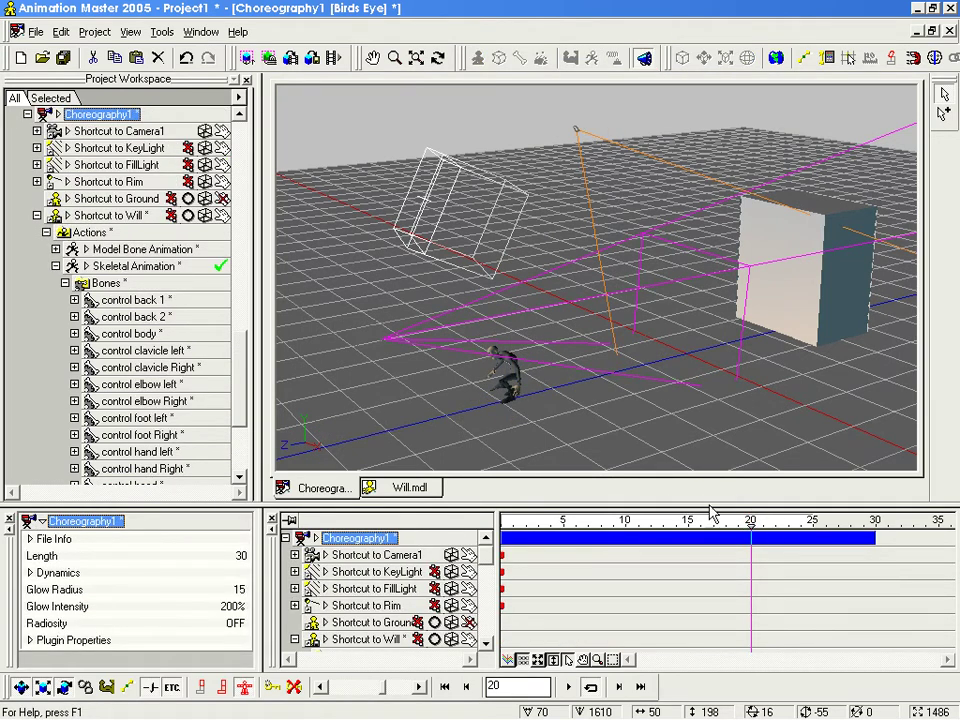
{"action": "left_click_drag", "start_coordinate": [242, 352], "coordinate": [239, 326]}
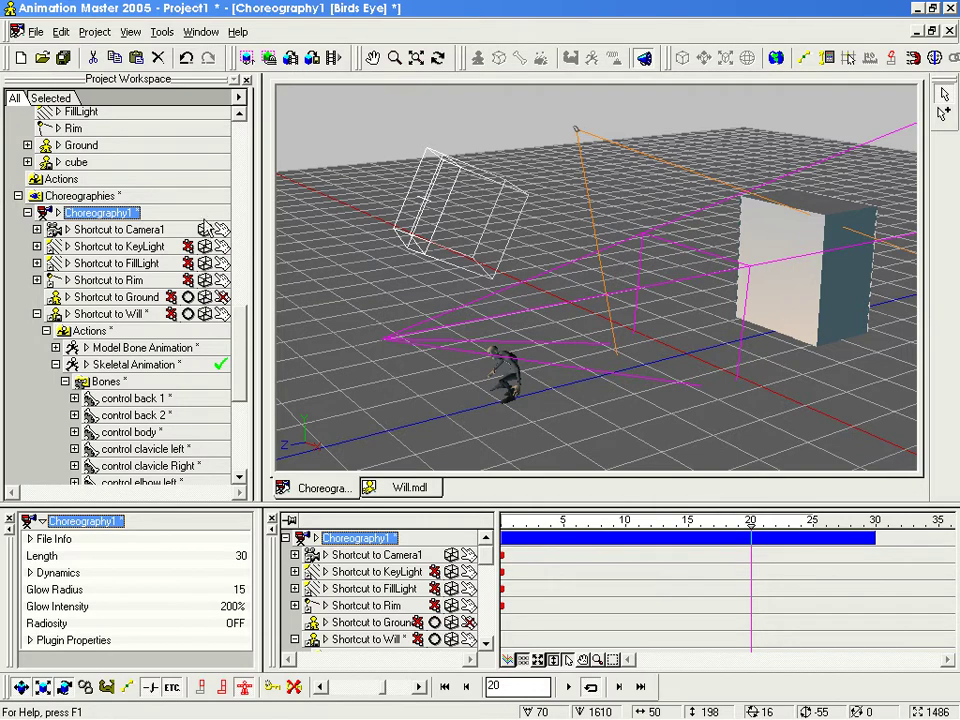
{"action": "left_click", "coordinate": [204, 246]}
{"action": "left_click", "coordinate": [204, 263]}
{"action": "left_click", "coordinate": [204, 280]}
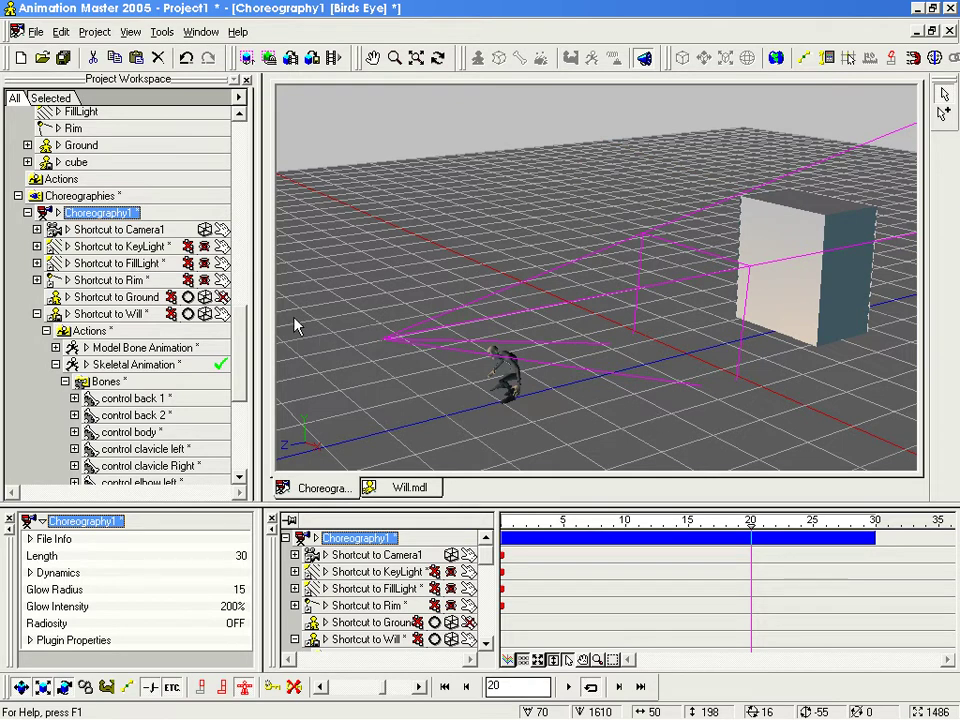
{"action": "left_click", "coordinate": [204, 229]}
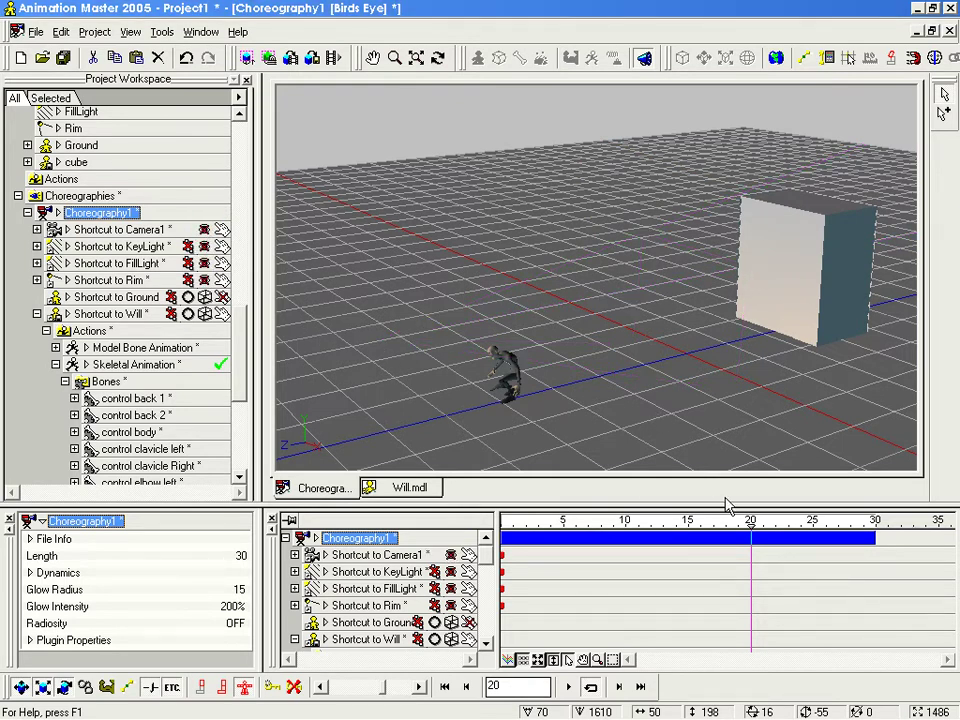
Step: Switch the choreography view to wireframe and scrub through Will's jump, back to frame 13 and forward to frame 19
{"action": "mouse_move", "coordinate": [757, 537]}
{"action": "left_mouse_down"}
{"action": "mouse_move", "coordinate": [711, 521]}
{"action": "mouse_move", "coordinate": [570, 521]}
{"action": "mouse_move", "coordinate": [814, 521]}
{"action": "mouse_move", "coordinate": [689, 521]}
{"action": "mouse_move", "coordinate": [775, 519]}
{"action": "mouse_move", "coordinate": [531, 501]}
{"action": "mouse_move", "coordinate": [634, 498]}
{"action": "mouse_move", "coordinate": [690, 518]}
{"action": "mouse_move", "coordinate": [650, 518]}
{"action": "mouse_move", "coordinate": [661, 518]}
{"action": "left_mouse_up"}
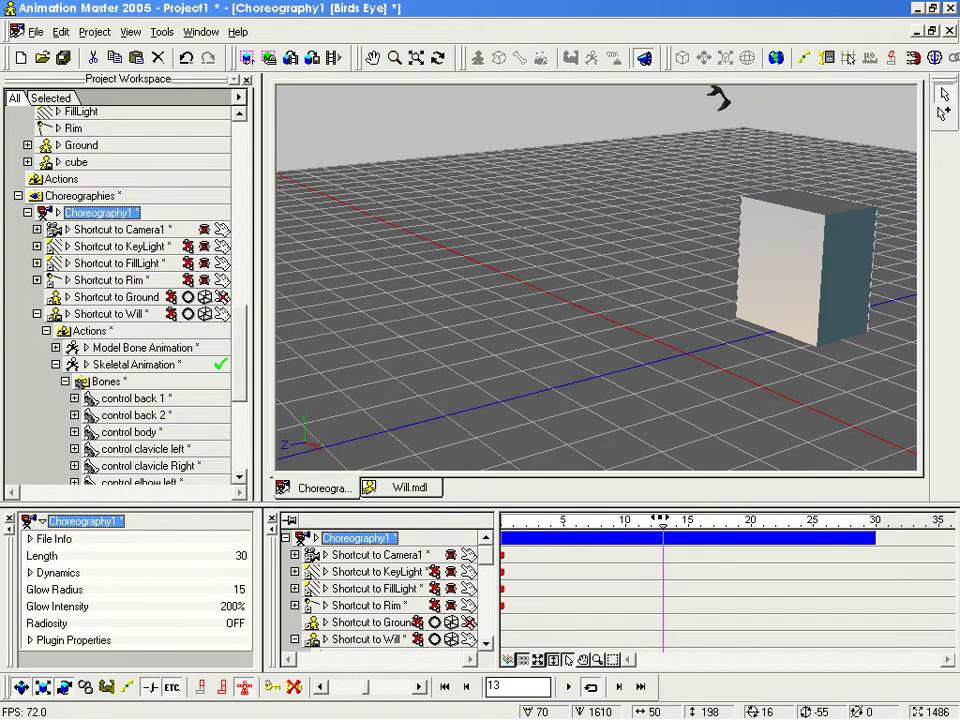
{"action": "middle_click_drag", "start_coordinate": [692, 352], "coordinate": [691, 381]}
{"action": "scroll", "coordinate": [690, 397], "scroll_direction": "down", "scroll_amount": 3}
{"action": "key", "text": "8"}
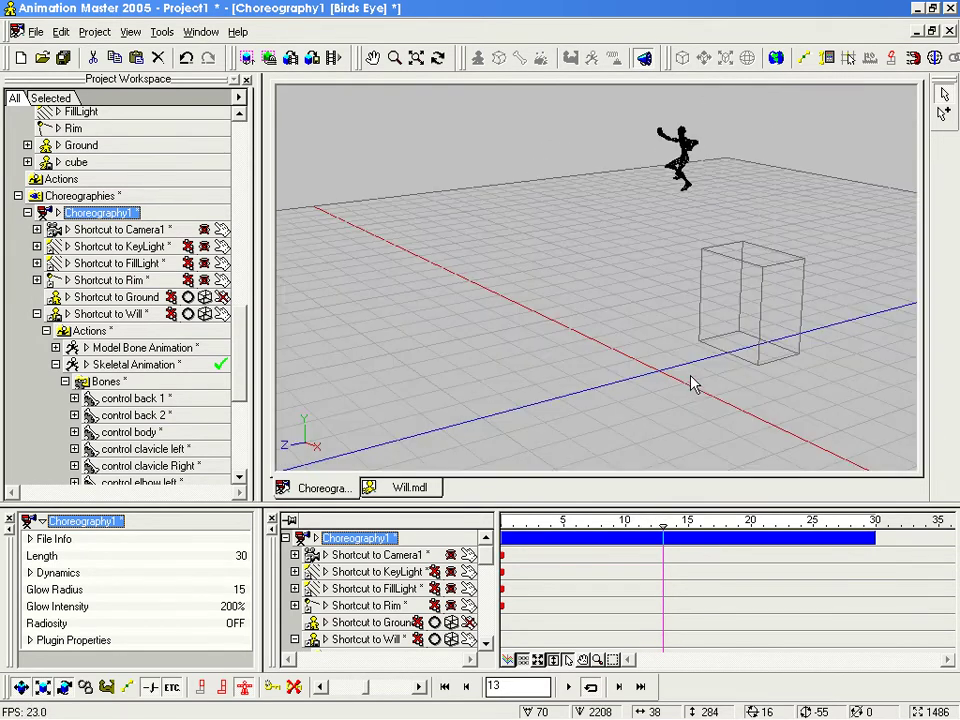
{"action": "mouse_move", "coordinate": [662, 520]}
{"action": "left_mouse_down"}
{"action": "mouse_move", "coordinate": [687, 518]}
{"action": "mouse_move", "coordinate": [616, 518]}
{"action": "mouse_move", "coordinate": [750, 520]}
{"action": "mouse_move", "coordinate": [738, 520]}
{"action": "left_mouse_up"}
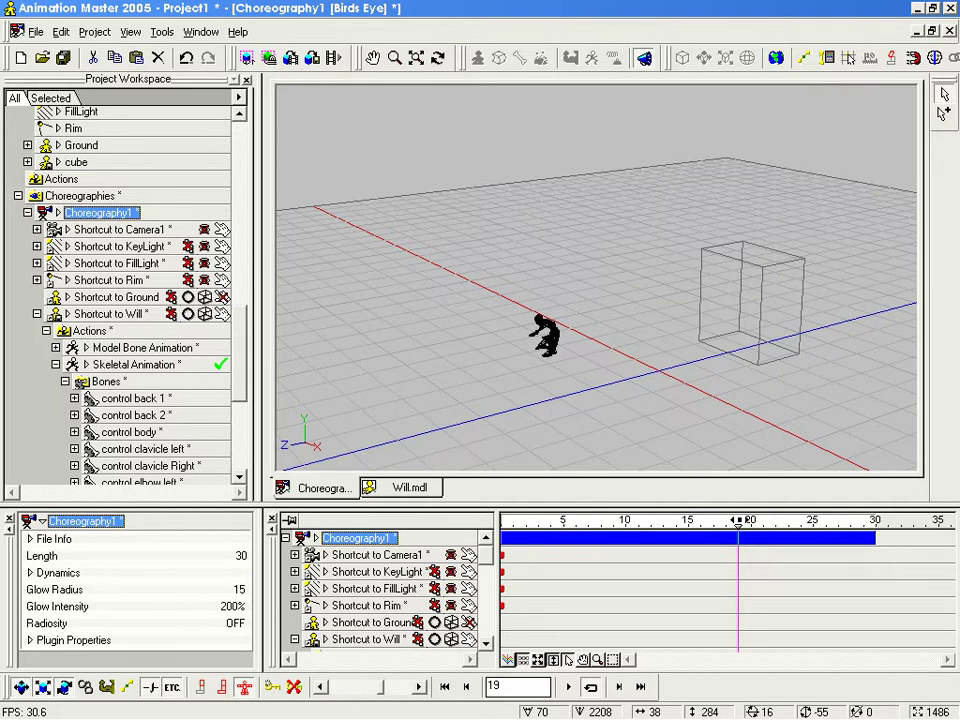
Step: Examine Will's crouched landing at frame 20 from the Right view, with both the figure and the block in sight
{"action": "key", "text": "6"}
{"action": "middle_click_drag", "start_coordinate": [746, 361], "coordinate": [717, 386]}
{"action": "scroll", "coordinate": [717, 380], "scroll_direction": "down", "scroll_amount": 6}
{"action": "middle_click_drag", "start_coordinate": [776, 279], "coordinate": [677, 340]}
{"action": "left_click_drag", "start_coordinate": [677, 340], "coordinate": [735, 369]}
{"action": "left_click", "coordinate": [750, 522]}
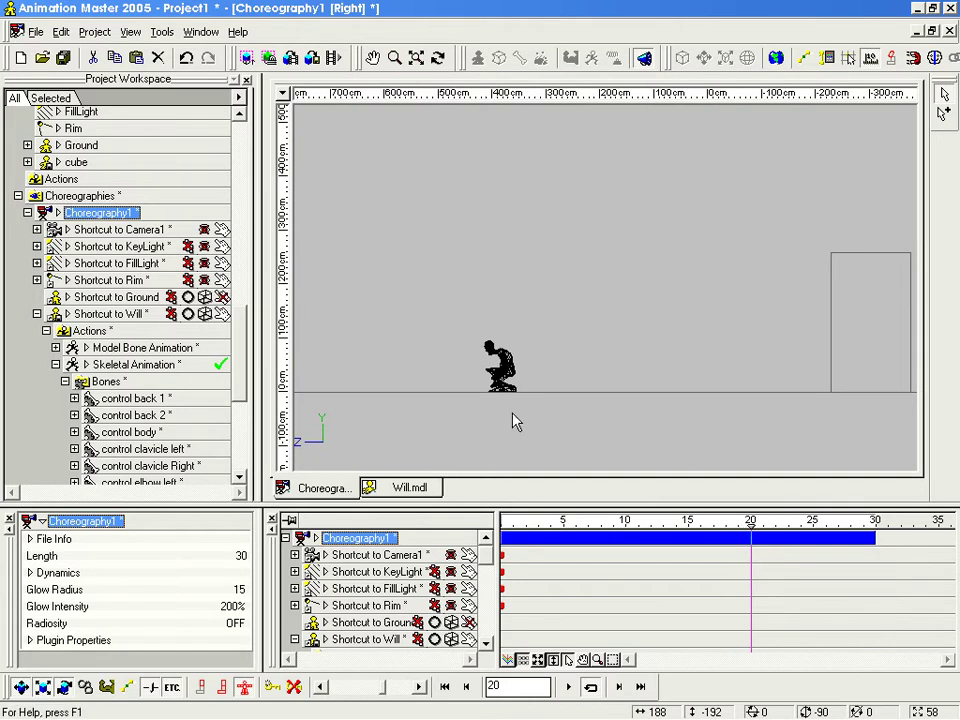
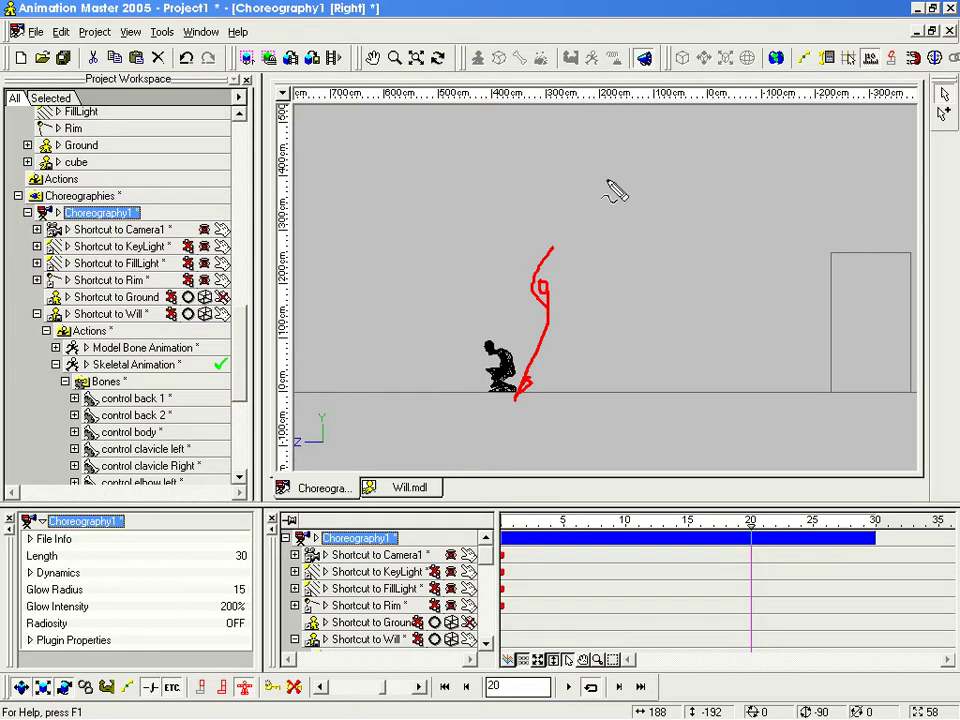
{"action": "left_click_drag", "start_coordinate": [600, 193], "coordinate": [583, 258]}
{"action": "left_click_drag", "start_coordinate": [583, 156], "coordinate": [590, 207]}
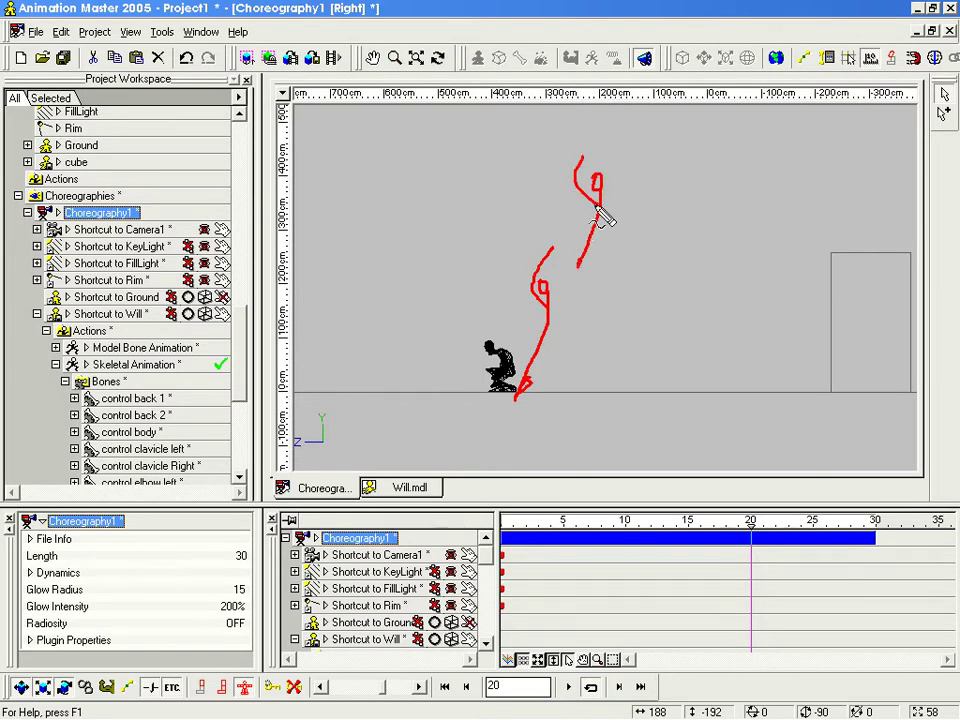
{"action": "left_click_drag", "start_coordinate": [578, 265], "coordinate": [569, 290]}
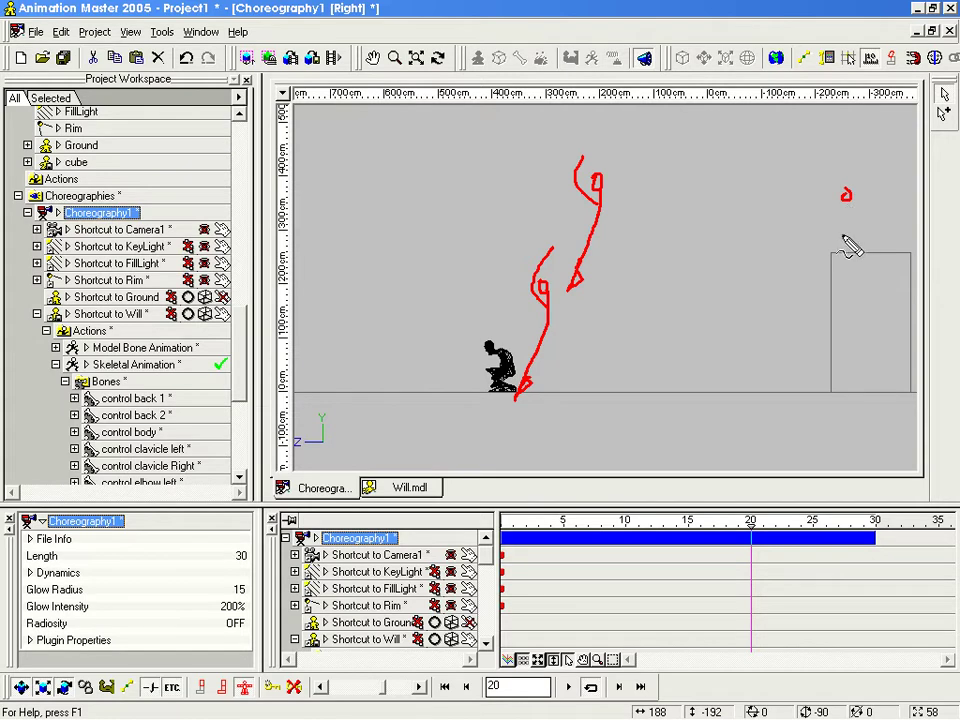
{"action": "mouse_move", "coordinate": [845, 233]}
{"action": "left_mouse_down"}
{"action": "mouse_move", "coordinate": [840, 254]}
{"action": "mouse_move", "coordinate": [856, 232]}
{"action": "mouse_move", "coordinate": [859, 258]}
{"action": "mouse_move", "coordinate": [701, 146]}
{"action": "mouse_move", "coordinate": [488, 345]}
{"action": "left_mouse_up"}
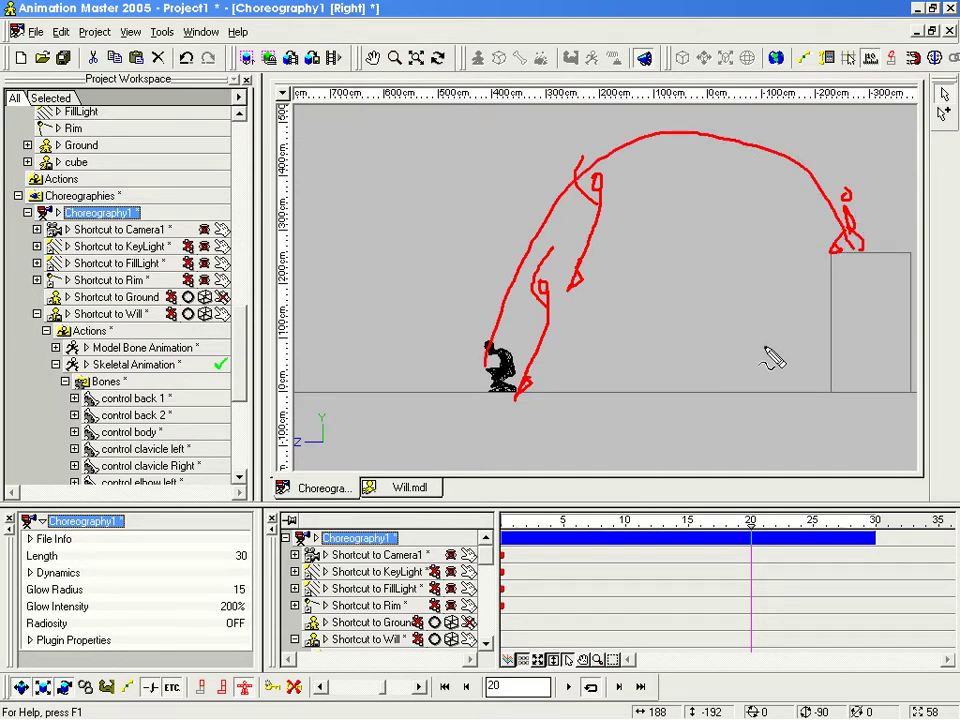
{"action": "key", "text": "Escape"}
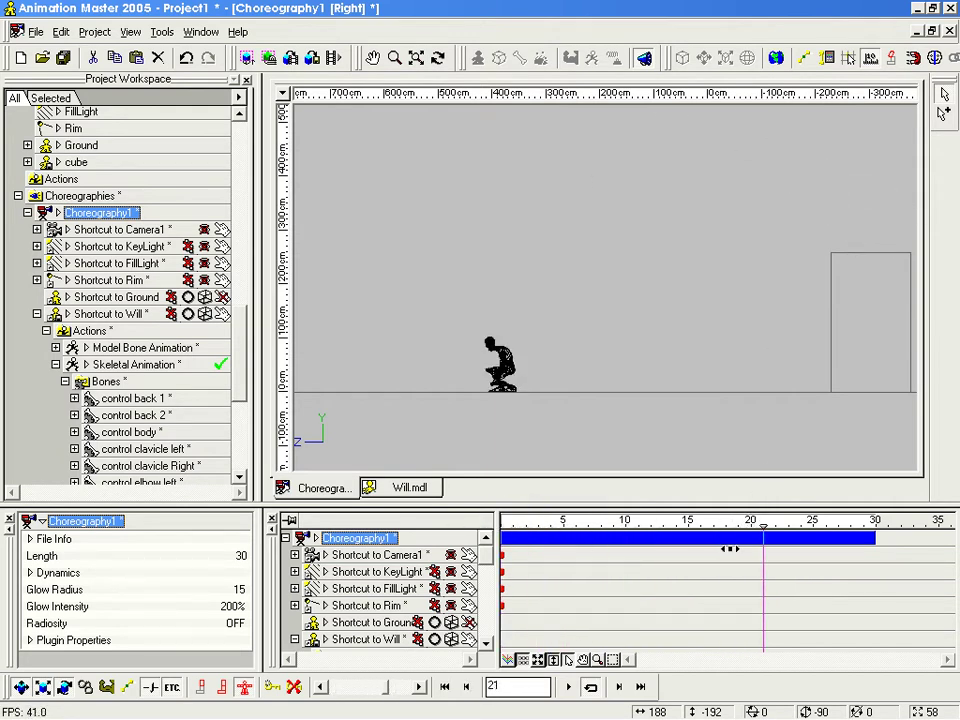
Step: Compress the Model Bone Animation timing by moving its keyframes to frames 2, 4, 6 and 8
{"action": "left_click", "coordinate": [118, 348]}
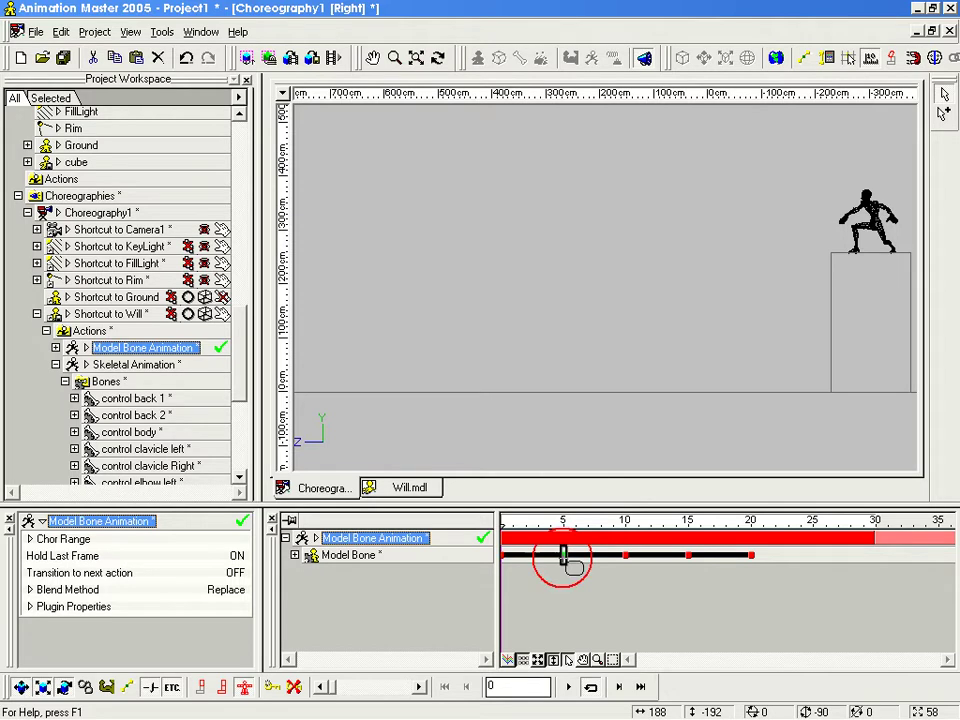
{"action": "left_click_drag", "start_coordinate": [563, 553], "coordinate": [513, 553]}
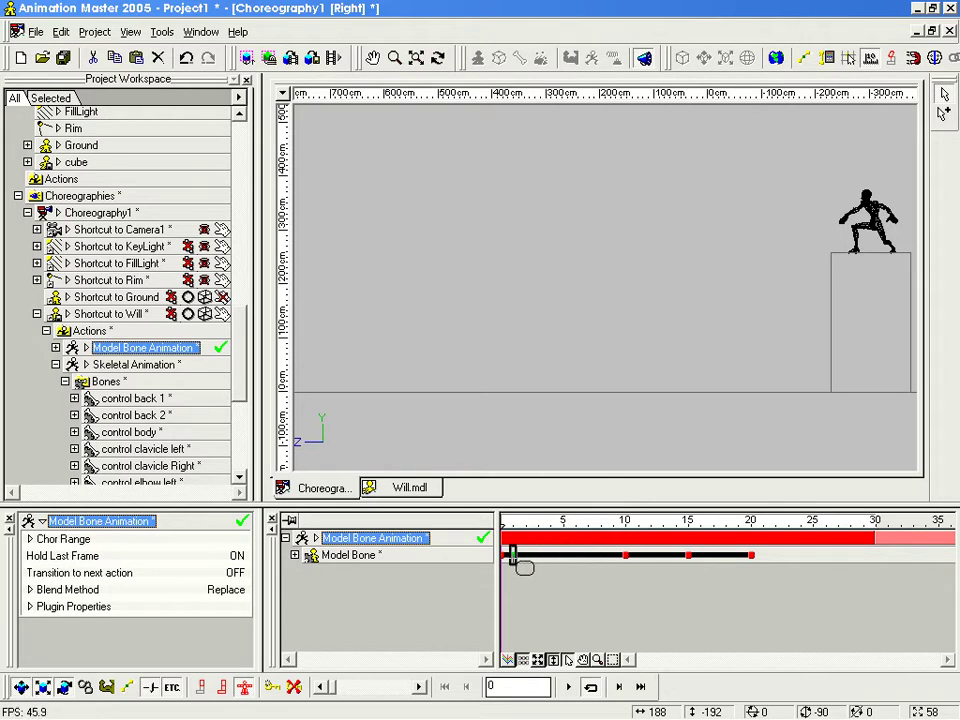
{"action": "left_click", "coordinate": [625, 555]}
{"action": "left_click_drag", "start_coordinate": [626, 556], "coordinate": [551, 556]}
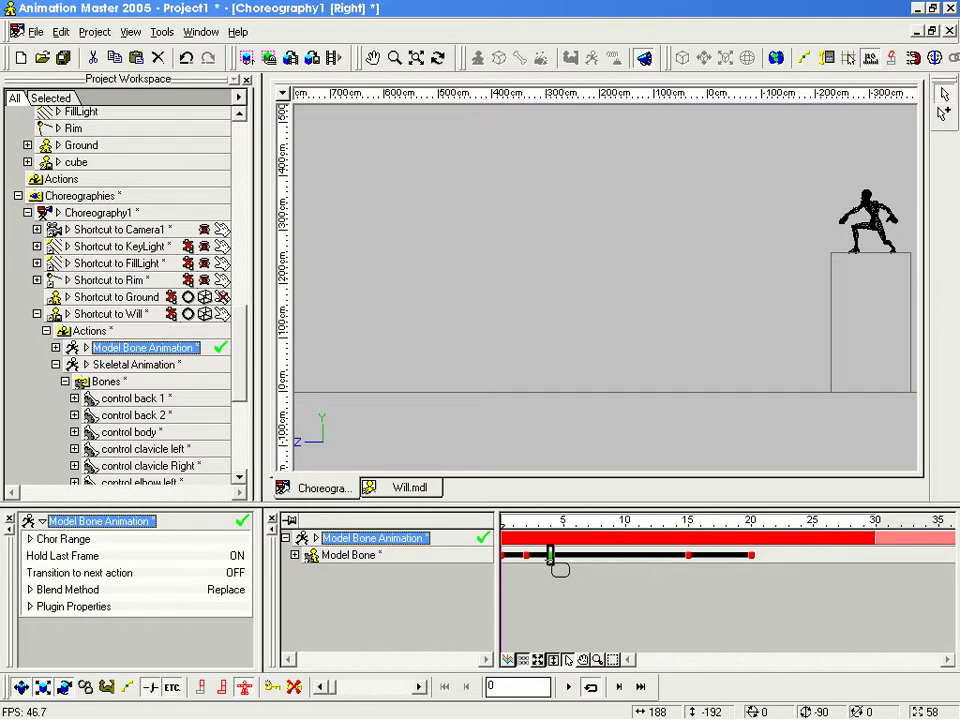
{"action": "left_click", "coordinate": [689, 555]}
{"action": "left_click_drag", "start_coordinate": [688, 556], "coordinate": [576, 556]}
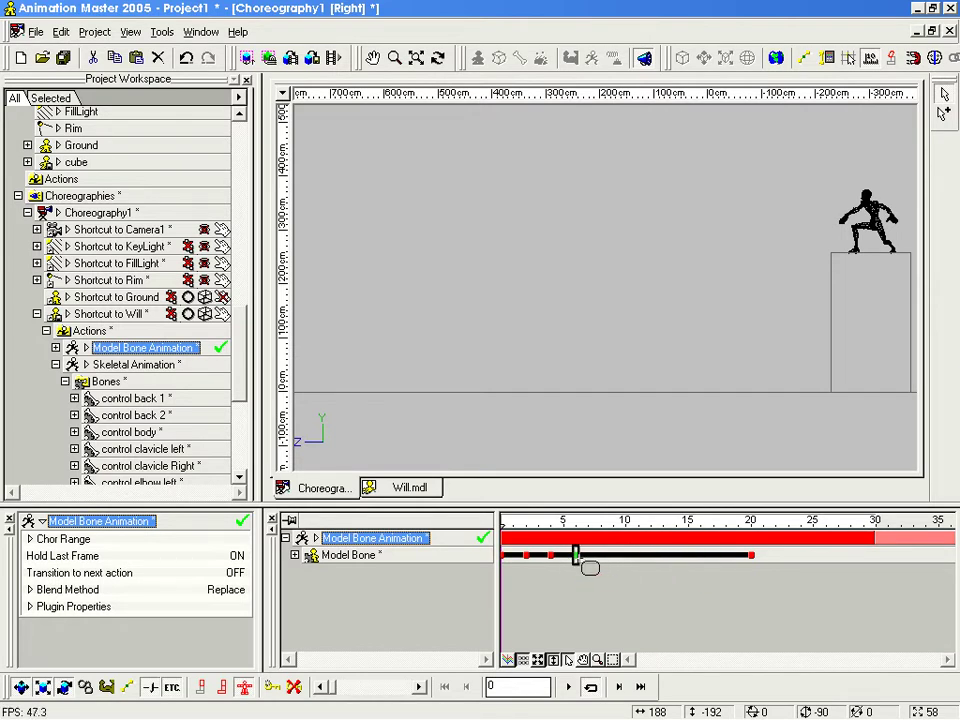
{"action": "left_click_drag", "start_coordinate": [751, 556], "coordinate": [602, 556]}
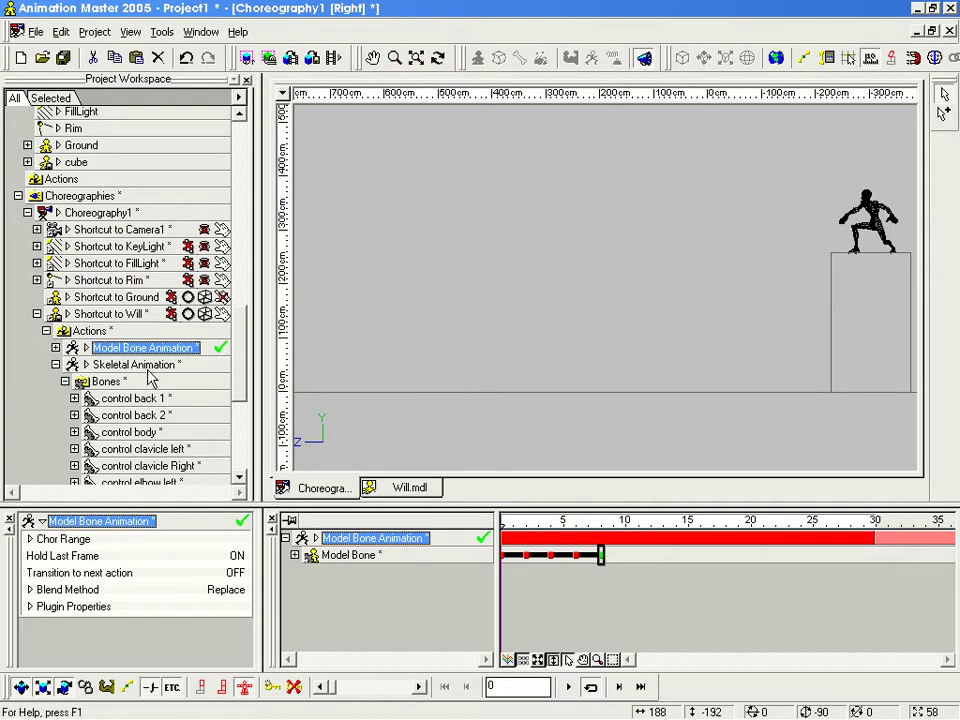
Step: Add a keyframe for all bones of Will's Skeletal Animation at frame 25
{"action": "left_click", "coordinate": [140, 365]}
{"action": "left_click", "coordinate": [813, 522]}
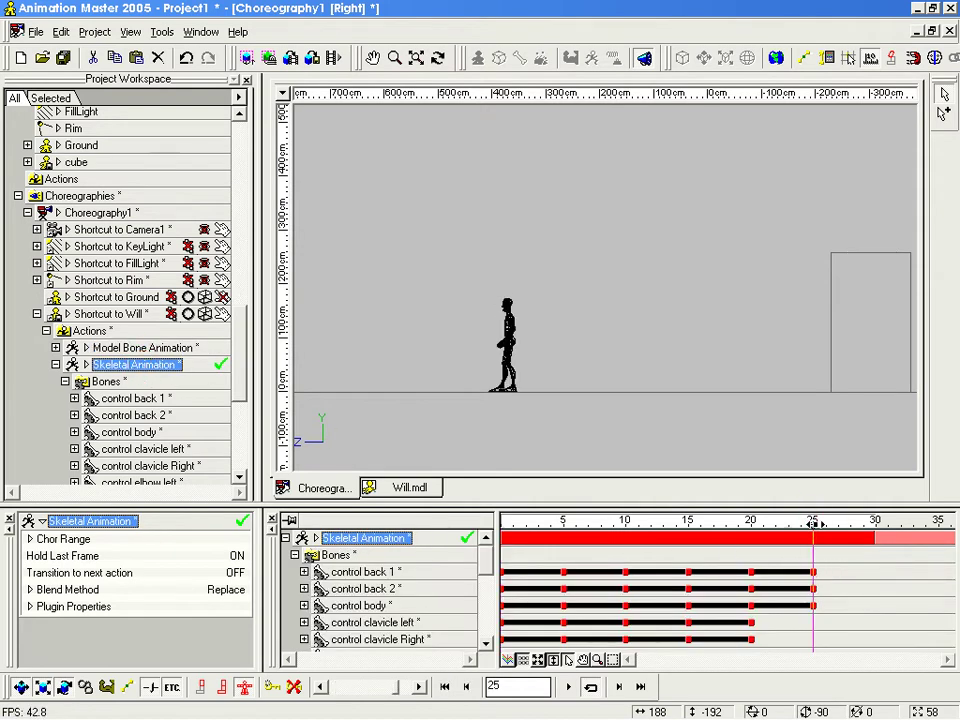
{"action": "left_click", "coordinate": [271, 687]}
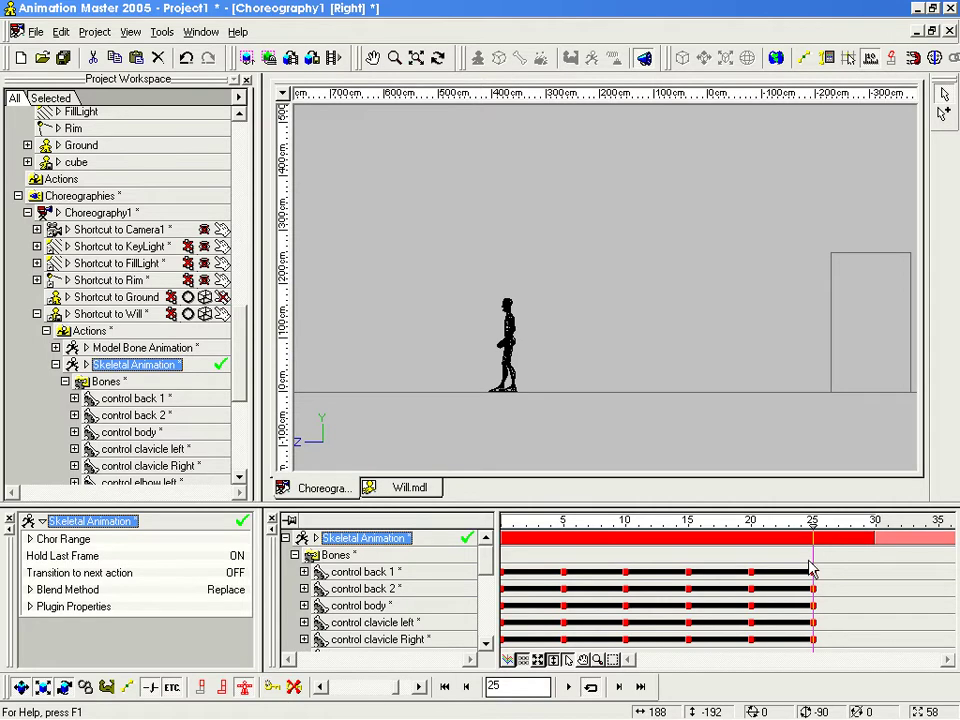
{"action": "mouse_move", "coordinate": [812, 527]}
{"action": "left_mouse_down"}
{"action": "mouse_move", "coordinate": [613, 545]}
{"action": "mouse_move", "coordinate": [814, 541]}
{"action": "left_mouse_up"}
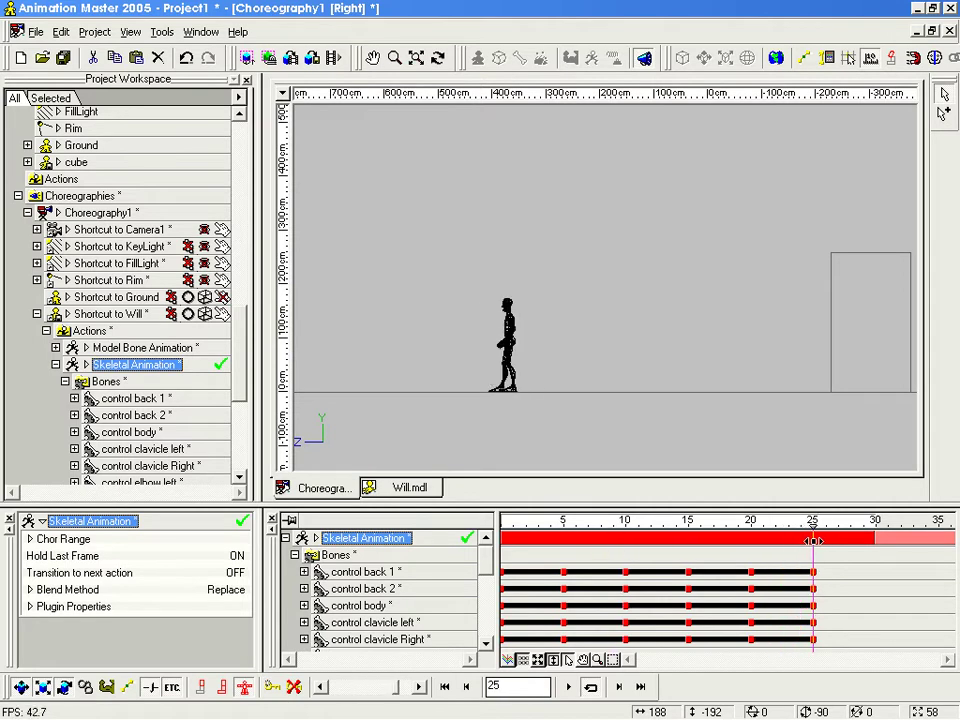
Step: Retime the collapsed Bones channel of the Skeletal Animation so its keyframes fall on frames 2, 4, 6, 8 and 10
{"action": "left_click", "coordinate": [294, 554]}
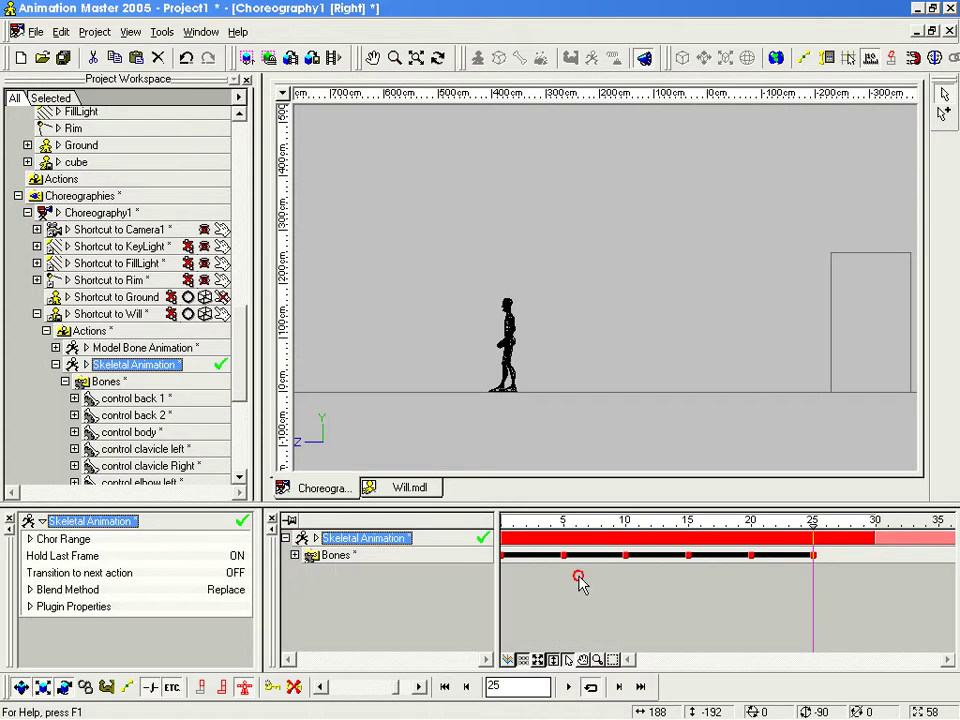
{"action": "left_click_drag", "start_coordinate": [564, 553], "coordinate": [526, 553]}
{"action": "left_click", "coordinate": [647, 643]}
{"action": "left_click", "coordinate": [622, 554]}
{"action": "left_click_drag", "start_coordinate": [625, 553], "coordinate": [563, 554]}
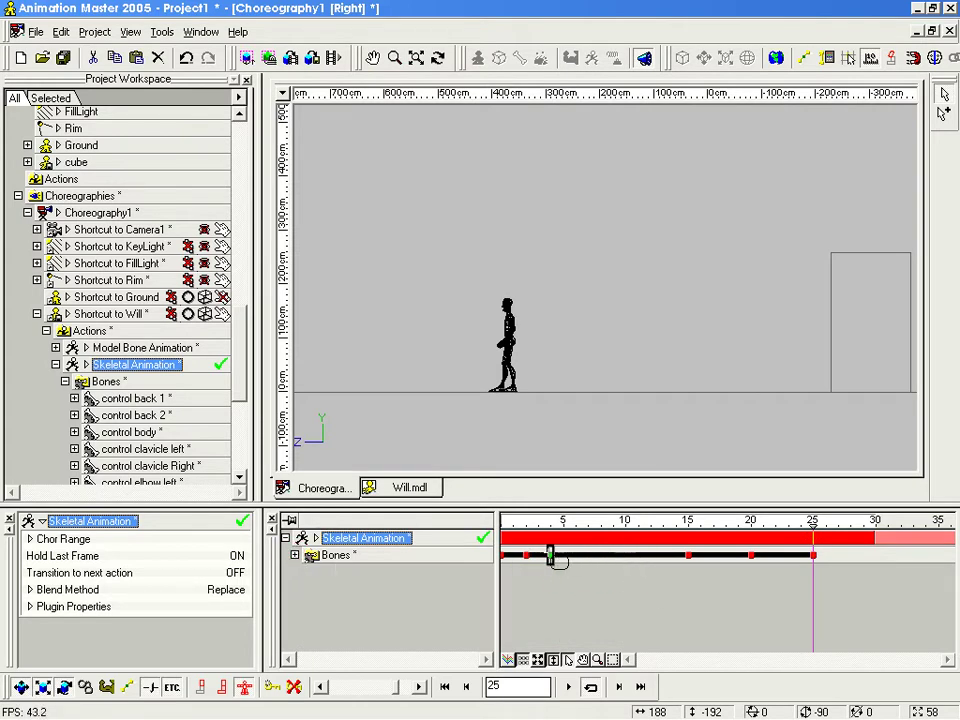
{"action": "left_click", "coordinate": [688, 556]}
{"action": "left_click_drag", "start_coordinate": [690, 557], "coordinate": [590, 565]}
{"action": "left_click", "coordinate": [750, 555]}
{"action": "left_click_drag", "start_coordinate": [752, 557], "coordinate": [603, 557]}
{"action": "left_click_drag", "start_coordinate": [845, 561], "coordinate": [629, 558]}
{"action": "mouse_move", "coordinate": [790, 543]}
{"action": "left_mouse_down"}
{"action": "mouse_move", "coordinate": [494, 540]}
{"action": "mouse_move", "coordinate": [513, 537]}
{"action": "mouse_move", "coordinate": [495, 536]}
{"action": "mouse_move", "coordinate": [511, 529]}
{"action": "mouse_move", "coordinate": [615, 540]}
{"action": "mouse_move", "coordinate": [476, 542]}
{"action": "left_mouse_up"}
Step: Put Will into skeletal mode and go to frame 3 of the Skeletal Animation
{"action": "mouse_move", "coordinate": [743, 254]}
{"action": "middle_mouse_down"}
{"action": "mouse_move", "coordinate": [643, 305]}
{"action": "mouse_move", "coordinate": [445, 301]}
{"action": "middle_mouse_up"}
{"action": "scroll", "coordinate": [692, 282], "scroll_direction": "up", "scroll_amount": 7}
{"action": "scroll", "coordinate": [736, 268], "scroll_direction": "up", "scroll_amount": 3}
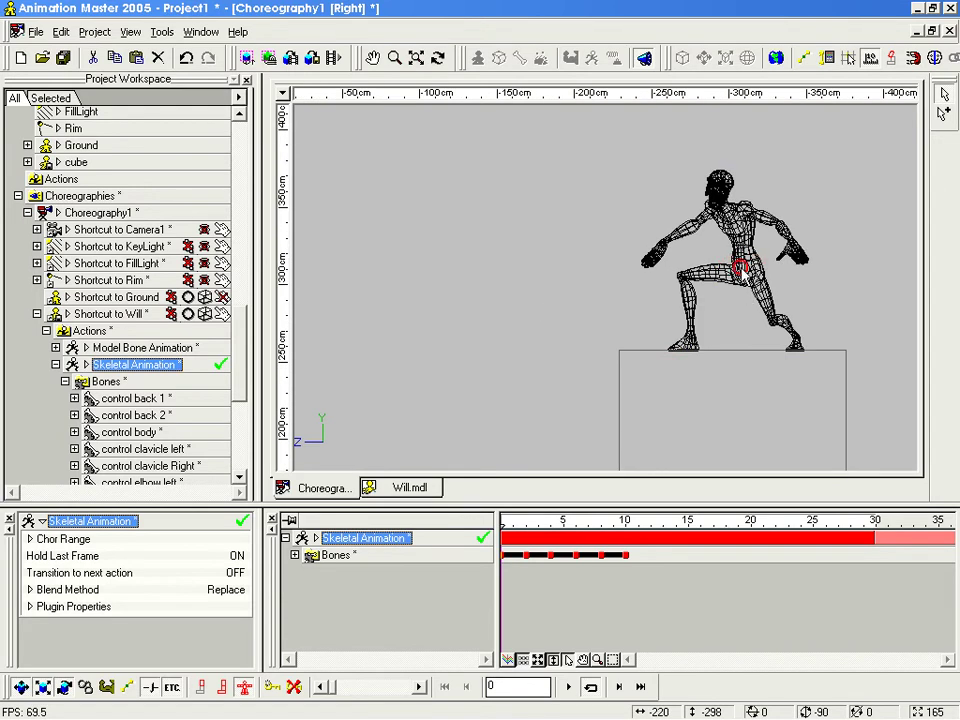
{"action": "left_click", "coordinate": [736, 264]}
{"action": "left_click", "coordinate": [596, 58]}
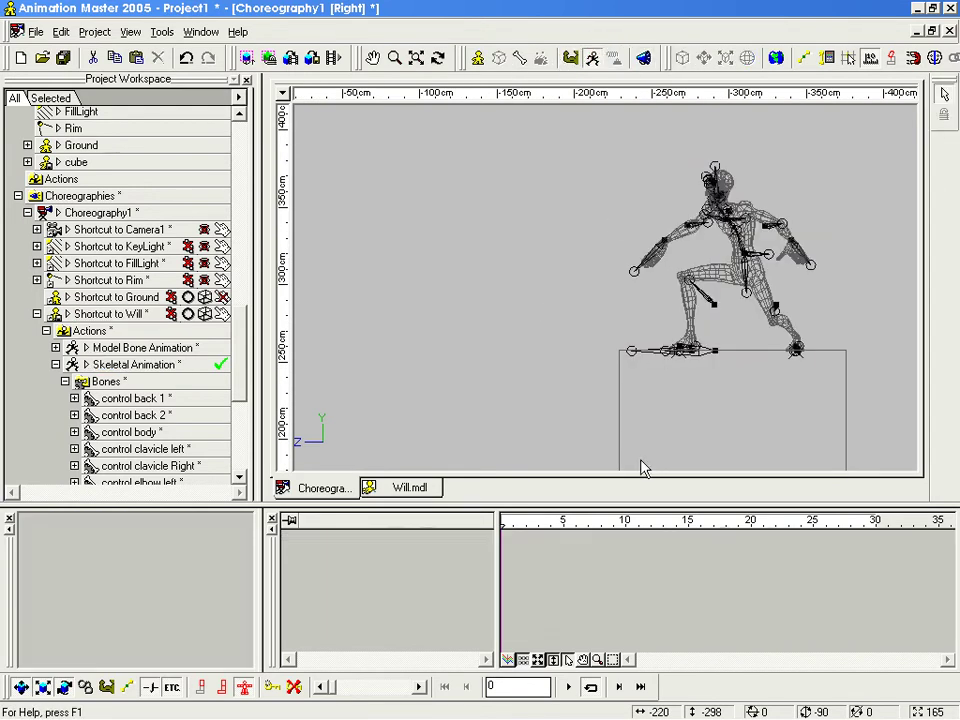
{"action": "left_click", "coordinate": [151, 367]}
{"action": "mouse_move", "coordinate": [516, 530]}
{"action": "left_mouse_down"}
{"action": "mouse_move", "coordinate": [485, 540]}
{"action": "mouse_move", "coordinate": [513, 525]}
{"action": "left_mouse_up"}
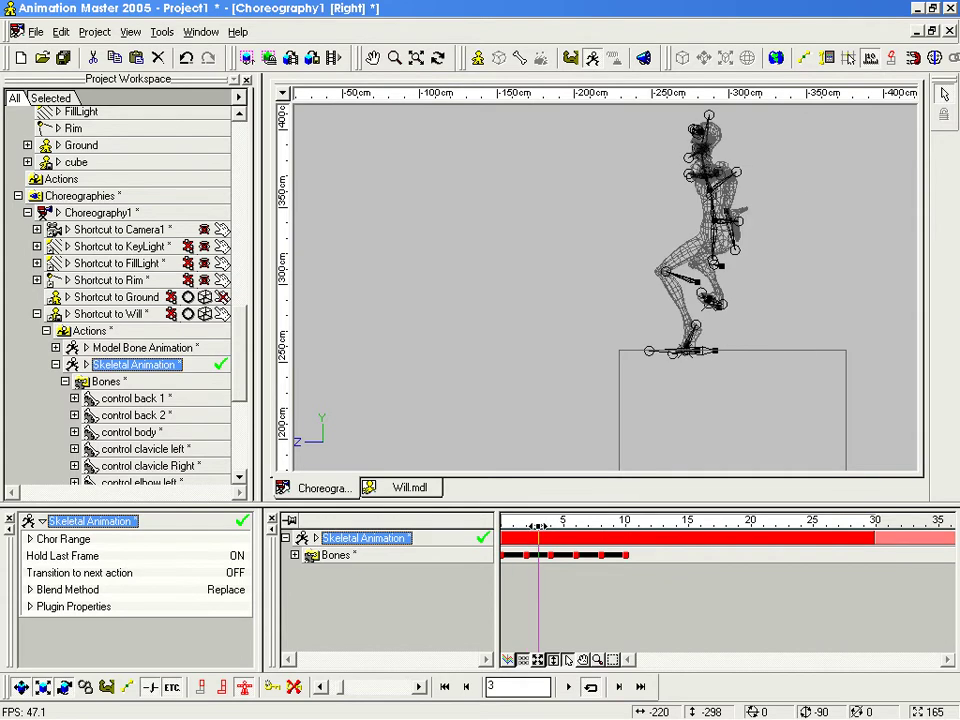
{"action": "mouse_move", "coordinate": [521, 527]}
{"action": "left_mouse_down"}
{"action": "mouse_move", "coordinate": [551, 526]}
{"action": "mouse_move", "coordinate": [538, 526]}
{"action": "left_mouse_up"}
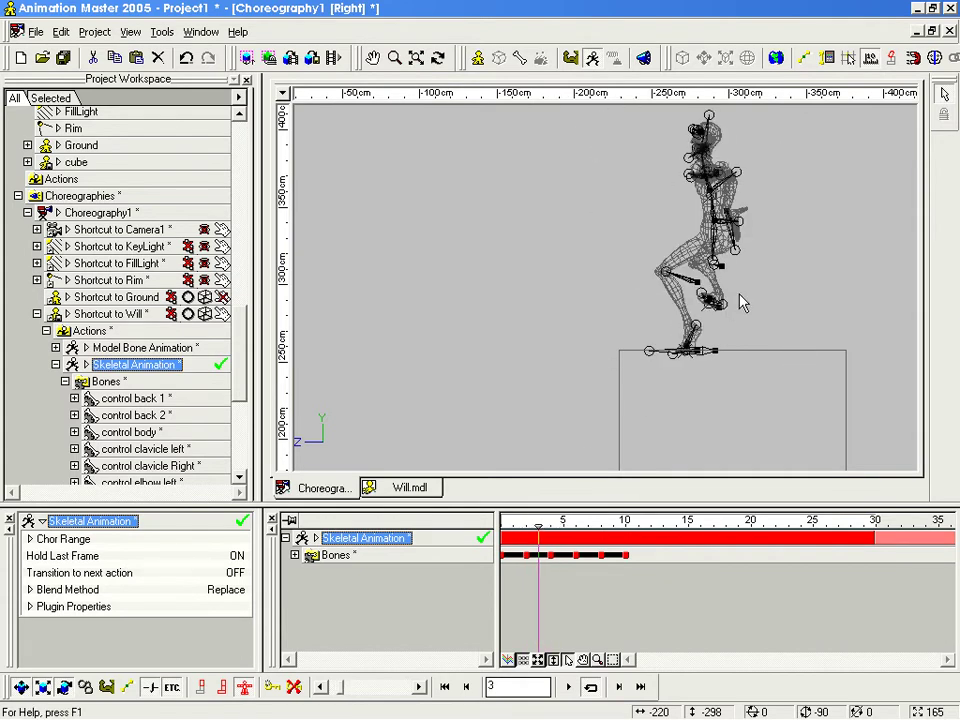
Step: Lower control foot Right onto the cube's top and set its X and Z rotation to 0
{"action": "scroll", "coordinate": [738, 312], "scroll_direction": "up", "scroll_amount": 5}
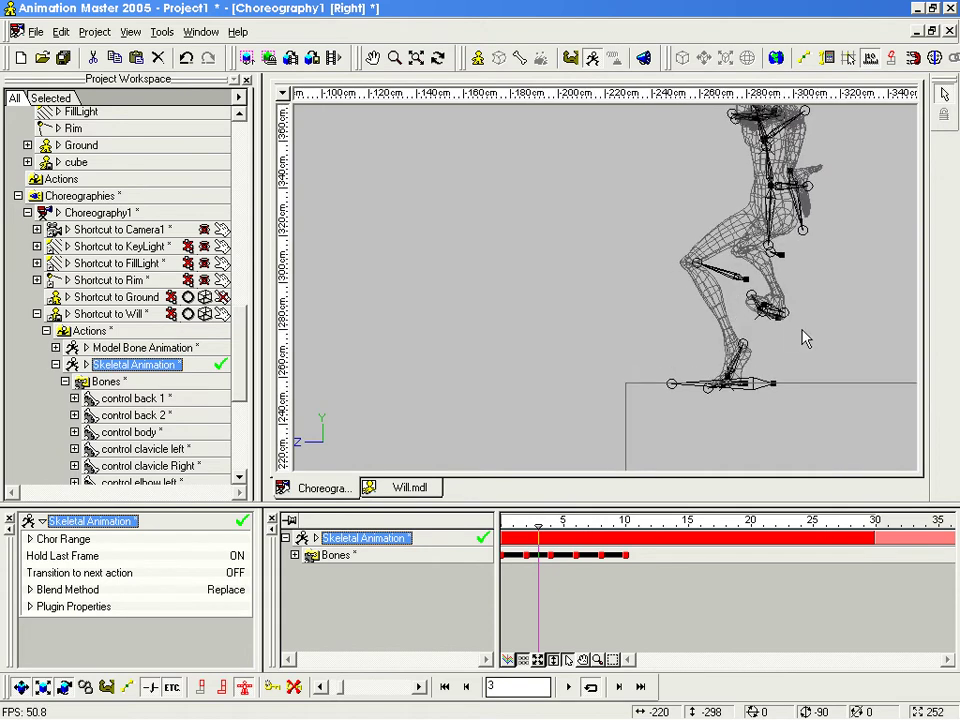
{"action": "scroll", "coordinate": [675, 307], "scroll_direction": "up", "scroll_amount": 2}
{"action": "left_click", "coordinate": [690, 287]}
{"action": "left_click_drag", "start_coordinate": [703, 349], "coordinate": [710, 406]}
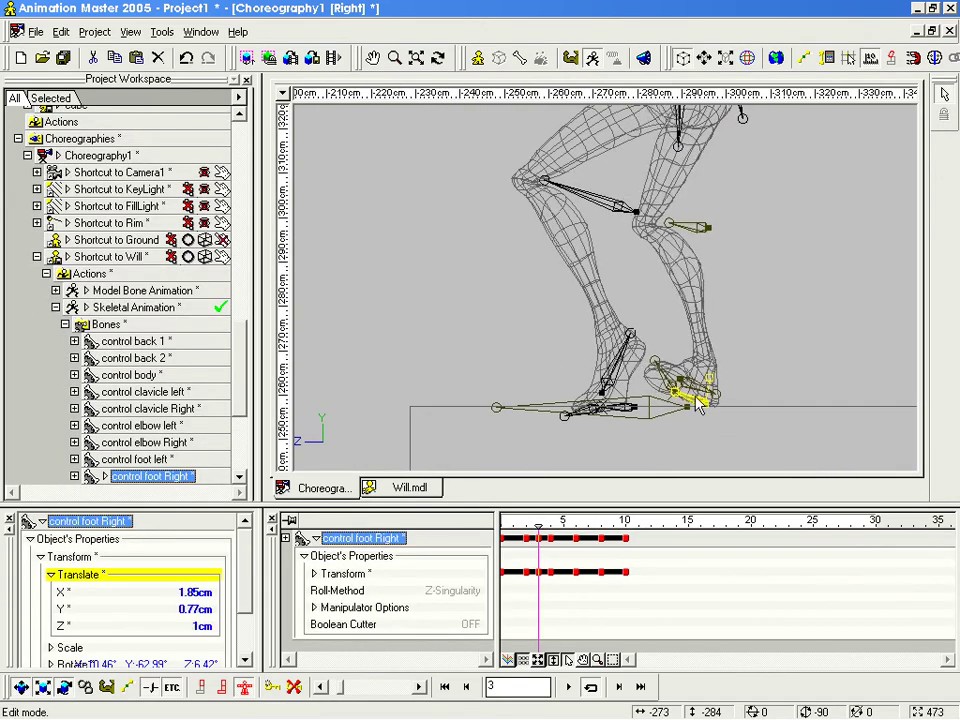
{"action": "left_click_drag", "start_coordinate": [247, 592], "coordinate": [243, 640]}
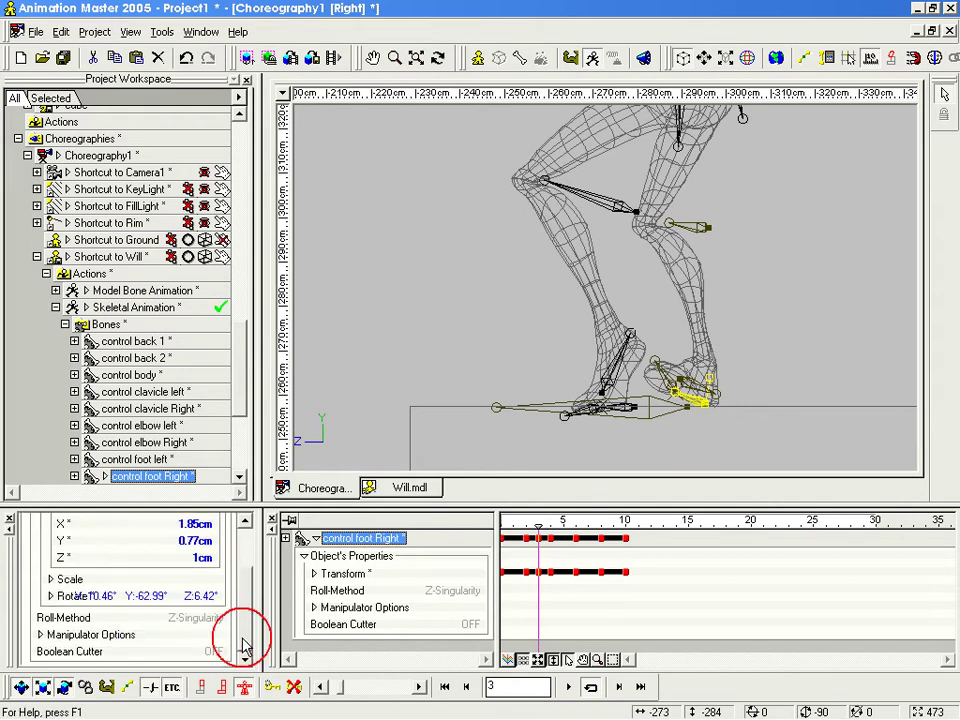
{"action": "left_click", "coordinate": [104, 596]}
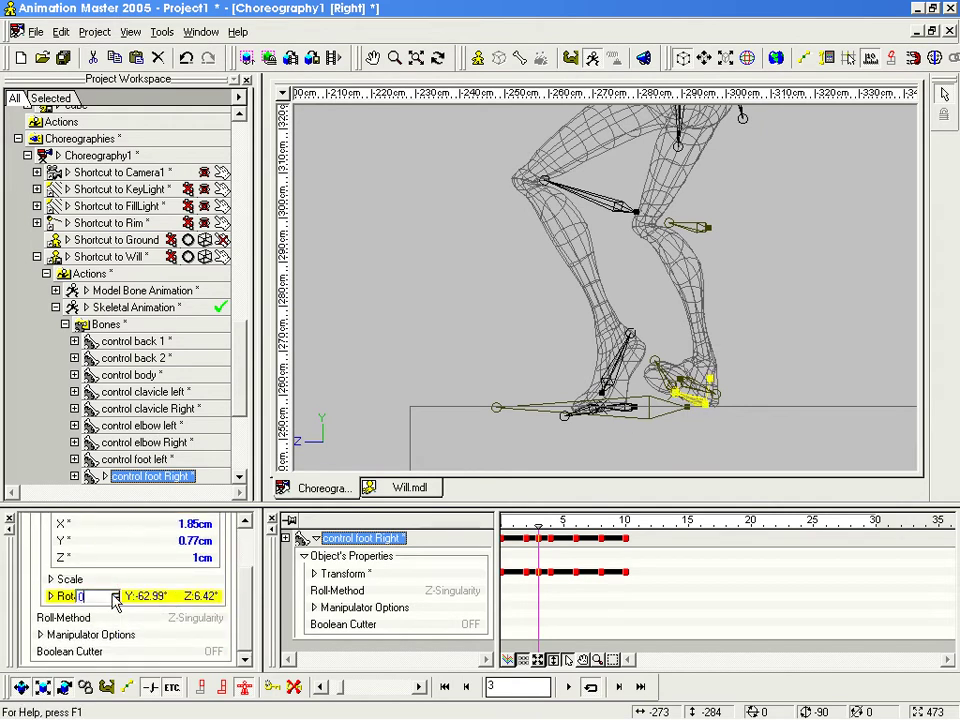
{"action": "key", "text": "Return"}
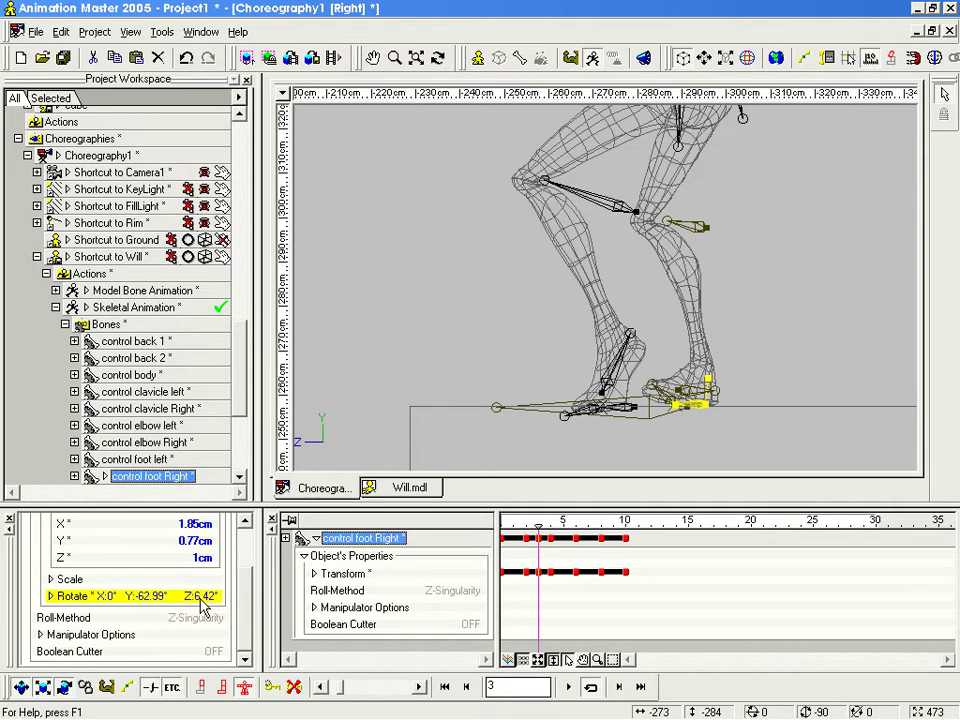
{"action": "type", "text": "0"}
{"action": "key", "text": "Return"}
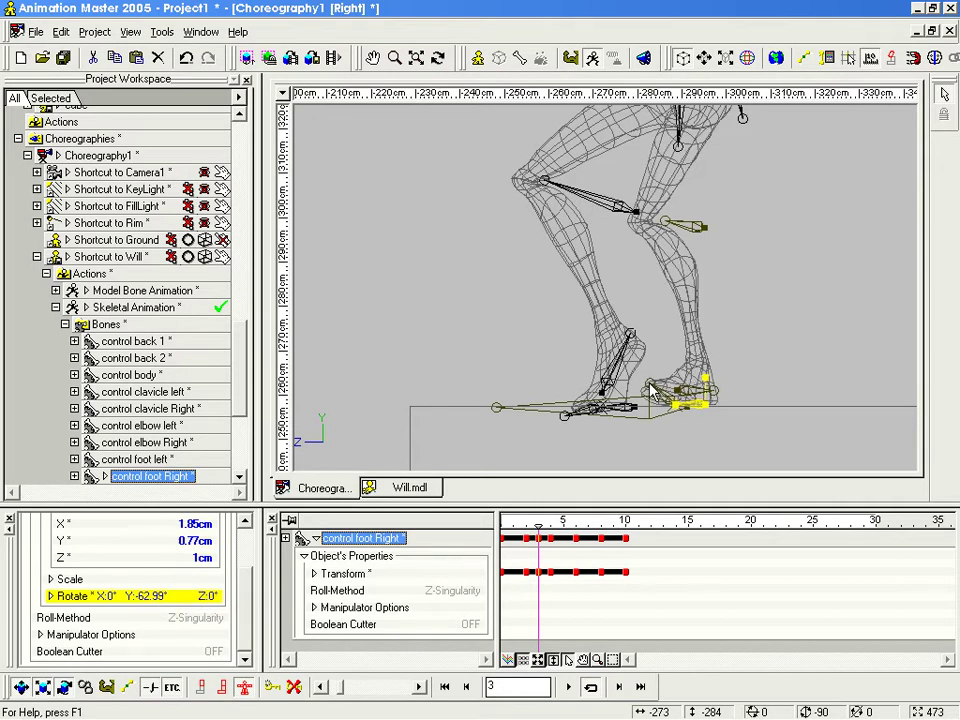
Step: Set the X and Z rotation of control toes Right to 0
{"action": "left_click", "coordinate": [652, 390]}
{"action": "double_click", "coordinate": [199, 557]}
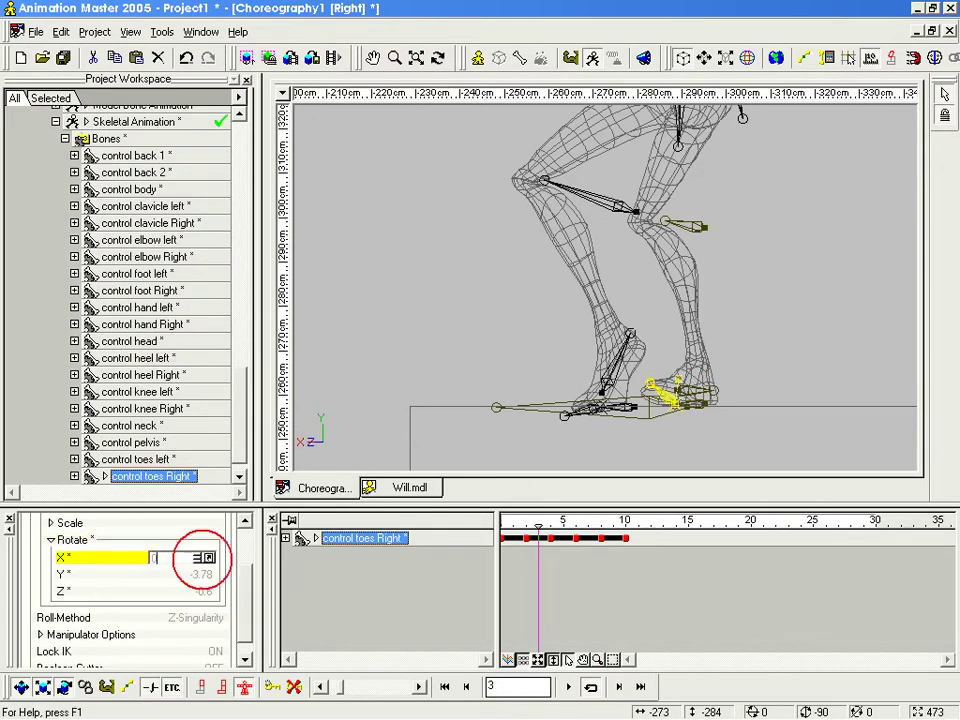
{"action": "type", "text": "0"}
{"action": "left_click", "coordinate": [208, 591]}
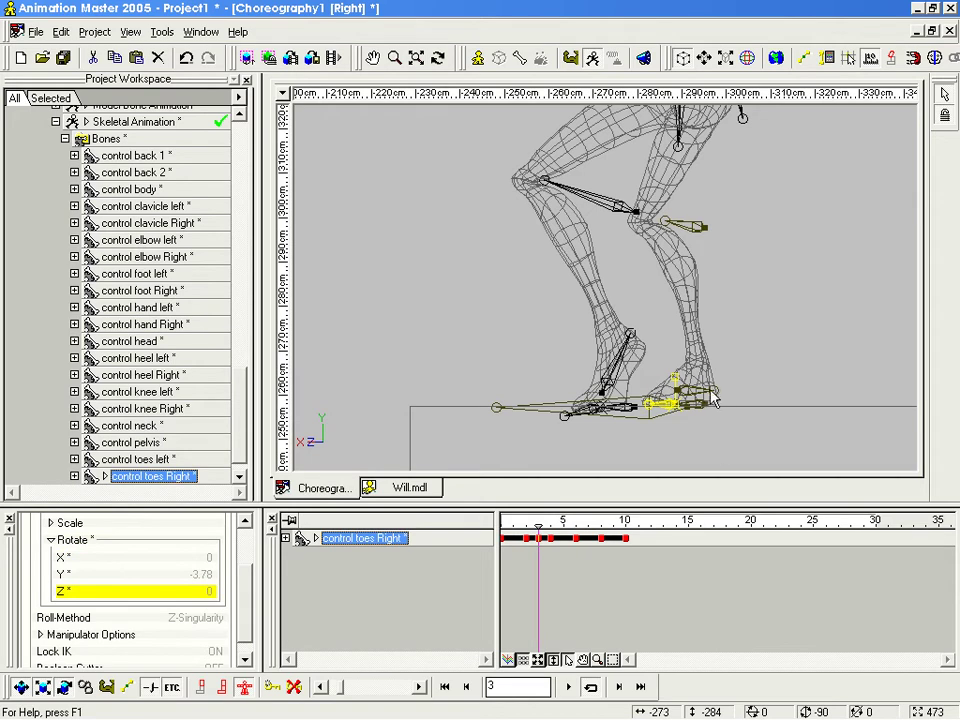
Step: Rotate control heel Right so the right foot lies flat on the cube
{"action": "key", "text": "r"}
{"action": "left_click", "coordinate": [704, 367]}
{"action": "mouse_move", "coordinate": [706, 369]}
{"action": "left_mouse_down"}
{"action": "mouse_move", "coordinate": [708, 402]}
{"action": "mouse_move", "coordinate": [707, 390]}
{"action": "left_mouse_up"}
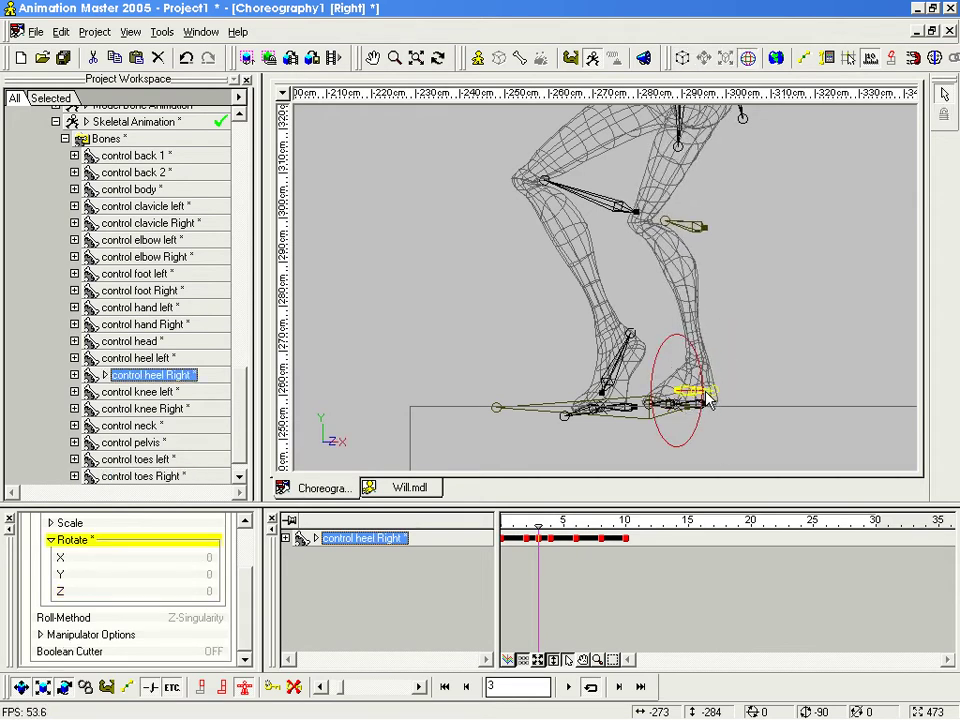
{"action": "key", "text": "t"}
{"action": "left_click_drag", "start_coordinate": [664, 342], "coordinate": [638, 358]}
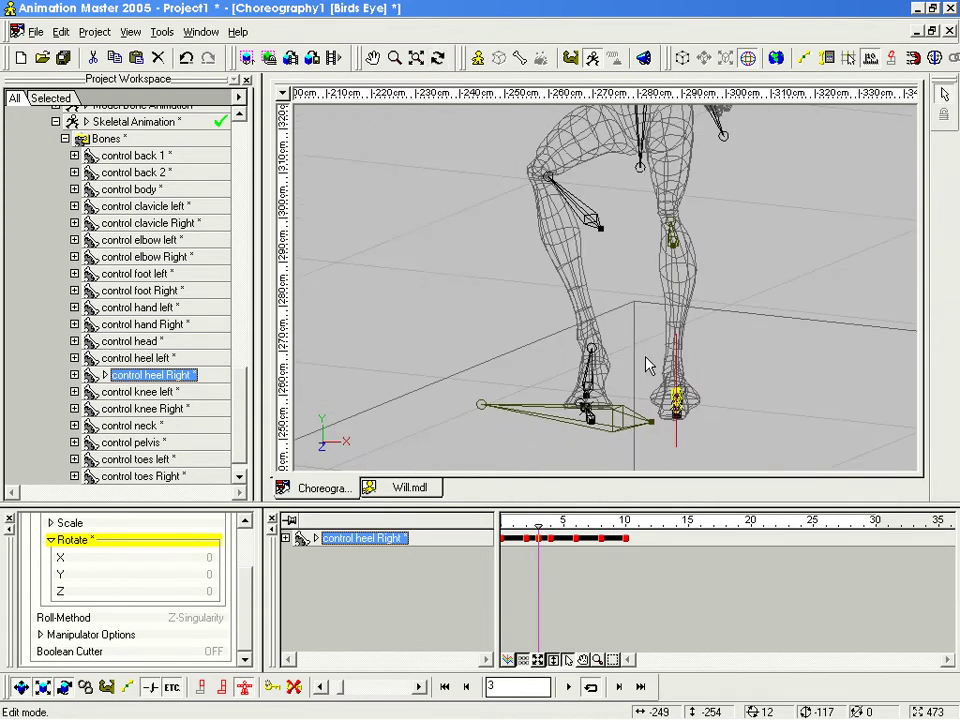
Step: Lower control body at frame 3 so the character crouches deeply over its feet on the cube
{"action": "key", "text": "4"}
{"action": "scroll", "coordinate": [650, 330], "scroll_direction": "down", "scroll_amount": 2}
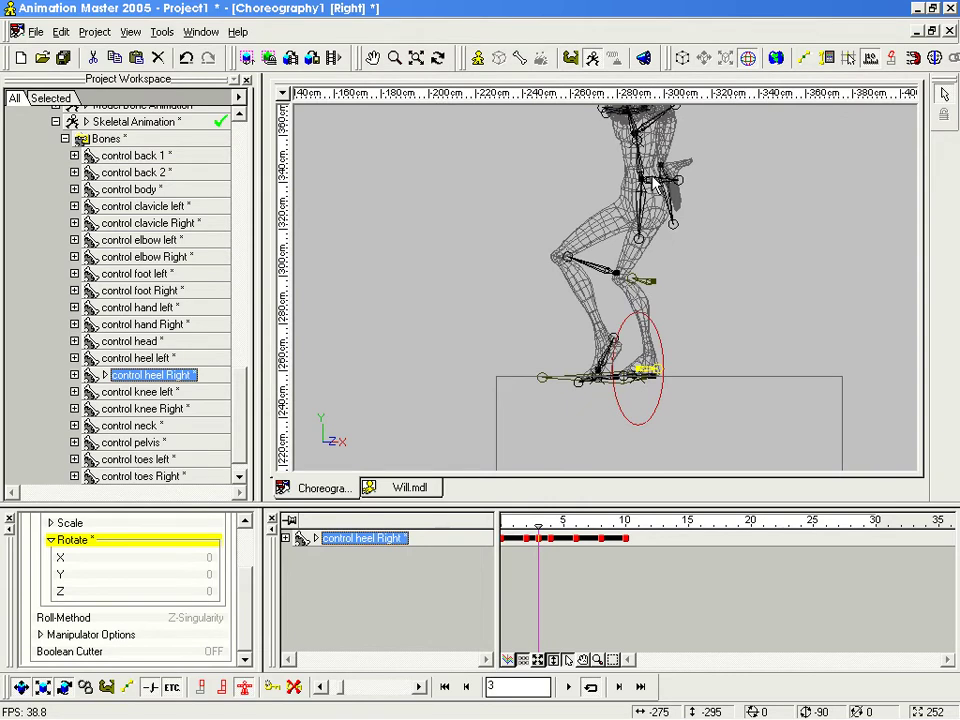
{"action": "left_click", "coordinate": [655, 183]}
{"action": "left_click_drag", "start_coordinate": [655, 183], "coordinate": [663, 268]}
{"action": "key", "text": "8"}
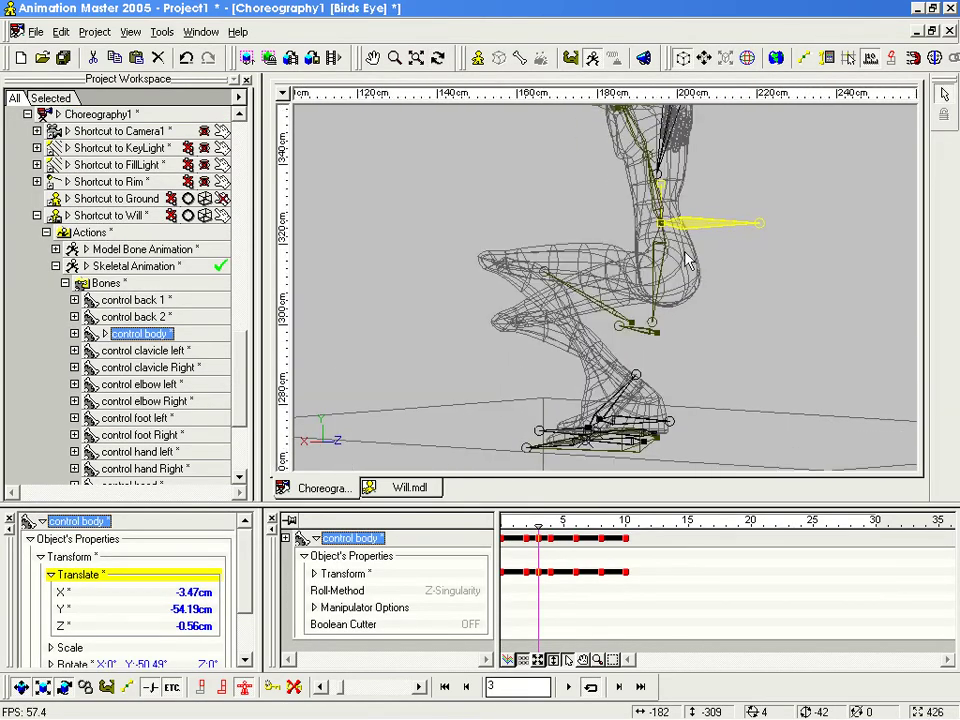
{"action": "left_click_drag", "start_coordinate": [675, 233], "coordinate": [636, 288]}
{"action": "mouse_move", "coordinate": [670, 227]}
{"action": "left_mouse_down"}
{"action": "mouse_move", "coordinate": [689, 225]}
{"action": "mouse_move", "coordinate": [678, 226]}
{"action": "left_mouse_up"}
Step: Rotate control back 1 and the upper back control to bend the torso forward over the knees
{"action": "key", "text": "t"}
{"action": "left_click_drag", "start_coordinate": [678, 227], "coordinate": [670, 145]}
{"action": "key", "text": "t"}
{"action": "mouse_move", "coordinate": [674, 311]}
{"action": "left_mouse_down"}
{"action": "mouse_move", "coordinate": [693, 332]}
{"action": "mouse_move", "coordinate": [637, 324]}
{"action": "mouse_move", "coordinate": [673, 330]}
{"action": "left_mouse_up"}
{"action": "key", "text": "m"}
{"action": "left_click", "coordinate": [664, 272]}
{"action": "left_click_drag", "start_coordinate": [664, 272], "coordinate": [715, 238]}
{"action": "key", "text": "t"}
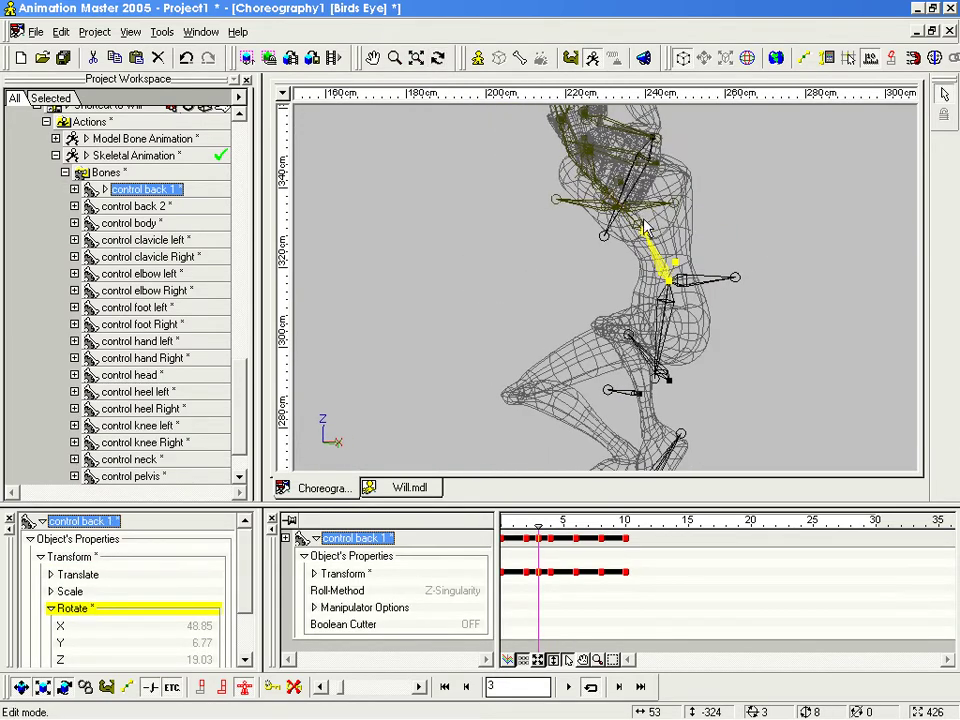
{"action": "left_click", "coordinate": [641, 225]}
{"action": "key", "text": "t"}
{"action": "left_click_drag", "start_coordinate": [639, 231], "coordinate": [544, 240]}
{"action": "key", "text": "t"}
Step: Move control hand left to reposition the left arm around the bent torso
{"action": "left_click", "coordinate": [703, 172]}
{"action": "left_click_drag", "start_coordinate": [692, 157], "coordinate": [488, 249]}
{"action": "key", "text": "t"}
{"action": "left_click_drag", "start_coordinate": [488, 250], "coordinate": [514, 267]}
{"action": "key", "text": "t"}
{"action": "key", "text": "m"}
{"action": "key", "text": "t"}
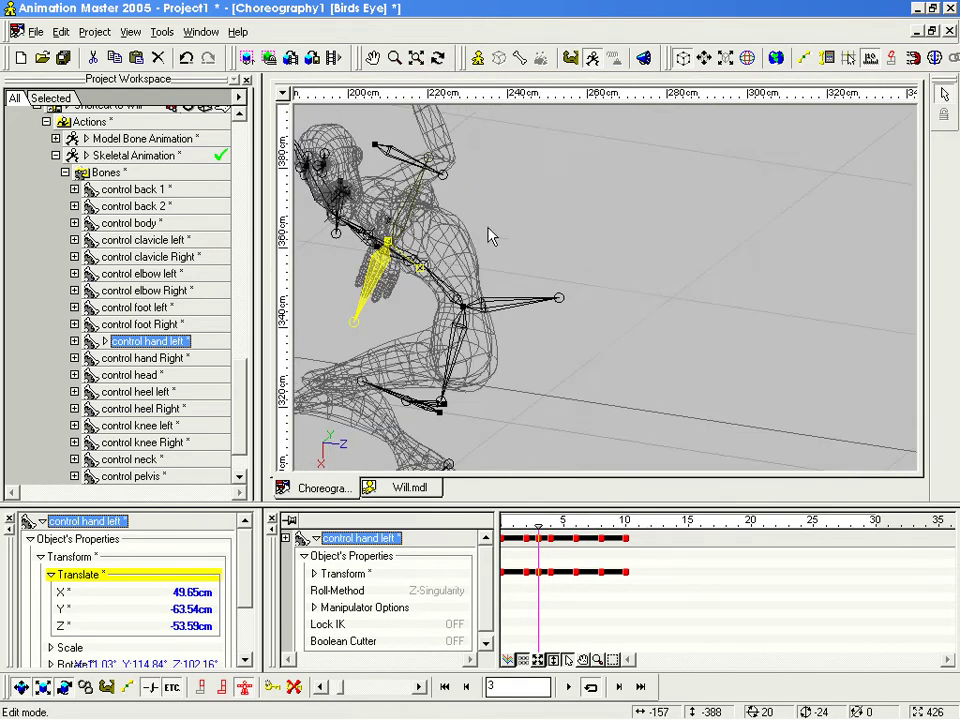
Step: Rotate control elbow left to about 110 degrees in Y to redirect the left elbow
{"action": "left_click_drag", "start_coordinate": [427, 162], "coordinate": [463, 272]}
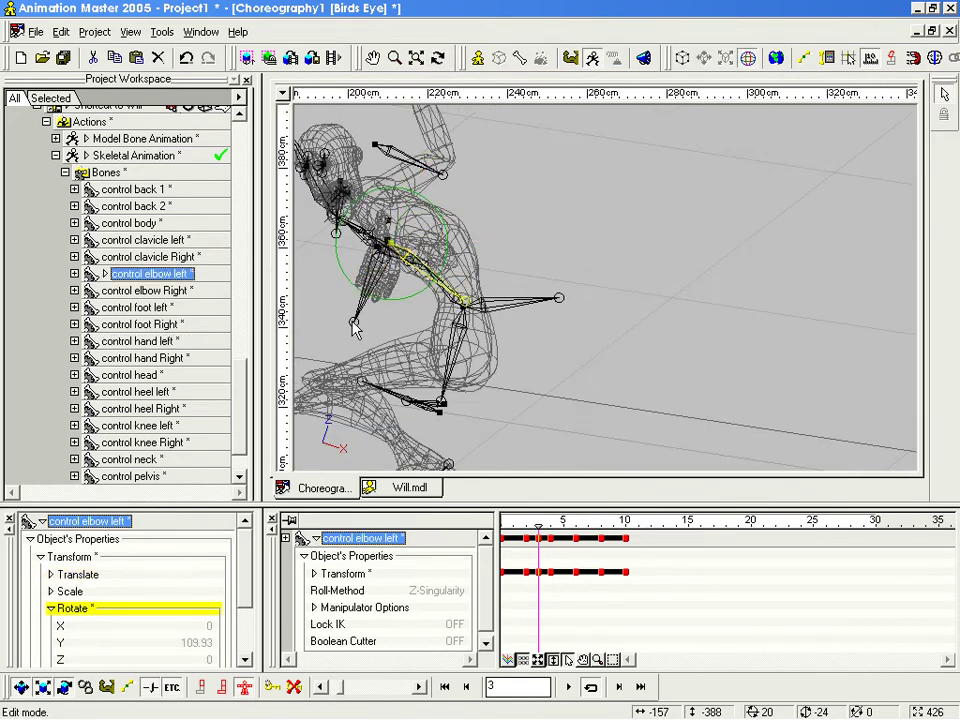
{"action": "left_click", "coordinate": [312, 170]}
{"action": "left_click_drag", "start_coordinate": [379, 240], "coordinate": [409, 221]}
{"action": "key", "text": "t"}
{"action": "key", "text": "Escape"}
Step: Rotate control hand left so the fingers of the outstretched left arm point upward
{"action": "left_click_drag", "start_coordinate": [449, 176], "coordinate": [338, 313]}
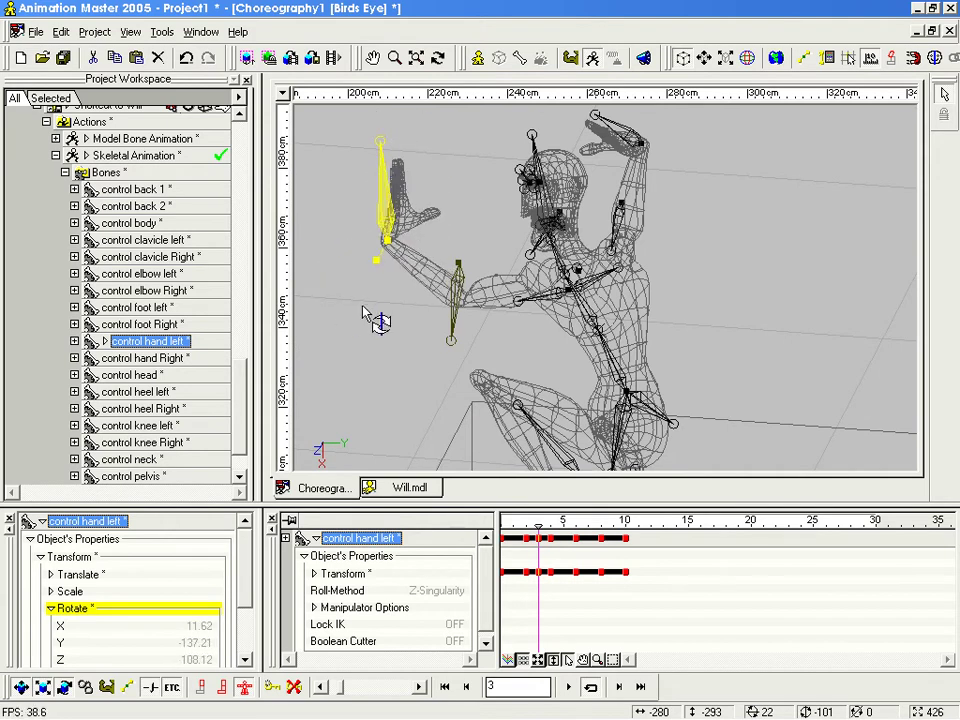
{"action": "left_click_drag", "start_coordinate": [365, 165], "coordinate": [366, 147]}
{"action": "key", "text": "t"}
{"action": "left_click_drag", "start_coordinate": [420, 234], "coordinate": [545, 226]}
{"action": "key", "text": "Escape"}
{"action": "left_click_drag", "start_coordinate": [388, 280], "coordinate": [513, 256]}
{"action": "key", "text": "m"}
{"action": "left_click_drag", "start_coordinate": [474, 221], "coordinate": [425, 180]}
Step: Rotate control elbow left further, to about 150 degrees in Y
{"action": "key", "text": "r"}
{"action": "left_click_drag", "start_coordinate": [396, 228], "coordinate": [660, 271]}
{"action": "key", "text": "t"}
{"action": "key", "text": "Escape"}
{"action": "left_click", "coordinate": [486, 270]}
{"action": "key", "text": "m"}
{"action": "key", "text": "t"}
{"action": "left_click_drag", "start_coordinate": [660, 271], "coordinate": [763, 272]}
{"action": "key", "text": "Escape"}
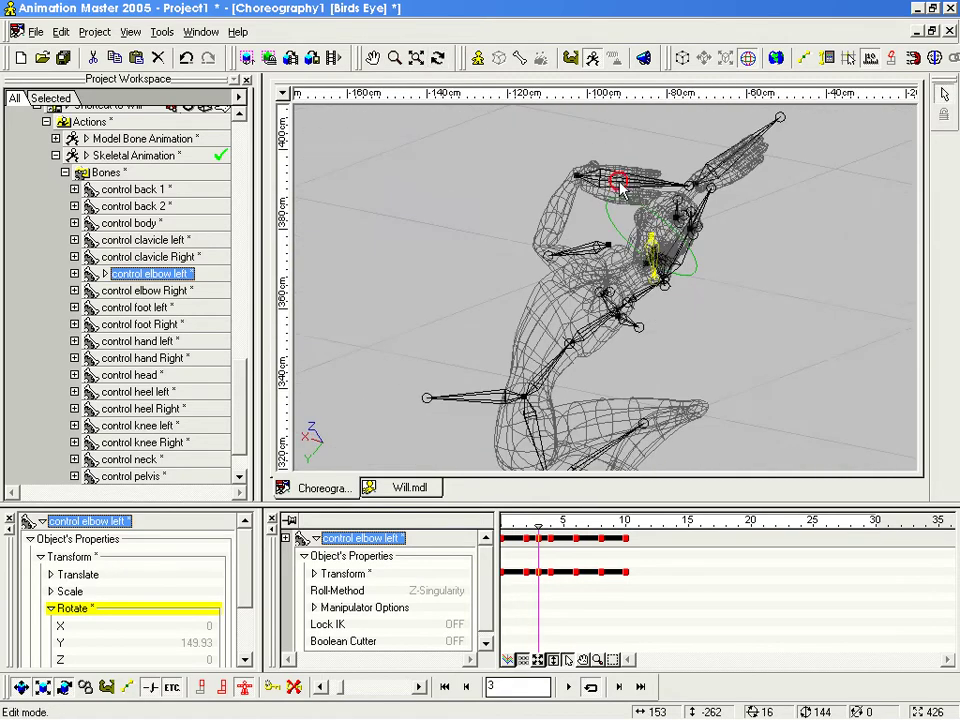
Step: Move the right hand control down and rotate control elbow Right so the right arm extends out to the side
{"action": "left_click", "coordinate": [594, 179]}
{"action": "left_click_drag", "start_coordinate": [578, 175], "coordinate": [772, 341]}
{"action": "left_click", "coordinate": [666, 287]}
{"action": "left_click", "coordinate": [673, 289]}
{"action": "key", "text": "r"}
{"action": "left_click_drag", "start_coordinate": [671, 289], "coordinate": [578, 321]}
{"action": "key", "text": "t"}
{"action": "key", "text": "Escape"}
{"action": "key", "text": "m"}
{"action": "left_click_drag", "start_coordinate": [755, 306], "coordinate": [755, 274]}
{"action": "key", "text": "Escape"}
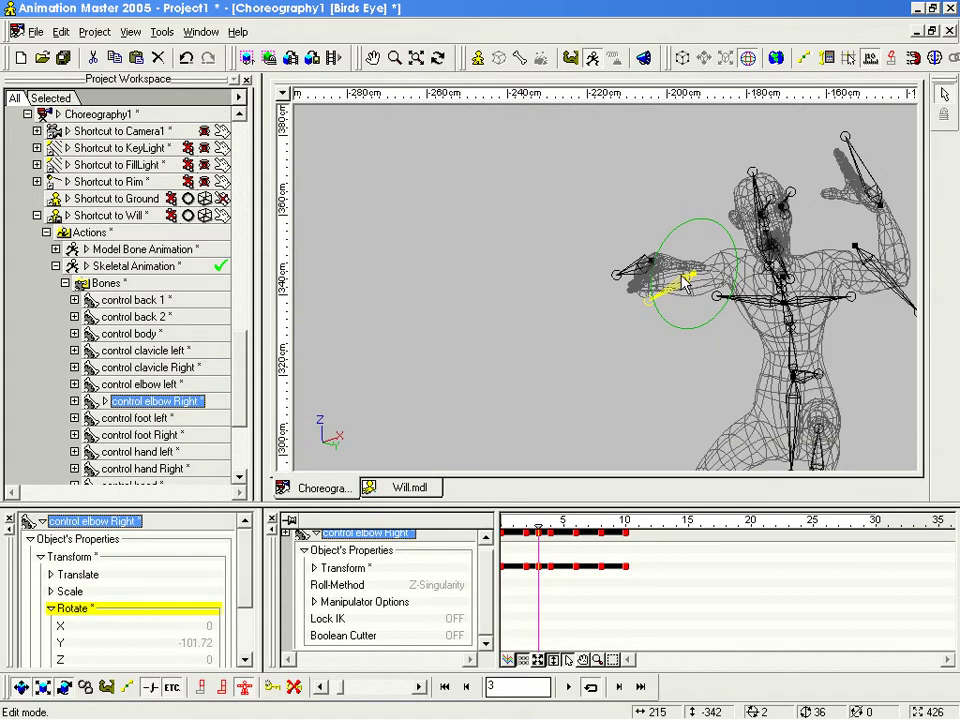
Step: Adjust the right elbow control and rotate control clavicle left to about X -3, Y -12 degrees
{"action": "left_click_drag", "start_coordinate": [653, 304], "coordinate": [717, 285]}
{"action": "left_click_drag", "start_coordinate": [849, 299], "coordinate": [754, 289]}
{"action": "key", "text": "t"}
{"action": "key", "text": "Escape"}
{"action": "key", "text": "t"}
{"action": "left_click_drag", "start_coordinate": [756, 289], "coordinate": [728, 297]}
{"action": "key", "text": "Escape"}
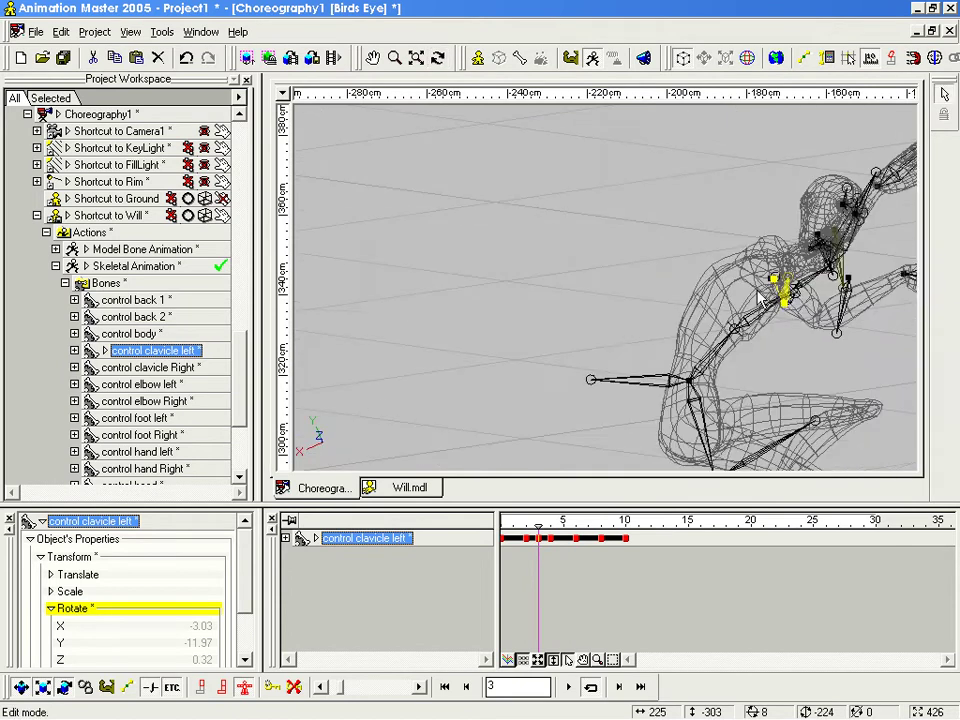
{"action": "right_click_drag", "start_coordinate": [781, 291], "coordinate": [786, 310]}
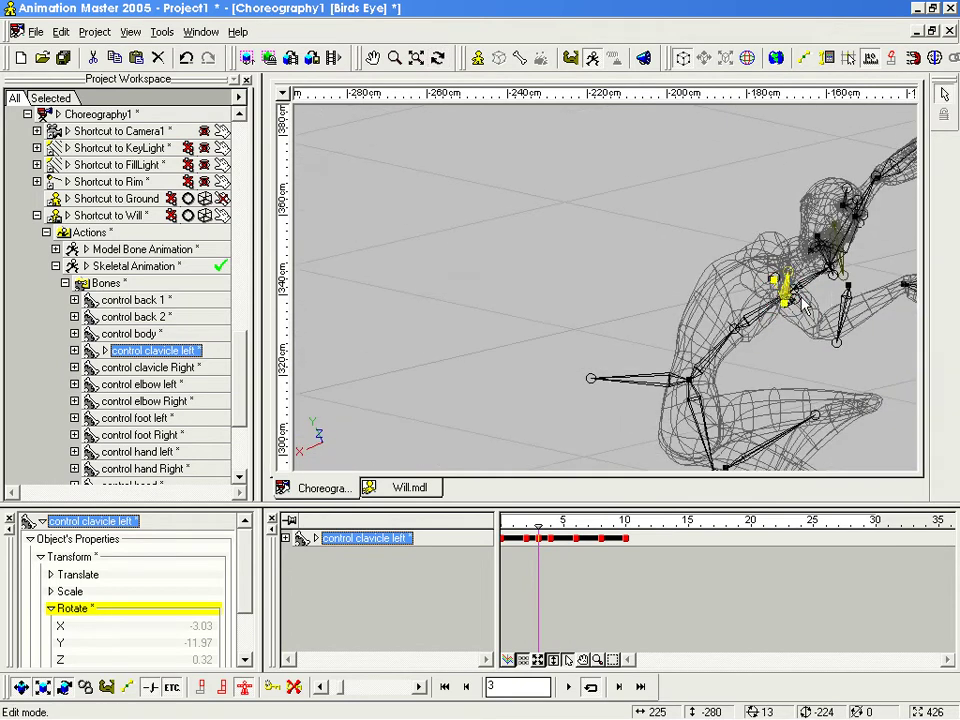
Step: Rotate control clavicle Right to about X -16, Y 19, Z -3 degrees
{"action": "left_click", "coordinate": [804, 303]}
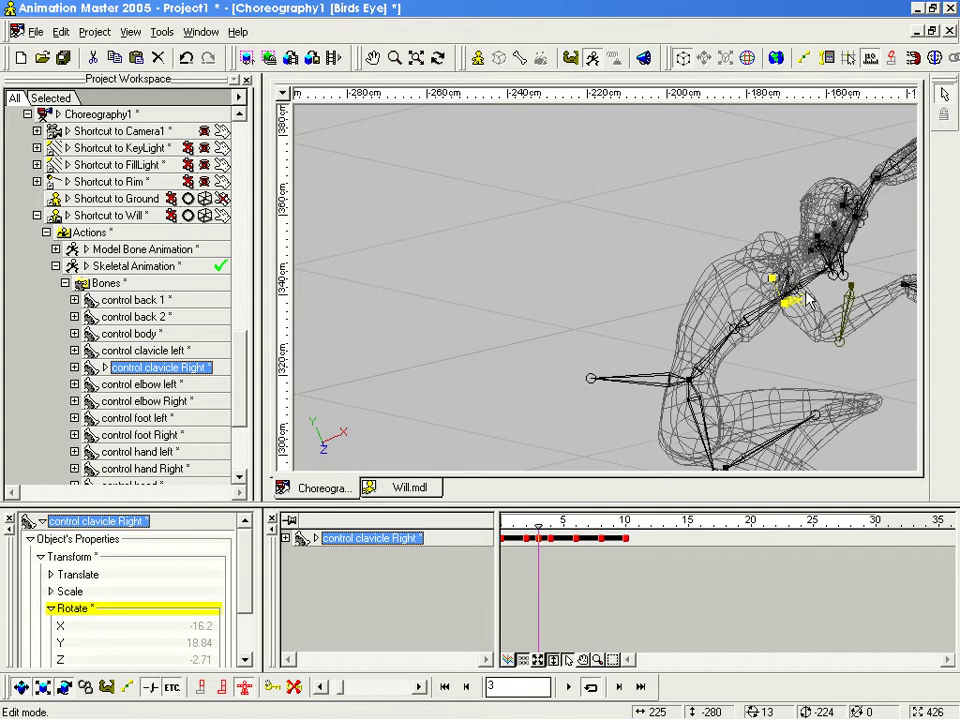
{"action": "right_click_drag", "start_coordinate": [792, 323], "coordinate": [824, 322]}
{"action": "left_click_drag", "start_coordinate": [750, 318], "coordinate": [654, 298]}
{"action": "key", "text": "m"}
{"action": "key", "text": "t"}
{"action": "left_click_drag", "start_coordinate": [742, 311], "coordinate": [688, 300]}
Step: Reposition control hand Right to refine the outstretched right arm of the frame 3 crouch
{"action": "left_click", "coordinate": [541, 263]}
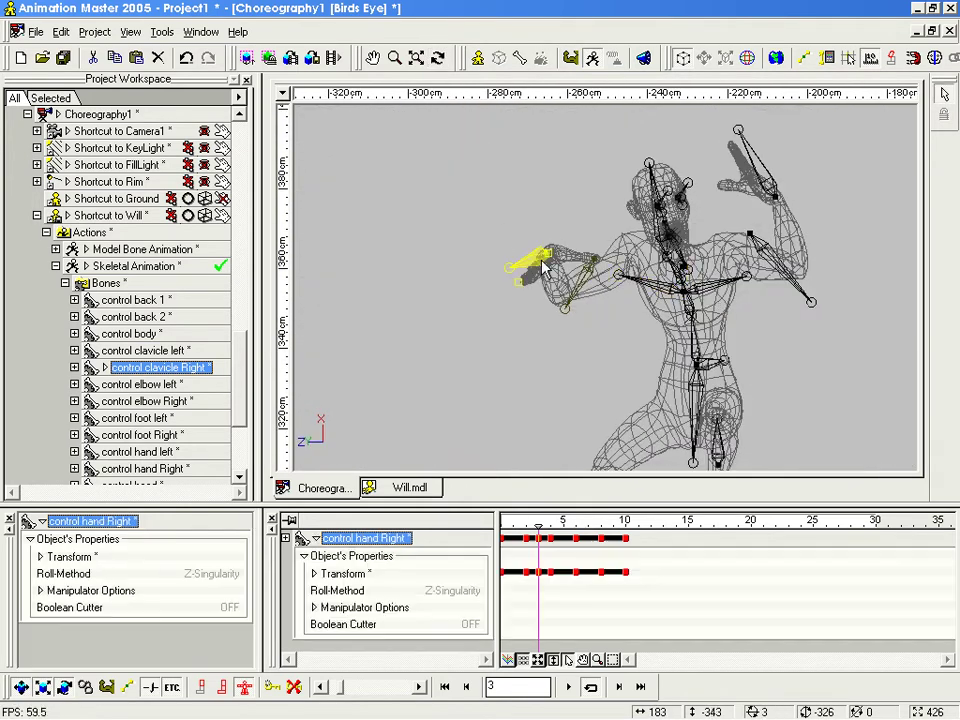
{"action": "left_click_drag", "start_coordinate": [567, 172], "coordinate": [570, 174]}
{"action": "key", "text": "t"}
{"action": "left_click_drag", "start_coordinate": [567, 217], "coordinate": [629, 229]}
{"action": "left_click_drag", "start_coordinate": [577, 275], "coordinate": [480, 259]}
{"action": "key", "text": "t"}
{"action": "left_click_drag", "start_coordinate": [590, 303], "coordinate": [514, 193]}
Step: Turn the head with control head to about X -35, Y 11, Z 28 degrees
{"action": "left_click", "coordinate": [574, 303]}
{"action": "left_click", "coordinate": [576, 306]}
{"action": "key", "text": "t"}
{"action": "key", "text": "t"}
{"action": "left_click_drag", "start_coordinate": [543, 254], "coordinate": [594, 206]}
{"action": "left_click_drag", "start_coordinate": [536, 305], "coordinate": [568, 310]}
{"action": "scroll", "coordinate": [572, 330], "scroll_direction": "down", "scroll_amount": 1}
{"action": "middle_click_drag", "start_coordinate": [577, 357], "coordinate": [607, 289]}
Step: Examine the frame 3 crouch on top of the cube from several viewing angles
{"action": "key", "text": "1"}
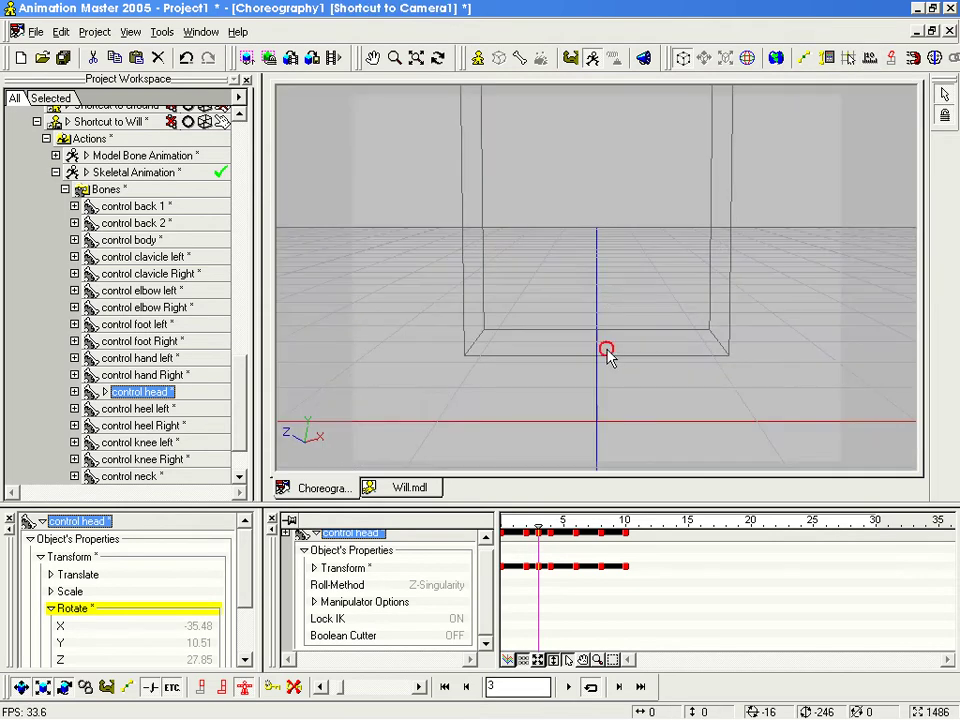
{"action": "left_click", "coordinate": [610, 353]}
{"action": "key", "text": "t"}
{"action": "left_click_drag", "start_coordinate": [643, 337], "coordinate": [609, 343]}
{"action": "middle_click_drag", "start_coordinate": [660, 304], "coordinate": [639, 411]}
{"action": "middle_click_drag", "start_coordinate": [630, 247], "coordinate": [730, 317]}
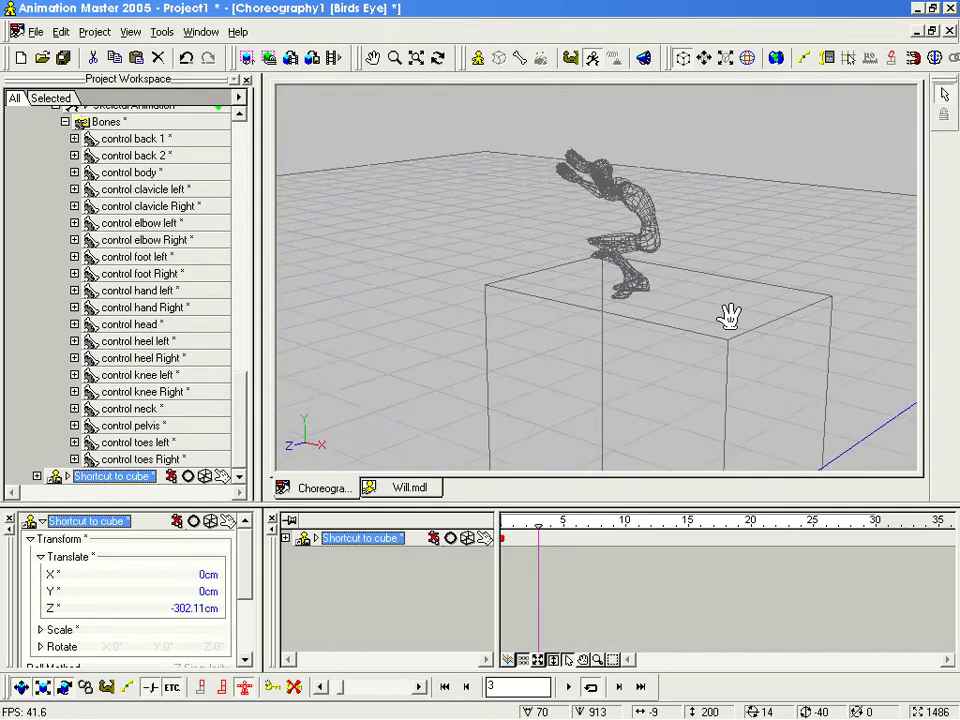
{"action": "scroll", "coordinate": [711, 289], "scroll_direction": "up", "scroll_amount": 3}
{"action": "key", "text": "t"}
{"action": "left_click_drag", "start_coordinate": [711, 289], "coordinate": [660, 278]}
{"action": "middle_click_drag", "start_coordinate": [668, 276], "coordinate": [677, 330]}
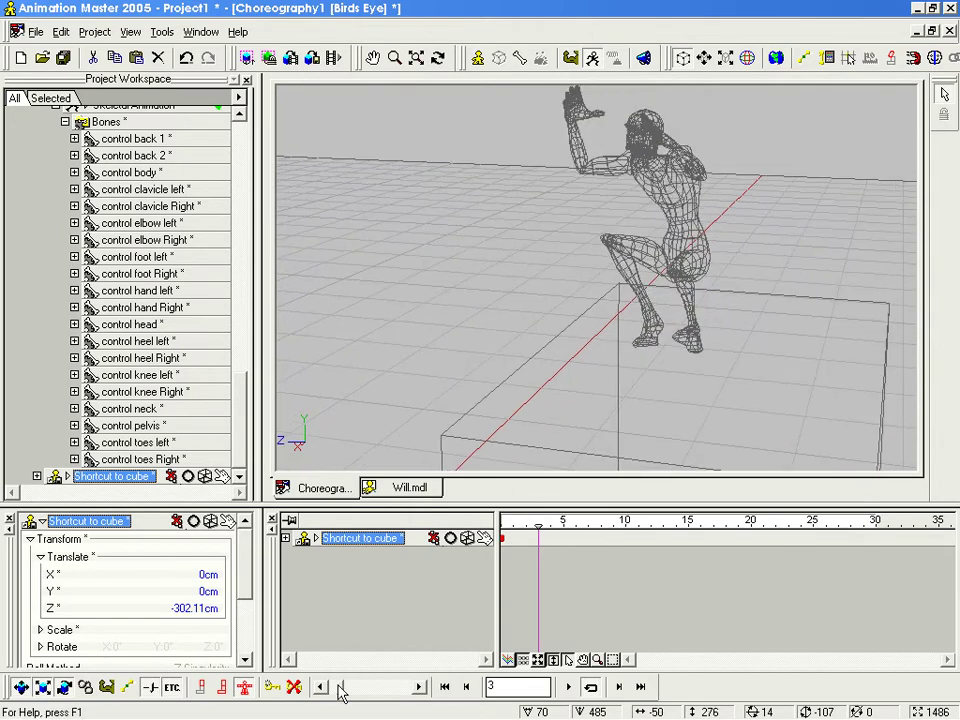
Step: Set a keyframe on the cube at frame 3 and select Will's Bones folder
{"action": "left_click", "coordinate": [272, 687]}
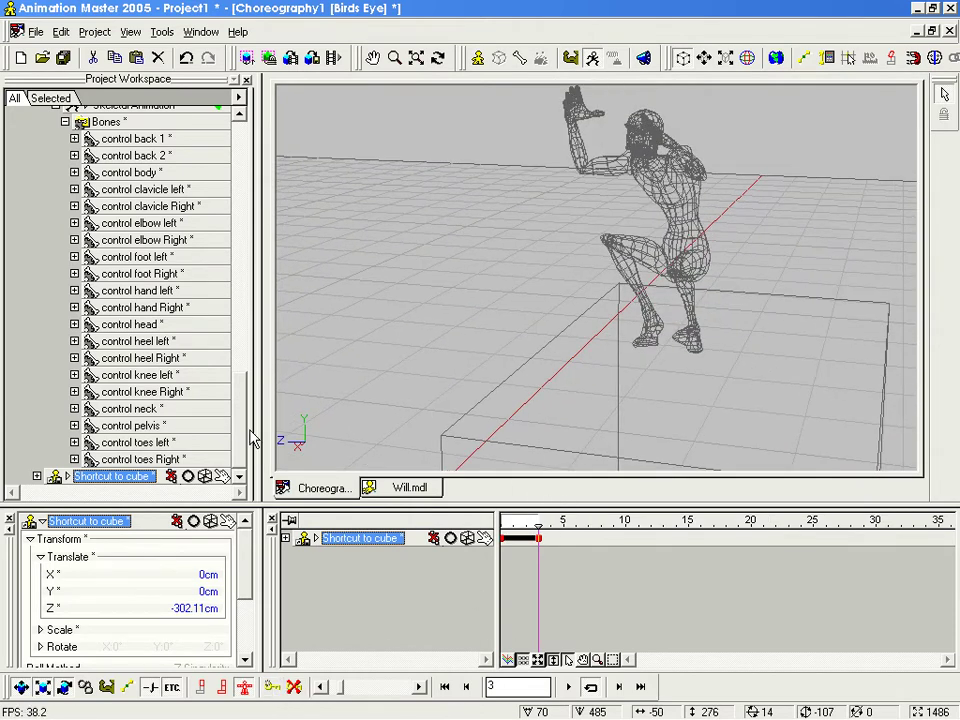
{"action": "left_click", "coordinate": [107, 123]}
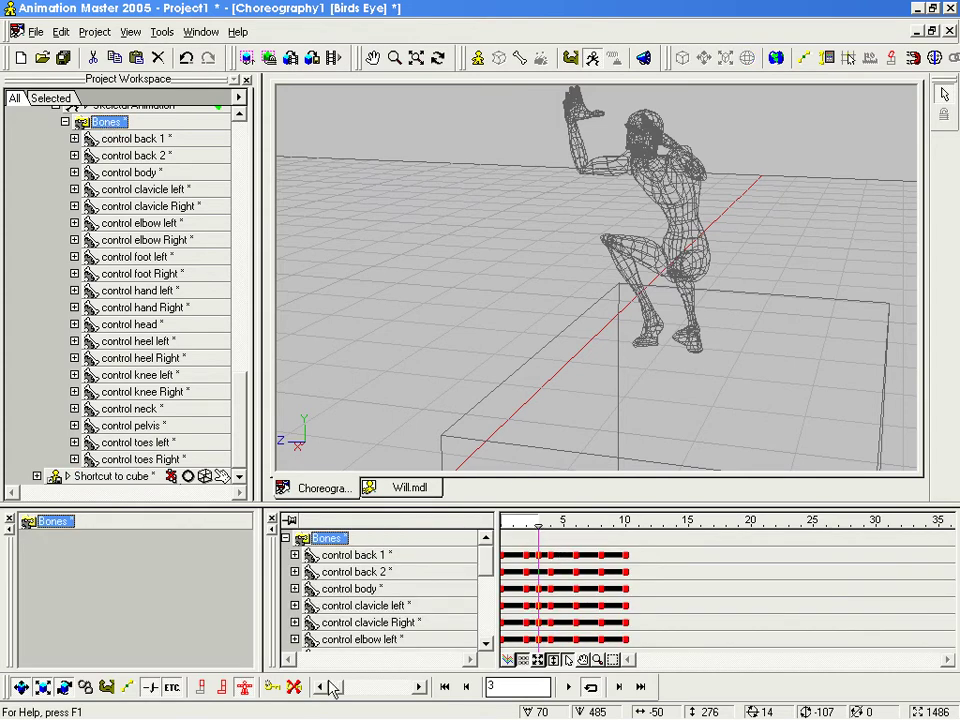
{"action": "mouse_move", "coordinate": [539, 527]}
{"action": "left_mouse_down"}
{"action": "mouse_move", "coordinate": [494, 527]}
{"action": "mouse_move", "coordinate": [551, 528]}
{"action": "mouse_move", "coordinate": [539, 528]}
{"action": "left_mouse_up"}
Step: Select Will and scrub through the opening frames to review the jump's motion
{"action": "left_click", "coordinate": [691, 240]}
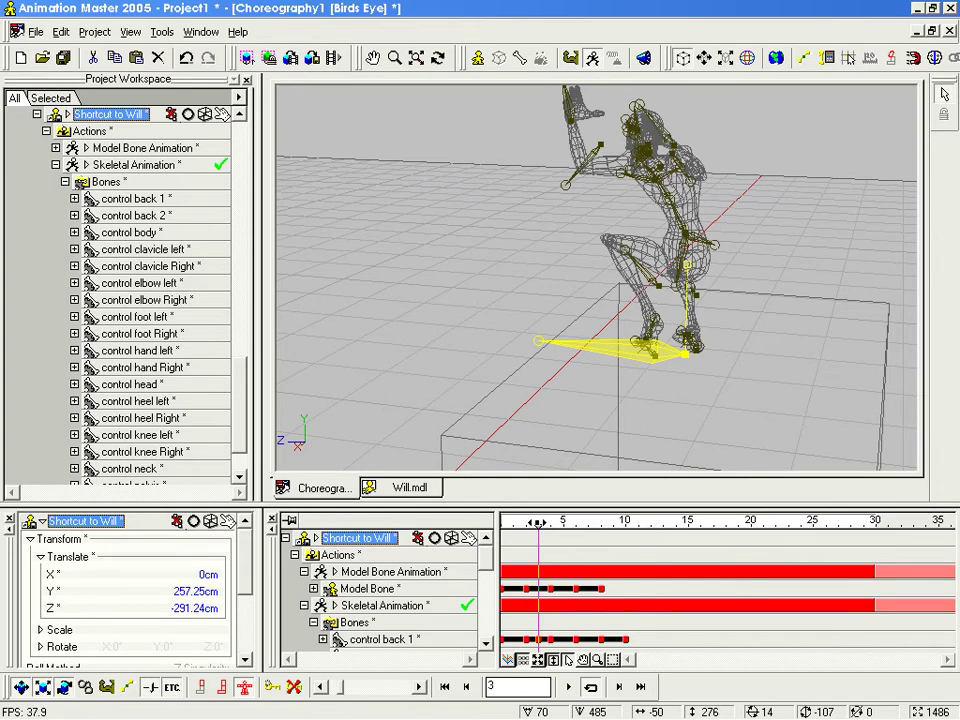
{"action": "key", "text": "space"}
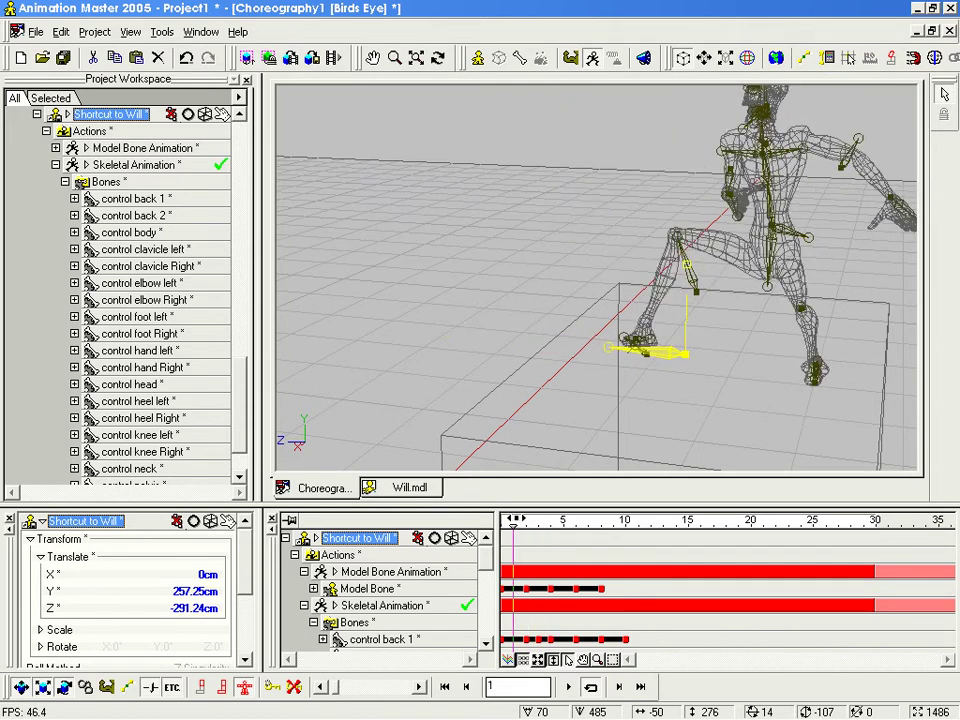
{"action": "scroll", "coordinate": [717, 281], "scroll_direction": "down", "scroll_amount": 4}
{"action": "middle_click_drag", "start_coordinate": [712, 232], "coordinate": [684, 318]}
{"action": "middle_click_drag", "start_coordinate": [625, 318], "coordinate": [722, 234]}
{"action": "left_click_drag", "start_coordinate": [550, 525], "coordinate": [468, 511]}
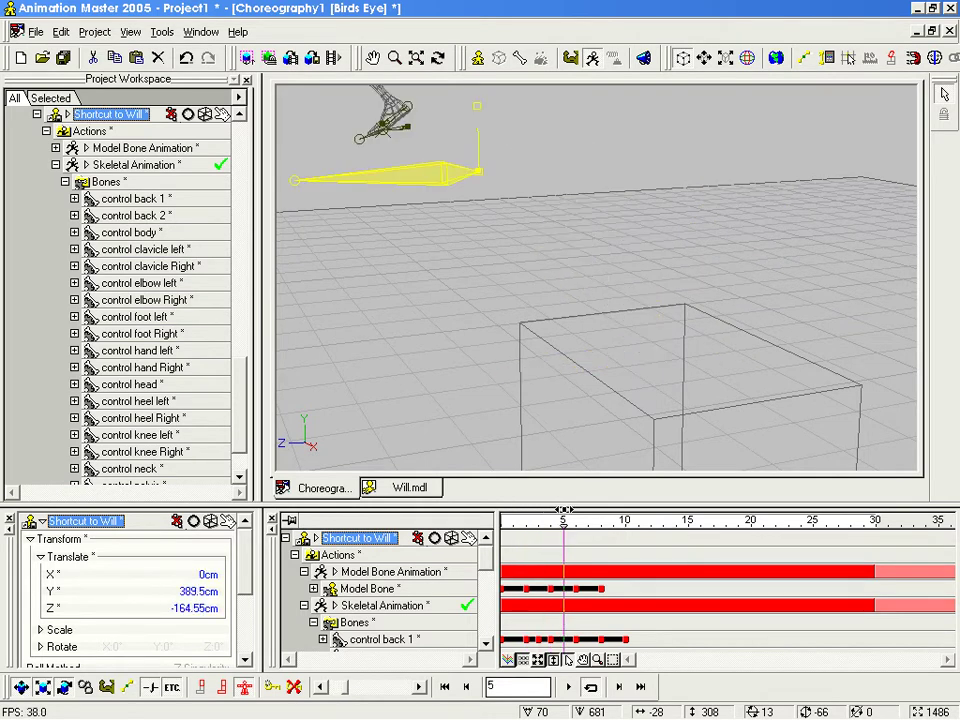
Step: At frame 5, move control foot left down and back so the left leg trails behind the body
{"action": "middle_click_drag", "start_coordinate": [431, 278], "coordinate": [656, 463]}
{"action": "scroll", "coordinate": [634, 398], "scroll_direction": "down", "scroll_amount": 2}
{"action": "key", "text": "t"}
{"action": "left_click_drag", "start_coordinate": [634, 398], "coordinate": [560, 392]}
{"action": "key", "text": "6"}
{"action": "scroll", "coordinate": [660, 362], "scroll_direction": "down", "scroll_amount": 7}
{"action": "middle_click_drag", "start_coordinate": [510, 225], "coordinate": [625, 335]}
{"action": "scroll", "coordinate": [557, 299], "scroll_direction": "up", "scroll_amount": 5}
{"action": "middle_click_drag", "start_coordinate": [555, 295], "coordinate": [662, 347]}
{"action": "scroll", "coordinate": [645, 352], "scroll_direction": "up", "scroll_amount": 2}
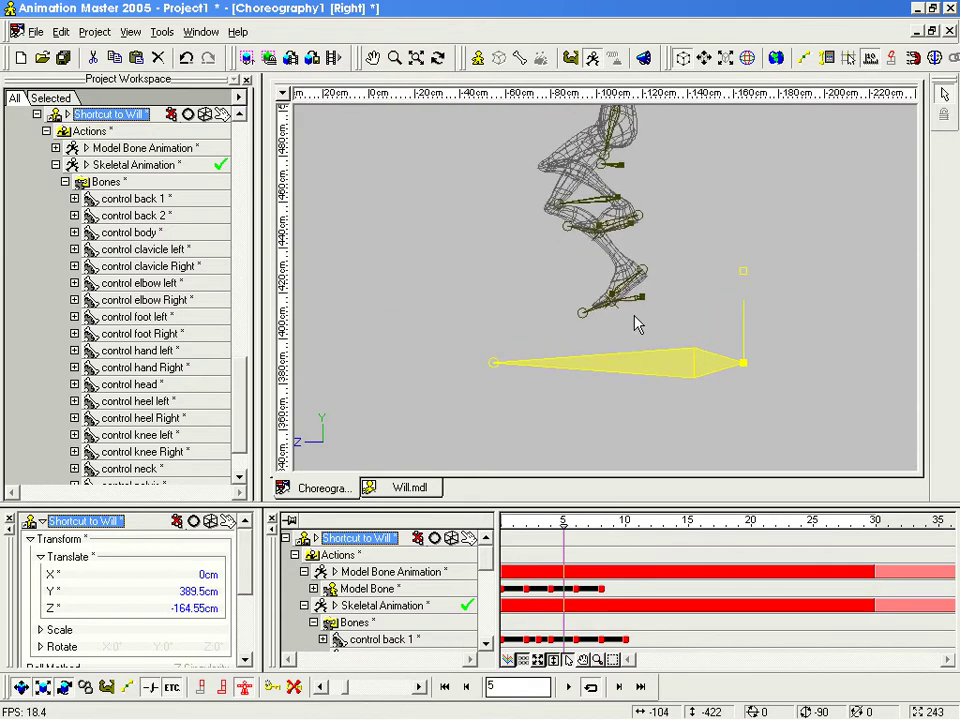
{"action": "left_click", "coordinate": [636, 300]}
{"action": "left_click_drag", "start_coordinate": [644, 302], "coordinate": [784, 365]}
Step: Refine the extended left leg by moving control foot left to about X -1.1, Y 25.3, Z 8.2 cm
{"action": "key", "text": "t"}
{"action": "left_click_drag", "start_coordinate": [676, 370], "coordinate": [641, 353]}
{"action": "key", "text": "t"}
{"action": "mouse_move", "coordinate": [705, 338]}
{"action": "left_mouse_down"}
{"action": "mouse_move", "coordinate": [687, 325]}
{"action": "mouse_move", "coordinate": [702, 354]}
{"action": "left_mouse_up"}
{"action": "key", "text": "KP_6"}
{"action": "key", "text": "z"}
{"action": "scroll", "coordinate": [703, 355], "scroll_direction": "down", "scroll_amount": 4}
{"action": "middle_click_drag", "start_coordinate": [710, 361], "coordinate": [664, 318]}
{"action": "left_click_drag", "start_coordinate": [584, 267], "coordinate": [603, 262]}
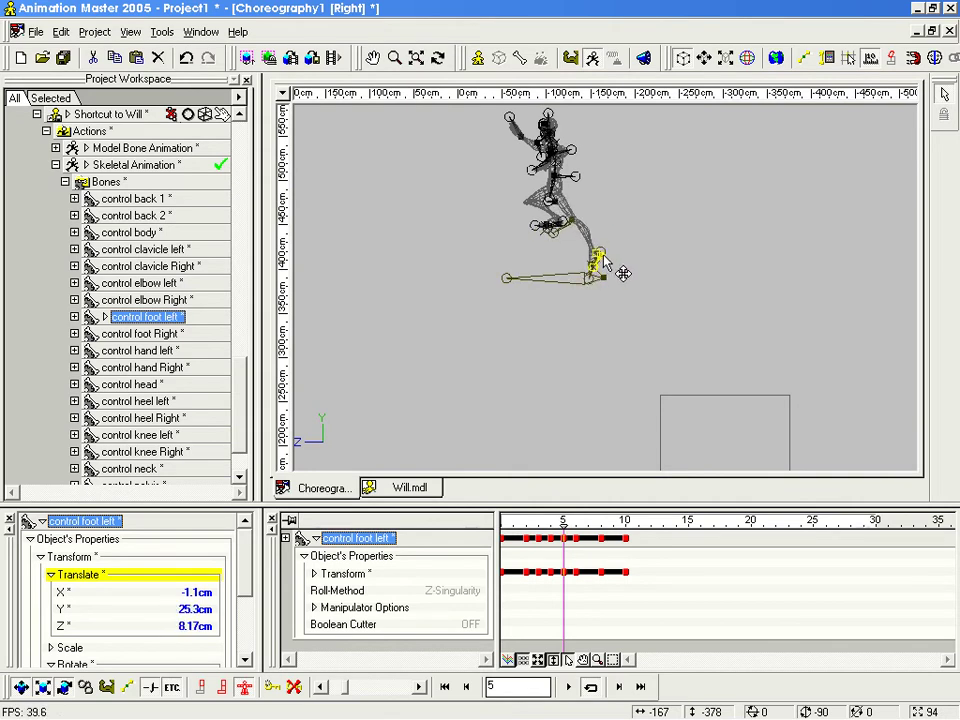
Step: Move control foot Right down and back beneath the body and rotate control toes Right to point downward
{"action": "scroll", "coordinate": [656, 246], "scroll_direction": "up", "scroll_amount": 1}
{"action": "middle_click_drag", "start_coordinate": [656, 246], "coordinate": [699, 343]}
{"action": "scroll", "coordinate": [699, 343], "scroll_direction": "up", "scroll_amount": 8}
{"action": "left_click", "coordinate": [612, 304]}
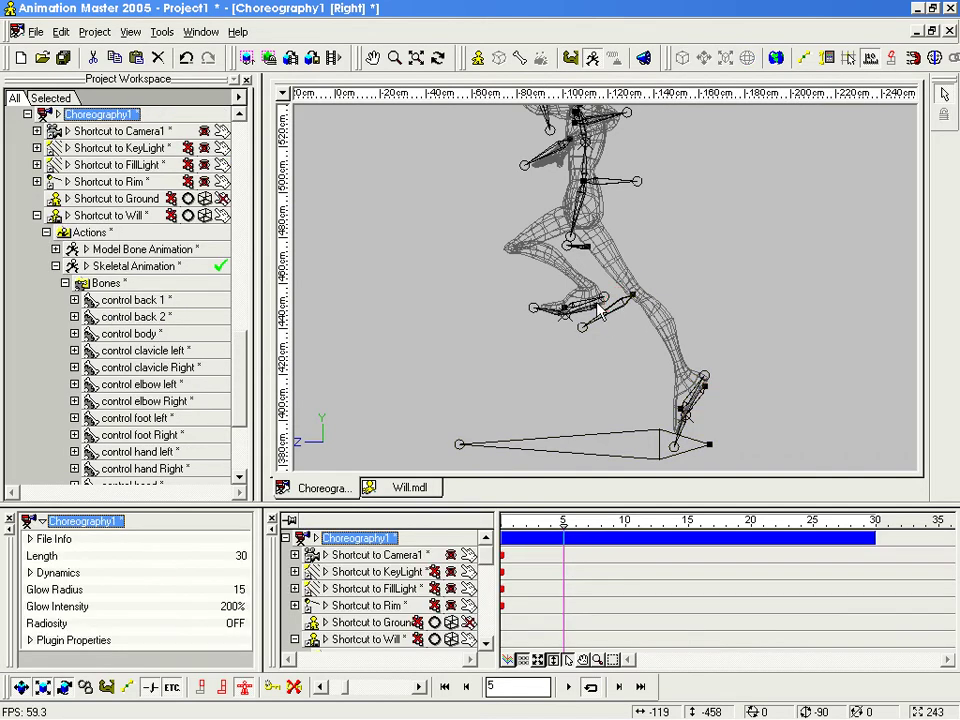
{"action": "left_click", "coordinate": [617, 304]}
{"action": "left_click", "coordinate": [580, 306]}
{"action": "left_click", "coordinate": [591, 309]}
{"action": "left_click_drag", "start_coordinate": [598, 312], "coordinate": [646, 371]}
{"action": "left_click", "coordinate": [649, 398]}
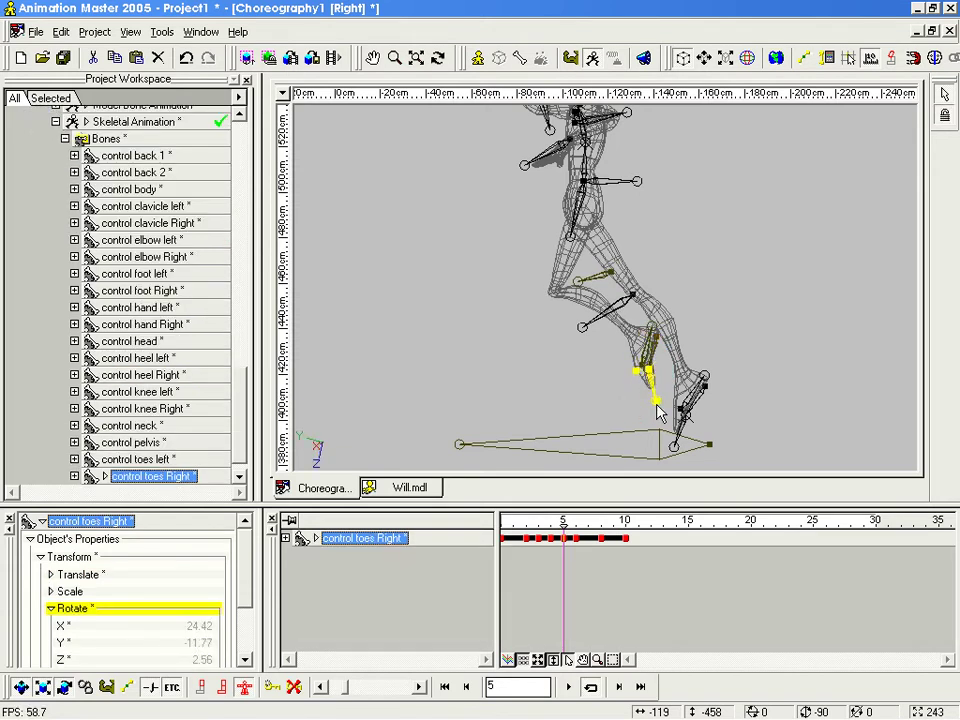
Step: Shift control foot Right further back toward the left foot and rotate control pelvis to about X -7, Y 9 degrees
{"action": "left_click", "coordinate": [656, 349]}
{"action": "left_click", "coordinate": [656, 335]}
{"action": "left_click_drag", "start_coordinate": [656, 335], "coordinate": [694, 372]}
{"action": "middle_click_drag", "start_coordinate": [613, 252], "coordinate": [629, 302]}
{"action": "left_click_drag", "start_coordinate": [591, 287], "coordinate": [615, 288]}
{"action": "middle_click_drag", "start_coordinate": [708, 400], "coordinate": [664, 288]}
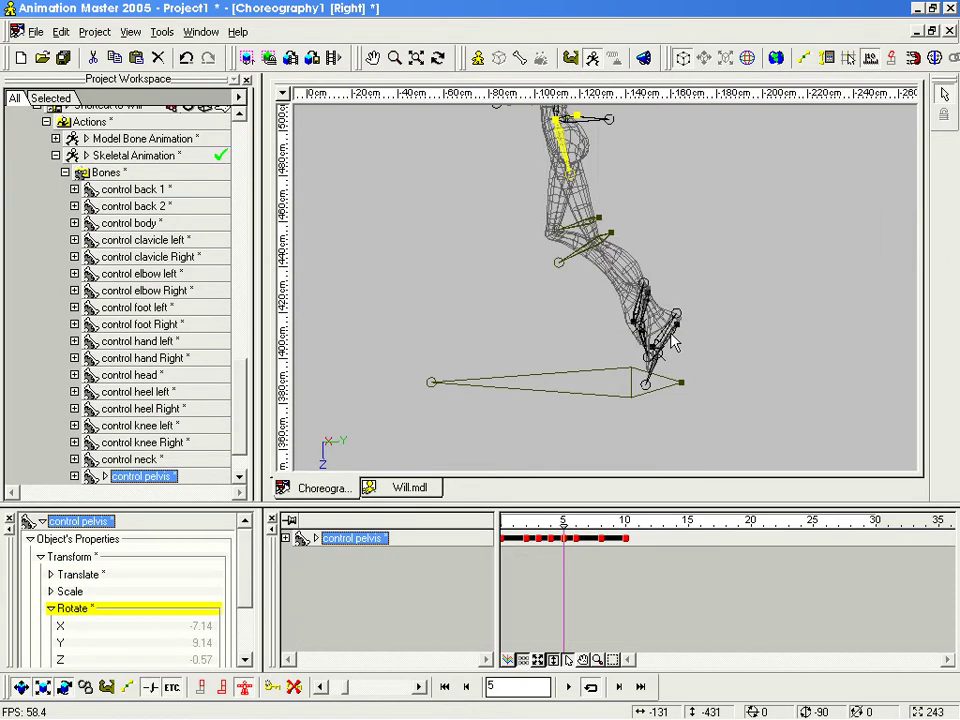
Step: Adjust control foot left to about Y 23.7, Z 7.1 cm and control foot Right to about X -19, Y 33.6, Z 13.2 cm
{"action": "left_click", "coordinate": [670, 343]}
{"action": "left_click_drag", "start_coordinate": [670, 343], "coordinate": [696, 346]}
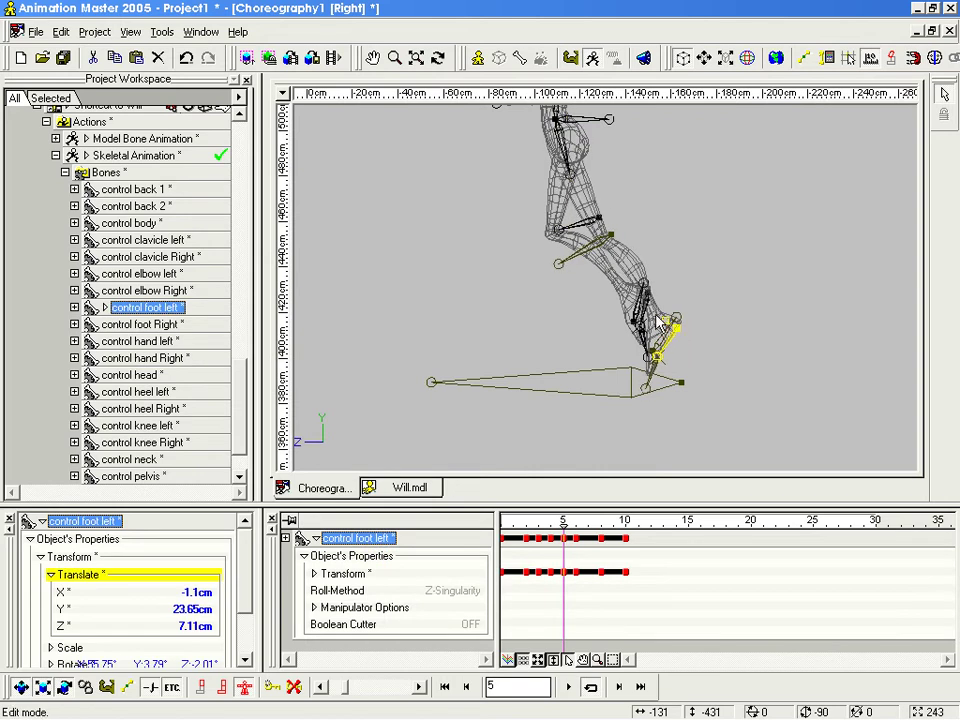
{"action": "left_click", "coordinate": [644, 313]}
{"action": "left_click", "coordinate": [646, 293]}
{"action": "left_click", "coordinate": [648, 291]}
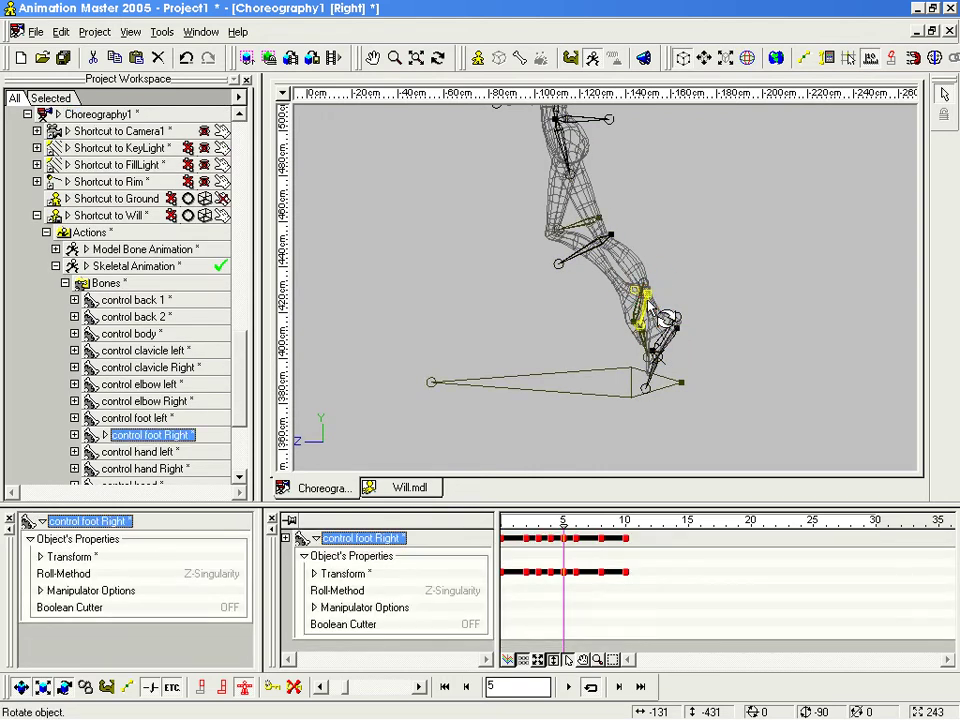
{"action": "left_click_drag", "start_coordinate": [666, 311], "coordinate": [661, 312]}
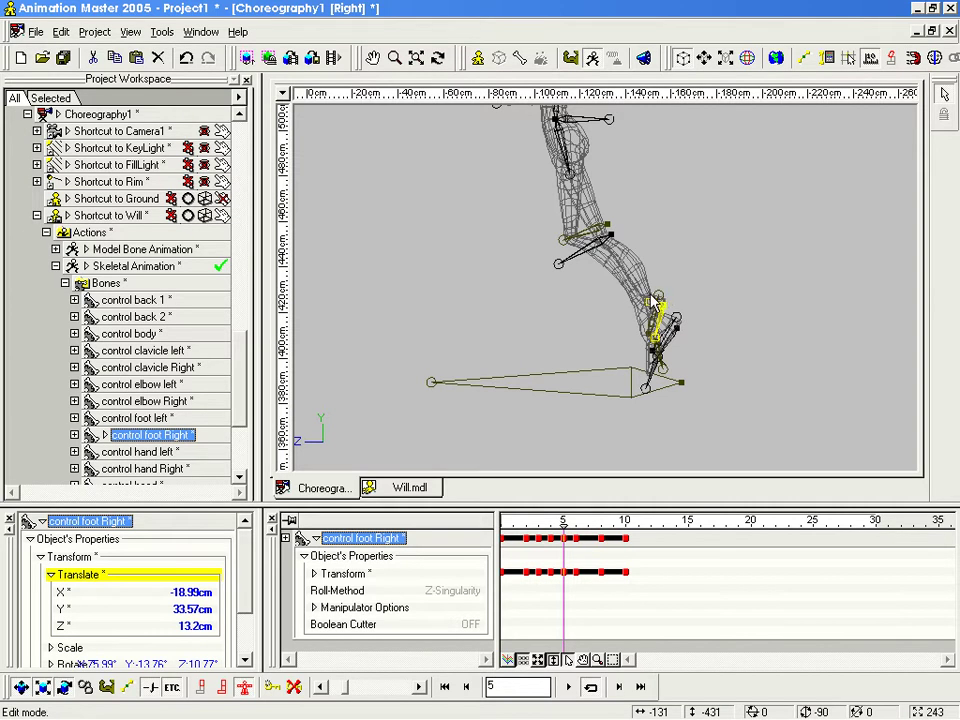
Step: Straighten control foot Right from the front and rotate control knee Right to about 15 and control knee left to about 25 degrees in Y
{"action": "key", "text": "t"}
{"action": "left_click_drag", "start_coordinate": [660, 287], "coordinate": [748, 287]}
{"action": "left_click_drag", "start_coordinate": [657, 343], "coordinate": [662, 347]}
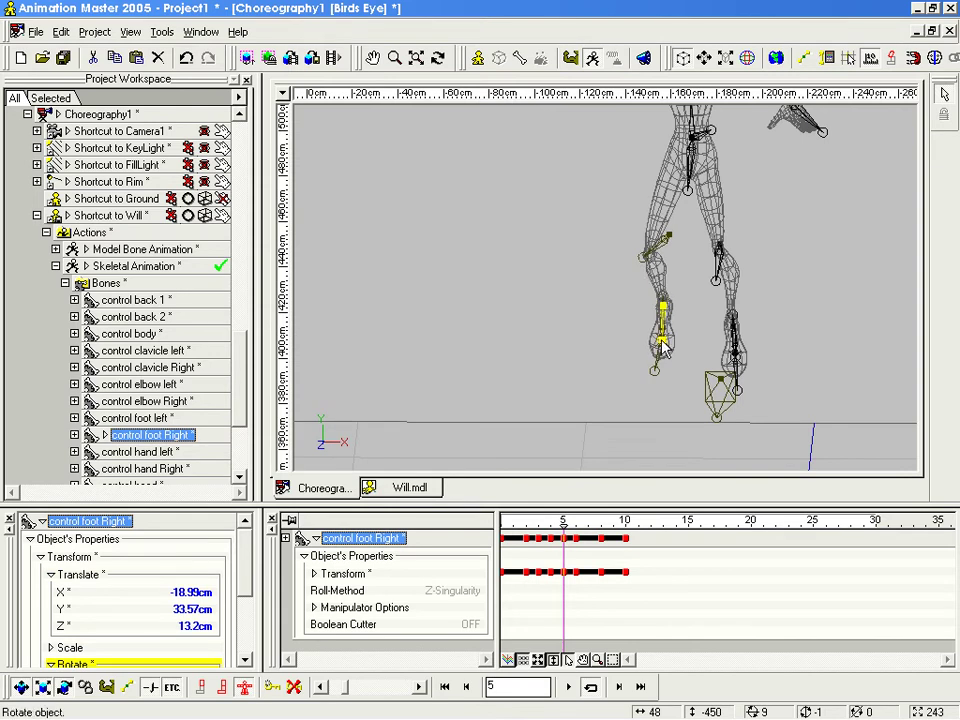
{"action": "left_click", "coordinate": [652, 252]}
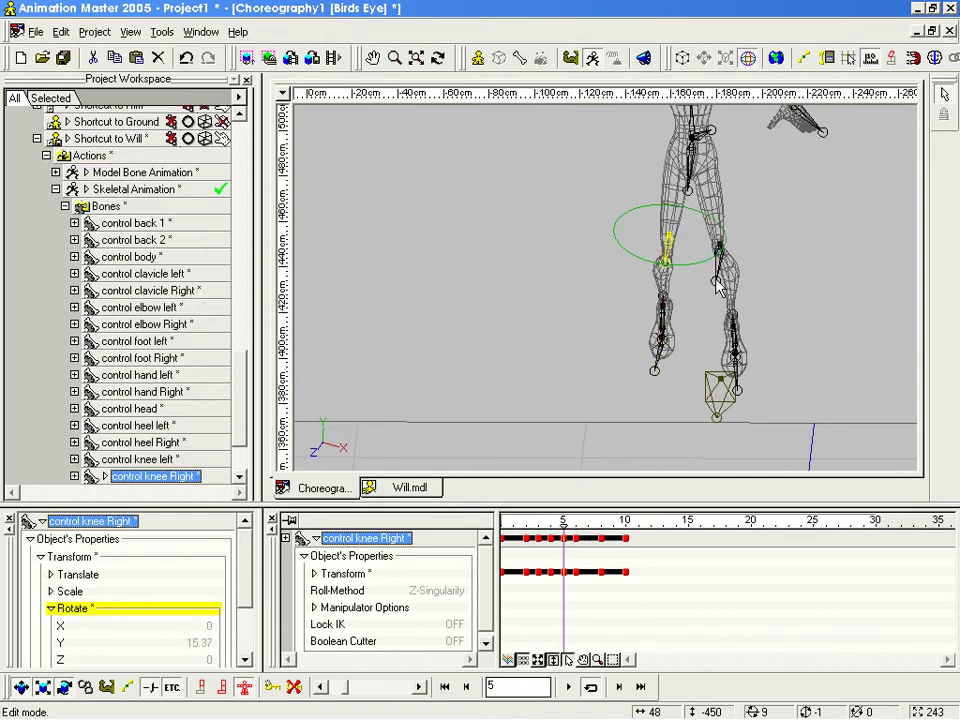
{"action": "left_click", "coordinate": [718, 283]}
{"action": "middle_click_drag", "start_coordinate": [722, 257], "coordinate": [724, 293]}
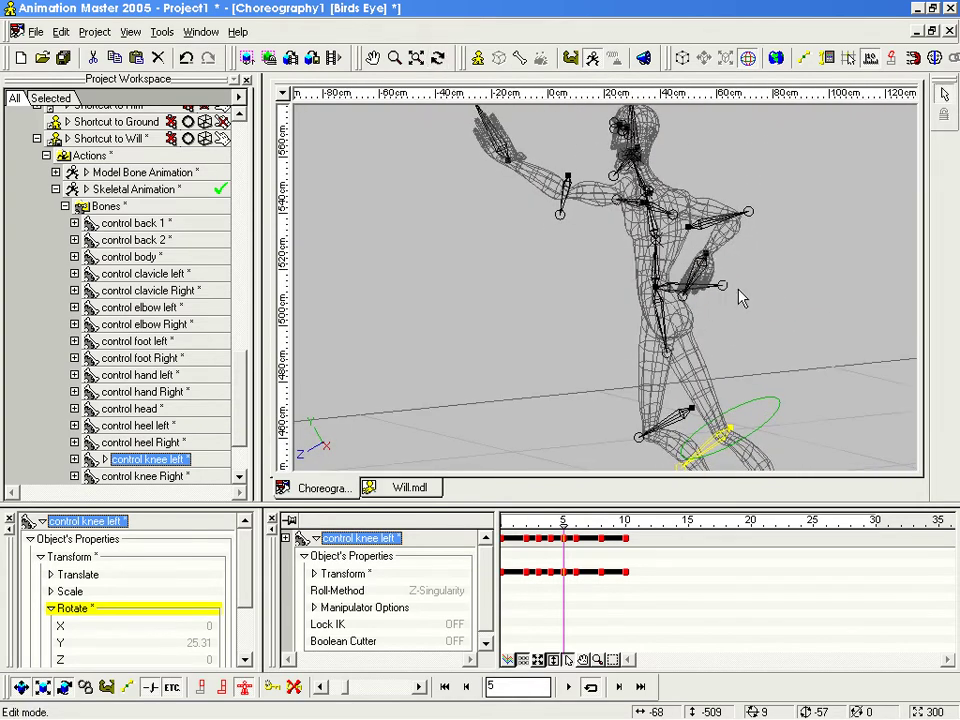
Step: Rotate control body to about X -3 degrees and control pelvis to about X -8, Y 2 degrees
{"action": "key", "text": "4"}
{"action": "middle_click_drag", "start_coordinate": [622, 204], "coordinate": [647, 341]}
{"action": "scroll", "coordinate": [652, 329], "scroll_direction": "up", "scroll_amount": 3}
{"action": "left_click", "coordinate": [610, 318]}
{"action": "key", "text": "t"}
{"action": "left_click_drag", "start_coordinate": [692, 348], "coordinate": [739, 370]}
{"action": "key", "text": "Escape"}
{"action": "left_click_drag", "start_coordinate": [630, 280], "coordinate": [596, 268]}
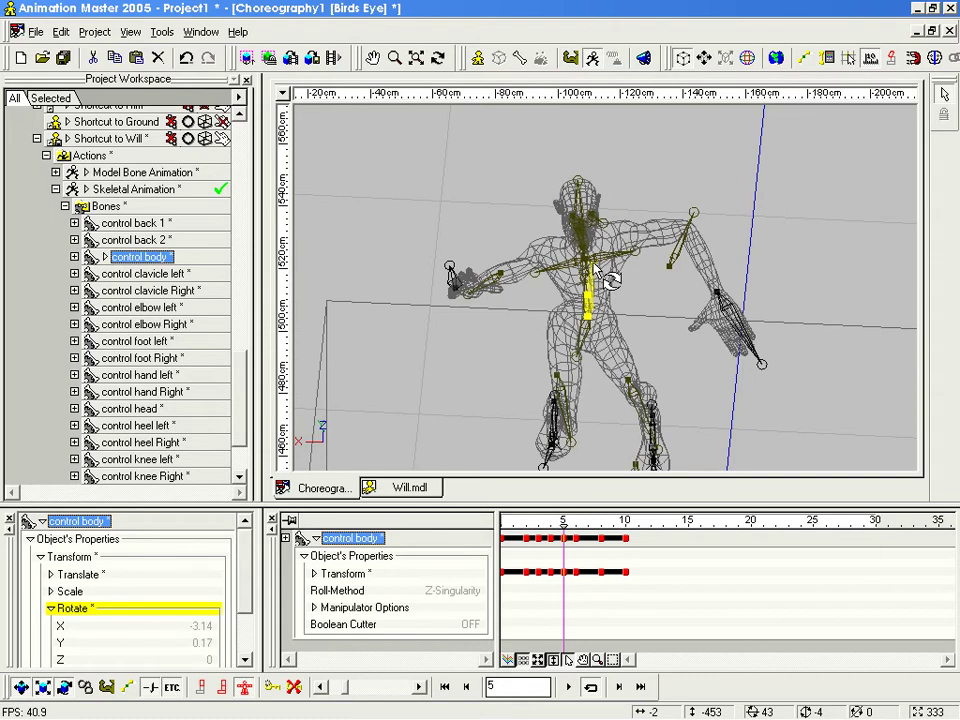
{"action": "left_click", "coordinate": [588, 364]}
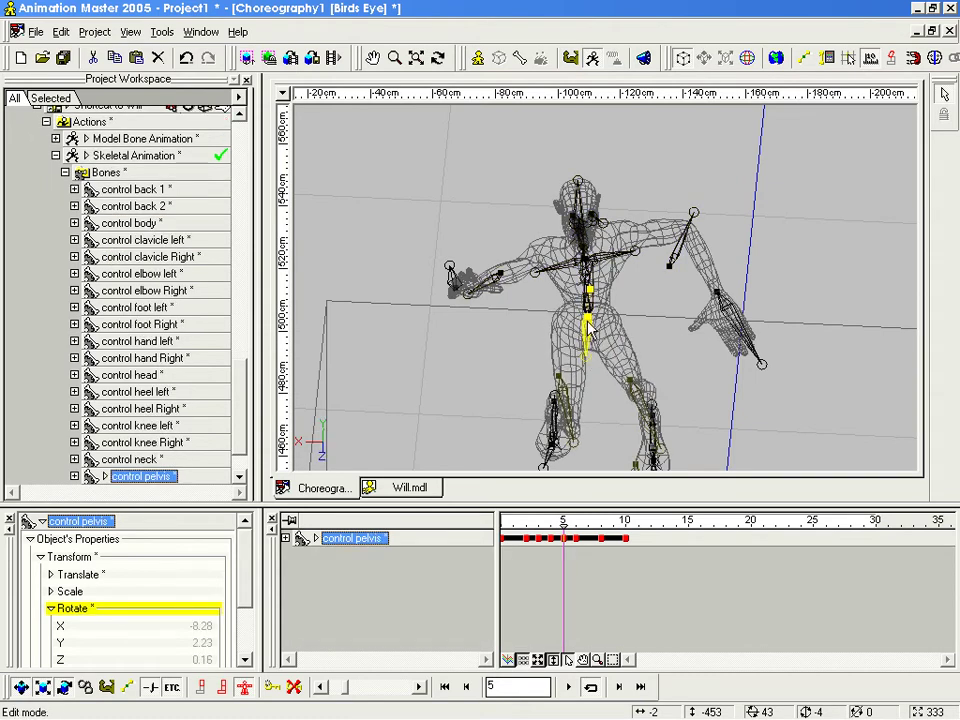
Step: Rotate control knee Right to about -10 degrees in Y and swing control knee left to redirect the left knee
{"action": "left_click", "coordinate": [547, 440]}
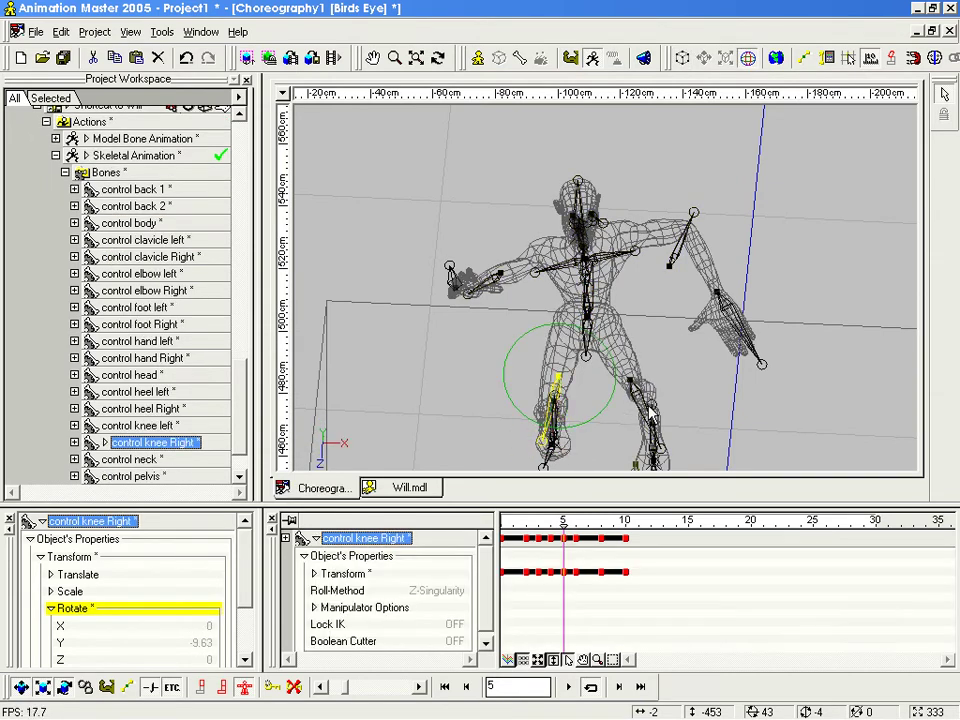
{"action": "left_click", "coordinate": [638, 406]}
{"action": "left_click", "coordinate": [660, 455]}
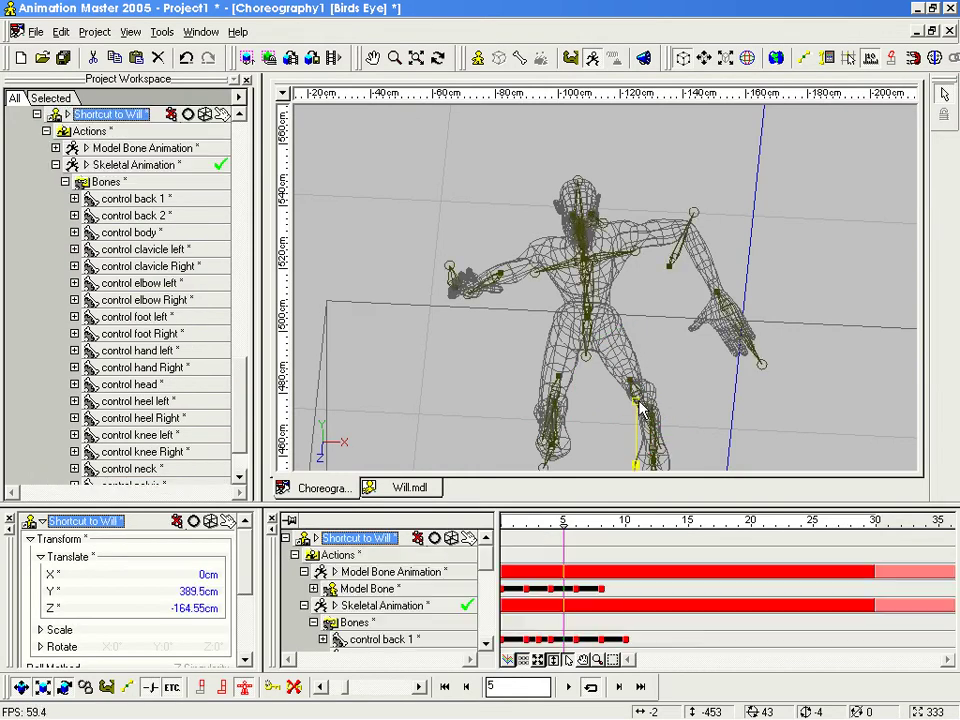
{"action": "left_click", "coordinate": [643, 428]}
{"action": "left_click_drag", "start_coordinate": [658, 412], "coordinate": [595, 310]}
{"action": "key", "text": "m"}
{"action": "left_click", "coordinate": [571, 344]}
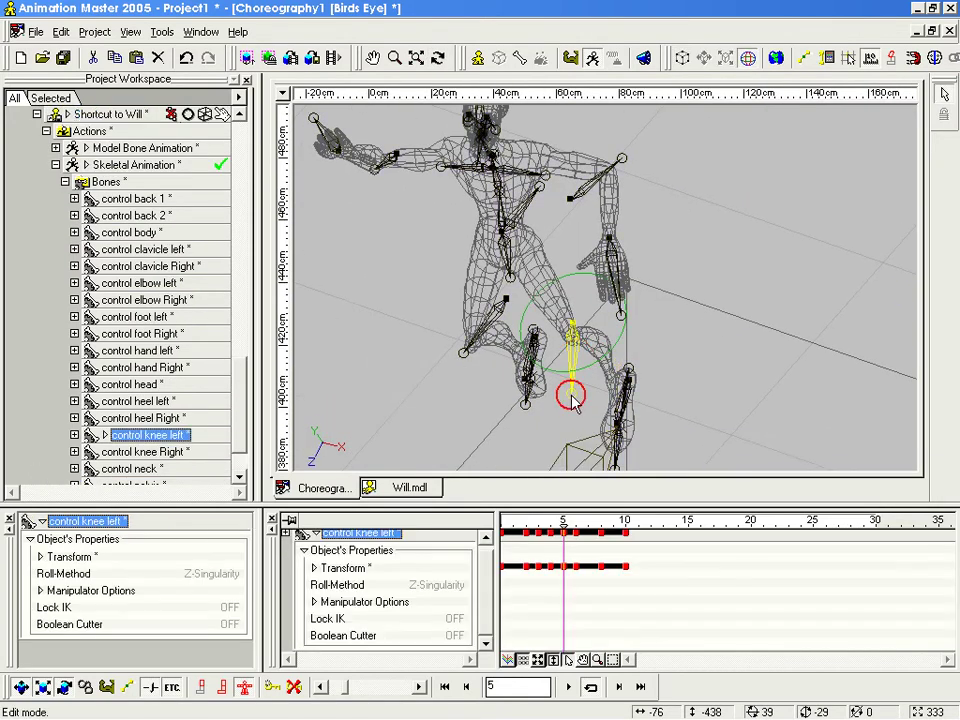
{"action": "left_click_drag", "start_coordinate": [573, 394], "coordinate": [583, 366]}
Step: Rotate control pelvis to about X -9, Y -2.5 degrees
{"action": "key", "text": "t"}
{"action": "key", "text": "m"}
{"action": "left_click_drag", "start_coordinate": [567, 248], "coordinate": [512, 343]}
{"action": "left_click", "coordinate": [550, 386]}
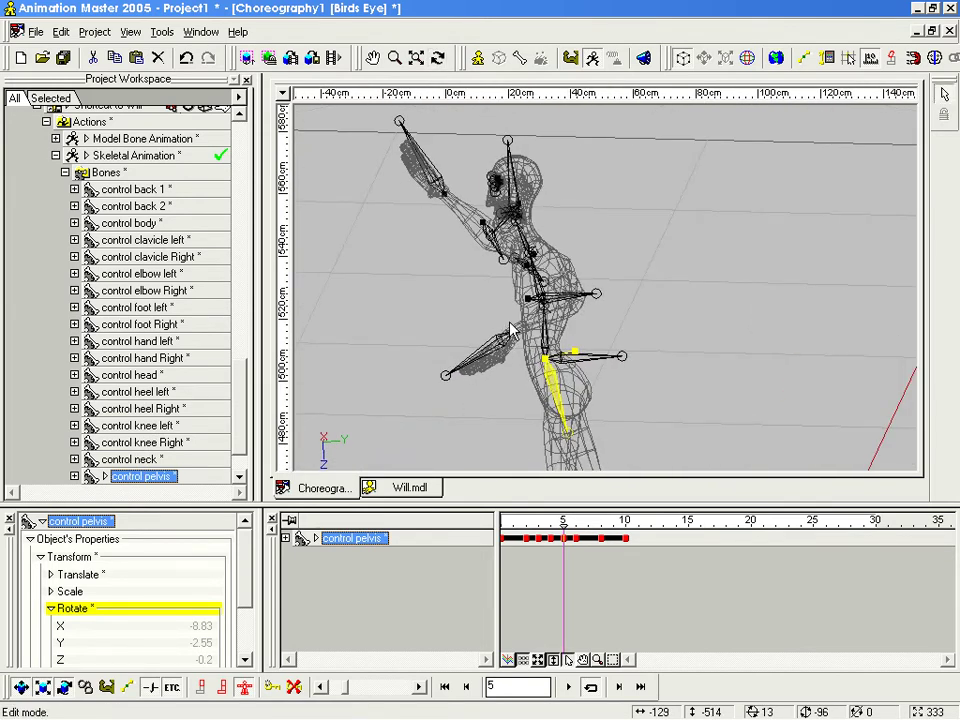
Step: Raise control hand left above the head to about X -34, Y -84, Z -48 cm
{"action": "key", "text": "t"}
{"action": "left_click_drag", "start_coordinate": [510, 325], "coordinate": [486, 319]}
{"action": "key", "text": "KP_6"}
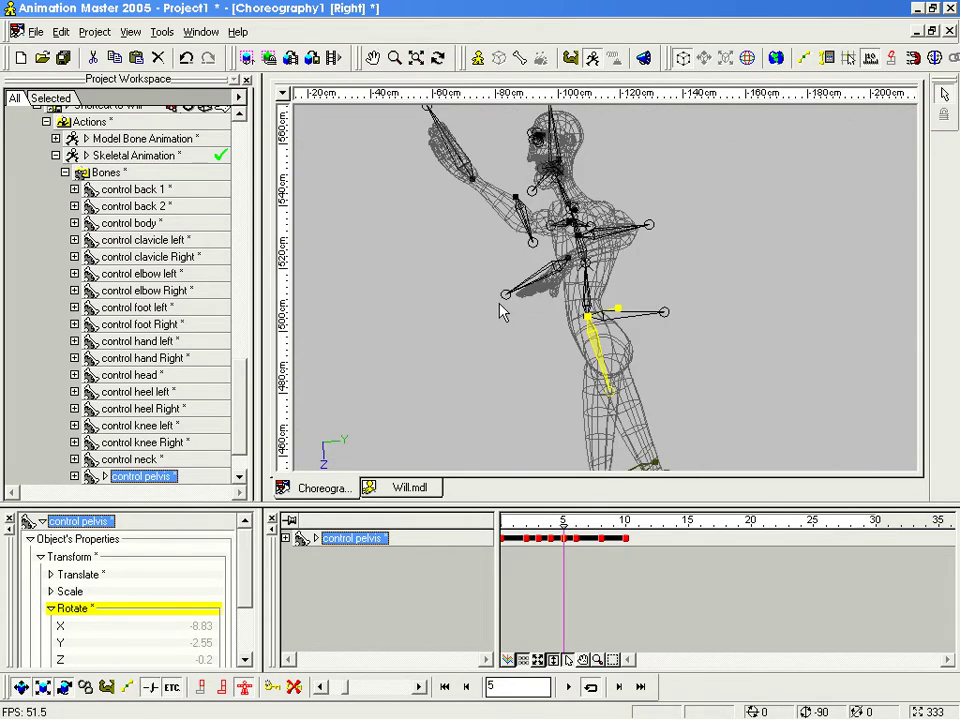
{"action": "left_click", "coordinate": [555, 272]}
{"action": "left_click_drag", "start_coordinate": [561, 267], "coordinate": [457, 1]}
{"action": "key", "text": "t"}
{"action": "key", "text": "t"}
{"action": "left_click_drag", "start_coordinate": [602, 165], "coordinate": [447, 200]}
{"action": "left_click_drag", "start_coordinate": [522, 138], "coordinate": [548, 127]}
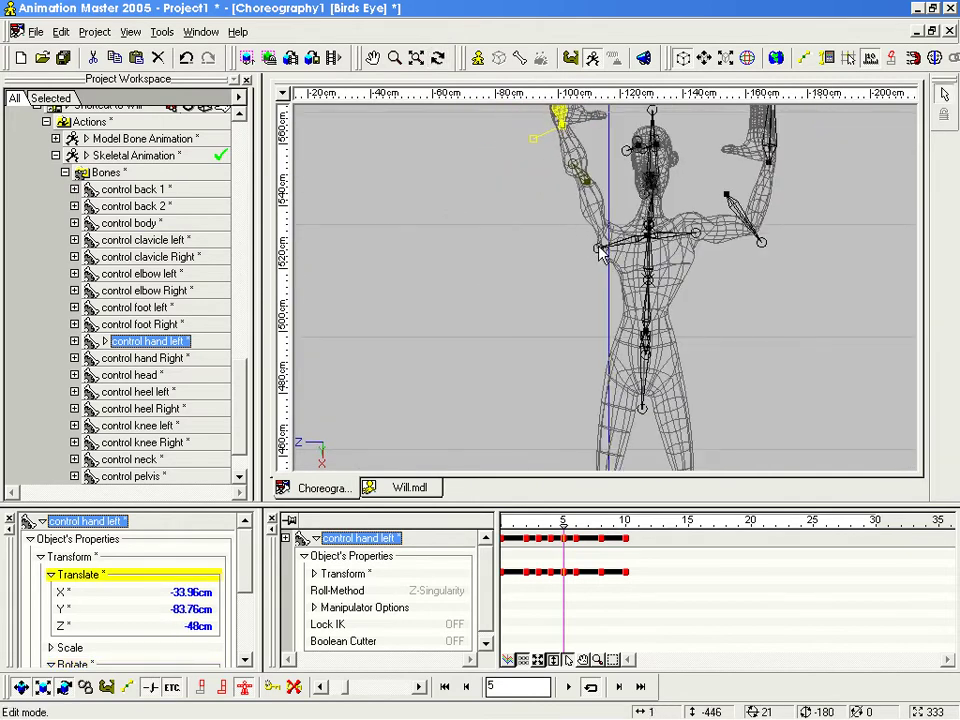
Step: Rotate the left clavicle and left elbow controls so the raised left arm's elbow points outward
{"action": "left_click", "coordinate": [597, 222]}
{"action": "left_click_drag", "start_coordinate": [609, 234], "coordinate": [666, 229]}
{"action": "left_click", "coordinate": [638, 162]}
{"action": "left_click_drag", "start_coordinate": [636, 168], "coordinate": [586, 216]}
{"action": "left_click", "coordinate": [545, 155]}
{"action": "left_click_drag", "start_coordinate": [559, 160], "coordinate": [541, 170]}
Step: Move control hand left further out to about X -42.8, Y -90.3, Z -51.8 cm
{"action": "left_click", "coordinate": [620, 161]}
{"action": "left_click", "coordinate": [525, 143]}
{"action": "key", "text": "t"}
{"action": "key", "text": "Escape"}
{"action": "key", "text": "t"}
{"action": "key", "text": "Escape"}
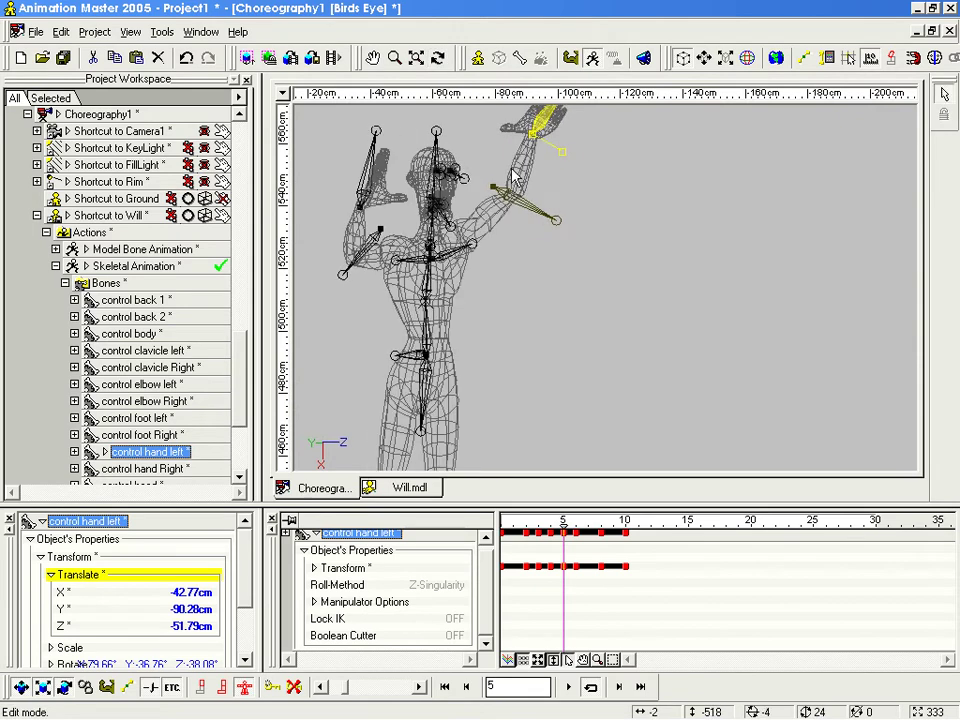
Step: Rotate control head to about X -20, Y 8, Z -4 degrees
{"action": "key", "text": "m"}
{"action": "left_click_drag", "start_coordinate": [533, 256], "coordinate": [569, 232]}
{"action": "key", "text": "t"}
{"action": "key", "text": "Escape"}
{"action": "left_click", "coordinate": [572, 168]}
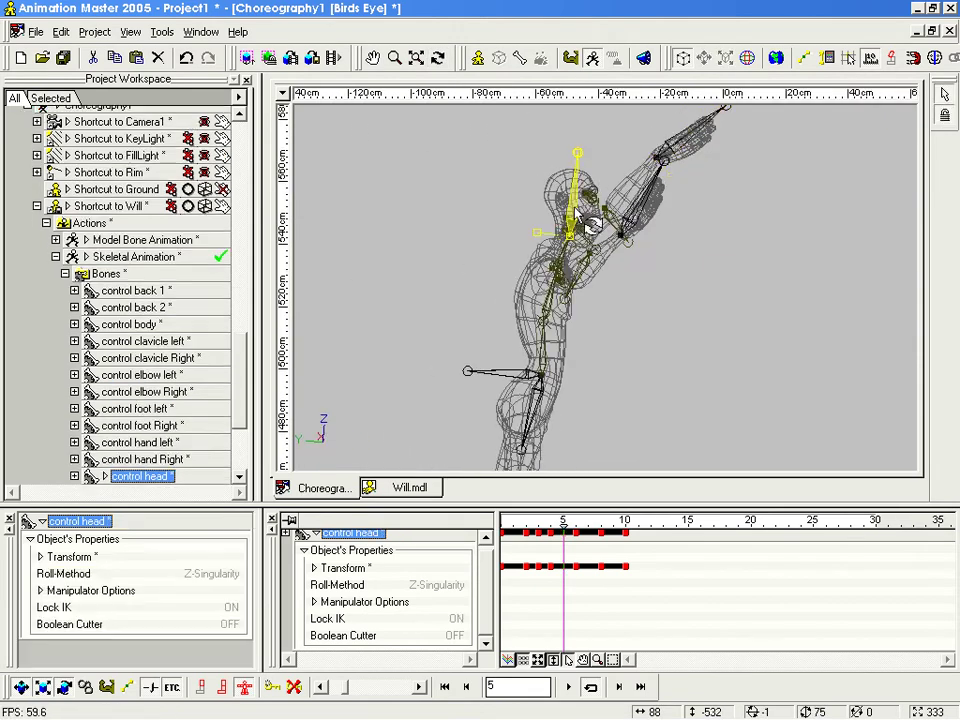
{"action": "left_click_drag", "start_coordinate": [576, 156], "coordinate": [483, 160]}
{"action": "key", "text": "t"}
{"action": "key", "text": "Escape"}
{"action": "left_click_drag", "start_coordinate": [558, 157], "coordinate": [565, 159]}
{"action": "left_click_drag", "start_coordinate": [568, 245], "coordinate": [417, 237]}
{"action": "key", "text": "Escape"}
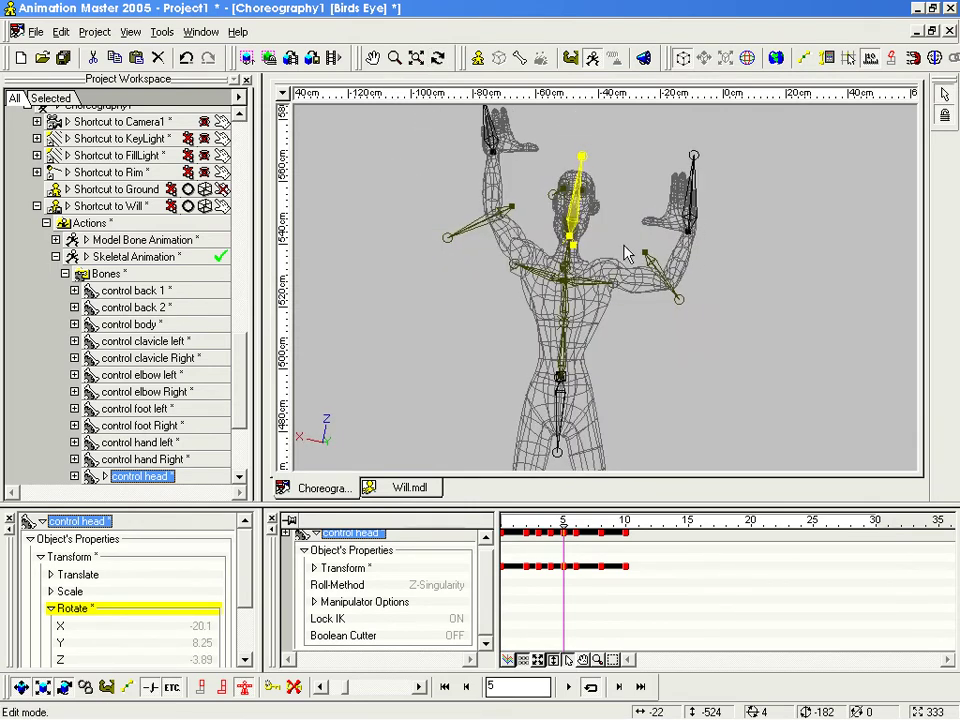
Step: Raise control hand Right overhead and rotate control clavicle Right to about X -10, Y 9 degrees
{"action": "left_click_drag", "start_coordinate": [690, 228], "coordinate": [649, 175]}
{"action": "mouse_move", "coordinate": [614, 291]}
{"action": "left_mouse_down"}
{"action": "mouse_move", "coordinate": [617, 266]}
{"action": "mouse_move", "coordinate": [620, 280]}
{"action": "left_mouse_up"}
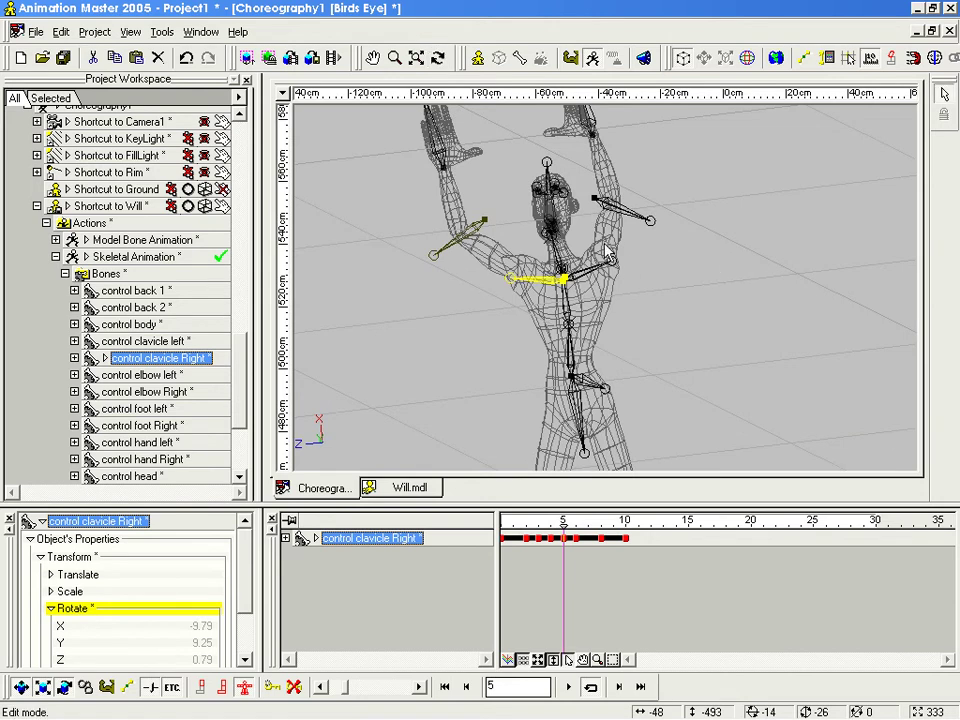
Step: Adjust control hand Right in the frame 5 pose and scrub through the frames to check the jump
{"action": "left_click_drag", "start_coordinate": [624, 264], "coordinate": [461, 303]}
{"action": "left_click", "coordinate": [442, 199]}
{"action": "left_click_drag", "start_coordinate": [444, 210], "coordinate": [537, 528]}
{"action": "key", "text": "t"}
{"action": "scroll", "coordinate": [680, 368], "scroll_direction": "down", "scroll_amount": 2}
{"action": "middle_click_drag", "start_coordinate": [692, 379], "coordinate": [655, 292]}
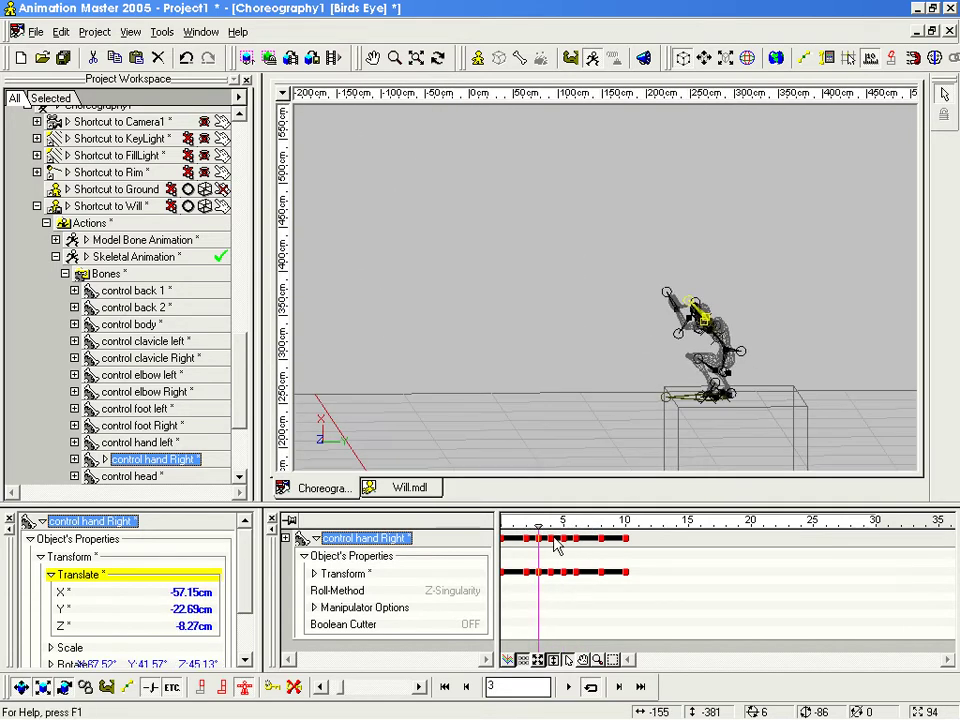
{"action": "left_click_drag", "start_coordinate": [542, 526], "coordinate": [499, 526]}
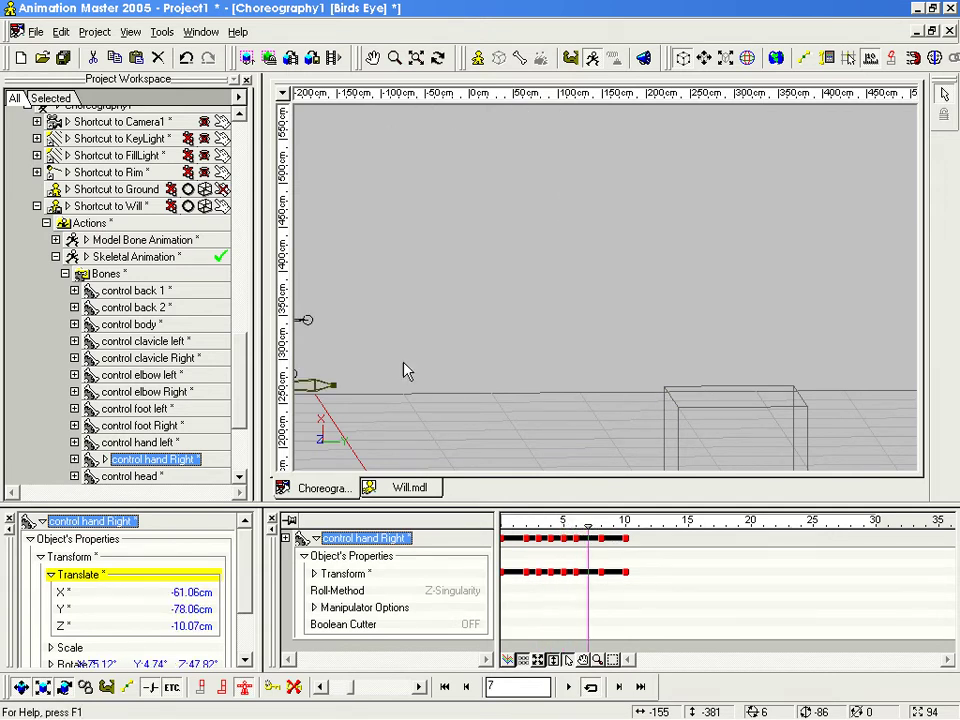
Step: Raise control body at frame 7 to about X 10.7, Y 3.6, Z -25.9 cm in the side view
{"action": "key", "text": "4"}
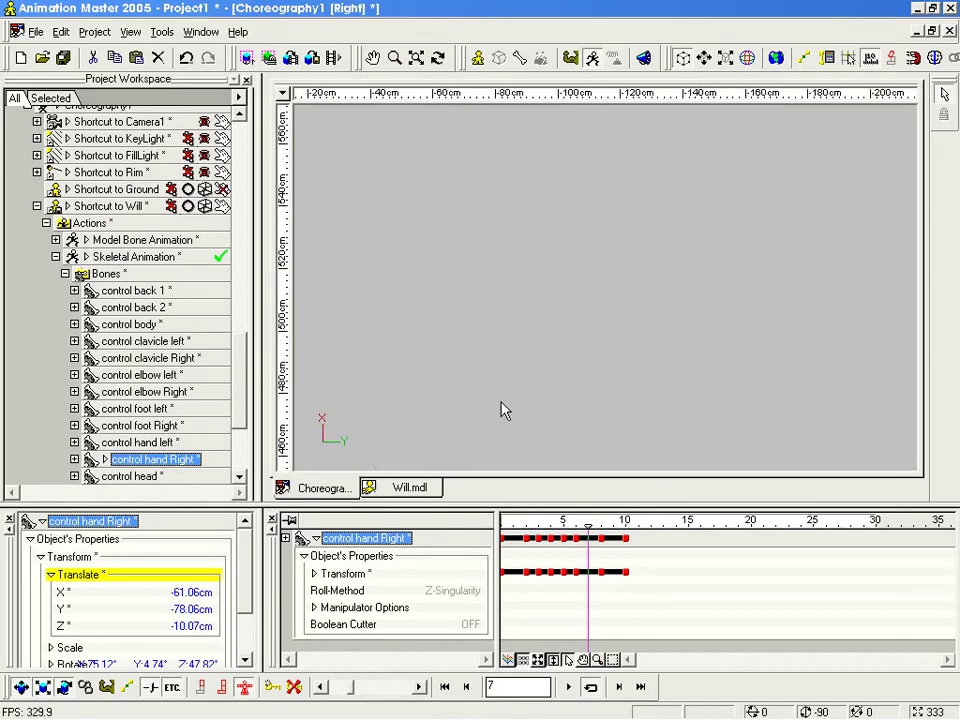
{"action": "key", "text": "shift+z"}
{"action": "scroll", "coordinate": [514, 365], "scroll_direction": "down", "scroll_amount": 2}
{"action": "middle_click_drag", "start_coordinate": [492, 416], "coordinate": [566, 382]}
{"action": "scroll", "coordinate": [562, 338], "scroll_direction": "down", "scroll_amount": 3}
{"action": "middle_click_drag", "start_coordinate": [624, 372], "coordinate": [619, 312]}
{"action": "scroll", "coordinate": [588, 368], "scroll_direction": "up", "scroll_amount": 2}
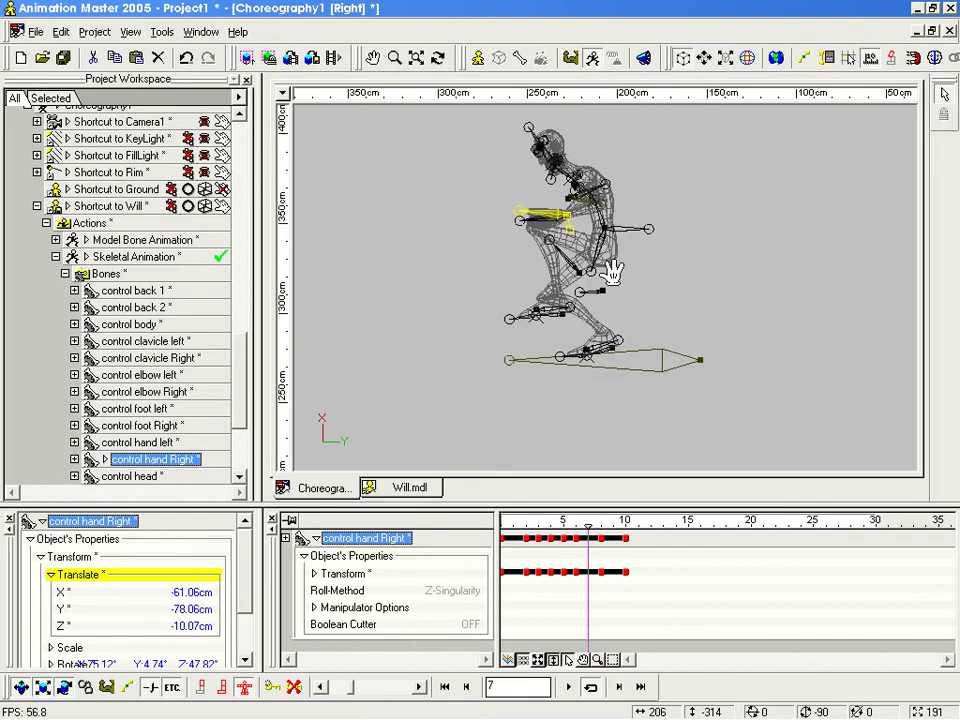
{"action": "middle_click_drag", "start_coordinate": [620, 260], "coordinate": [583, 321]}
{"action": "left_click", "coordinate": [579, 291]}
{"action": "left_click_drag", "start_coordinate": [566, 295], "coordinate": [612, 226]}
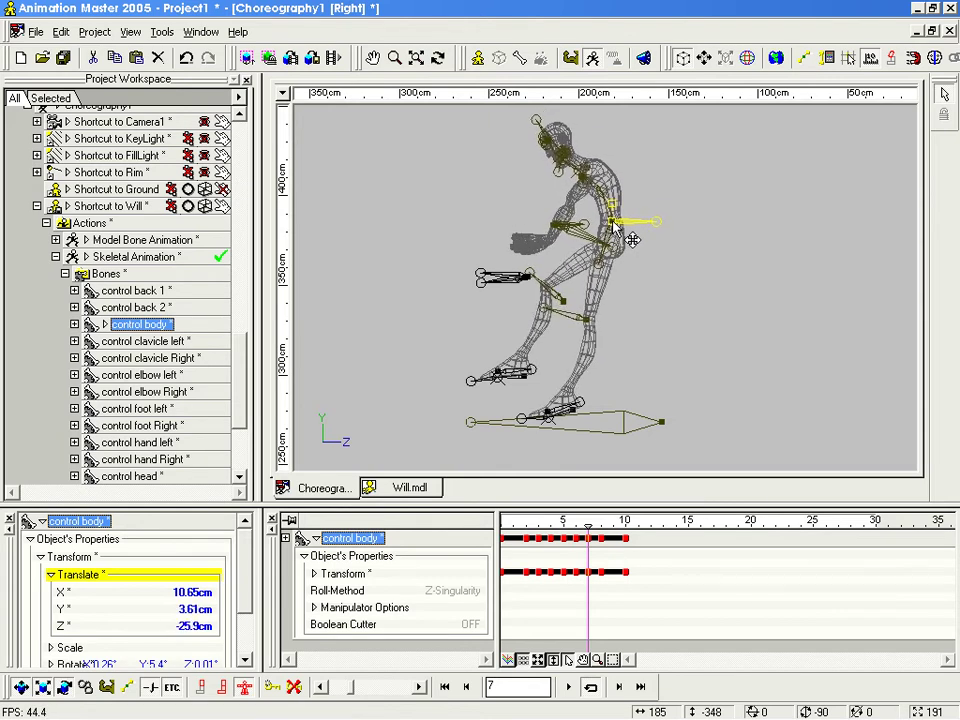
Step: Nudge control body slightly backward at frame 7 after comparing it with the neighbouring frames
{"action": "scroll", "coordinate": [608, 245], "scroll_direction": "down", "scroll_amount": 1}
{"action": "mouse_move", "coordinate": [599, 263]}
{"action": "middle_mouse_down"}
{"action": "mouse_move", "coordinate": [573, 303]}
{"action": "mouse_move", "coordinate": [554, 305]}
{"action": "middle_mouse_up"}
{"action": "scroll", "coordinate": [612, 298], "scroll_direction": "down", "scroll_amount": 1}
{"action": "mouse_move", "coordinate": [588, 524]}
{"action": "left_mouse_down"}
{"action": "mouse_move", "coordinate": [579, 523]}
{"action": "mouse_move", "coordinate": [589, 522]}
{"action": "left_mouse_up"}
{"action": "scroll", "coordinate": [540, 357], "scroll_direction": "up", "scroll_amount": 1}
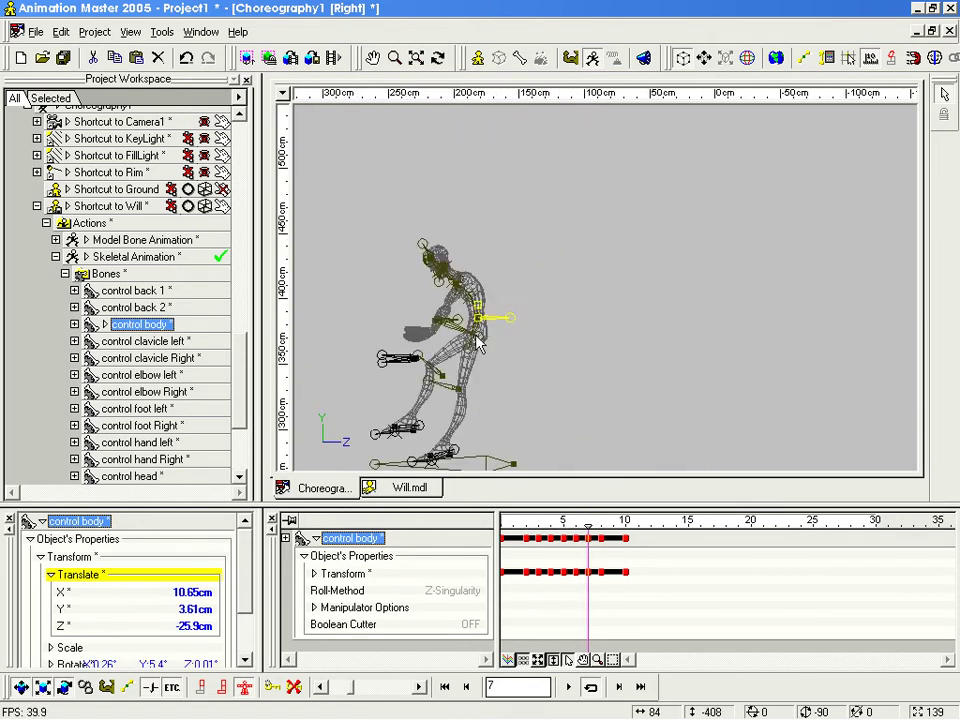
{"action": "left_click_drag", "start_coordinate": [477, 318], "coordinate": [484, 318]}
Step: Tilt control foot Right toes-down to about X 33.5 degrees and move it to about X -13.1, Y 13.2, Z 57.7 cm
{"action": "scroll", "coordinate": [542, 311], "scroll_direction": "up", "scroll_amount": 3}
{"action": "middle_click_drag", "start_coordinate": [504, 368], "coordinate": [567, 314]}
{"action": "scroll", "coordinate": [588, 292], "scroll_direction": "up", "scroll_amount": 1}
{"action": "scroll", "coordinate": [588, 292], "scroll_direction": "up", "scroll_amount": 2}
{"action": "left_click", "coordinate": [460, 383]}
{"action": "left_click_drag", "start_coordinate": [460, 383], "coordinate": [400, 420]}
{"action": "left_click", "coordinate": [399, 407]}
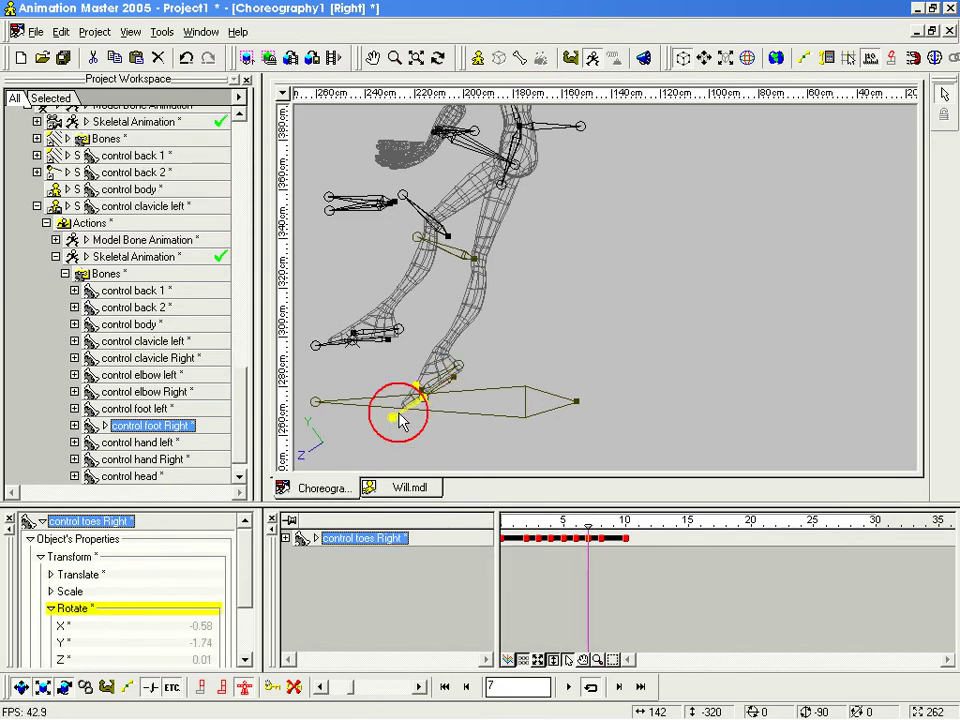
{"action": "left_click", "coordinate": [453, 384]}
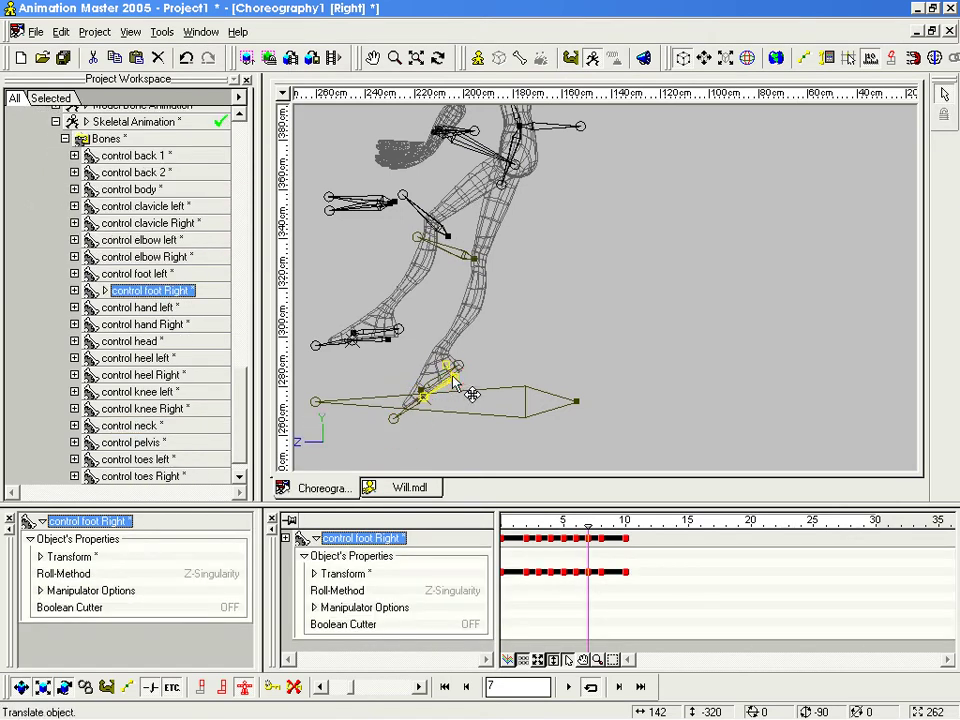
{"action": "left_click_drag", "start_coordinate": [458, 378], "coordinate": [425, 385]}
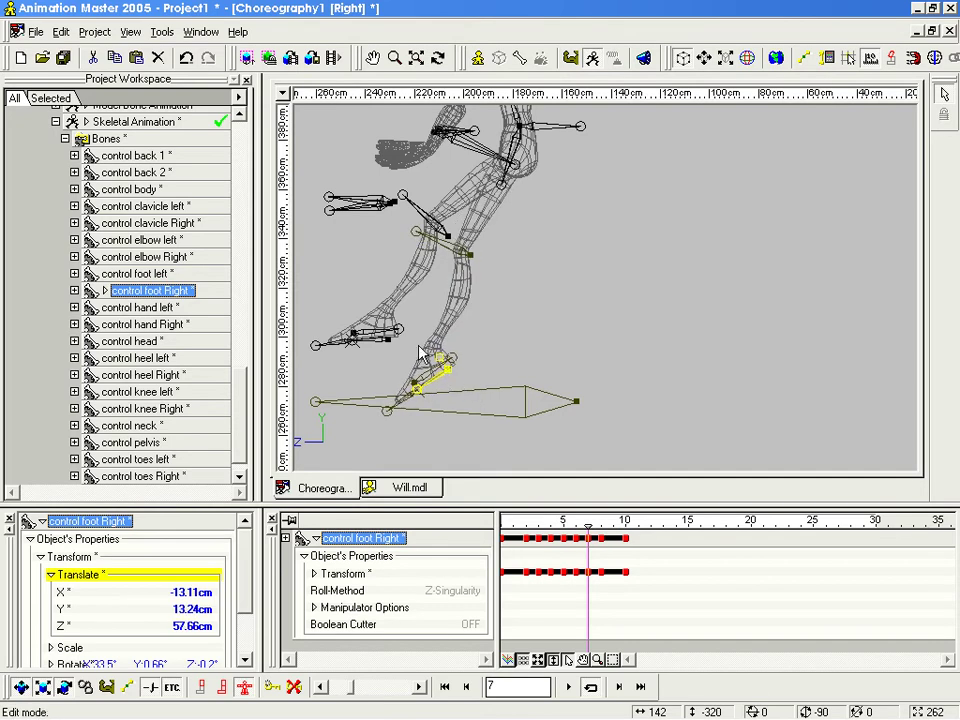
Step: Move control foot left to about X 0.1, Y 44.2, Z 50.2 cm and rotate it so the toes point down
{"action": "left_click", "coordinate": [386, 337]}
{"action": "left_click_drag", "start_coordinate": [386, 337], "coordinate": [450, 320]}
{"action": "key", "text": "r"}
Step: Rotate control knee left to about Y -2.3 degrees and control knee Right to about Y -9.3 degrees
{"action": "key", "text": "7"}
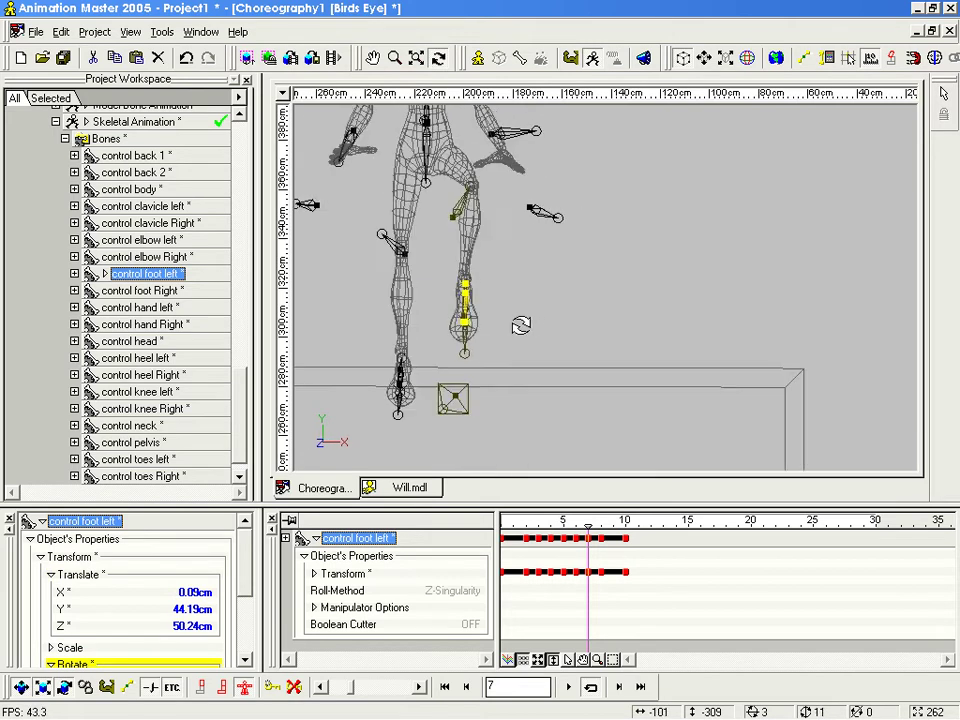
{"action": "left_click", "coordinate": [455, 190]}
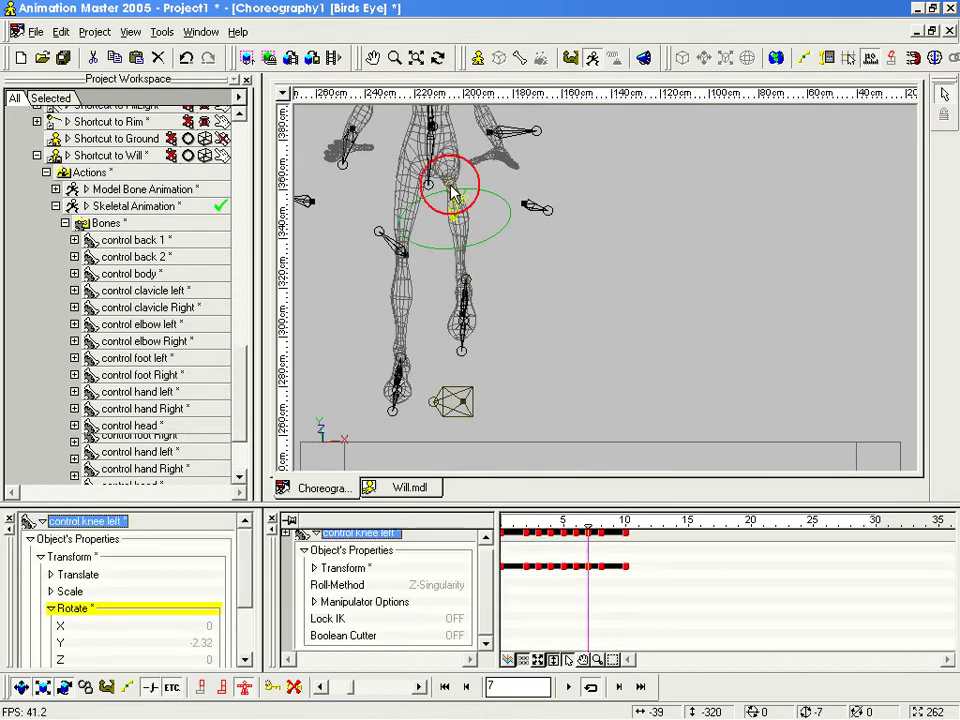
{"action": "left_click", "coordinate": [380, 232]}
{"action": "key", "text": "t"}
{"action": "left_click_drag", "start_coordinate": [398, 240], "coordinate": [364, 246]}
{"action": "key", "text": "m"}
{"action": "left_click_drag", "start_coordinate": [532, 271], "coordinate": [564, 353]}
{"action": "key", "text": "t"}
{"action": "left_click_drag", "start_coordinate": [536, 308], "coordinate": [519, 402]}
Step: Straighten the spine by rotating control back 1 and control back 2, the latter to about X 3, Y -3.4, Z -1.4 degrees
{"action": "key", "text": "6"}
{"action": "key", "text": "m"}
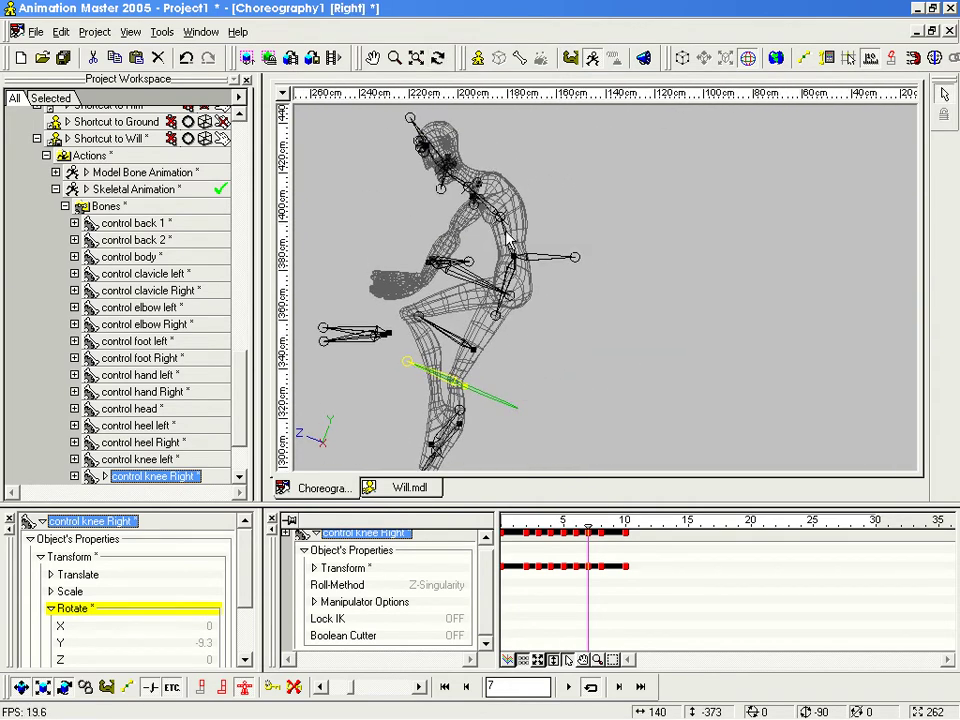
{"action": "left_click", "coordinate": [507, 227]}
{"action": "left_click_drag", "start_coordinate": [507, 213], "coordinate": [526, 219]}
{"action": "left_click", "coordinate": [519, 188]}
{"action": "left_click_drag", "start_coordinate": [513, 173], "coordinate": [547, 299]}
{"action": "key", "text": "m"}
{"action": "scroll", "coordinate": [547, 299], "scroll_direction": "up", "scroll_amount": 2}
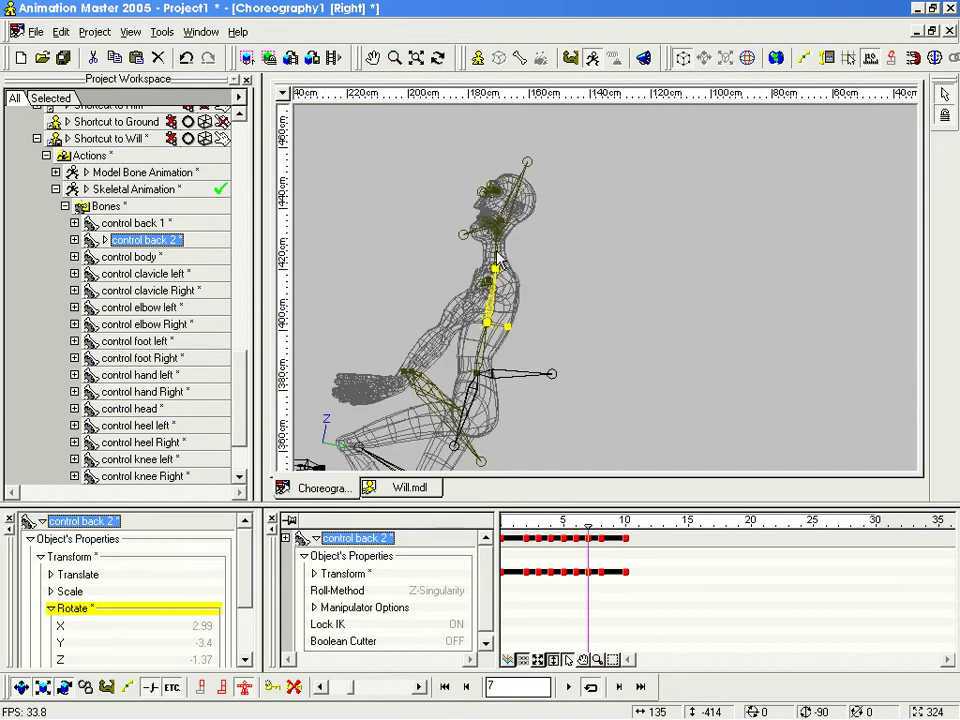
Step: Adjust the neck and rotate control head to about X 18.7, Y 11.5, Z -3 degrees so Will faces forward
{"action": "left_click", "coordinate": [499, 250]}
{"action": "left_click", "coordinate": [492, 234]}
{"action": "left_click", "coordinate": [493, 246]}
{"action": "left_click_drag", "start_coordinate": [497, 235], "coordinate": [488, 238]}
{"action": "left_click", "coordinate": [496, 207]}
{"action": "left_click_drag", "start_coordinate": [503, 170], "coordinate": [465, 162]}
{"action": "right_click_drag", "start_coordinate": [520, 280], "coordinate": [554, 238]}
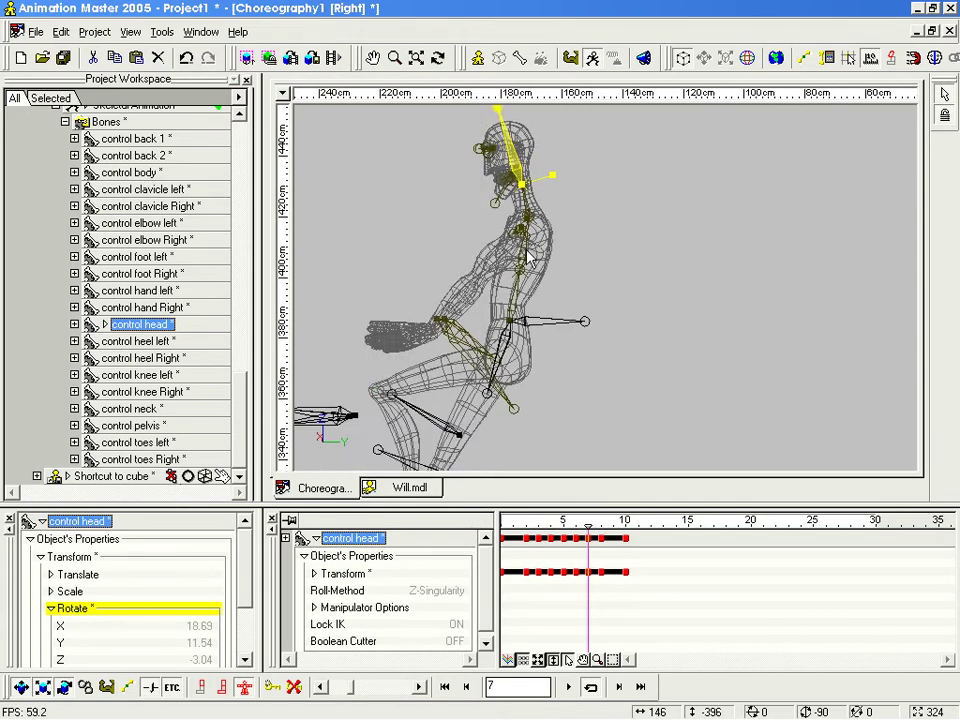
Step: Raise control hand left to about shoulder height and extend the left arm out to the side at frame 7
{"action": "left_click", "coordinate": [457, 345]}
{"action": "key", "text": "t"}
{"action": "left_click_drag", "start_coordinate": [462, 348], "coordinate": [516, 357]}
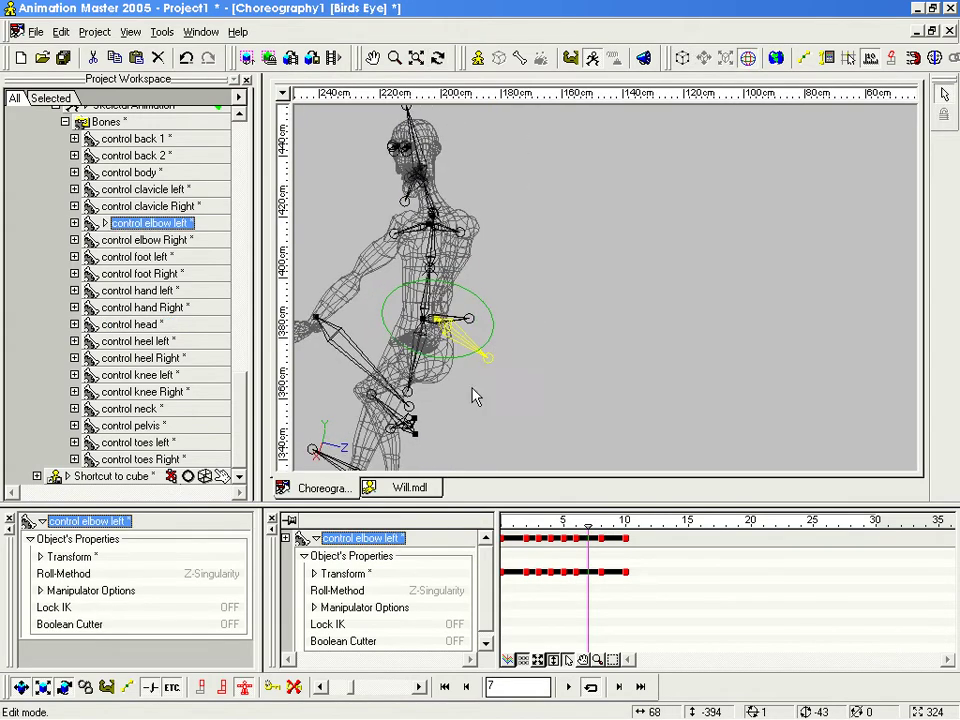
{"action": "left_click", "coordinate": [409, 422]}
{"action": "right_click_drag", "start_coordinate": [410, 424], "coordinate": [454, 414]}
{"action": "left_click_drag", "start_coordinate": [433, 431], "coordinate": [458, 228]}
{"action": "right_click_drag", "start_coordinate": [458, 228], "coordinate": [418, 397]}
{"action": "left_click_drag", "start_coordinate": [408, 372], "coordinate": [476, 320]}
{"action": "right_click_drag", "start_coordinate": [476, 320], "coordinate": [562, 239]}
Step: Rotate control elbow left to about Y 5.2 degrees and fine-tune the left shoulder
{"action": "middle_click_drag", "start_coordinate": [460, 288], "coordinate": [681, 251]}
{"action": "left_click_drag", "start_coordinate": [760, 318], "coordinate": [754, 266]}
{"action": "right_click_drag", "start_coordinate": [754, 266], "coordinate": [770, 315]}
{"action": "left_click_drag", "start_coordinate": [770, 314], "coordinate": [786, 276]}
{"action": "key", "text": "t"}
{"action": "key", "text": "t"}
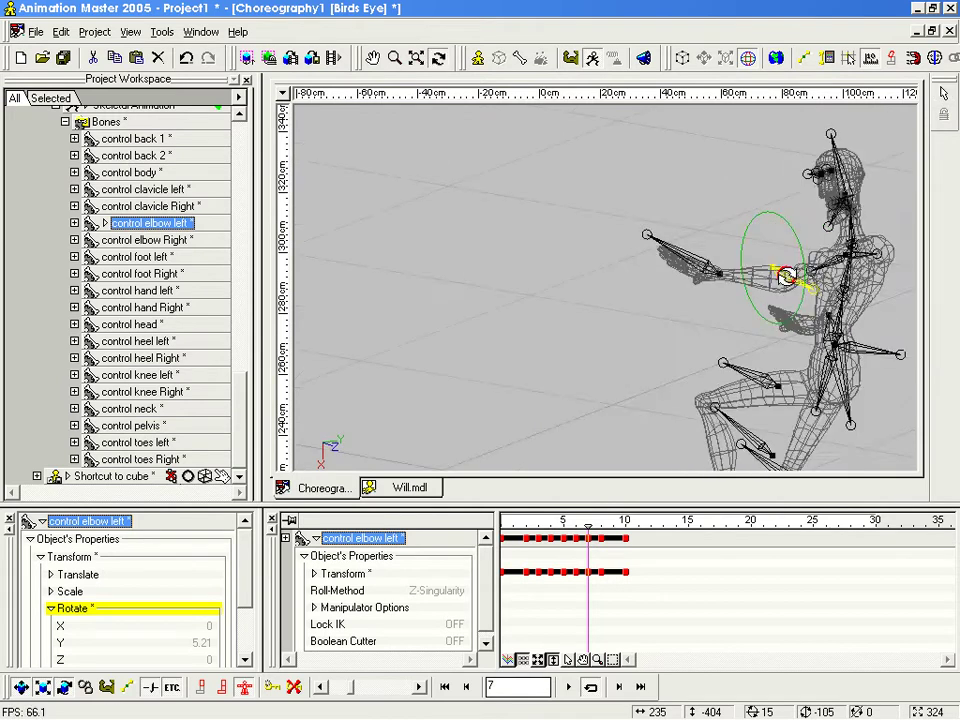
{"action": "right_click_drag", "start_coordinate": [787, 276], "coordinate": [624, 210]}
{"action": "left_click", "coordinate": [823, 282]}
{"action": "left_click_drag", "start_coordinate": [821, 276], "coordinate": [818, 266]}
{"action": "key", "text": "m"}
{"action": "left_click_drag", "start_coordinate": [880, 274], "coordinate": [660, 287]}
Step: Raise control hand Right to head height at about X 21.5, Y -29.2, Z -4 cm and roll the hand
{"action": "left_click", "coordinate": [657, 295]}
{"action": "key", "text": "t"}
{"action": "left_click_drag", "start_coordinate": [703, 321], "coordinate": [553, 321]}
{"action": "right_click_drag", "start_coordinate": [557, 333], "coordinate": [622, 452]}
{"action": "left_click", "coordinate": [604, 439]}
{"action": "left_click_drag", "start_coordinate": [617, 446], "coordinate": [479, 242]}
{"action": "key", "text": "t"}
{"action": "key", "text": "t"}
{"action": "left_click_drag", "start_coordinate": [524, 263], "coordinate": [596, 241]}
{"action": "key", "text": "t"}
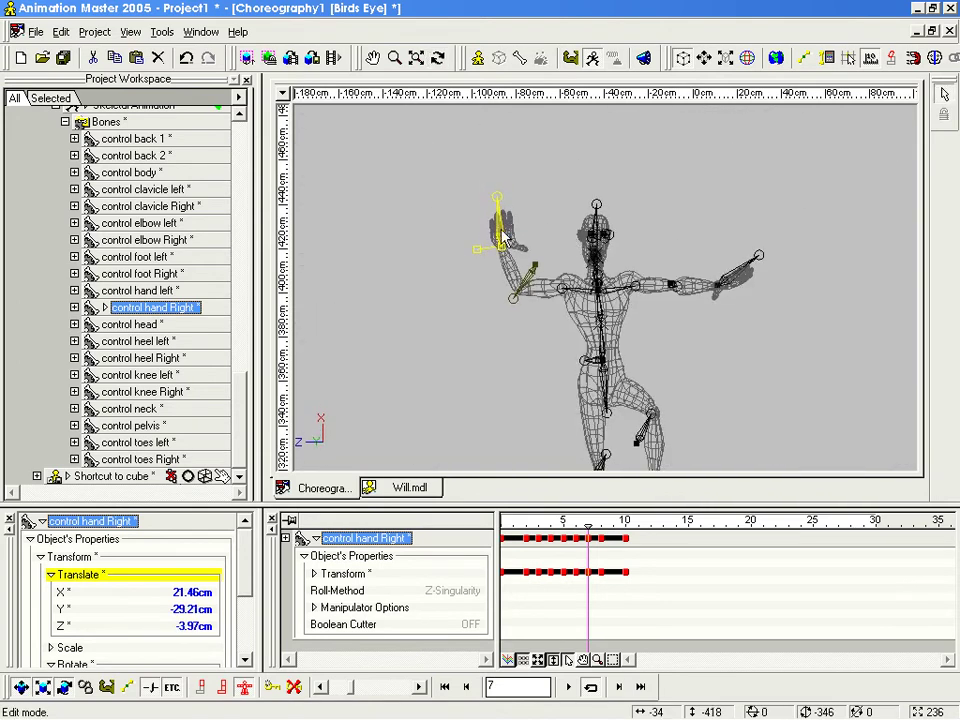
{"action": "left_click_drag", "start_coordinate": [478, 254], "coordinate": [492, 256]}
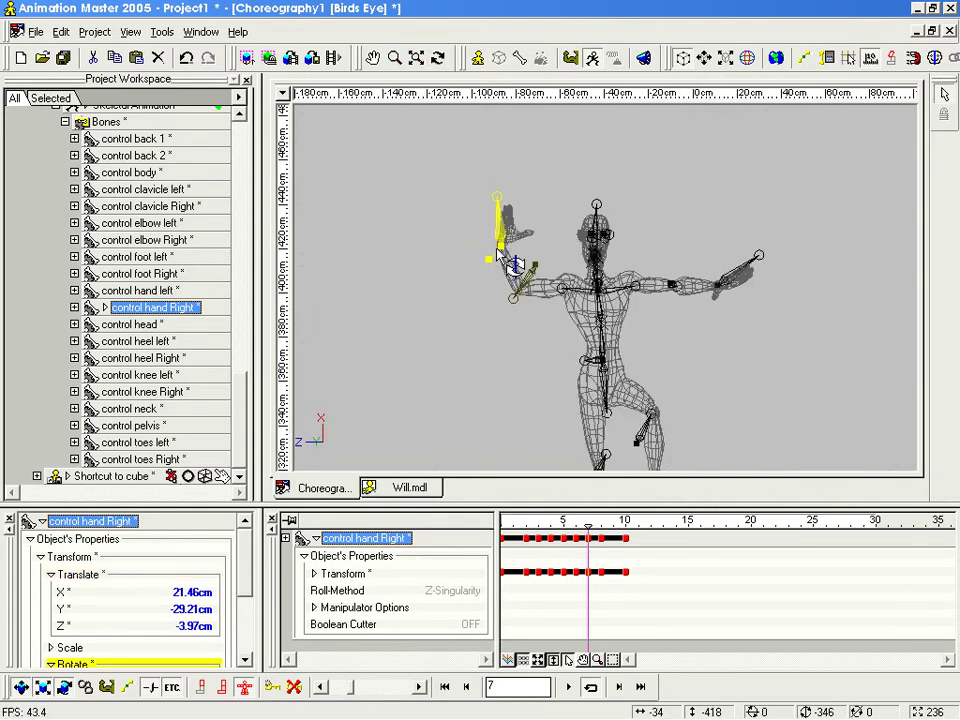
Step: Rotate control elbow Right to about Y -82.6 degrees at frame 7
{"action": "right_click_drag", "start_coordinate": [497, 247], "coordinate": [432, 280]}
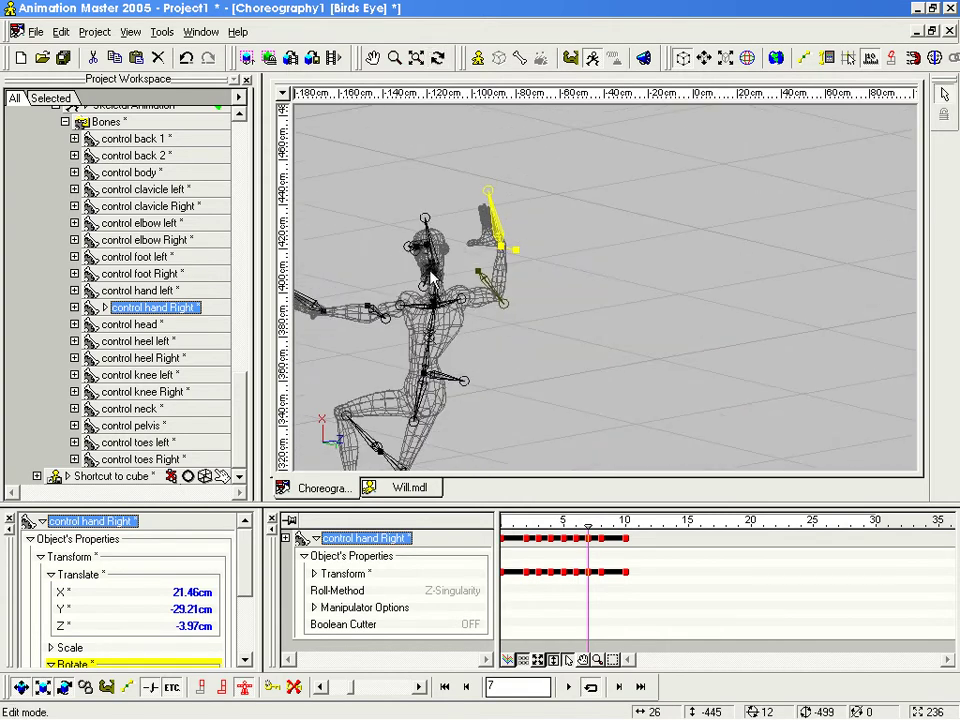
{"action": "left_click", "coordinate": [503, 304]}
{"action": "key", "text": "t"}
{"action": "left_click_drag", "start_coordinate": [496, 308], "coordinate": [628, 236]}
{"action": "key", "text": "m"}
{"action": "right_click_drag", "start_coordinate": [627, 234], "coordinate": [648, 297]}
Step: Examine the poses from frame 6 to frame 8 in the side view to judge the timing of the descent
{"action": "mouse_move", "coordinate": [579, 525]}
{"action": "left_mouse_down"}
{"action": "mouse_move", "coordinate": [601, 525]}
{"action": "mouse_move", "coordinate": [577, 525]}
{"action": "left_mouse_up"}
{"action": "middle_click_drag", "start_coordinate": [604, 383], "coordinate": [627, 358]}
{"action": "scroll", "coordinate": [626, 357], "scroll_direction": "down", "scroll_amount": 2}
{"action": "scroll", "coordinate": [626, 355], "scroll_direction": "up", "scroll_amount": 2}
{"action": "key", "text": "4"}
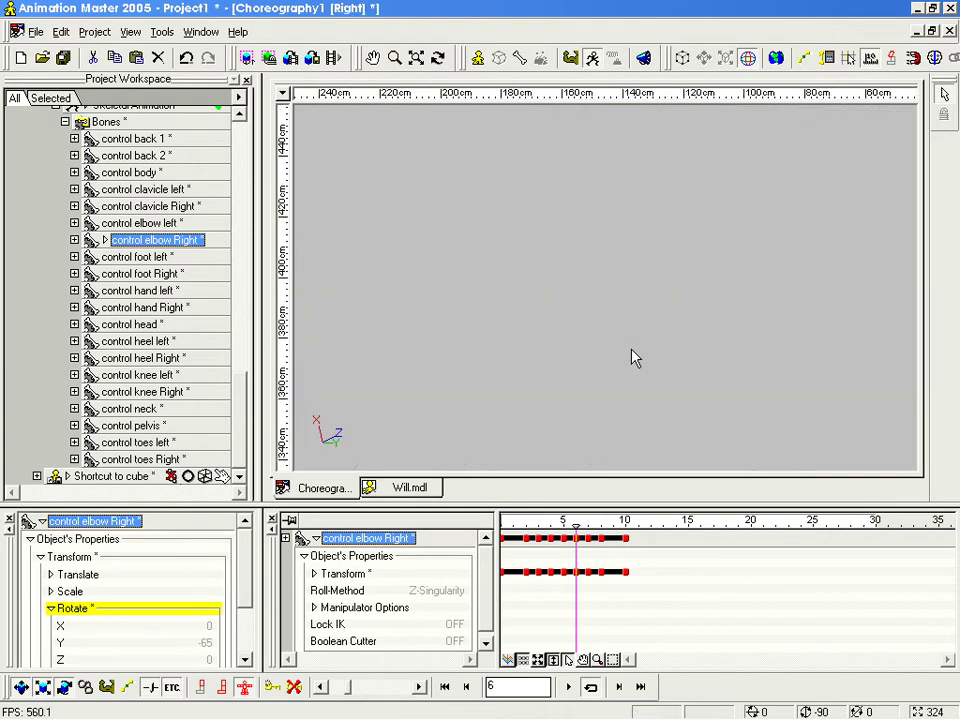
{"action": "scroll", "coordinate": [626, 352], "scroll_direction": "down", "scroll_amount": 3}
{"action": "key", "text": "shift+z"}
{"action": "scroll", "coordinate": [624, 354], "scroll_direction": "down", "scroll_amount": 2}
{"action": "scroll", "coordinate": [618, 355], "scroll_direction": "down", "scroll_amount": 1}
{"action": "left_click_drag", "start_coordinate": [577, 525], "coordinate": [601, 523]}
{"action": "middle_click_drag", "start_coordinate": [514, 421], "coordinate": [710, 272]}
{"action": "scroll", "coordinate": [710, 272], "scroll_direction": "down", "scroll_amount": 4}
{"action": "middle_click_drag", "start_coordinate": [677, 356], "coordinate": [671, 289]}
{"action": "scroll", "coordinate": [650, 360], "scroll_direction": "up", "scroll_amount": 3}
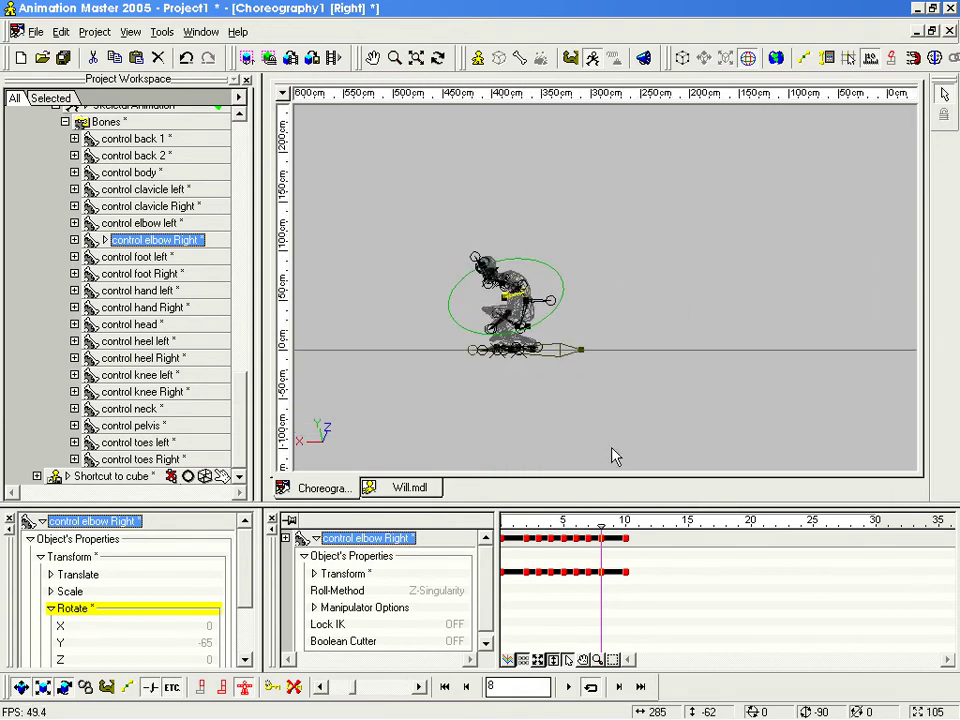
{"action": "mouse_move", "coordinate": [600, 520]}
{"action": "left_mouse_down"}
{"action": "mouse_move", "coordinate": [551, 521]}
{"action": "mouse_move", "coordinate": [613, 521]}
{"action": "mouse_move", "coordinate": [588, 521]}
{"action": "left_mouse_up"}
{"action": "scroll", "coordinate": [598, 346], "scroll_direction": "down", "scroll_amount": 5}
{"action": "middle_click_drag", "start_coordinate": [606, 302], "coordinate": [591, 394]}
{"action": "mouse_move", "coordinate": [590, 522]}
{"action": "left_mouse_down"}
{"action": "mouse_move", "coordinate": [574, 522]}
{"action": "mouse_move", "coordinate": [601, 522]}
{"action": "mouse_move", "coordinate": [588, 522]}
{"action": "left_mouse_up"}
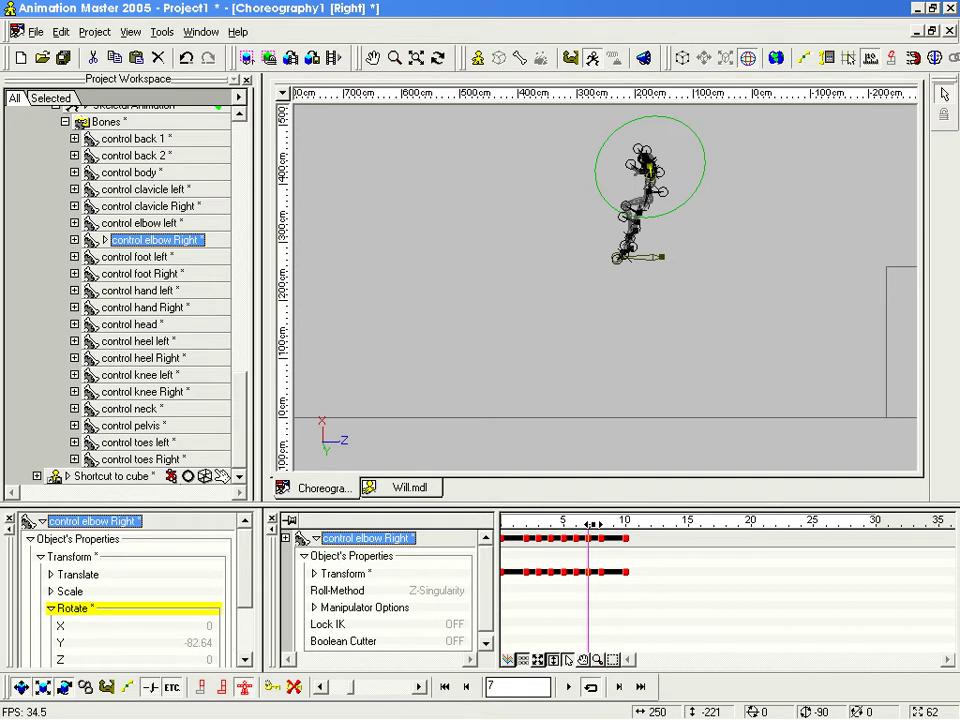
{"action": "left_click_drag", "start_coordinate": [589, 522], "coordinate": [598, 522]}
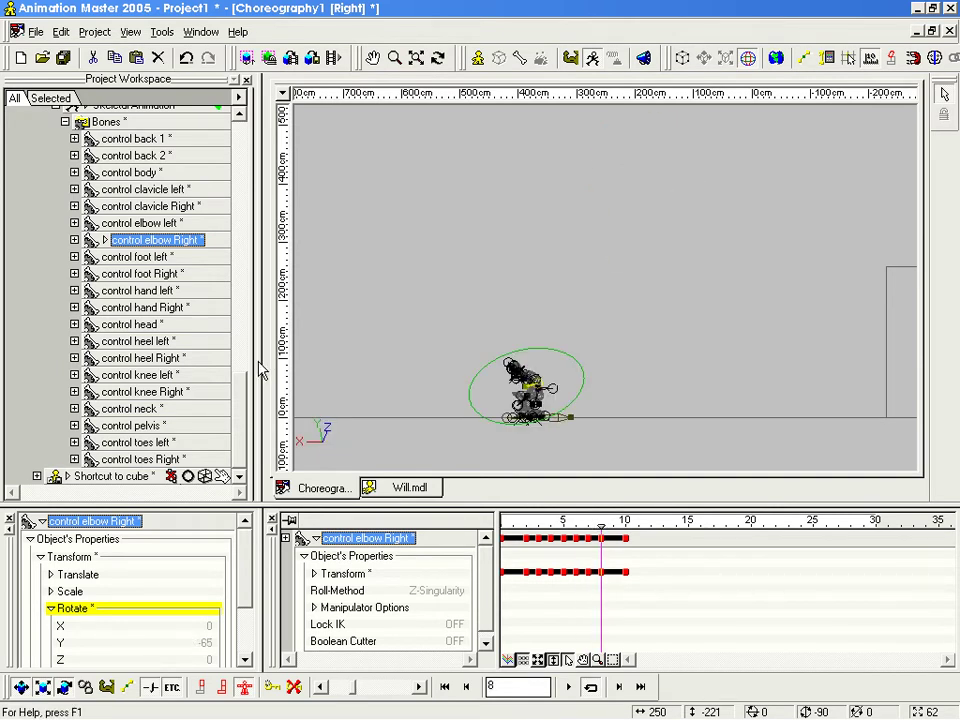
Step: Move the keyframe of all Bones from frame 8 to frame 9 and inspect the in-between pose at frame 8
{"action": "left_click", "coordinate": [350, 288]}
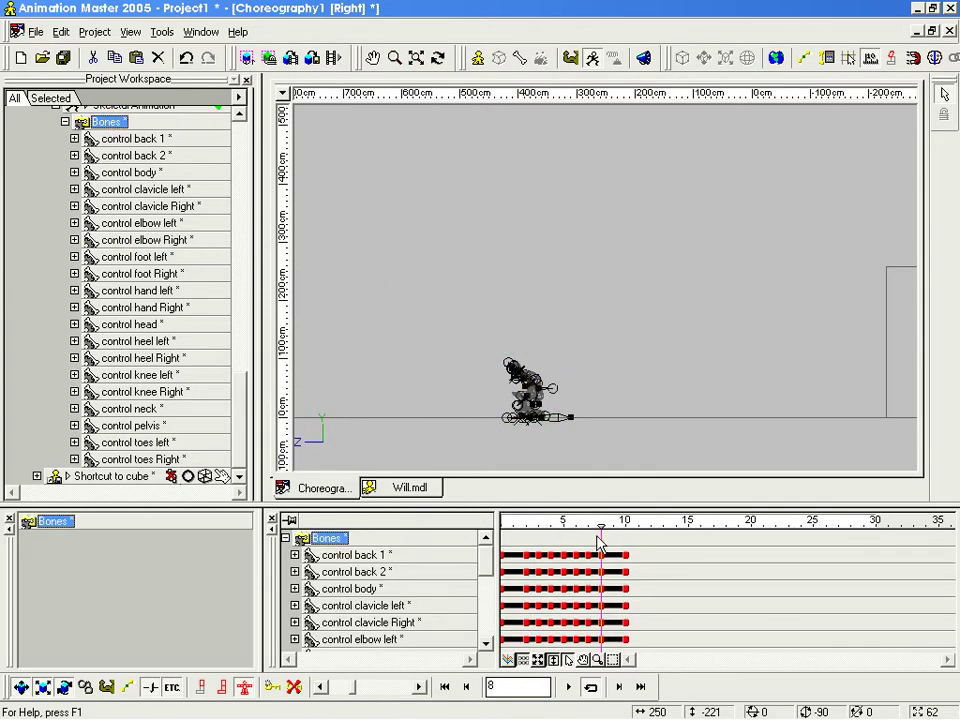
{"action": "double_click", "coordinate": [298, 541]}
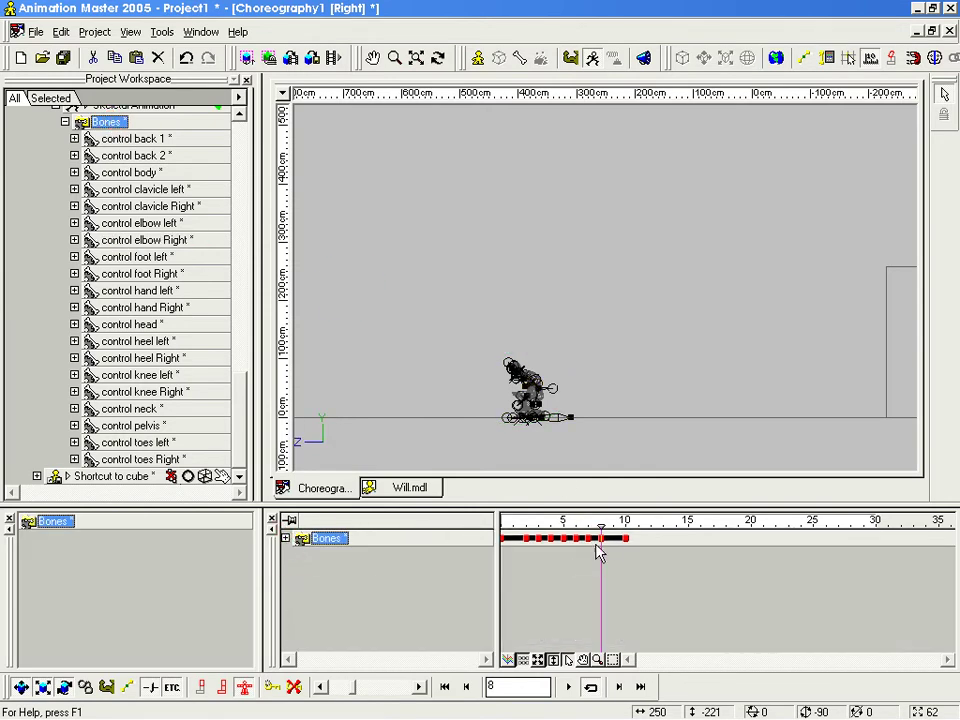
{"action": "mouse_move", "coordinate": [602, 539]}
{"action": "left_mouse_down"}
{"action": "mouse_move", "coordinate": [639, 542]}
{"action": "mouse_move", "coordinate": [576, 525]}
{"action": "mouse_move", "coordinate": [615, 525]}
{"action": "mouse_move", "coordinate": [575, 524]}
{"action": "mouse_move", "coordinate": [600, 524]}
{"action": "left_mouse_up"}
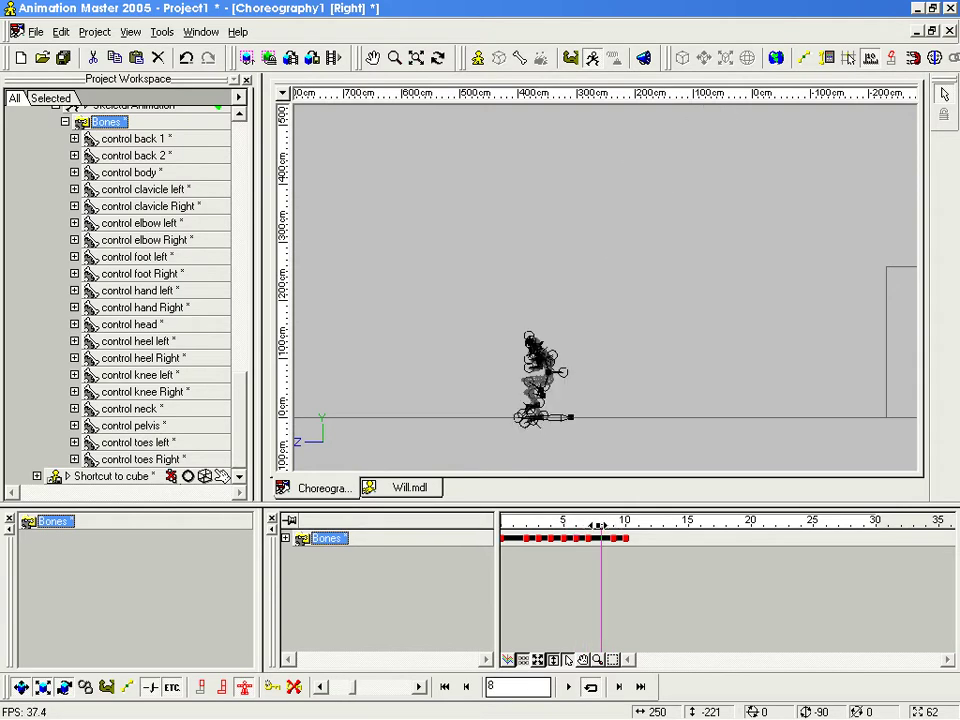
{"action": "middle_click_drag", "start_coordinate": [564, 361], "coordinate": [561, 292]}
{"action": "scroll", "coordinate": [562, 325], "scroll_direction": "up", "scroll_amount": 4}
{"action": "middle_click_drag", "start_coordinate": [530, 354], "coordinate": [597, 319]}
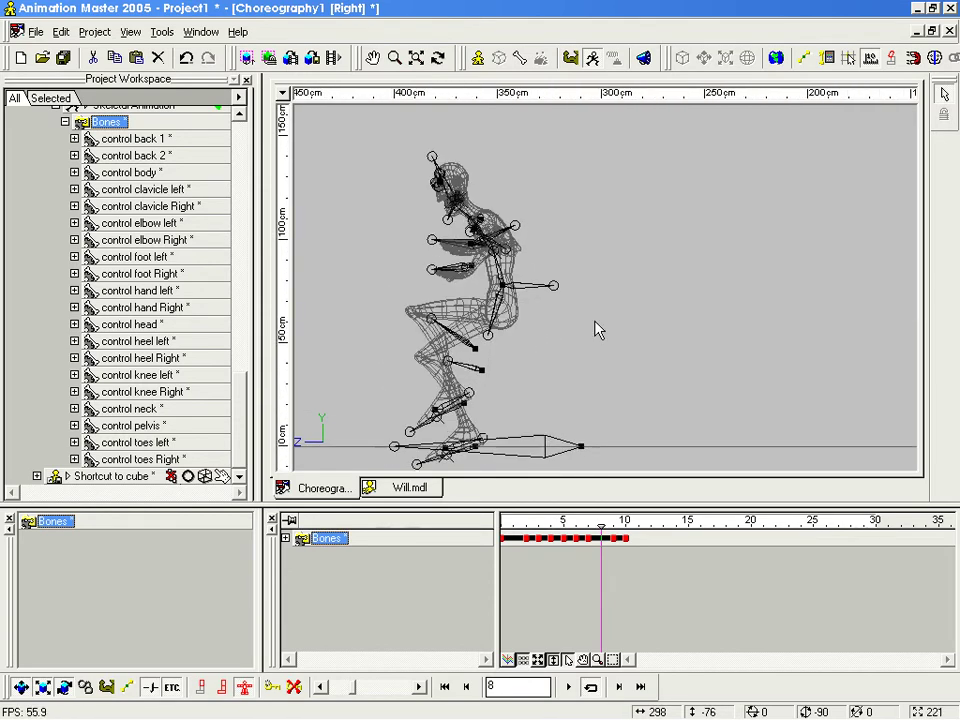
{"action": "scroll", "coordinate": [598, 318], "scroll_direction": "up", "scroll_amount": 2}
{"action": "mouse_move", "coordinate": [600, 527]}
{"action": "left_mouse_down"}
{"action": "mouse_move", "coordinate": [588, 527]}
{"action": "mouse_move", "coordinate": [600, 523]}
{"action": "left_mouse_up"}
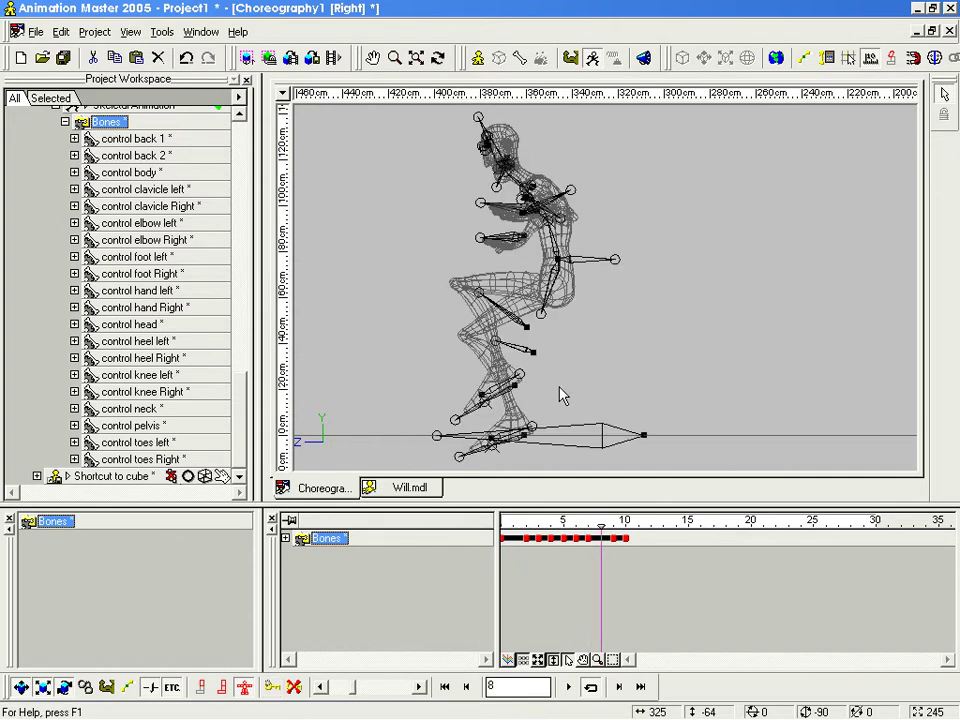
{"action": "middle_click_drag", "start_coordinate": [560, 390], "coordinate": [628, 363]}
{"action": "left_click", "coordinate": [589, 407]}
{"action": "left_click_drag", "start_coordinate": [570, 414], "coordinate": [567, 418]}
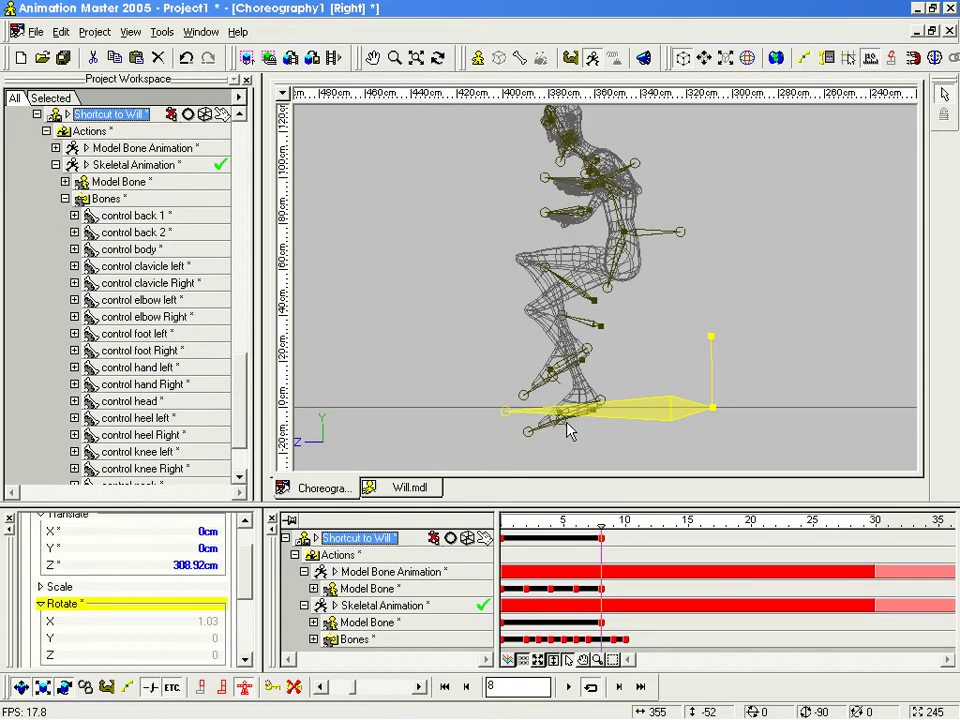
{"action": "key", "text": "ctrl+z"}
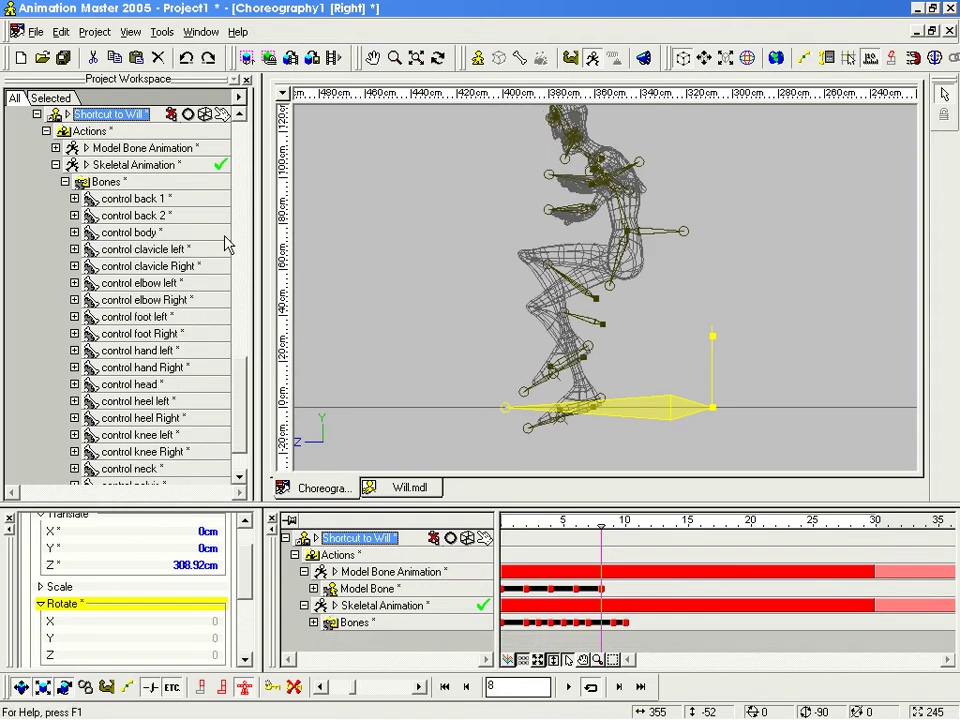
{"action": "mouse_move", "coordinate": [242, 398]}
{"action": "left_mouse_down"}
{"action": "mouse_move", "coordinate": [242, 415]}
{"action": "mouse_move", "coordinate": [241, 403]}
{"action": "left_mouse_up"}
{"action": "left_click", "coordinate": [458, 438]}
{"action": "left_click", "coordinate": [460, 438]}
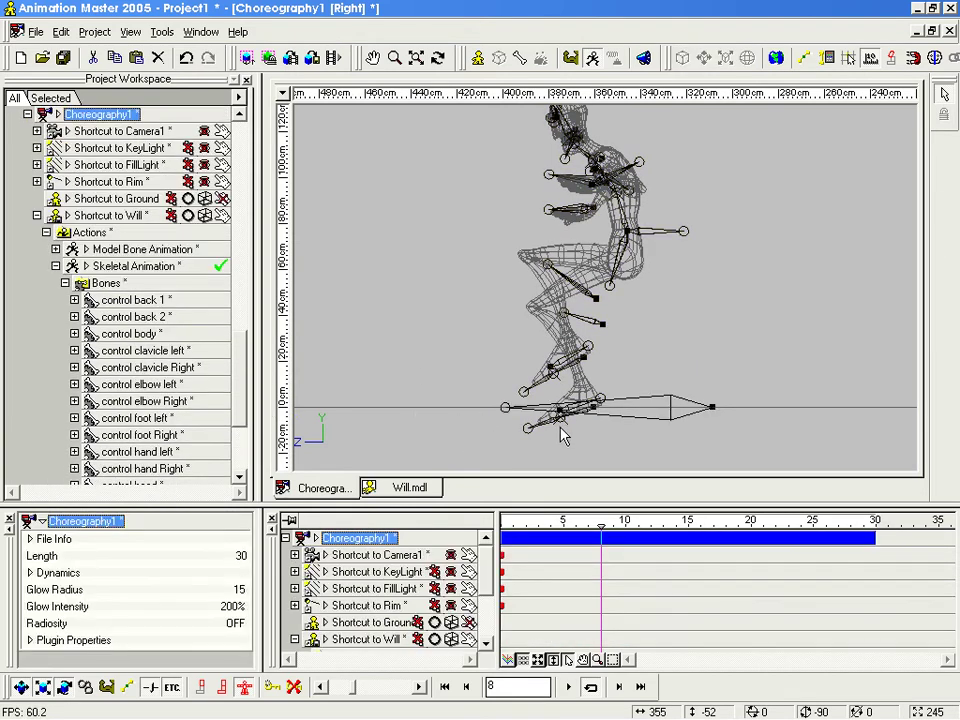
Step: Move control foot Right at frame 8 to about X -13.3, Y 0, Z 54.9 cm
{"action": "left_click", "coordinate": [563, 420]}
{"action": "scroll", "coordinate": [602, 440], "scroll_direction": "up", "scroll_amount": 5}
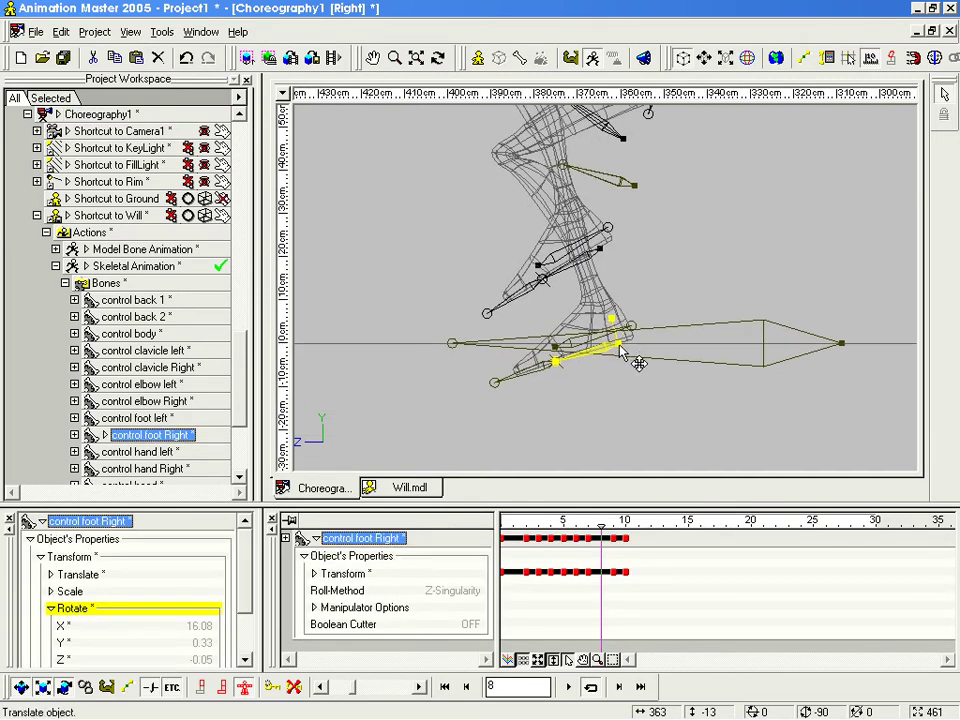
{"action": "mouse_move", "coordinate": [638, 361]}
{"action": "left_mouse_down"}
{"action": "mouse_move", "coordinate": [641, 326]}
{"action": "mouse_move", "coordinate": [658, 317]}
{"action": "mouse_move", "coordinate": [646, 362]}
{"action": "left_mouse_up"}
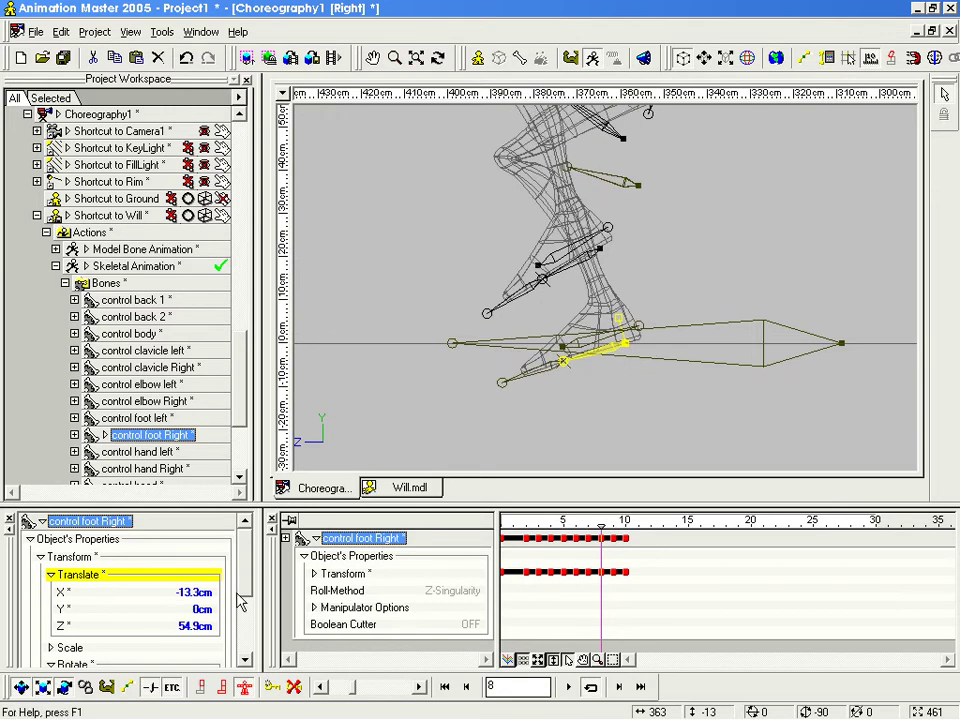
Step: Set control foot Right's rotation to 0 on the X, Y and Z axes so the foot lies flat on the ground
{"action": "left_click_drag", "start_coordinate": [247, 578], "coordinate": [247, 603]}
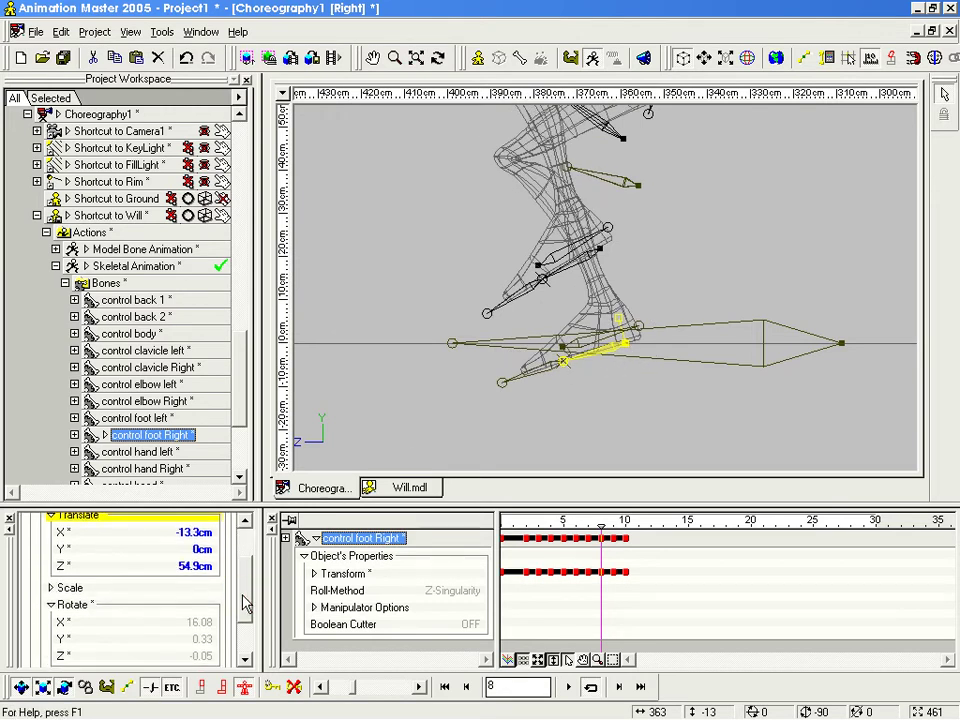
{"action": "left_click", "coordinate": [194, 624]}
{"action": "left_click", "coordinate": [206, 638]}
{"action": "type", "text": "0"}
{"action": "left_click", "coordinate": [208, 650]}
{"action": "type", "text": "0"}
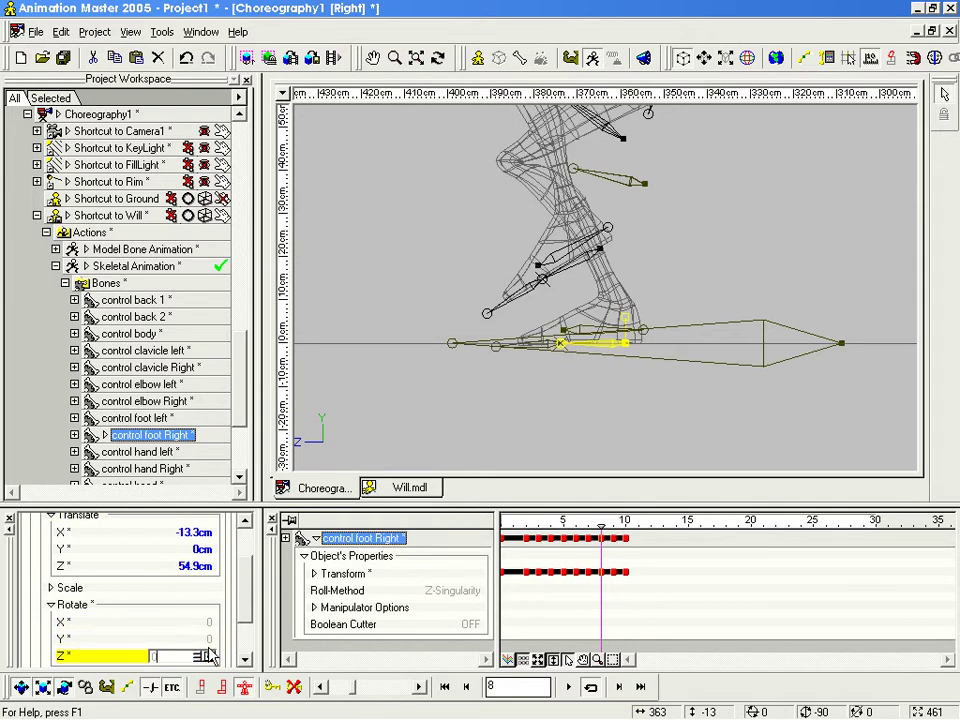
Step: Set control foot left's rotation at frame 8 to 0 on the X, Y and Z axes
{"action": "left_click", "coordinate": [585, 266]}
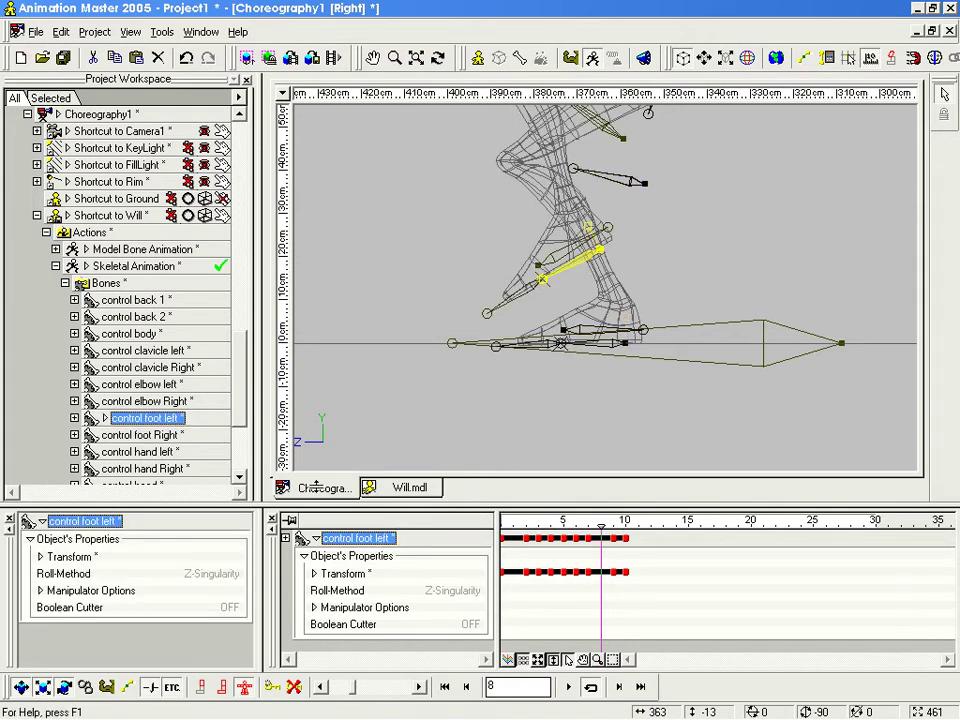
{"action": "left_click", "coordinate": [40, 557]}
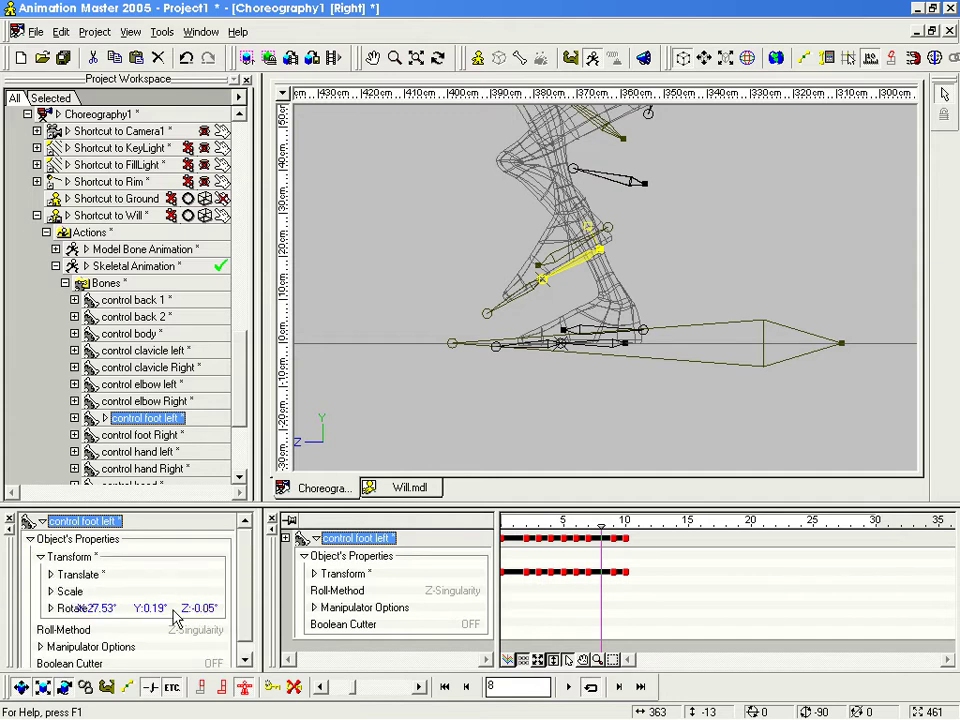
{"action": "left_click", "coordinate": [100, 608]}
{"action": "type", "text": "0"}
{"action": "key", "text": "Tab"}
{"action": "type", "text": "0"}
{"action": "key", "text": "Tab"}
{"action": "type", "text": "0"}
Step: Lower control foot left onto the ground at frame 8, at about X 0.05, Y 0, Z 75 cm
{"action": "left_click_drag", "start_coordinate": [600, 258], "coordinate": [558, 376]}
{"action": "mouse_move", "coordinate": [602, 522]}
{"action": "left_mouse_down"}
{"action": "mouse_move", "coordinate": [612, 522]}
{"action": "mouse_move", "coordinate": [601, 521]}
{"action": "left_mouse_up"}
{"action": "left_click_drag", "start_coordinate": [556, 343], "coordinate": [543, 344]}
{"action": "mouse_move", "coordinate": [601, 522]}
{"action": "left_mouse_down"}
{"action": "mouse_move", "coordinate": [611, 522]}
{"action": "mouse_move", "coordinate": [601, 521]}
{"action": "left_mouse_up"}
{"action": "left_click", "coordinate": [617, 343]}
{"action": "left_click", "coordinate": [587, 376]}
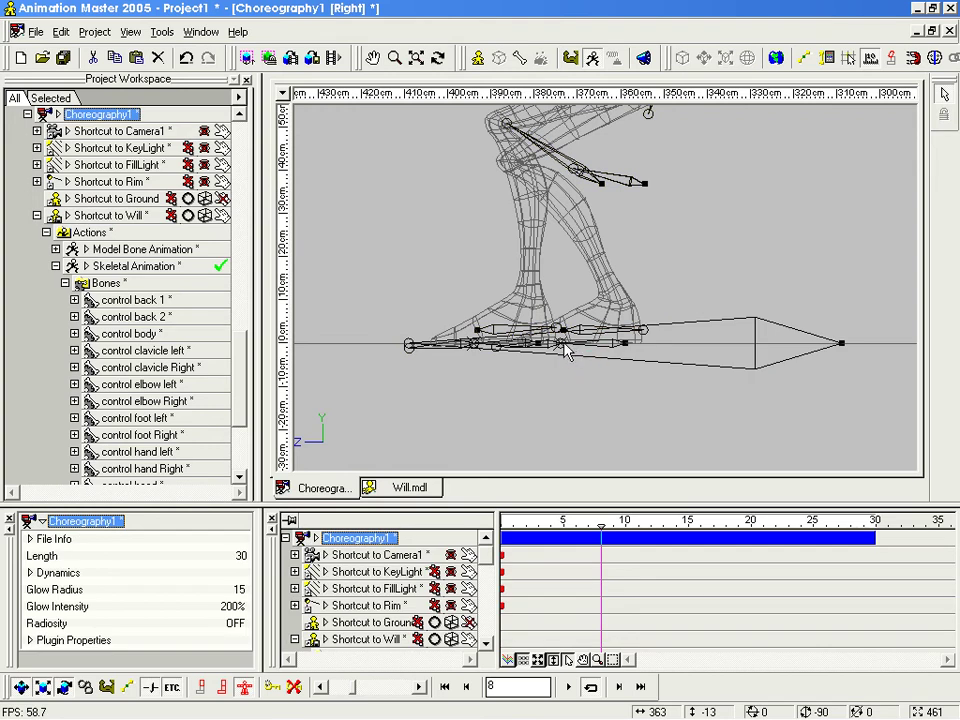
Step: Slide control foot Right along the ground at frame 8 until it lines up with its frame 9 position
{"action": "left_click", "coordinate": [567, 343]}
{"action": "left_click_drag", "start_coordinate": [626, 344], "coordinate": [650, 360]}
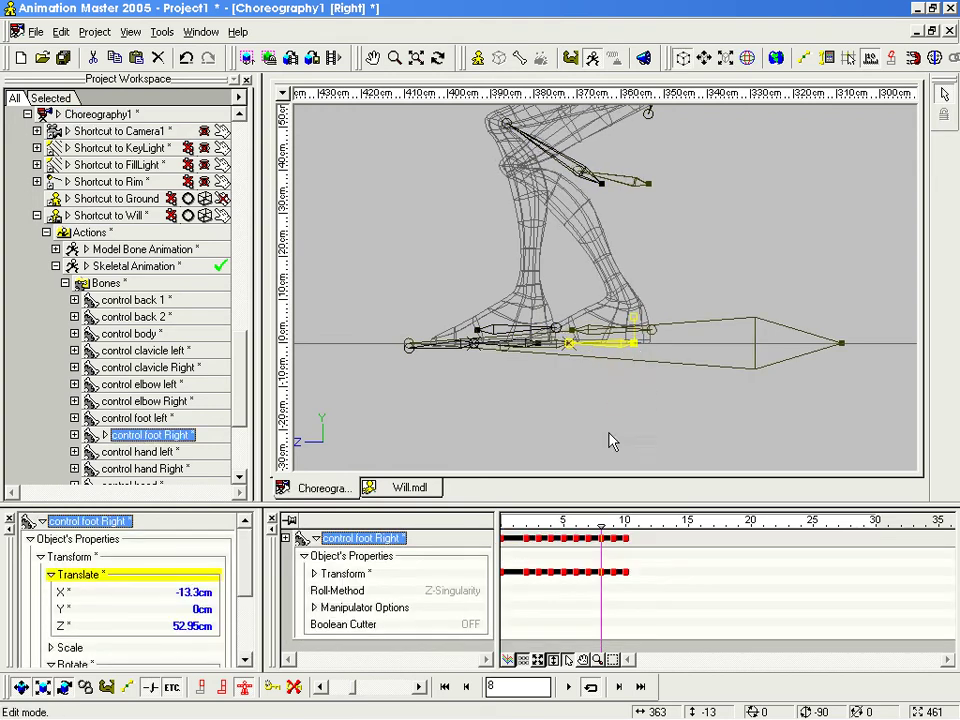
{"action": "left_click_drag", "start_coordinate": [600, 522], "coordinate": [604, 522]}
{"action": "key", "text": "space"}
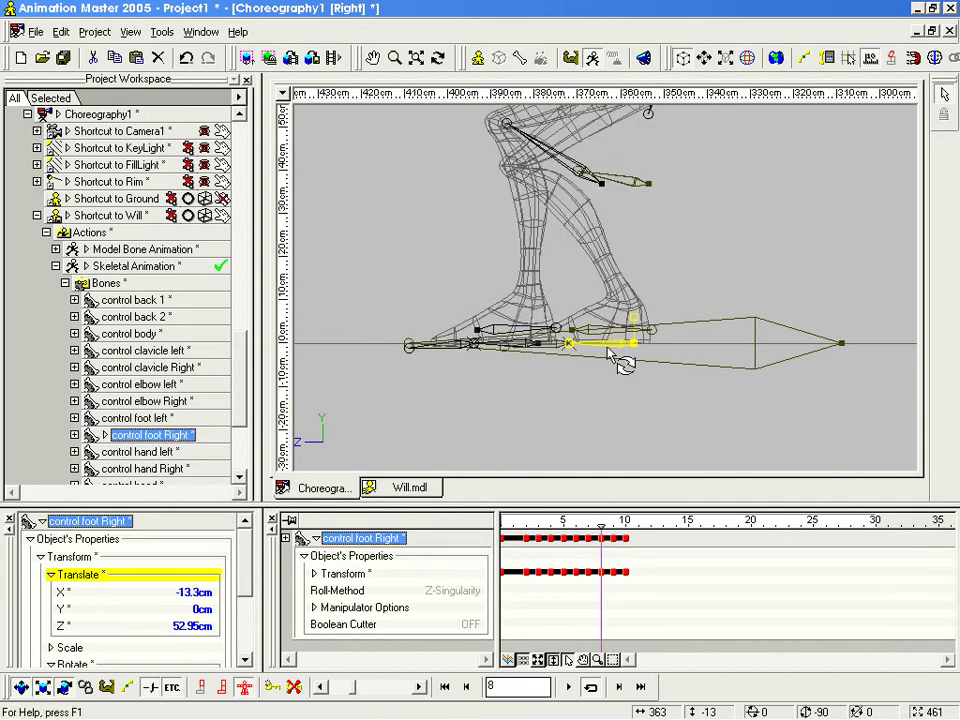
{"action": "left_click_drag", "start_coordinate": [652, 363], "coordinate": [632, 355]}
{"action": "left_click_drag", "start_coordinate": [602, 522], "coordinate": [612, 522]}
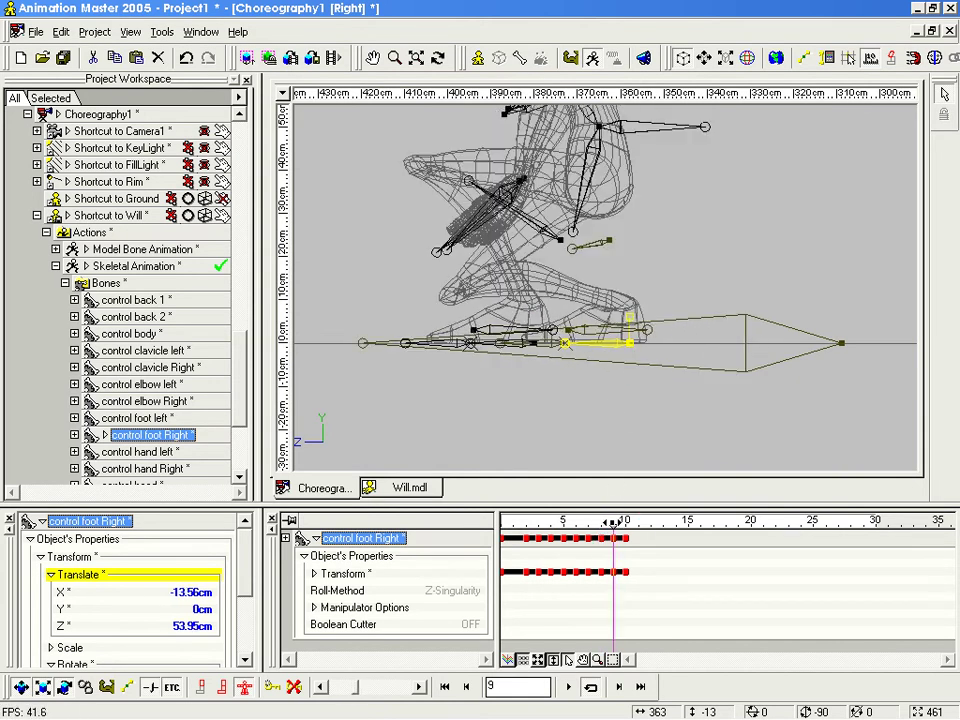
Step: Rotate both feet and their toes upward at frame 8 so that Will meets the ground heels first
{"action": "left_click", "coordinate": [535, 344]}
{"action": "left_click_drag", "start_coordinate": [553, 360], "coordinate": [555, 360]}
{"action": "mouse_move", "coordinate": [608, 525]}
{"action": "left_mouse_down"}
{"action": "mouse_move", "coordinate": [588, 524]}
{"action": "mouse_move", "coordinate": [601, 524]}
{"action": "left_mouse_up"}
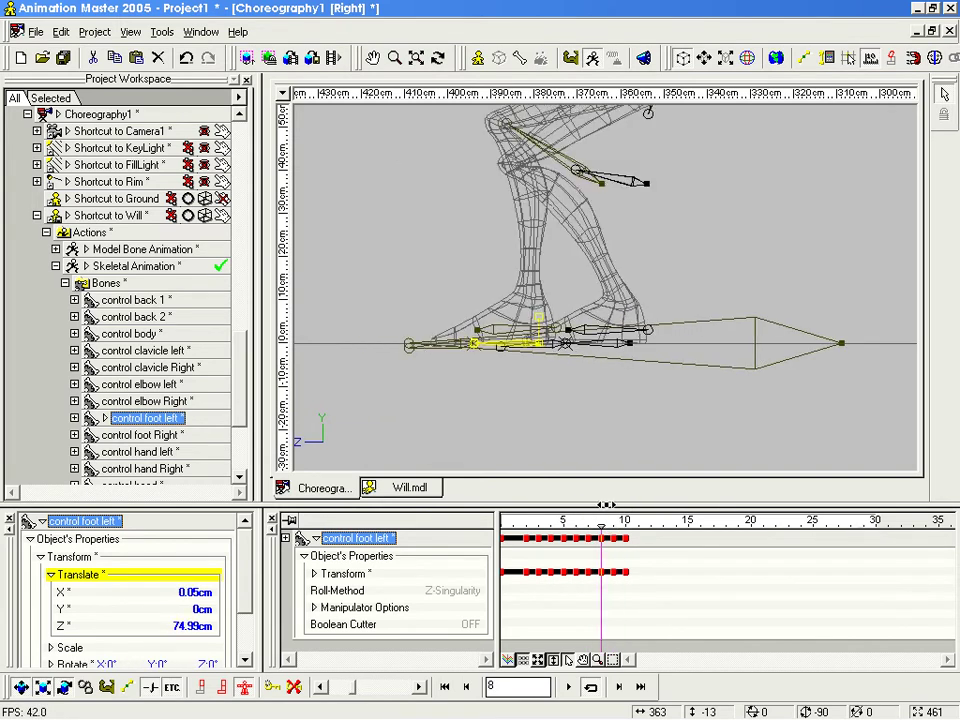
{"action": "left_click_drag", "start_coordinate": [478, 350], "coordinate": [488, 315]}
{"action": "left_click_drag", "start_coordinate": [437, 287], "coordinate": [464, 268]}
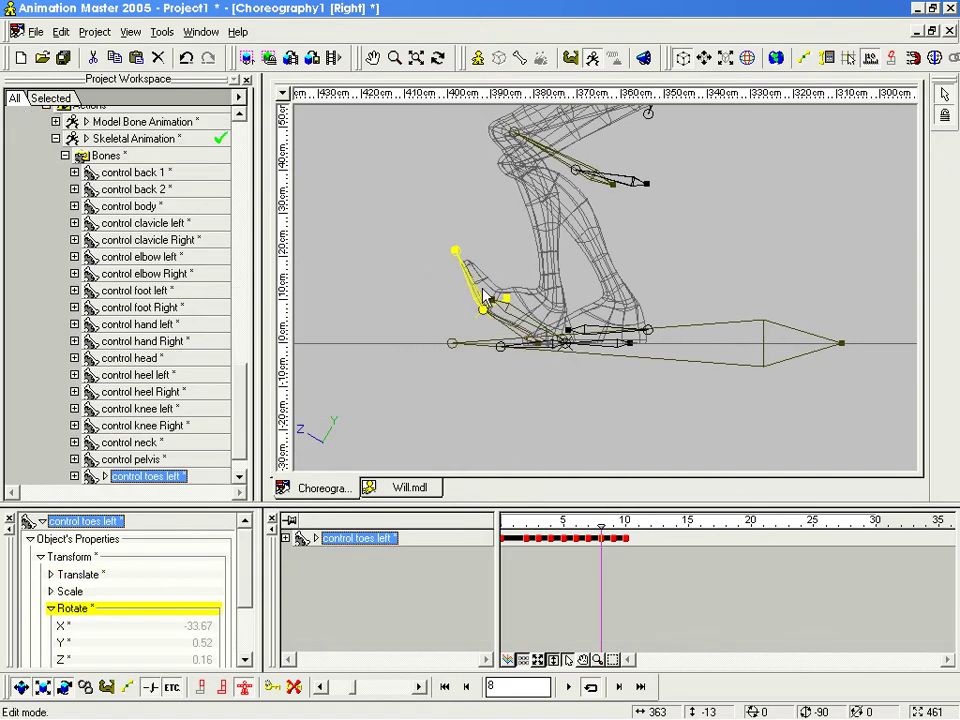
{"action": "left_click_drag", "start_coordinate": [628, 350], "coordinate": [551, 253]}
Step: Move control body at frame 8 to about X 10.84, Y -11.75, Z -20.5 cm
{"action": "scroll", "coordinate": [653, 217], "scroll_direction": "down", "scroll_amount": 3}
{"action": "middle_click_drag", "start_coordinate": [653, 217], "coordinate": [594, 331]}
{"action": "left_click", "coordinate": [624, 198]}
{"action": "left_click_drag", "start_coordinate": [608, 190], "coordinate": [650, 134]}
{"action": "key", "text": "t"}
{"action": "left_click_drag", "start_coordinate": [611, 189], "coordinate": [517, 186]}
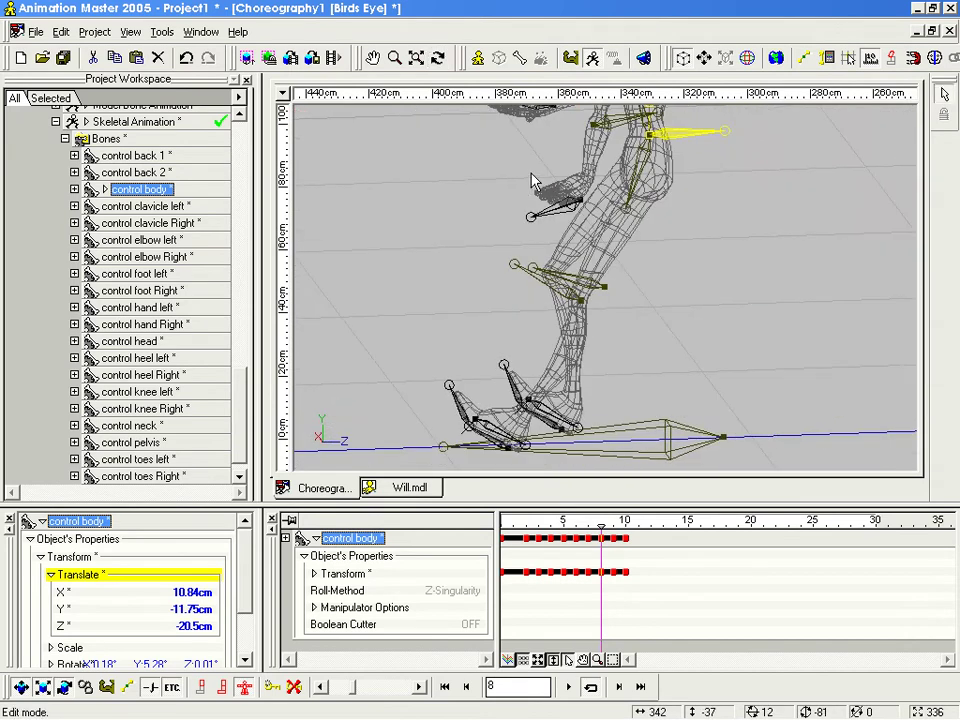
{"action": "key", "text": "6"}
{"action": "left_click_drag", "start_coordinate": [583, 218], "coordinate": [582, 257]}
{"action": "key", "text": "6"}
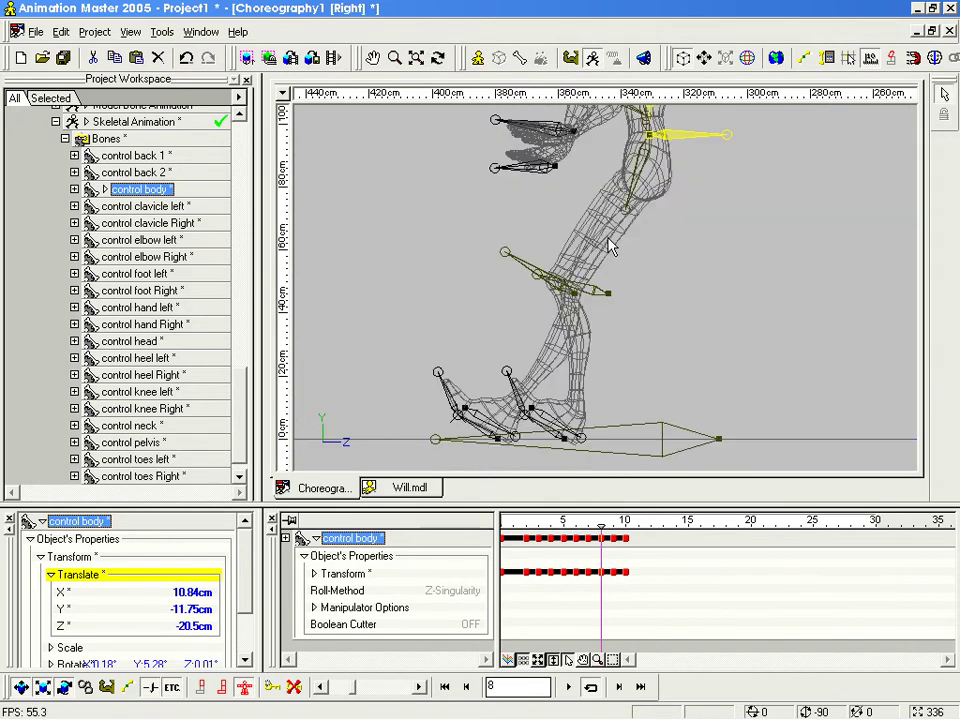
Step: Lower control body slightly at frame 8 to about Y -12.94 cm
{"action": "left_click", "coordinate": [481, 425]}
{"action": "left_click_drag", "start_coordinate": [481, 425], "coordinate": [560, 308]}
{"action": "left_click", "coordinate": [544, 426]}
{"action": "left_click_drag", "start_coordinate": [660, 140], "coordinate": [645, 311]}
{"action": "key", "text": "t"}
{"action": "key", "text": "KP_6"}
{"action": "key", "text": "m"}
{"action": "right_click_drag", "start_coordinate": [645, 311], "coordinate": [621, 328]}
{"action": "left_click_drag", "start_coordinate": [600, 524], "coordinate": [597, 525]}
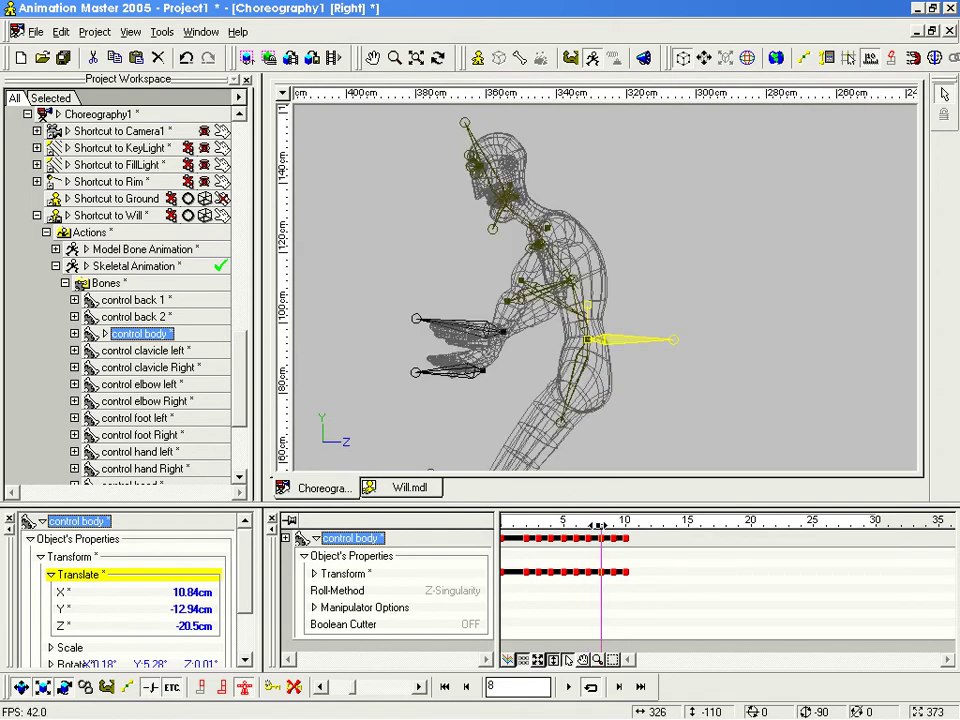
Step: Copy the upper-body pose of control back 1 and its child bones from frame 7
{"action": "key", "text": "m"}
{"action": "left_click_drag", "start_coordinate": [594, 375], "coordinate": [594, 407]}
{"action": "right_click_drag", "start_coordinate": [594, 407], "coordinate": [610, 415]}
{"action": "key", "text": "m"}
{"action": "left_click_drag", "start_coordinate": [609, 394], "coordinate": [600, 311]}
{"action": "right_click_drag", "start_coordinate": [600, 311], "coordinate": [600, 328]}
{"action": "scroll", "coordinate": [553, 285], "scroll_direction": "up", "scroll_amount": 5}
{"action": "left_click", "coordinate": [548, 305]}
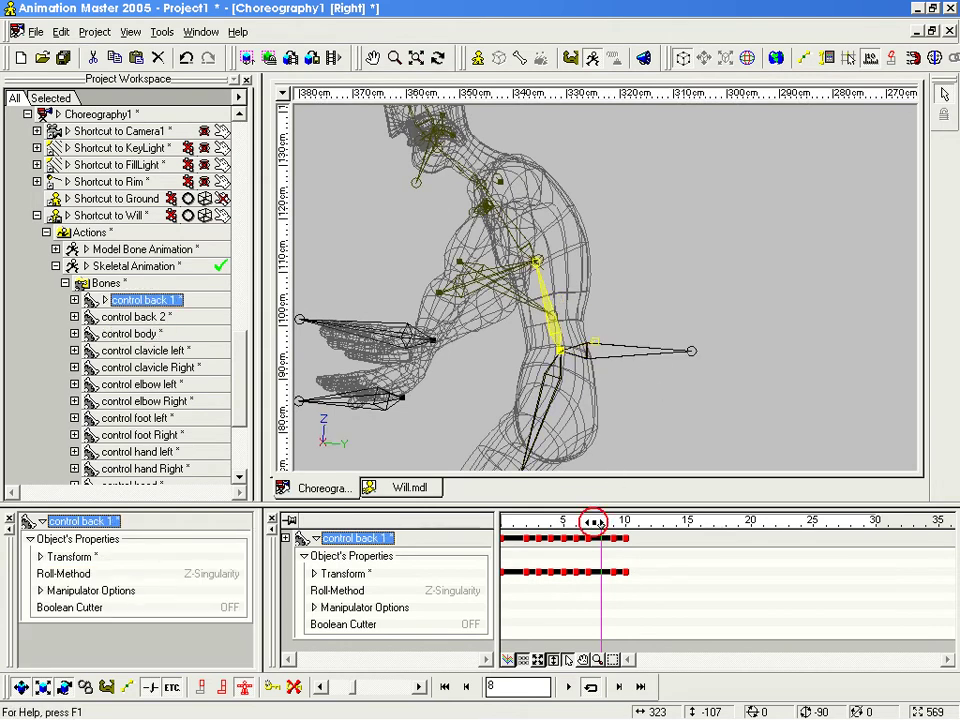
{"action": "left_click_drag", "start_coordinate": [600, 522], "coordinate": [592, 523]}
{"action": "scroll", "coordinate": [570, 332], "scroll_direction": "down", "scroll_amount": 6}
{"action": "scroll", "coordinate": [623, 283], "scroll_direction": "down", "scroll_amount": 4}
{"action": "left_click_drag", "start_coordinate": [675, 185], "coordinate": [593, 366]}
{"action": "scroll", "coordinate": [593, 366], "scroll_direction": "up", "scroll_amount": 3}
{"action": "scroll", "coordinate": [638, 248], "scroll_direction": "up", "scroll_amount": 3}
{"action": "scroll", "coordinate": [690, 285], "scroll_direction": "up", "scroll_amount": 2}
{"action": "scroll", "coordinate": [688, 259], "scroll_direction": "down", "scroll_amount": 4}
{"action": "scroll", "coordinate": [690, 268], "scroll_direction": "down", "scroll_amount": 4}
{"action": "mouse_move", "coordinate": [688, 316]}
{"action": "middle_mouse_down"}
{"action": "mouse_move", "coordinate": [686, 250]}
{"action": "mouse_move", "coordinate": [687, 313]}
{"action": "middle_mouse_up"}
{"action": "scroll", "coordinate": [688, 255], "scroll_direction": "up", "scroll_amount": 4}
{"action": "scroll", "coordinate": [687, 312], "scroll_direction": "up", "scroll_amount": 3}
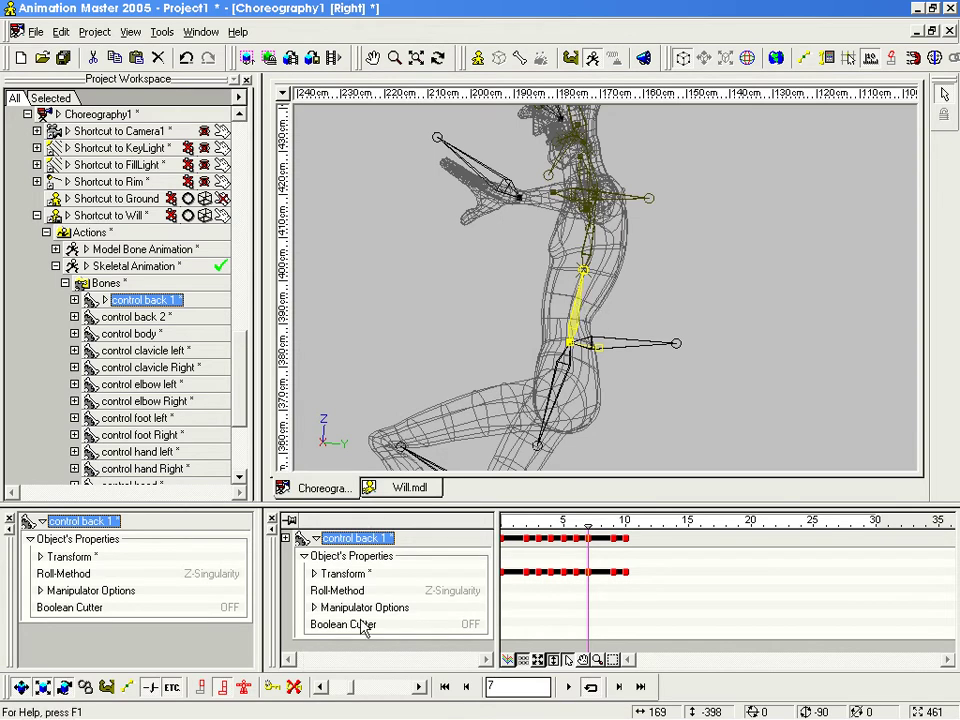
Step: Paste the frame 7 upper-body pose onto control back 1 and its child bones at frame 8
{"action": "left_click_drag", "start_coordinate": [593, 526], "coordinate": [601, 526]}
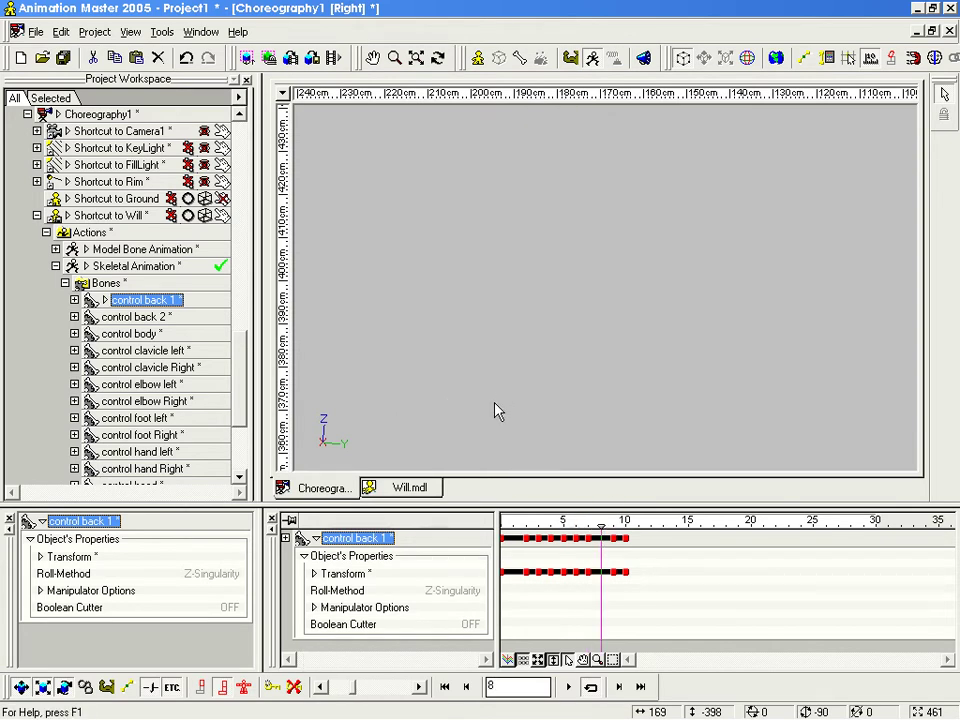
{"action": "key", "text": "shift+z"}
{"action": "scroll", "coordinate": [580, 320], "scroll_direction": "up", "scroll_amount": 2}
{"action": "scroll", "coordinate": [570, 310], "scroll_direction": "up", "scroll_amount": 1}
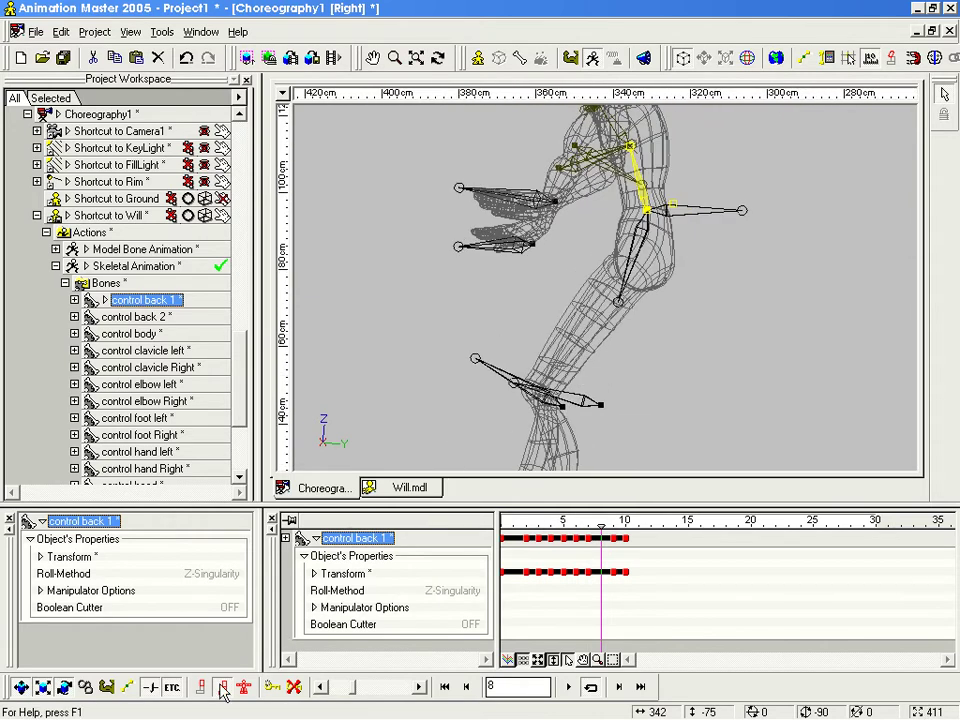
{"action": "key", "text": "ctrl+v"}
{"action": "middle_click_drag", "start_coordinate": [632, 230], "coordinate": [570, 339]}
{"action": "scroll", "coordinate": [571, 350], "scroll_direction": "up", "scroll_amount": 1}
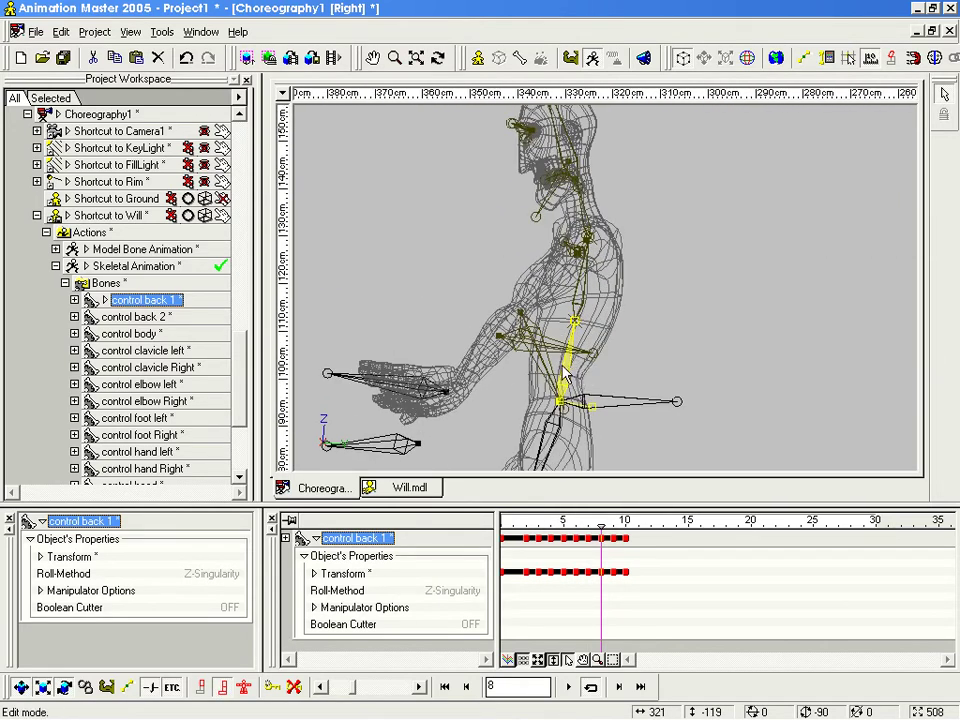
Step: Rotate control back 2 and control neck backward at frame 8 so the torso and head lean back
{"action": "left_click", "coordinate": [574, 255]}
{"action": "left_click_drag", "start_coordinate": [577, 251], "coordinate": [598, 250]}
{"action": "middle_click_drag", "start_coordinate": [598, 250], "coordinate": [575, 335]}
{"action": "left_click", "coordinate": [575, 331]}
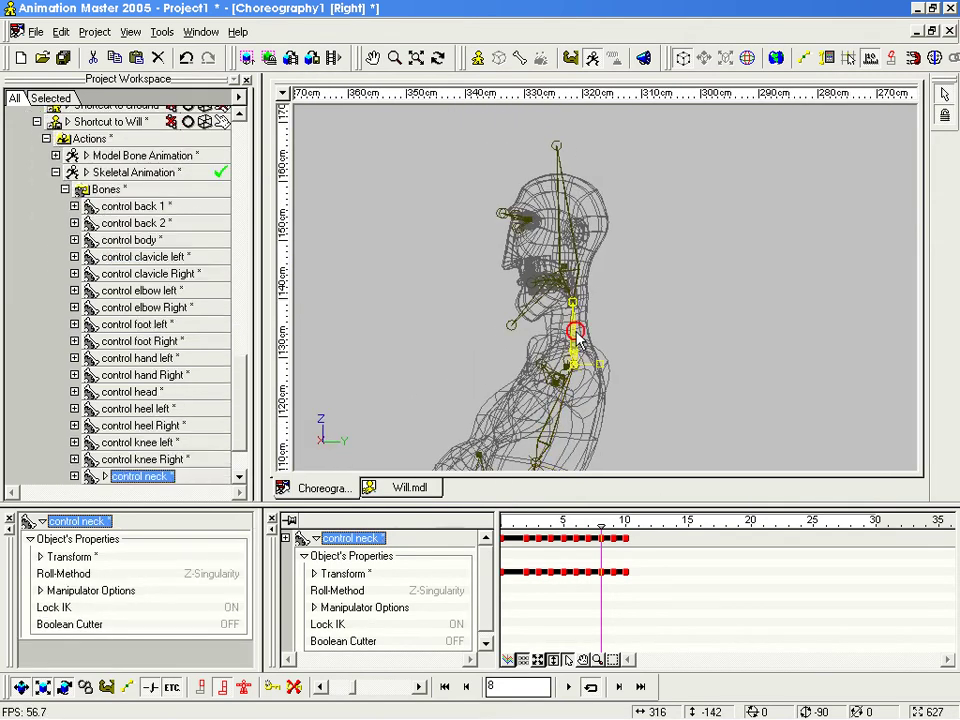
{"action": "left_click_drag", "start_coordinate": [565, 318], "coordinate": [602, 311]}
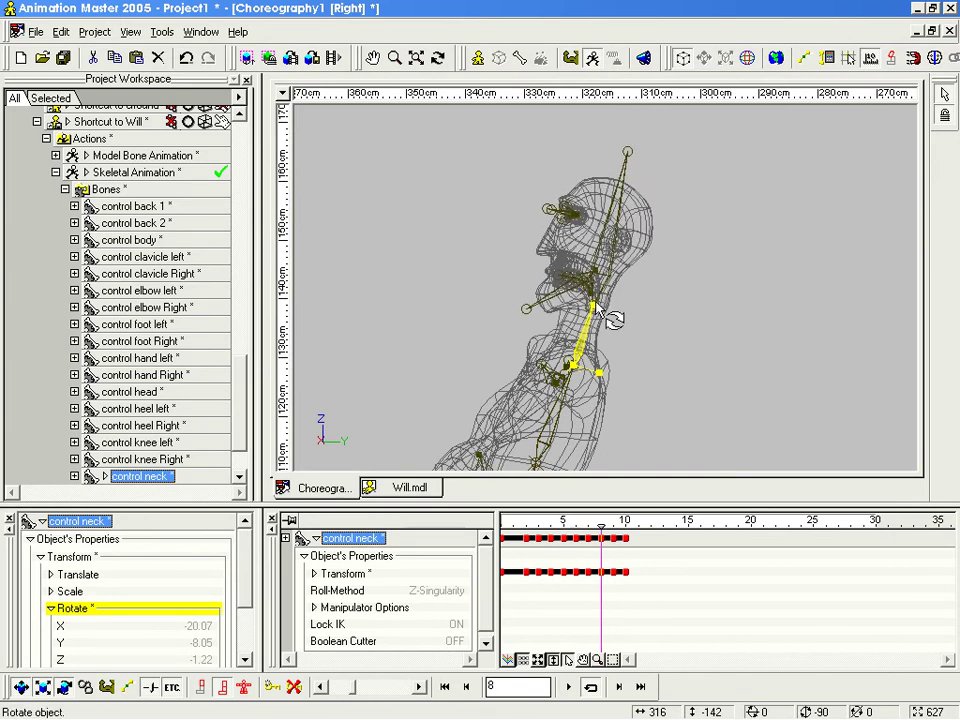
Step: Raise control hand left above head height at frame 8, positioning it from the side and bird's-eye views
{"action": "scroll", "coordinate": [600, 366], "scroll_direction": "down", "scroll_amount": 7}
{"action": "middle_click_drag", "start_coordinate": [597, 372], "coordinate": [611, 244]}
{"action": "scroll", "coordinate": [612, 258], "scroll_direction": "down", "scroll_amount": 3}
{"action": "scroll", "coordinate": [611, 270], "scroll_direction": "down", "scroll_amount": 4}
{"action": "middle_click_drag", "start_coordinate": [608, 301], "coordinate": [603, 347]}
{"action": "scroll", "coordinate": [615, 284], "scroll_direction": "up", "scroll_amount": 3}
{"action": "scroll", "coordinate": [603, 345], "scroll_direction": "up", "scroll_amount": 4}
{"action": "key", "text": "t"}
{"action": "left_click_drag", "start_coordinate": [604, 345], "coordinate": [703, 351]}
{"action": "middle_click_drag", "start_coordinate": [682, 338], "coordinate": [665, 396]}
{"action": "scroll", "coordinate": [661, 380], "scroll_direction": "up", "scroll_amount": 4}
{"action": "left_click_drag", "start_coordinate": [636, 226], "coordinate": [656, 161]}
{"action": "left_click", "coordinate": [665, 125]}
{"action": "middle_click_drag", "start_coordinate": [673, 161], "coordinate": [676, 259]}
{"action": "left_click_drag", "start_coordinate": [672, 205], "coordinate": [528, 237]}
{"action": "key", "text": "t"}
{"action": "scroll", "coordinate": [632, 280], "scroll_direction": "down", "scroll_amount": 3}
{"action": "left_click_drag", "start_coordinate": [638, 290], "coordinate": [730, 365]}
{"action": "left_click", "coordinate": [670, 375]}
{"action": "left_click_drag", "start_coordinate": [670, 375], "coordinate": [607, 292]}
{"action": "key", "text": "KP_6"}
{"action": "key", "text": "m"}
{"action": "left_click_drag", "start_coordinate": [483, 232], "coordinate": [583, 200]}
Step: Roll control elbow left at frame 8 to about 140 degrees on the Y axis
{"action": "left_click", "coordinate": [580, 288]}
{"action": "mouse_move", "coordinate": [580, 288]}
{"action": "left_mouse_down"}
{"action": "mouse_move", "coordinate": [512, 250]}
{"action": "mouse_move", "coordinate": [574, 282]}
{"action": "mouse_move", "coordinate": [649, 277]}
{"action": "mouse_move", "coordinate": [641, 288]}
{"action": "mouse_move", "coordinate": [591, 276]}
{"action": "left_mouse_up"}
{"action": "key", "text": "t"}
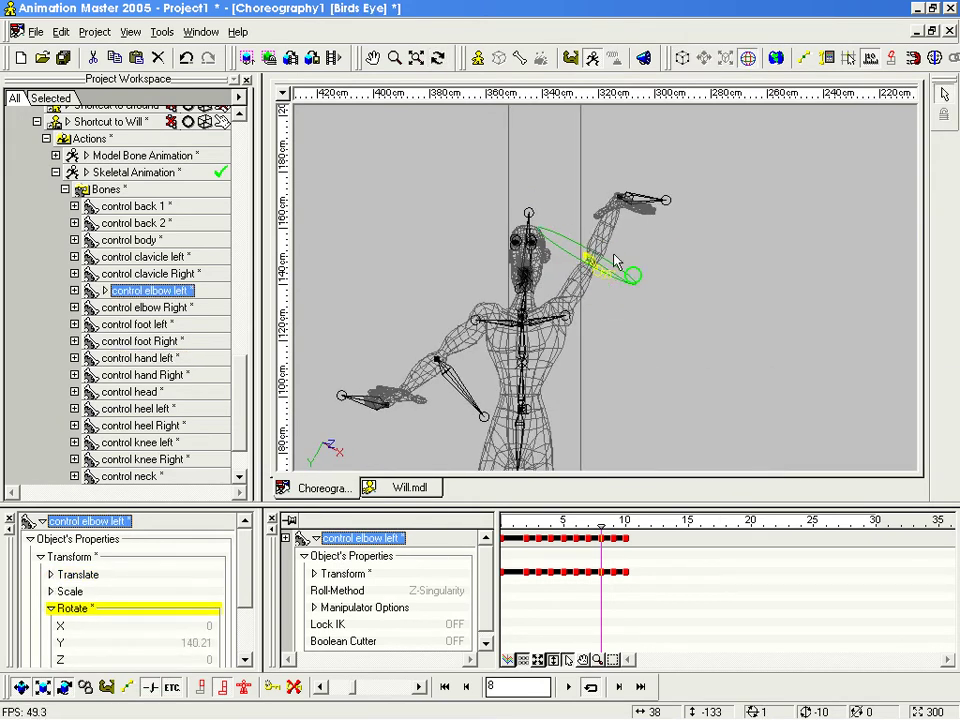
Step: Rotate control hand left at frame 8 so the raised hand bends back over the head
{"action": "left_click_drag", "start_coordinate": [640, 200], "coordinate": [563, 97]}
{"action": "key", "text": "t"}
{"action": "left_click_drag", "start_coordinate": [567, 150], "coordinate": [637, 131]}
{"action": "key", "text": "t"}
{"action": "left_click_drag", "start_coordinate": [645, 201], "coordinate": [472, 200]}
{"action": "left_click_drag", "start_coordinate": [545, 206], "coordinate": [460, 211]}
{"action": "left_click_drag", "start_coordinate": [598, 201], "coordinate": [583, 188]}
{"action": "middle_click_drag", "start_coordinate": [585, 190], "coordinate": [681, 284]}
{"action": "left_click", "coordinate": [680, 255]}
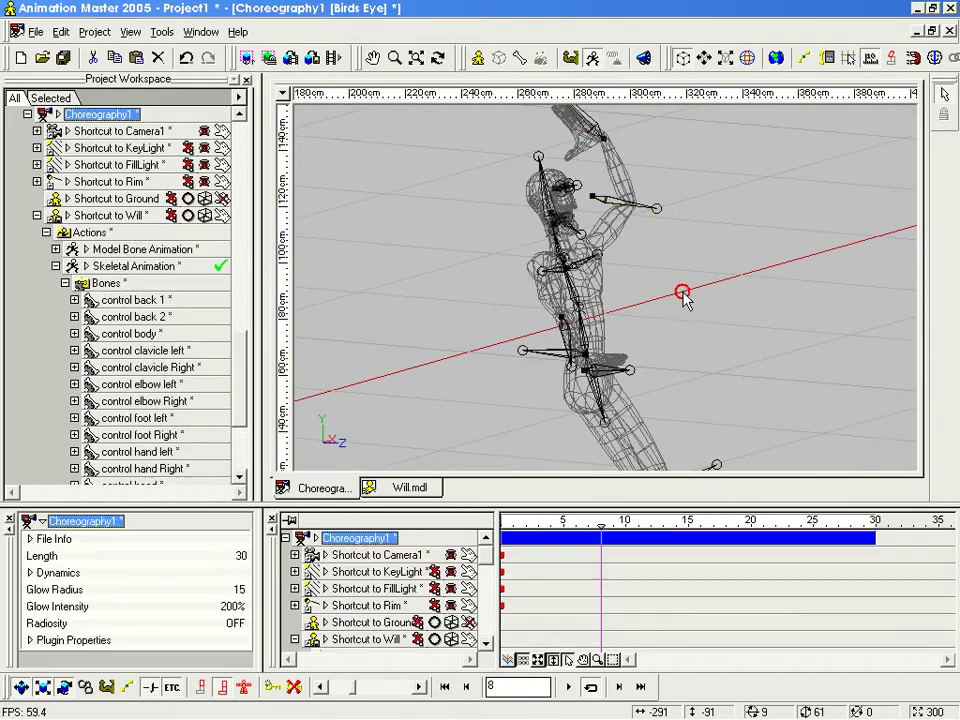
Step: Try to paste control hand left's pose onto control hand Right at frame 8
{"action": "middle_click_drag", "start_coordinate": [671, 227], "coordinate": [530, 445]}
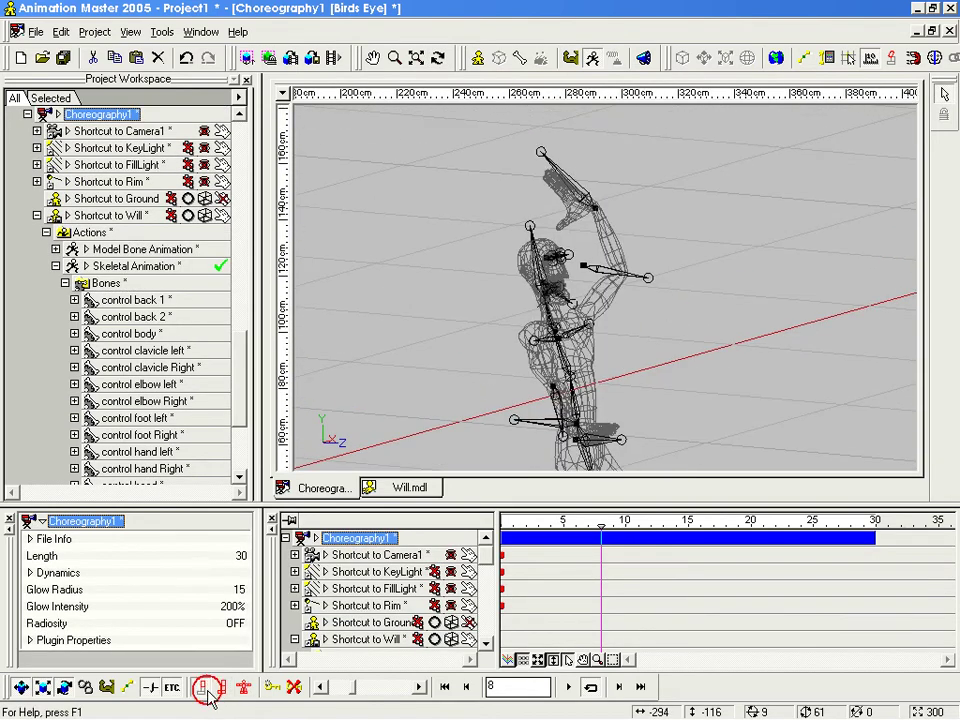
{"action": "left_click", "coordinate": [580, 203]}
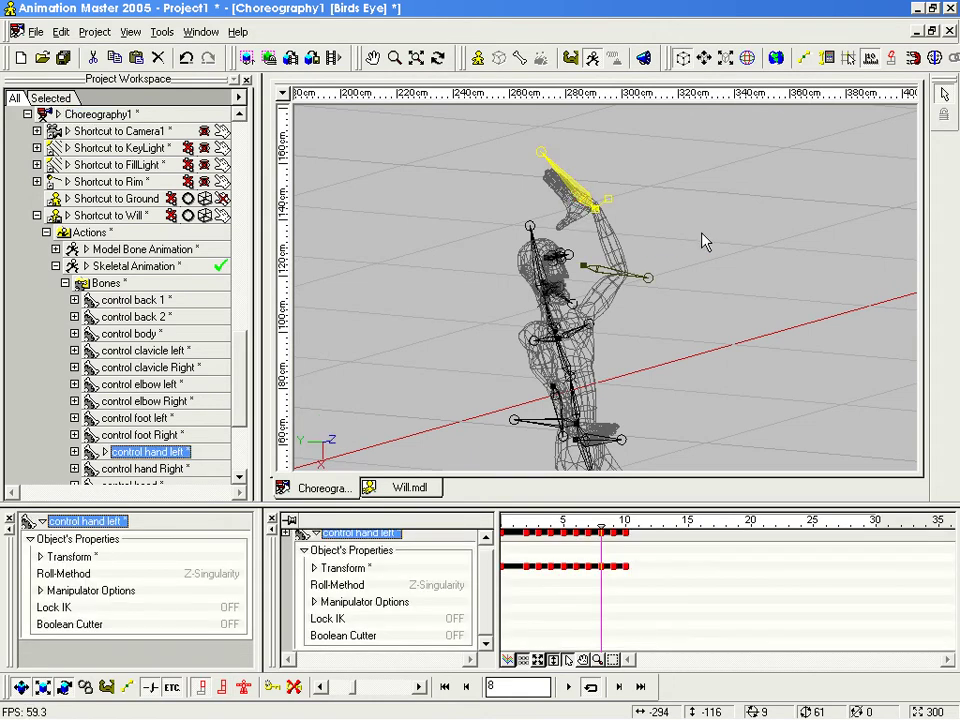
{"action": "left_click", "coordinate": [620, 439]}
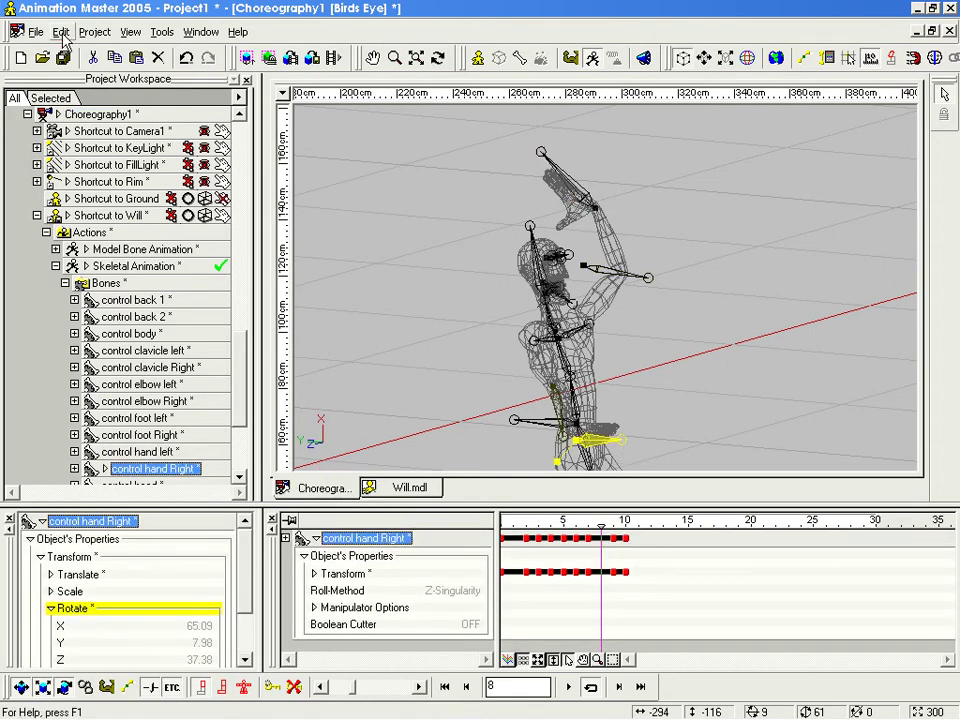
{"action": "left_click", "coordinate": [62, 33]}
{"action": "left_click", "coordinate": [66, 155]}
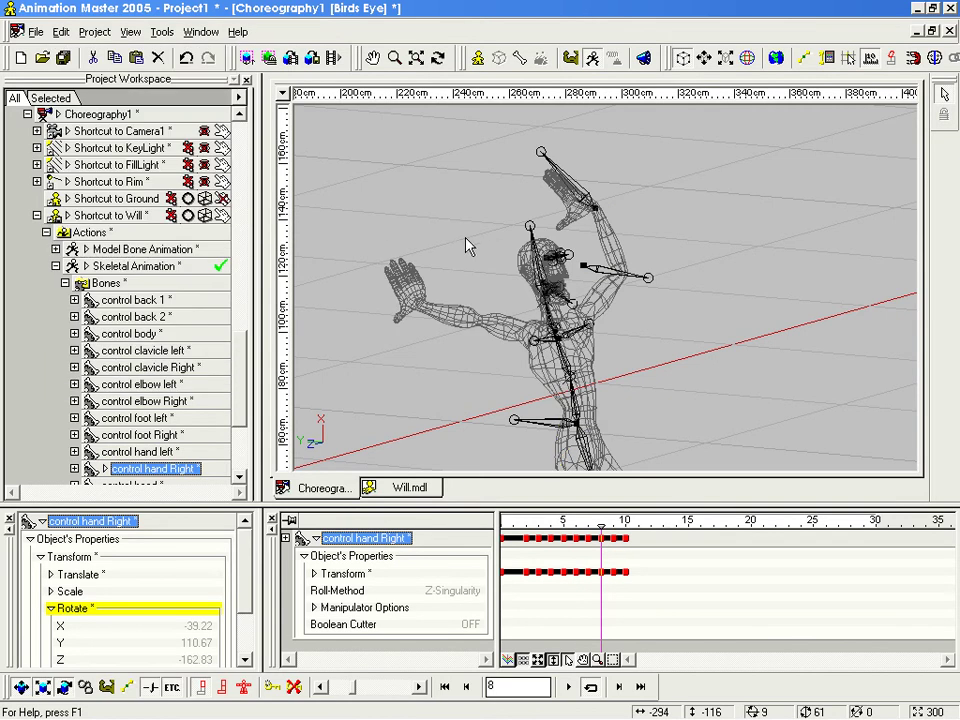
{"action": "key", "text": "ctrl+z"}
Step: Raise control hand Right beside the head at frame 8, at about X 25.09, Y -14.4, Z -27.17 cm, and roll it
{"action": "key", "text": "t"}
{"action": "left_click_drag", "start_coordinate": [606, 358], "coordinate": [522, 350]}
{"action": "left_click_drag", "start_coordinate": [576, 441], "coordinate": [764, 304]}
{"action": "key", "text": "t"}
{"action": "left_click_drag", "start_coordinate": [669, 263], "coordinate": [574, 82]}
{"action": "key", "text": "t"}
{"action": "key", "text": "t"}
{"action": "left_click_drag", "start_coordinate": [597, 172], "coordinate": [666, 179]}
{"action": "left_click_drag", "start_coordinate": [587, 248], "coordinate": [643, 241]}
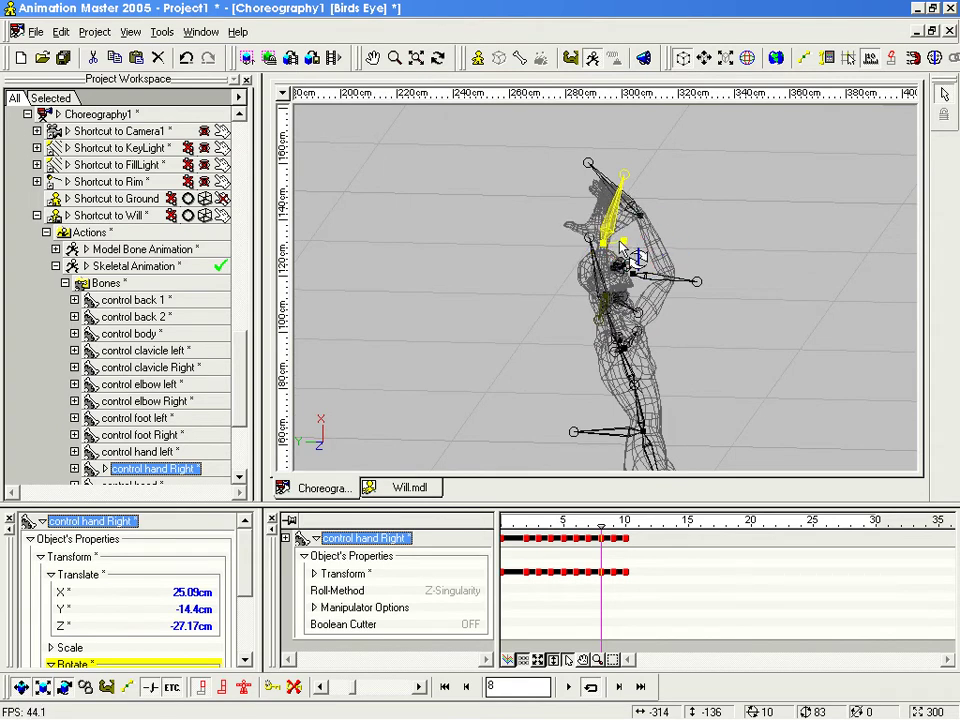
Step: Rotate control hand Right at frame 8 to about X -40.9, Y 102.8, Z 162.6 degrees
{"action": "left_click_drag", "start_coordinate": [625, 180], "coordinate": [600, 316]}
{"action": "key", "text": "t"}
{"action": "key", "text": "t"}
{"action": "left_click", "coordinate": [591, 172]}
{"action": "key", "text": "t"}
{"action": "left_click_drag", "start_coordinate": [591, 172], "coordinate": [548, 200]}
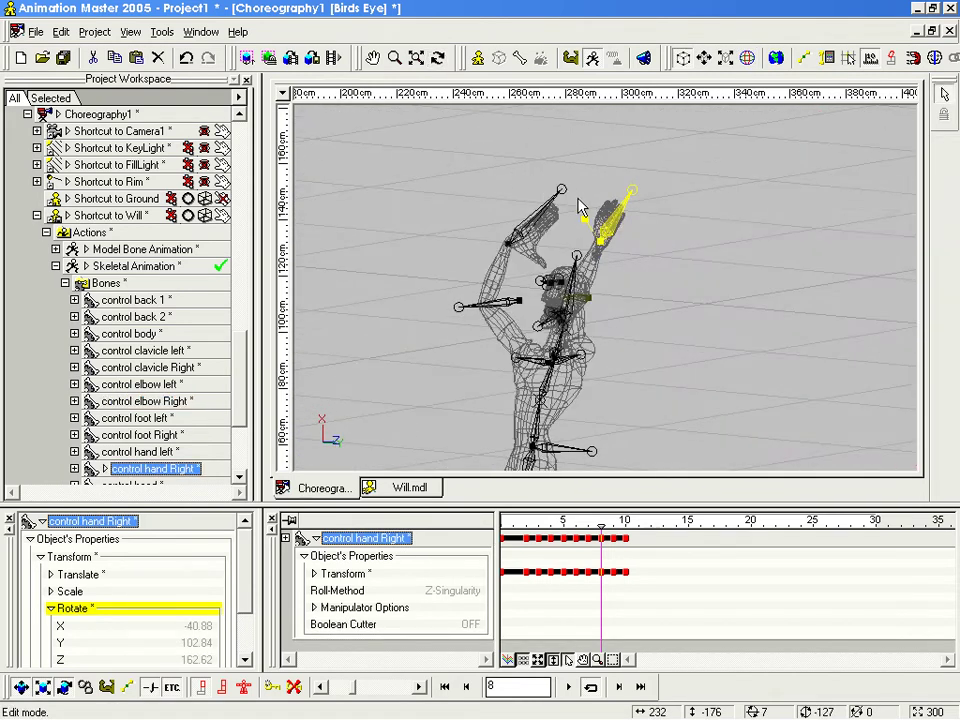
Step: Move control hand Right in the side view at frame 8 to about X 20.56, Y -15.58, Z -27.18 cm
{"action": "key", "text": "KP_6"}
{"action": "key", "text": "m"}
{"action": "left_click_drag", "start_coordinate": [636, 229], "coordinate": [607, 232]}
{"action": "key", "text": "z"}
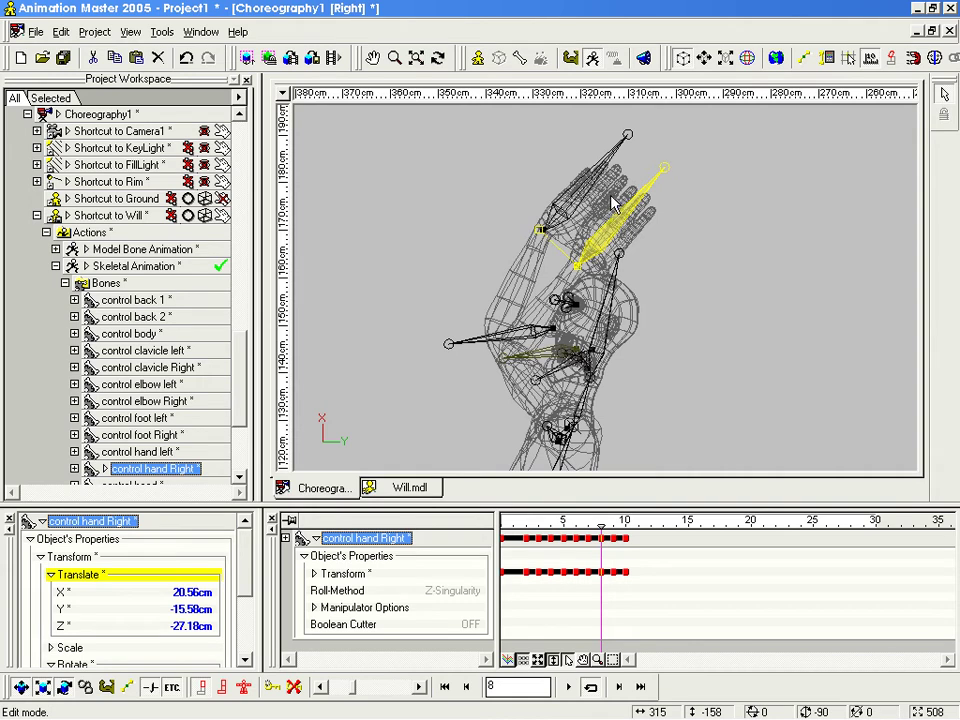
Step: Check the motion from frame 8 to frame 10 and select the keyframes of all Bones up to frame 10
{"action": "middle_click_drag", "start_coordinate": [624, 295], "coordinate": [641, 257]}
{"action": "scroll", "coordinate": [643, 259], "scroll_direction": "down", "scroll_amount": 3}
{"action": "scroll", "coordinate": [645, 313], "scroll_direction": "down", "scroll_amount": 5}
{"action": "middle_click_drag", "start_coordinate": [645, 313], "coordinate": [646, 233]}
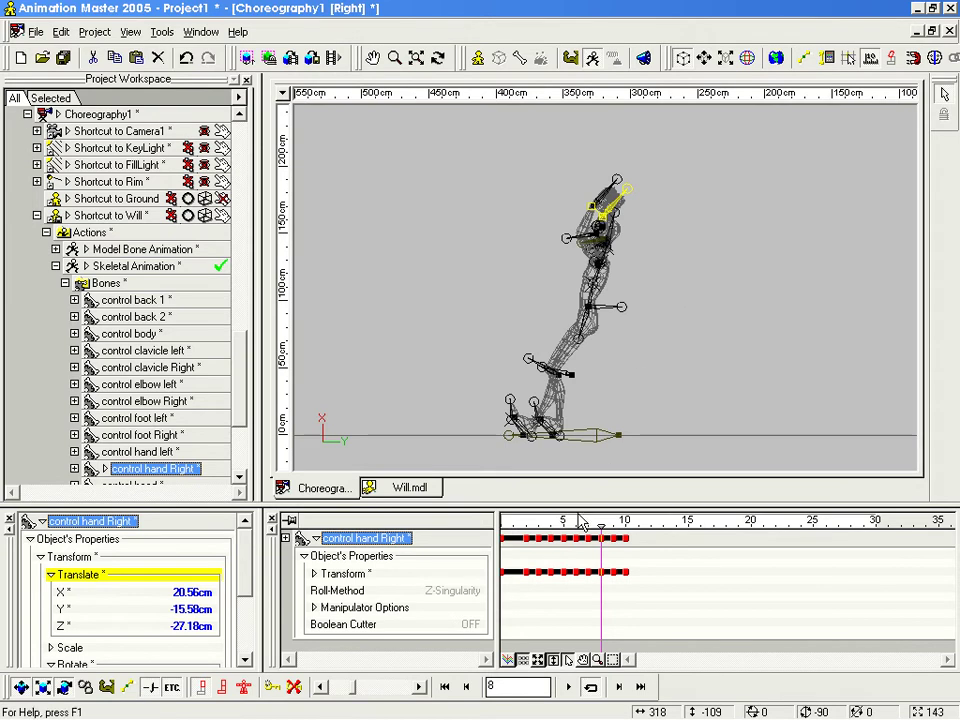
{"action": "mouse_move", "coordinate": [602, 523]}
{"action": "left_mouse_down"}
{"action": "mouse_move", "coordinate": [615, 523]}
{"action": "mouse_move", "coordinate": [512, 524]}
{"action": "mouse_move", "coordinate": [625, 523]}
{"action": "left_mouse_up"}
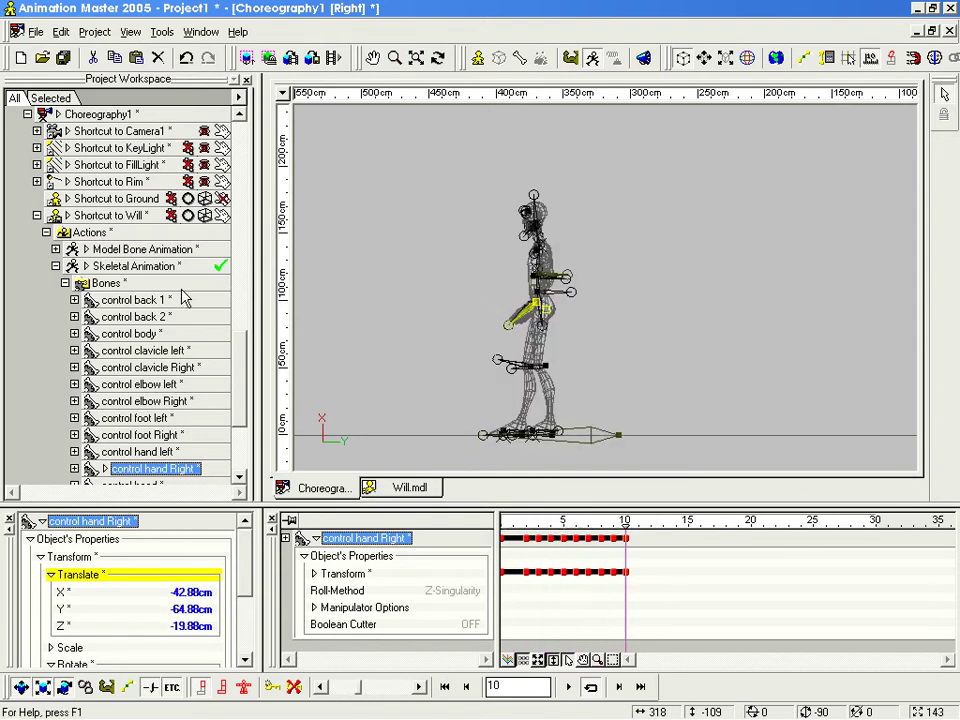
{"action": "left_click", "coordinate": [110, 284]}
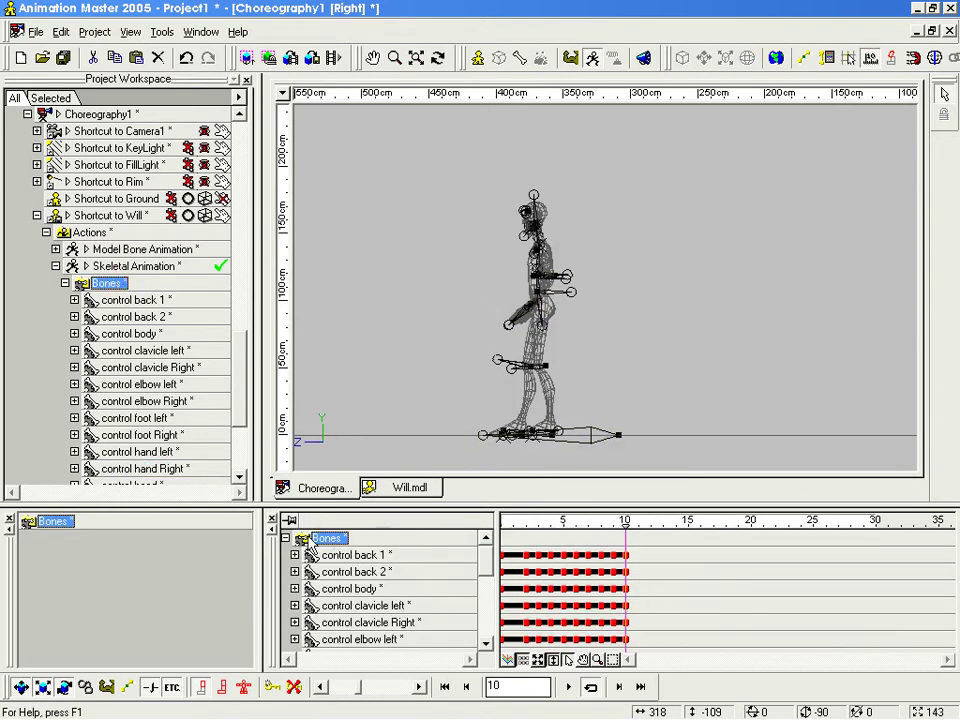
{"action": "left_click", "coordinate": [285, 538]}
{"action": "left_click_drag", "start_coordinate": [656, 574], "coordinate": [541, 545]}
Step: Return to frame 0 and examine the takeoff from the cube frame by frame up to frame 6 in the side view
{"action": "left_click_drag", "start_coordinate": [622, 523], "coordinate": [488, 518]}
{"action": "left_click", "coordinate": [561, 405]}
{"action": "scroll", "coordinate": [563, 392], "scroll_direction": "down", "scroll_amount": 3}
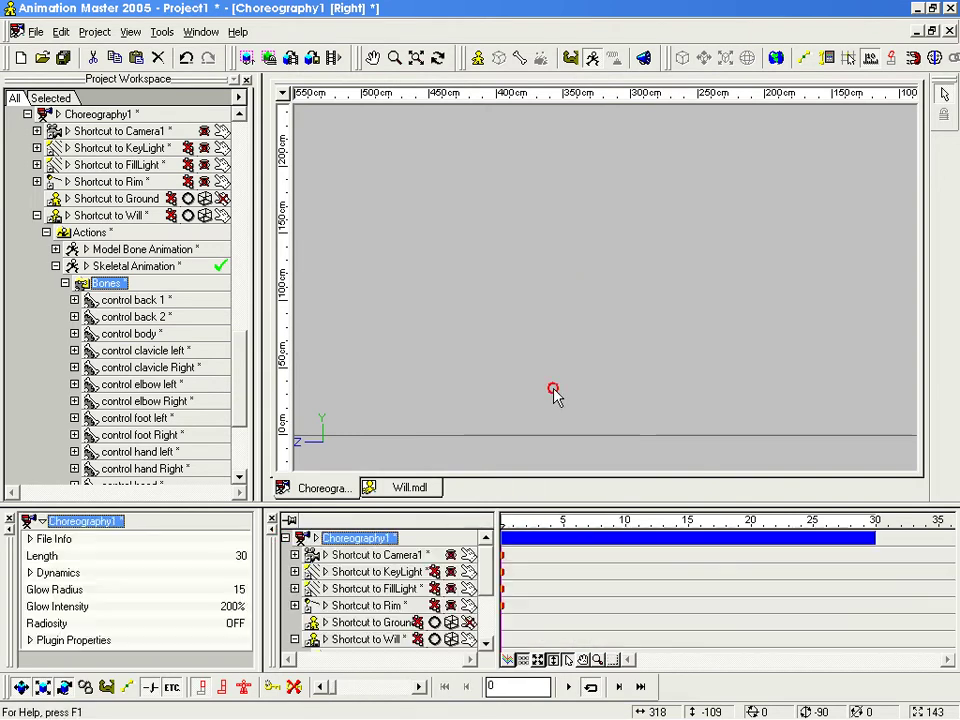
{"action": "middle_click_drag", "start_coordinate": [542, 368], "coordinate": [400, 440]}
{"action": "scroll", "coordinate": [480, 400], "scroll_direction": "down", "scroll_amount": 2}
{"action": "scroll", "coordinate": [547, 363], "scroll_direction": "up", "scroll_amount": 1}
{"action": "middle_click_drag", "start_coordinate": [500, 362], "coordinate": [602, 345]}
{"action": "scroll", "coordinate": [619, 381], "scroll_direction": "up", "scroll_amount": 3}
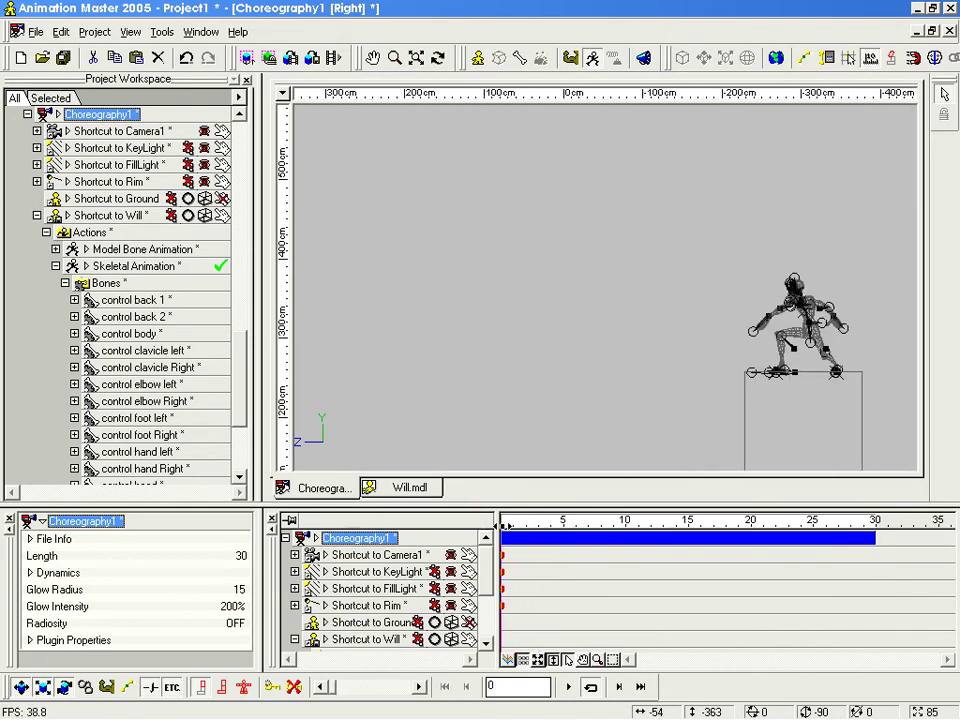
{"action": "left_click", "coordinate": [509, 525]}
{"action": "key", "text": "plus"}
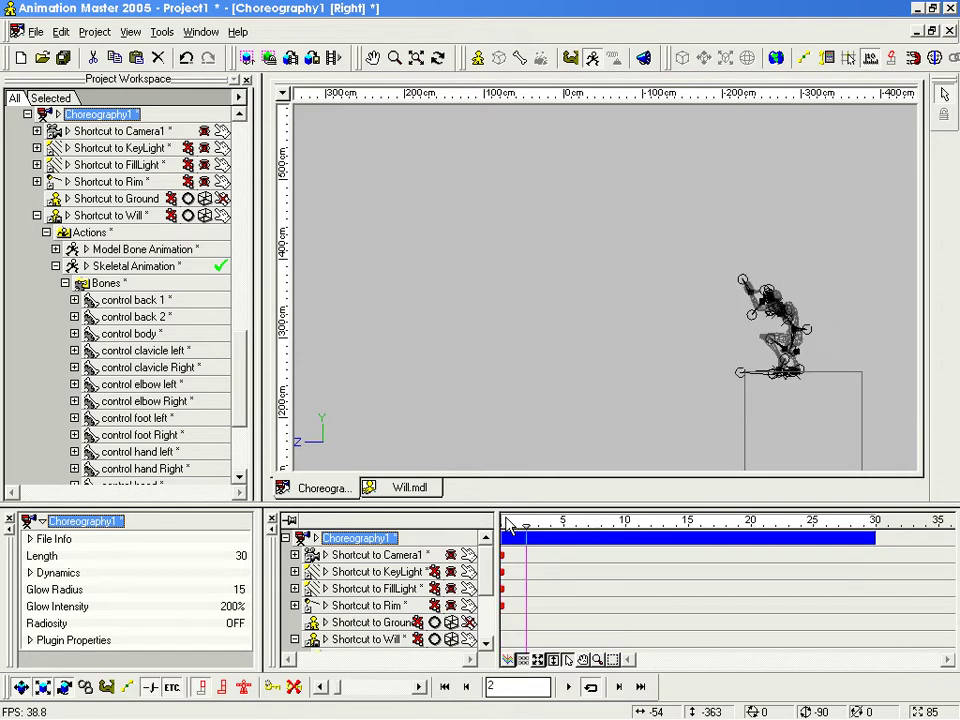
{"action": "key", "text": "Right"}
{"action": "key", "text": "Right"}
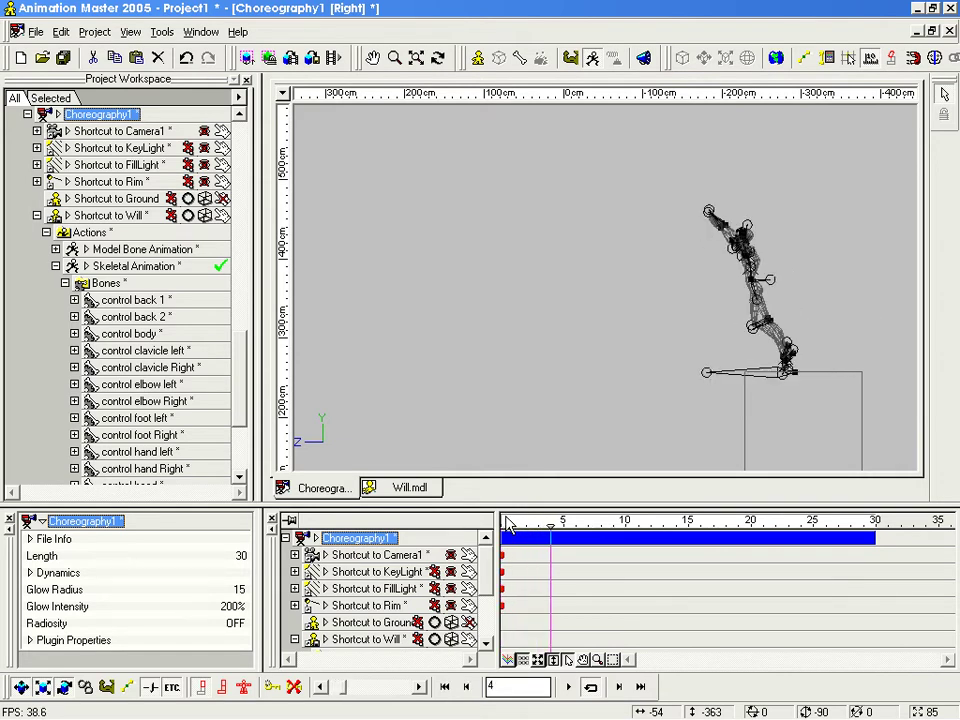
{"action": "key", "text": "Right"}
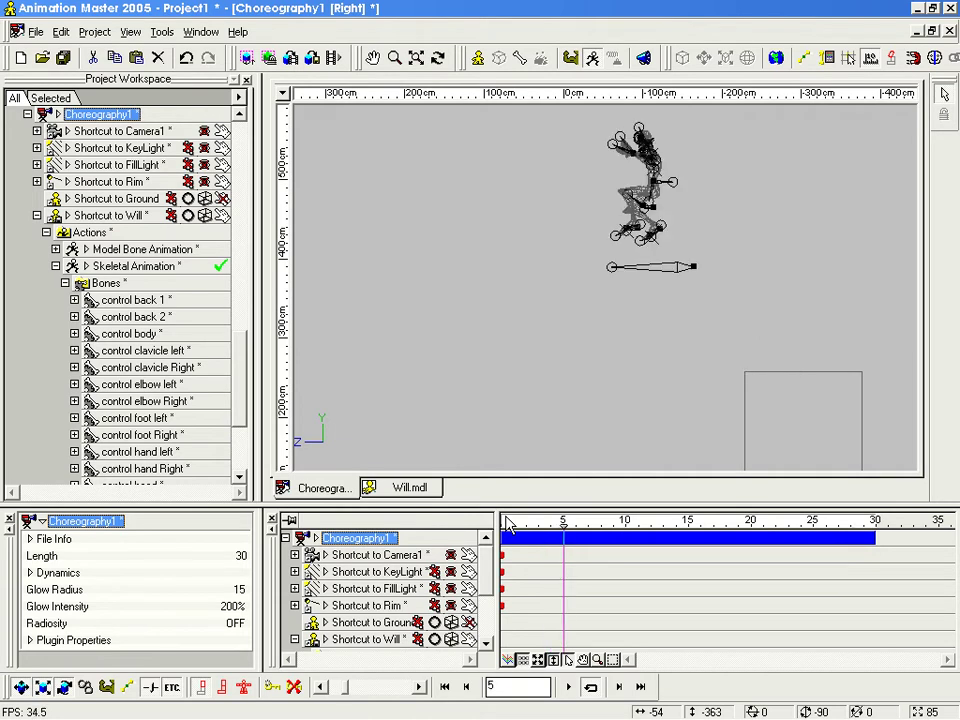
{"action": "key", "text": "Right"}
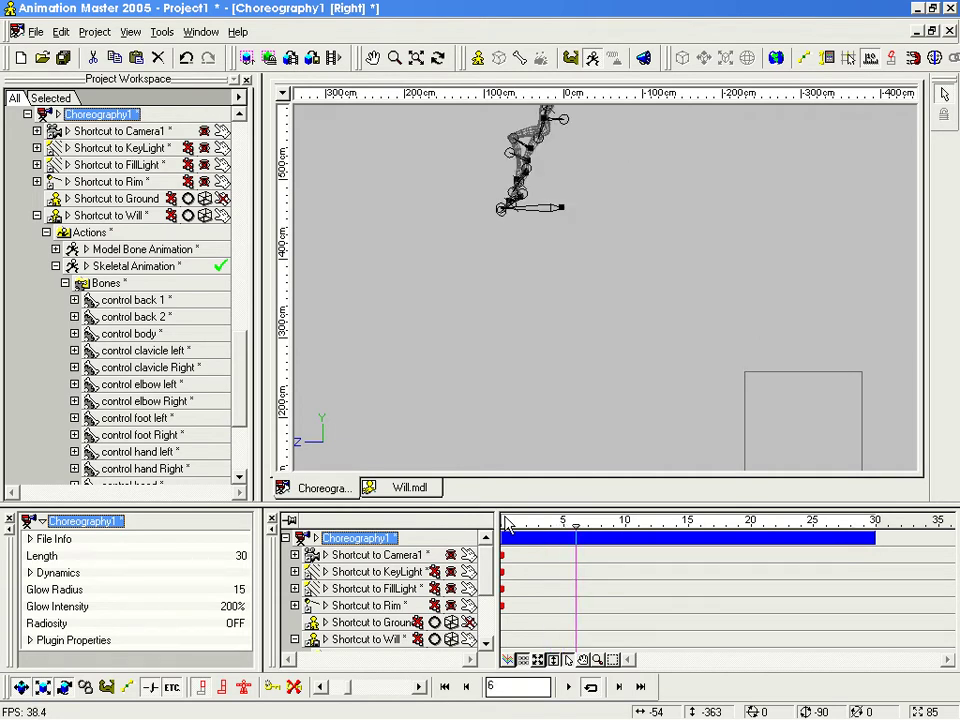
{"action": "key", "text": "Left"}
{"action": "key", "text": "Left"}
{"action": "key", "text": "Left"}
{"action": "key", "text": "Left"}
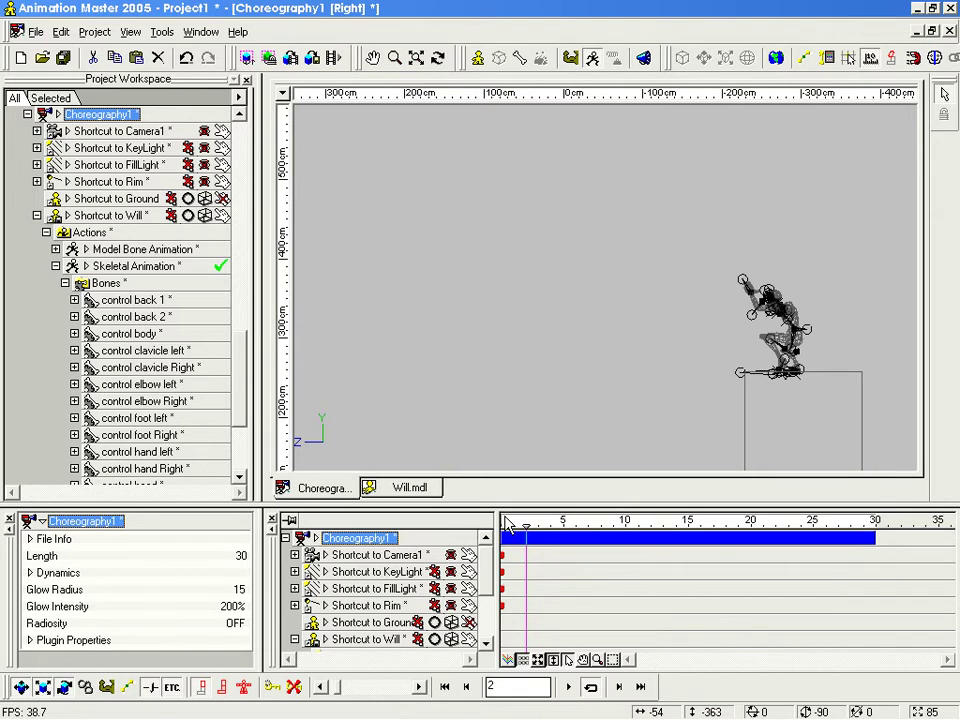
Step: Key Will's model bone position on the cube at frames 1, 2 and 3 and remove its keyframe at frame 4
{"action": "left_click_drag", "start_coordinate": [236, 370], "coordinate": [242, 347]}
{"action": "left_click", "coordinate": [115, 315]}
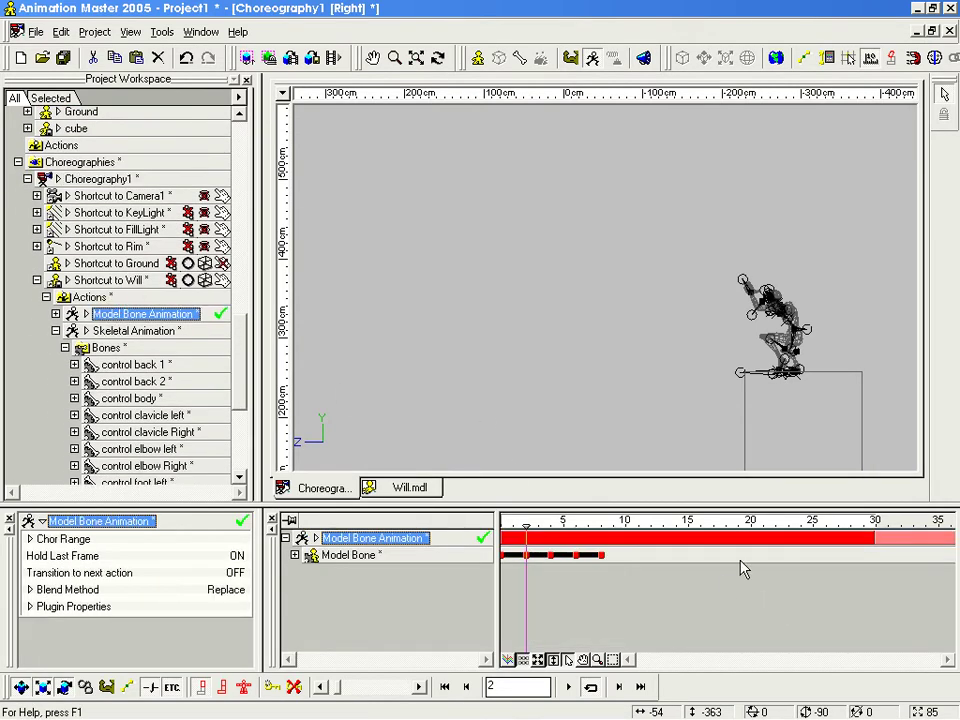
{"action": "left_click", "coordinate": [529, 554]}
{"action": "mouse_move", "coordinate": [523, 525]}
{"action": "left_mouse_down"}
{"action": "mouse_move", "coordinate": [514, 525]}
{"action": "mouse_move", "coordinate": [526, 525]}
{"action": "left_mouse_up"}
{"action": "left_click", "coordinate": [574, 624]}
{"action": "left_click", "coordinate": [527, 555]}
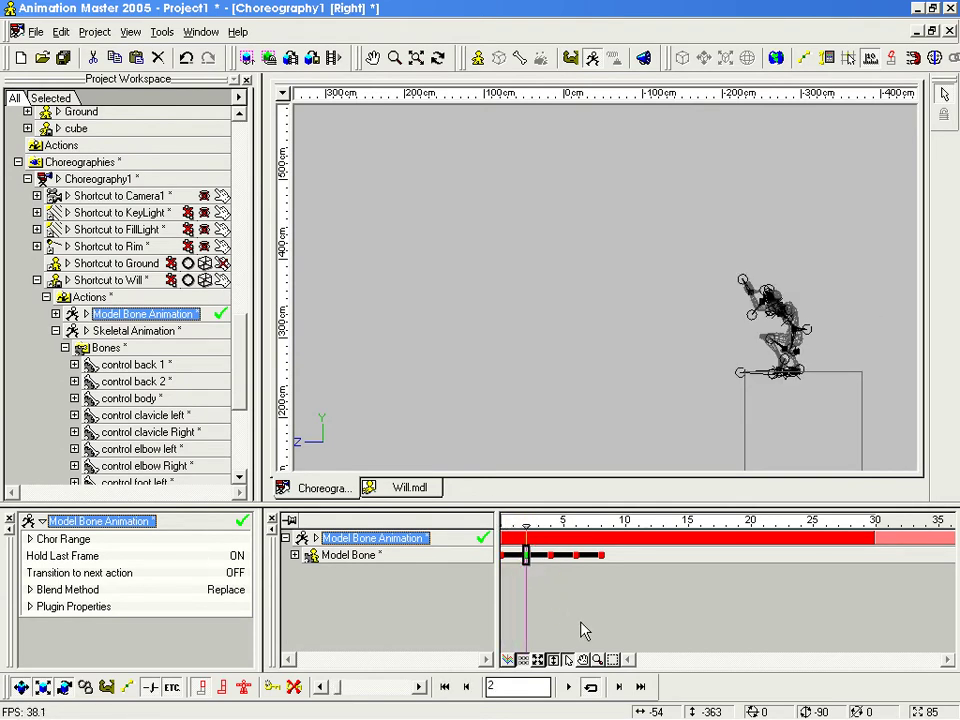
{"action": "left_click", "coordinate": [641, 58]}
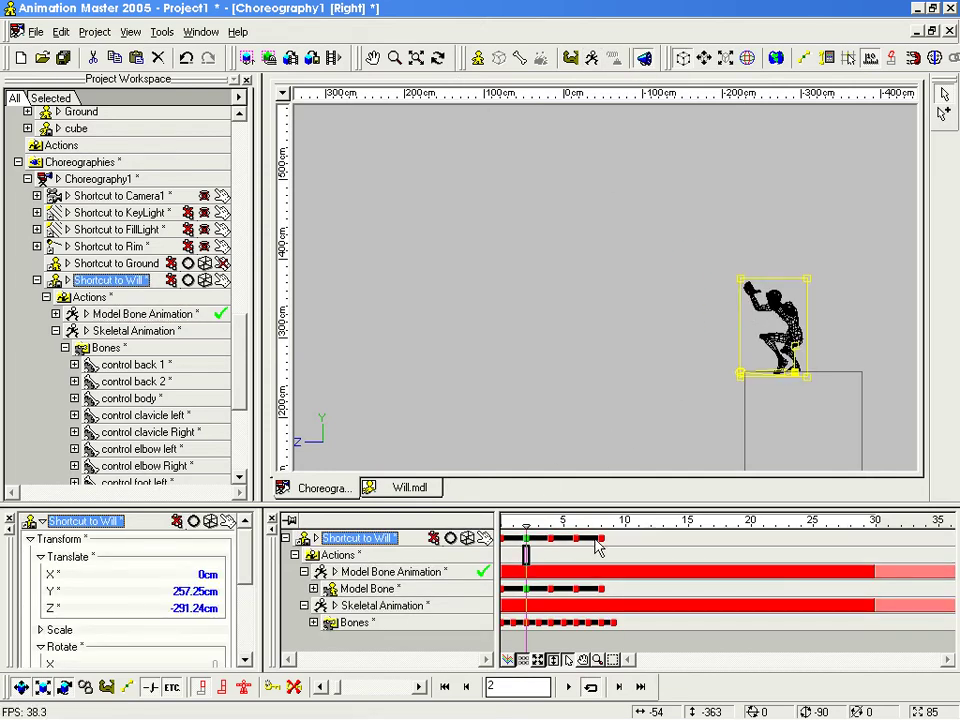
{"action": "left_click", "coordinate": [554, 545]}
{"action": "mouse_move", "coordinate": [527, 526]}
{"action": "left_mouse_down"}
{"action": "mouse_move", "coordinate": [516, 526]}
{"action": "mouse_move", "coordinate": [583, 522]}
{"action": "mouse_move", "coordinate": [551, 522]}
{"action": "left_mouse_up"}
{"action": "key", "text": "ctrl+v"}
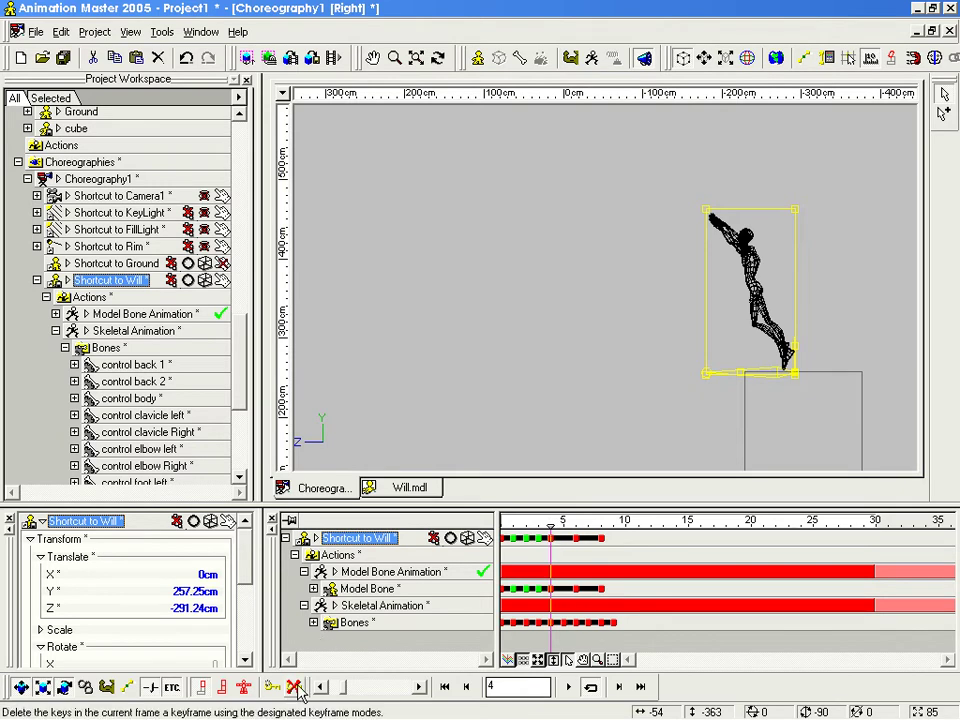
Step: Show Will's position channels as curves and set the interpolation method of all their keys to Default
{"action": "mouse_move", "coordinate": [549, 522]}
{"action": "left_mouse_down"}
{"action": "mouse_move", "coordinate": [531, 522]}
{"action": "mouse_move", "coordinate": [575, 524]}
{"action": "mouse_move", "coordinate": [550, 522]}
{"action": "mouse_move", "coordinate": [562, 522]}
{"action": "left_mouse_up"}
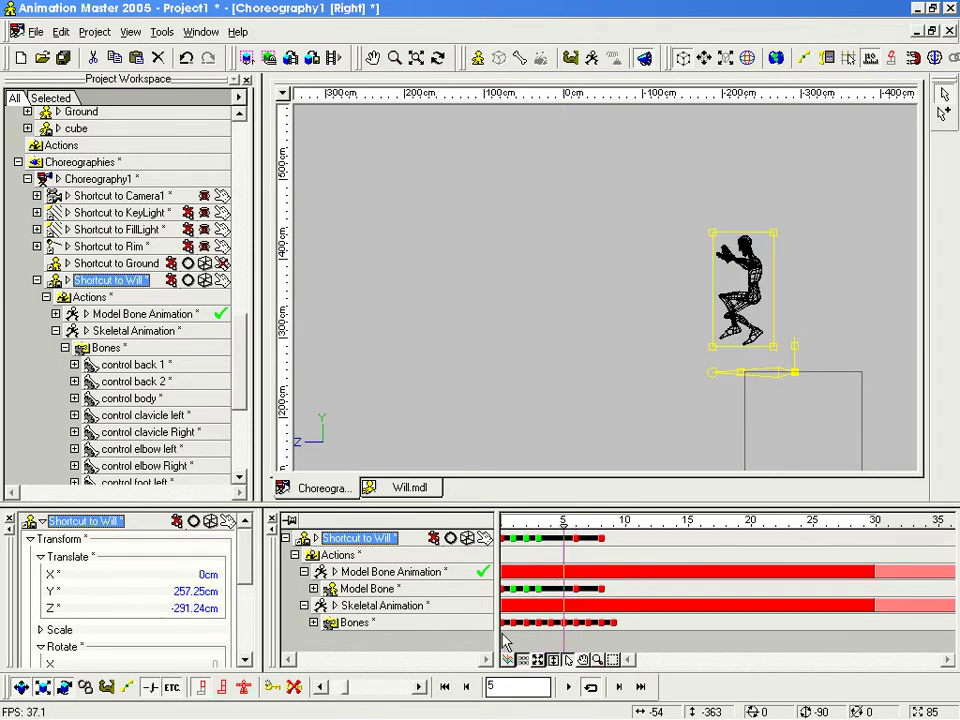
{"action": "left_click", "coordinate": [510, 660]}
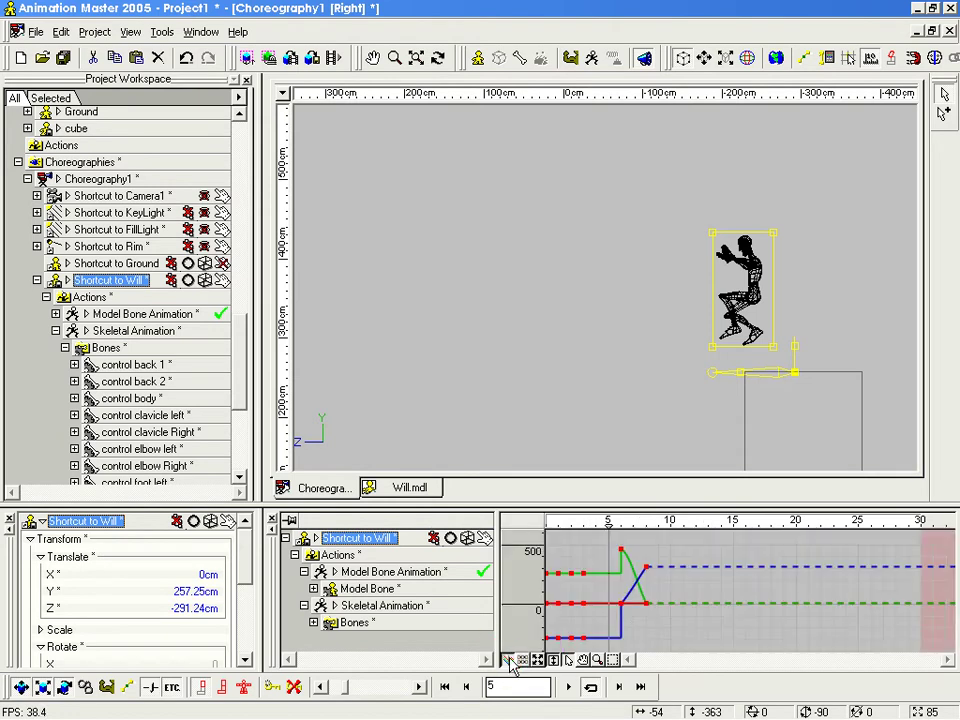
{"action": "left_click_drag", "start_coordinate": [610, 527], "coordinate": [585, 545]}
{"action": "left_click_drag", "start_coordinate": [676, 539], "coordinate": [525, 668]}
{"action": "right_click", "coordinate": [566, 594]}
{"action": "left_click", "coordinate": [626, 536]}
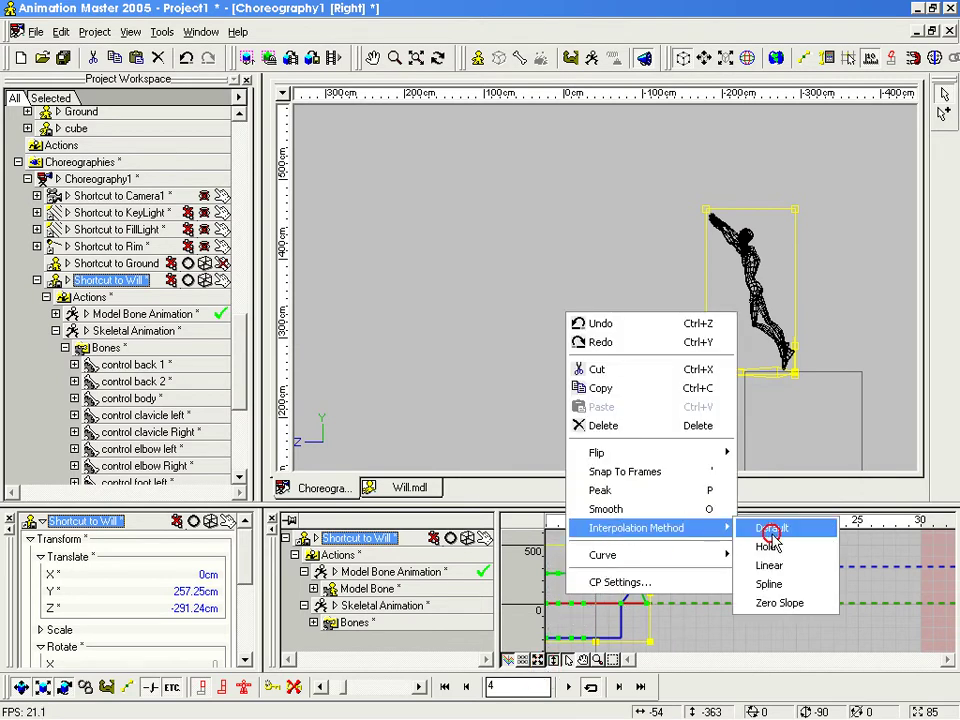
{"action": "left_click", "coordinate": [765, 525]}
Step: Check Will's jump path from the cube to the ground with the whole scene in view
{"action": "mouse_move", "coordinate": [602, 527]}
{"action": "left_mouse_down"}
{"action": "mouse_move", "coordinate": [562, 527]}
{"action": "mouse_move", "coordinate": [645, 527]}
{"action": "mouse_move", "coordinate": [608, 527]}
{"action": "mouse_move", "coordinate": [615, 565]}
{"action": "mouse_move", "coordinate": [590, 527]}
{"action": "mouse_move", "coordinate": [560, 527]}
{"action": "mouse_move", "coordinate": [638, 527]}
{"action": "mouse_move", "coordinate": [534, 529]}
{"action": "left_mouse_up"}
{"action": "scroll", "coordinate": [626, 386], "scroll_direction": "down", "scroll_amount": 3}
{"action": "middle_click_drag", "start_coordinate": [625, 386], "coordinate": [652, 385]}
{"action": "scroll", "coordinate": [640, 382], "scroll_direction": "down", "scroll_amount": 4}
{"action": "middle_click_drag", "start_coordinate": [616, 379], "coordinate": [681, 402]}
{"action": "scroll", "coordinate": [684, 379], "scroll_direction": "up", "scroll_amount": 2}
{"action": "scroll", "coordinate": [681, 405], "scroll_direction": "down", "scroll_amount": 2}
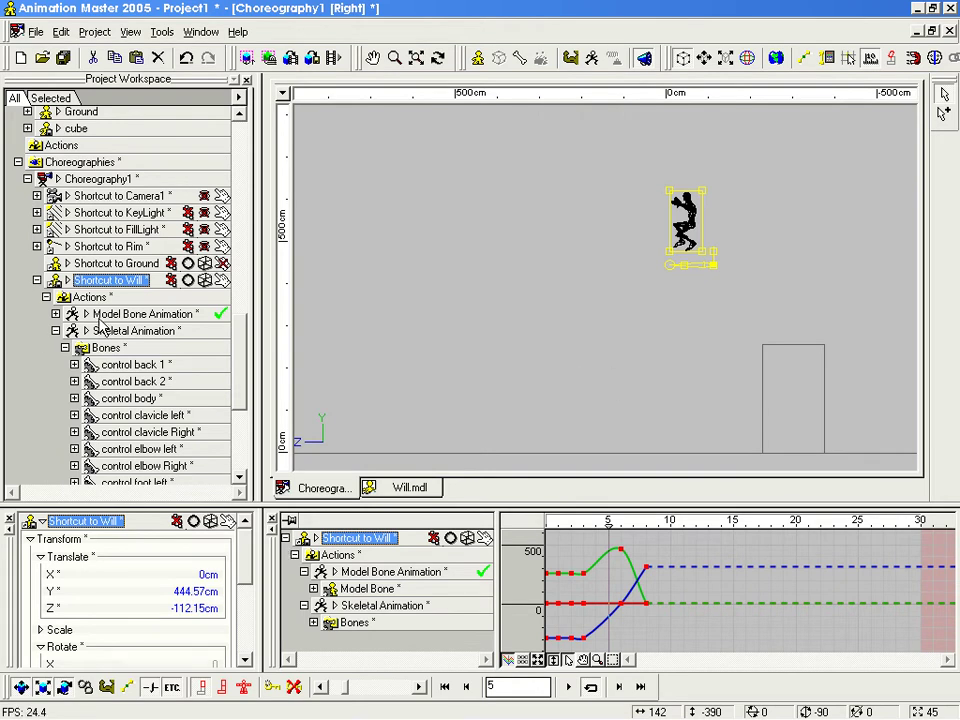
Step: Display the Model Bone curves and compare Will's descent and landing over frames 5 to 8
{"action": "left_click", "coordinate": [145, 313]}
{"action": "left_click", "coordinate": [348, 555]}
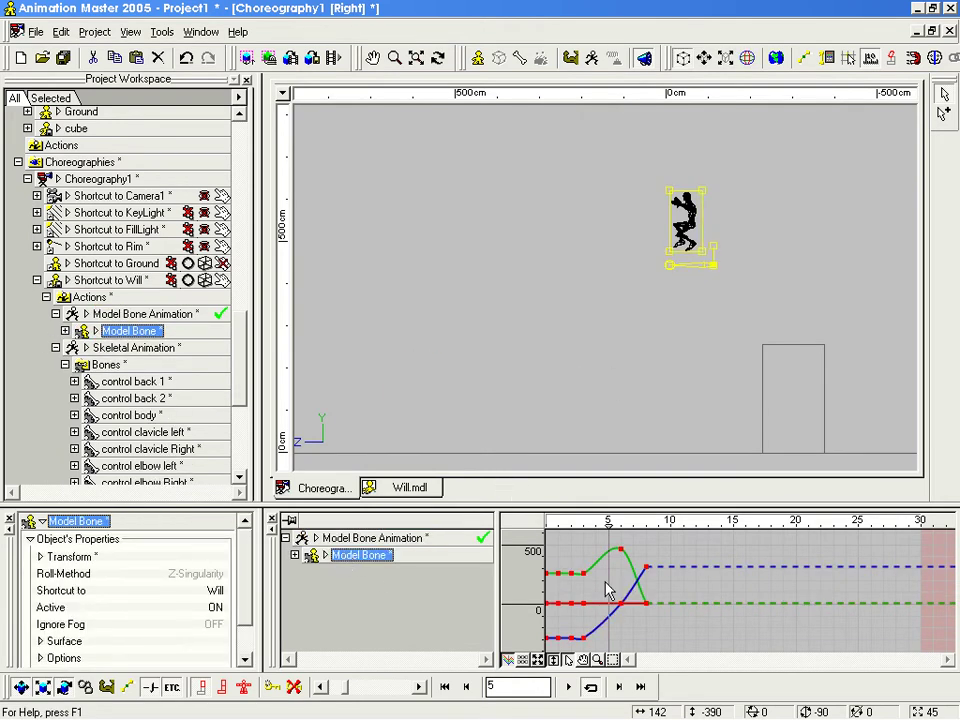
{"action": "left_click_drag", "start_coordinate": [599, 541], "coordinate": [710, 638]}
{"action": "left_click", "coordinate": [672, 630]}
{"action": "left_click_drag", "start_coordinate": [594, 540], "coordinate": [692, 631]}
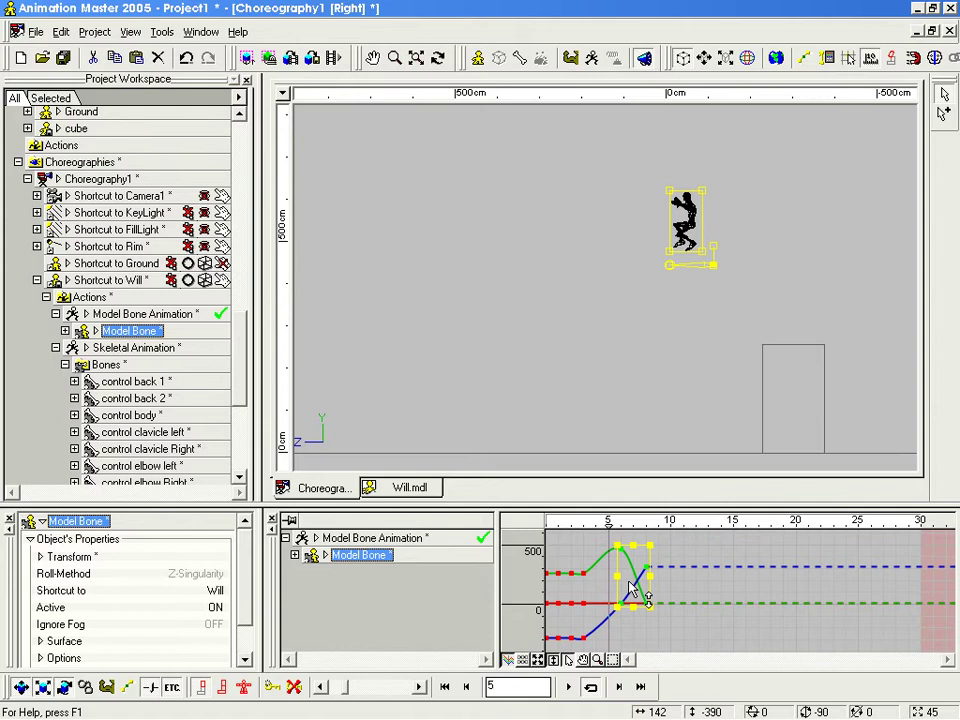
{"action": "left_click", "coordinate": [658, 629]}
{"action": "key", "text": "plus"}
{"action": "key", "text": "plus"}
{"action": "key", "text": "plus"}
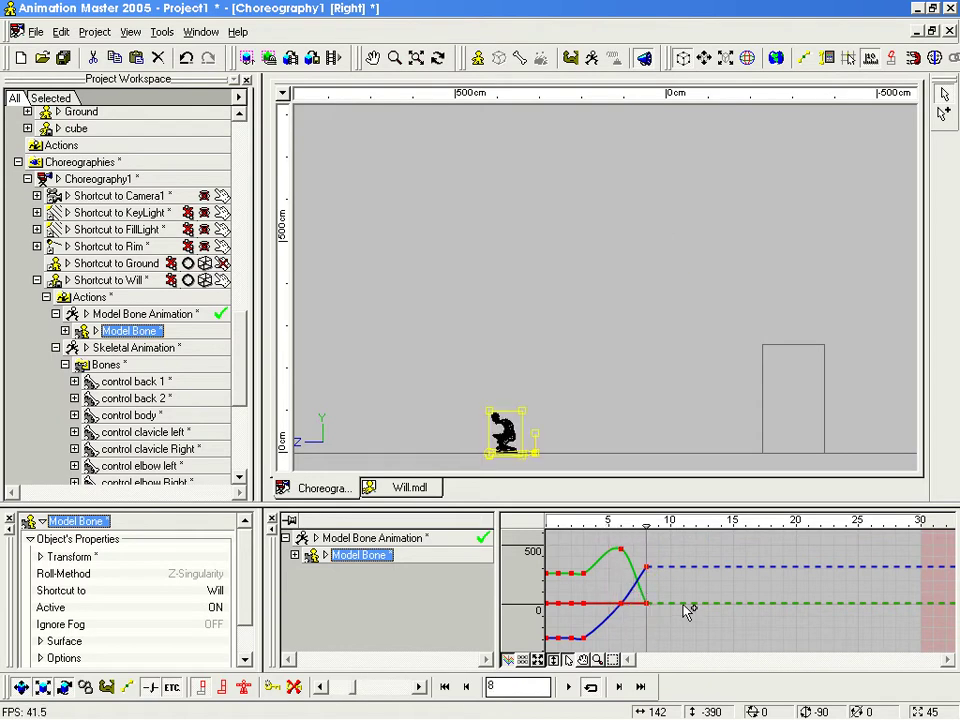
{"action": "key", "text": "minus"}
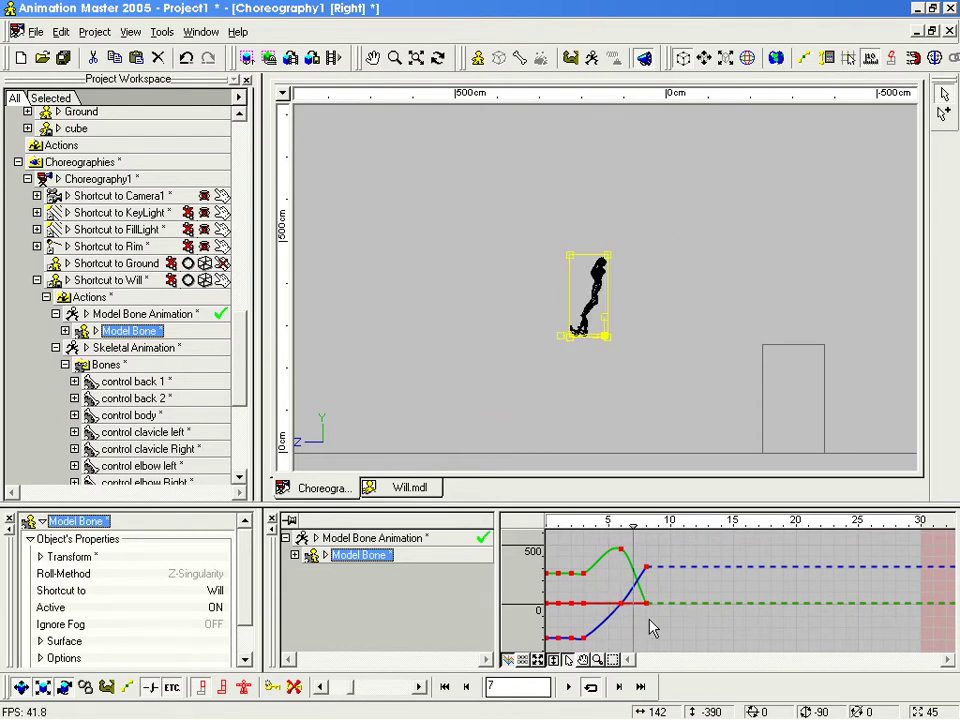
Step: Shift the Model Bone's peak and landing keys two frames earlier, to frames 4 and 6
{"action": "left_click", "coordinate": [621, 603]}
{"action": "mouse_move", "coordinate": [595, 550]}
{"action": "left_mouse_down"}
{"action": "mouse_move", "coordinate": [666, 611]}
{"action": "mouse_move", "coordinate": [598, 554]}
{"action": "left_mouse_up"}
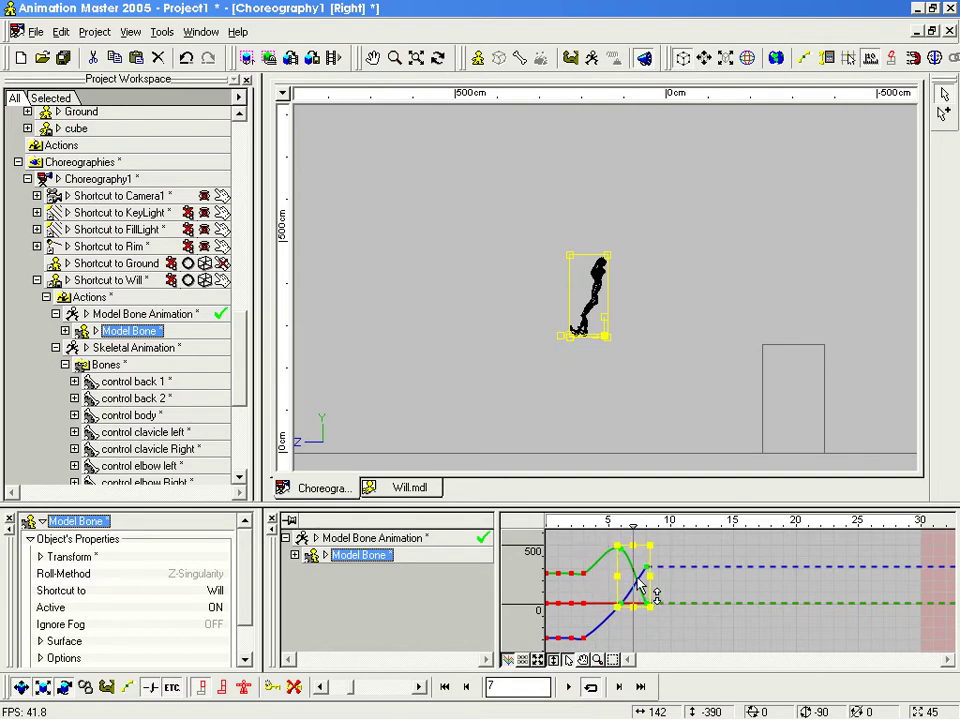
{"action": "key", "text": "Left"}
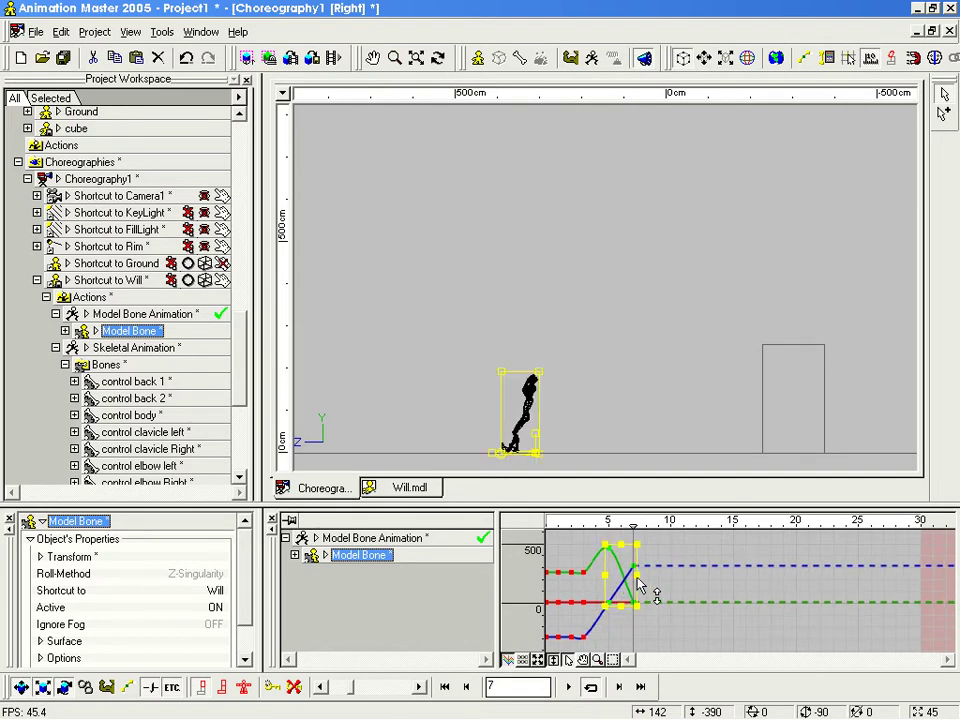
{"action": "key", "text": "Left"}
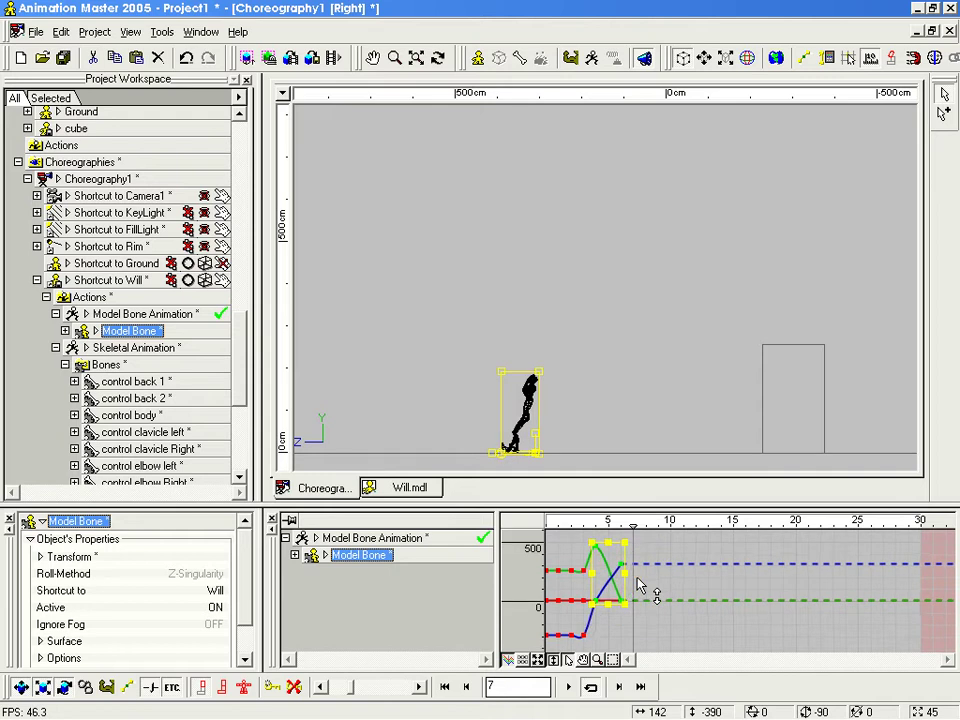
Step: Move the Model Bone's peak key to frame 5 and its landing key to frame 7, checking the pose at frame 4
{"action": "mouse_move", "coordinate": [629, 524]}
{"action": "left_mouse_down"}
{"action": "mouse_move", "coordinate": [568, 525]}
{"action": "mouse_move", "coordinate": [604, 531]}
{"action": "mouse_move", "coordinate": [595, 531]}
{"action": "left_mouse_up"}
{"action": "left_click", "coordinate": [677, 647]}
{"action": "left_click", "coordinate": [613, 611]}
{"action": "left_click_drag", "start_coordinate": [620, 633], "coordinate": [592, 556]}
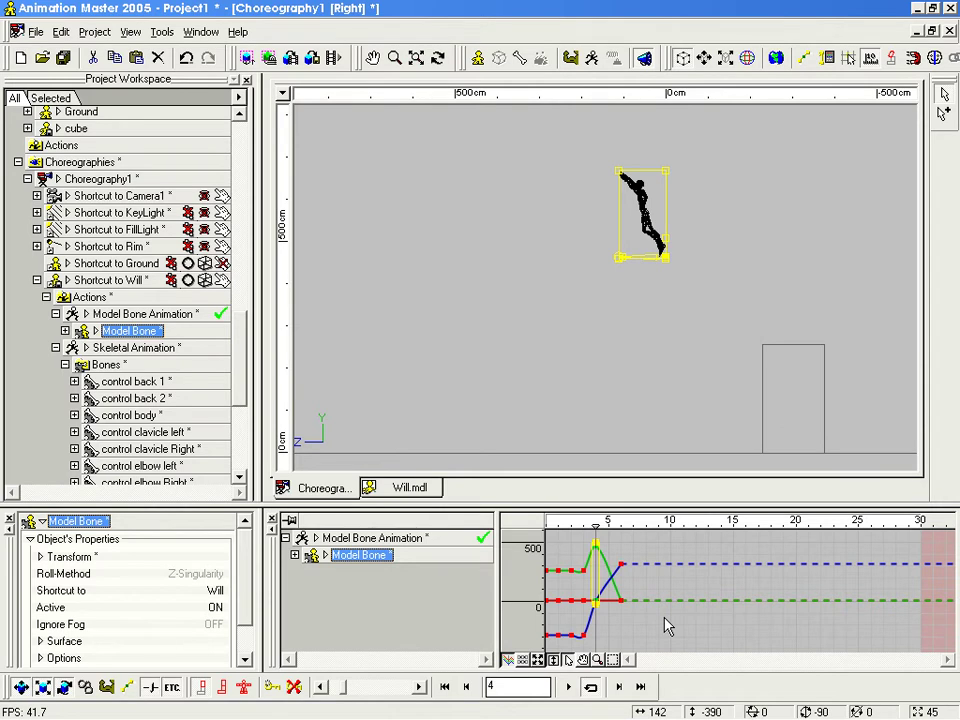
{"action": "key", "text": "Right"}
{"action": "left_click_drag", "start_coordinate": [628, 556], "coordinate": [617, 611]}
{"action": "key", "text": "Right"}
{"action": "mouse_move", "coordinate": [593, 526]}
{"action": "left_mouse_down"}
{"action": "mouse_move", "coordinate": [645, 525]}
{"action": "mouse_move", "coordinate": [570, 524]}
{"action": "mouse_move", "coordinate": [658, 528]}
{"action": "mouse_move", "coordinate": [596, 526]}
{"action": "left_mouse_up"}
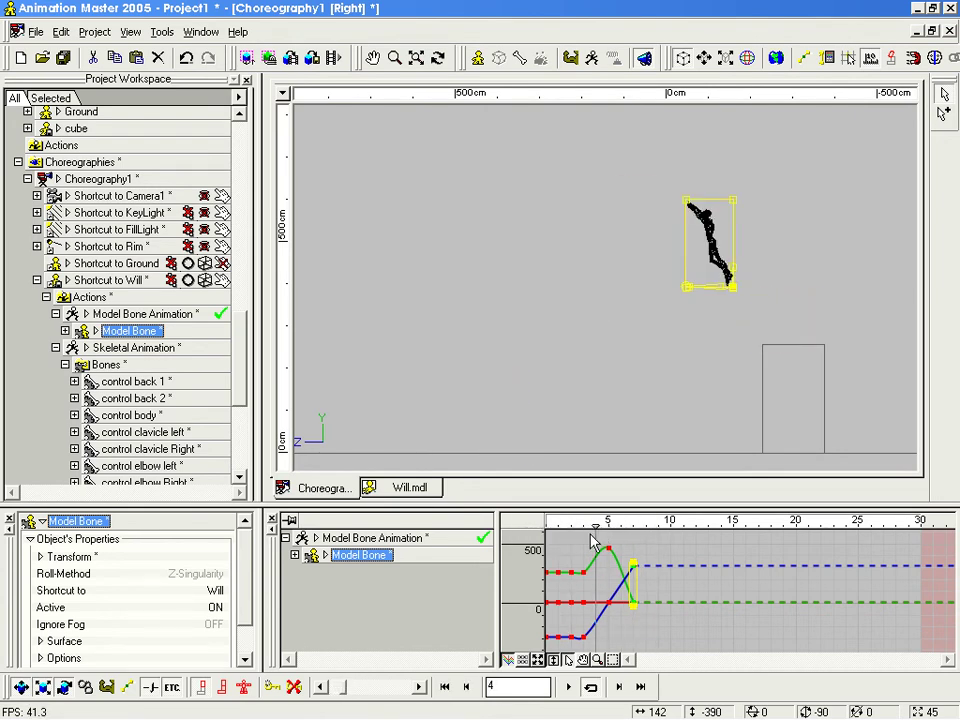
Step: Add Model Bone keyframes at frames 4 and 6, on either side of the jump's peak
{"action": "left_click", "coordinate": [670, 626]}
{"action": "scroll", "coordinate": [670, 626], "scroll_direction": "up", "scroll_amount": 5}
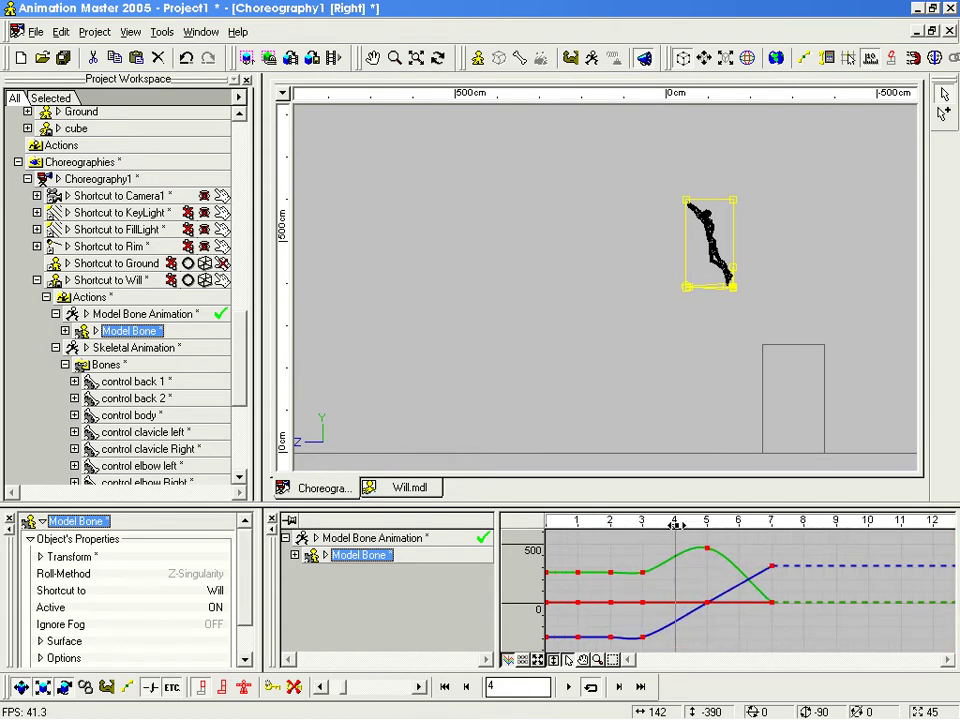
{"action": "left_click", "coordinate": [293, 686]}
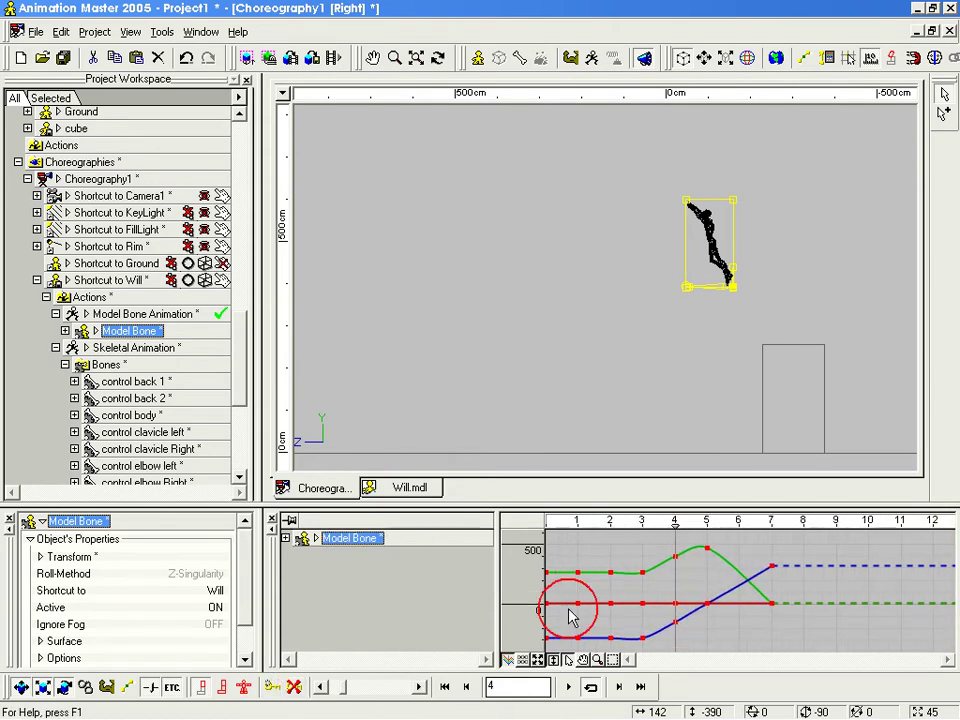
{"action": "left_click", "coordinate": [727, 527]}
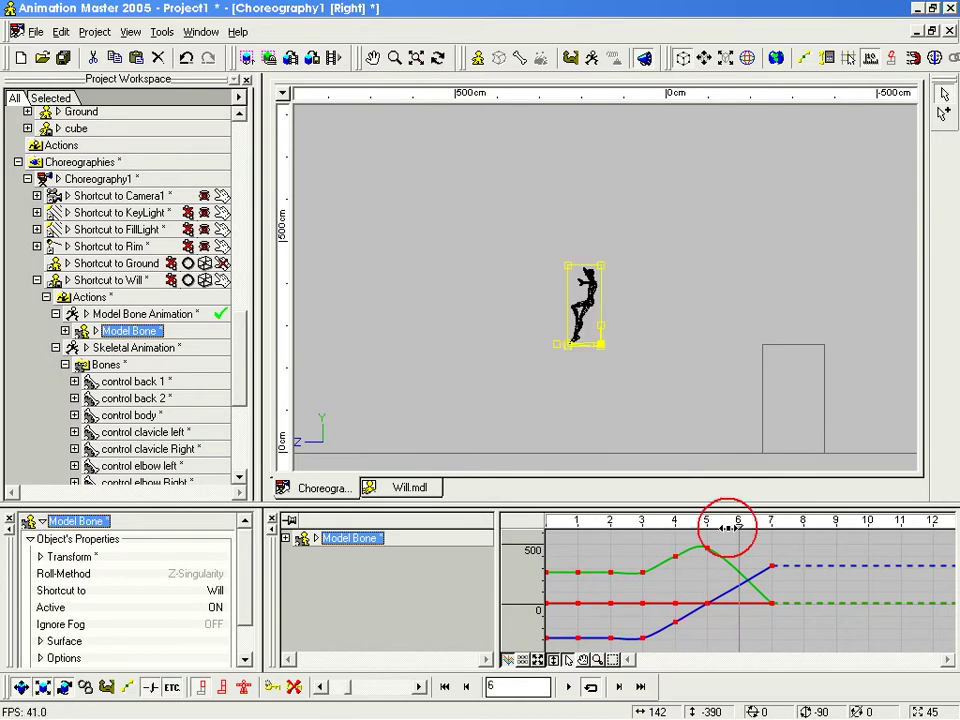
{"action": "left_click", "coordinate": [277, 688]}
Step: Raise the Model Bone's vertical (Y) curve keys at frames 4 and 6 together to round the arc
{"action": "left_click_drag", "start_coordinate": [667, 543], "coordinate": [747, 577]}
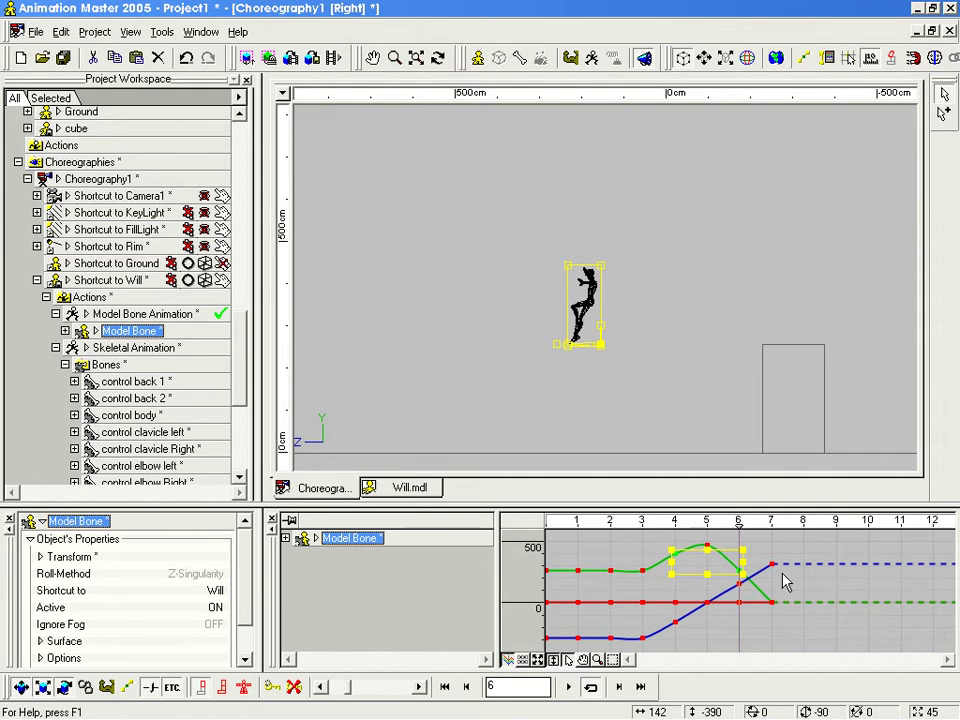
{"action": "key", "text": "Up"}
{"action": "key", "text": "Up"}
{"action": "key", "text": "Up"}
{"action": "key", "text": "Up"}
{"action": "key", "text": "Down"}
{"action": "key", "text": "Down"}
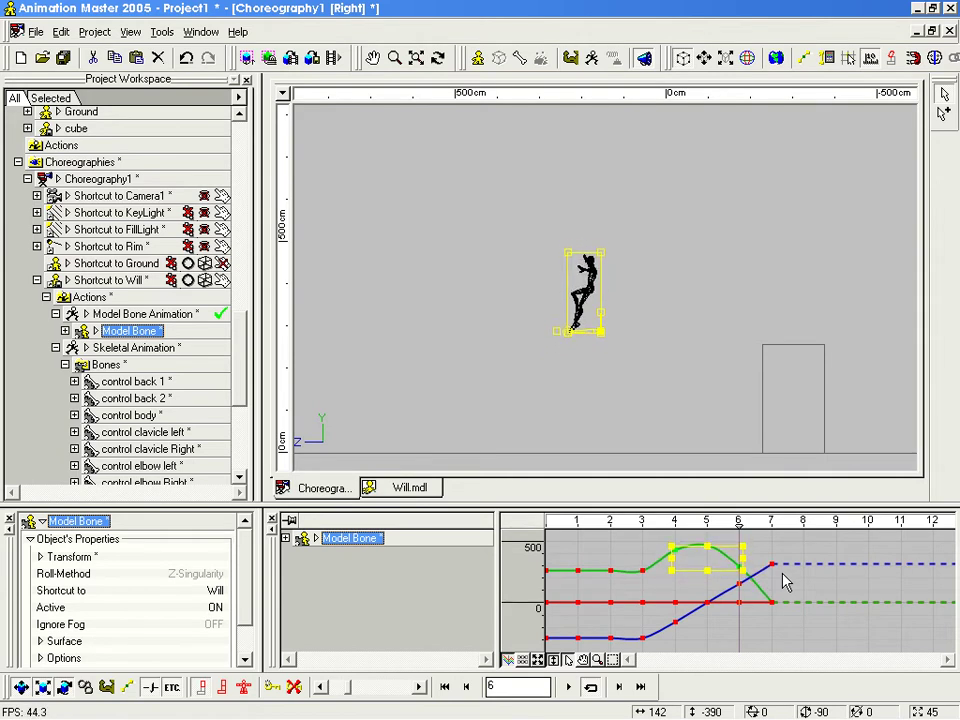
Step: Adjust the Y curve keys individually, raising frame 4 slightly and frame 6 further for a fuller arc
{"action": "left_click", "coordinate": [761, 636]}
{"action": "left_click", "coordinate": [677, 553]}
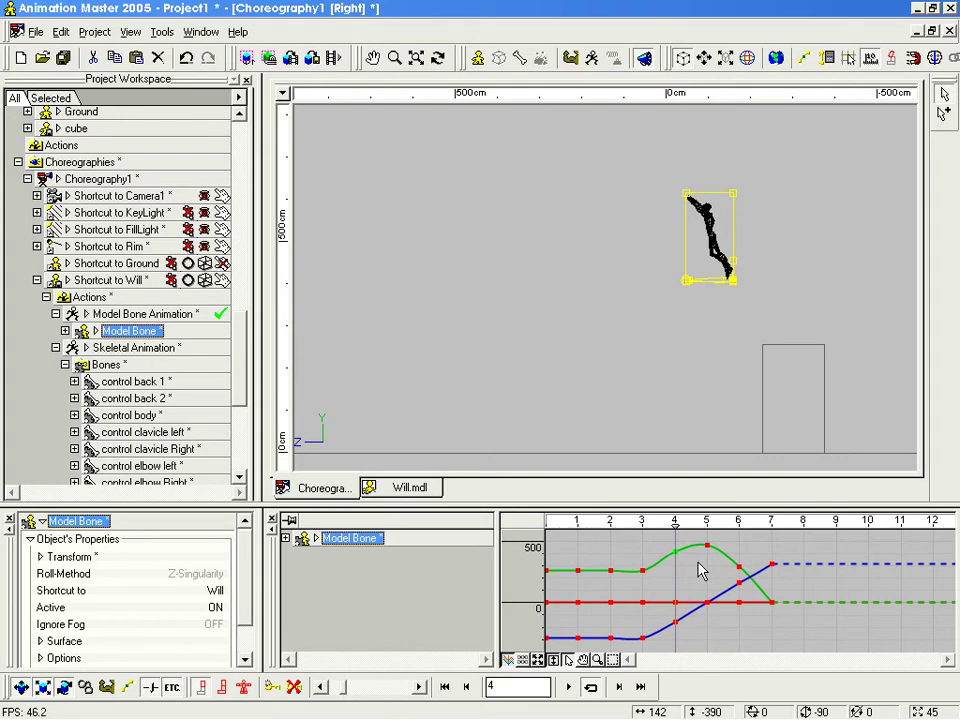
{"action": "left_click", "coordinate": [739, 574]}
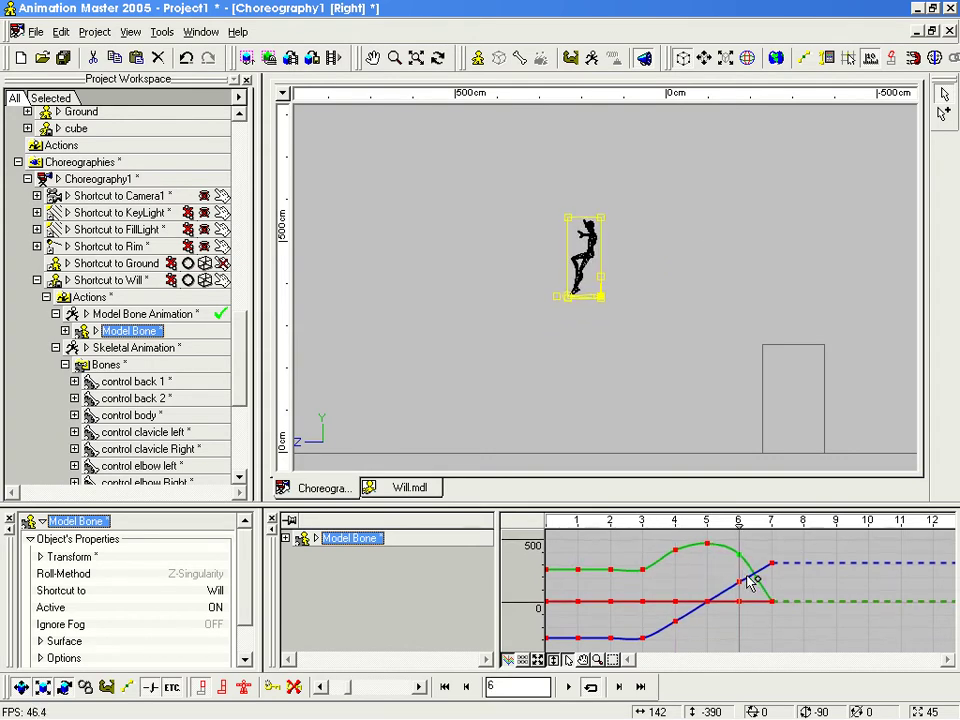
Step: Key the Model Bone on the ground at frames 8 and 9 and switch the timeline back to keyframe view
{"action": "mouse_move", "coordinate": [718, 528]}
{"action": "left_mouse_down"}
{"action": "mouse_move", "coordinate": [662, 529]}
{"action": "mouse_move", "coordinate": [766, 529]}
{"action": "mouse_move", "coordinate": [578, 527]}
{"action": "mouse_move", "coordinate": [724, 551]}
{"action": "mouse_move", "coordinate": [833, 551]}
{"action": "mouse_move", "coordinate": [561, 559]}
{"action": "mouse_move", "coordinate": [664, 563]}
{"action": "mouse_move", "coordinate": [780, 559]}
{"action": "mouse_move", "coordinate": [539, 552]}
{"action": "mouse_move", "coordinate": [643, 579]}
{"action": "mouse_move", "coordinate": [598, 589]}
{"action": "mouse_move", "coordinate": [780, 600]}
{"action": "mouse_move", "coordinate": [739, 585]}
{"action": "mouse_move", "coordinate": [782, 602]}
{"action": "mouse_move", "coordinate": [872, 544]}
{"action": "mouse_move", "coordinate": [836, 598]}
{"action": "mouse_move", "coordinate": [779, 598]}
{"action": "left_mouse_up"}
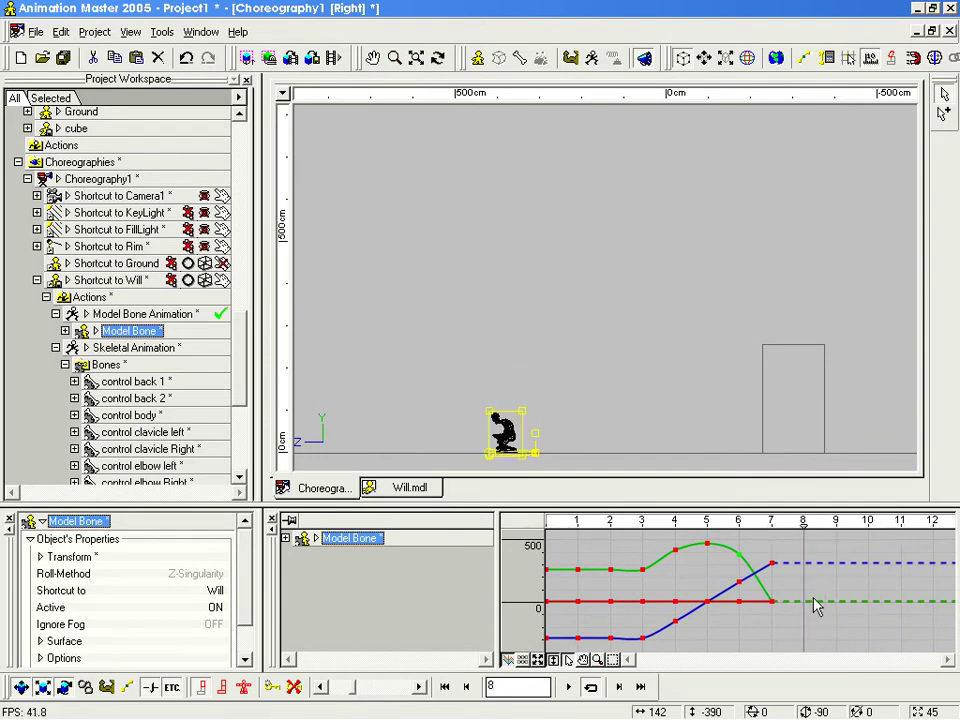
{"action": "left_click", "coordinate": [264, 688]}
{"action": "left_click", "coordinate": [837, 520]}
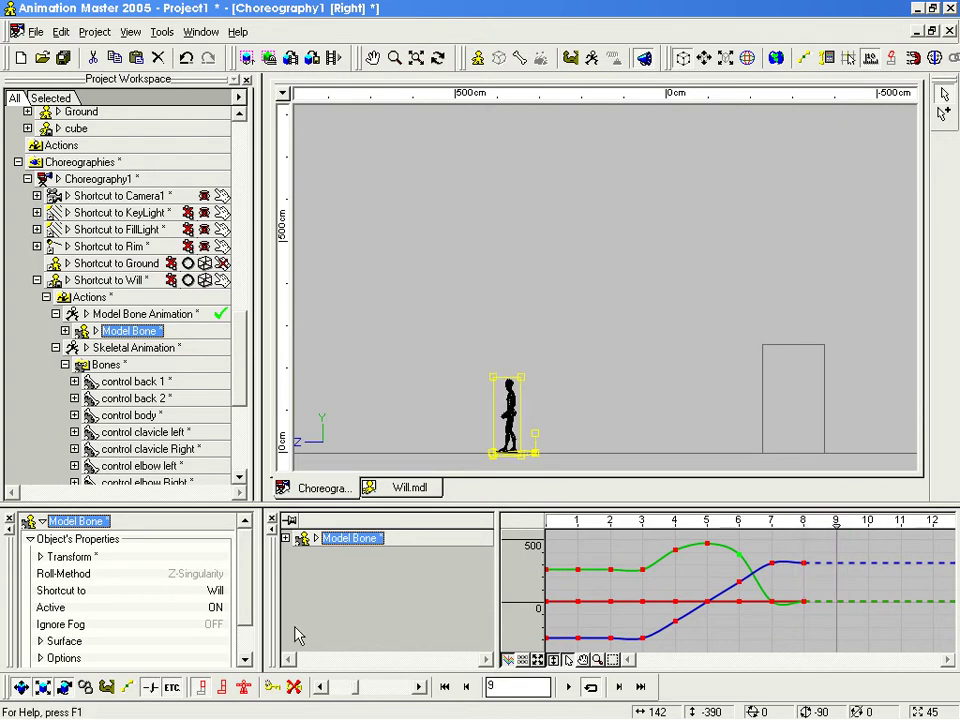
{"action": "mouse_move", "coordinate": [835, 524]}
{"action": "left_mouse_down"}
{"action": "mouse_move", "coordinate": [755, 531]}
{"action": "mouse_move", "coordinate": [832, 537]}
{"action": "left_mouse_up"}
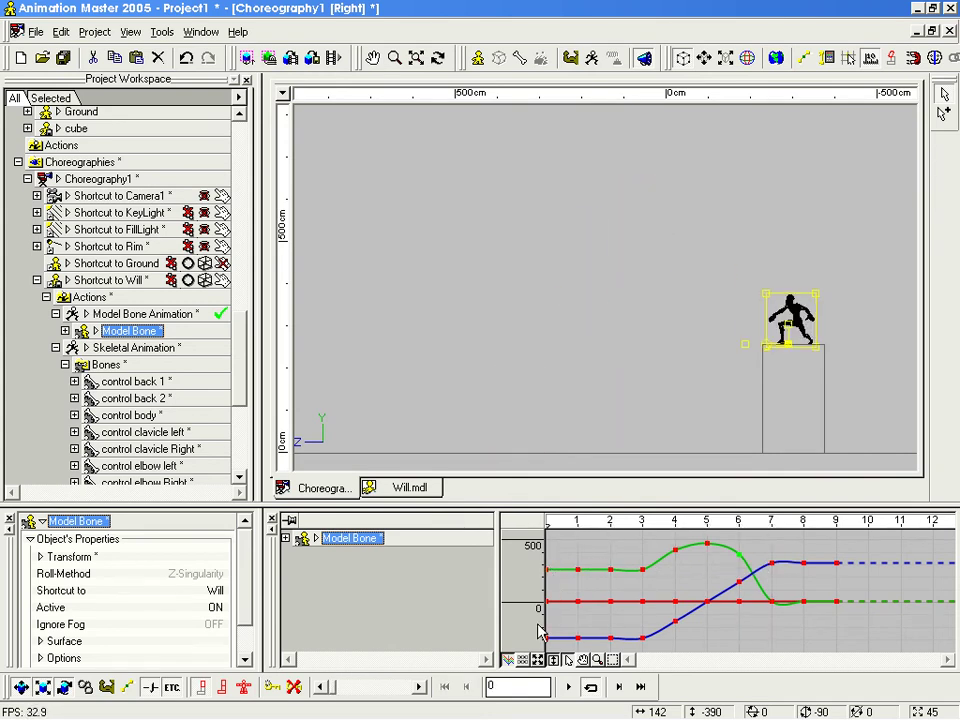
{"action": "left_click", "coordinate": [519, 662]}
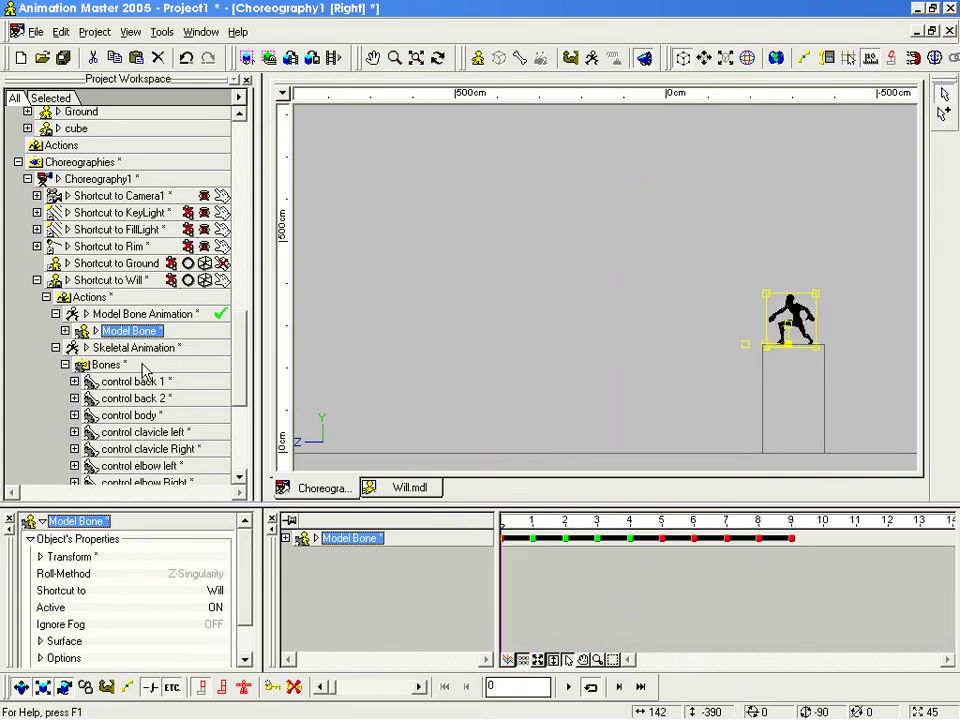
Step: Show Will's Model Bone Animation and Skeletal Animation together in the timeline, collapsed, with a wider frame range
{"action": "left_click", "coordinate": [90, 298]}
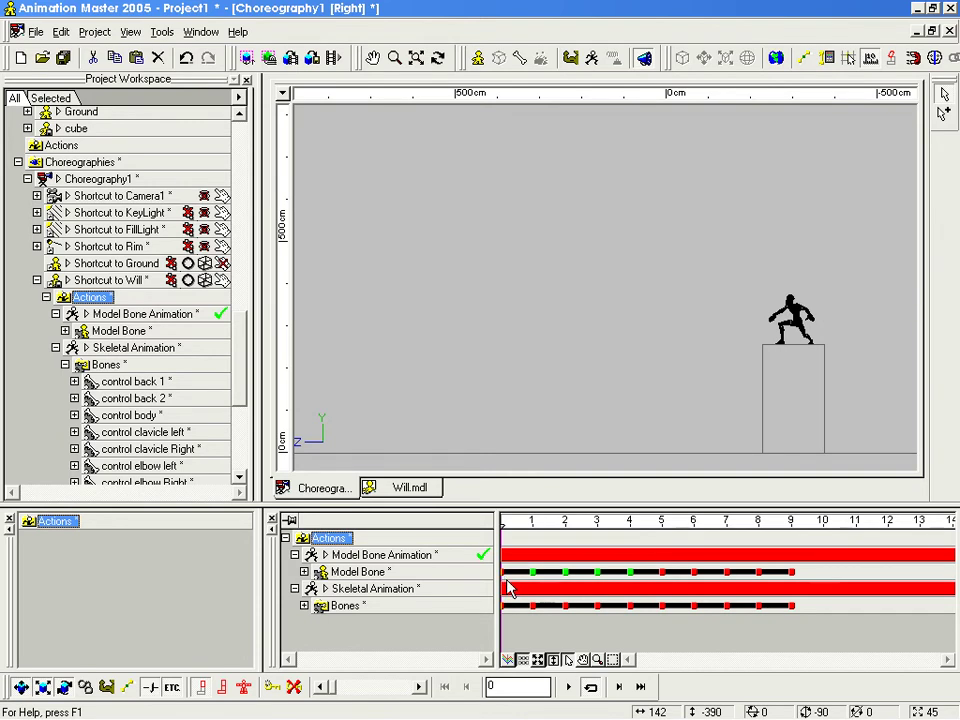
{"action": "left_click", "coordinate": [56, 314]}
{"action": "left_click", "coordinate": [56, 331]}
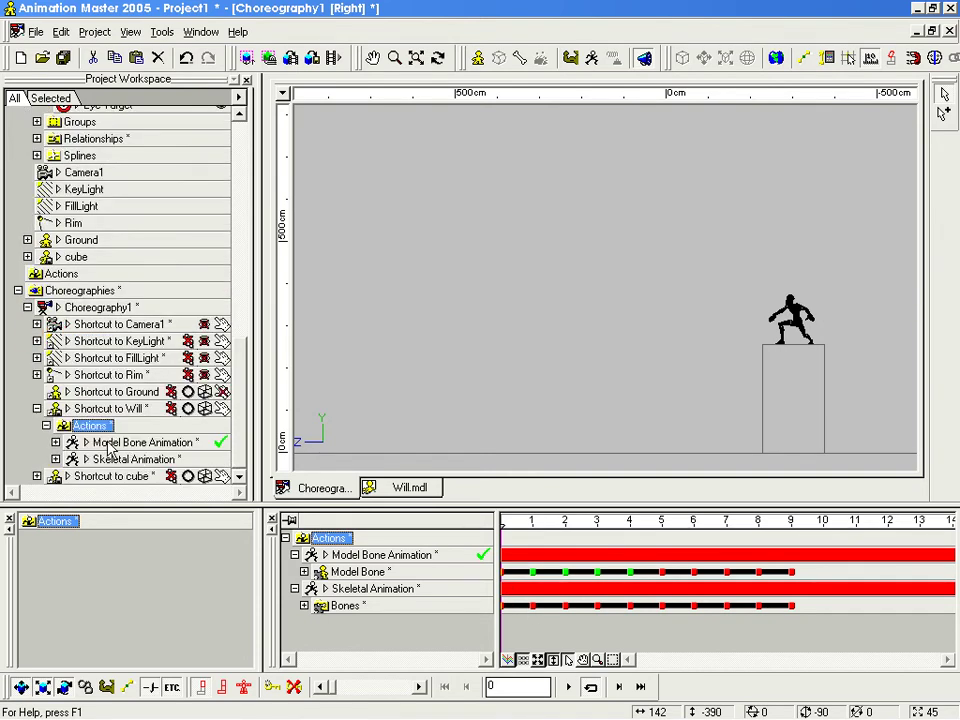
{"action": "left_click", "coordinate": [294, 588]}
{"action": "left_click", "coordinate": [294, 554]}
{"action": "left_click", "coordinate": [770, 617]}
{"action": "scroll", "coordinate": [777, 618], "scroll_direction": "down", "scroll_amount": 4}
{"action": "scroll", "coordinate": [777, 617], "scroll_direction": "up", "scroll_amount": 1}
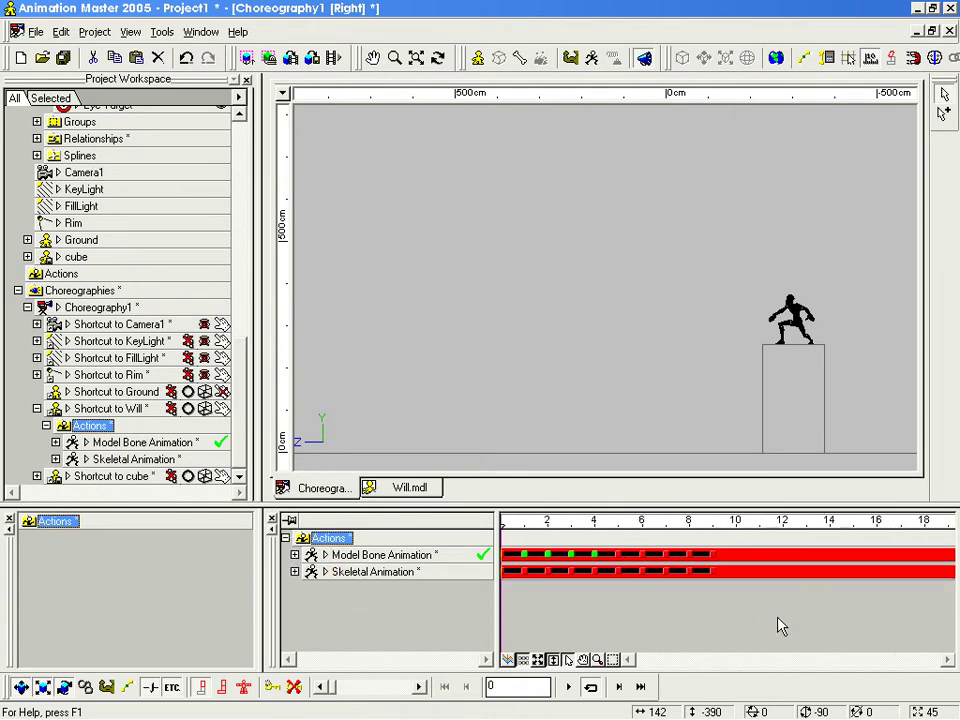
Step: Move the Model Bone and Bones keys of frames 1 to 9 together so the first one falls on frame 5
{"action": "left_click_drag", "start_coordinate": [766, 628], "coordinate": [520, 551]}
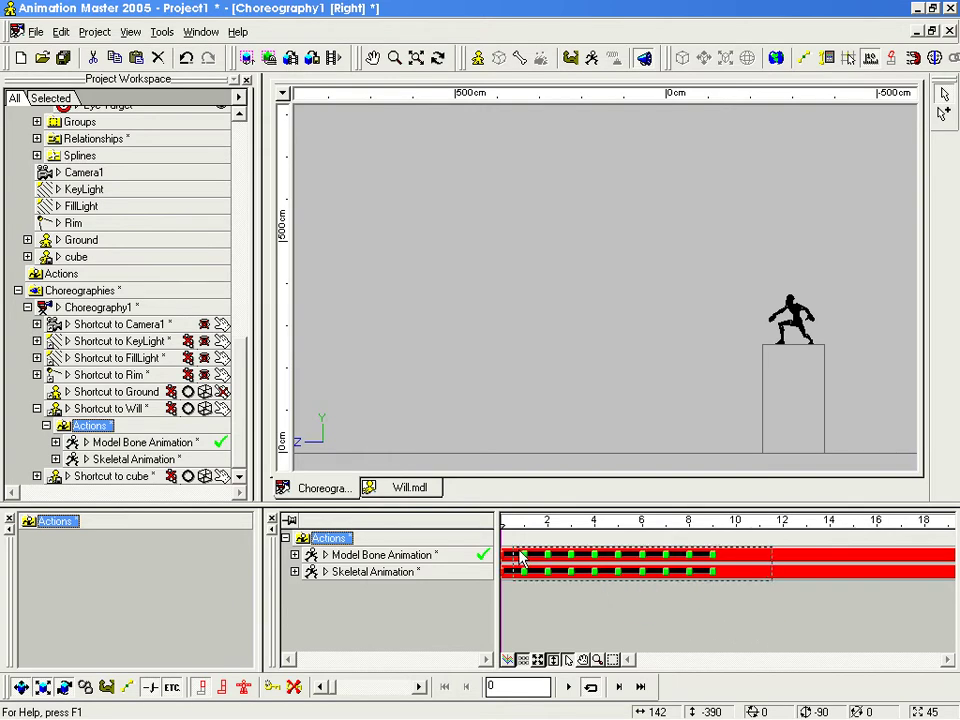
{"action": "left_click", "coordinate": [740, 631]}
{"action": "left_click", "coordinate": [294, 572]}
{"action": "left_click", "coordinate": [294, 555]}
{"action": "left_click", "coordinate": [713, 605]}
{"action": "left_click", "coordinate": [714, 572], "text": "shift"}
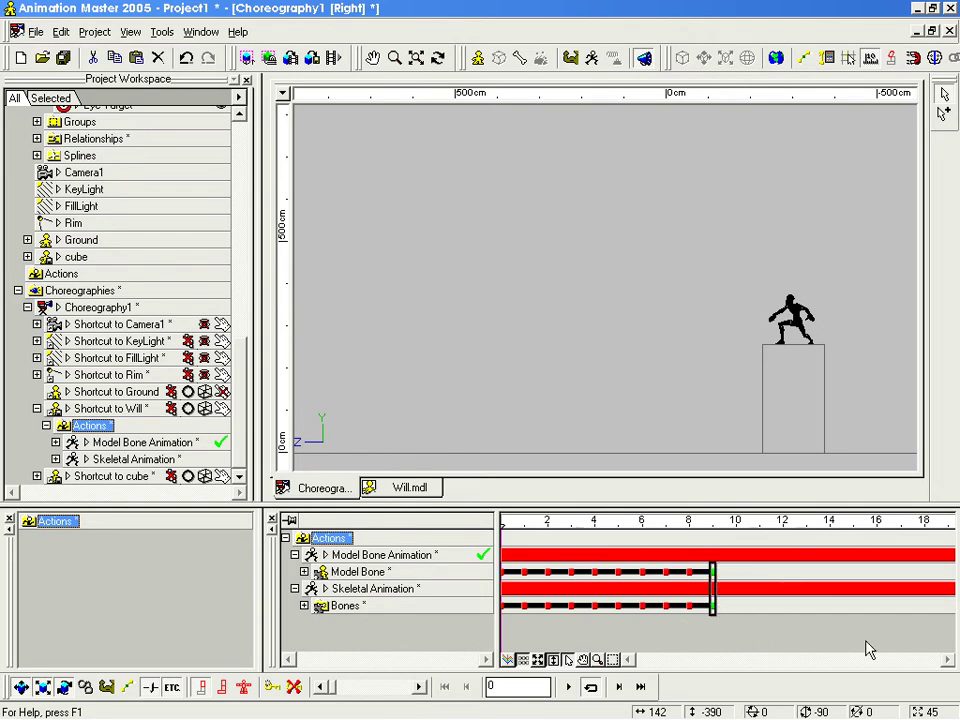
{"action": "left_click_drag", "start_coordinate": [724, 605], "coordinate": [519, 602]}
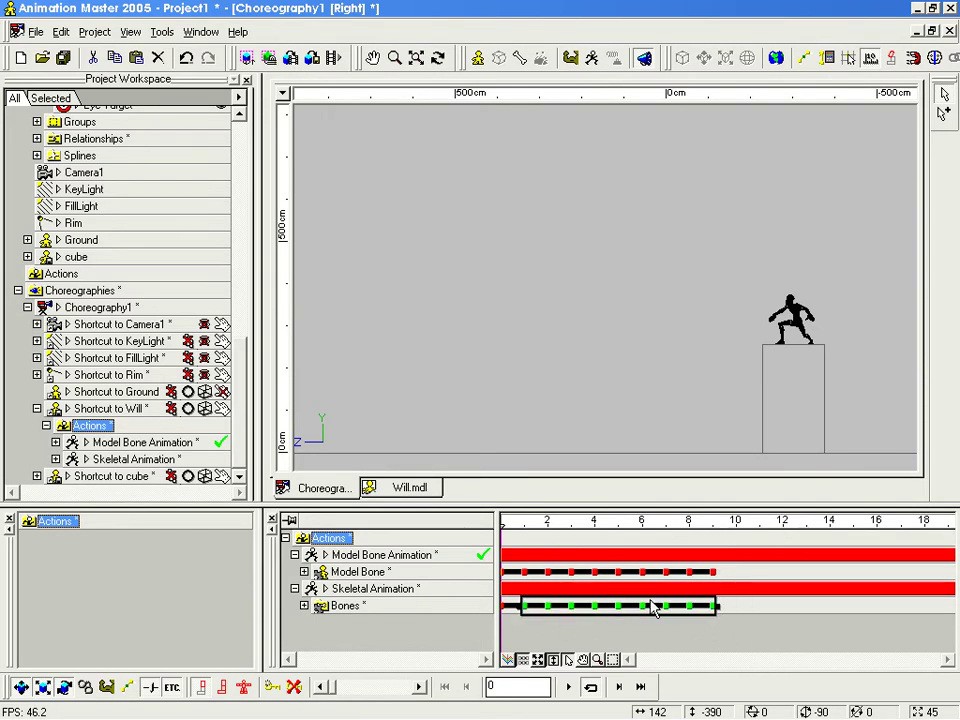
{"action": "left_click_drag", "start_coordinate": [740, 578], "coordinate": [640, 574], "text": "shift"}
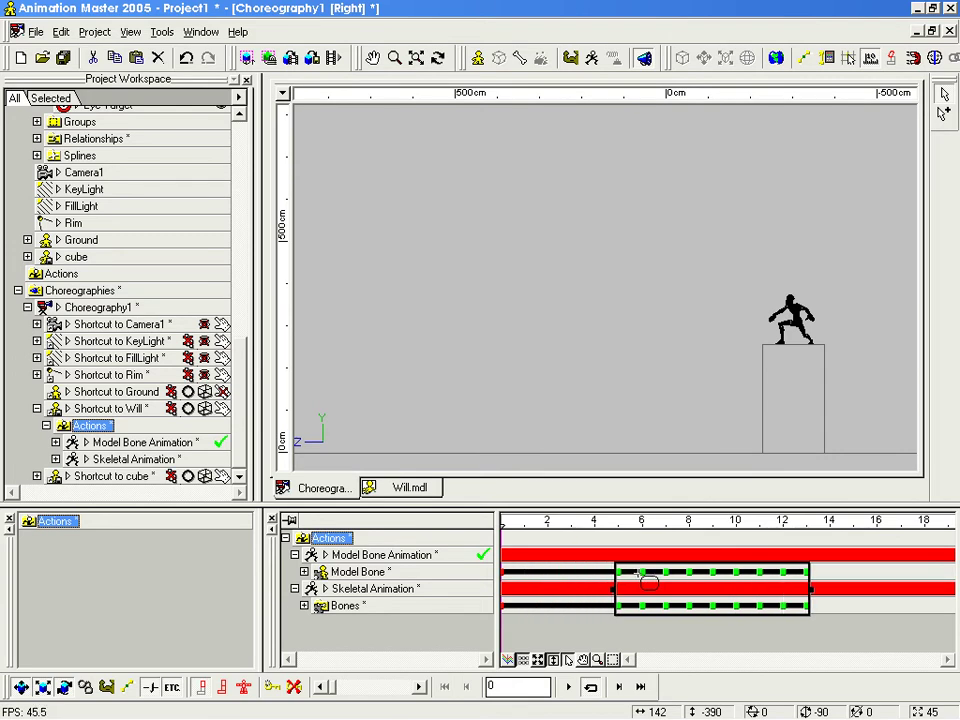
{"action": "left_click", "coordinate": [588, 638]}
Step: Shift all Model Bone and Bones keys after frame 5 so they start at frame 10, and go to frame 5
{"action": "scroll", "coordinate": [596, 641], "scroll_direction": "down", "scroll_amount": 1}
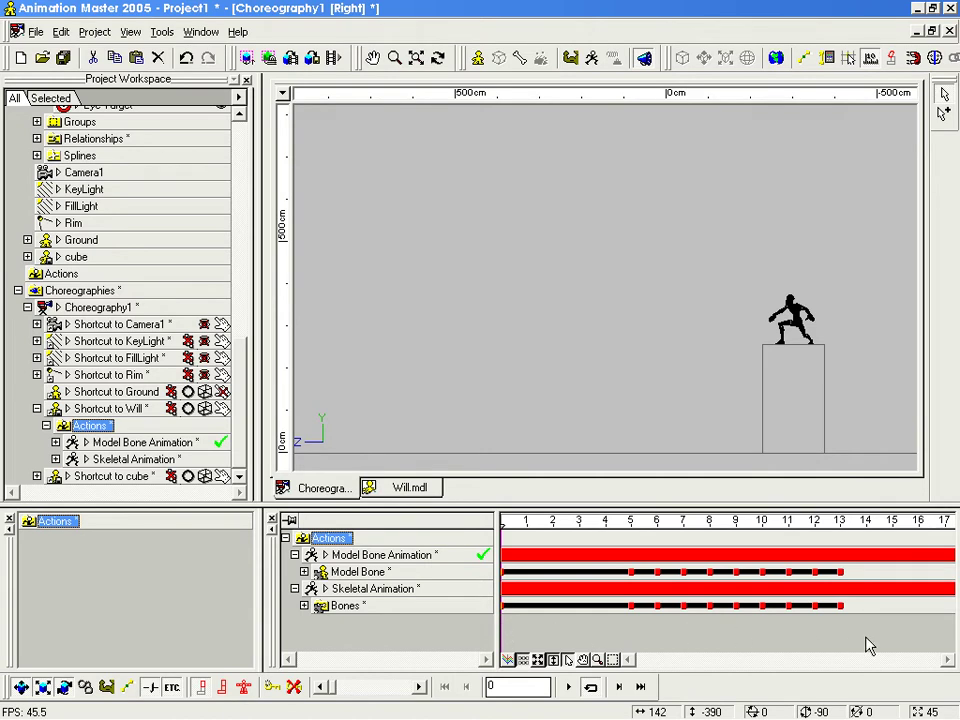
{"action": "left_click_drag", "start_coordinate": [857, 645], "coordinate": [648, 565]}
{"action": "mouse_move", "coordinate": [570, 521]}
{"action": "left_mouse_down"}
{"action": "mouse_move", "coordinate": [506, 521]}
{"action": "mouse_move", "coordinate": [737, 541]}
{"action": "mouse_move", "coordinate": [611, 542]}
{"action": "mouse_move", "coordinate": [666, 543]}
{"action": "left_mouse_up"}
{"action": "left_click_drag", "start_coordinate": [843, 598], "coordinate": [645, 614]}
{"action": "left_click_drag", "start_coordinate": [852, 564], "coordinate": [788, 578], "text": "shift"}
{"action": "mouse_move", "coordinate": [657, 527]}
{"action": "left_mouse_down"}
{"action": "mouse_move", "coordinate": [628, 534]}
{"action": "mouse_move", "coordinate": [853, 551]}
{"action": "mouse_move", "coordinate": [500, 541]}
{"action": "mouse_move", "coordinate": [761, 546]}
{"action": "mouse_move", "coordinate": [506, 540]}
{"action": "mouse_move", "coordinate": [636, 544]}
{"action": "mouse_move", "coordinate": [555, 527]}
{"action": "mouse_move", "coordinate": [628, 553]}
{"action": "mouse_move", "coordinate": [484, 556]}
{"action": "mouse_move", "coordinate": [645, 561]}
{"action": "left_mouse_up"}
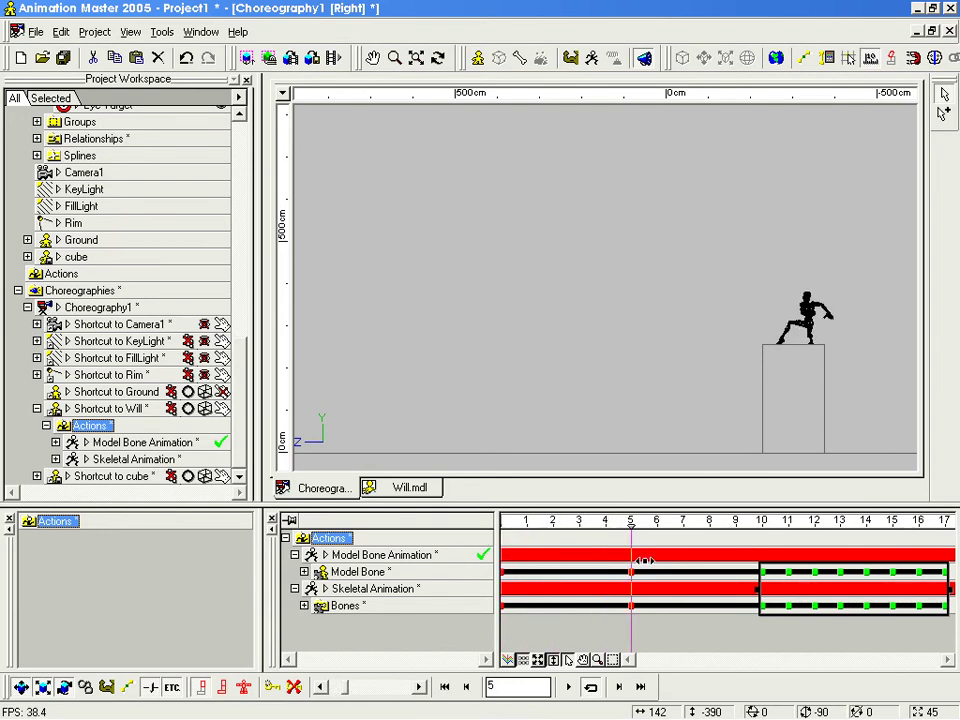
{"action": "left_click", "coordinate": [662, 610]}
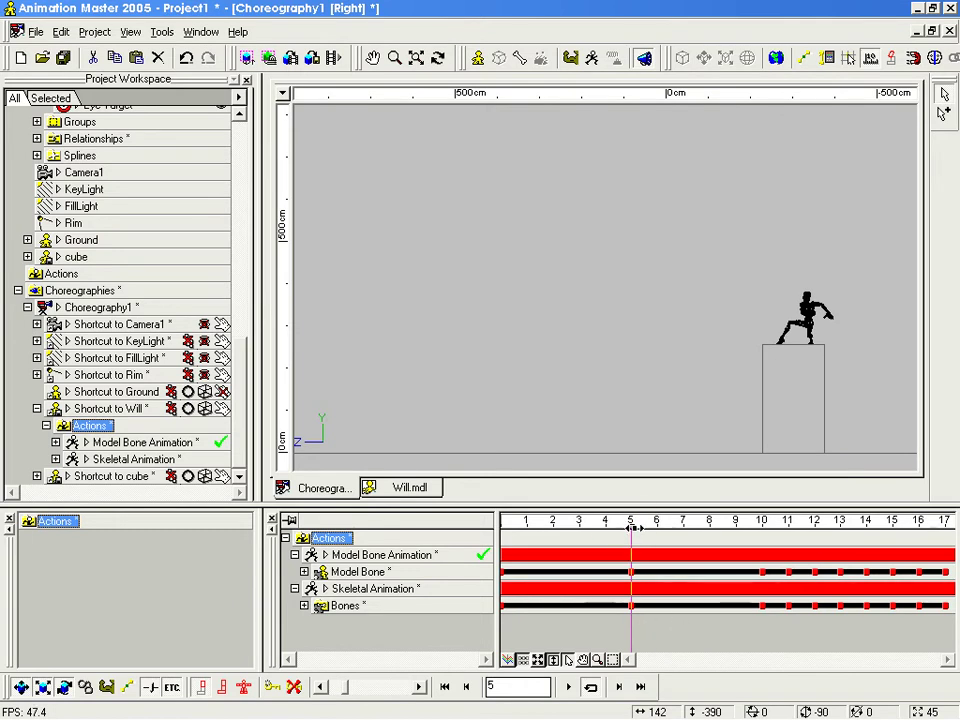
Step: Copy the frame 5 key to frame 6 on the Model Bone track and try the same for the skeletal Bones
{"action": "left_click_drag", "start_coordinate": [631, 521], "coordinate": [656, 521]}
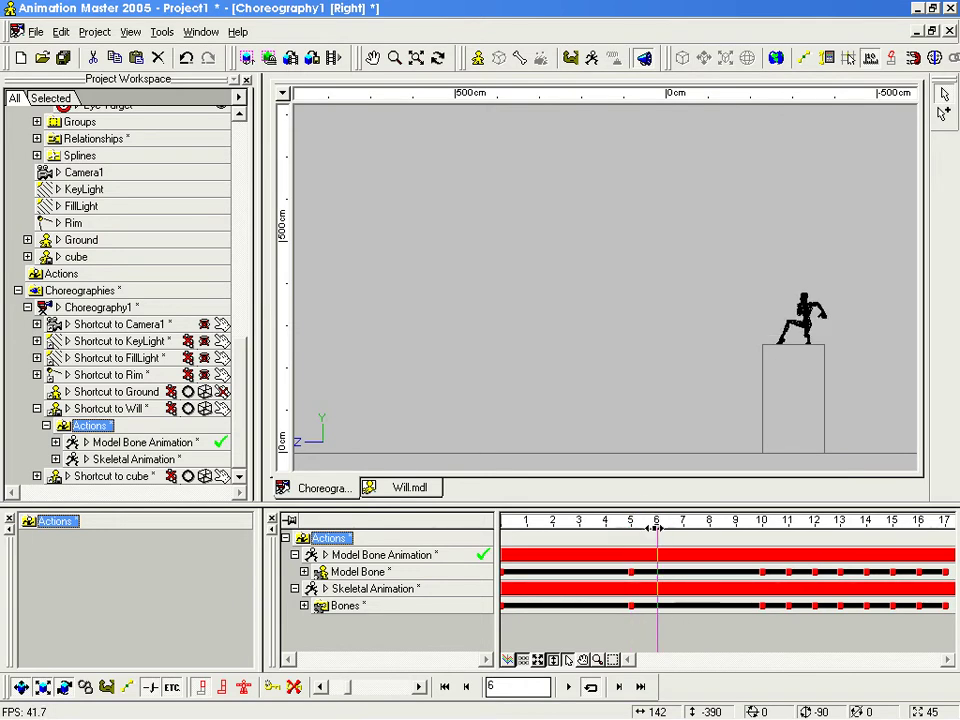
{"action": "left_click", "coordinate": [452, 605]}
{"action": "left_click", "coordinate": [443, 592]}
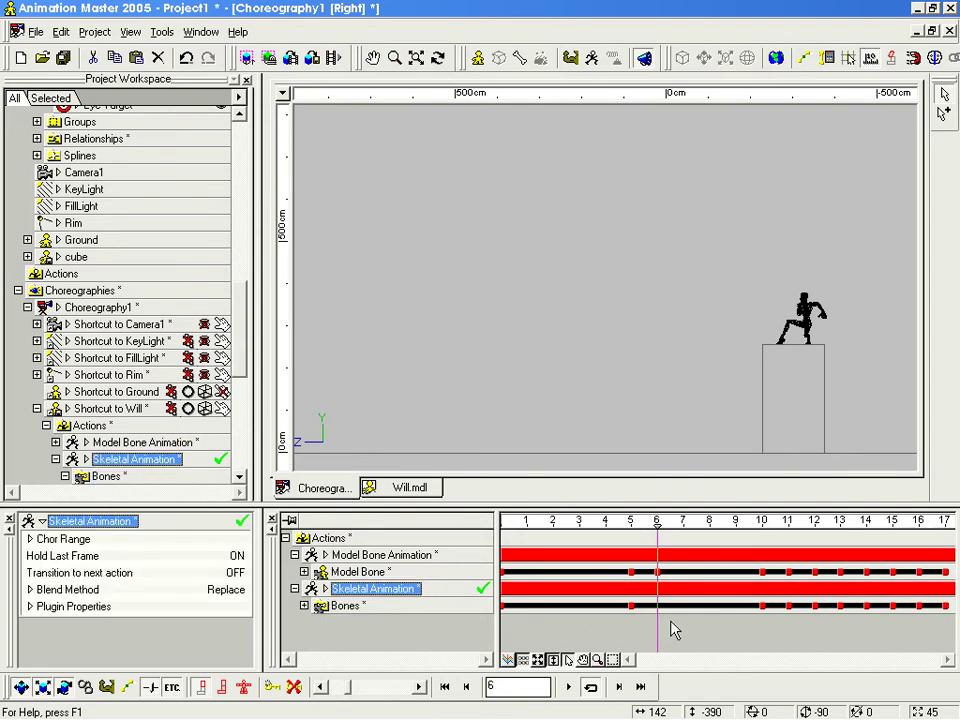
{"action": "left_click_drag", "start_coordinate": [656, 522], "coordinate": [630, 522]}
{"action": "left_click", "coordinate": [463, 606]}
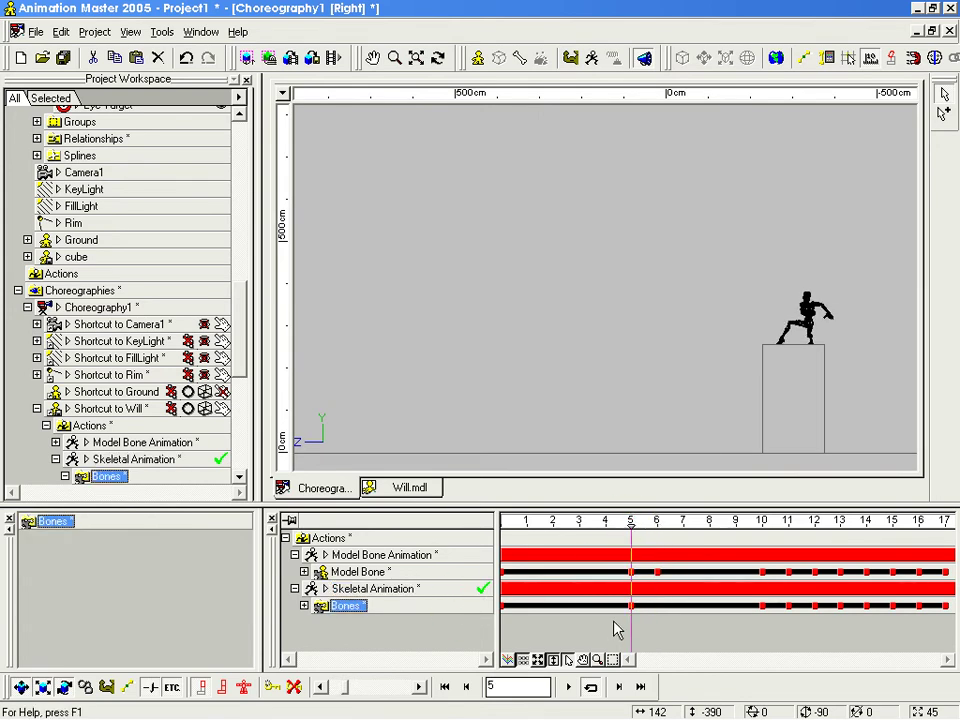
{"action": "left_click_drag", "start_coordinate": [637, 527], "coordinate": [650, 528]}
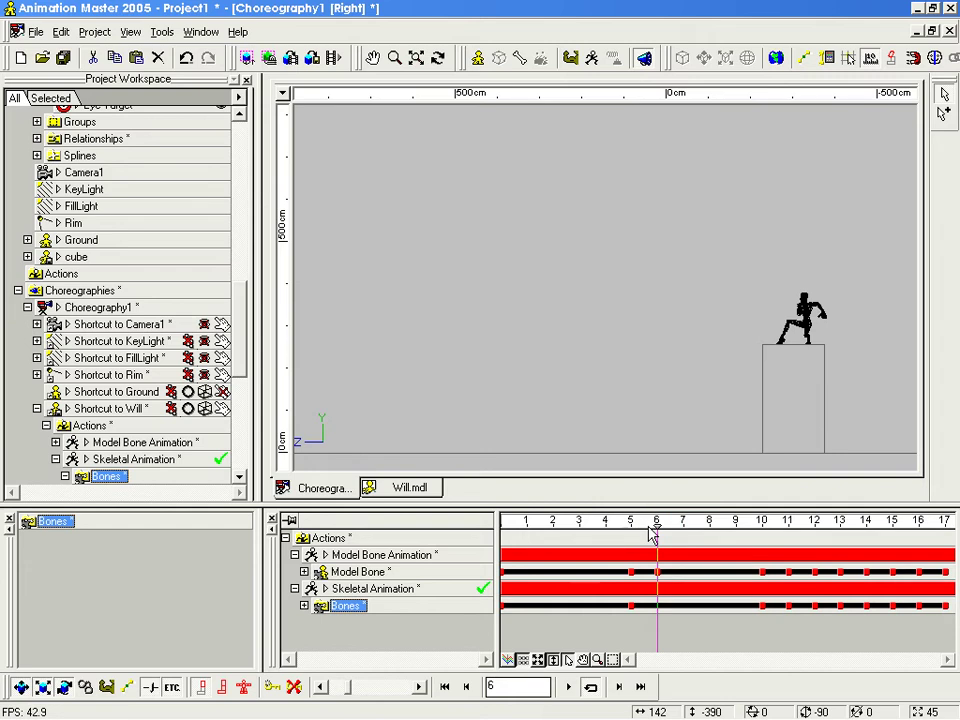
Step: Copy the frame 5 pose of all skeletal control bones and paste it at frame 6
{"action": "double_click", "coordinate": [321, 606]}
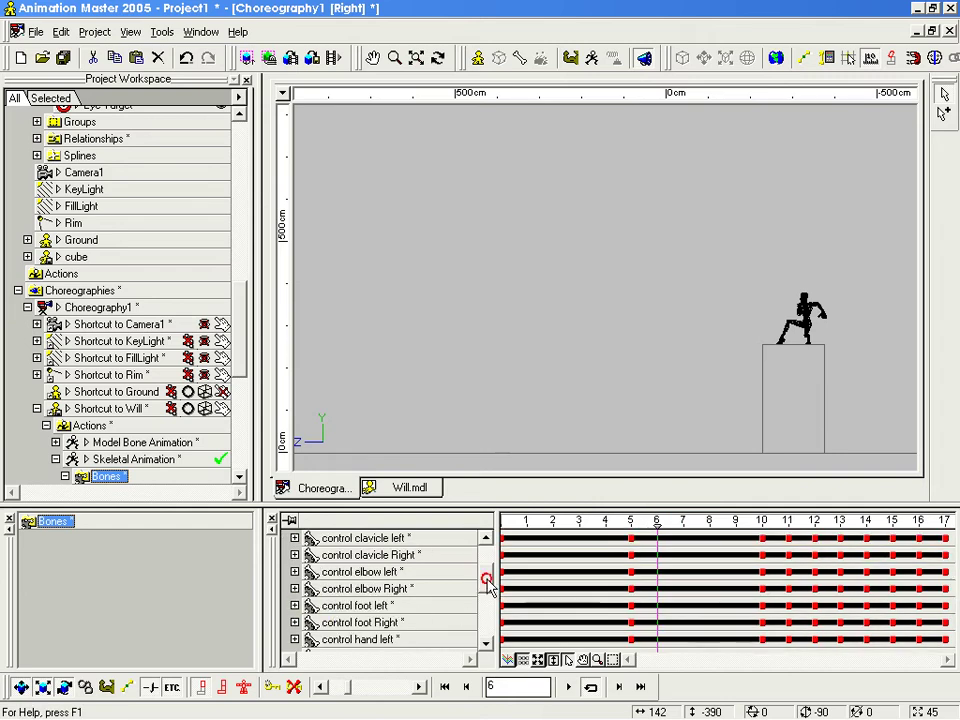
{"action": "left_click_drag", "start_coordinate": [489, 585], "coordinate": [490, 560]}
{"action": "left_click", "coordinate": [119, 462]}
{"action": "left_click", "coordinate": [114, 475]}
{"action": "left_click", "coordinate": [66, 477]}
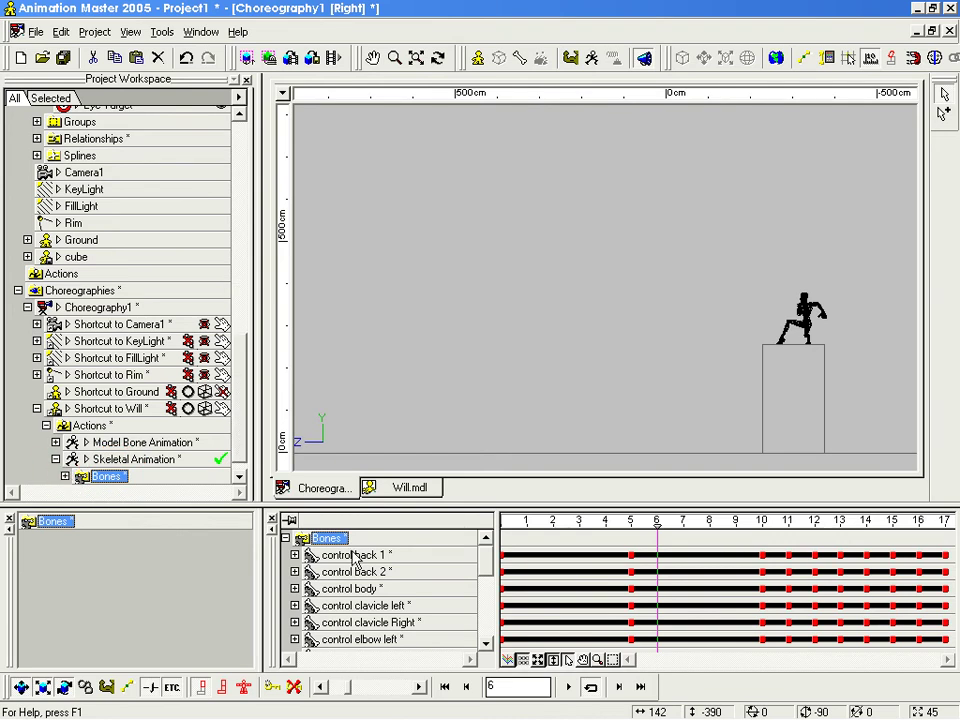
{"action": "left_click_drag", "start_coordinate": [657, 527], "coordinate": [631, 527]}
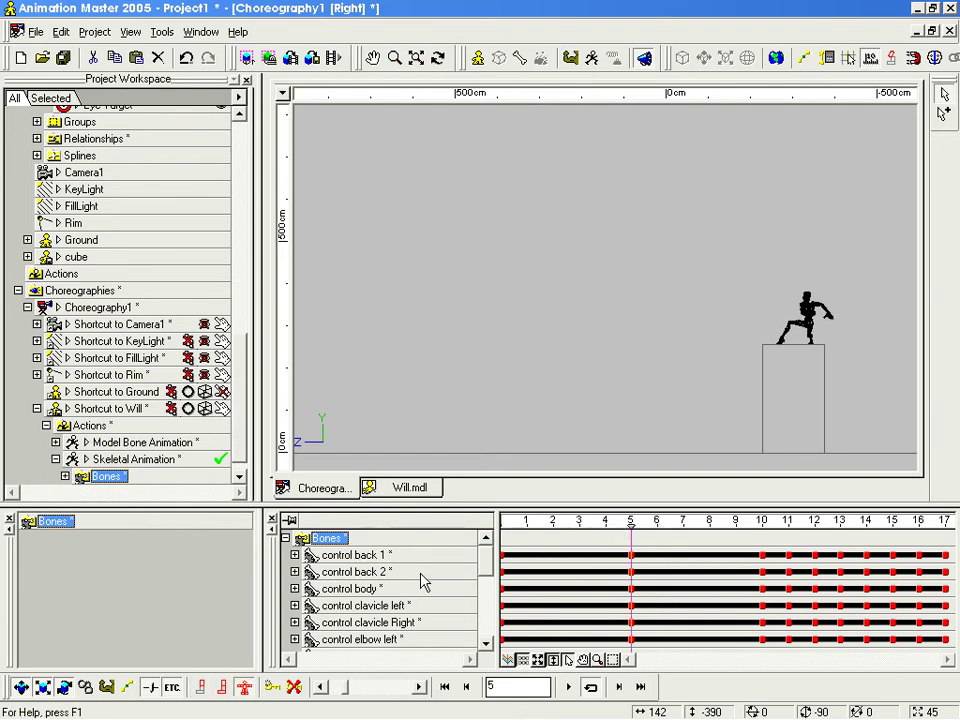
{"action": "left_click", "coordinate": [655, 521]}
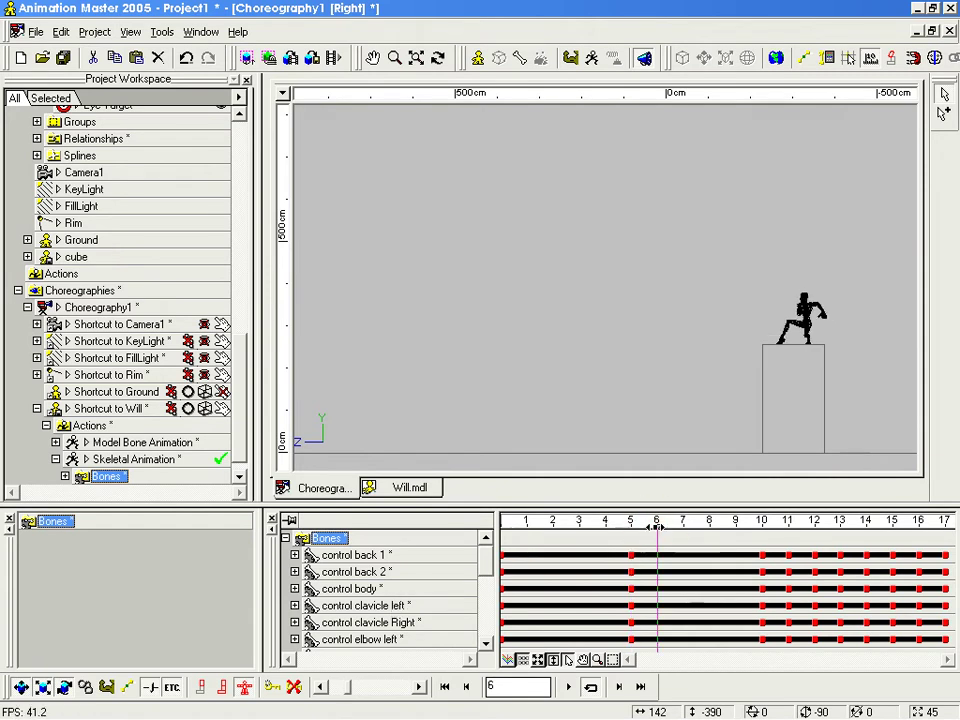
Step: Return to Will's Actions tracks and move the copied frame 6 Model Bone and Bones keys to frame 9, holding the pose
{"action": "left_click", "coordinate": [55, 459]}
{"action": "left_click", "coordinate": [90, 425]}
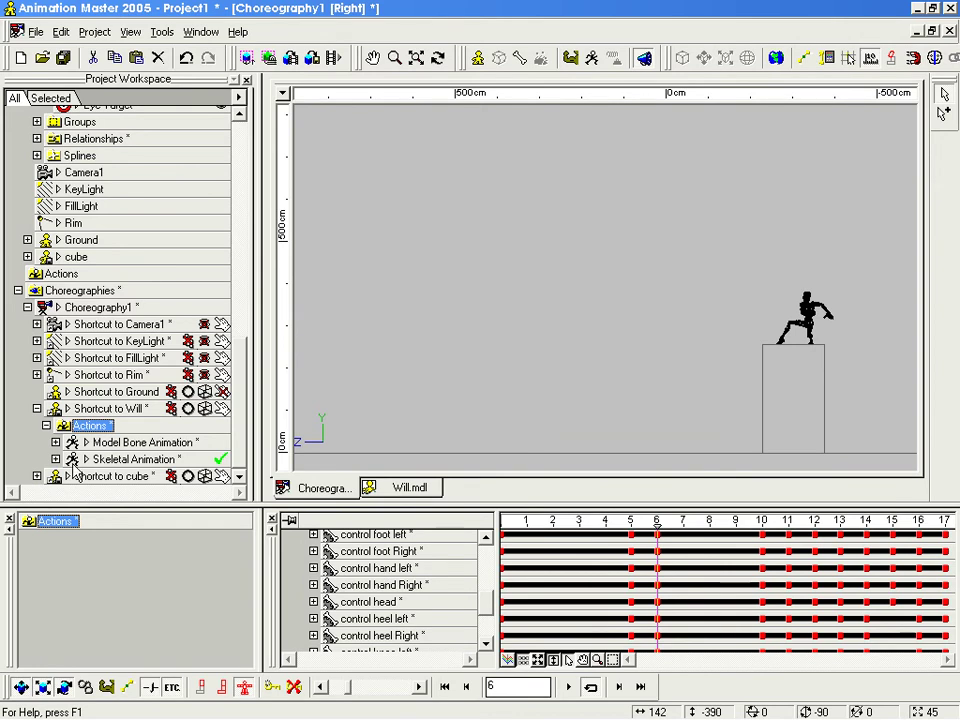
{"action": "left_click_drag", "start_coordinate": [493, 612], "coordinate": [489, 560]}
{"action": "left_click", "coordinate": [304, 592]}
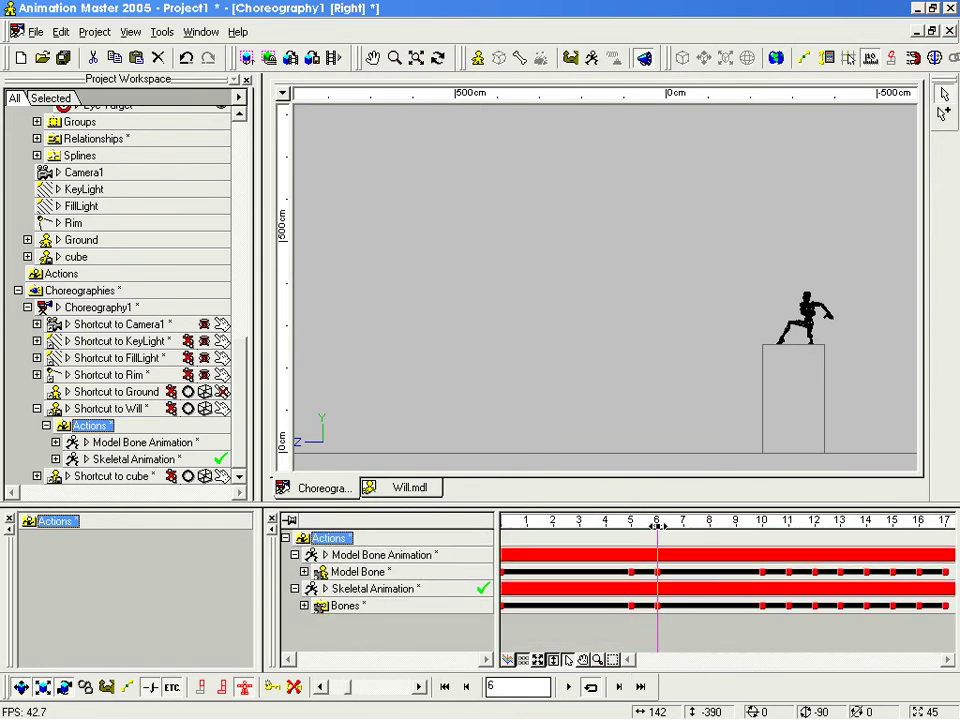
{"action": "left_click_drag", "start_coordinate": [669, 627], "coordinate": [650, 567]}
{"action": "left_click", "coordinate": [666, 624]}
{"action": "left_click", "coordinate": [658, 606]}
{"action": "left_click", "coordinate": [658, 572], "text": "shift"}
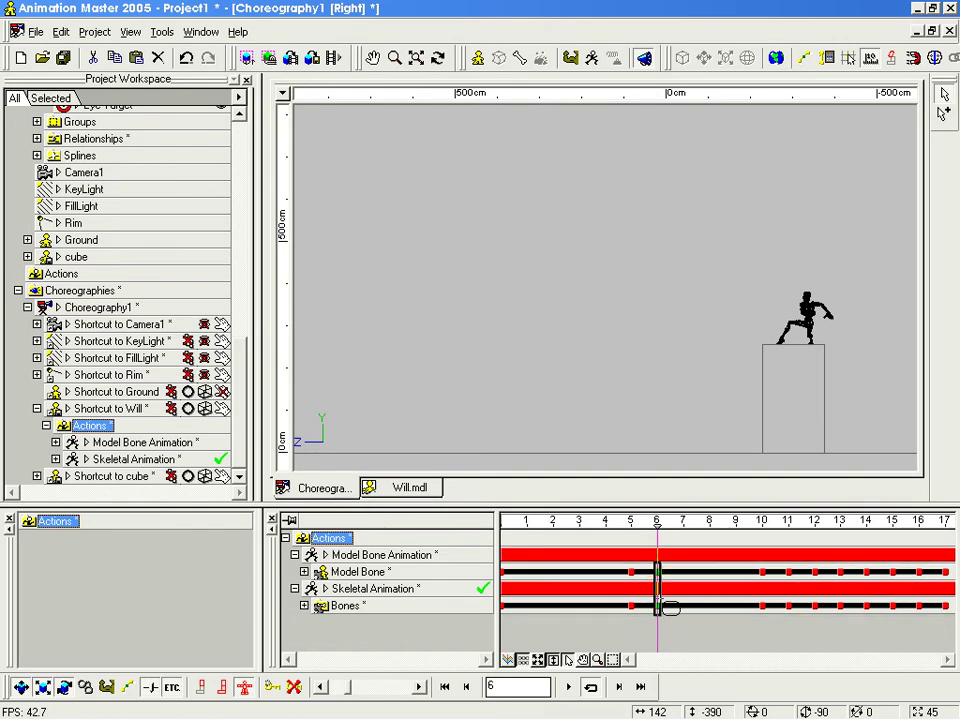
{"action": "left_click_drag", "start_coordinate": [664, 600], "coordinate": [733, 601]}
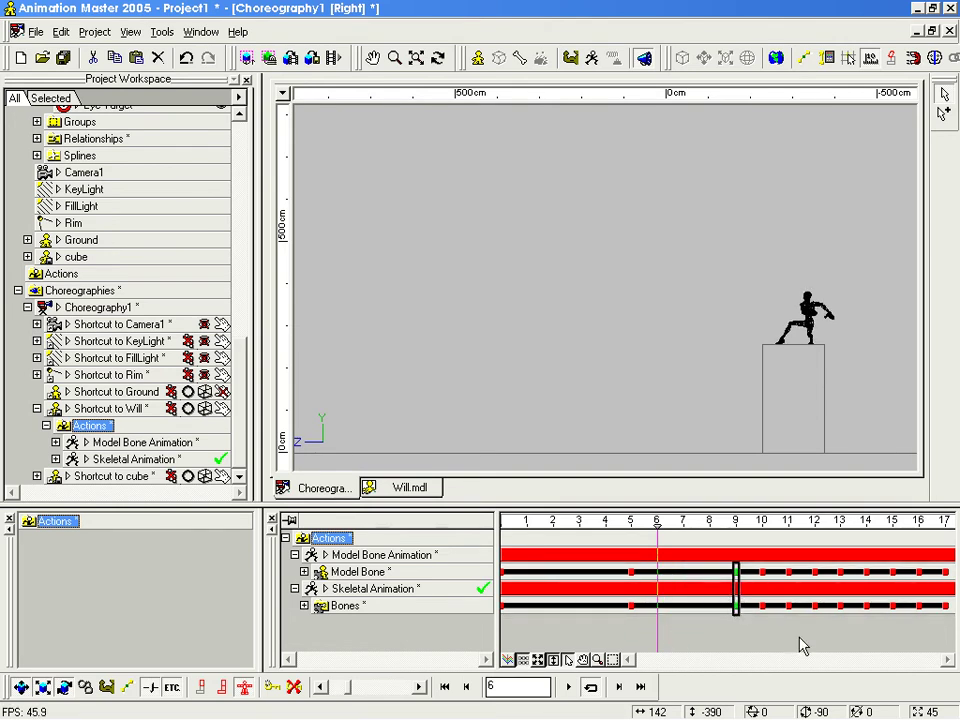
{"action": "mouse_move", "coordinate": [549, 523]}
{"action": "left_mouse_down"}
{"action": "mouse_move", "coordinate": [641, 553]}
{"action": "mouse_move", "coordinate": [735, 553]}
{"action": "mouse_move", "coordinate": [752, 565]}
{"action": "mouse_move", "coordinate": [728, 564]}
{"action": "left_mouse_up"}
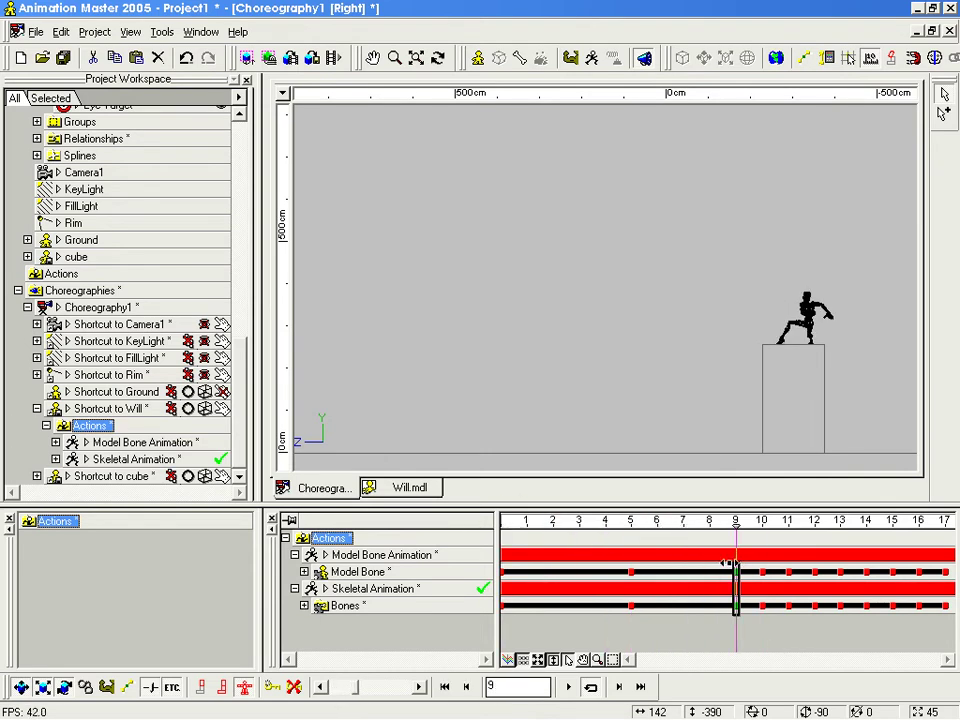
Step: Move all Model Bone and Bones keys after frame 9 so they start at frame 15, and scrub through the motion
{"action": "middle_click_drag", "start_coordinate": [806, 635], "coordinate": [647, 628]}
{"action": "left_click_drag", "start_coordinate": [829, 614], "coordinate": [602, 604]}
{"action": "left_click_drag", "start_coordinate": [804, 581], "coordinate": [760, 577], "text": "shift"}
{"action": "left_click", "coordinate": [641, 609]}
{"action": "left_click_drag", "start_coordinate": [581, 524], "coordinate": [430, 523]}
{"action": "mouse_move", "coordinate": [510, 522]}
{"action": "left_mouse_down"}
{"action": "mouse_move", "coordinate": [643, 553]}
{"action": "mouse_move", "coordinate": [892, 562]}
{"action": "mouse_move", "coordinate": [739, 569]}
{"action": "mouse_move", "coordinate": [889, 568]}
{"action": "left_mouse_up"}
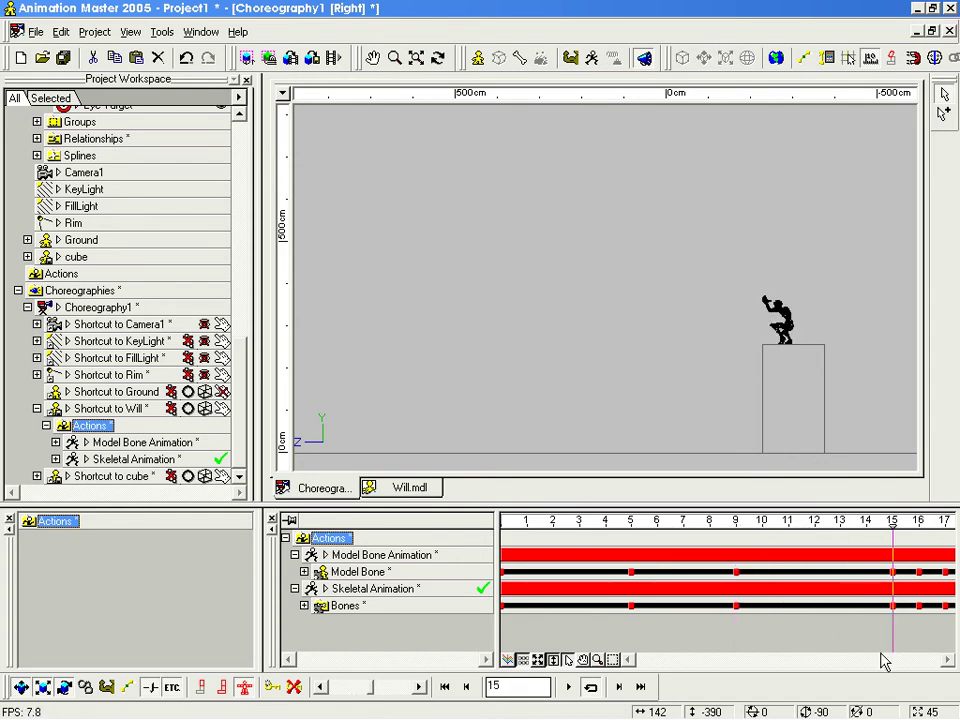
Step: Move the keys after frame 9 on both tracks earlier so they start at frame 12, and check the timing
{"action": "middle_click_drag", "start_coordinate": [876, 631], "coordinate": [748, 622]}
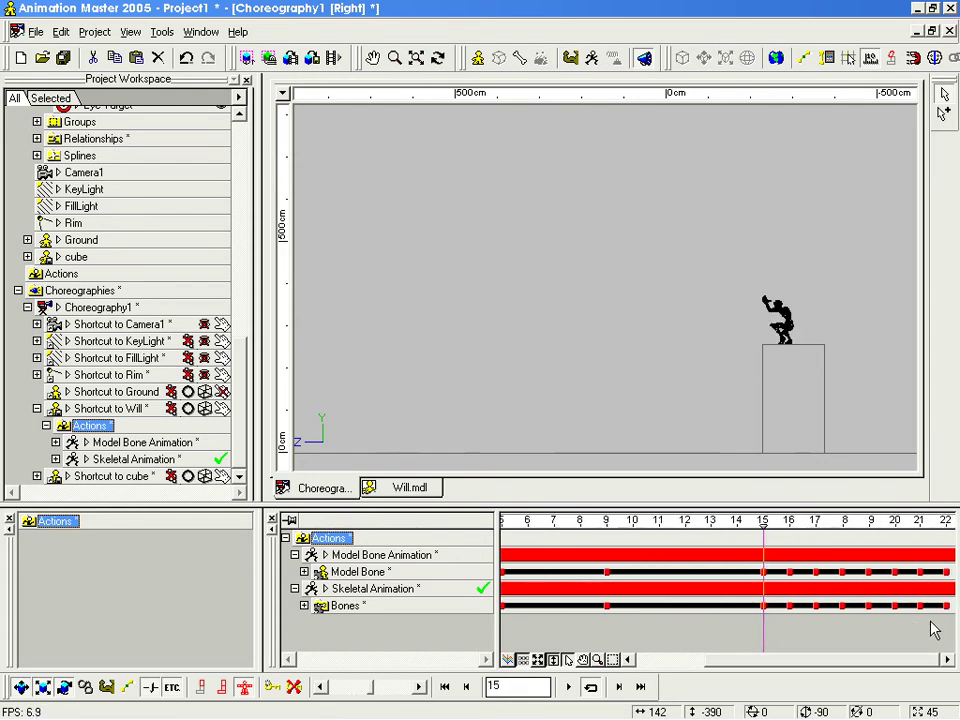
{"action": "middle_click_drag", "start_coordinate": [921, 623], "coordinate": [907, 622]}
{"action": "left_click_drag", "start_coordinate": [932, 618], "coordinate": [731, 602]}
{"action": "left_click_drag", "start_coordinate": [934, 564], "coordinate": [687, 571], "text": "shift"}
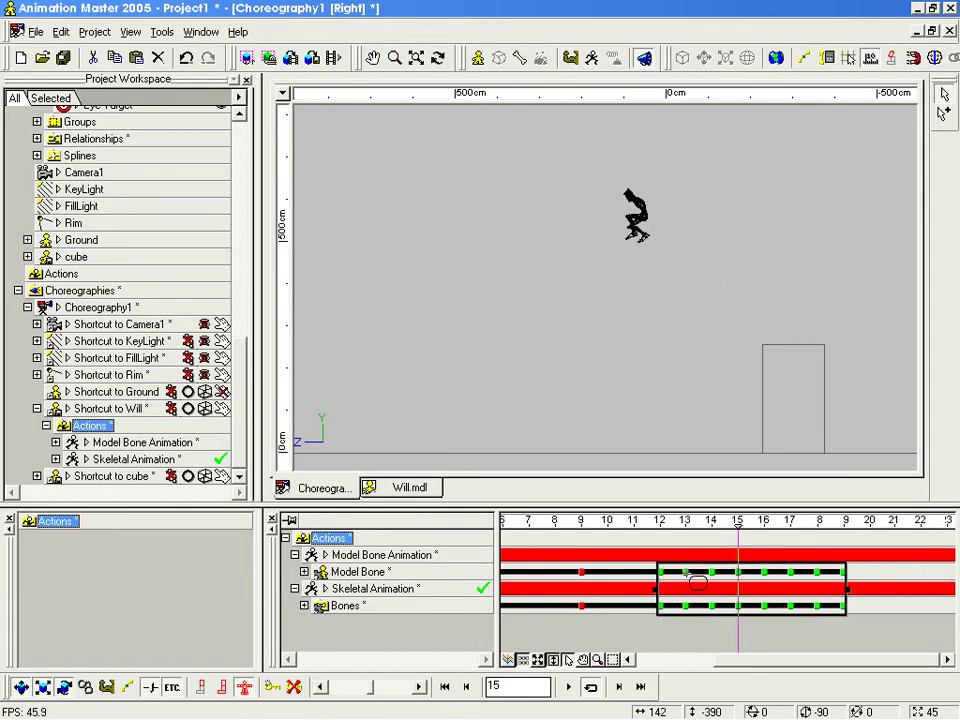
{"action": "mouse_move", "coordinate": [722, 527]}
{"action": "left_mouse_down"}
{"action": "mouse_move", "coordinate": [506, 537]}
{"action": "mouse_move", "coordinate": [786, 542]}
{"action": "mouse_move", "coordinate": [516, 537]}
{"action": "mouse_move", "coordinate": [900, 563]}
{"action": "mouse_move", "coordinate": [568, 560]}
{"action": "mouse_move", "coordinate": [553, 570]}
{"action": "mouse_move", "coordinate": [940, 575]}
{"action": "mouse_move", "coordinate": [538, 586]}
{"action": "mouse_move", "coordinate": [938, 574]}
{"action": "mouse_move", "coordinate": [686, 585]}
{"action": "mouse_move", "coordinate": [787, 593]}
{"action": "left_mouse_up"}
{"action": "middle_click_drag", "start_coordinate": [840, 637], "coordinate": [655, 630]}
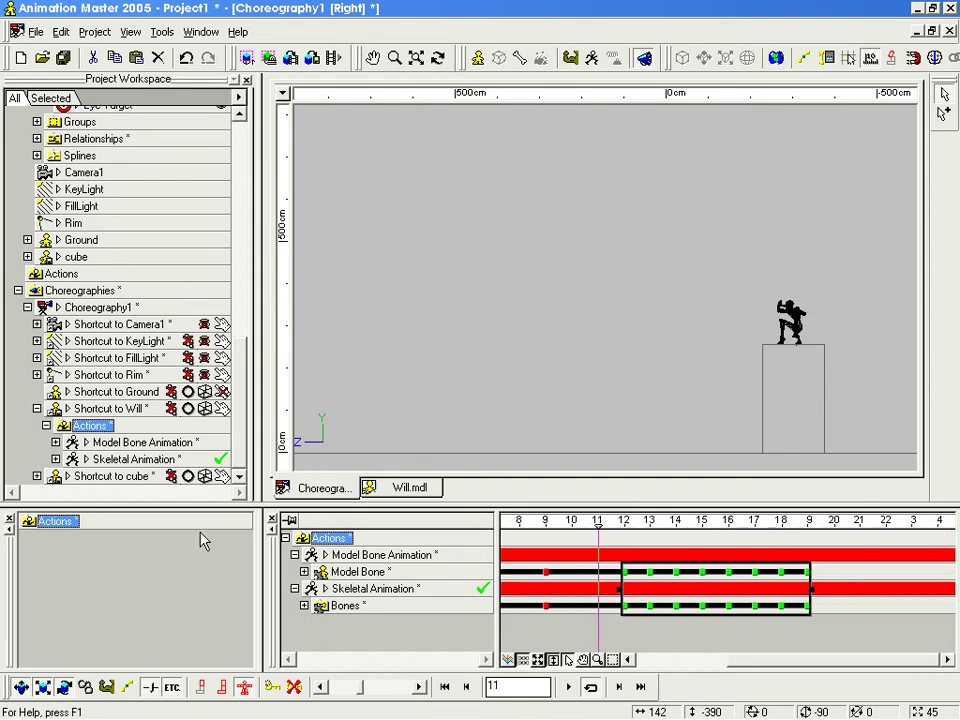
Step: Hide the object properties to widen the timeline, and shift the keys after frame 12 on both tracks to start at frame 14
{"action": "left_click", "coordinate": [8, 521]}
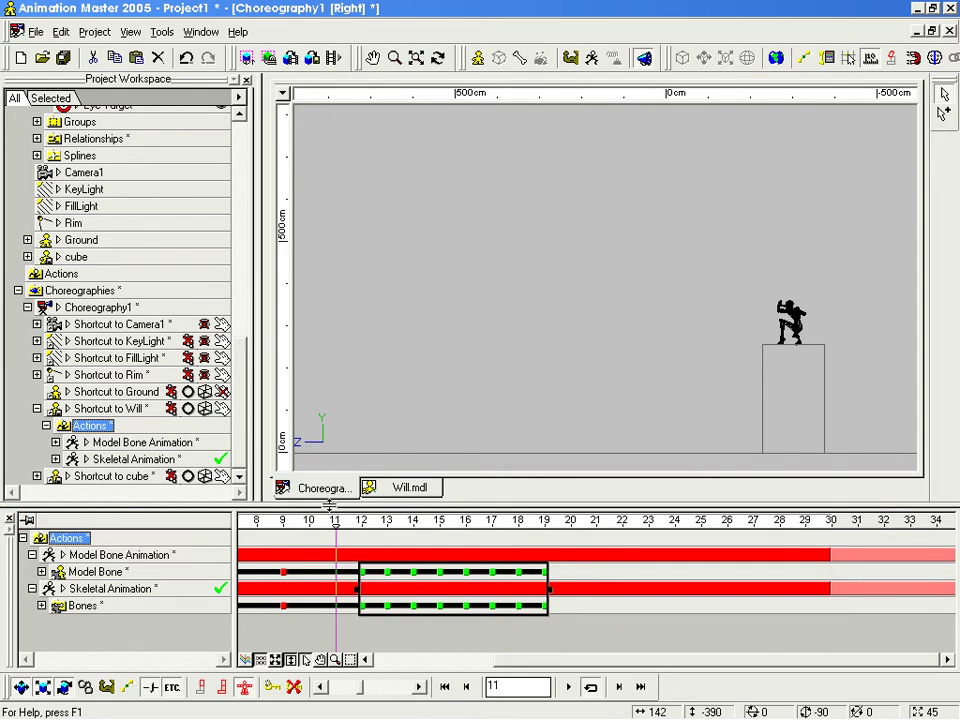
{"action": "left_click", "coordinate": [553, 622]}
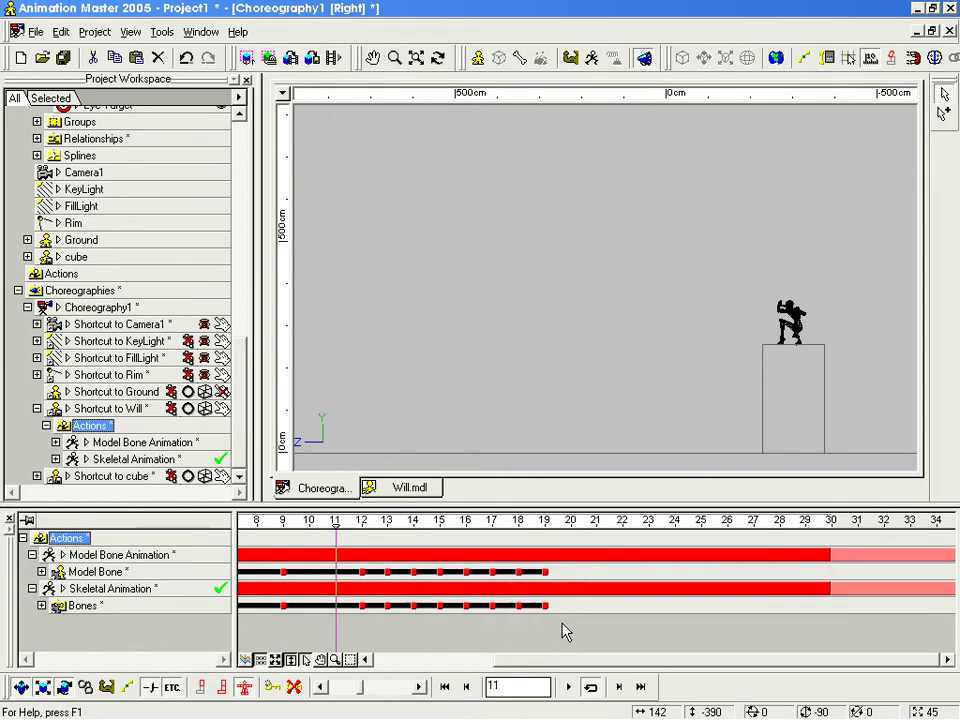
{"action": "left_click_drag", "start_coordinate": [365, 606], "coordinate": [377, 599]}
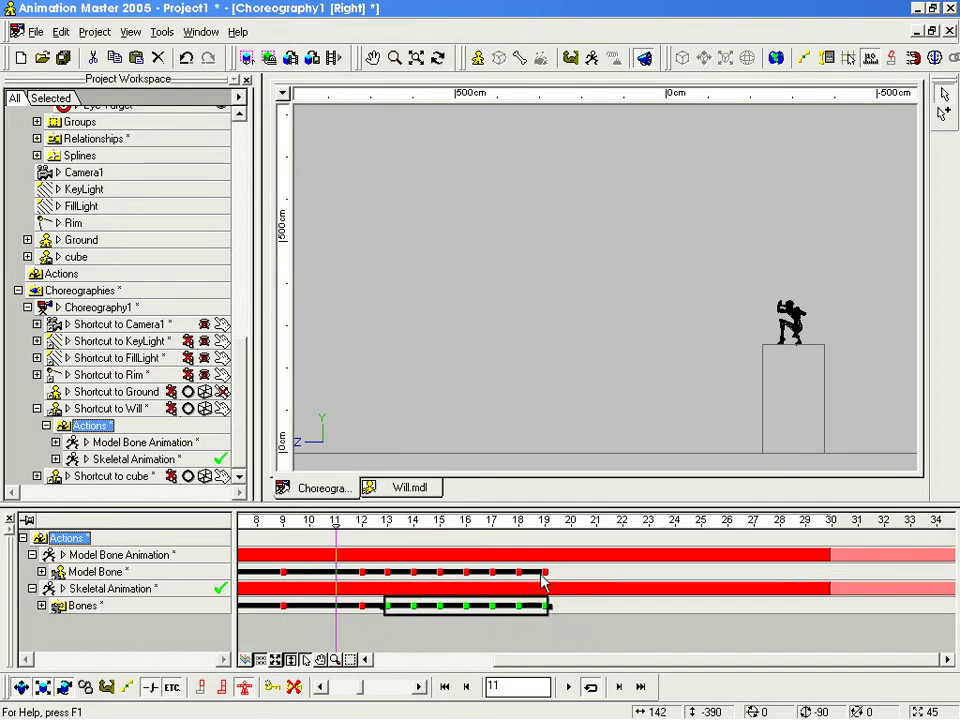
{"action": "left_click_drag", "start_coordinate": [552, 566], "coordinate": [474, 583]}
{"action": "mouse_move", "coordinate": [375, 540]}
{"action": "left_mouse_down"}
{"action": "mouse_move", "coordinate": [281, 540]}
{"action": "mouse_move", "coordinate": [456, 539]}
{"action": "mouse_move", "coordinate": [438, 540]}
{"action": "left_mouse_up"}
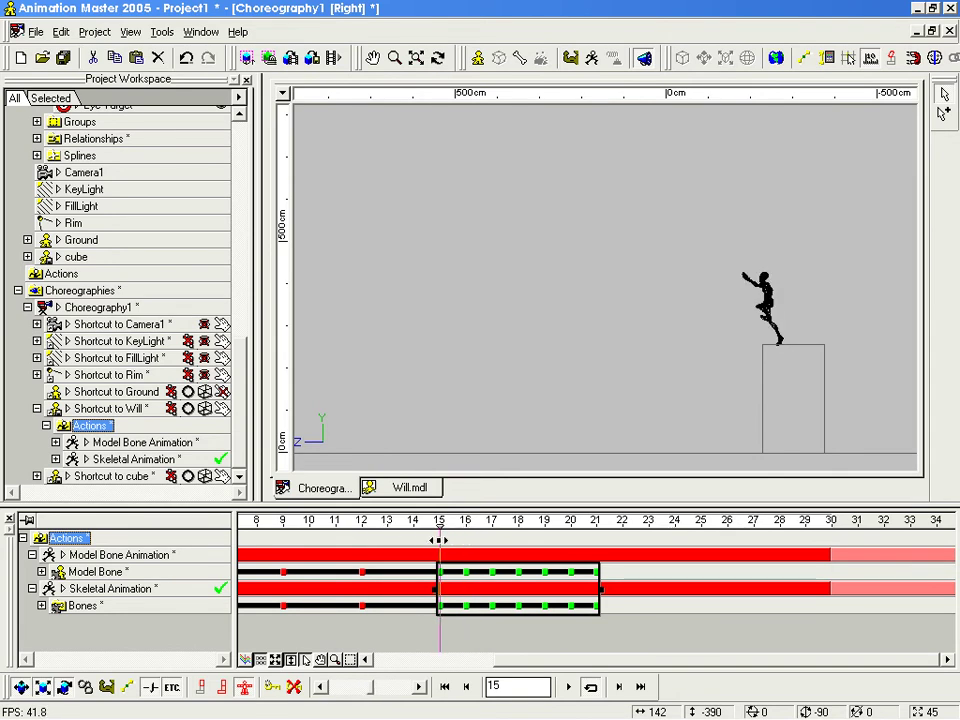
{"action": "mouse_move", "coordinate": [493, 583]}
{"action": "left_mouse_down"}
{"action": "mouse_move", "coordinate": [450, 580]}
{"action": "mouse_move", "coordinate": [482, 583]}
{"action": "left_mouse_up"}
{"action": "mouse_move", "coordinate": [437, 537]}
{"action": "left_mouse_down"}
{"action": "mouse_move", "coordinate": [361, 537]}
{"action": "mouse_move", "coordinate": [439, 535]}
{"action": "left_mouse_up"}
{"action": "left_click", "coordinate": [551, 625]}
Step: Shift all Model Bone and Bones keys after frame 14 so they start at frame 17, scrubbing to check the takeoff
{"action": "left_click_drag", "start_coordinate": [610, 615], "coordinate": [431, 599]}
{"action": "left_click_drag", "start_coordinate": [443, 575], "coordinate": [436, 565], "text": "shift"}
{"action": "left_click_drag", "start_coordinate": [444, 567], "coordinate": [470, 563]}
{"action": "mouse_move", "coordinate": [414, 527]}
{"action": "left_mouse_down"}
{"action": "mouse_move", "coordinate": [506, 542]}
{"action": "mouse_move", "coordinate": [472, 545]}
{"action": "left_mouse_up"}
{"action": "left_click_drag", "start_coordinate": [534, 572], "coordinate": [560, 572]}
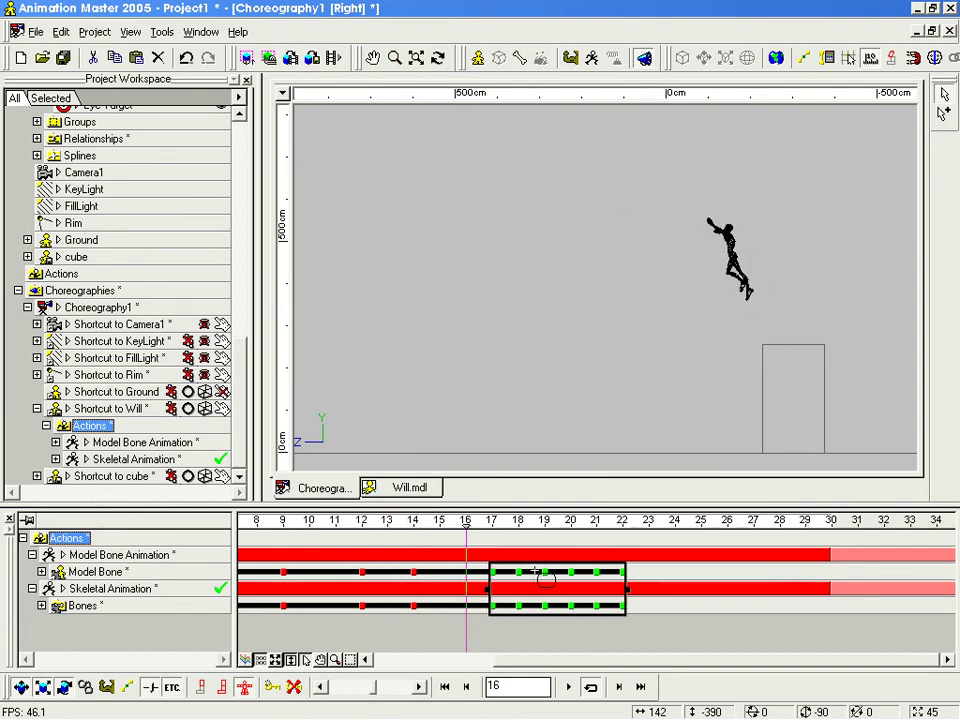
{"action": "mouse_move", "coordinate": [465, 527]}
{"action": "left_mouse_down"}
{"action": "mouse_move", "coordinate": [411, 527]}
{"action": "mouse_move", "coordinate": [542, 533]}
{"action": "mouse_move", "coordinate": [521, 533]}
{"action": "left_mouse_up"}
Step: Shift all Model Bone and Bones keys after frame 17 so they start at frame 20
{"action": "left_click_drag", "start_coordinate": [661, 572], "coordinate": [513, 576]}
{"action": "left_click_drag", "start_coordinate": [662, 608], "coordinate": [600, 606], "text": "shift"}
{"action": "mouse_move", "coordinate": [517, 528]}
{"action": "left_mouse_down"}
{"action": "mouse_move", "coordinate": [439, 536]}
{"action": "mouse_move", "coordinate": [619, 536]}
{"action": "mouse_move", "coordinate": [411, 549]}
{"action": "mouse_move", "coordinate": [429, 567]}
{"action": "mouse_move", "coordinate": [584, 580]}
{"action": "left_mouse_up"}
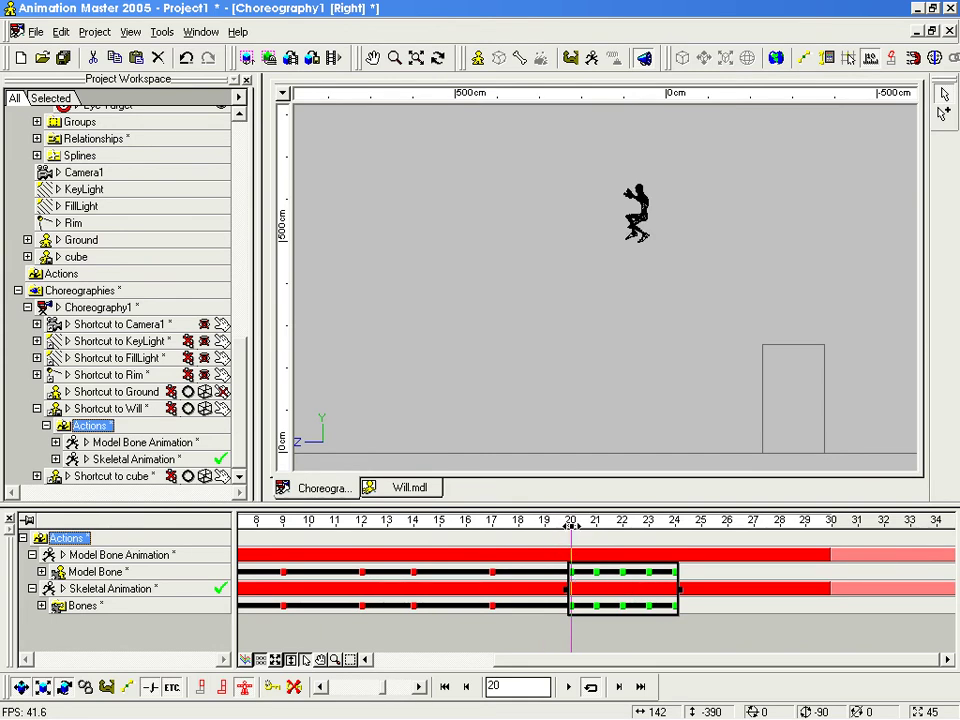
{"action": "left_click_drag", "start_coordinate": [570, 526], "coordinate": [595, 526]}
Step: Shift all Model Bone and Bones keys after frame 20 so they start at frame 23
{"action": "left_click_drag", "start_coordinate": [716, 563], "coordinate": [581, 575]}
{"action": "left_click_drag", "start_coordinate": [714, 615], "coordinate": [690, 613], "text": "shift"}
{"action": "mouse_move", "coordinate": [597, 526]}
{"action": "left_mouse_down"}
{"action": "mouse_move", "coordinate": [386, 526]}
{"action": "mouse_move", "coordinate": [647, 527]}
{"action": "mouse_move", "coordinate": [685, 538]}
{"action": "left_mouse_up"}
Step: Move the last three keys on both tracks to frames 25 to 27 and scrub to frame 26 to check the landing
{"action": "left_click_drag", "start_coordinate": [746, 620], "coordinate": [745, 583]}
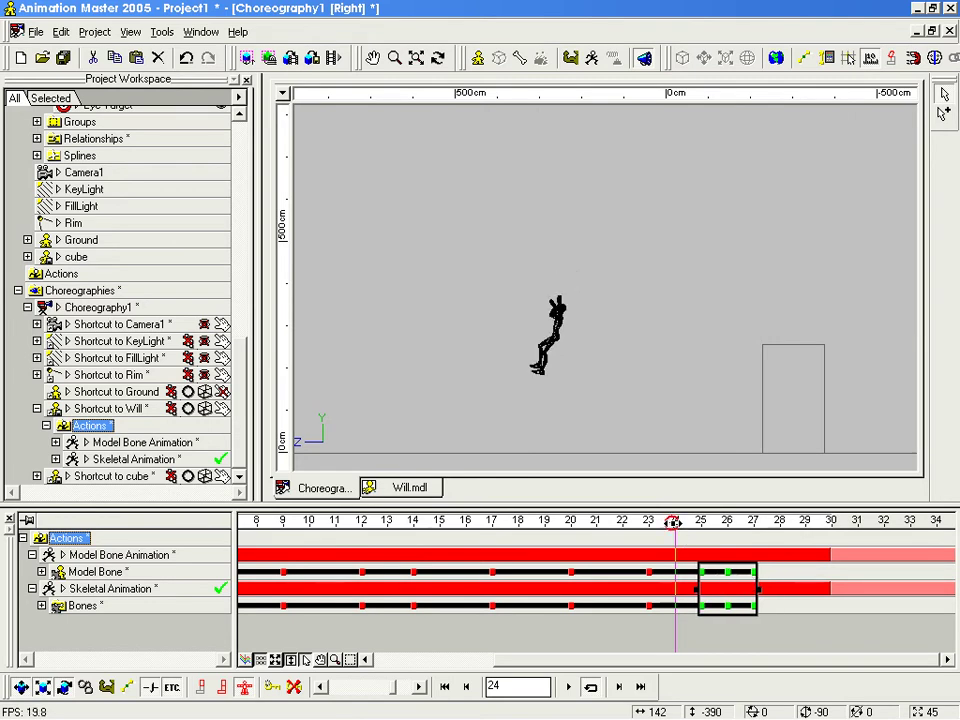
{"action": "left_click", "coordinate": [730, 532]}
{"action": "mouse_move", "coordinate": [717, 534]}
{"action": "left_mouse_down"}
{"action": "mouse_move", "coordinate": [709, 534]}
{"action": "mouse_move", "coordinate": [739, 534]}
{"action": "mouse_move", "coordinate": [572, 535]}
{"action": "mouse_move", "coordinate": [797, 538]}
{"action": "mouse_move", "coordinate": [731, 546]}
{"action": "left_mouse_up"}
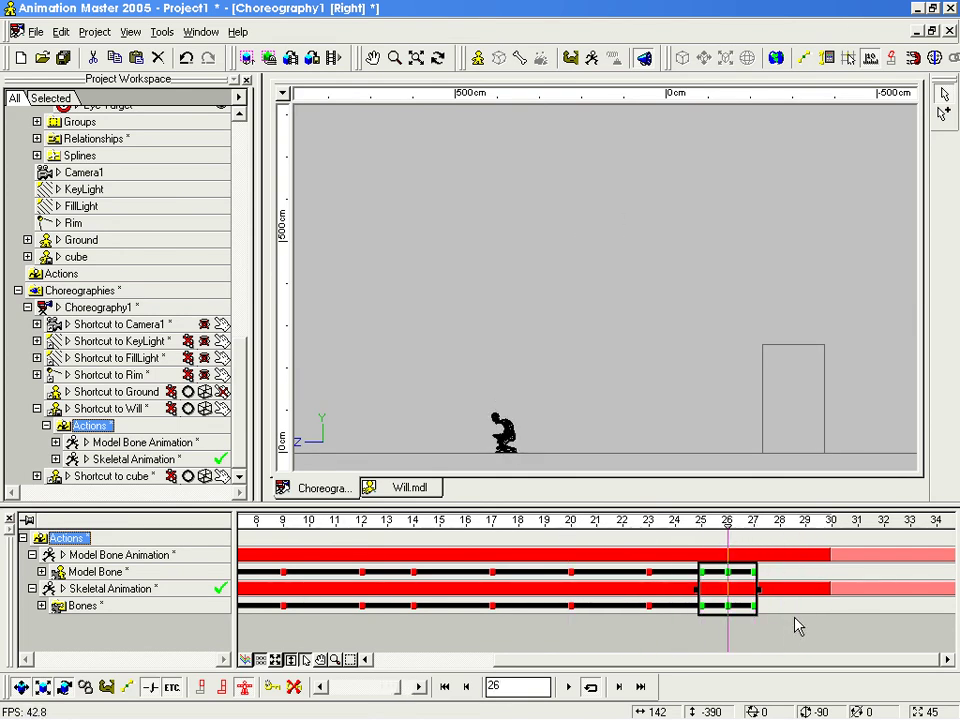
Step: Move the last key on both the Model Bone and Bones tracks to frame 29, scrubbing to check the standing pose
{"action": "left_click", "coordinate": [752, 625]}
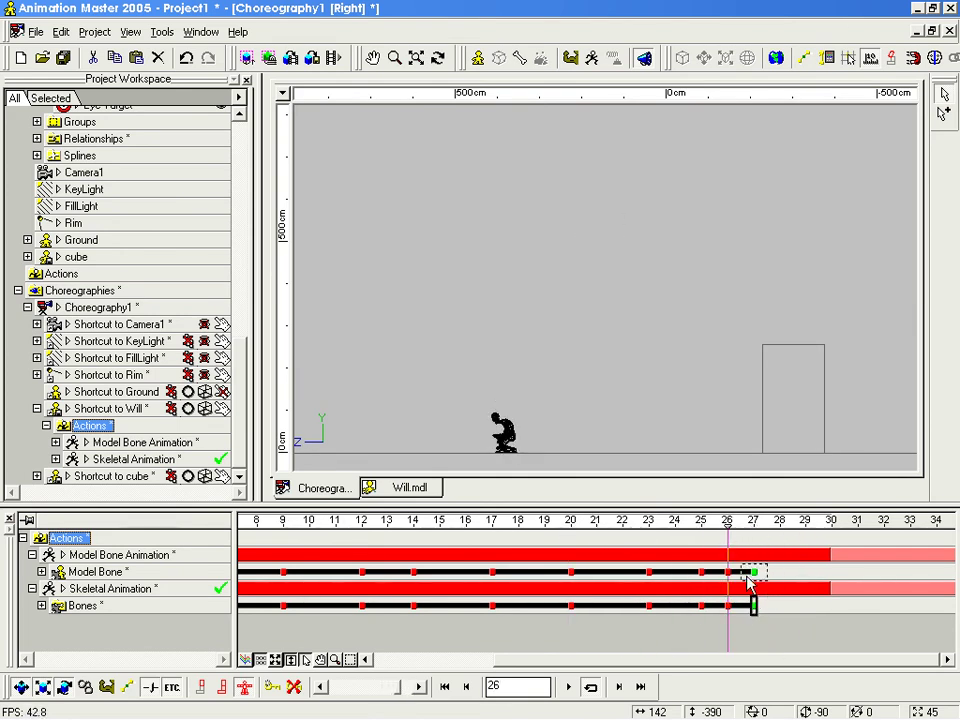
{"action": "left_click_drag", "start_coordinate": [732, 527], "coordinate": [753, 527]}
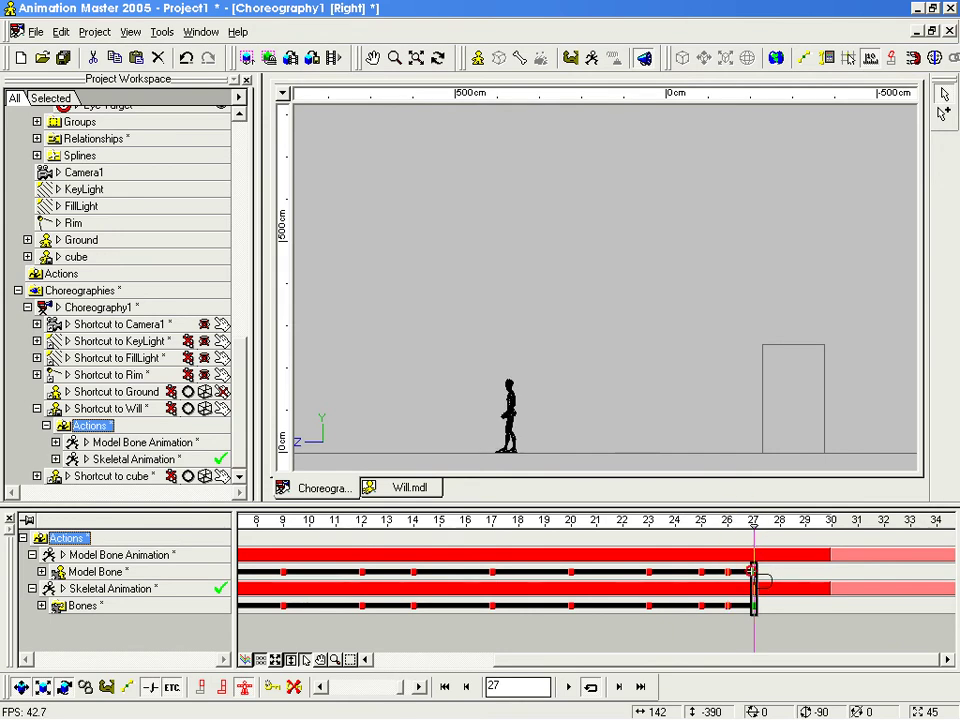
{"action": "left_click_drag", "start_coordinate": [758, 578], "coordinate": [810, 580]}
{"action": "mouse_move", "coordinate": [724, 522]}
{"action": "left_mouse_down"}
{"action": "mouse_move", "coordinate": [647, 522]}
{"action": "mouse_move", "coordinate": [838, 543]}
{"action": "mouse_move", "coordinate": [321, 548]}
{"action": "mouse_move", "coordinate": [487, 557]}
{"action": "mouse_move", "coordinate": [683, 542]}
{"action": "mouse_move", "coordinate": [857, 551]}
{"action": "mouse_move", "coordinate": [287, 549]}
{"action": "mouse_move", "coordinate": [495, 574]}
{"action": "mouse_move", "coordinate": [739, 580]}
{"action": "mouse_move", "coordinate": [830, 572]}
{"action": "mouse_move", "coordinate": [252, 562]}
{"action": "mouse_move", "coordinate": [849, 575]}
{"action": "mouse_move", "coordinate": [381, 586]}
{"action": "mouse_move", "coordinate": [845, 590]}
{"action": "mouse_move", "coordinate": [828, 604]}
{"action": "left_mouse_up"}
{"action": "middle_click_drag", "start_coordinate": [869, 636], "coordinate": [493, 640]}
{"action": "mouse_move", "coordinate": [455, 525]}
{"action": "left_mouse_down"}
{"action": "mouse_move", "coordinate": [375, 536]}
{"action": "mouse_move", "coordinate": [456, 538]}
{"action": "left_mouse_up"}
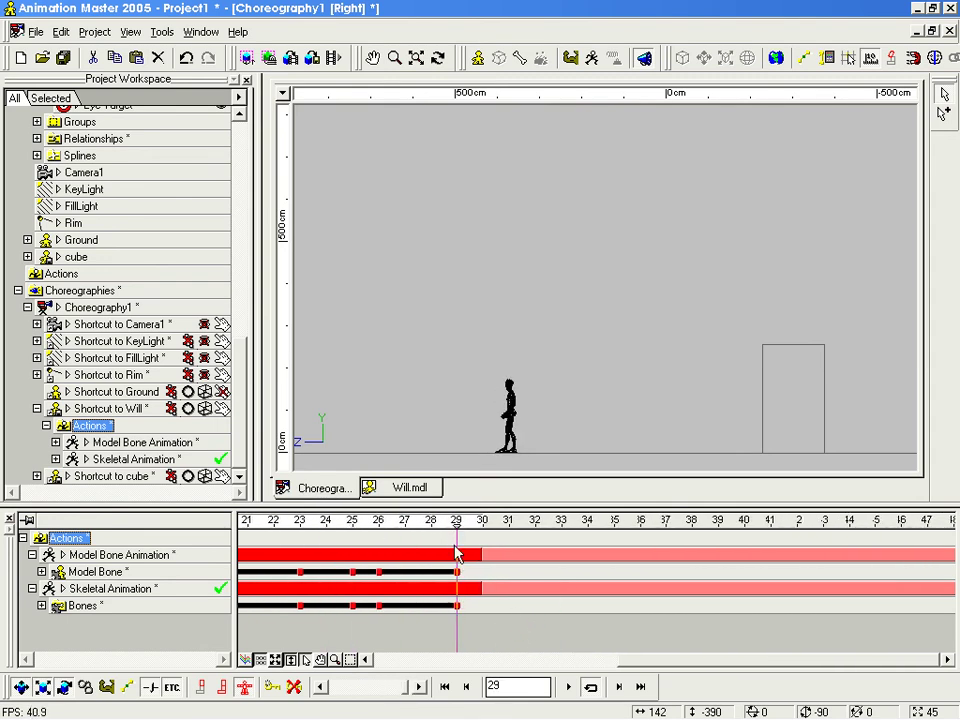
Step: Paste the final standing pose into the Skeletal Animation track at frame 35
{"action": "left_click", "coordinate": [112, 590]}
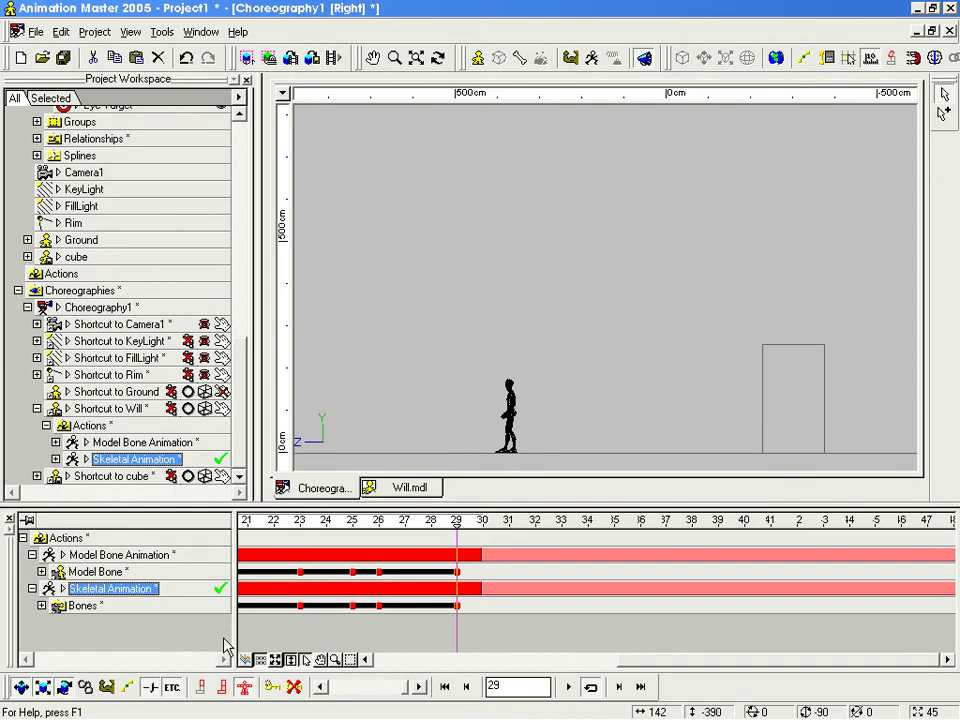
{"action": "left_click", "coordinate": [103, 459]}
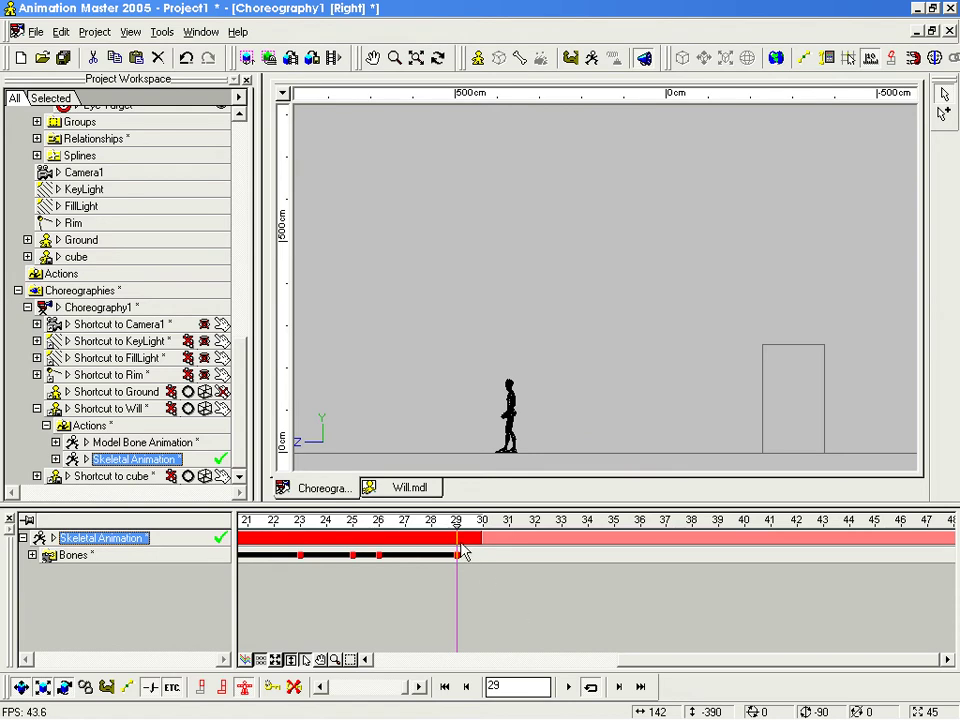
{"action": "mouse_move", "coordinate": [457, 525]}
{"action": "left_mouse_down"}
{"action": "mouse_move", "coordinate": [611, 535]}
{"action": "mouse_move", "coordinate": [516, 527]}
{"action": "mouse_move", "coordinate": [433, 544]}
{"action": "mouse_move", "coordinate": [632, 561]}
{"action": "mouse_move", "coordinate": [315, 556]}
{"action": "mouse_move", "coordinate": [617, 576]}
{"action": "left_mouse_up"}
{"action": "key", "text": "ctrl+v"}
{"action": "left_click", "coordinate": [614, 555]}
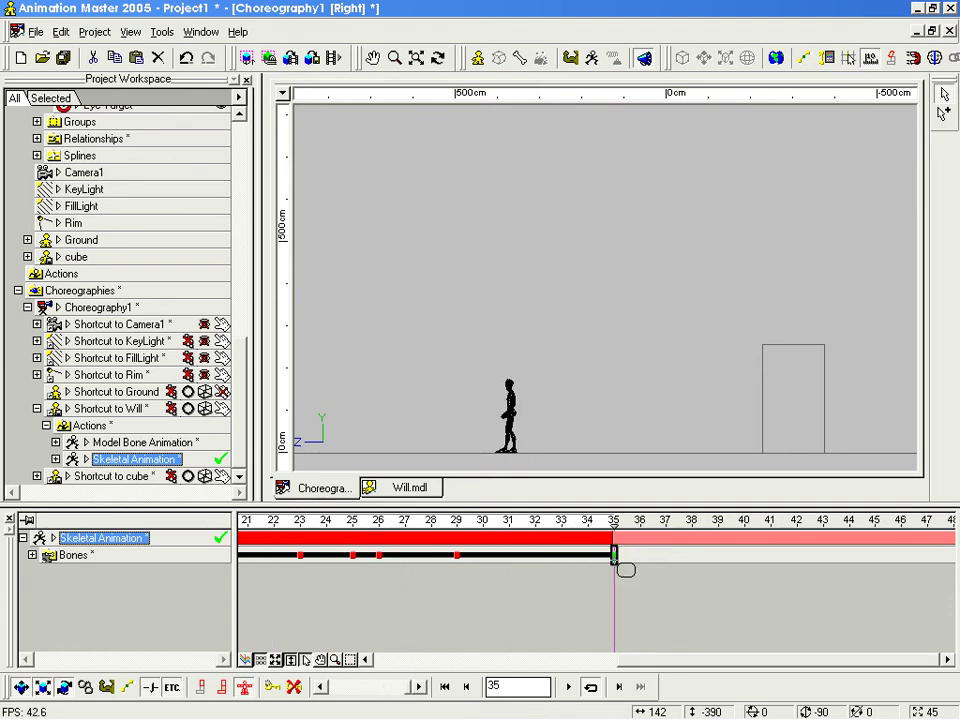
{"action": "mouse_move", "coordinate": [614, 556]}
{"action": "left_mouse_down"}
{"action": "mouse_move", "coordinate": [378, 535]}
{"action": "mouse_move", "coordinate": [614, 535]}
{"action": "mouse_move", "coordinate": [299, 535]}
{"action": "mouse_move", "coordinate": [486, 560]}
{"action": "mouse_move", "coordinate": [666, 563]}
{"action": "mouse_move", "coordinate": [462, 574]}
{"action": "mouse_move", "coordinate": [541, 576]}
{"action": "mouse_move", "coordinate": [561, 558]}
{"action": "mouse_move", "coordinate": [692, 558]}
{"action": "mouse_move", "coordinate": [372, 537]}
{"action": "mouse_move", "coordinate": [643, 538]}
{"action": "mouse_move", "coordinate": [536, 542]}
{"action": "left_mouse_up"}
{"action": "mouse_move", "coordinate": [665, 555]}
{"action": "left_mouse_down"}
{"action": "mouse_move", "coordinate": [325, 537]}
{"action": "mouse_move", "coordinate": [639, 537]}
{"action": "mouse_move", "coordinate": [614, 536]}
{"action": "left_mouse_up"}
Step: Show the Y translate curve of the control body bone in an enlarged timeline graph
{"action": "left_click", "coordinate": [32, 554]}
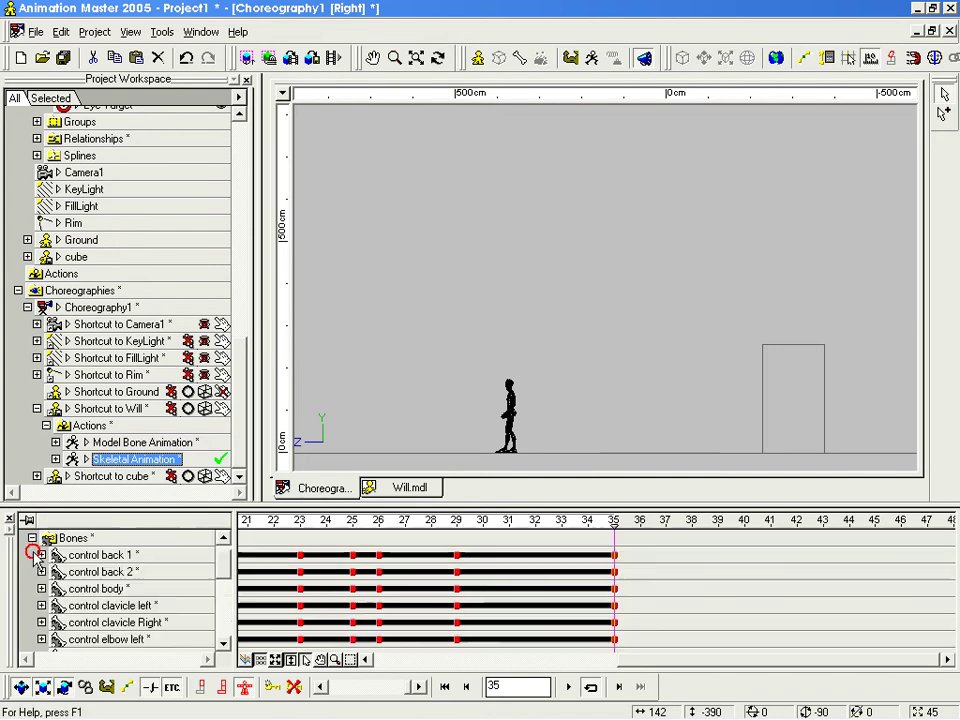
{"action": "left_click", "coordinate": [234, 592]}
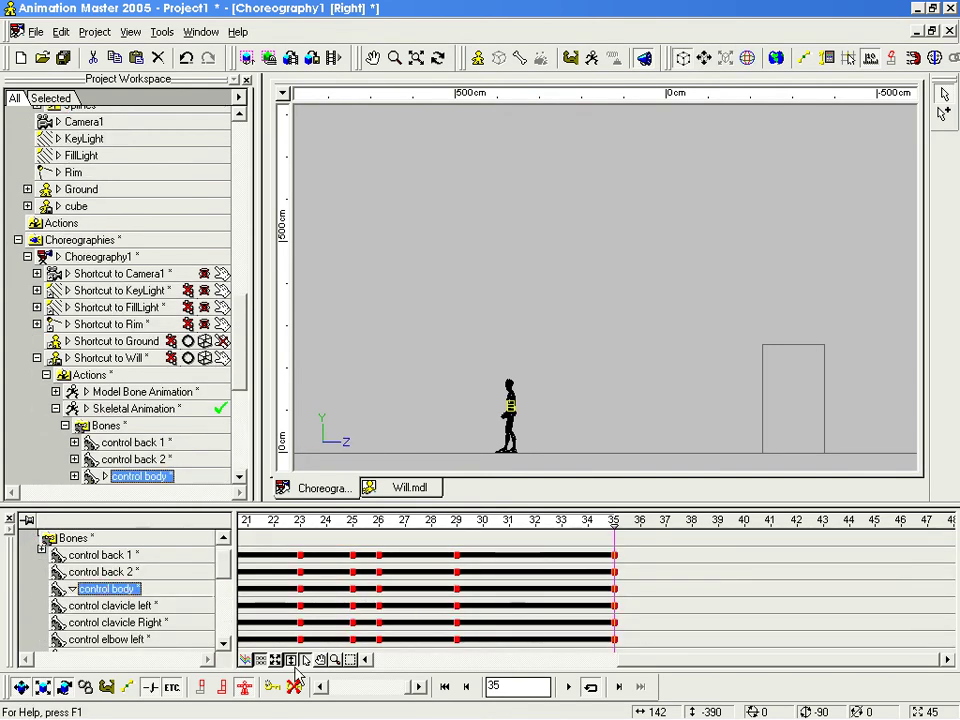
{"action": "left_click", "coordinate": [245, 661]}
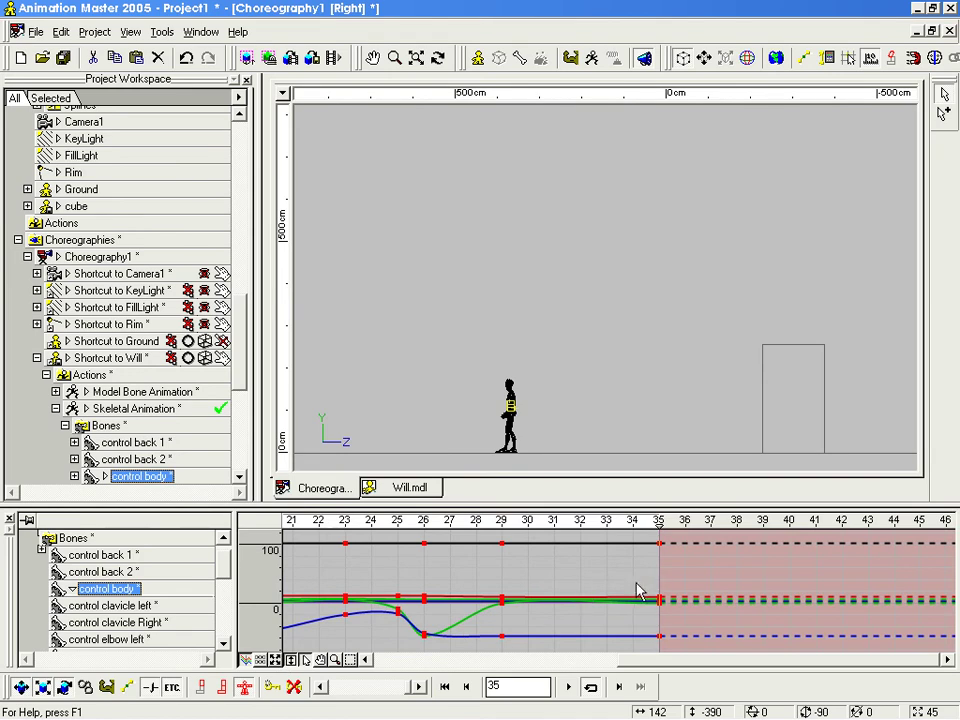
{"action": "left_click_drag", "start_coordinate": [579, 505], "coordinate": [568, 385]}
{"action": "left_click_drag", "start_coordinate": [563, 263], "coordinate": [561, 286]}
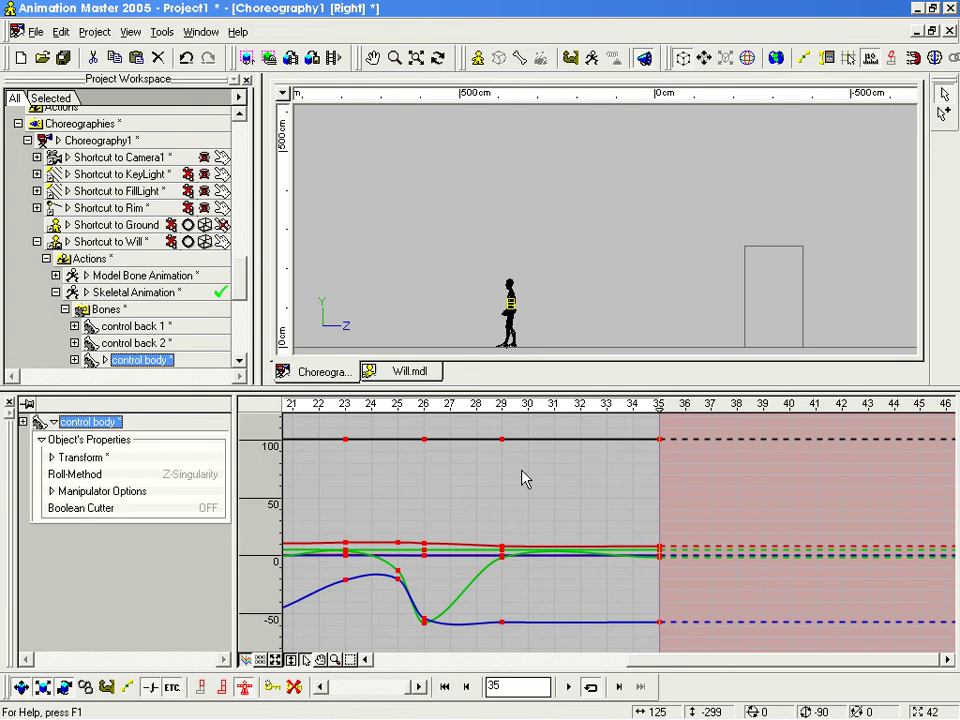
{"action": "left_click", "coordinate": [52, 457]}
{"action": "left_click", "coordinate": [62, 475]}
{"action": "left_click", "coordinate": [87, 510]}
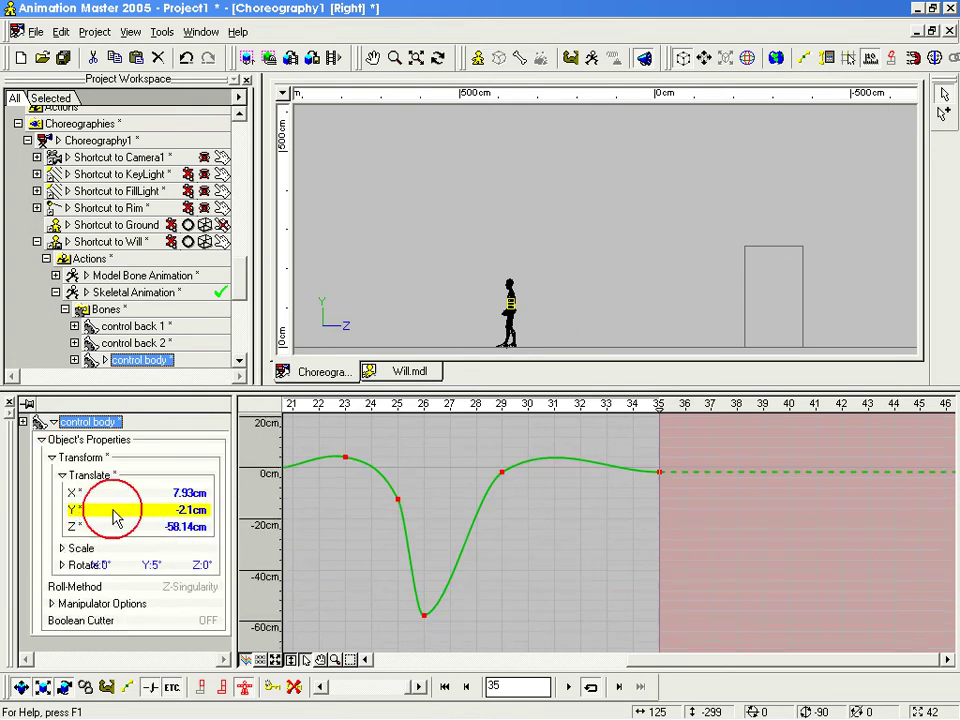
Step: Turn on bias handles and reshape the control body's Y curve around frames 29 and 32, scrubbing to check the settle
{"action": "left_click", "coordinate": [502, 471]}
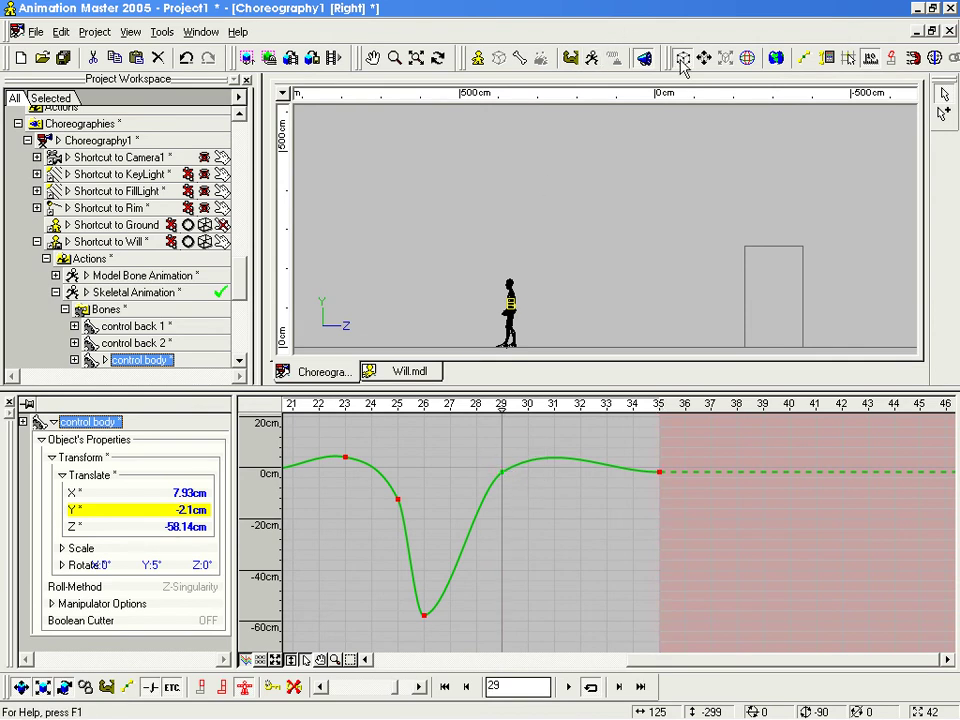
{"action": "left_click", "coordinate": [800, 59]}
{"action": "left_click", "coordinate": [502, 472]}
{"action": "left_click_drag", "start_coordinate": [555, 441], "coordinate": [567, 453]}
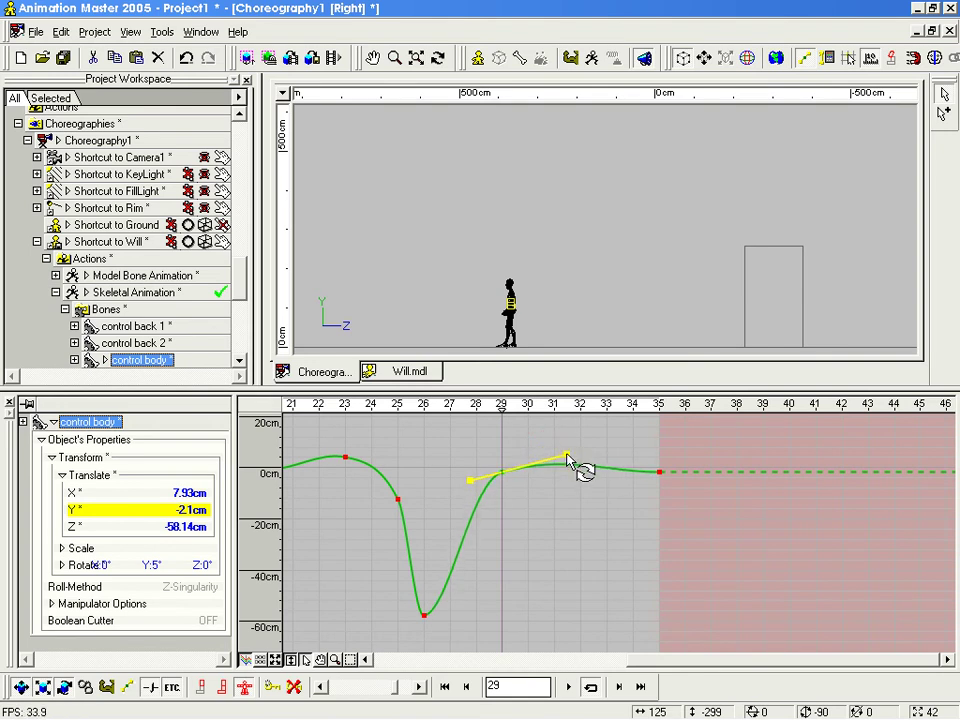
{"action": "left_click_drag", "start_coordinate": [527, 404], "coordinate": [555, 465]}
{"action": "left_click", "coordinate": [554, 459]}
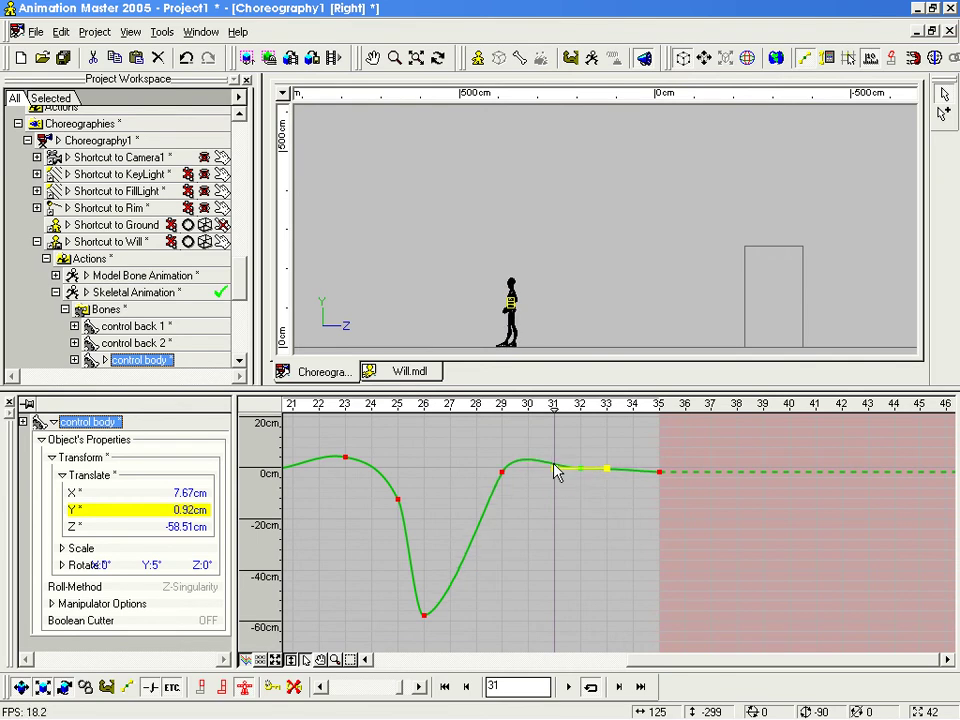
{"action": "left_click", "coordinate": [503, 471]}
{"action": "left_click_drag", "start_coordinate": [520, 450], "coordinate": [251, 547]}
{"action": "mouse_move", "coordinate": [342, 466]}
{"action": "left_mouse_down"}
{"action": "mouse_move", "coordinate": [318, 405]}
{"action": "mouse_move", "coordinate": [248, 416]}
{"action": "left_mouse_up"}
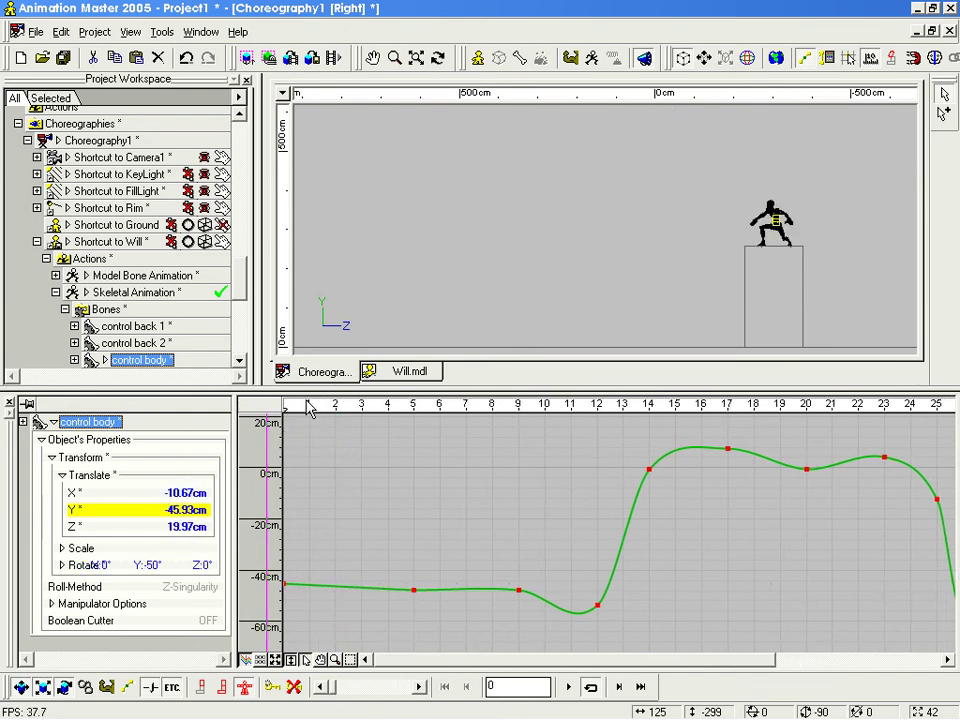
Step: Save the choreography as WillCubeJump in the Choreographies folder
{"action": "right_click", "coordinate": [97, 140]}
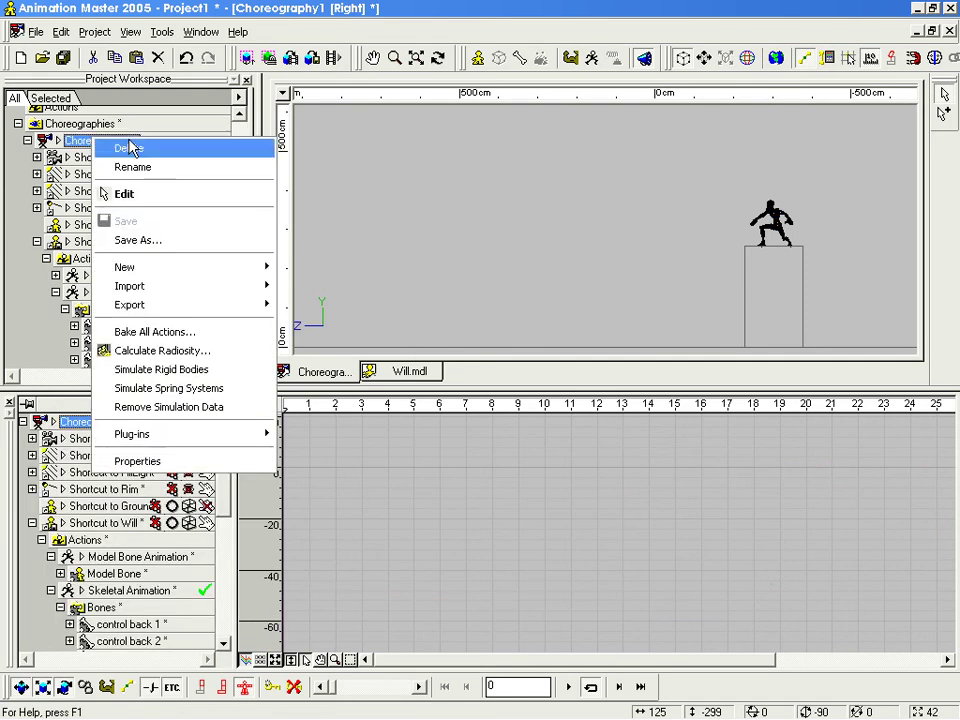
{"action": "left_click", "coordinate": [129, 240]}
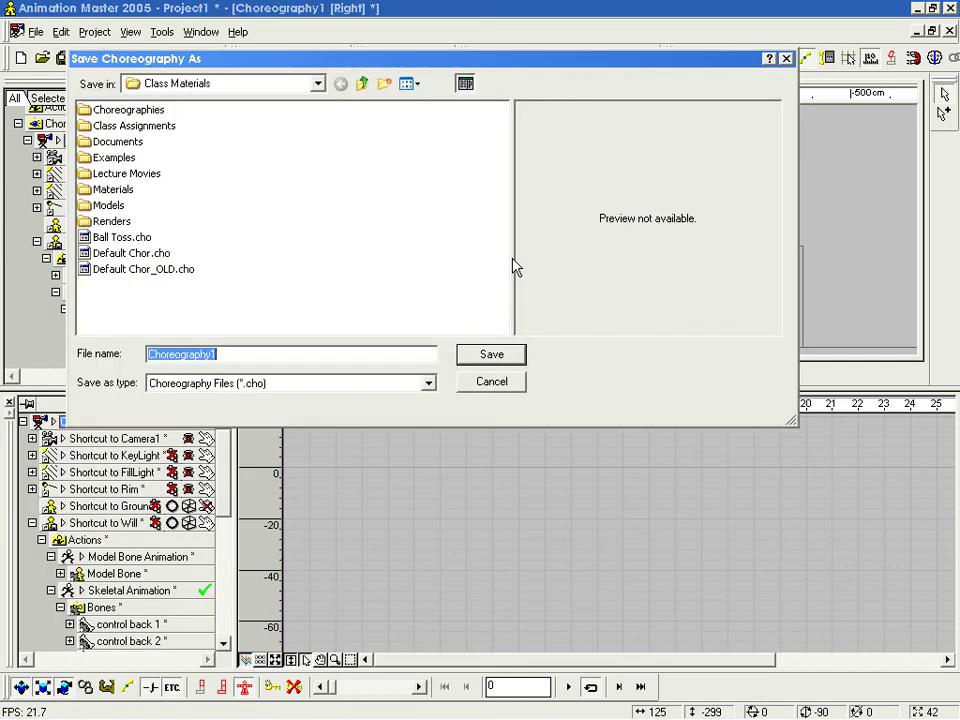
{"action": "left_click", "coordinate": [317, 84]}
{"action": "left_click", "coordinate": [226, 80]}
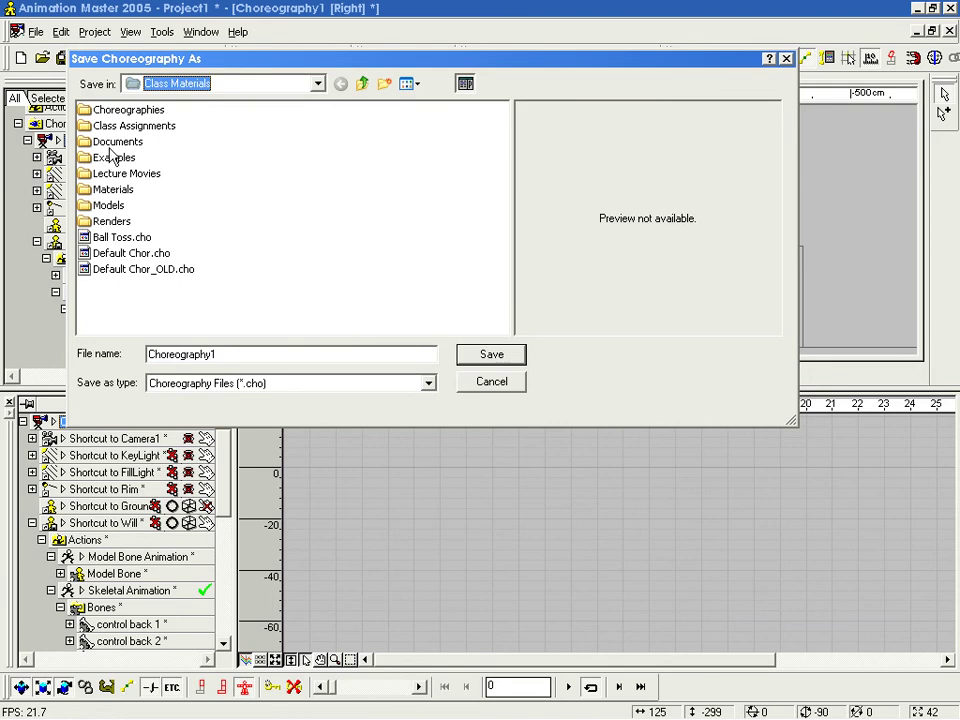
{"action": "double_click", "coordinate": [131, 110]}
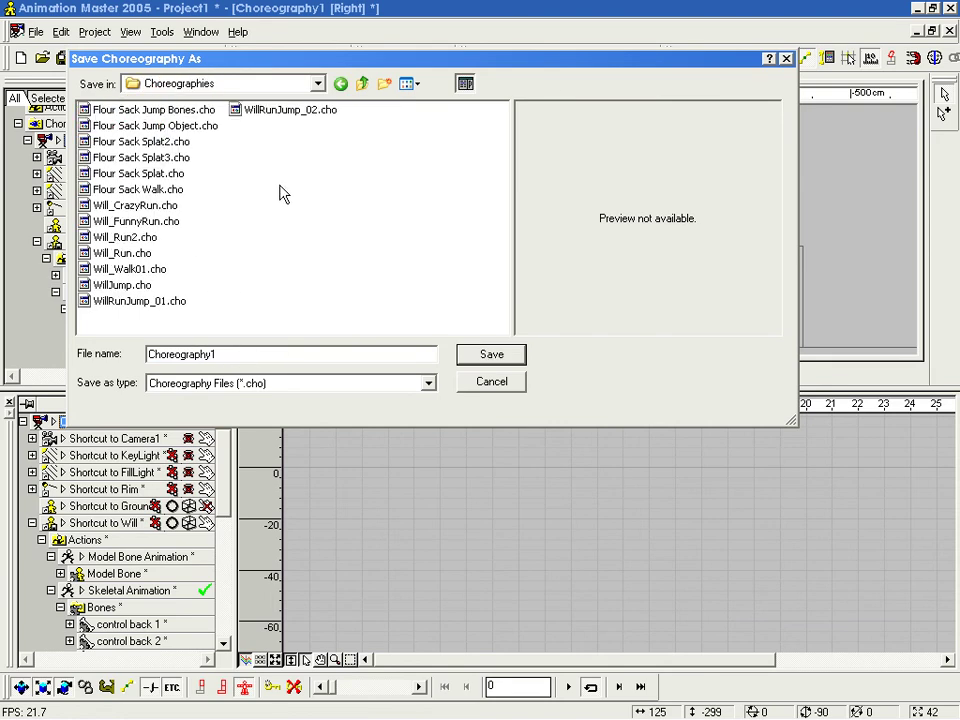
{"action": "left_click_drag", "start_coordinate": [239, 354], "coordinate": [112, 332]}
{"action": "type", "text": "WillCubeJu"}
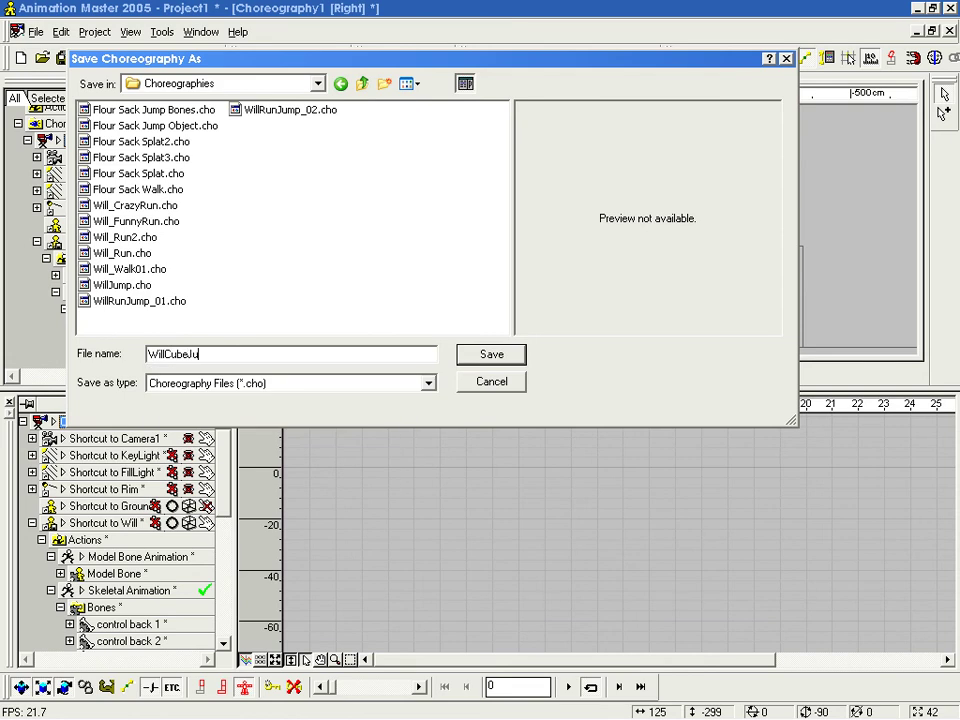
{"action": "type", "text": "mp"}
{"action": "key", "text": "Return"}
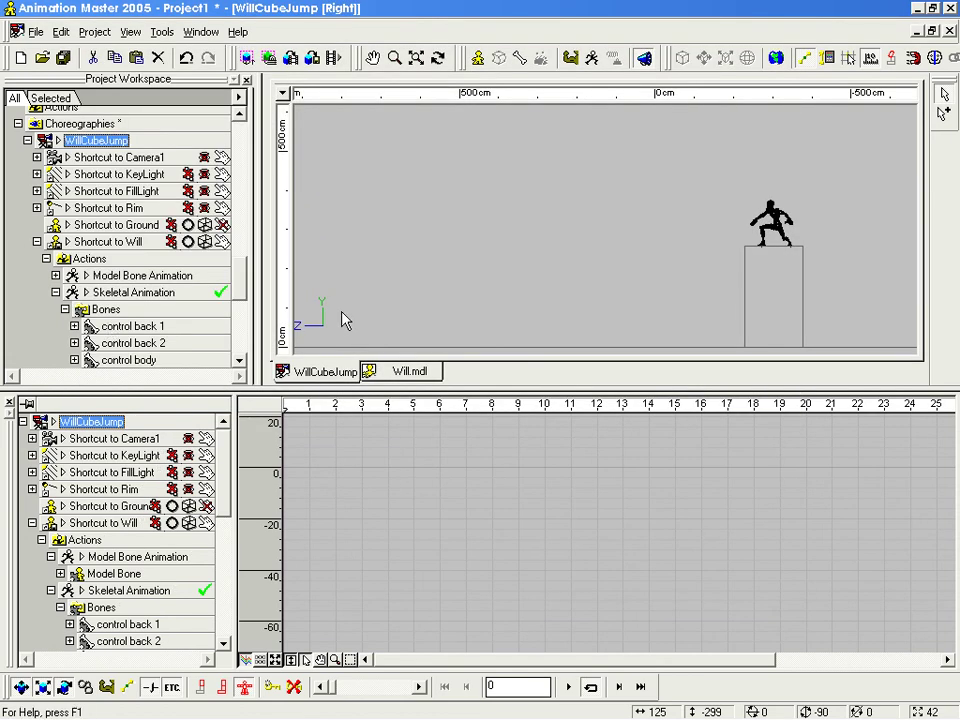
Step: Play back and scrub the jump from frame 0 to review the anticipation and takeoff timing
{"action": "mouse_move", "coordinate": [287, 402]}
{"action": "left_mouse_down"}
{"action": "mouse_move", "coordinate": [823, 427]}
{"action": "mouse_move", "coordinate": [587, 421]}
{"action": "mouse_move", "coordinate": [506, 433]}
{"action": "mouse_move", "coordinate": [677, 450]}
{"action": "mouse_move", "coordinate": [564, 452]}
{"action": "mouse_move", "coordinate": [795, 452]}
{"action": "mouse_move", "coordinate": [358, 451]}
{"action": "mouse_move", "coordinate": [658, 476]}
{"action": "mouse_move", "coordinate": [538, 491]}
{"action": "mouse_move", "coordinate": [709, 480]}
{"action": "mouse_move", "coordinate": [482, 489]}
{"action": "mouse_move", "coordinate": [664, 495]}
{"action": "mouse_move", "coordinate": [349, 495]}
{"action": "mouse_move", "coordinate": [791, 504]}
{"action": "mouse_move", "coordinate": [257, 495]}
{"action": "left_mouse_up"}
{"action": "left_click", "coordinate": [569, 687]}
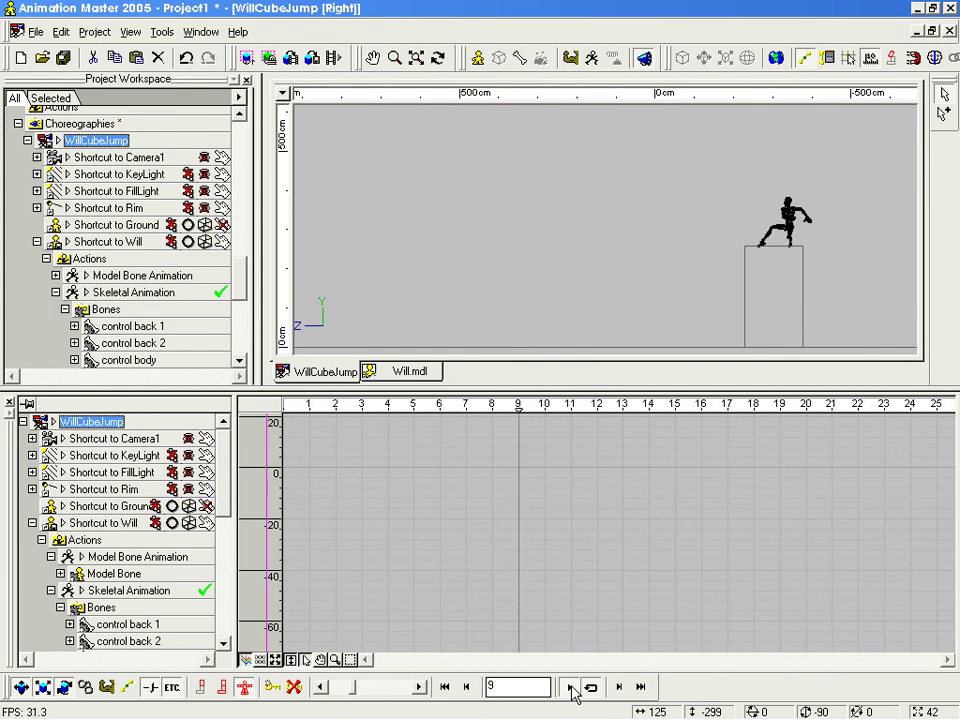
{"action": "left_click", "coordinate": [573, 687]}
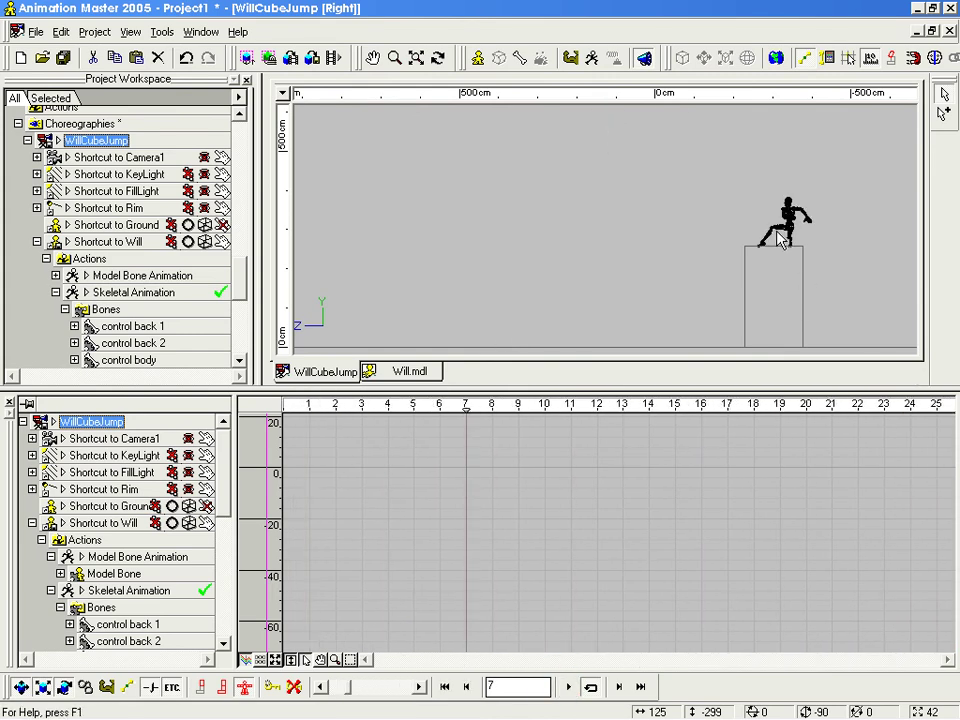
{"action": "mouse_move", "coordinate": [467, 408]}
{"action": "left_mouse_down"}
{"action": "mouse_move", "coordinate": [373, 409]}
{"action": "mouse_move", "coordinate": [825, 425]}
{"action": "mouse_move", "coordinate": [668, 429]}
{"action": "left_mouse_up"}
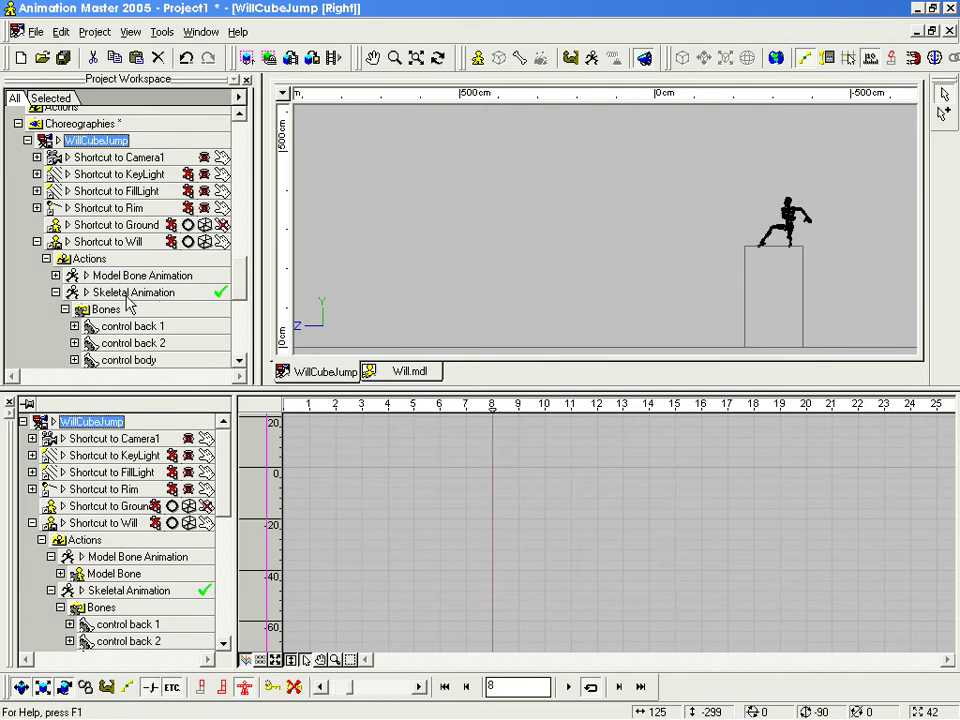
Step: Show the Skeletal Animation keys in the keyframe view and move the Bones key at frame 9 to frame 11
{"action": "left_click", "coordinate": [127, 293]}
{"action": "left_click", "coordinate": [258, 661]}
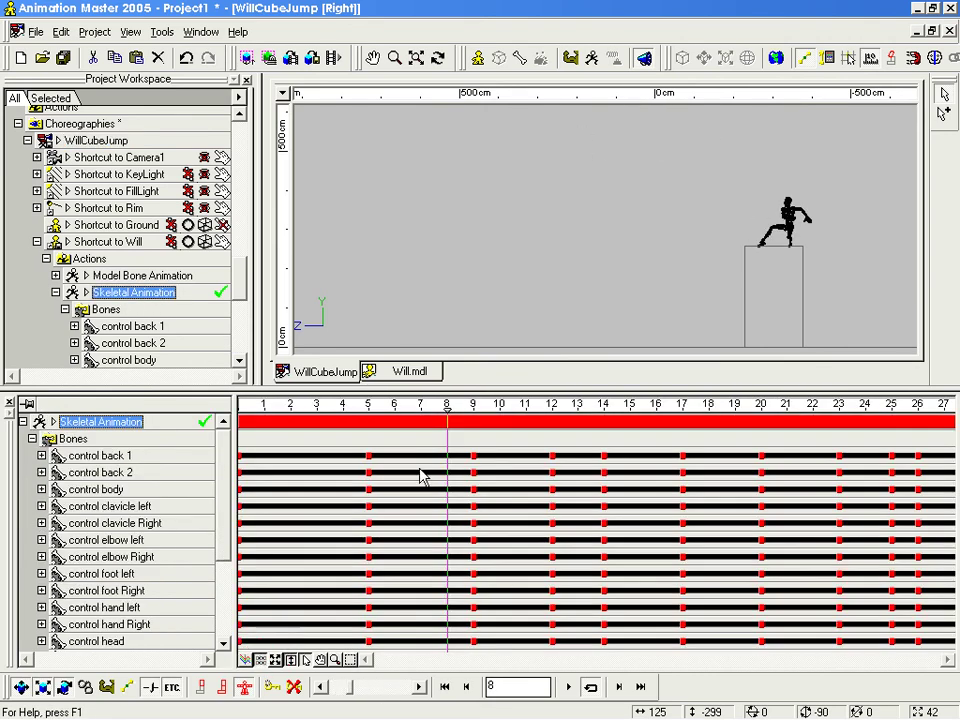
{"action": "mouse_move", "coordinate": [466, 452]}
{"action": "left_mouse_down"}
{"action": "mouse_move", "coordinate": [388, 401]}
{"action": "mouse_move", "coordinate": [418, 420]}
{"action": "mouse_move", "coordinate": [634, 431]}
{"action": "mouse_move", "coordinate": [455, 430]}
{"action": "mouse_move", "coordinate": [559, 435]}
{"action": "mouse_move", "coordinate": [476, 437]}
{"action": "left_mouse_up"}
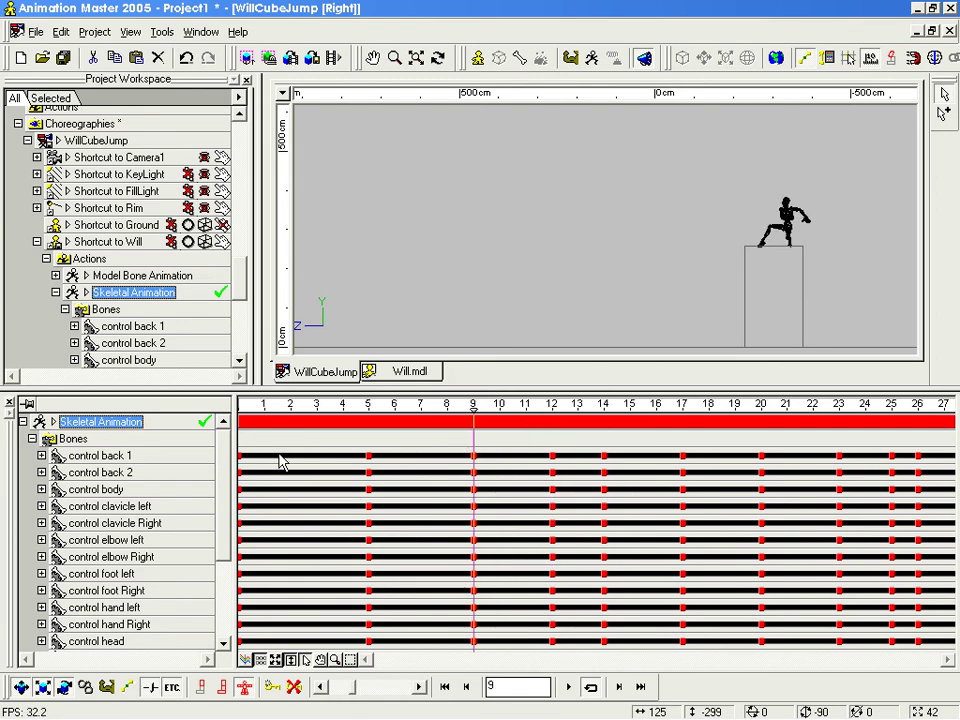
{"action": "left_click", "coordinate": [32, 439]}
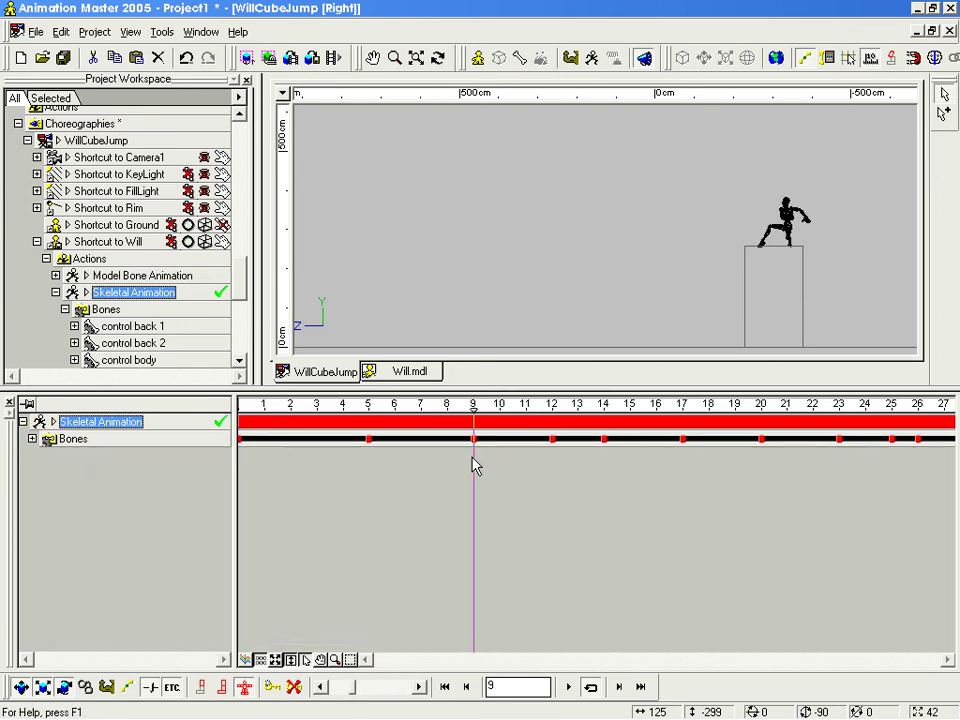
{"action": "left_click_drag", "start_coordinate": [474, 440], "coordinate": [510, 442]}
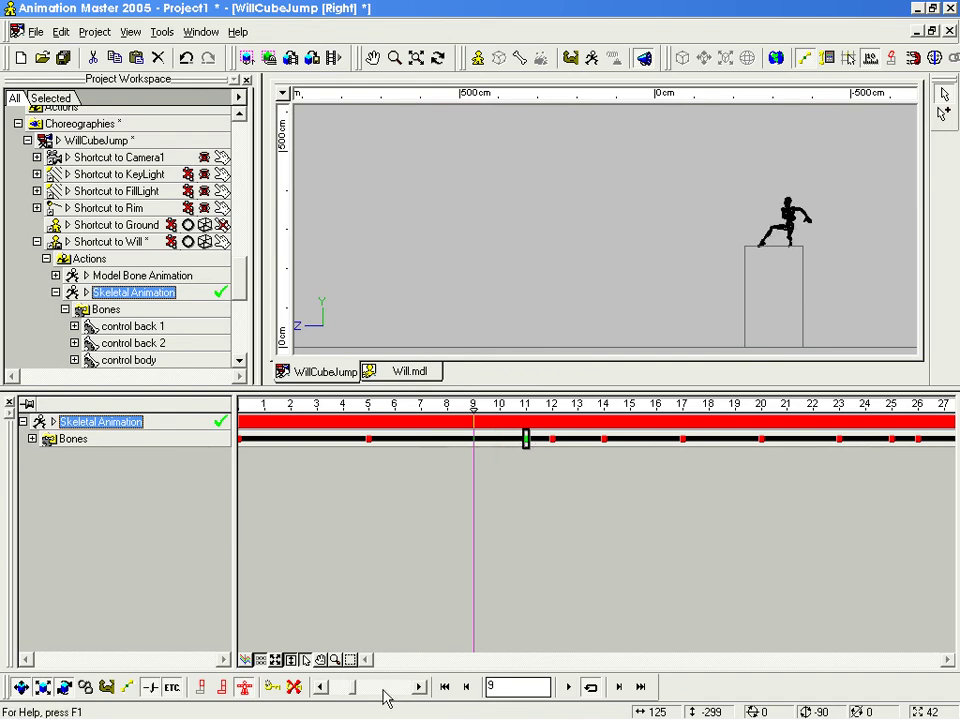
Step: Shift all Bones keys after frame 11 so they start at frame 14
{"action": "left_click", "coordinate": [536, 571]}
{"action": "scroll", "coordinate": [579, 565], "scroll_direction": "down", "scroll_amount": 3}
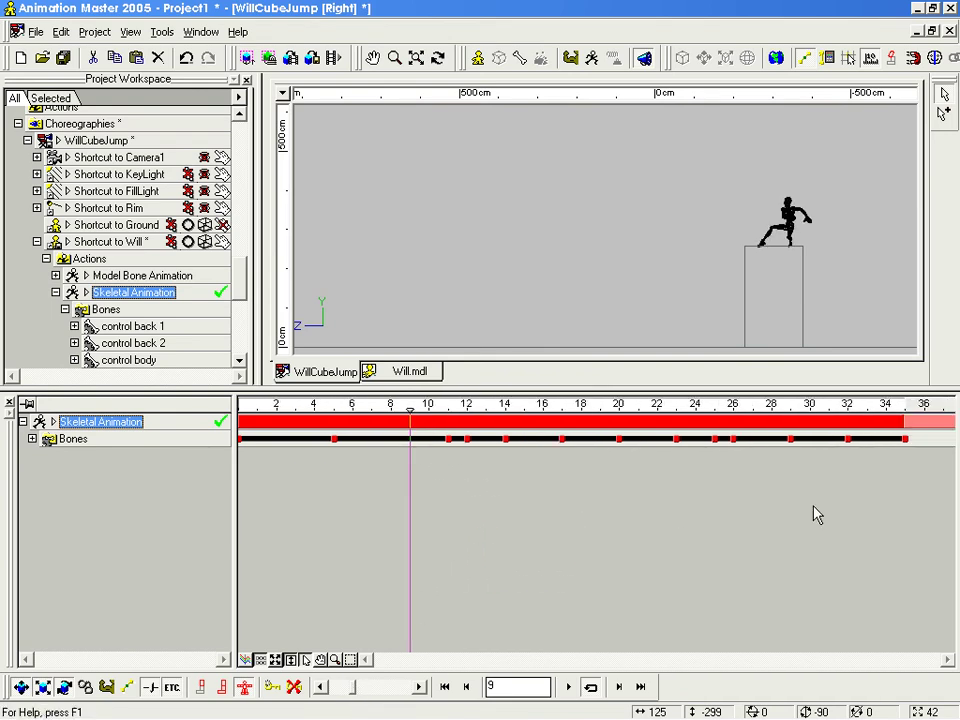
{"action": "left_click_drag", "start_coordinate": [848, 455], "coordinate": [557, 449]}
{"action": "left_click_drag", "start_coordinate": [469, 444], "coordinate": [522, 442]}
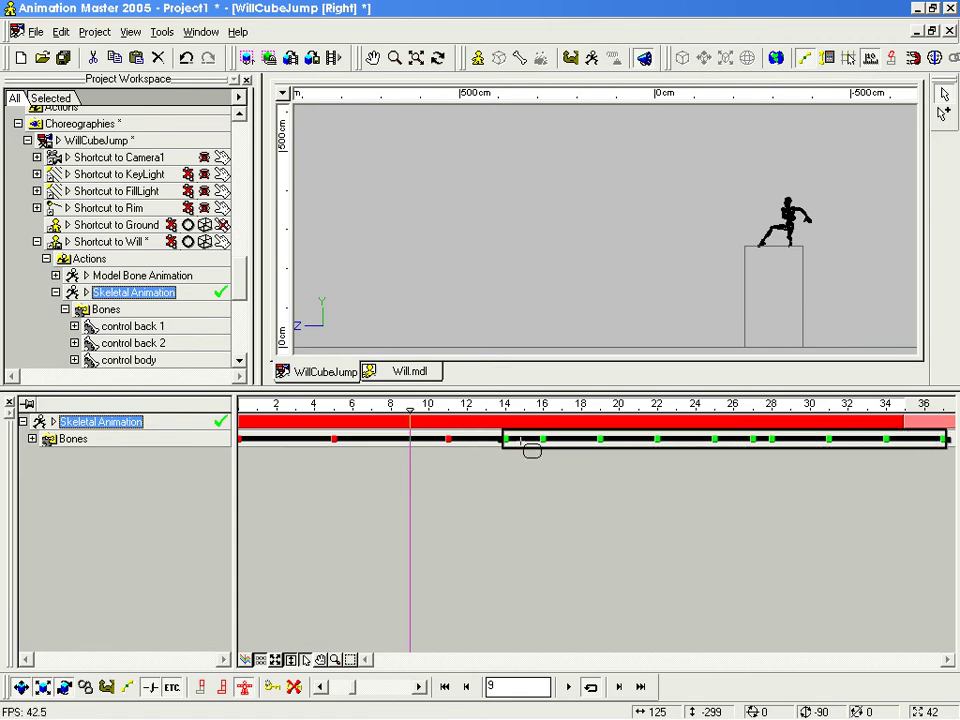
Step: Match the Model Bone track by shifting its later keys to start at frame 14 and moving the frame 9 key to 11
{"action": "left_click", "coordinate": [100, 261]}
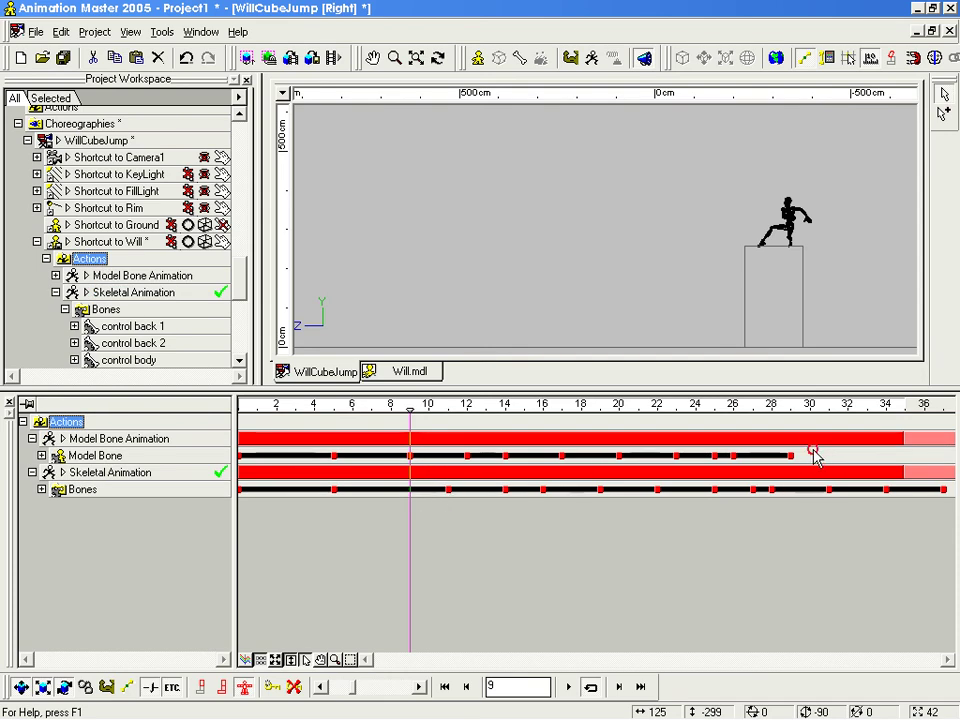
{"action": "left_click_drag", "start_coordinate": [535, 463], "coordinate": [441, 459]}
{"action": "left_click_drag", "start_coordinate": [503, 457], "coordinate": [552, 457]}
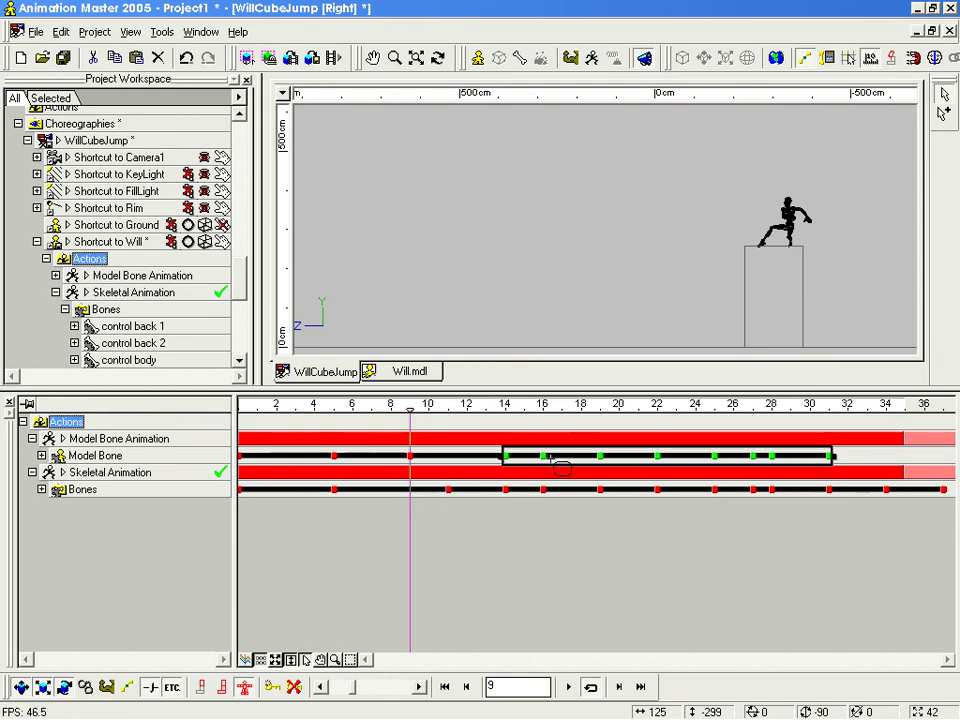
{"action": "left_click", "coordinate": [445, 459]}
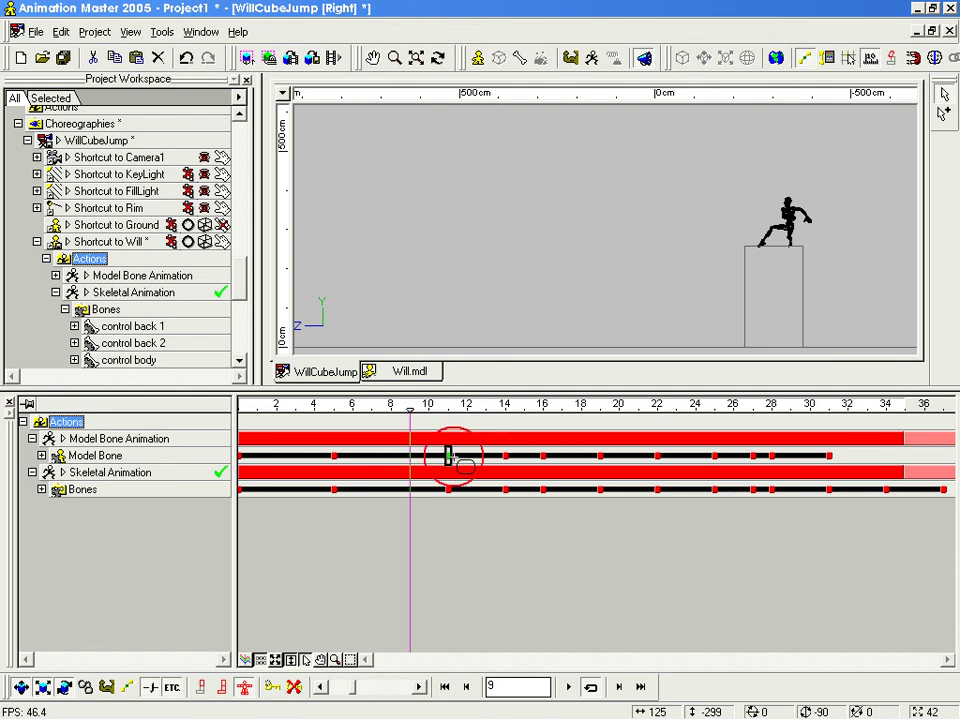
Step: Inspect the jump at frame 12, switch to the camera view and turn Camera1 to frame Will on the cube
{"action": "mouse_move", "coordinate": [358, 407]}
{"action": "left_mouse_down"}
{"action": "mouse_move", "coordinate": [407, 424]}
{"action": "mouse_move", "coordinate": [752, 439]}
{"action": "mouse_move", "coordinate": [514, 446]}
{"action": "mouse_move", "coordinate": [822, 455]}
{"action": "mouse_move", "coordinate": [636, 465]}
{"action": "mouse_move", "coordinate": [900, 487]}
{"action": "mouse_move", "coordinate": [714, 492]}
{"action": "mouse_move", "coordinate": [857, 520]}
{"action": "mouse_move", "coordinate": [390, 493]}
{"action": "mouse_move", "coordinate": [885, 500]}
{"action": "mouse_move", "coordinate": [467, 486]}
{"action": "left_mouse_up"}
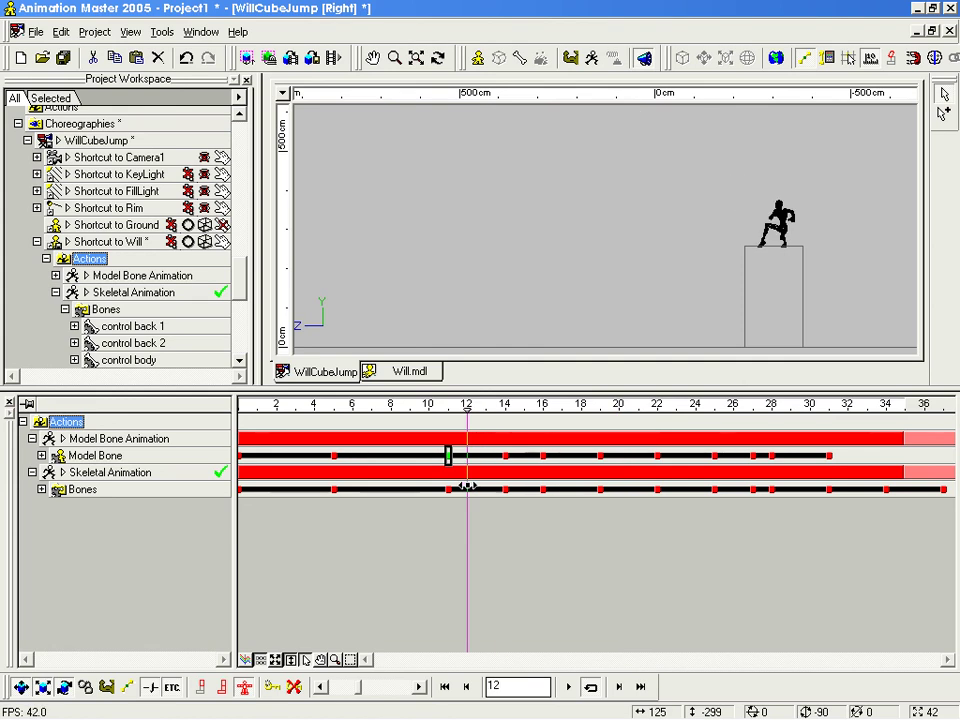
{"action": "key", "text": "0"}
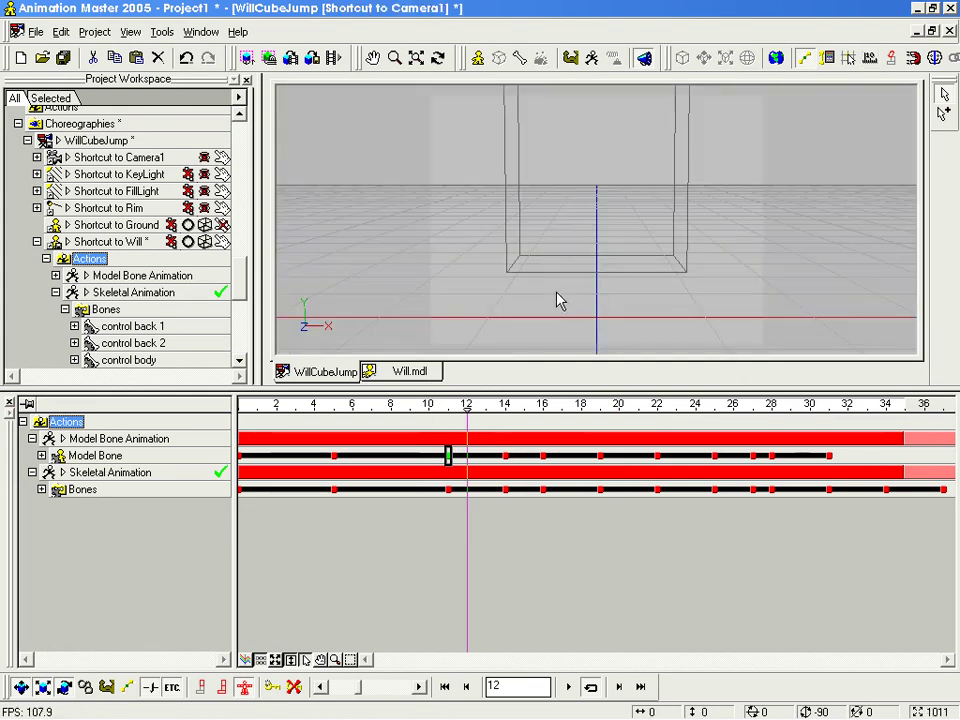
{"action": "key", "text": "t"}
{"action": "left_click_drag", "start_coordinate": [627, 297], "coordinate": [686, 283]}
{"action": "left_click_drag", "start_coordinate": [620, 280], "coordinate": [612, 312]}
{"action": "key", "text": "Escape"}
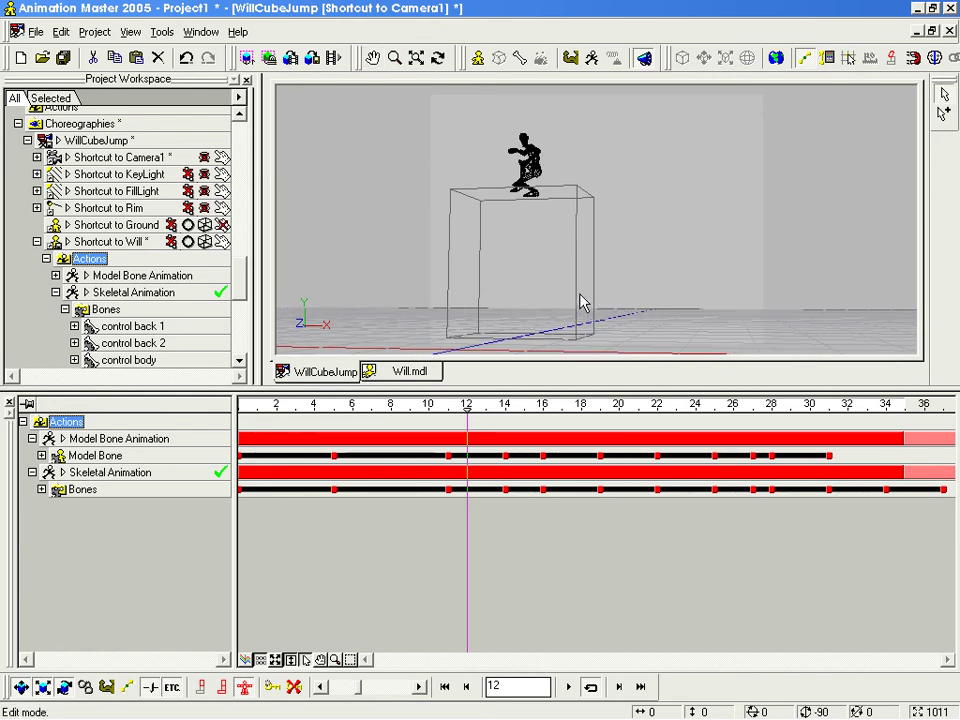
{"action": "left_click_drag", "start_coordinate": [580, 305], "coordinate": [510, 287]}
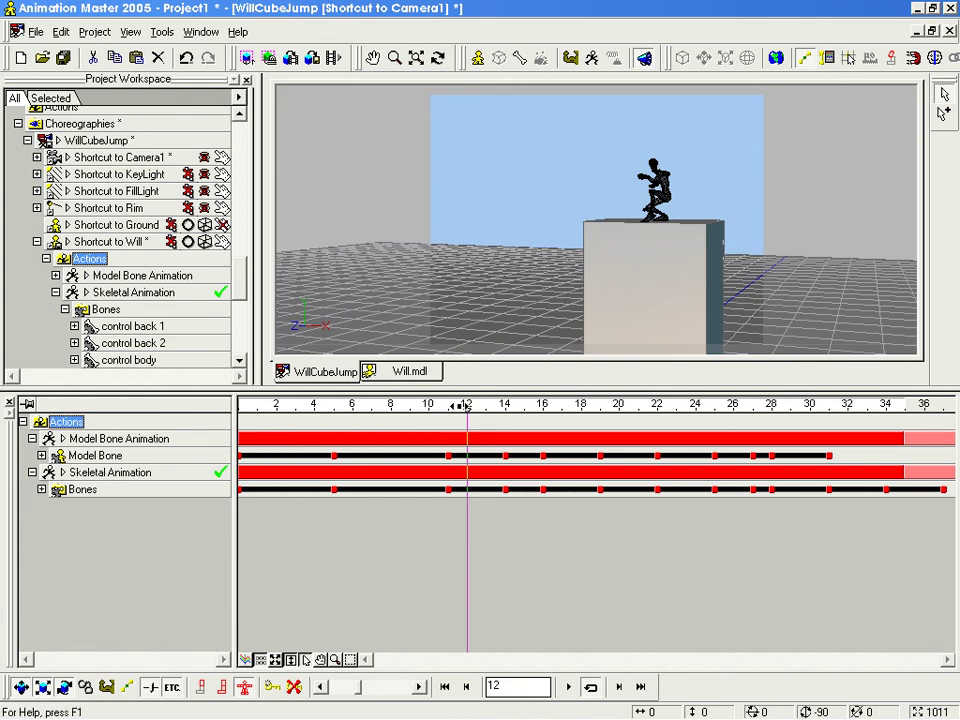
Step: Display Camera1's keys and move the key at frame 12 to frame 0
{"action": "mouse_move", "coordinate": [467, 408]}
{"action": "left_mouse_down"}
{"action": "mouse_move", "coordinate": [448, 408]}
{"action": "mouse_move", "coordinate": [467, 410]}
{"action": "left_mouse_up"}
{"action": "left_click", "coordinate": [121, 158]}
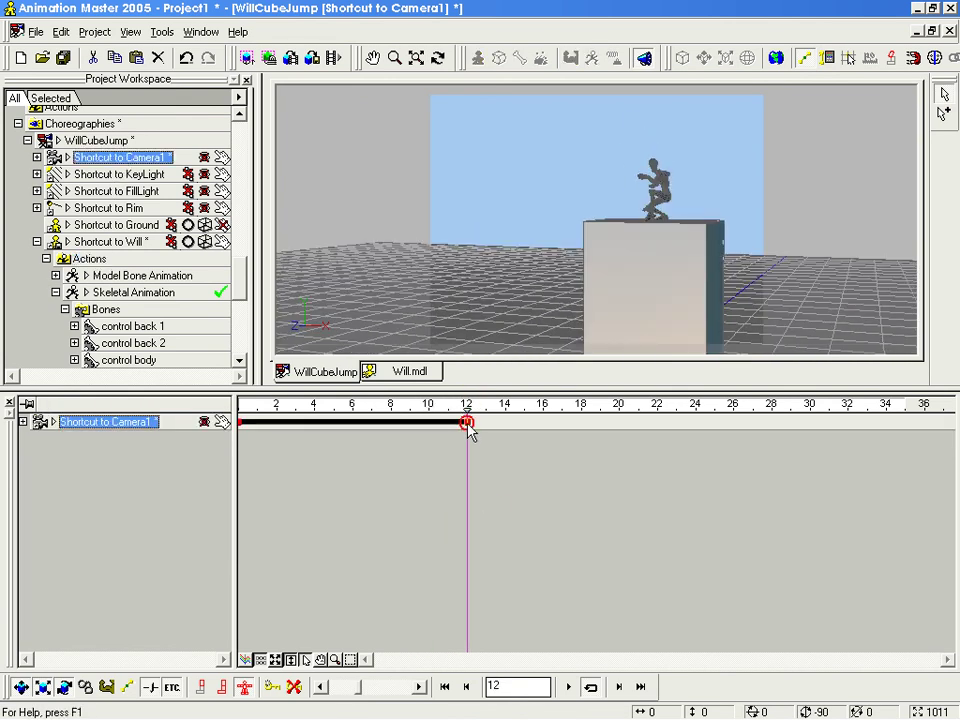
{"action": "left_click", "coordinate": [243, 406]}
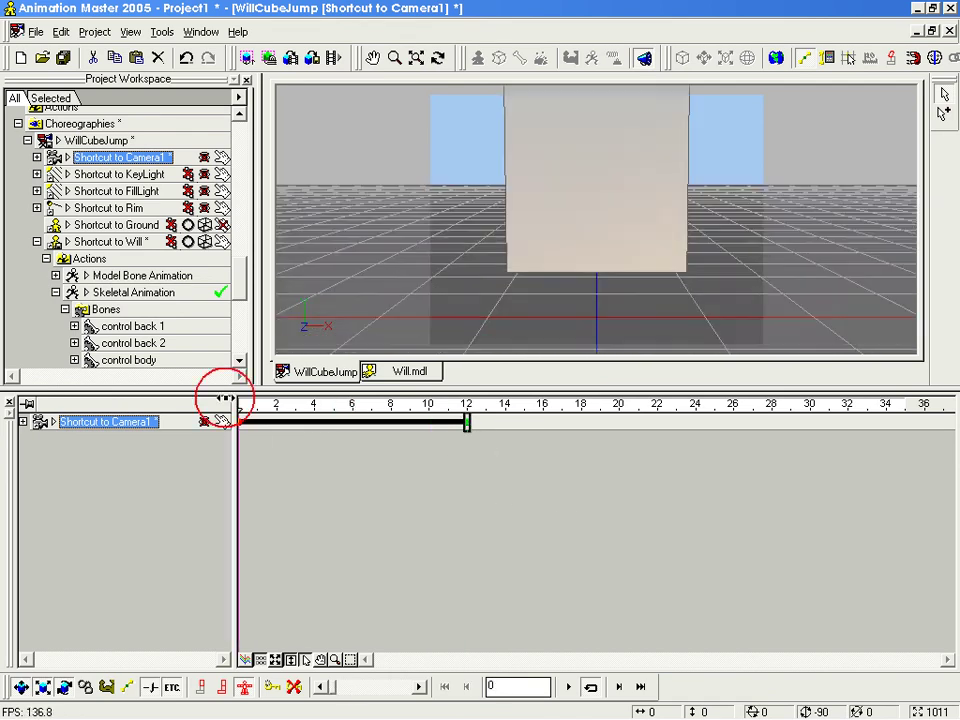
{"action": "left_click", "coordinate": [466, 420]}
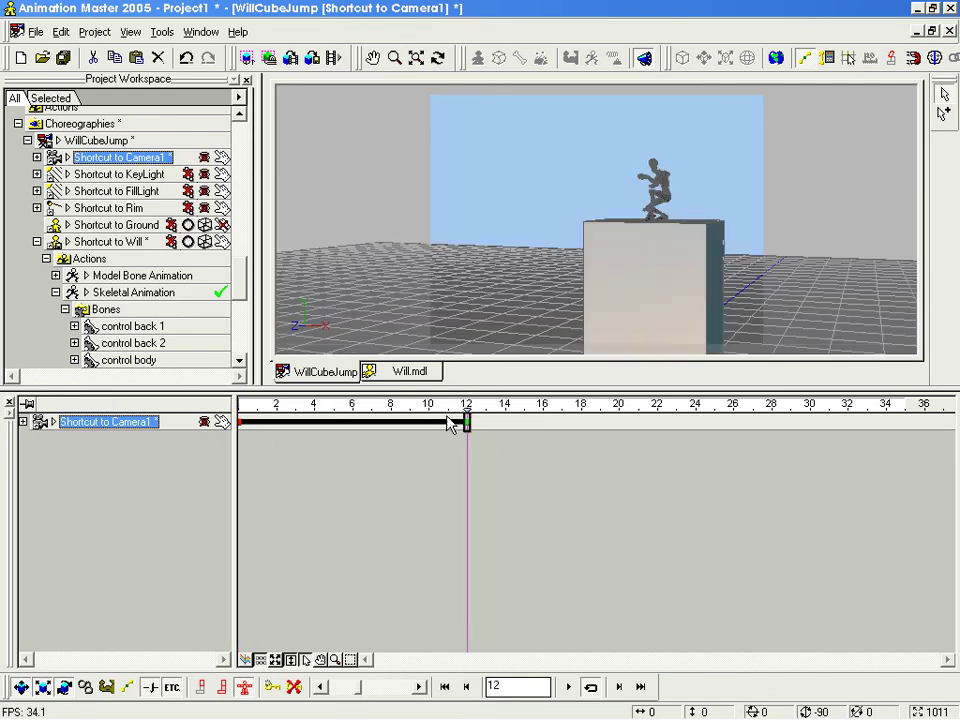
{"action": "mouse_move", "coordinate": [463, 414]}
{"action": "left_mouse_down"}
{"action": "mouse_move", "coordinate": [216, 401]}
{"action": "mouse_move", "coordinate": [386, 358]}
{"action": "mouse_move", "coordinate": [206, 411]}
{"action": "mouse_move", "coordinate": [534, 437]}
{"action": "mouse_move", "coordinate": [243, 411]}
{"action": "mouse_move", "coordinate": [354, 358]}
{"action": "mouse_move", "coordinate": [392, 358]}
{"action": "mouse_move", "coordinate": [276, 358]}
{"action": "mouse_move", "coordinate": [232, 385]}
{"action": "left_mouse_up"}
Step: Reframe Camera1 at frame 0 so Will and the cube are seen from a three-quarter front angle
{"action": "key", "text": "m"}
{"action": "left_click_drag", "start_coordinate": [703, 258], "coordinate": [880, 303]}
{"action": "key", "text": "t"}
{"action": "left_click_drag", "start_coordinate": [660, 228], "coordinate": [521, 291]}
{"action": "left_click_drag", "start_coordinate": [673, 295], "coordinate": [564, 302]}
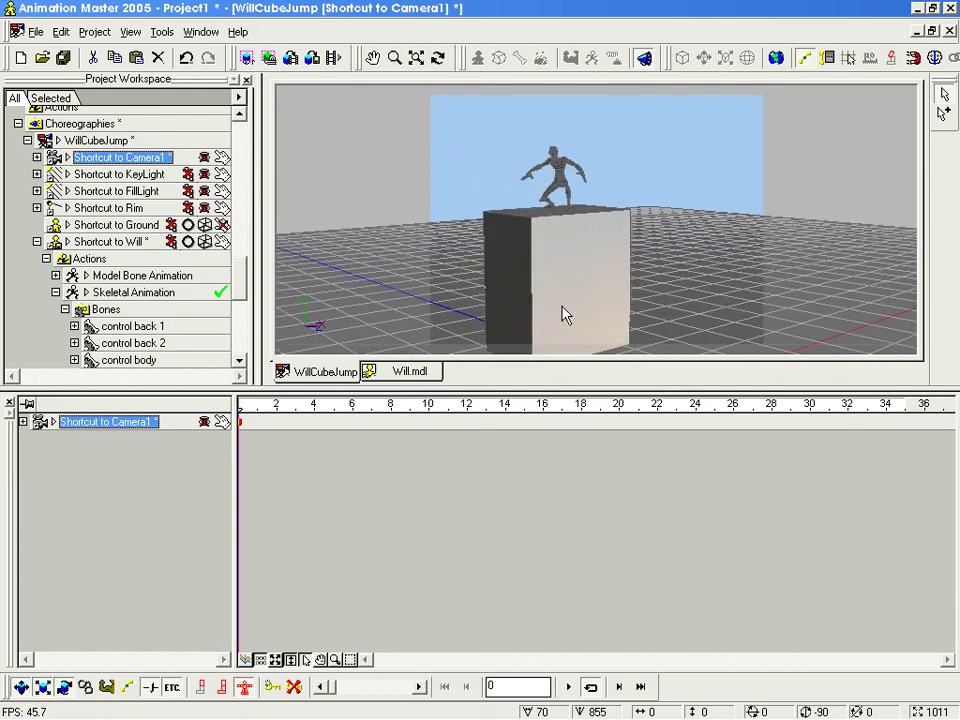
Step: Add Camera1 keys at frames 16 and 23, moving the camera to follow Will into the air
{"action": "left_click_drag", "start_coordinate": [240, 418], "coordinate": [667, 416]}
{"action": "left_click", "coordinate": [279, 685]}
{"action": "left_click_drag", "start_coordinate": [643, 252], "coordinate": [732, 134]}
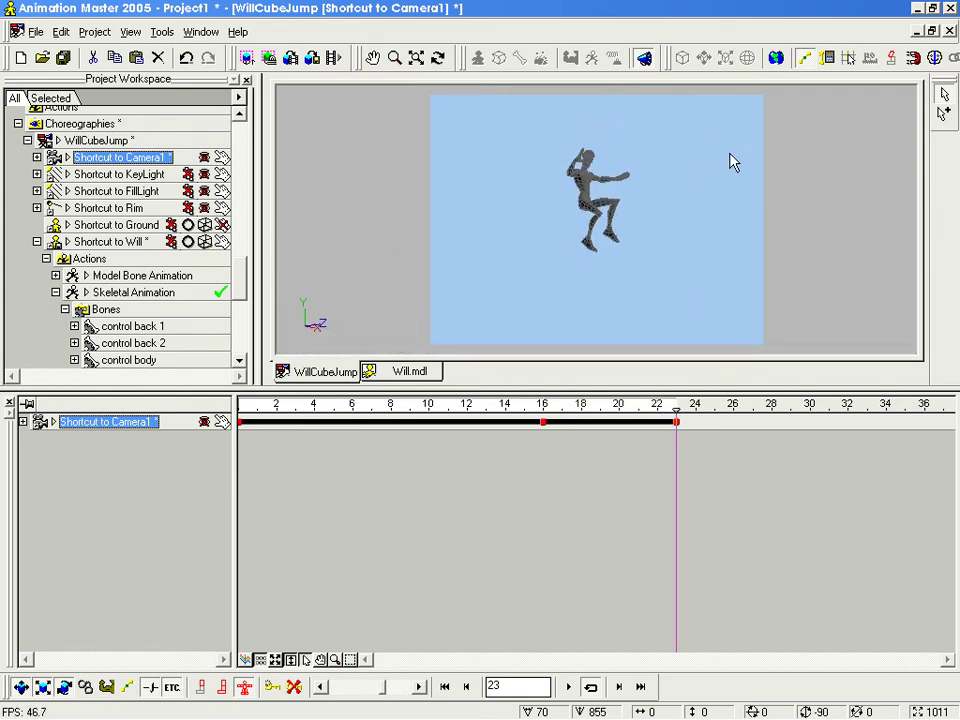
Step: Key Camera1 at frame 28 to frame the landing and readjust its framing at frame 23
{"action": "mouse_move", "coordinate": [676, 408]}
{"action": "left_mouse_down"}
{"action": "mouse_move", "coordinate": [466, 412]}
{"action": "mouse_move", "coordinate": [771, 421]}
{"action": "left_mouse_up"}
{"action": "mouse_move", "coordinate": [688, 317]}
{"action": "left_mouse_down"}
{"action": "mouse_move", "coordinate": [675, 317]}
{"action": "mouse_move", "coordinate": [771, 435]}
{"action": "mouse_move", "coordinate": [771, 540]}
{"action": "left_mouse_up"}
{"action": "mouse_move", "coordinate": [755, 404]}
{"action": "left_mouse_down"}
{"action": "mouse_move", "coordinate": [469, 401]}
{"action": "mouse_move", "coordinate": [621, 403]}
{"action": "mouse_move", "coordinate": [542, 403]}
{"action": "mouse_move", "coordinate": [678, 418]}
{"action": "left_mouse_up"}
{"action": "key", "text": "t"}
{"action": "left_click_drag", "start_coordinate": [658, 266], "coordinate": [694, 285]}
{"action": "right_click_drag", "start_coordinate": [694, 286], "coordinate": [626, 245]}
Step: Key Camera1 at frame 36 and refine its framing of Will's landing at frame 28
{"action": "mouse_move", "coordinate": [683, 410]}
{"action": "left_mouse_down"}
{"action": "mouse_move", "coordinate": [487, 404]}
{"action": "mouse_move", "coordinate": [771, 404]}
{"action": "mouse_move", "coordinate": [465, 404]}
{"action": "mouse_move", "coordinate": [924, 404]}
{"action": "left_mouse_up"}
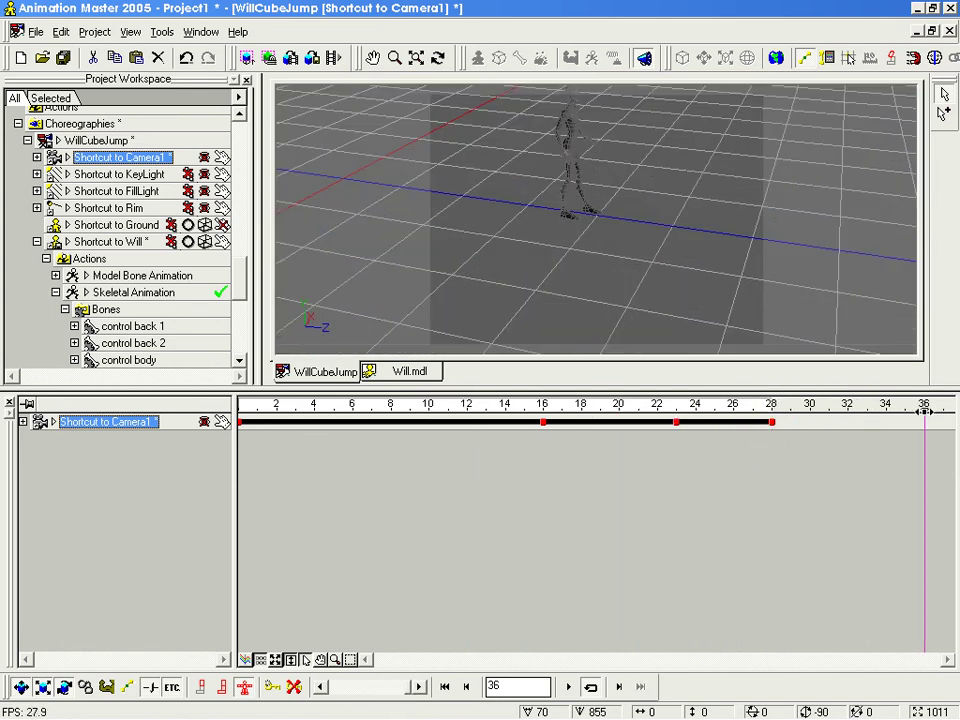
{"action": "left_click", "coordinate": [291, 687]}
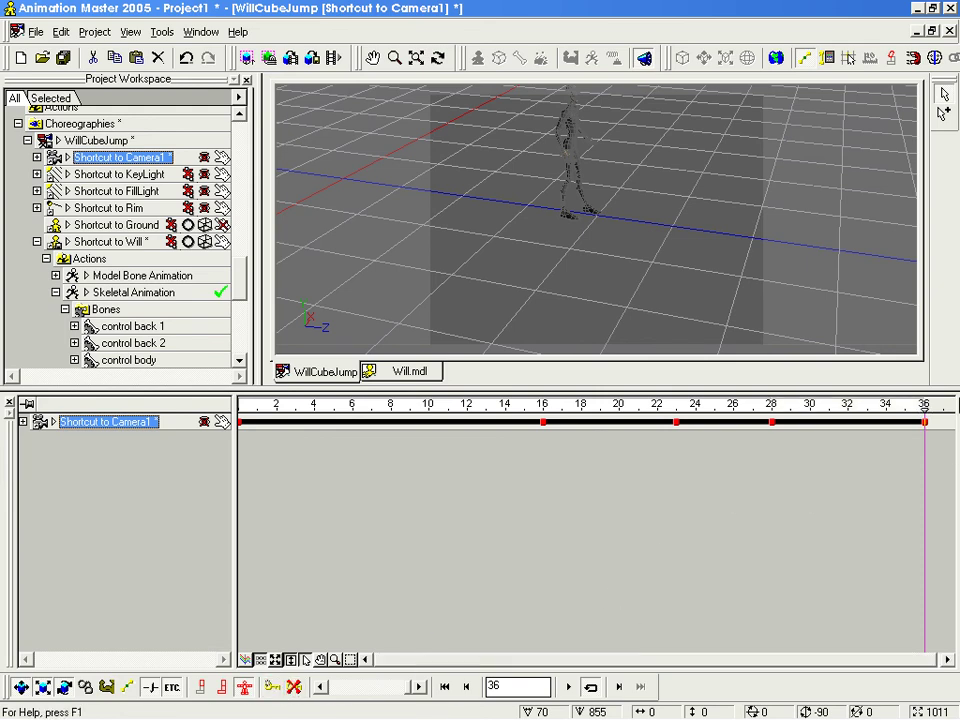
{"action": "mouse_move", "coordinate": [922, 406]}
{"action": "left_mouse_down"}
{"action": "mouse_move", "coordinate": [559, 404]}
{"action": "mouse_move", "coordinate": [810, 404]}
{"action": "mouse_move", "coordinate": [827, 409]}
{"action": "mouse_move", "coordinate": [638, 409]}
{"action": "mouse_move", "coordinate": [910, 420]}
{"action": "mouse_move", "coordinate": [756, 424]}
{"action": "mouse_move", "coordinate": [792, 424]}
{"action": "mouse_move", "coordinate": [776, 424]}
{"action": "left_mouse_up"}
{"action": "left_click_drag", "start_coordinate": [611, 235], "coordinate": [616, 207]}
{"action": "mouse_move", "coordinate": [775, 411]}
{"action": "left_mouse_down"}
{"action": "mouse_move", "coordinate": [376, 371]}
{"action": "mouse_move", "coordinate": [516, 373]}
{"action": "mouse_move", "coordinate": [583, 395]}
{"action": "mouse_move", "coordinate": [834, 400]}
{"action": "mouse_move", "coordinate": [776, 402]}
{"action": "mouse_move", "coordinate": [888, 414]}
{"action": "left_mouse_up"}
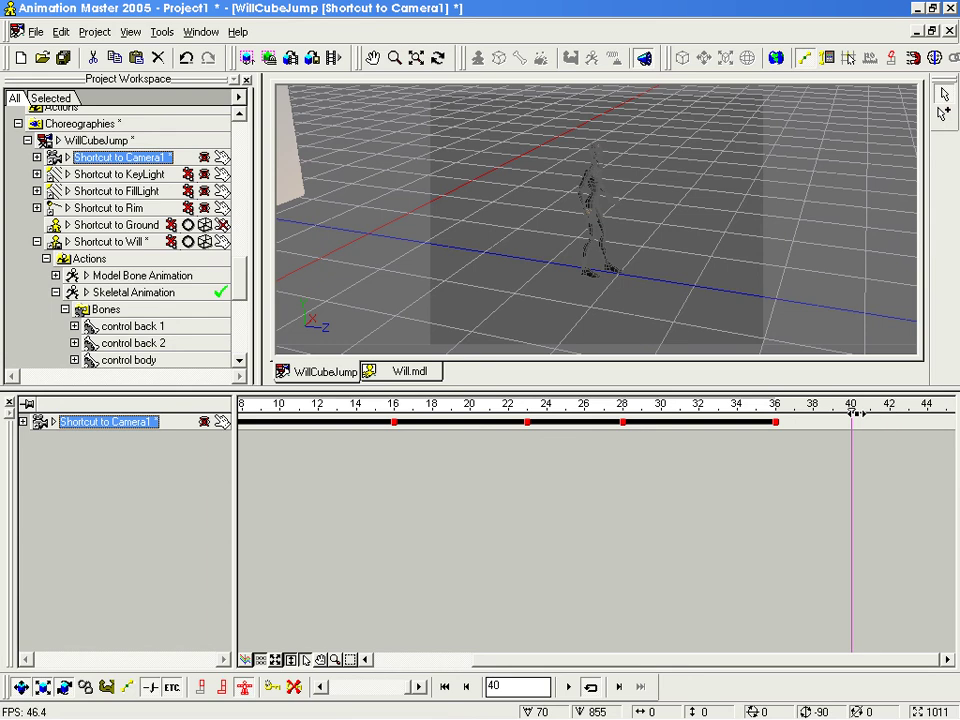
Step: Add a closing Camera1 key at frame 45 and scrub through the whole camera move
{"action": "middle_click_drag", "start_coordinate": [864, 478], "coordinate": [637, 482]}
{"action": "left_click_drag", "start_coordinate": [626, 411], "coordinate": [780, 413]}
{"action": "mouse_move", "coordinate": [695, 413]}
{"action": "left_mouse_down"}
{"action": "mouse_move", "coordinate": [730, 413]}
{"action": "mouse_move", "coordinate": [461, 407]}
{"action": "mouse_move", "coordinate": [857, 431]}
{"action": "mouse_move", "coordinate": [200, 400]}
{"action": "mouse_move", "coordinate": [88, 366]}
{"action": "mouse_move", "coordinate": [276, 412]}
{"action": "mouse_move", "coordinate": [600, 420]}
{"action": "left_mouse_up"}
{"action": "key", "text": "Insert"}
{"action": "mouse_move", "coordinate": [529, 425]}
{"action": "left_mouse_down"}
{"action": "mouse_move", "coordinate": [450, 424]}
{"action": "mouse_move", "coordinate": [786, 448]}
{"action": "mouse_move", "coordinate": [831, 429]}
{"action": "mouse_move", "coordinate": [898, 423]}
{"action": "mouse_move", "coordinate": [448, 393]}
{"action": "mouse_move", "coordinate": [638, 406]}
{"action": "left_mouse_up"}
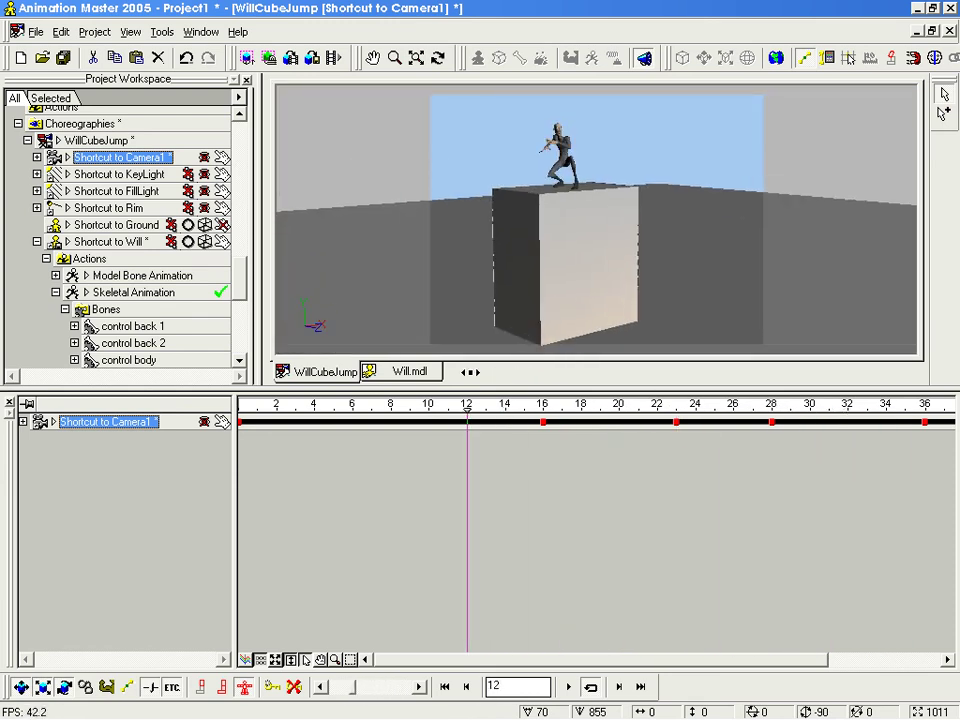
Step: Create a new choreography action for Shortcut to Will and name it Hands
{"action": "left_click", "coordinate": [55, 293]}
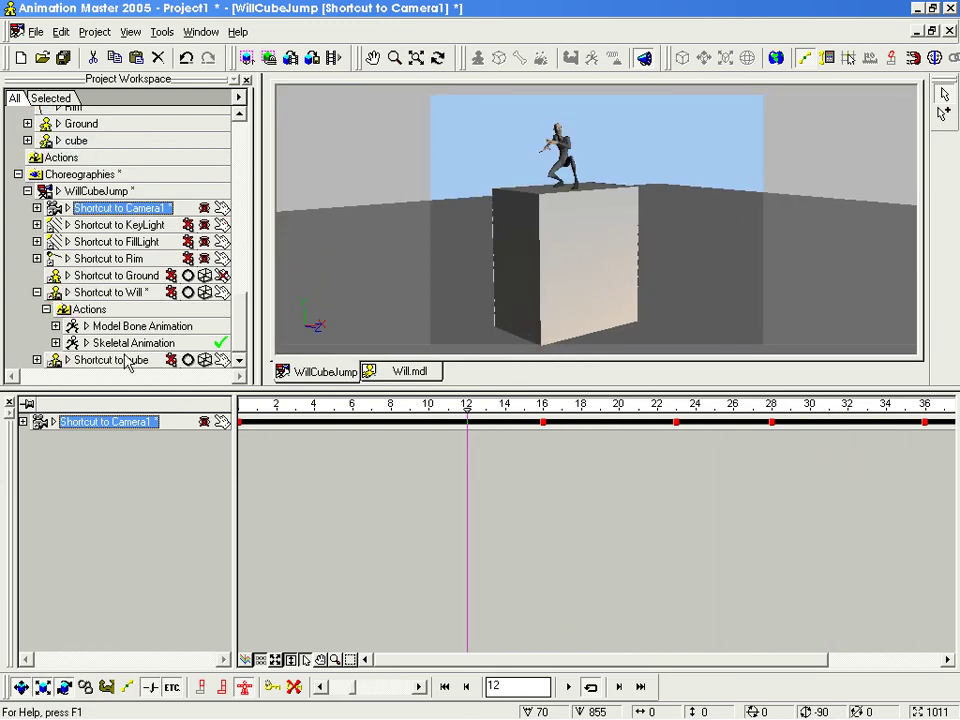
{"action": "right_click", "coordinate": [110, 311]}
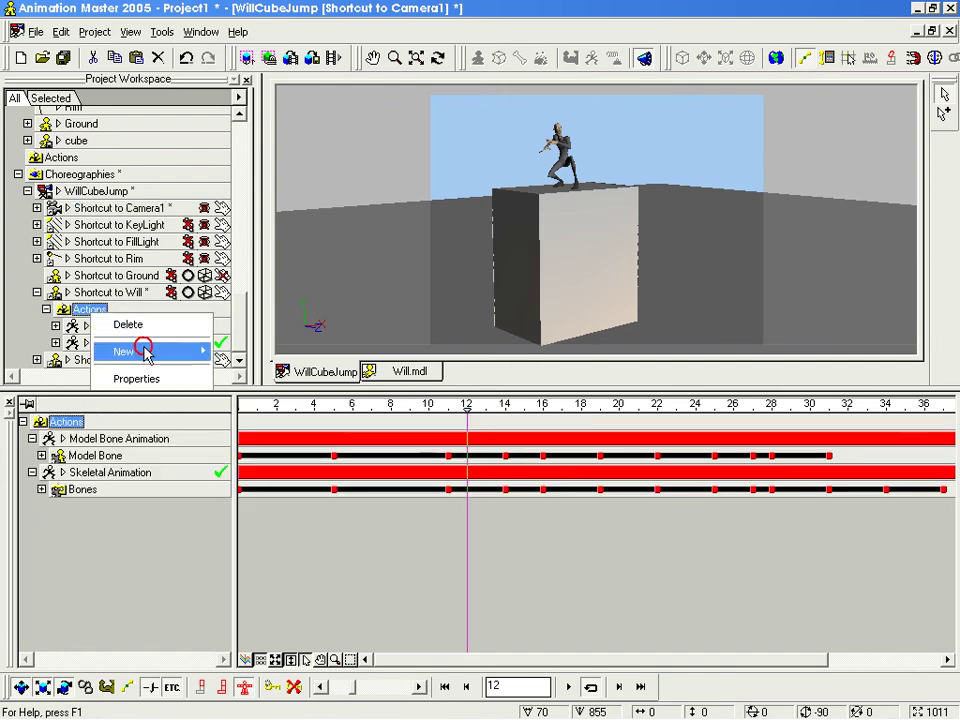
{"action": "mouse_move", "coordinate": [133, 345]}
{"action": "left_click", "coordinate": [256, 352]}
{"action": "right_click", "coordinate": [145, 358]}
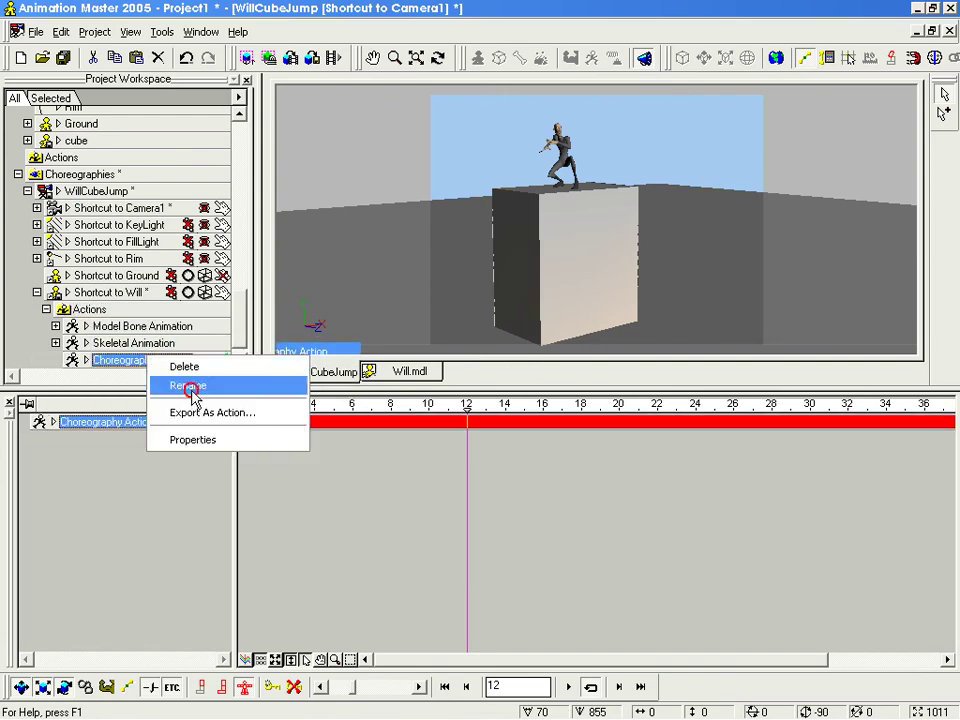
{"action": "left_click", "coordinate": [190, 384]}
{"action": "type", "text": "Hands"}
{"action": "key", "text": "Return"}
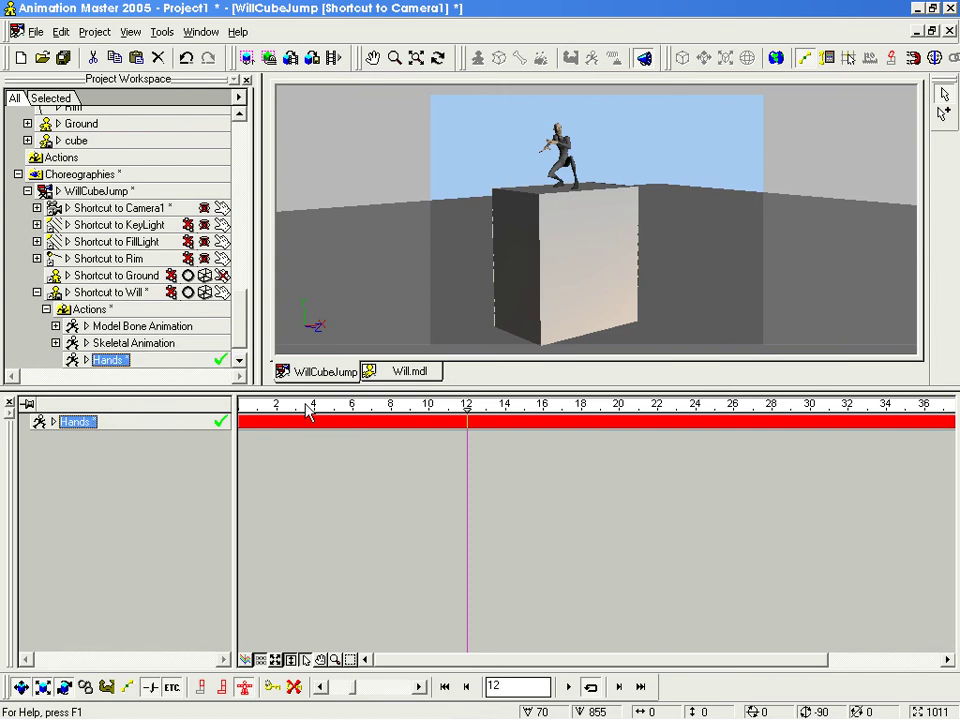
Step: Expand Shortcut to Will's user properties to expose the Hand Shapes control under Hand Actions
{"action": "scroll", "coordinate": [238, 345], "scroll_direction": "down", "scroll_amount": 1}
{"action": "left_click", "coordinate": [88, 343]}
{"action": "left_click", "coordinate": [85, 274]}
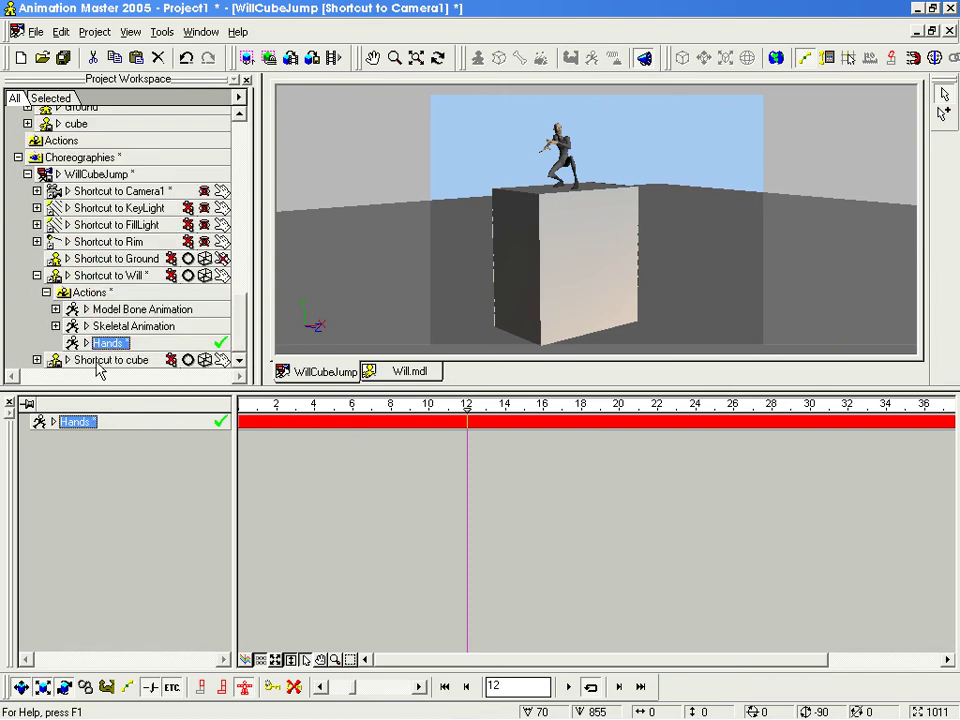
{"action": "left_click", "coordinate": [67, 276]}
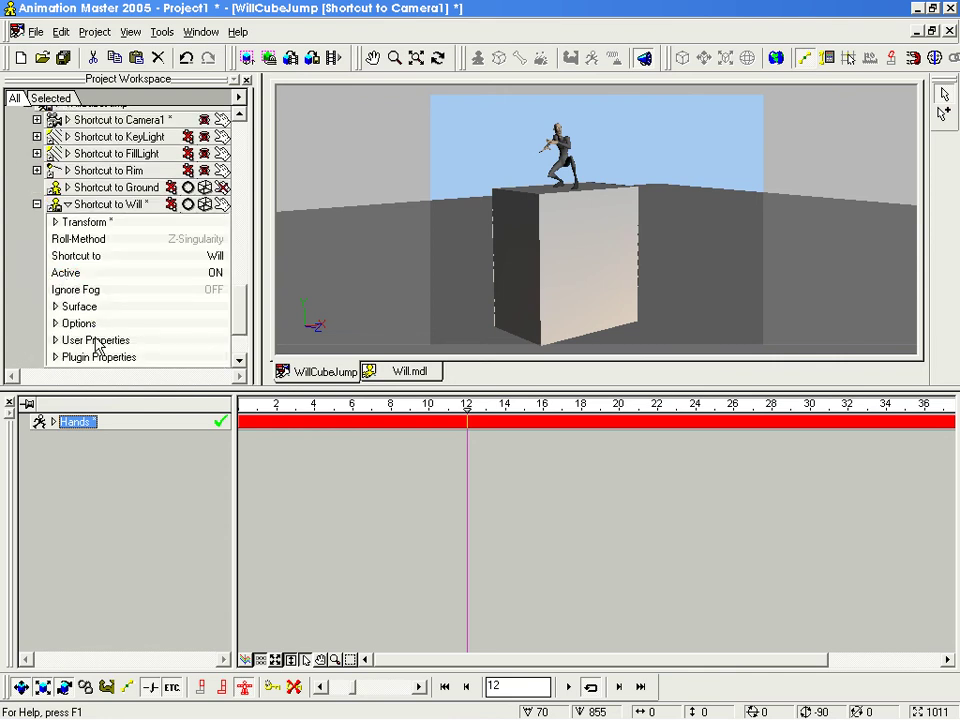
{"action": "left_click", "coordinate": [55, 340]}
{"action": "left_click", "coordinate": [84, 340]}
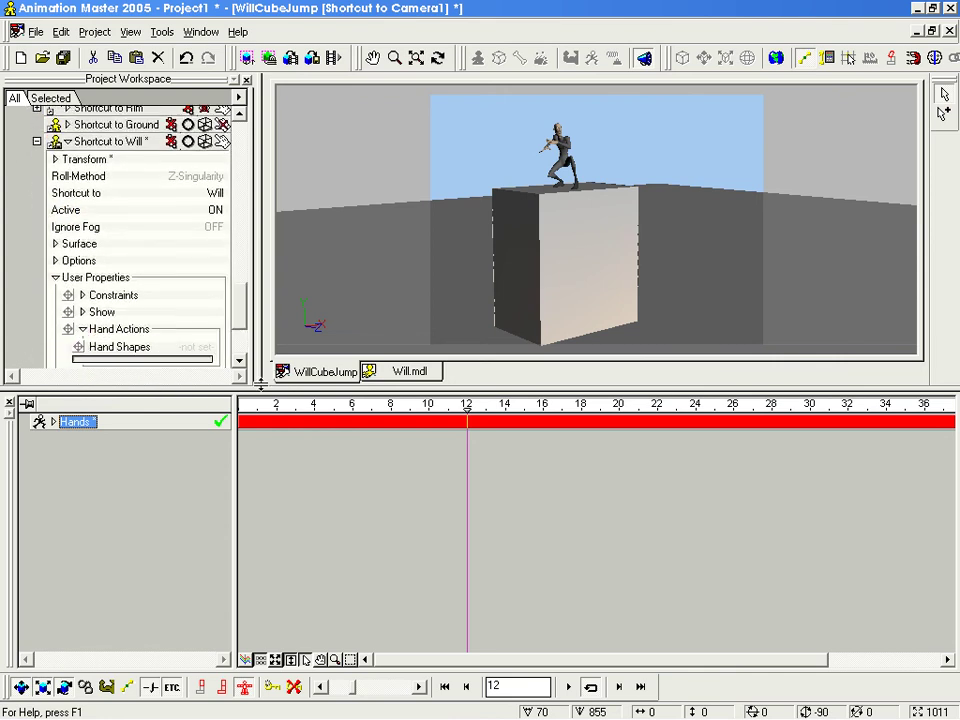
Step: Key Hand Shapes at 0% on frame 0 and at -100% on frame 5
{"action": "left_click_drag", "start_coordinate": [464, 407], "coordinate": [214, 408]}
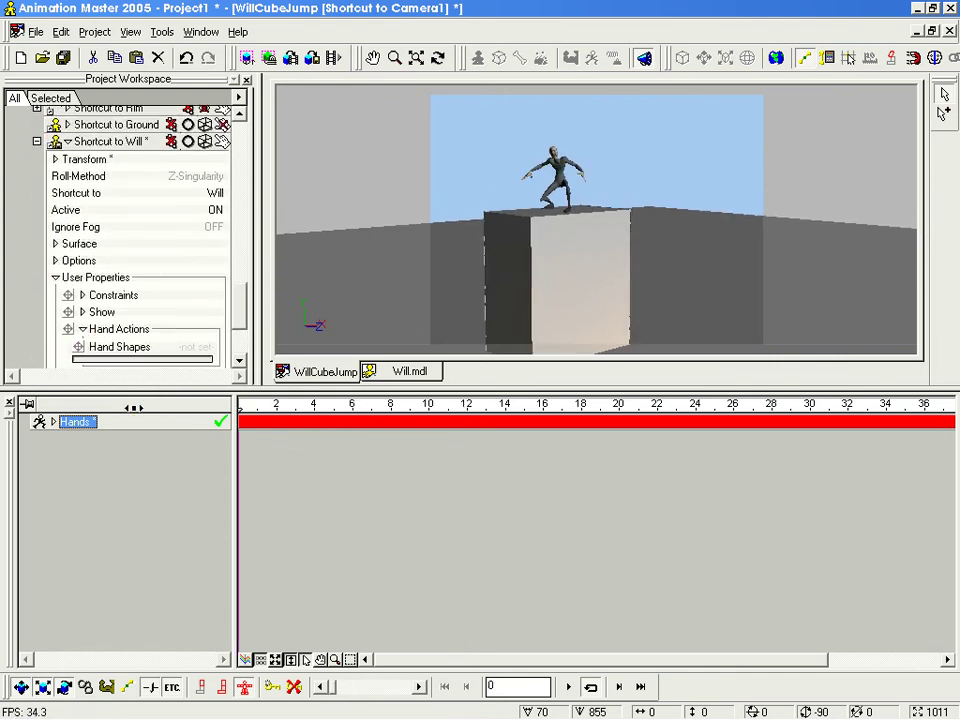
{"action": "left_click_drag", "start_coordinate": [160, 365], "coordinate": [201, 370]}
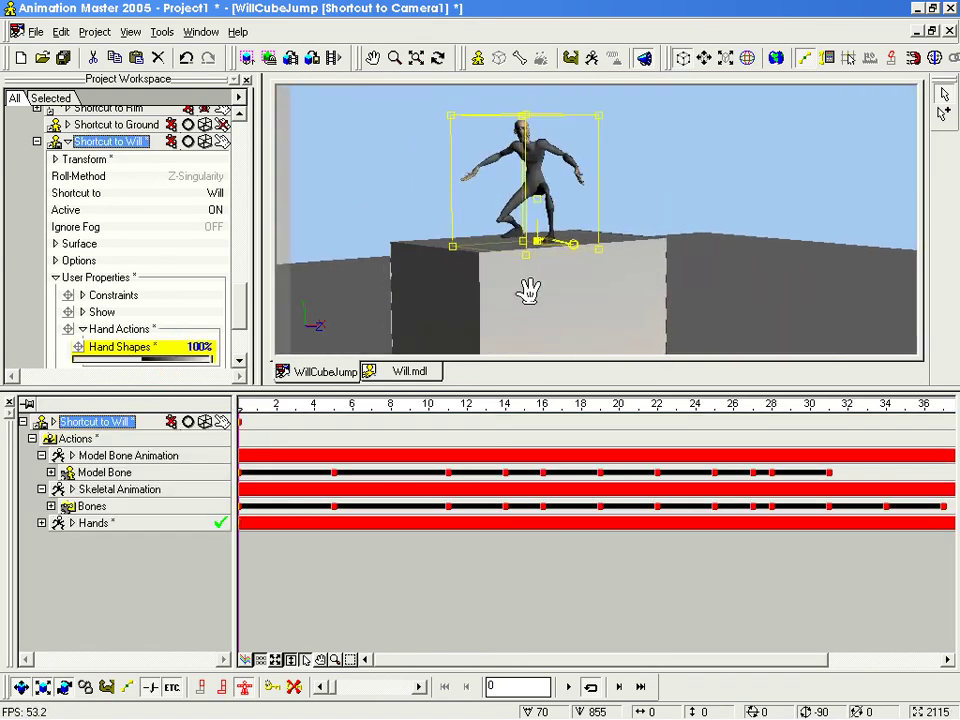
{"action": "key", "text": "t"}
{"action": "mouse_move", "coordinate": [578, 269]}
{"action": "left_mouse_down"}
{"action": "mouse_move", "coordinate": [533, 286]}
{"action": "mouse_move", "coordinate": [562, 270]}
{"action": "left_mouse_up"}
{"action": "scroll", "coordinate": [533, 286], "scroll_direction": "up", "scroll_amount": 4}
{"action": "key", "text": "t"}
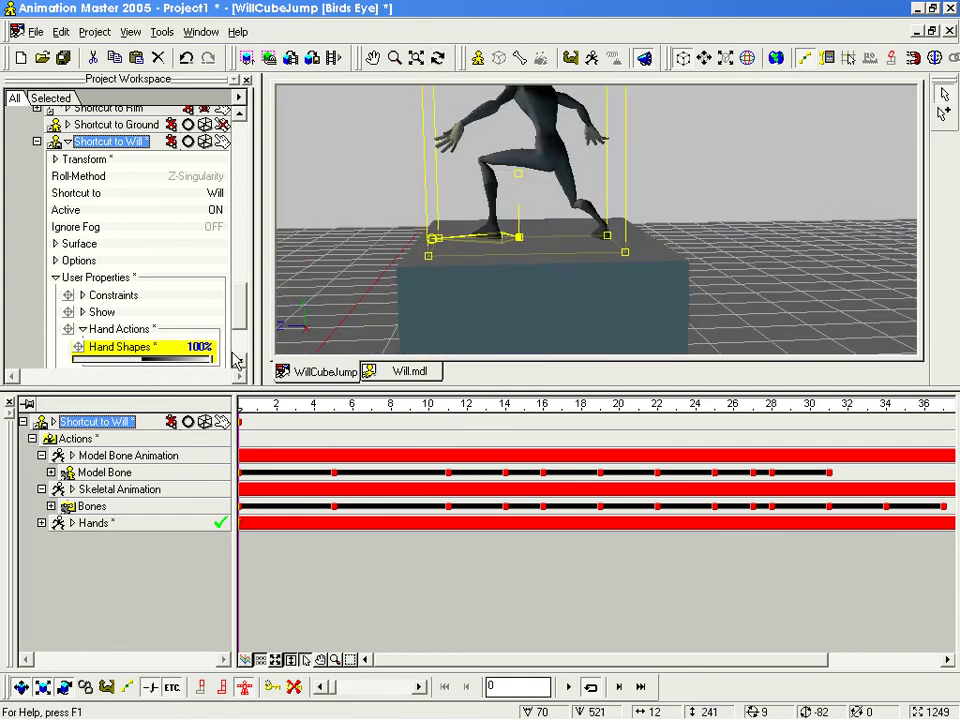
{"action": "left_click_drag", "start_coordinate": [212, 360], "coordinate": [138, 368]}
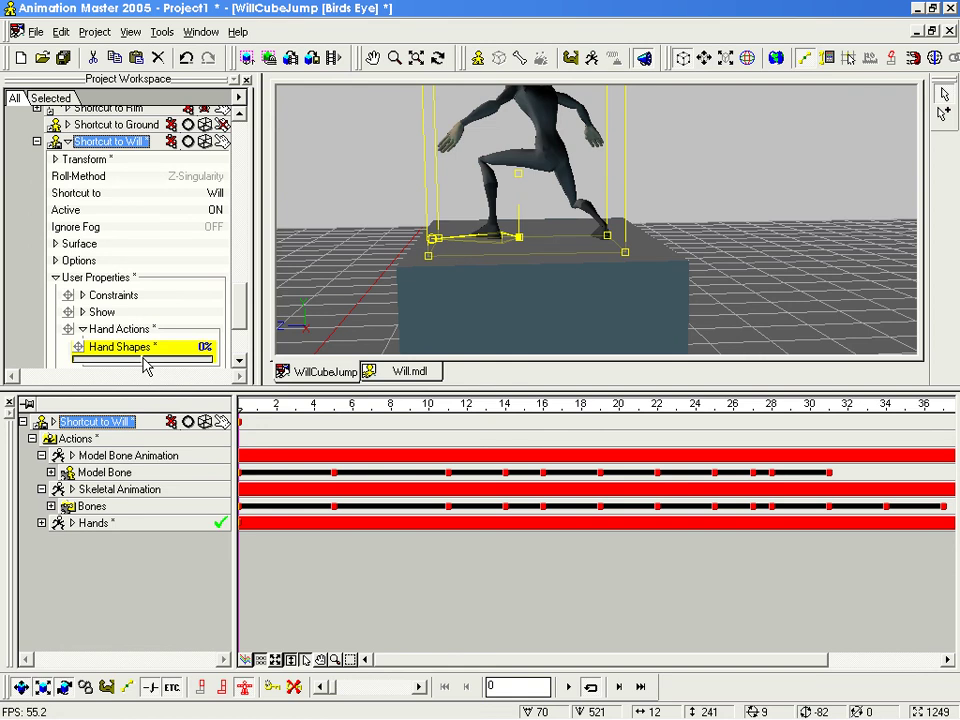
{"action": "left_click_drag", "start_coordinate": [248, 406], "coordinate": [333, 404]}
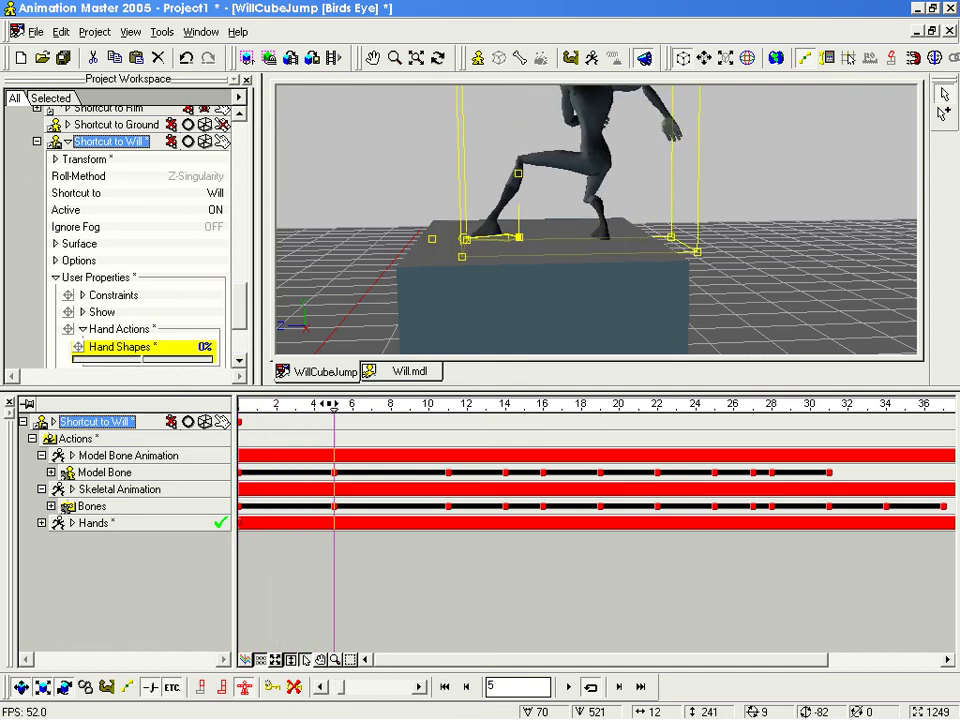
{"action": "left_click_drag", "start_coordinate": [141, 343], "coordinate": [2, 352]}
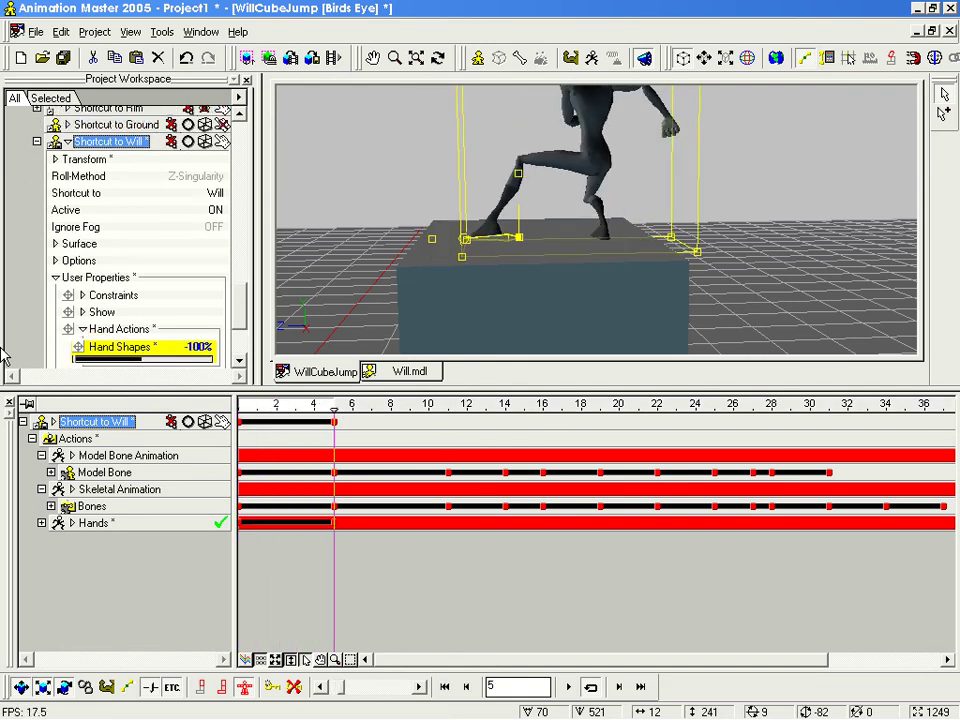
Step: Key Hand Shapes at 61% on frame 22 and hold it at -100% on frame 19
{"action": "key", "text": "m"}
{"action": "left_click_drag", "start_coordinate": [463, 264], "coordinate": [505, 315]}
{"action": "key", "text": "t"}
{"action": "left_click_drag", "start_coordinate": [334, 411], "coordinate": [638, 413]}
{"action": "mouse_move", "coordinate": [469, 261]}
{"action": "left_mouse_down"}
{"action": "mouse_move", "coordinate": [703, 366]}
{"action": "mouse_move", "coordinate": [676, 312]}
{"action": "mouse_move", "coordinate": [681, 272]}
{"action": "left_mouse_up"}
{"action": "mouse_move", "coordinate": [638, 411]}
{"action": "left_mouse_down"}
{"action": "mouse_move", "coordinate": [676, 411]}
{"action": "mouse_move", "coordinate": [542, 410]}
{"action": "mouse_move", "coordinate": [657, 410]}
{"action": "left_mouse_up"}
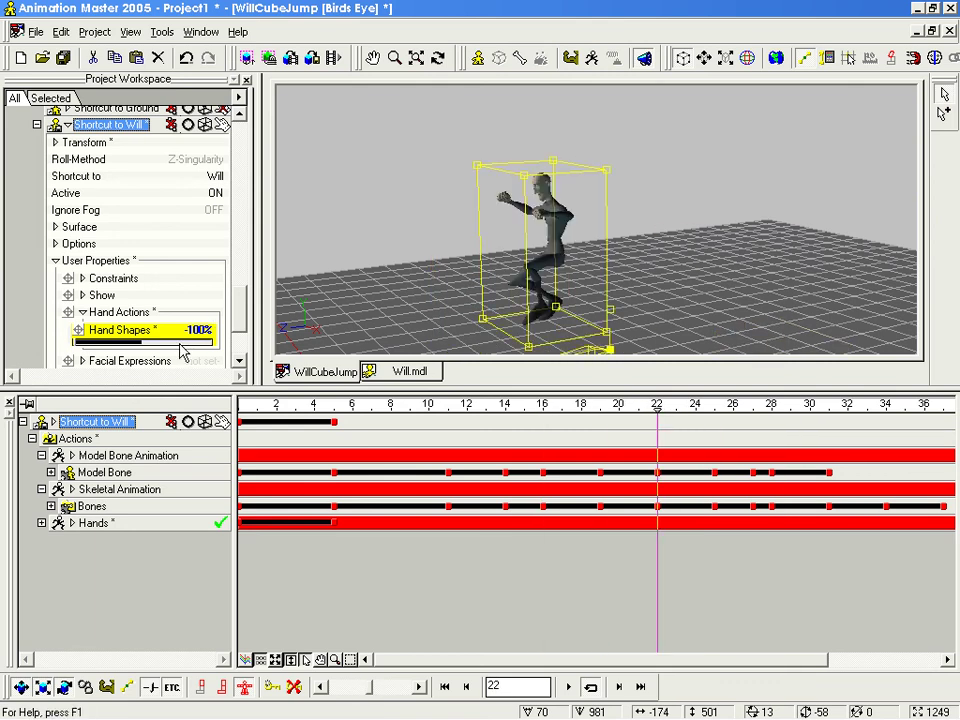
{"action": "left_click_drag", "start_coordinate": [76, 345], "coordinate": [183, 355]}
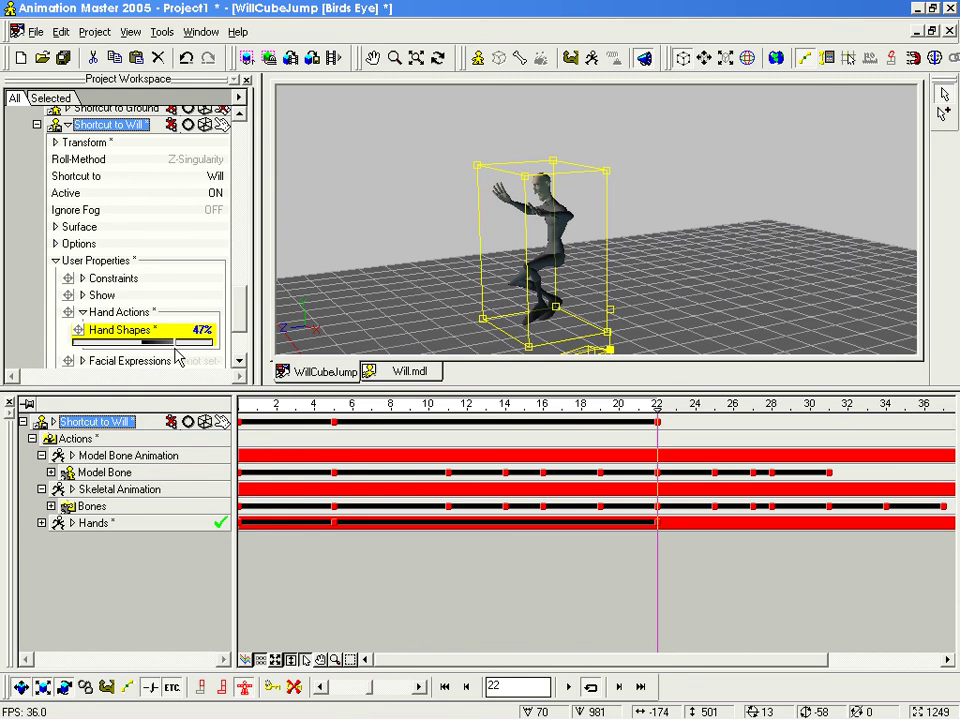
{"action": "left_click_drag", "start_coordinate": [657, 410], "coordinate": [598, 409]}
{"action": "left_click_drag", "start_coordinate": [163, 343], "coordinate": [73, 345]}
Step: Key Hand Shapes at 60% on frame 27, just before the landing crouch
{"action": "left_click_drag", "start_coordinate": [600, 411], "coordinate": [679, 409]}
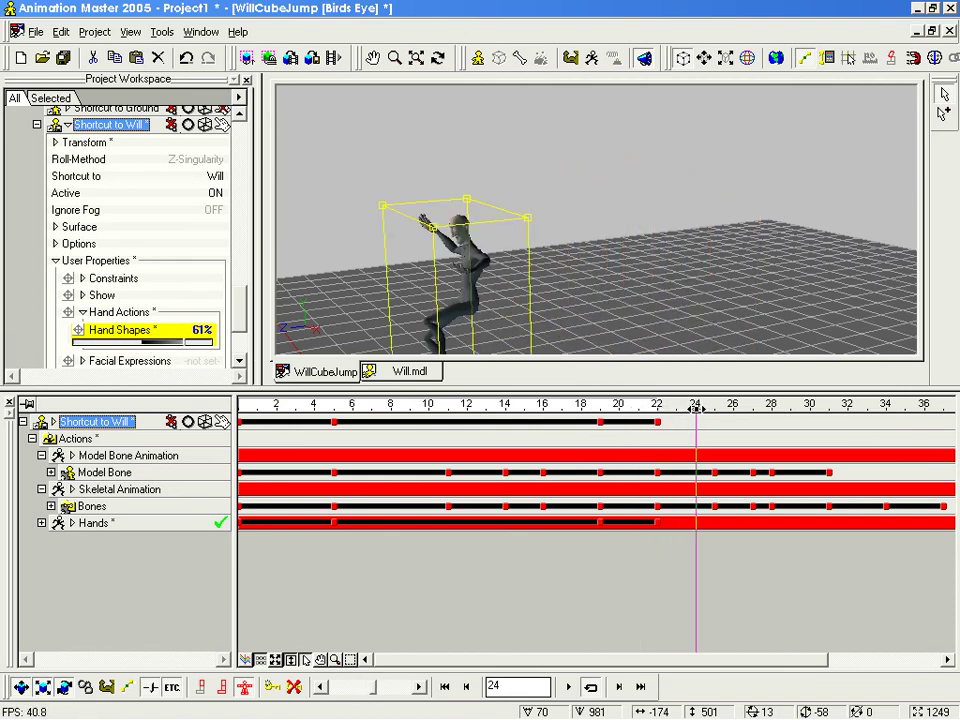
{"action": "middle_click_drag", "start_coordinate": [628, 266], "coordinate": [711, 100]}
{"action": "mouse_move", "coordinate": [650, 255]}
{"action": "middle_mouse_down"}
{"action": "mouse_move", "coordinate": [694, 126]}
{"action": "mouse_move", "coordinate": [691, 138]}
{"action": "middle_mouse_up"}
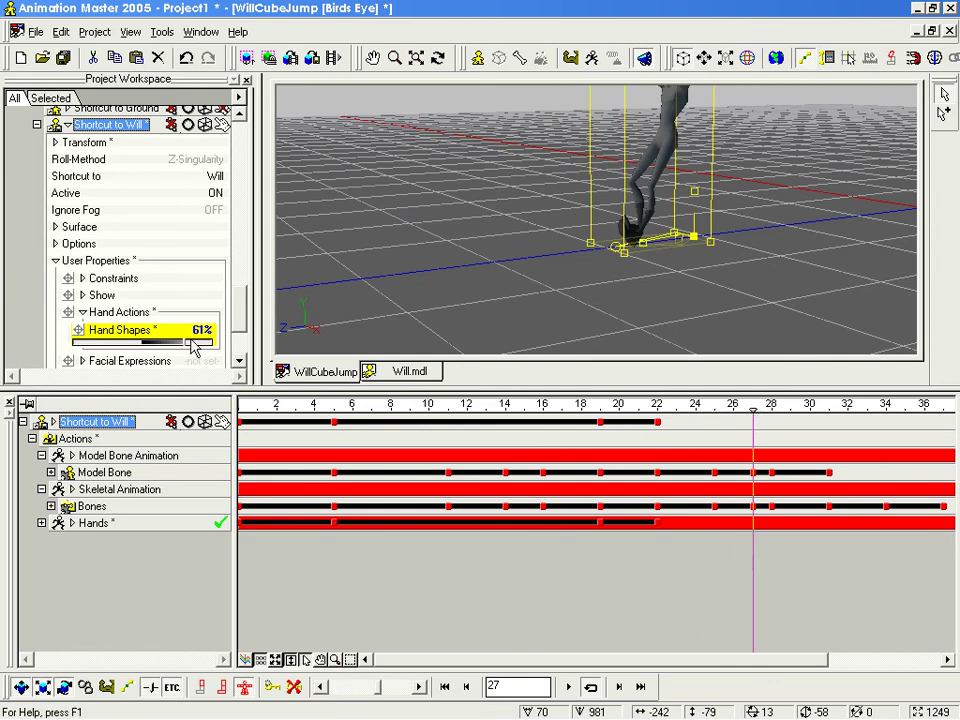
{"action": "left_click_drag", "start_coordinate": [185, 343], "coordinate": [183, 347]}
Step: Key Hand Shapes at 100% on frame 28 and bring it back toward neutral on frame 31
{"action": "middle_click_drag", "start_coordinate": [762, 424], "coordinate": [686, 448]}
{"action": "left_click", "coordinate": [691, 409]}
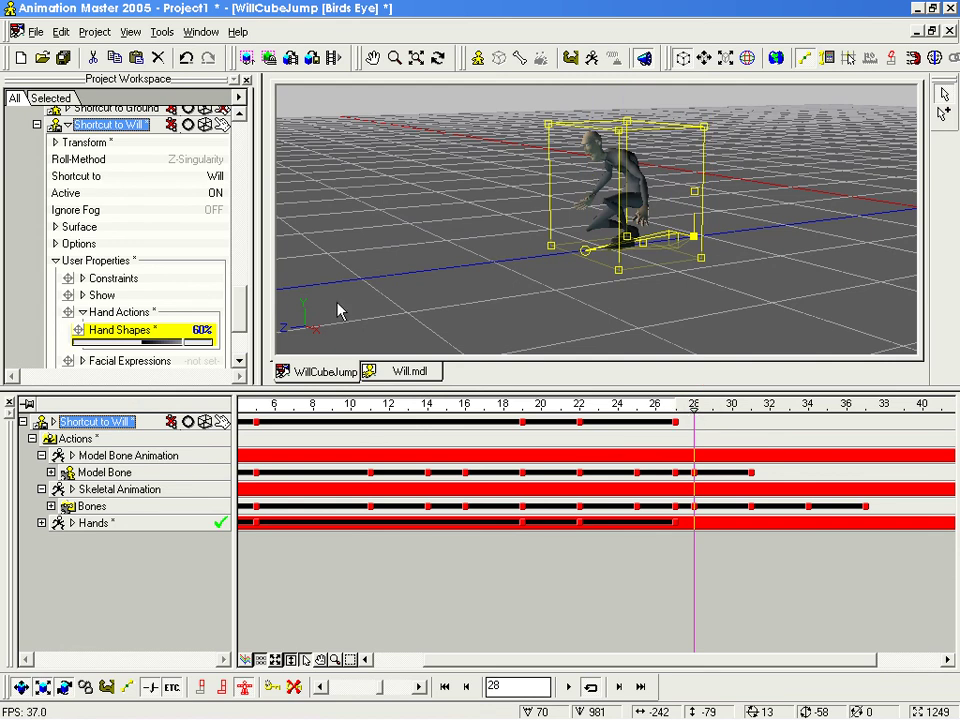
{"action": "left_click_drag", "start_coordinate": [184, 343], "coordinate": [232, 349]}
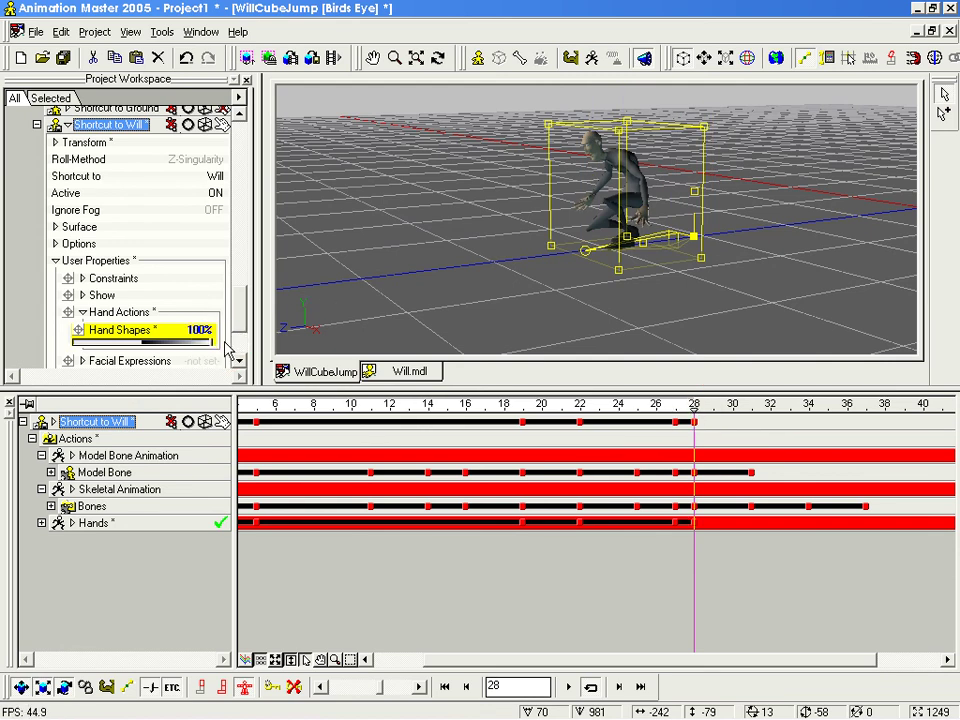
{"action": "mouse_move", "coordinate": [693, 409]}
{"action": "left_mouse_down"}
{"action": "mouse_move", "coordinate": [787, 410]}
{"action": "mouse_move", "coordinate": [751, 412]}
{"action": "left_mouse_up"}
{"action": "left_click_drag", "start_coordinate": [214, 349], "coordinate": [147, 347]}
Step: Scrub the jump through the camera view to check the hand shapes during flight and landing
{"action": "mouse_move", "coordinate": [735, 407]}
{"action": "left_mouse_down"}
{"action": "mouse_move", "coordinate": [351, 407]}
{"action": "mouse_move", "coordinate": [718, 417]}
{"action": "mouse_move", "coordinate": [386, 406]}
{"action": "mouse_move", "coordinate": [676, 412]}
{"action": "mouse_move", "coordinate": [655, 412]}
{"action": "mouse_move", "coordinate": [673, 427]}
{"action": "mouse_move", "coordinate": [707, 430]}
{"action": "mouse_move", "coordinate": [432, 429]}
{"action": "mouse_move", "coordinate": [731, 450]}
{"action": "mouse_move", "coordinate": [620, 450]}
{"action": "left_mouse_up"}
{"action": "key", "text": "0"}
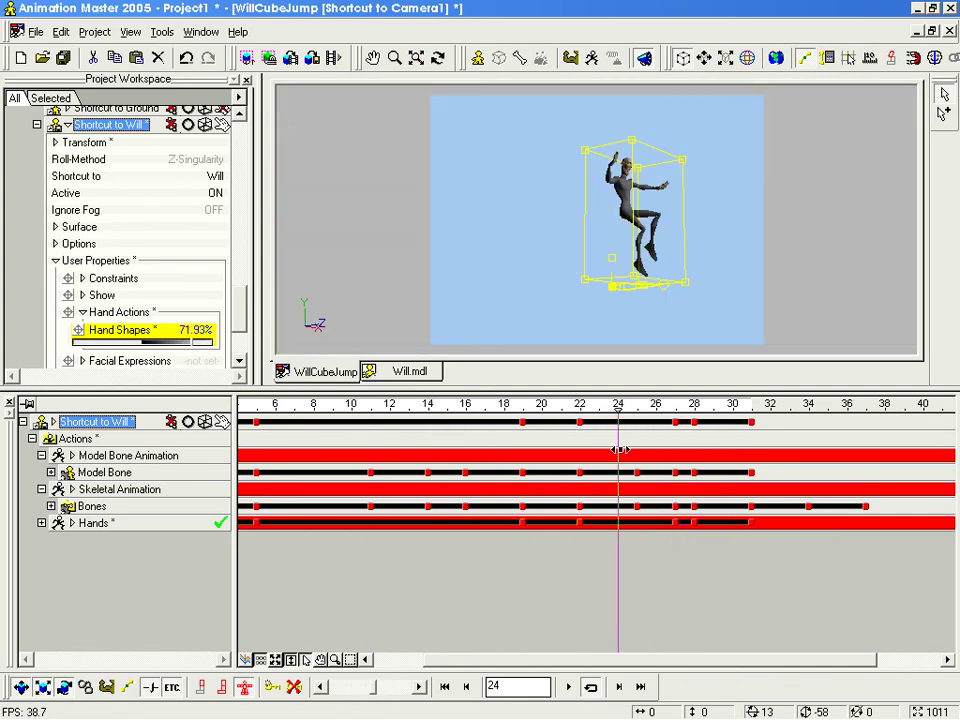
{"action": "mouse_move", "coordinate": [528, 410]}
{"action": "left_mouse_down"}
{"action": "mouse_move", "coordinate": [499, 405]}
{"action": "mouse_move", "coordinate": [698, 431]}
{"action": "mouse_move", "coordinate": [428, 410]}
{"action": "mouse_move", "coordinate": [670, 416]}
{"action": "mouse_move", "coordinate": [561, 407]}
{"action": "mouse_move", "coordinate": [653, 410]}
{"action": "mouse_move", "coordinate": [694, 437]}
{"action": "mouse_move", "coordinate": [764, 436]}
{"action": "mouse_move", "coordinate": [420, 435]}
{"action": "mouse_move", "coordinate": [736, 447]}
{"action": "mouse_move", "coordinate": [716, 447]}
{"action": "left_mouse_up"}
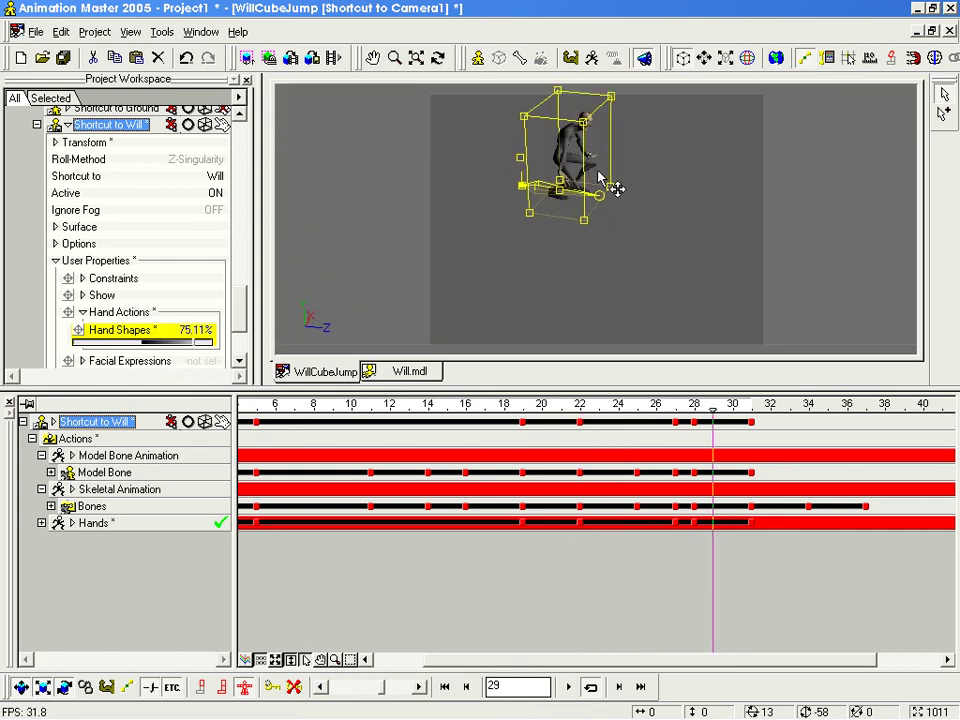
{"action": "mouse_move", "coordinate": [760, 483]}
{"action": "left_mouse_down"}
{"action": "mouse_move", "coordinate": [752, 470]}
{"action": "mouse_move", "coordinate": [497, 440]}
{"action": "mouse_move", "coordinate": [608, 420]}
{"action": "mouse_move", "coordinate": [746, 426]}
{"action": "mouse_move", "coordinate": [810, 444]}
{"action": "mouse_move", "coordinate": [934, 437]}
{"action": "mouse_move", "coordinate": [437, 459]}
{"action": "left_mouse_up"}
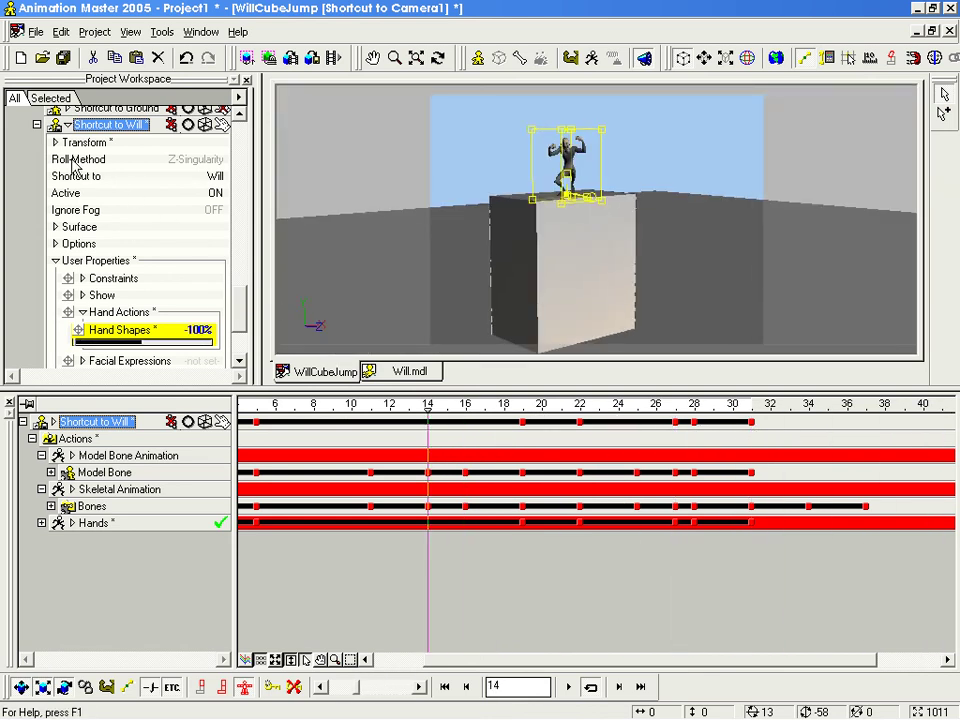
Step: Collapse Will's properties and save the WillCubeJump choreography
{"action": "left_click", "coordinate": [67, 125]}
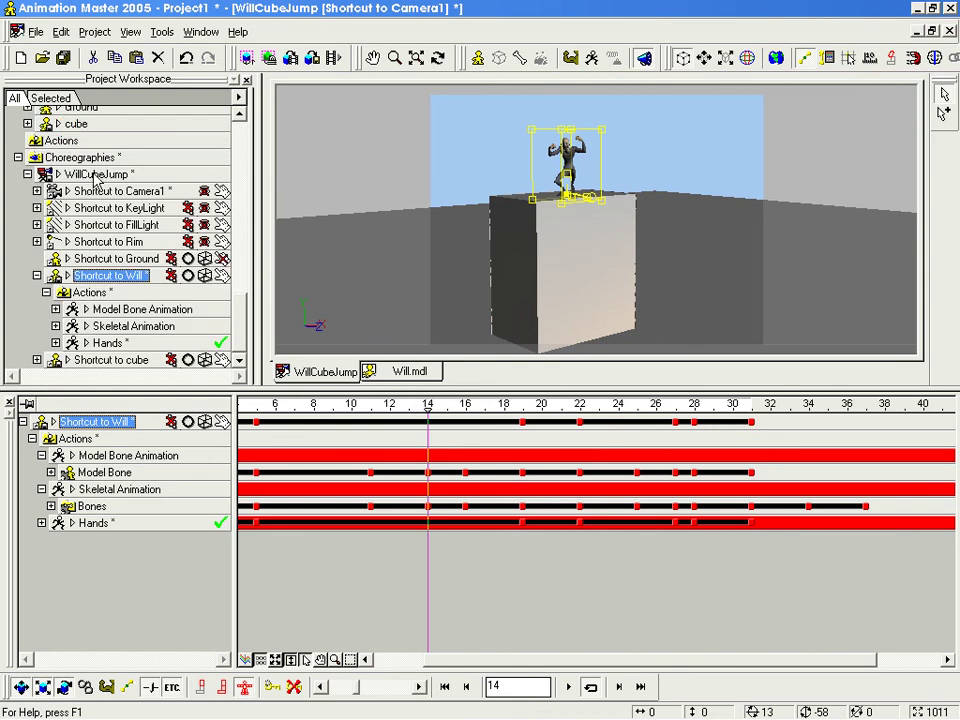
{"action": "right_click", "coordinate": [97, 176]}
{"action": "left_click", "coordinate": [154, 236]}
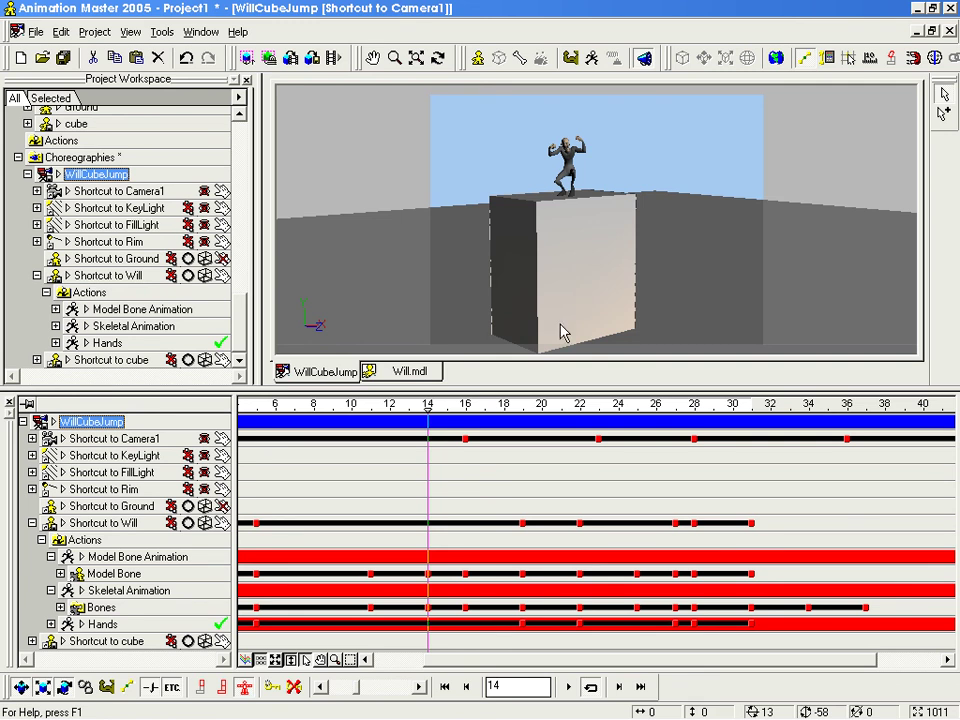
Step: Fit the full 45-frame choreography in the timeline and review the jump from frame 0
{"action": "mouse_move", "coordinate": [427, 403]}
{"action": "left_mouse_down"}
{"action": "mouse_move", "coordinate": [247, 403]}
{"action": "mouse_move", "coordinate": [287, 416]}
{"action": "mouse_move", "coordinate": [220, 420]}
{"action": "left_mouse_up"}
{"action": "scroll", "coordinate": [456, 486], "scroll_direction": "down", "scroll_amount": 6}
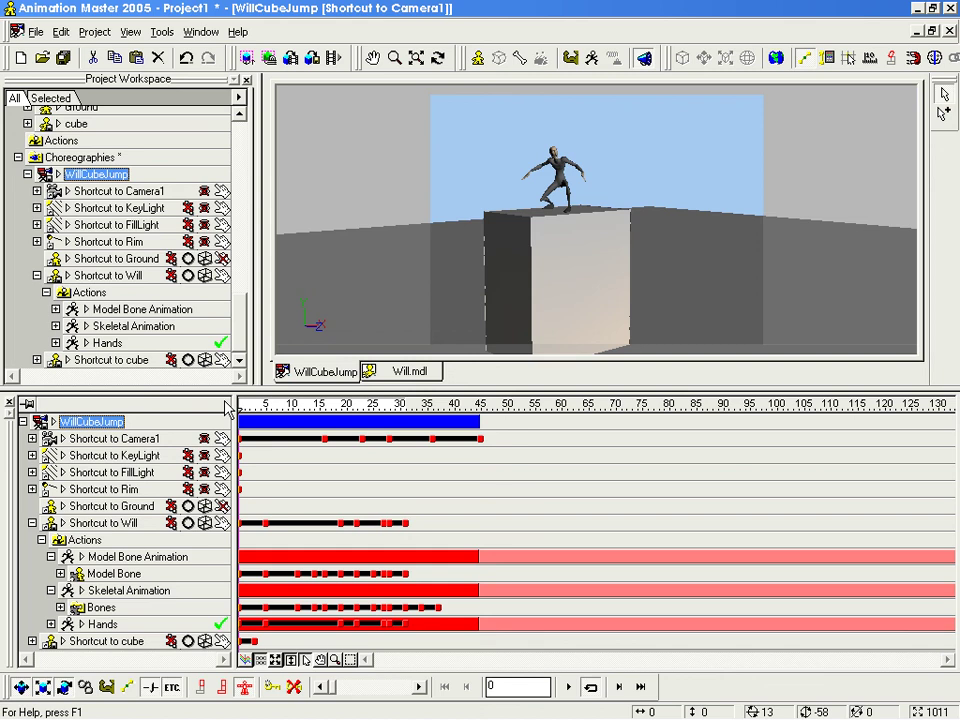
{"action": "mouse_move", "coordinate": [242, 405]}
{"action": "left_mouse_down"}
{"action": "mouse_move", "coordinate": [388, 405]}
{"action": "mouse_move", "coordinate": [236, 410]}
{"action": "mouse_move", "coordinate": [218, 450]}
{"action": "left_mouse_up"}
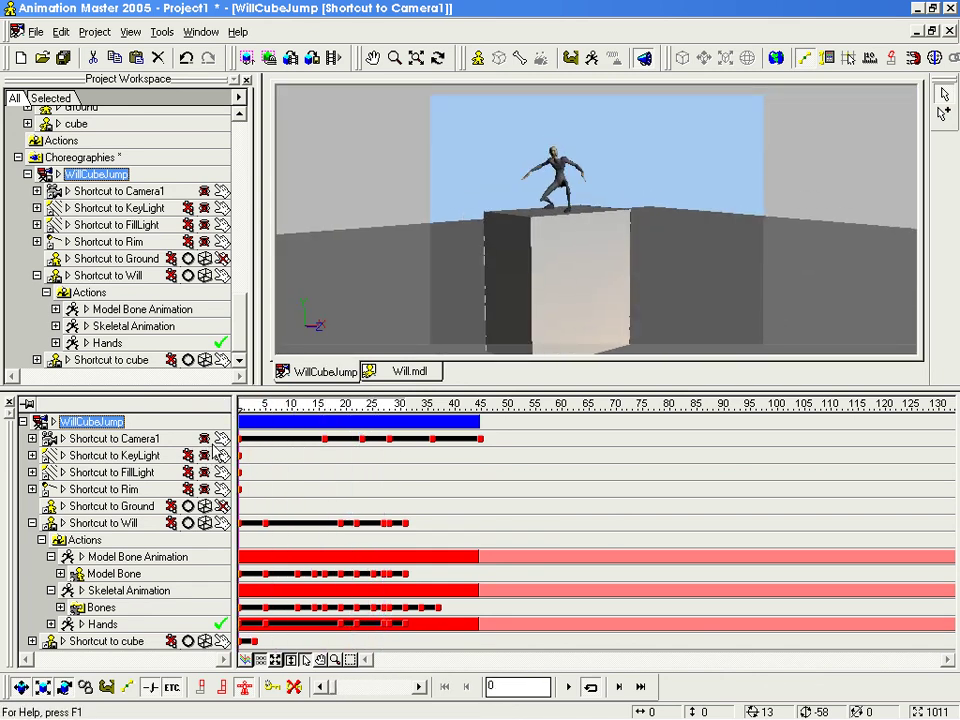